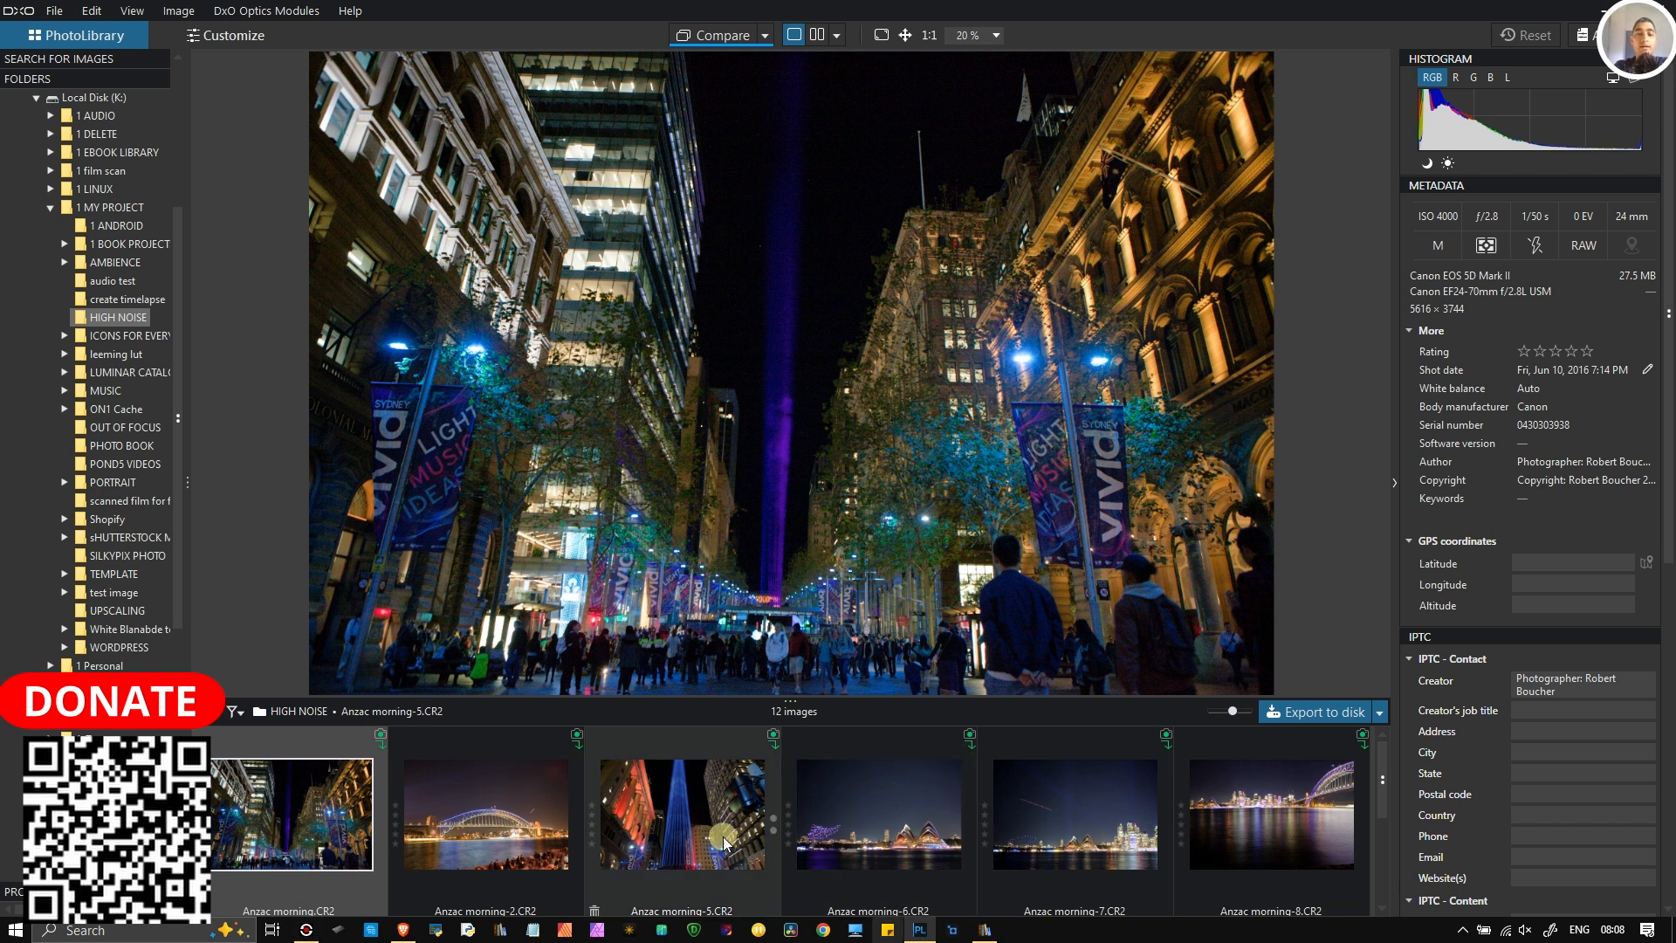
Step: Preview the HIGH NOISE folder's night shots, including Anzac morning-2, -5, -6, -7, -9, -12 and -13
{"action": "left_click", "coordinate": [541, 799]}
{"action": "left_click", "coordinate": [726, 810]}
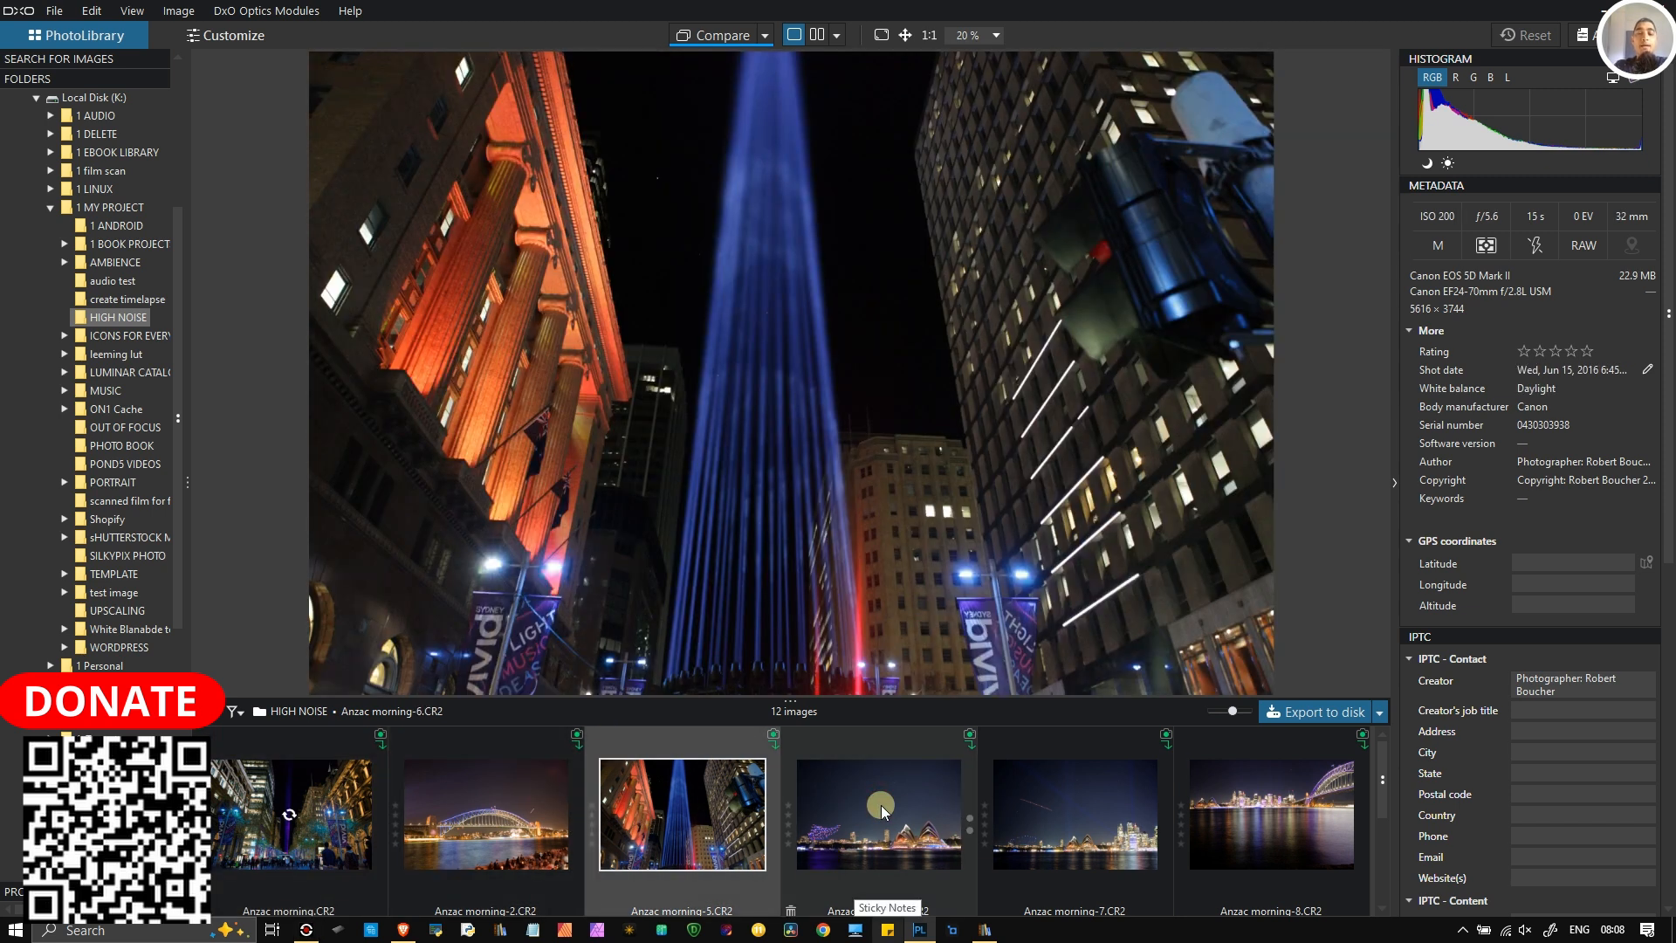
{"action": "left_click", "coordinate": [882, 805]}
{"action": "left_click", "coordinate": [1051, 823]}
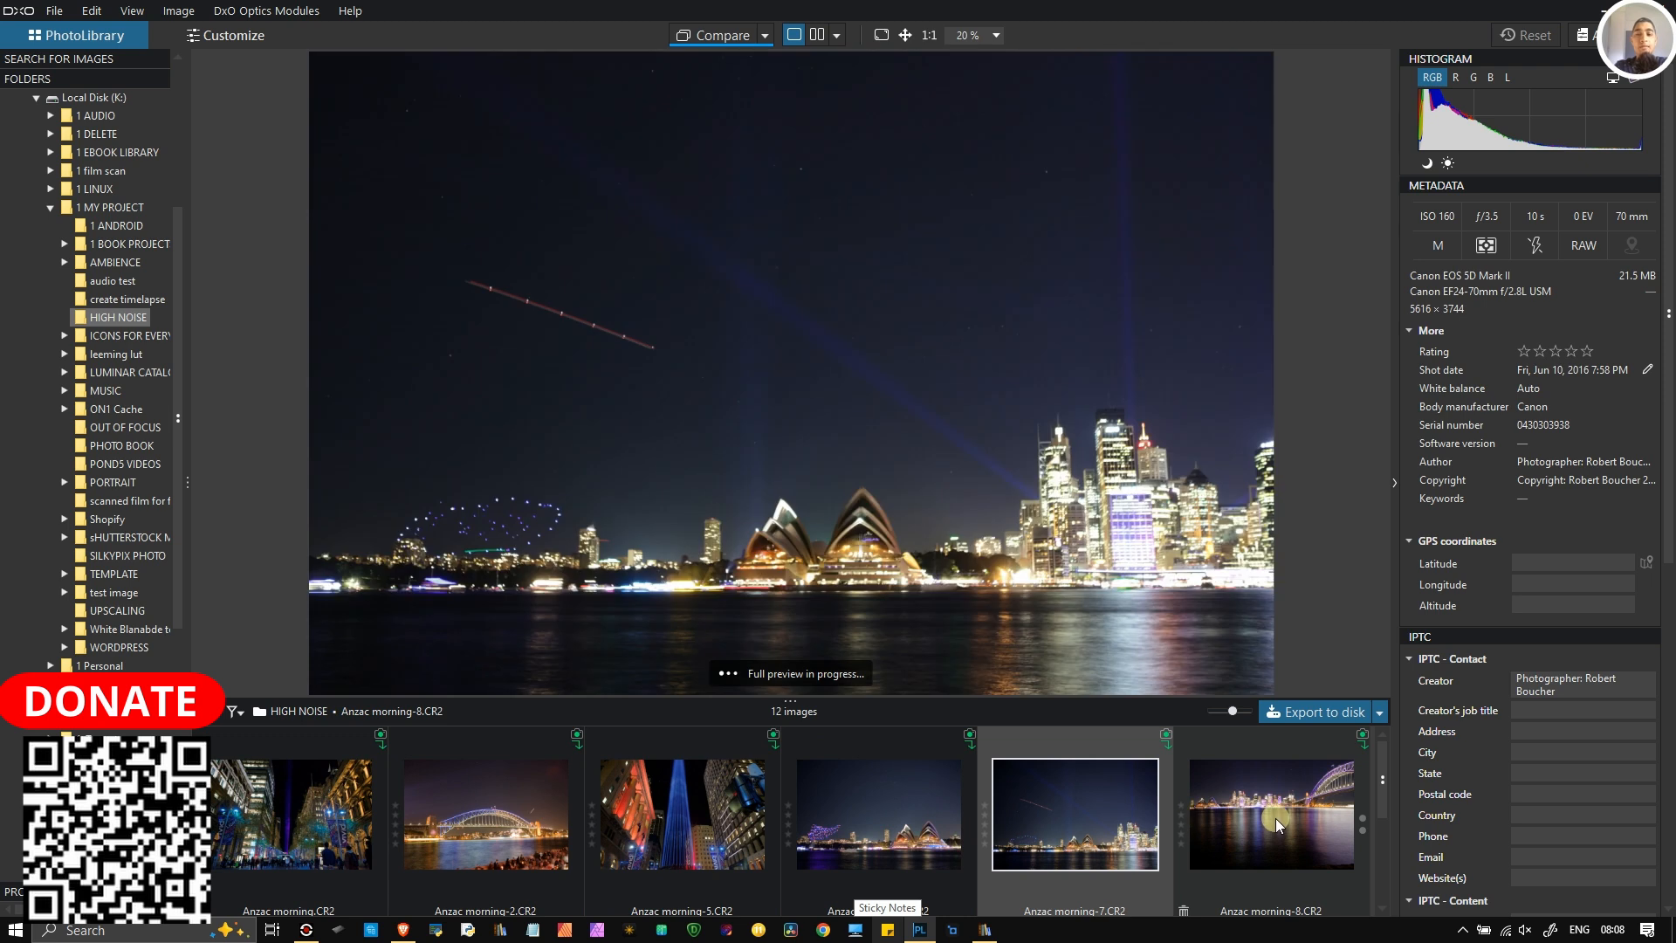
{"action": "scroll", "coordinate": [1271, 803], "scroll_direction": "down", "scroll_amount": 3}
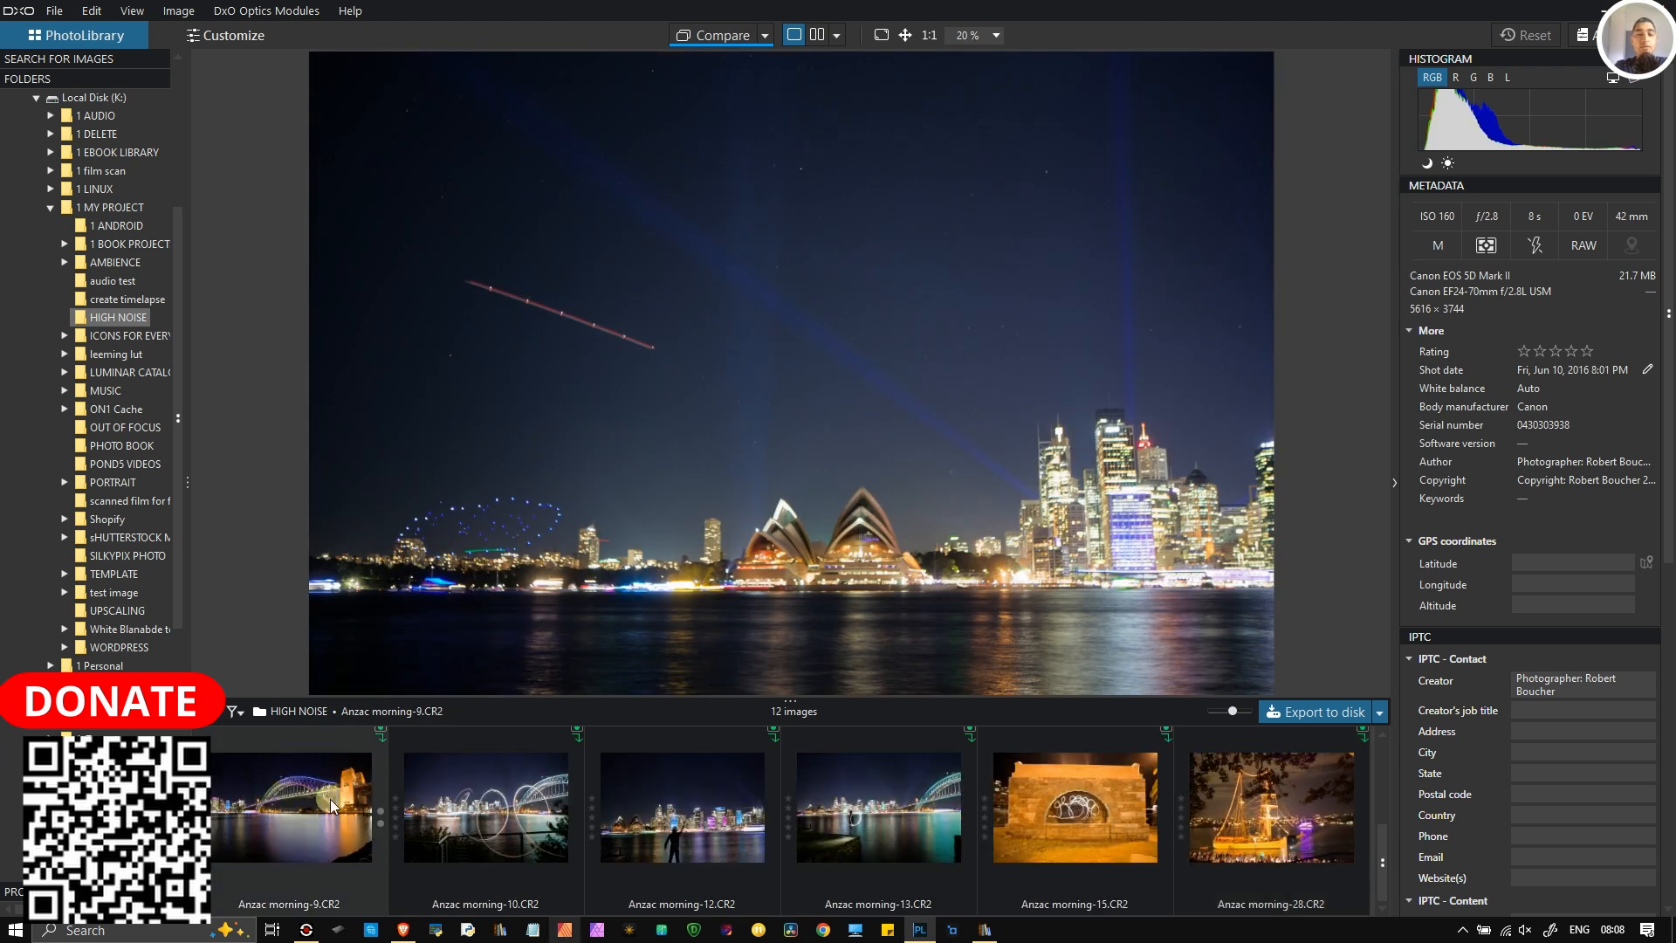
{"action": "left_click", "coordinate": [330, 799]}
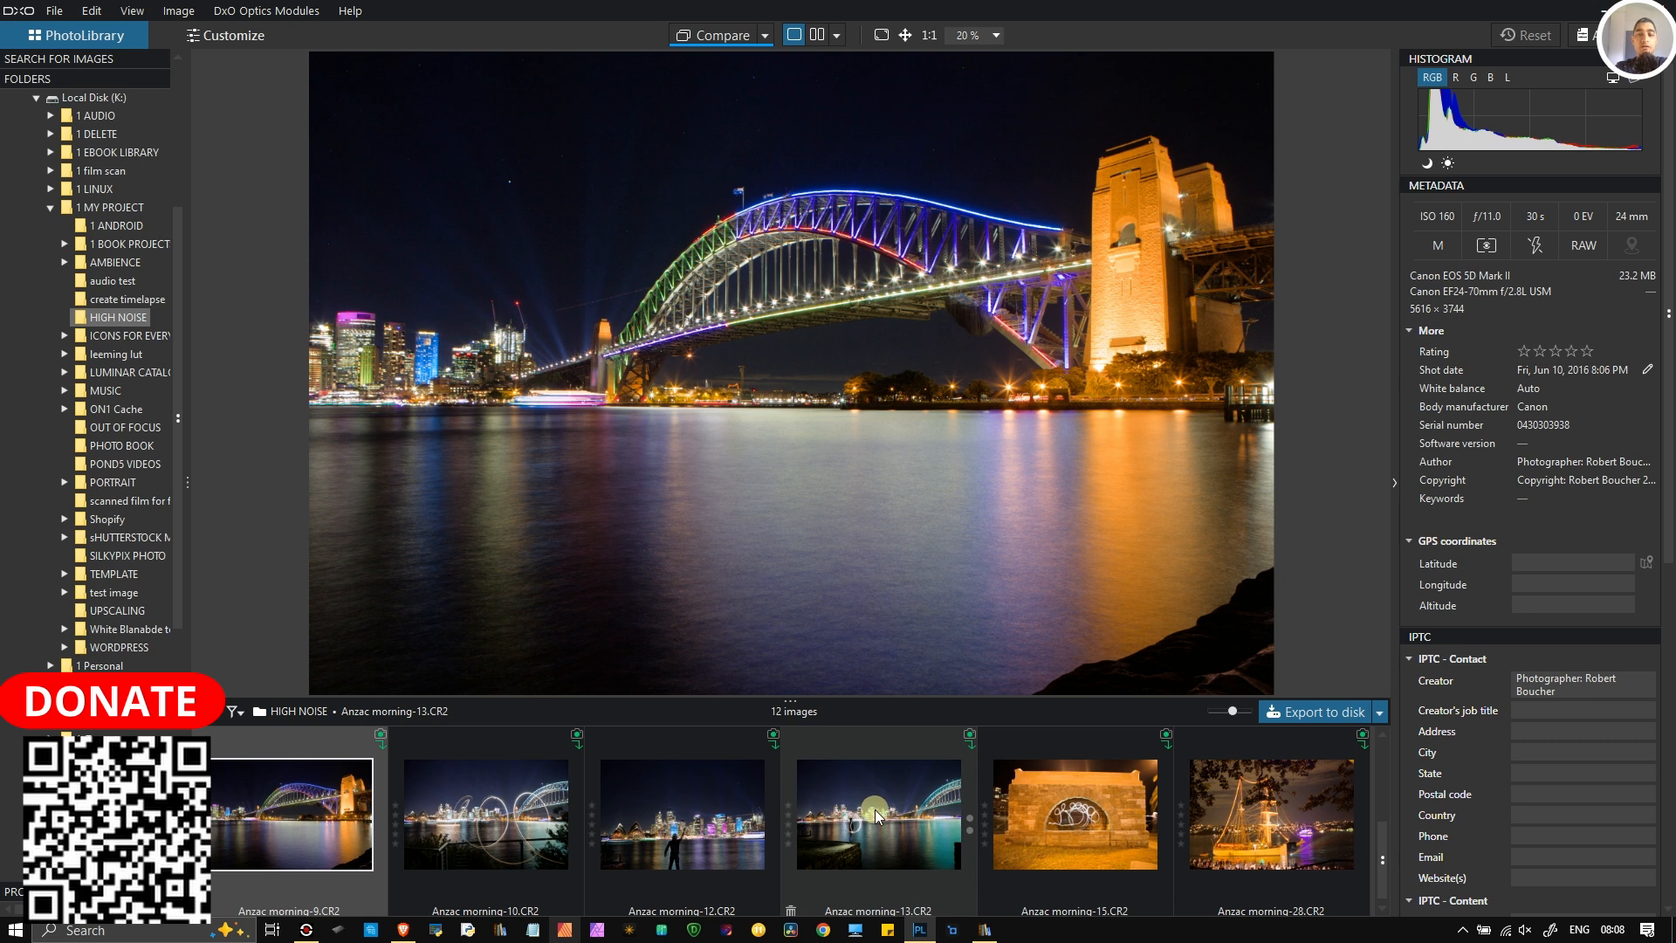
{"action": "left_click", "coordinate": [746, 863]}
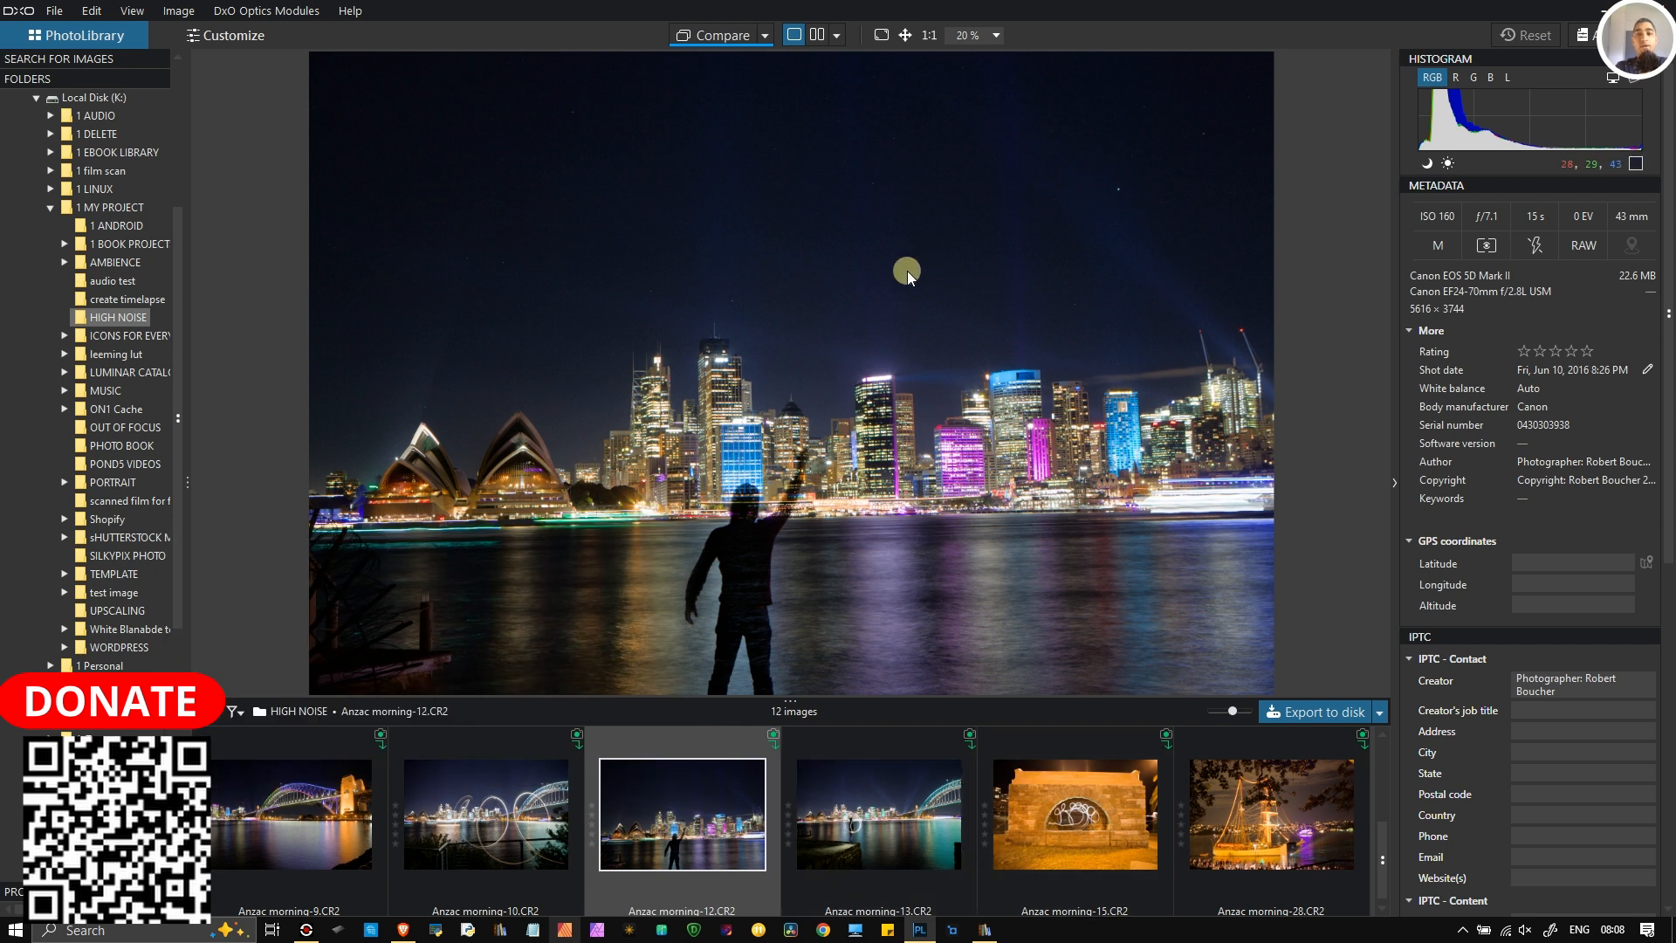
{"action": "left_click", "coordinate": [878, 831]}
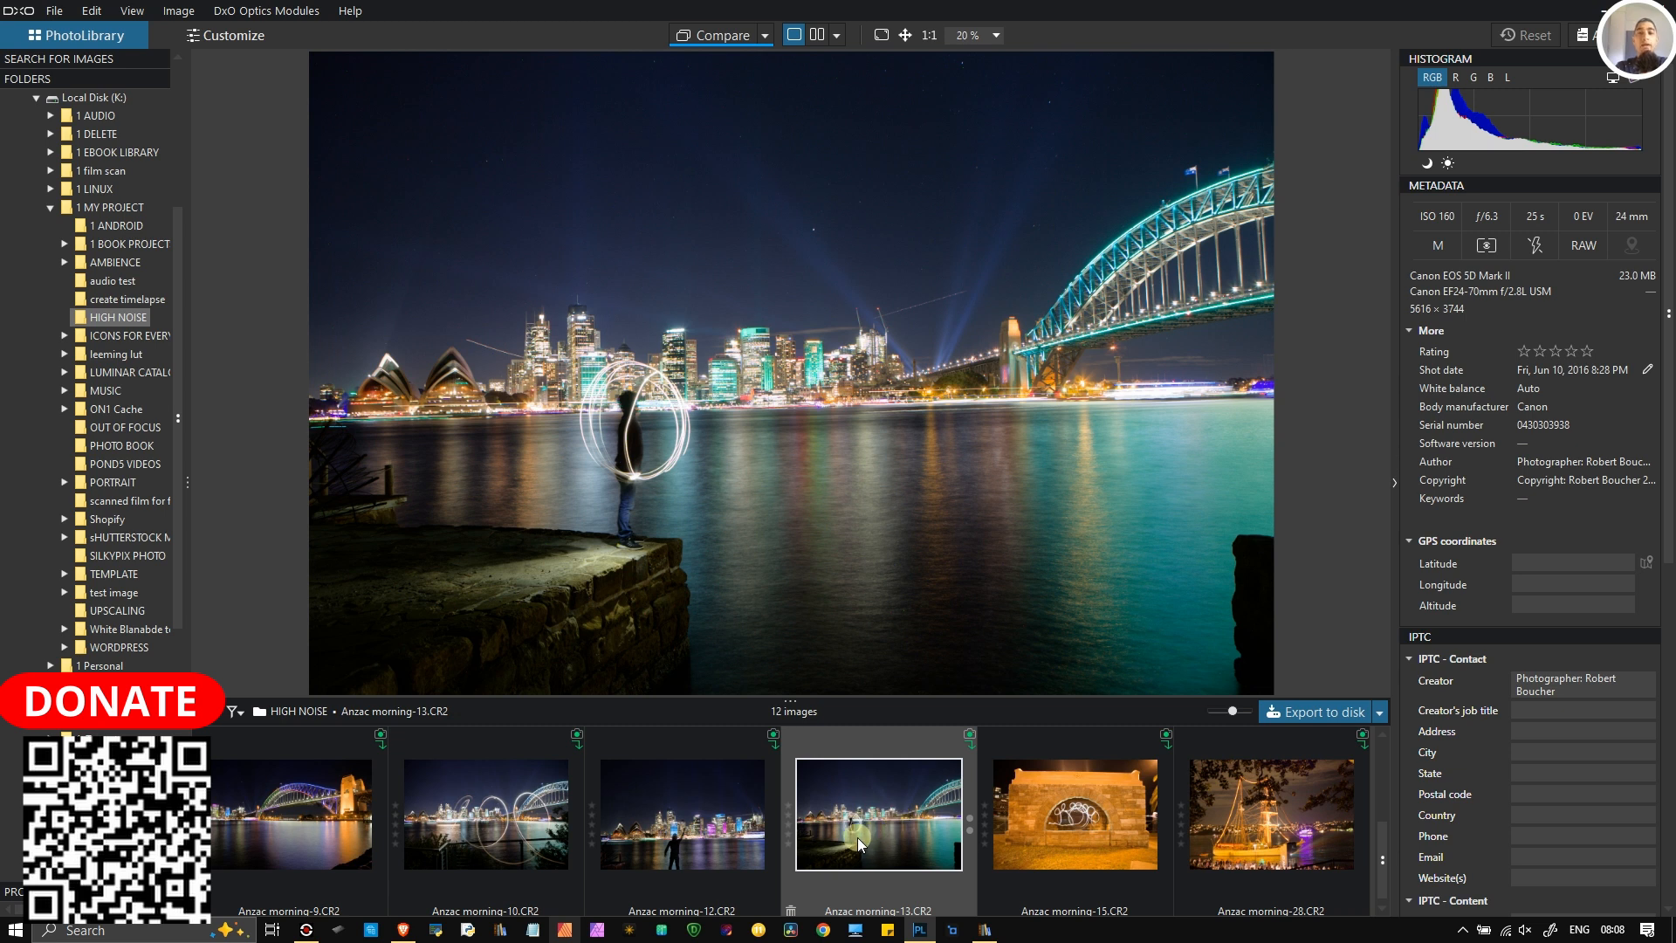
Step: Compare Anzac morning-6, -2 and -10, and select Anzac morning-9.CR2, the lit harbour bridge, as the working photo
{"action": "scroll", "coordinate": [857, 835], "scroll_direction": "up", "scroll_amount": 3}
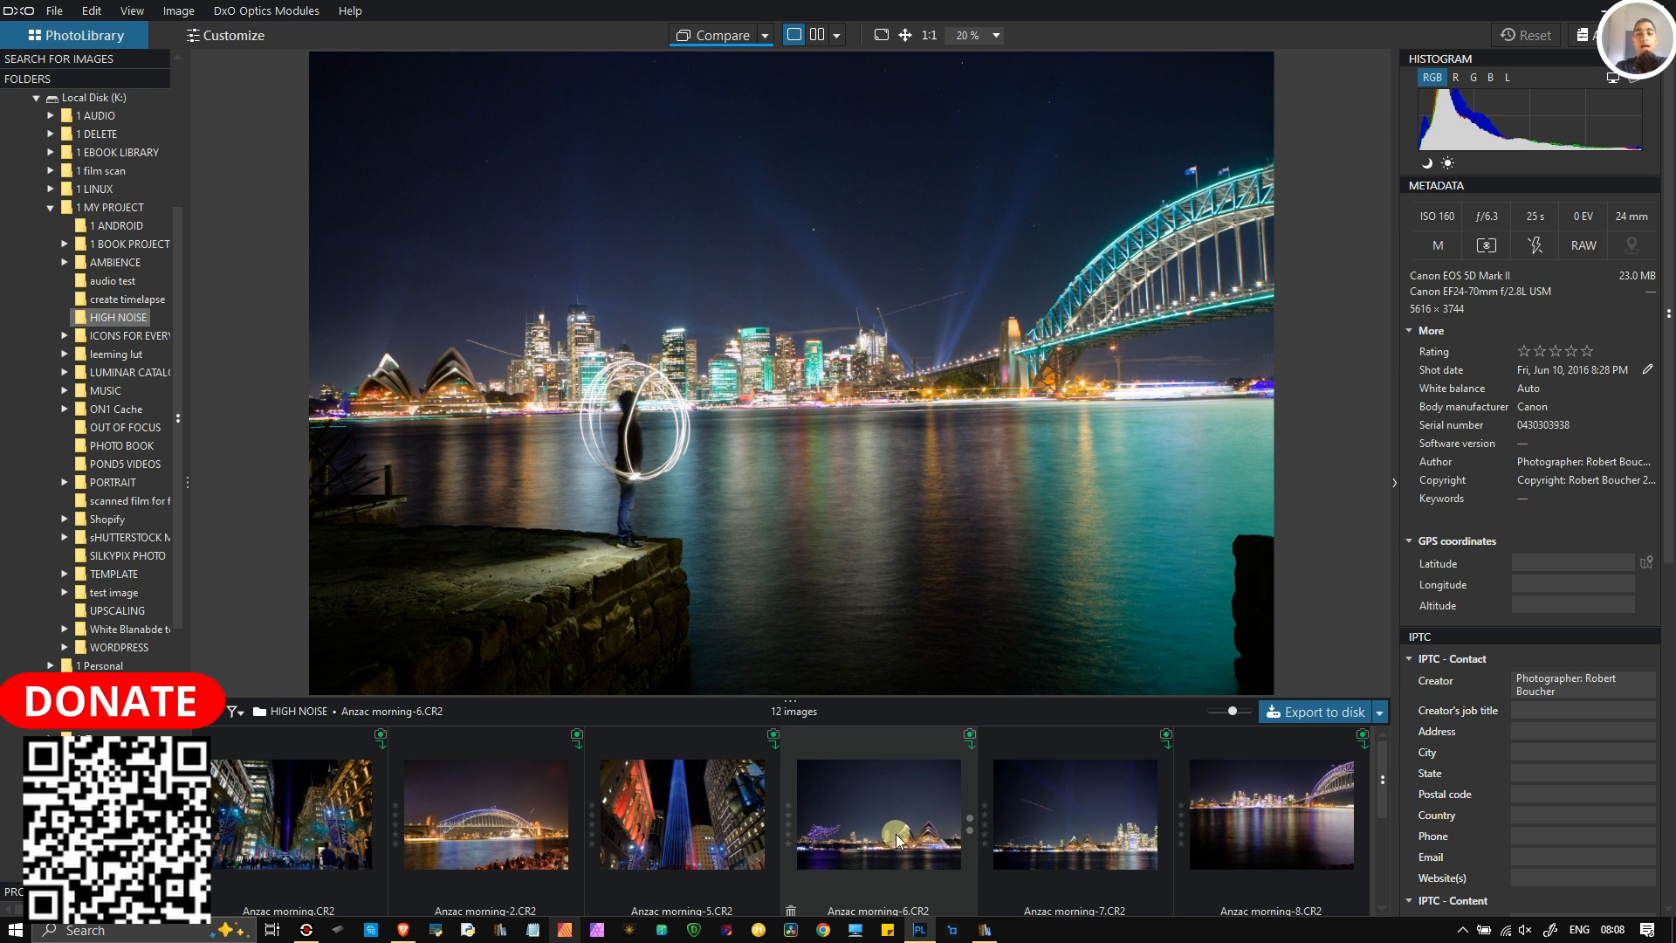
{"action": "left_click", "coordinate": [883, 837]}
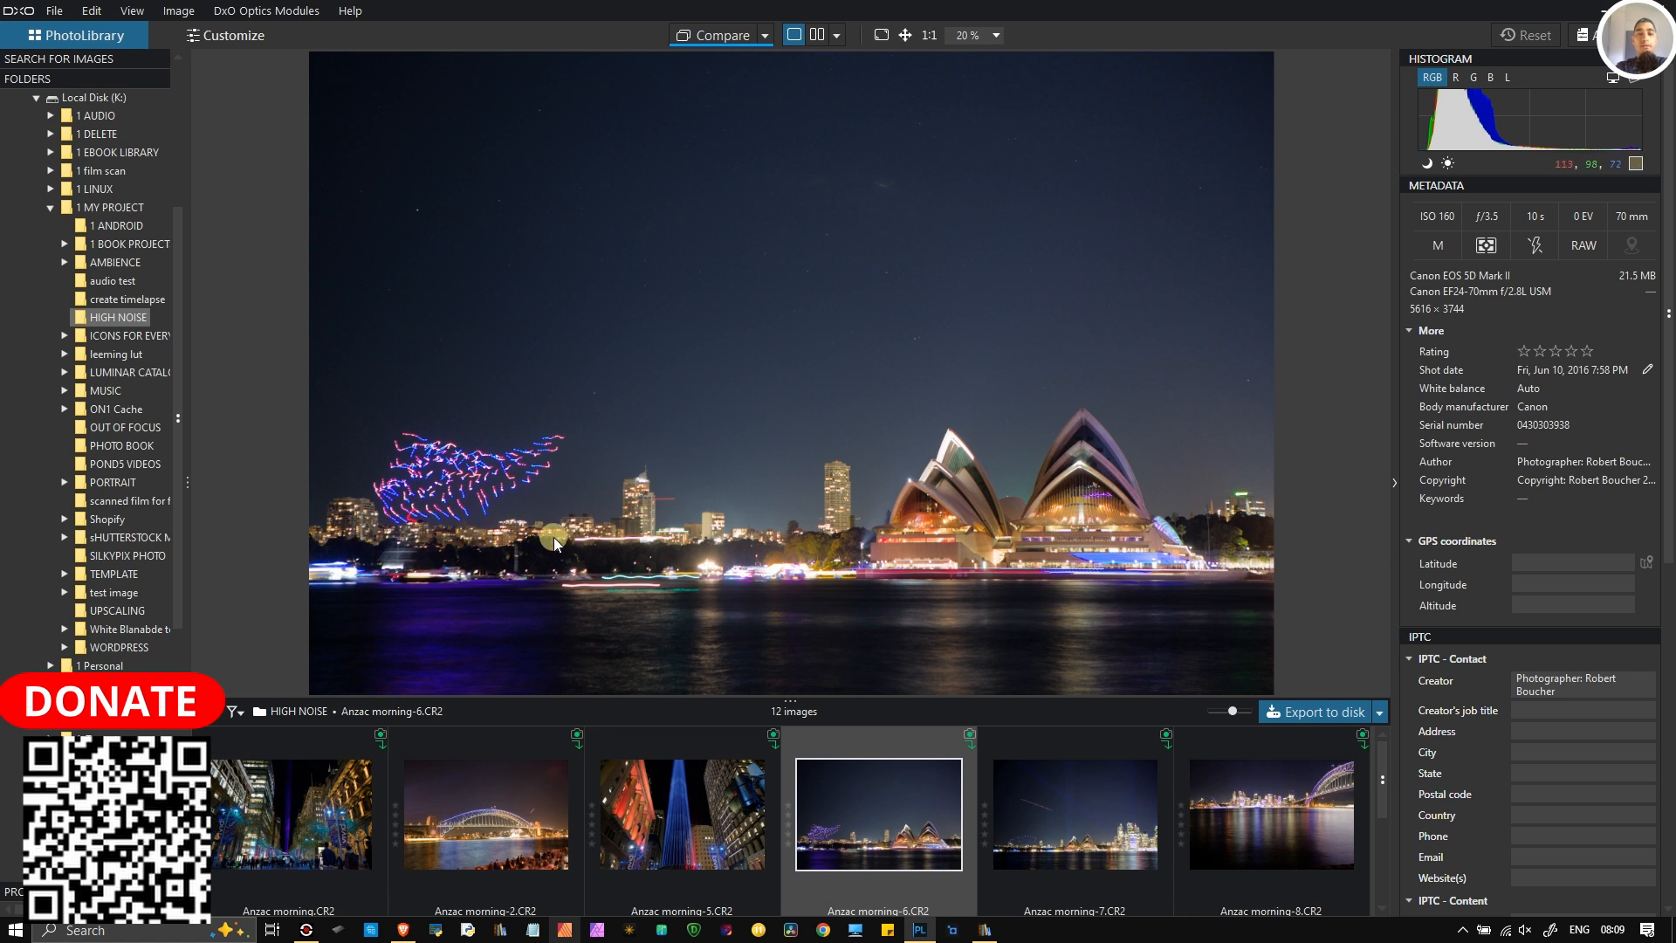
{"action": "left_click", "coordinate": [416, 822]}
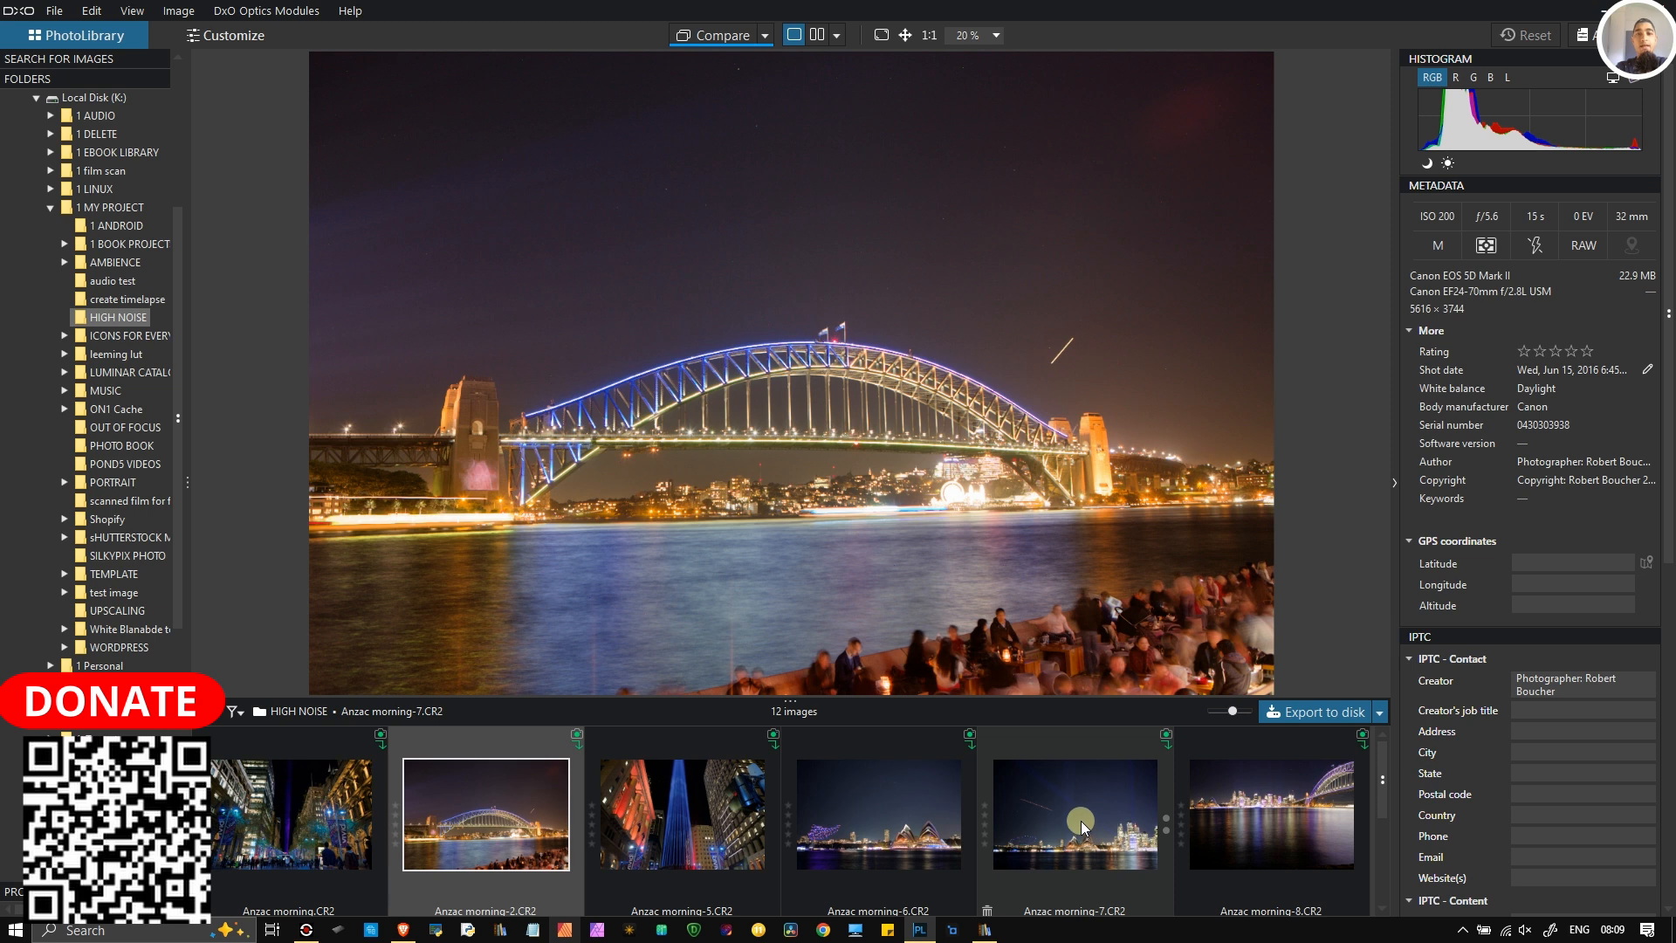
{"action": "mouse_move", "coordinate": [1080, 820]}
{"action": "scroll", "coordinate": [1081, 820], "scroll_direction": "down", "scroll_amount": 5}
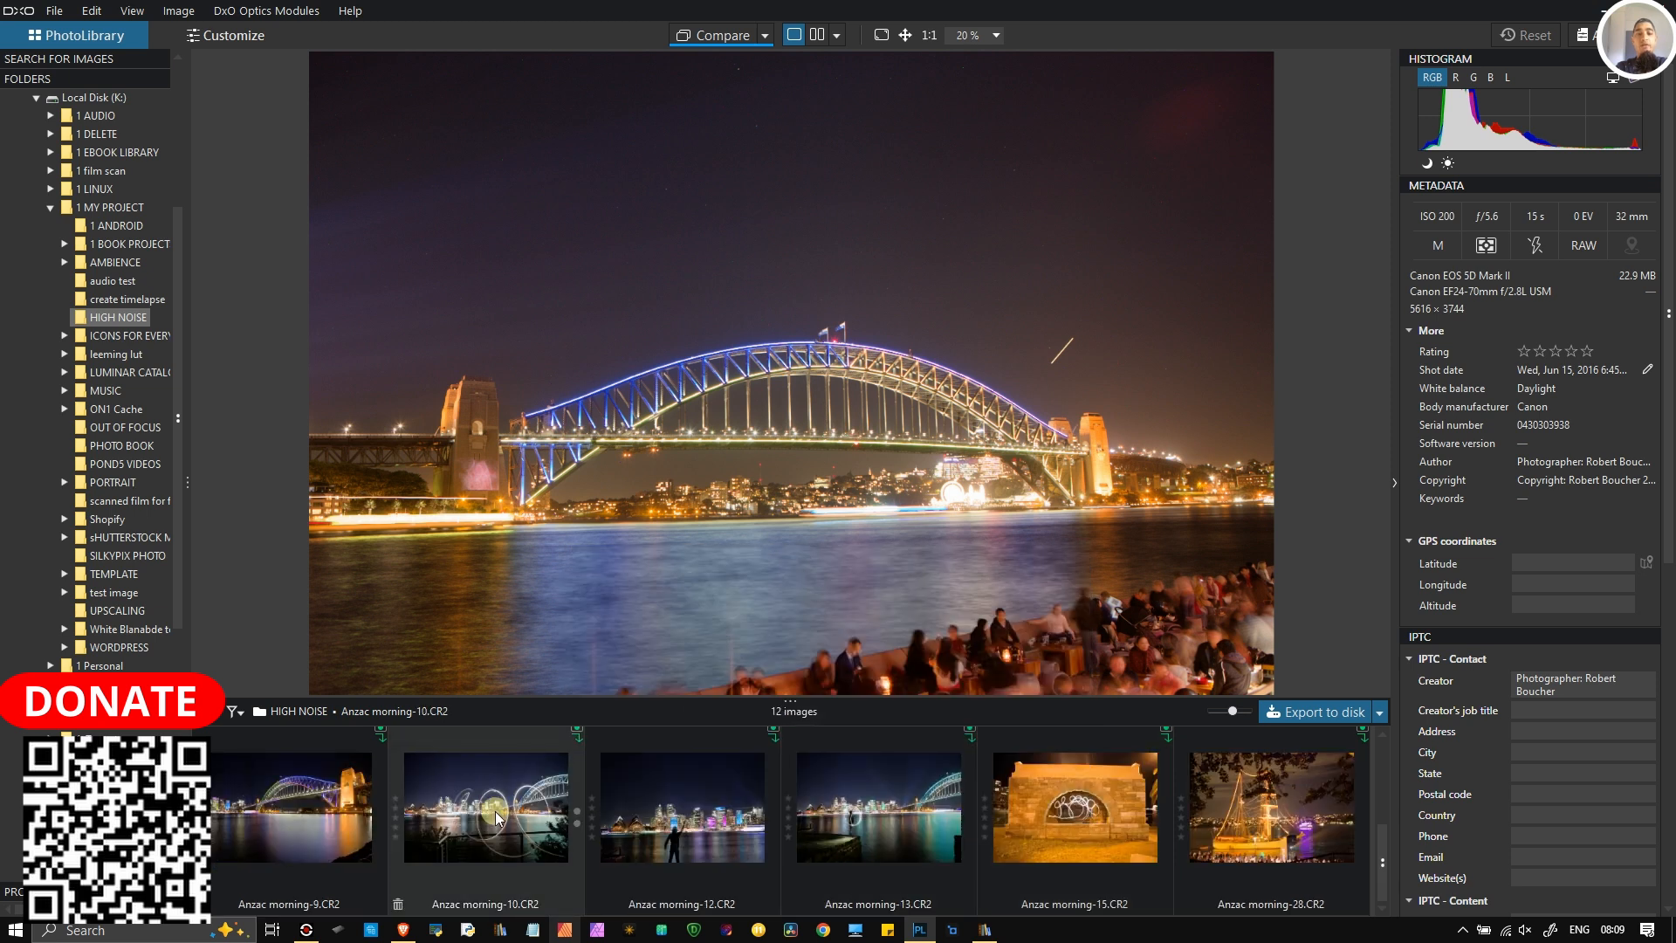
{"action": "left_click", "coordinate": [502, 803]}
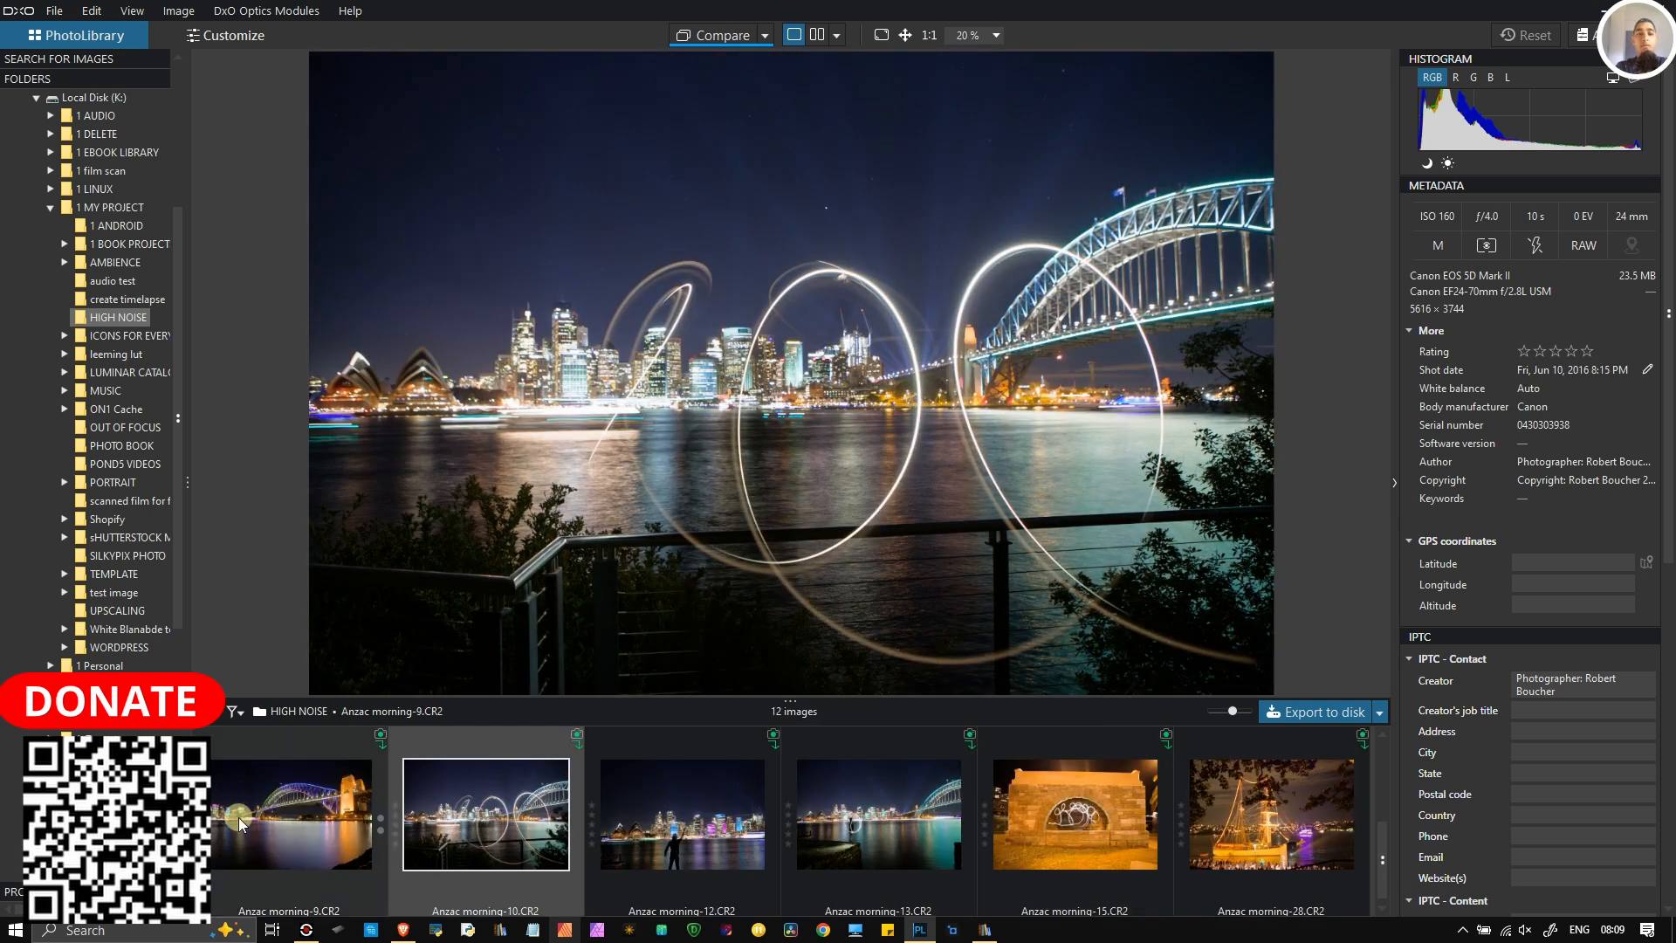
{"action": "left_click", "coordinate": [243, 815]}
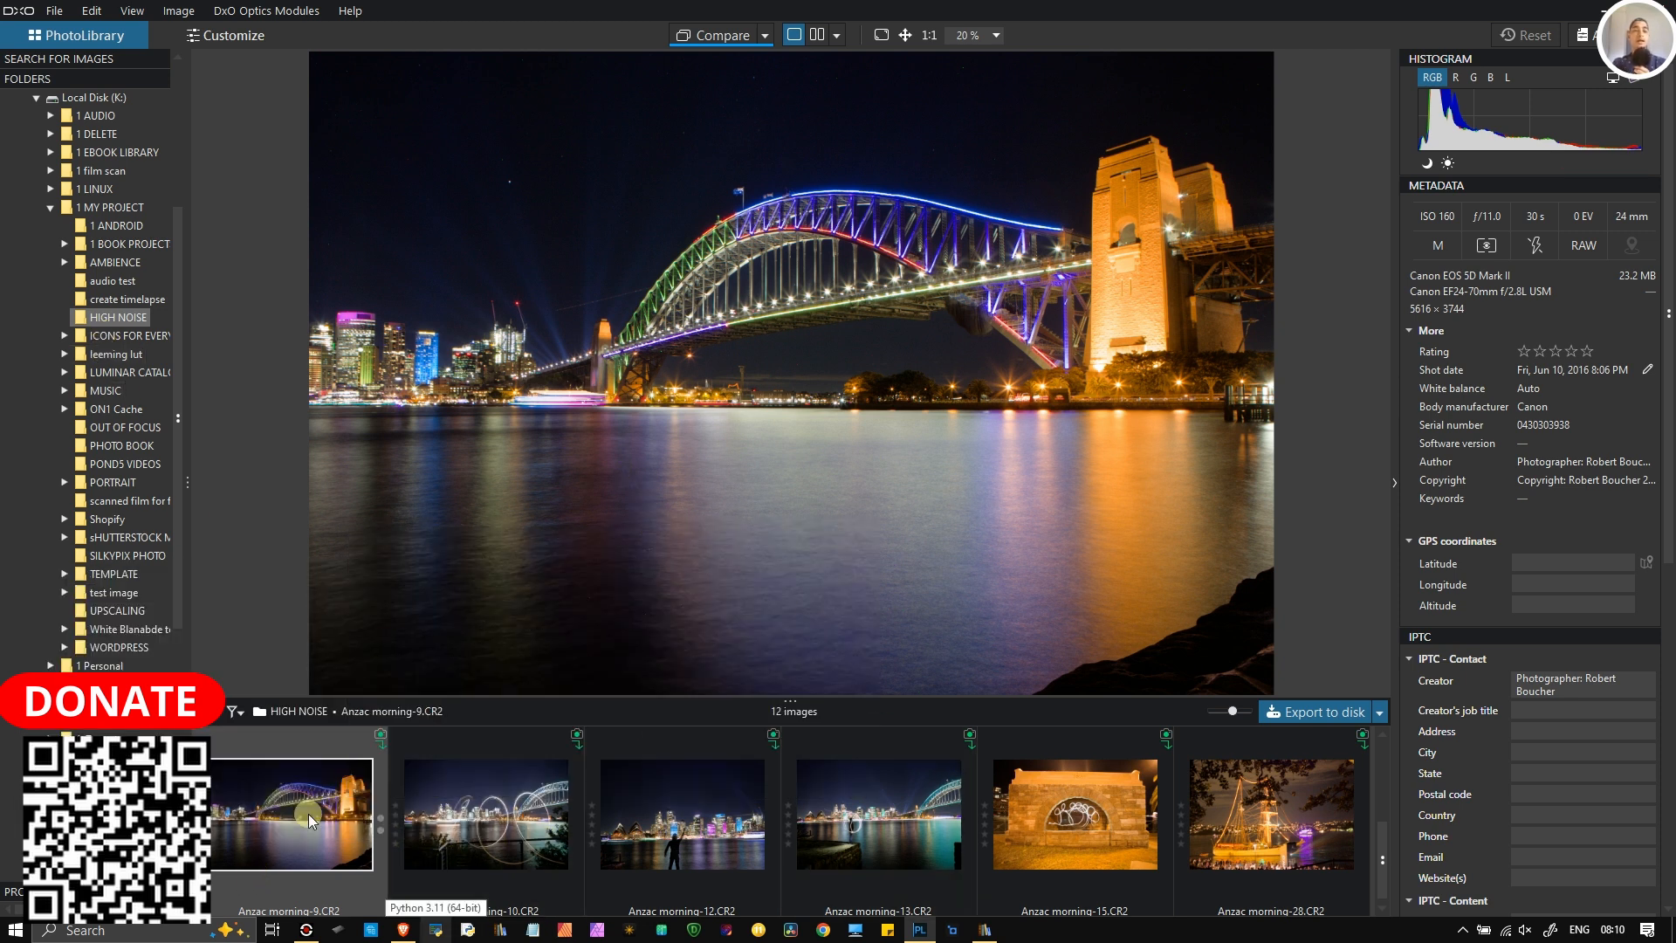
{"action": "mouse_move", "coordinate": [308, 814]}
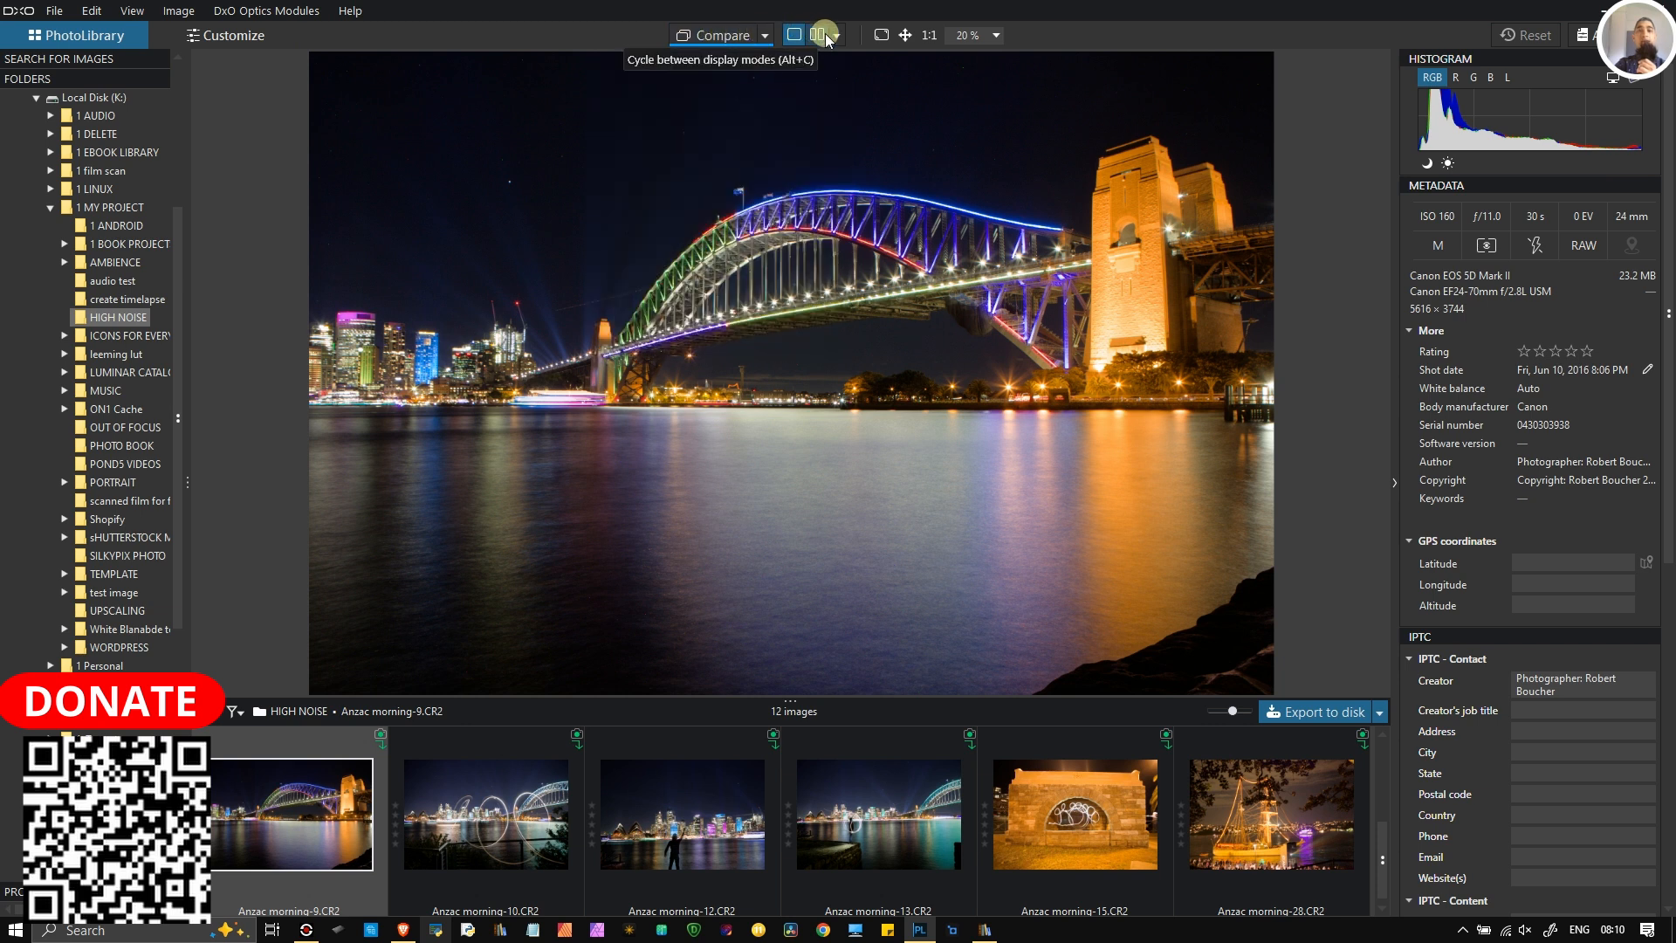
Step: Examine the bridge arch, flags and dark sky for noise at 100% magnification
{"action": "left_click", "coordinate": [931, 37]}
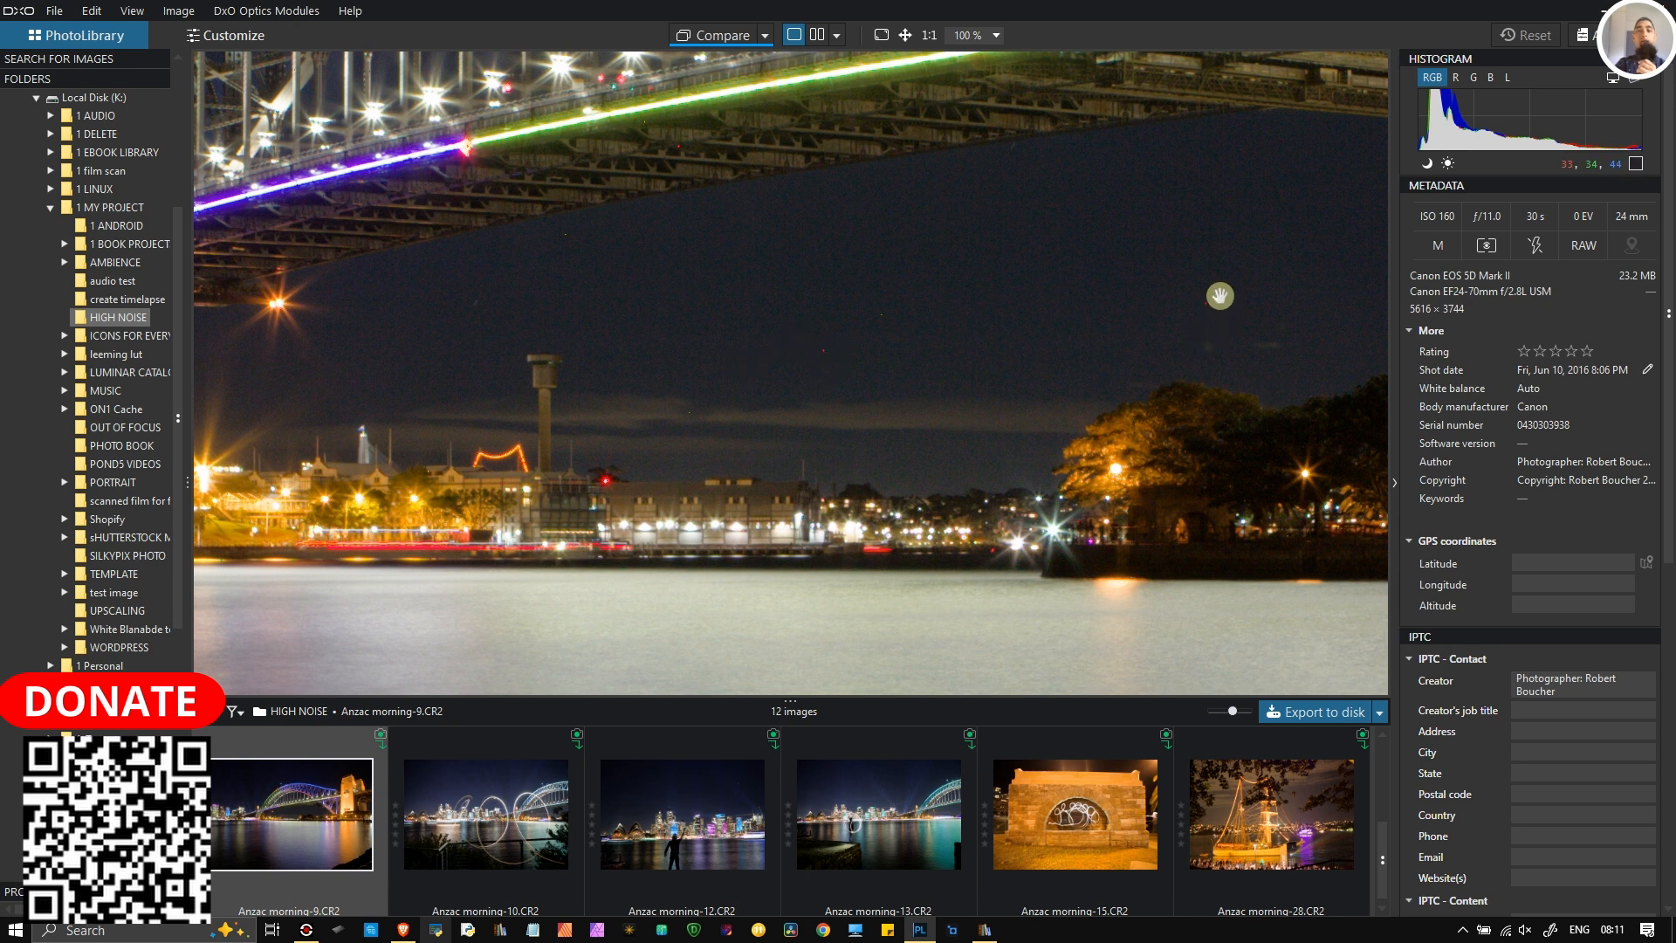
{"action": "left_click_drag", "start_coordinate": [1218, 294], "coordinate": [1292, 389]}
{"action": "left_click_drag", "start_coordinate": [800, 229], "coordinate": [864, 350]}
{"action": "left_click_drag", "start_coordinate": [893, 443], "coordinate": [896, 449]}
{"action": "left_click_drag", "start_coordinate": [756, 234], "coordinate": [929, 562]}
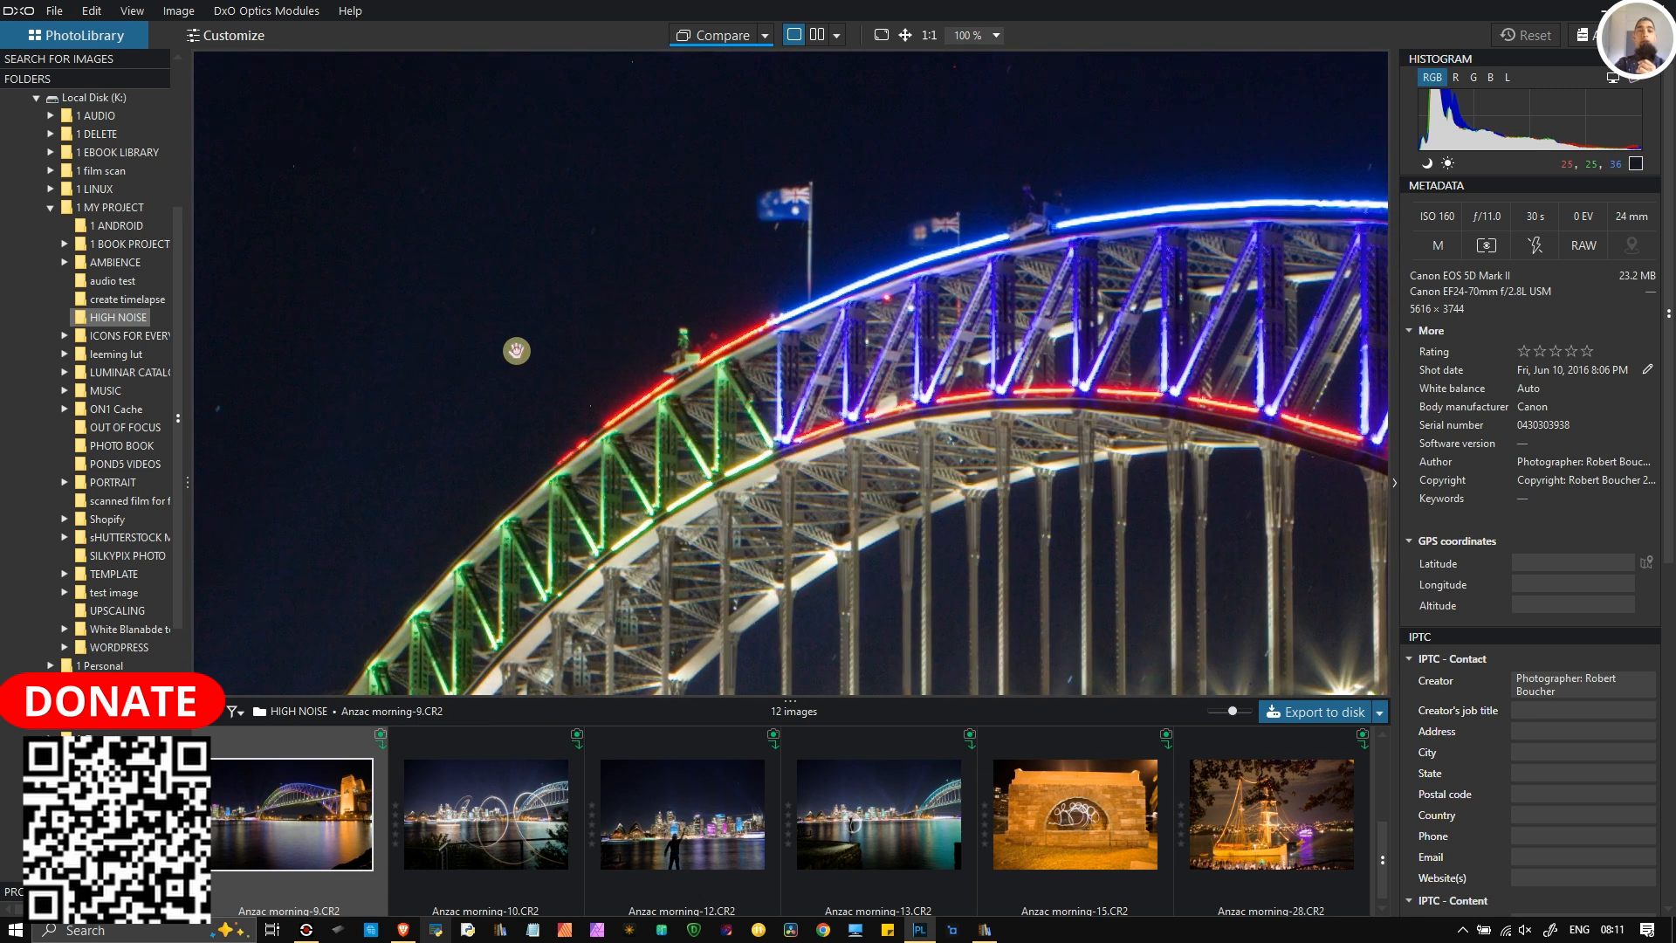
{"action": "left_click_drag", "start_coordinate": [517, 351], "coordinate": [908, 416]}
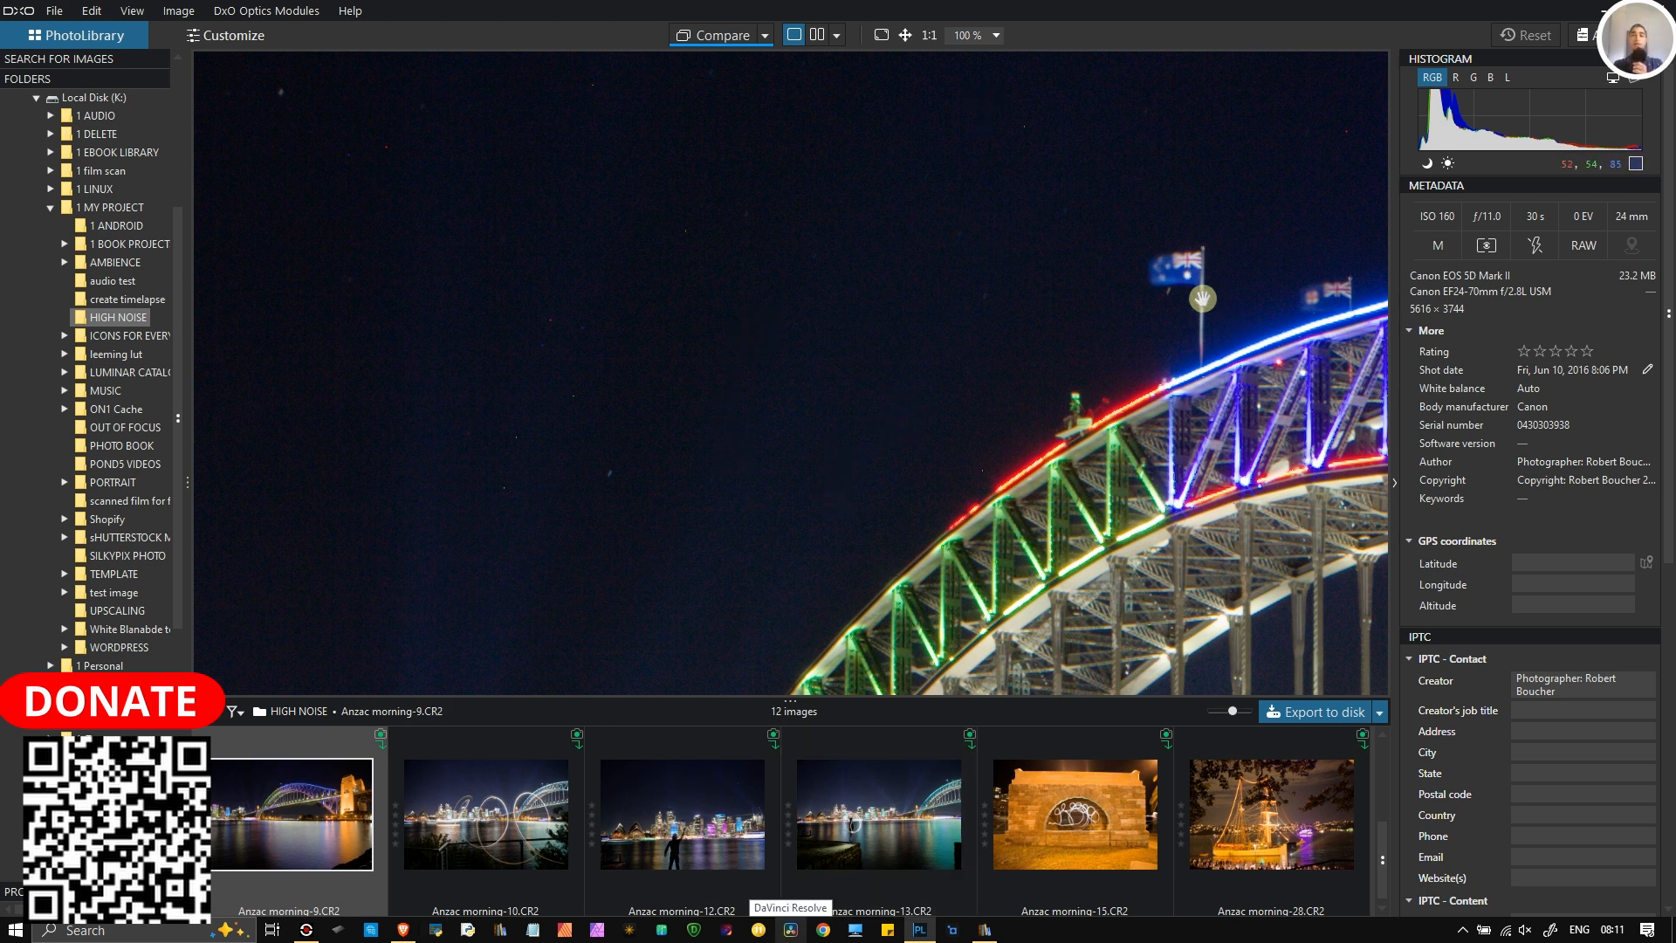
{"action": "scroll", "coordinate": [1192, 290], "scroll_direction": "up", "scroll_amount": 1}
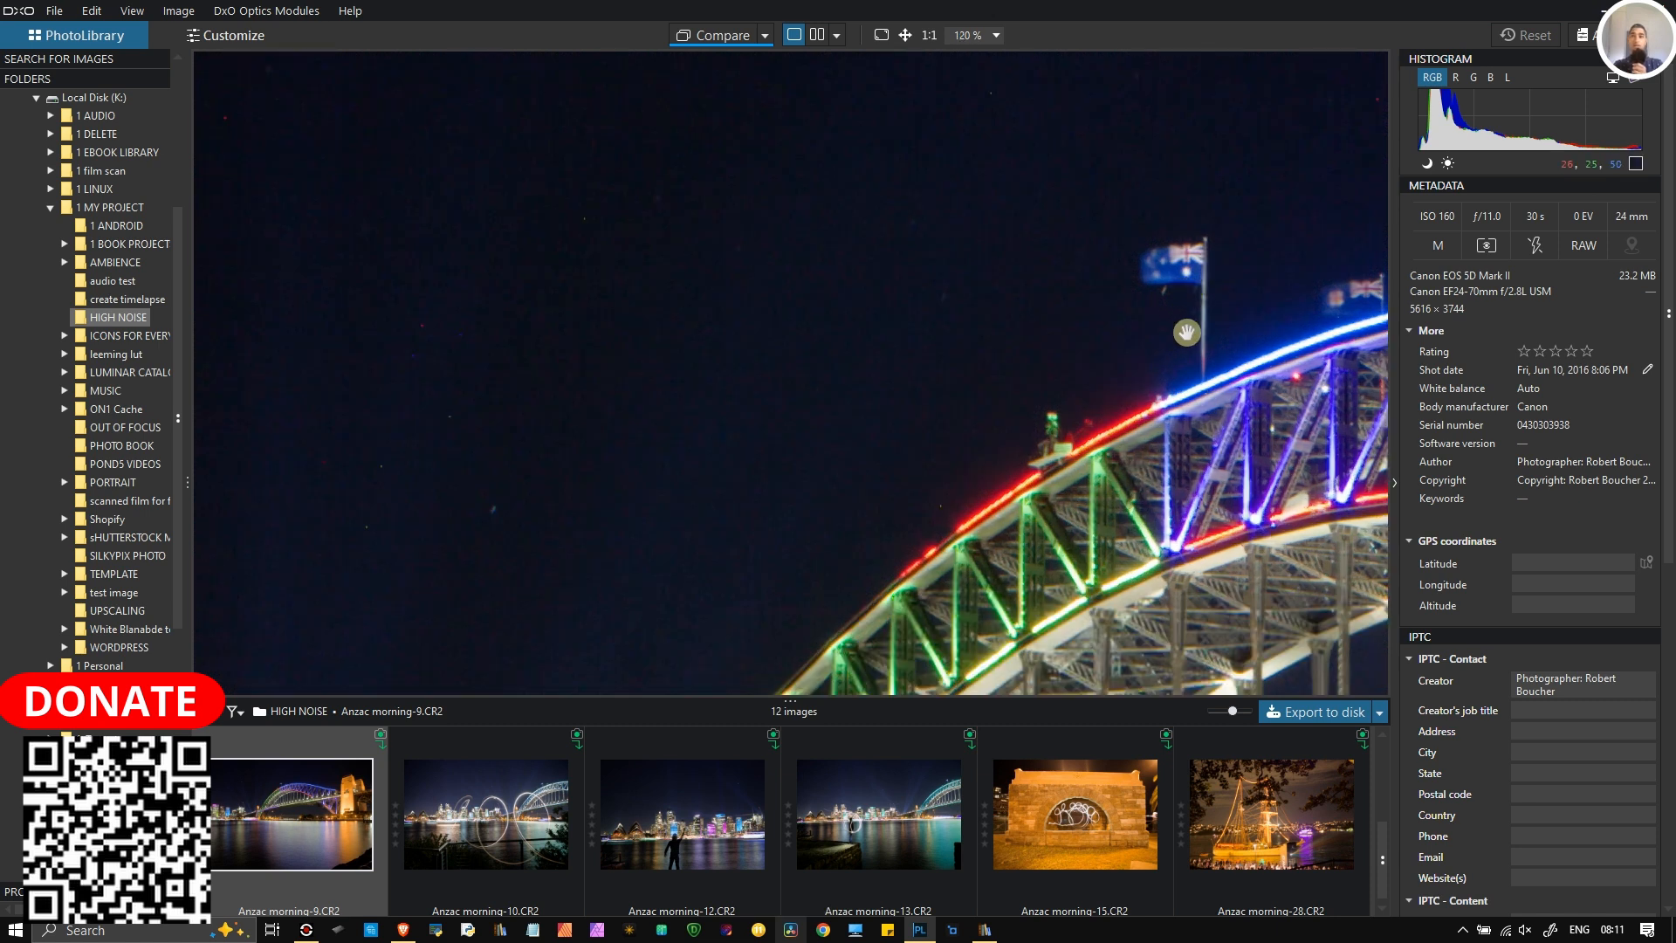
{"action": "scroll", "coordinate": [1170, 335], "scroll_direction": "down", "scroll_amount": 1}
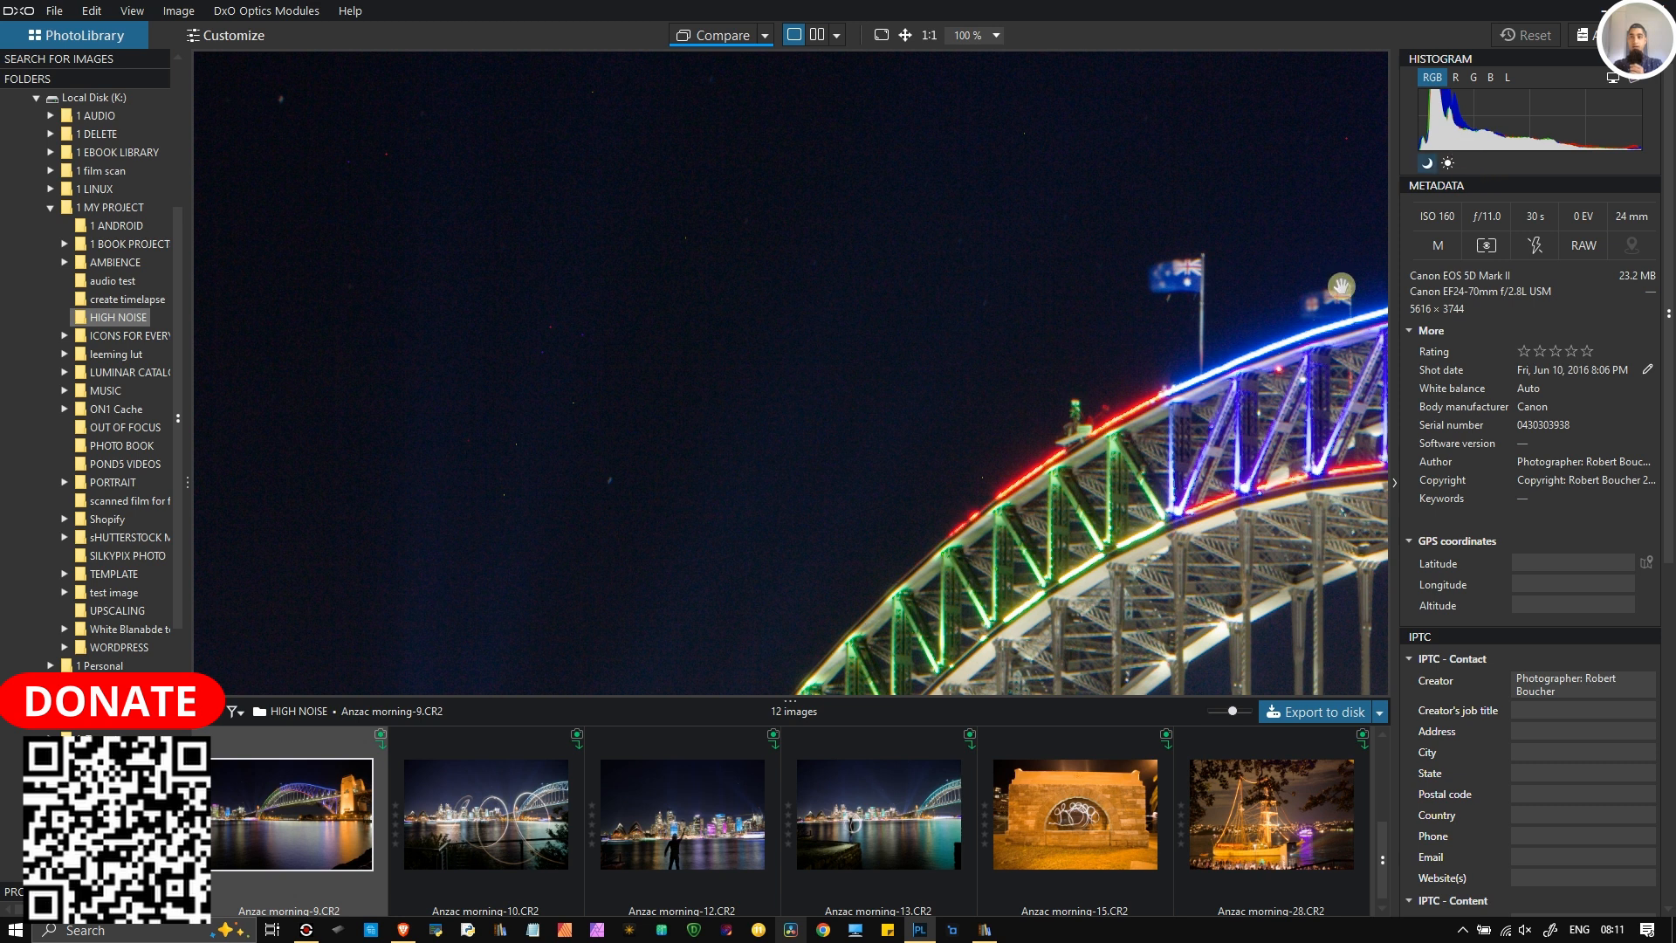
{"action": "mouse_move", "coordinate": [251, 811]}
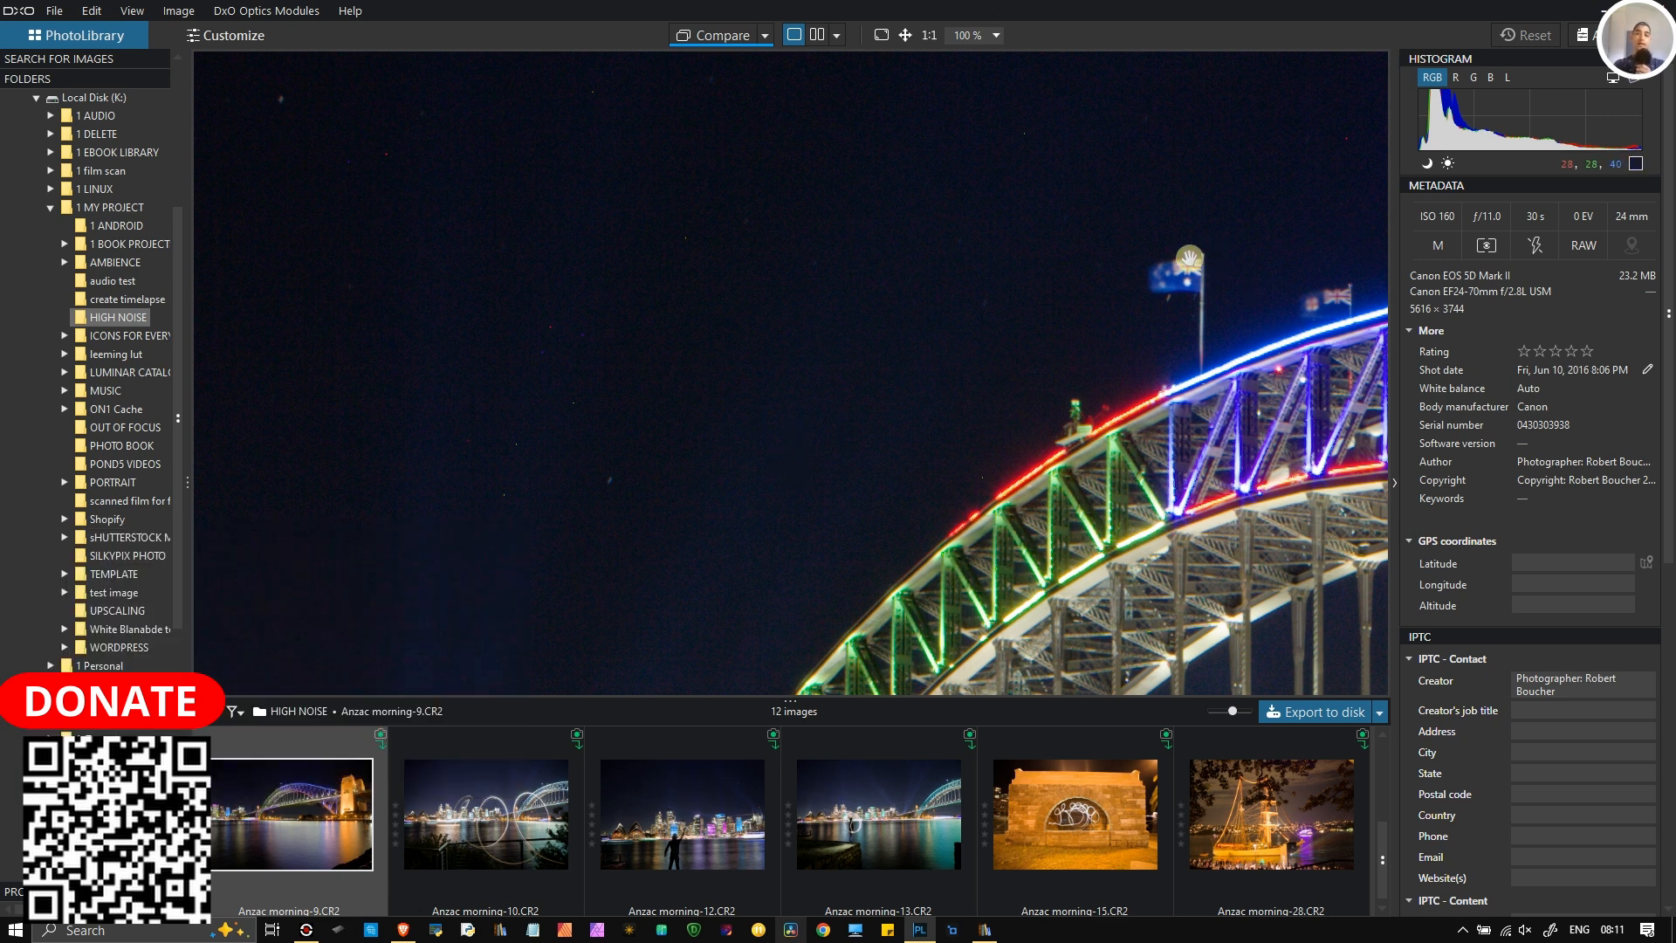
Step: Examine the city skyline, bridge pylon and lit deck for noise at 100%, and return to a view of the whole photo
{"action": "left_click_drag", "start_coordinate": [1100, 543], "coordinate": [1122, 211]}
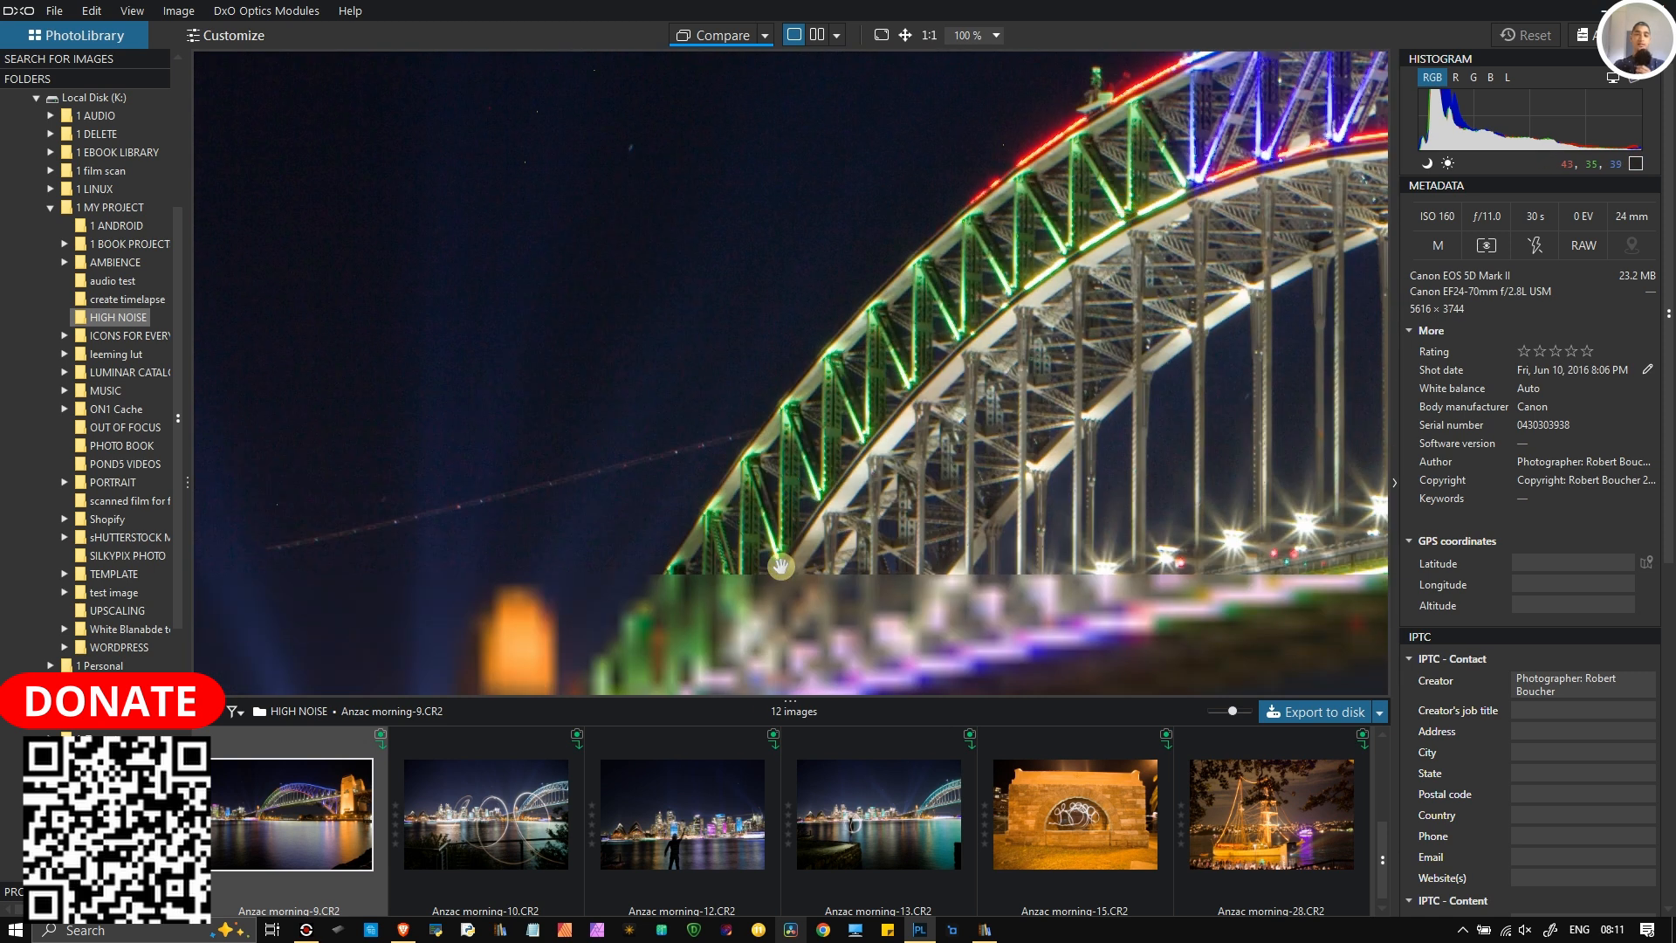
{"action": "left_click_drag", "start_coordinate": [782, 568], "coordinate": [921, 281]}
{"action": "left_click_drag", "start_coordinate": [930, 500], "coordinate": [1294, 383]}
{"action": "left_click_drag", "start_coordinate": [740, 543], "coordinate": [886, 571]}
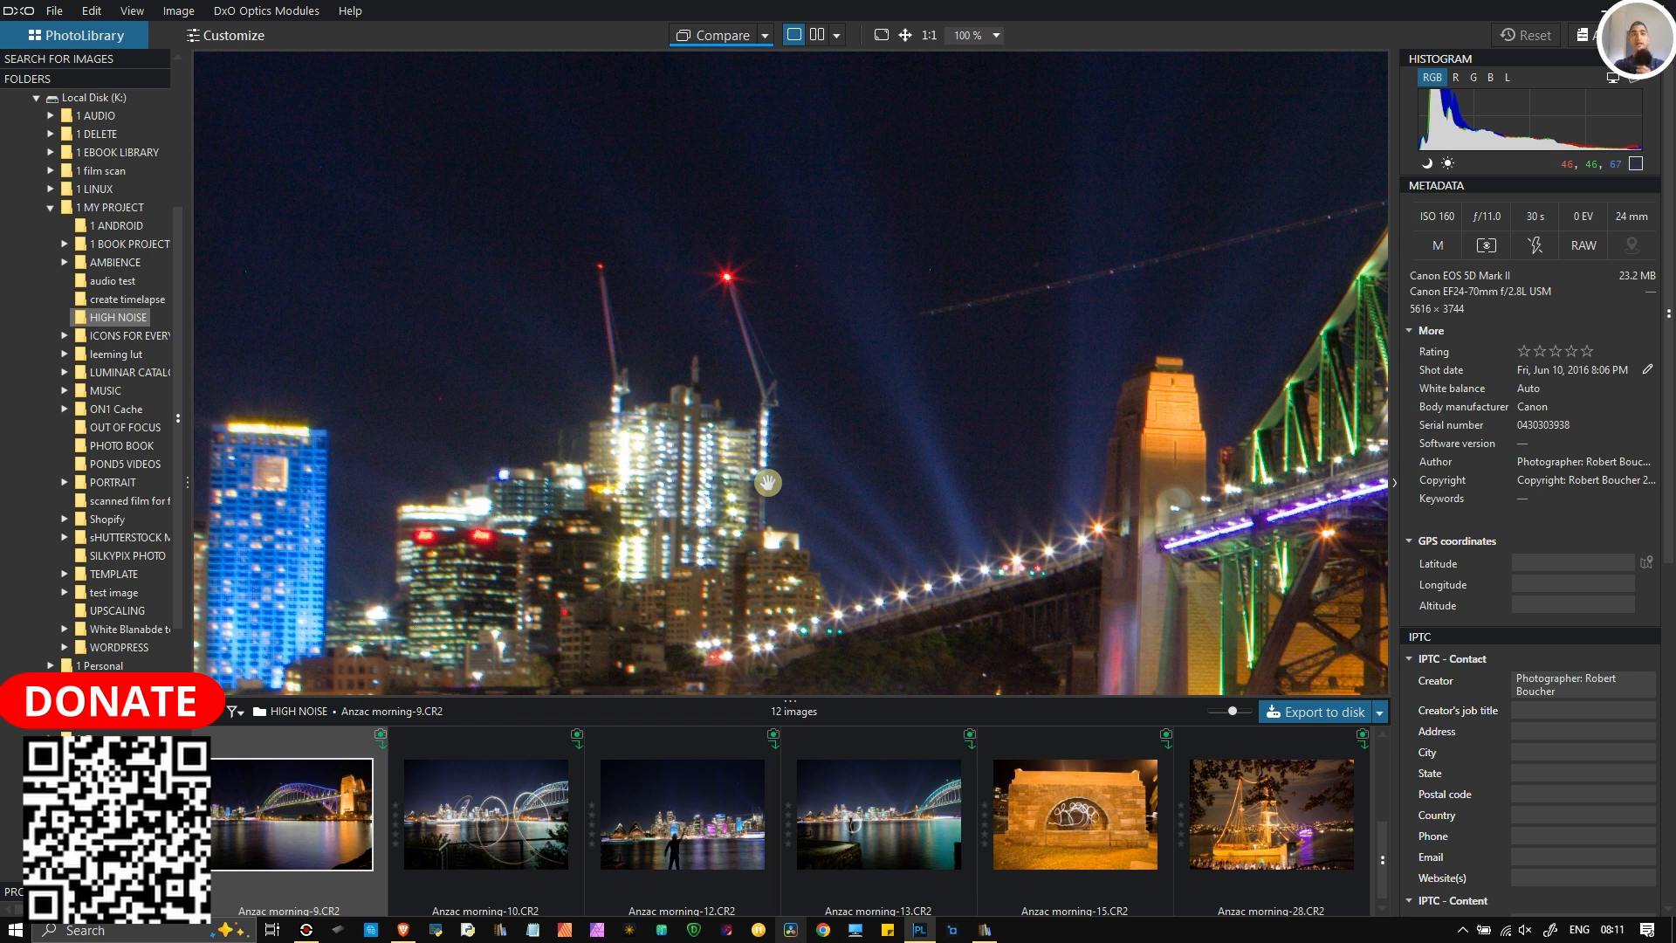
{"action": "left_click_drag", "start_coordinate": [941, 453], "coordinate": [640, 482]}
{"action": "left_click_drag", "start_coordinate": [1127, 480], "coordinate": [825, 522]}
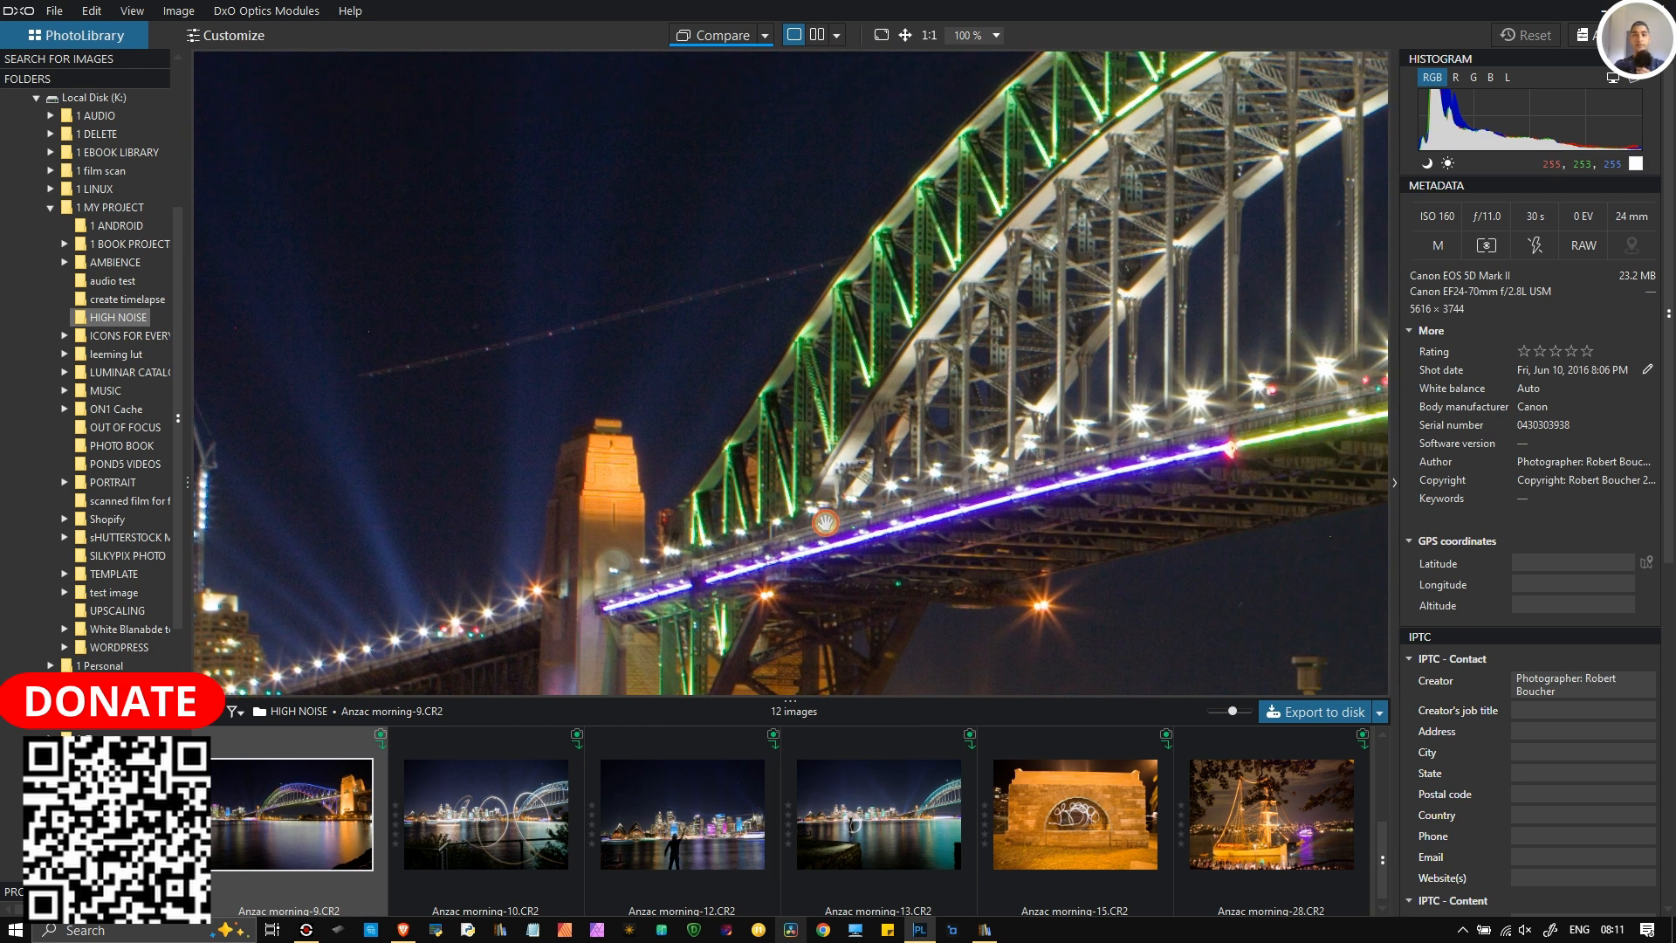
{"action": "left_click_drag", "start_coordinate": [994, 504], "coordinate": [681, 416]}
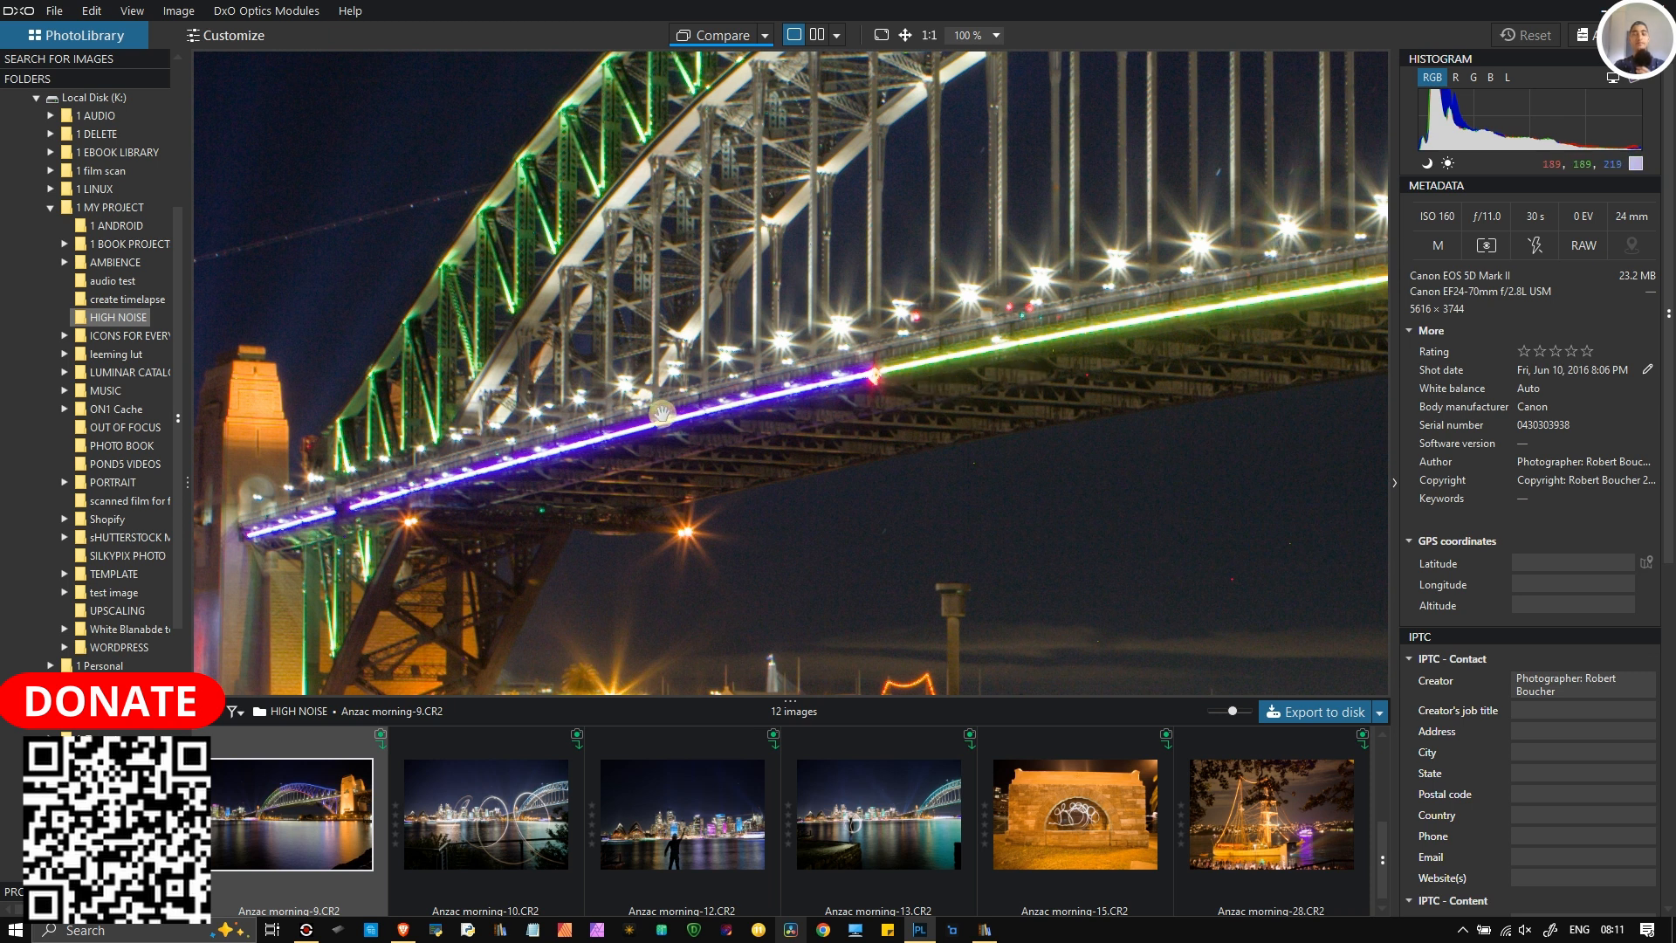
{"action": "left_click_drag", "start_coordinate": [774, 486], "coordinate": [1057, 476]}
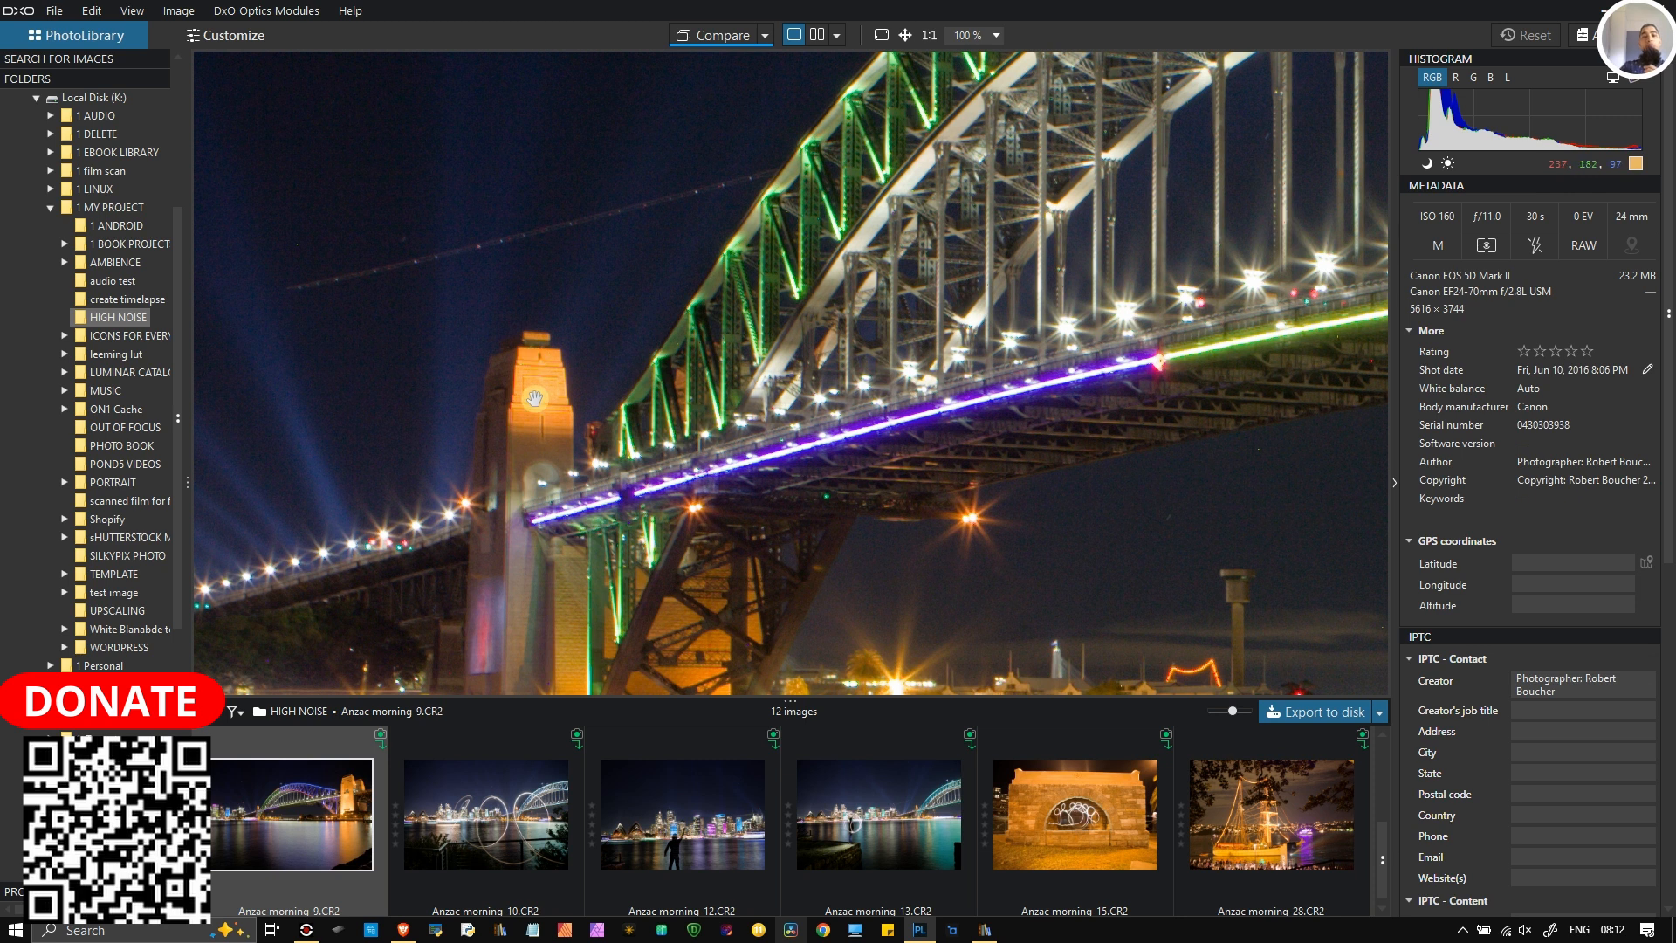
{"action": "scroll", "coordinate": [542, 385], "scroll_direction": "down", "scroll_amount": 1}
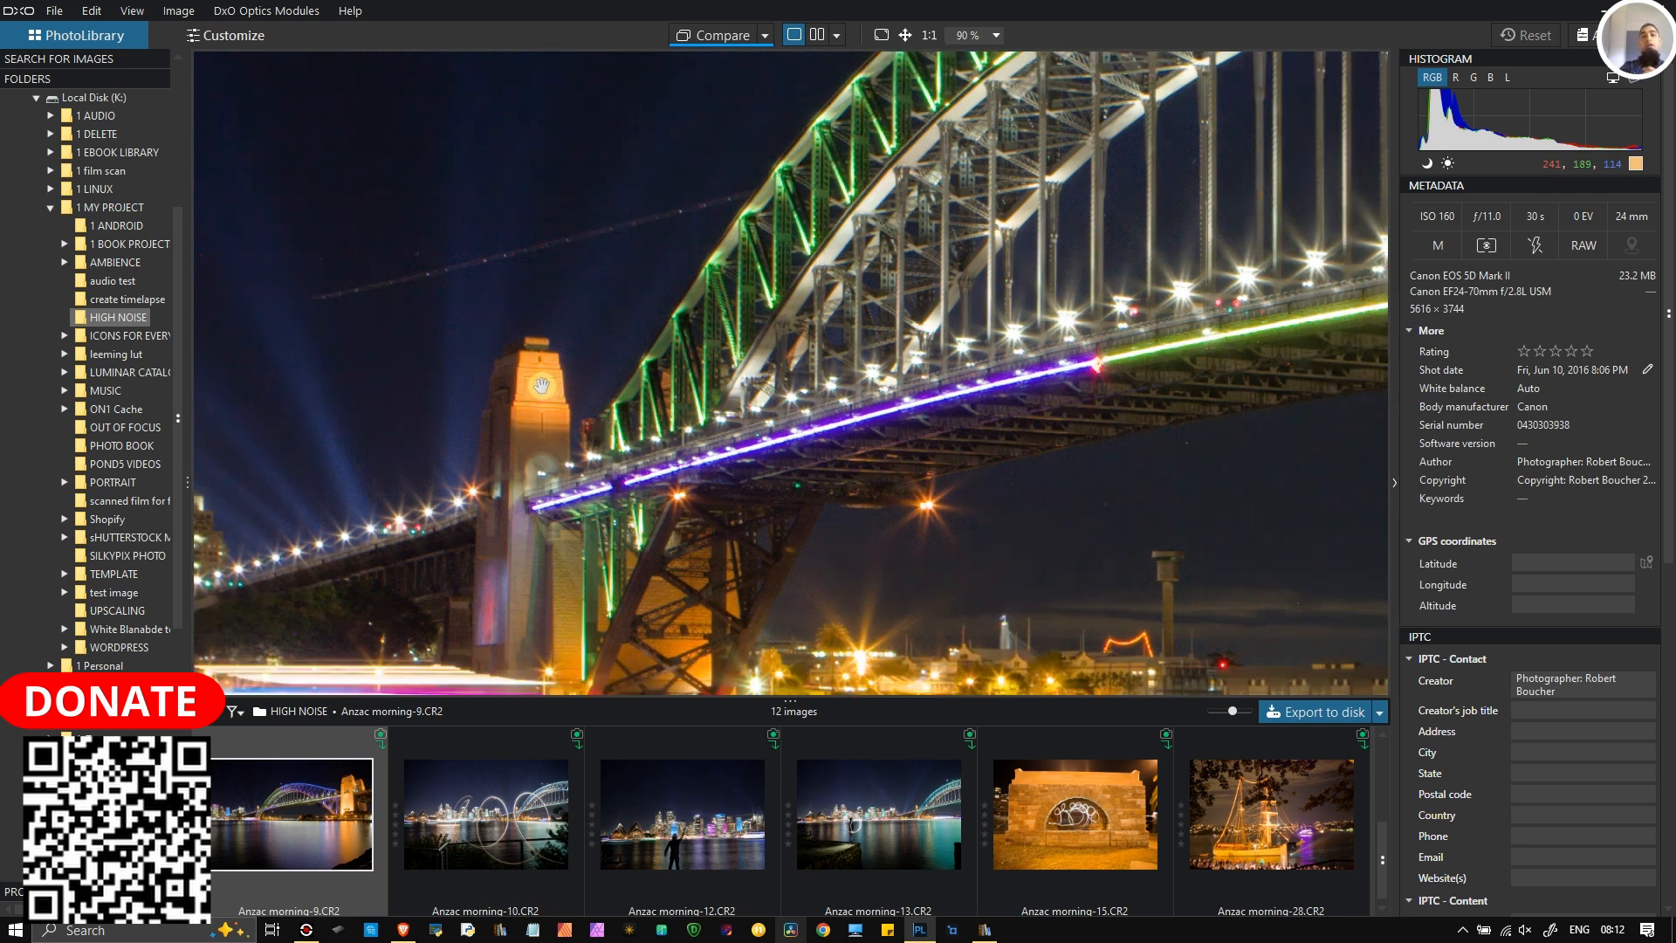
{"action": "scroll", "coordinate": [542, 385], "scroll_direction": "down", "scroll_amount": 5}
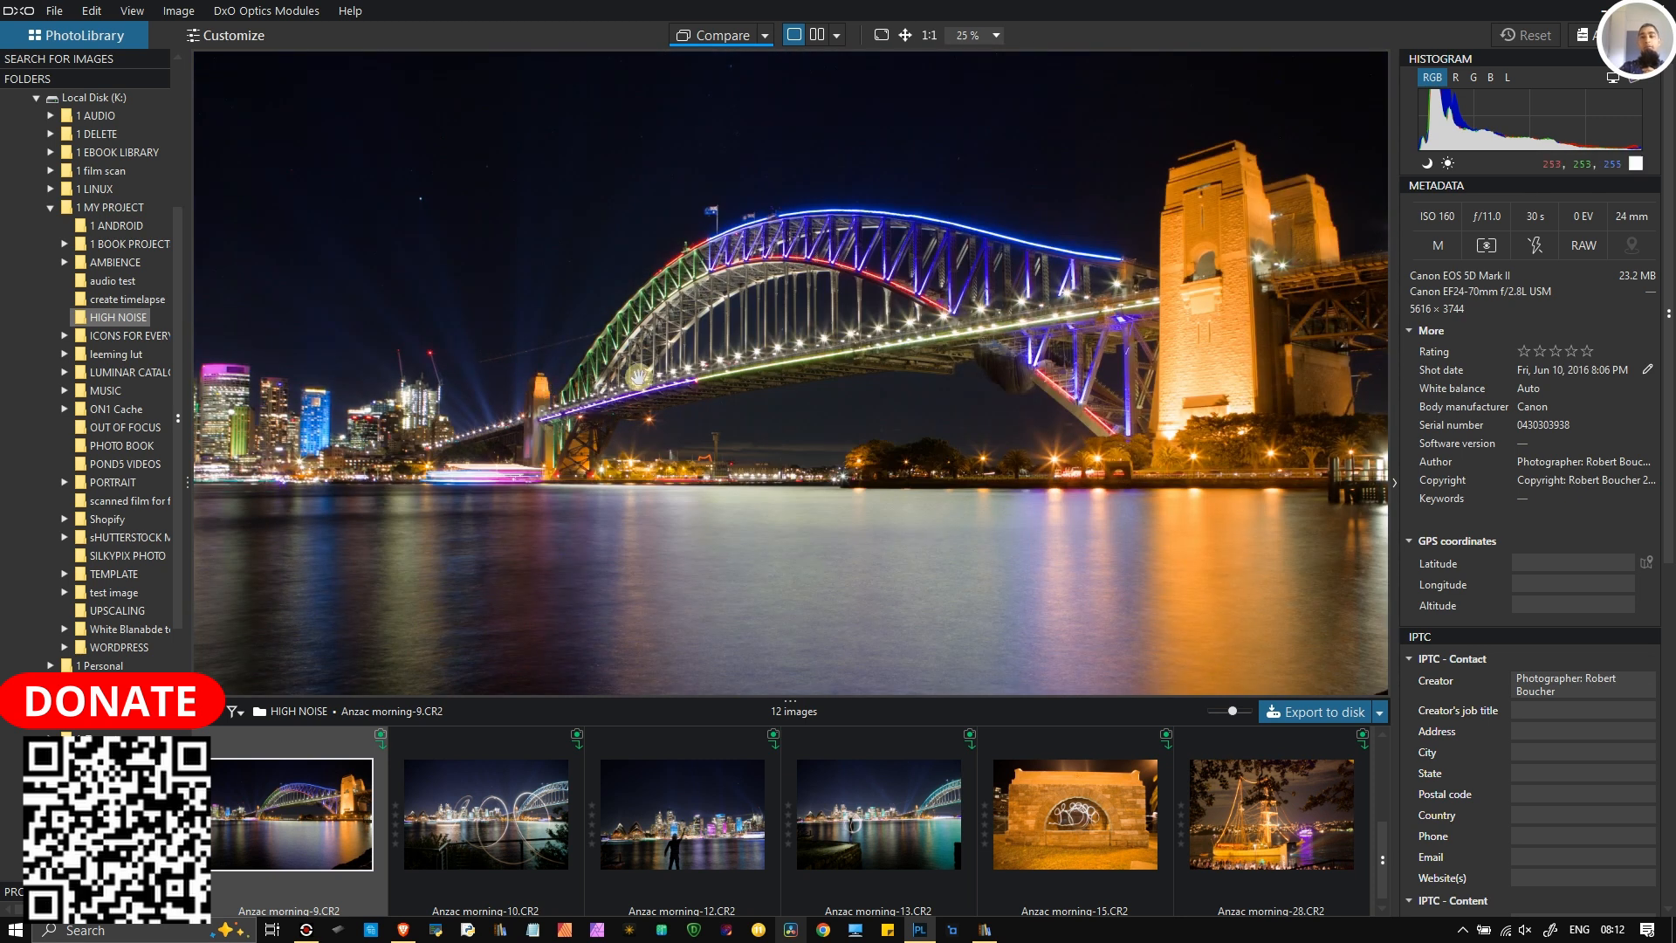
{"action": "scroll", "coordinate": [734, 289], "scroll_direction": "down", "scroll_amount": 1}
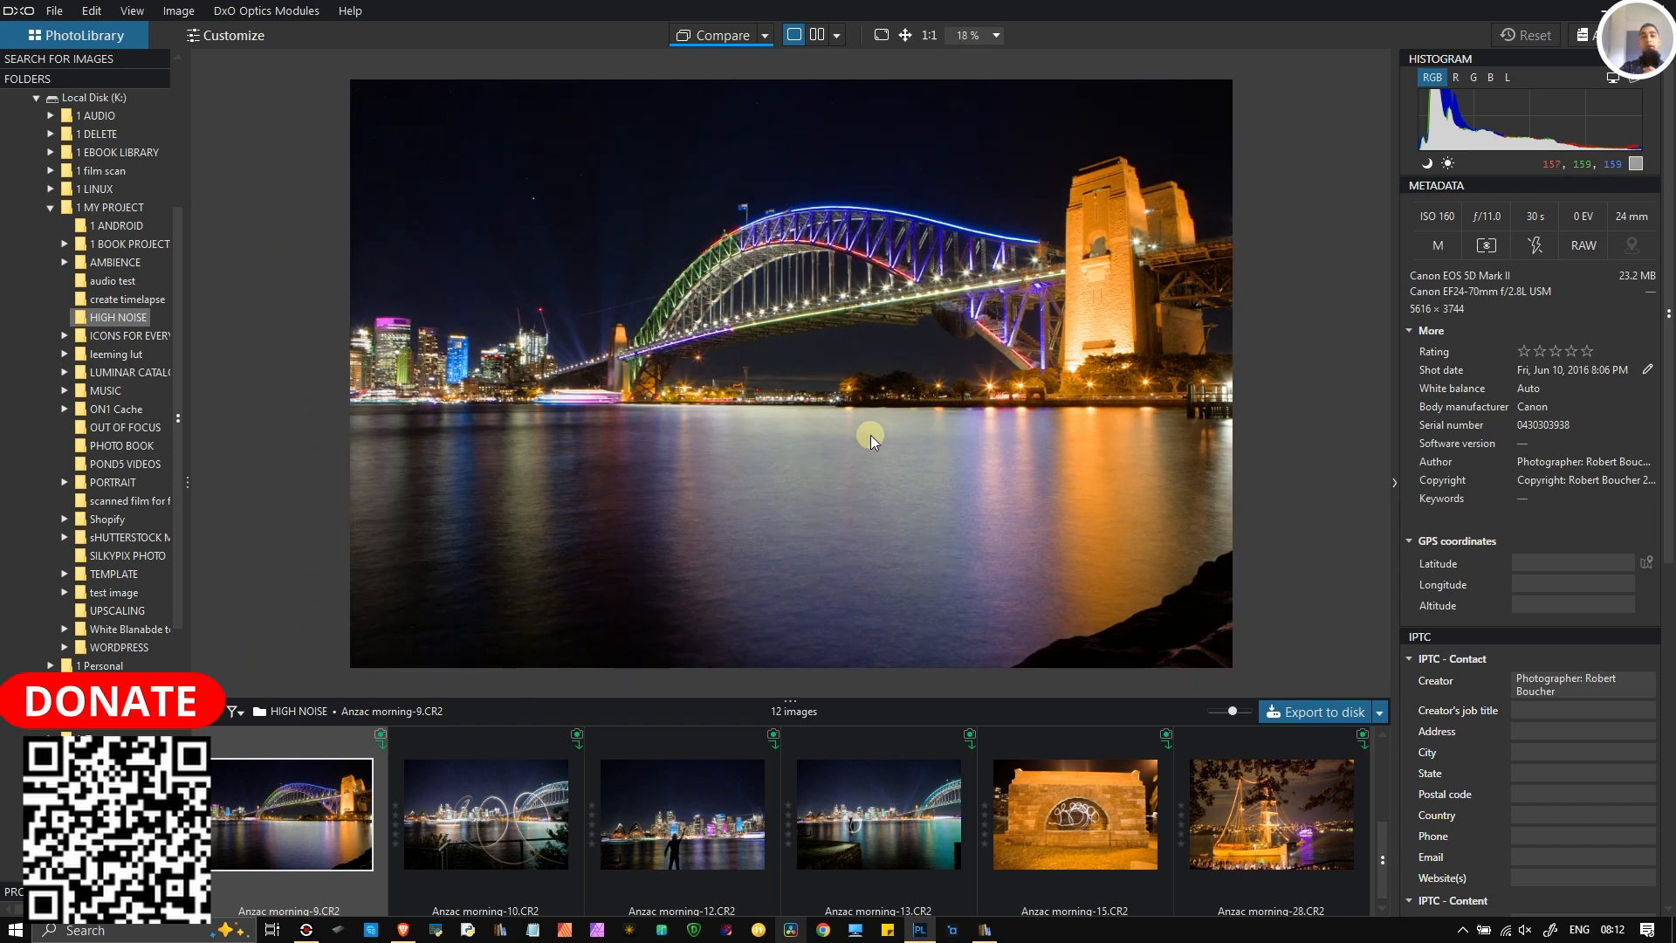
{"action": "left_click", "coordinate": [849, 450]}
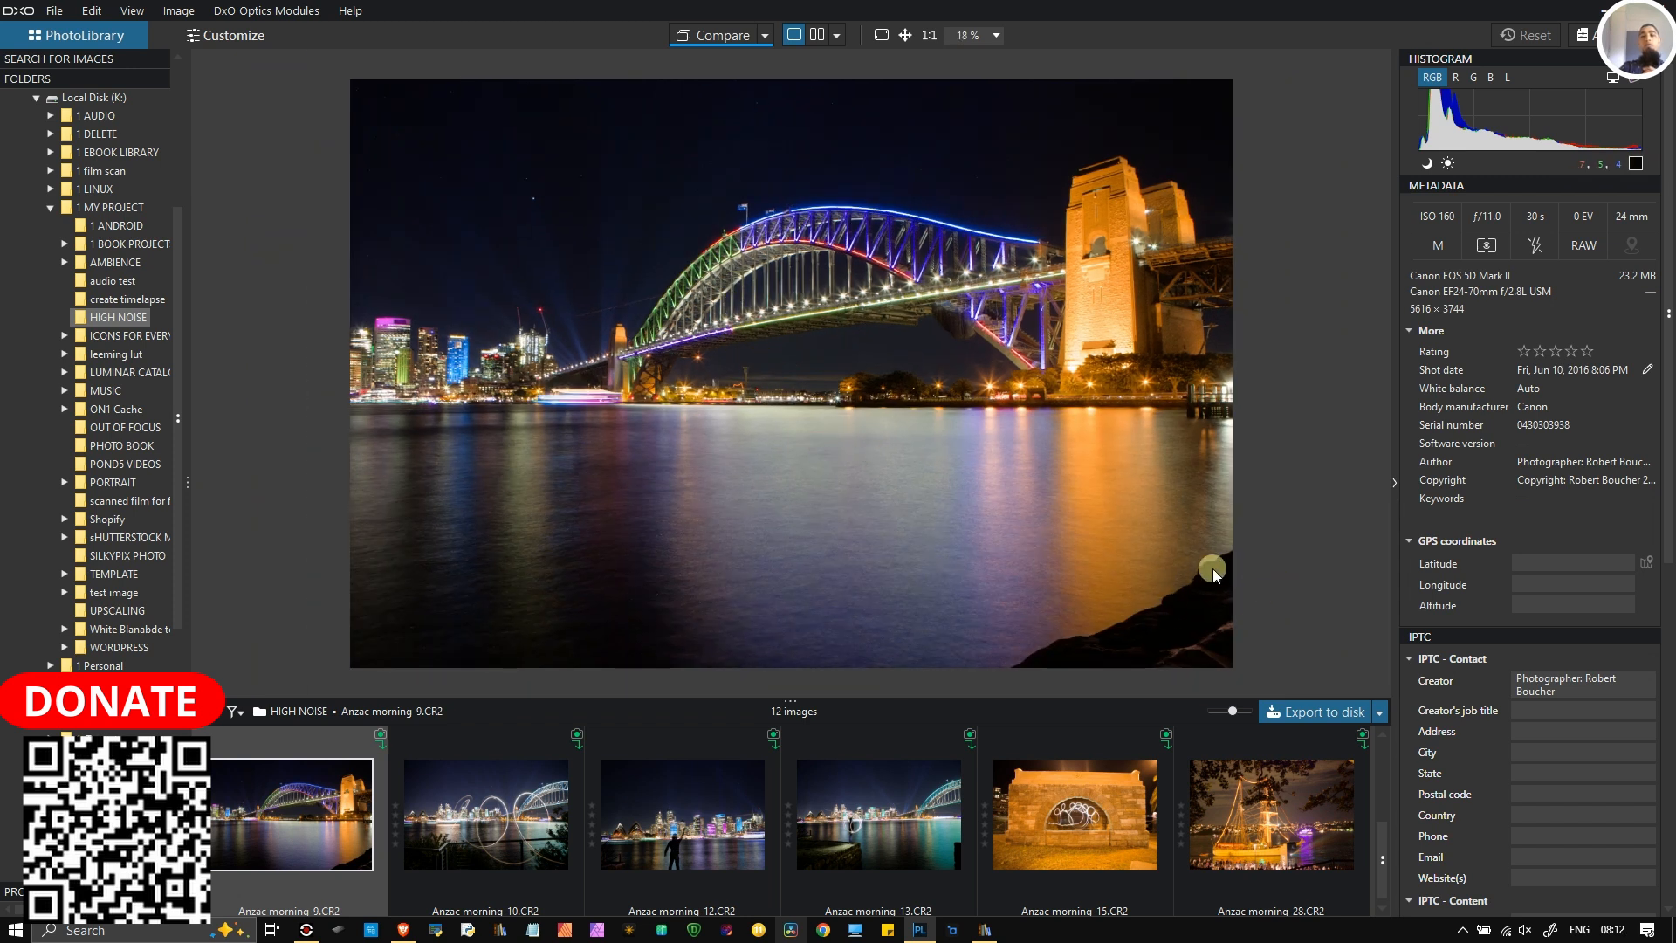
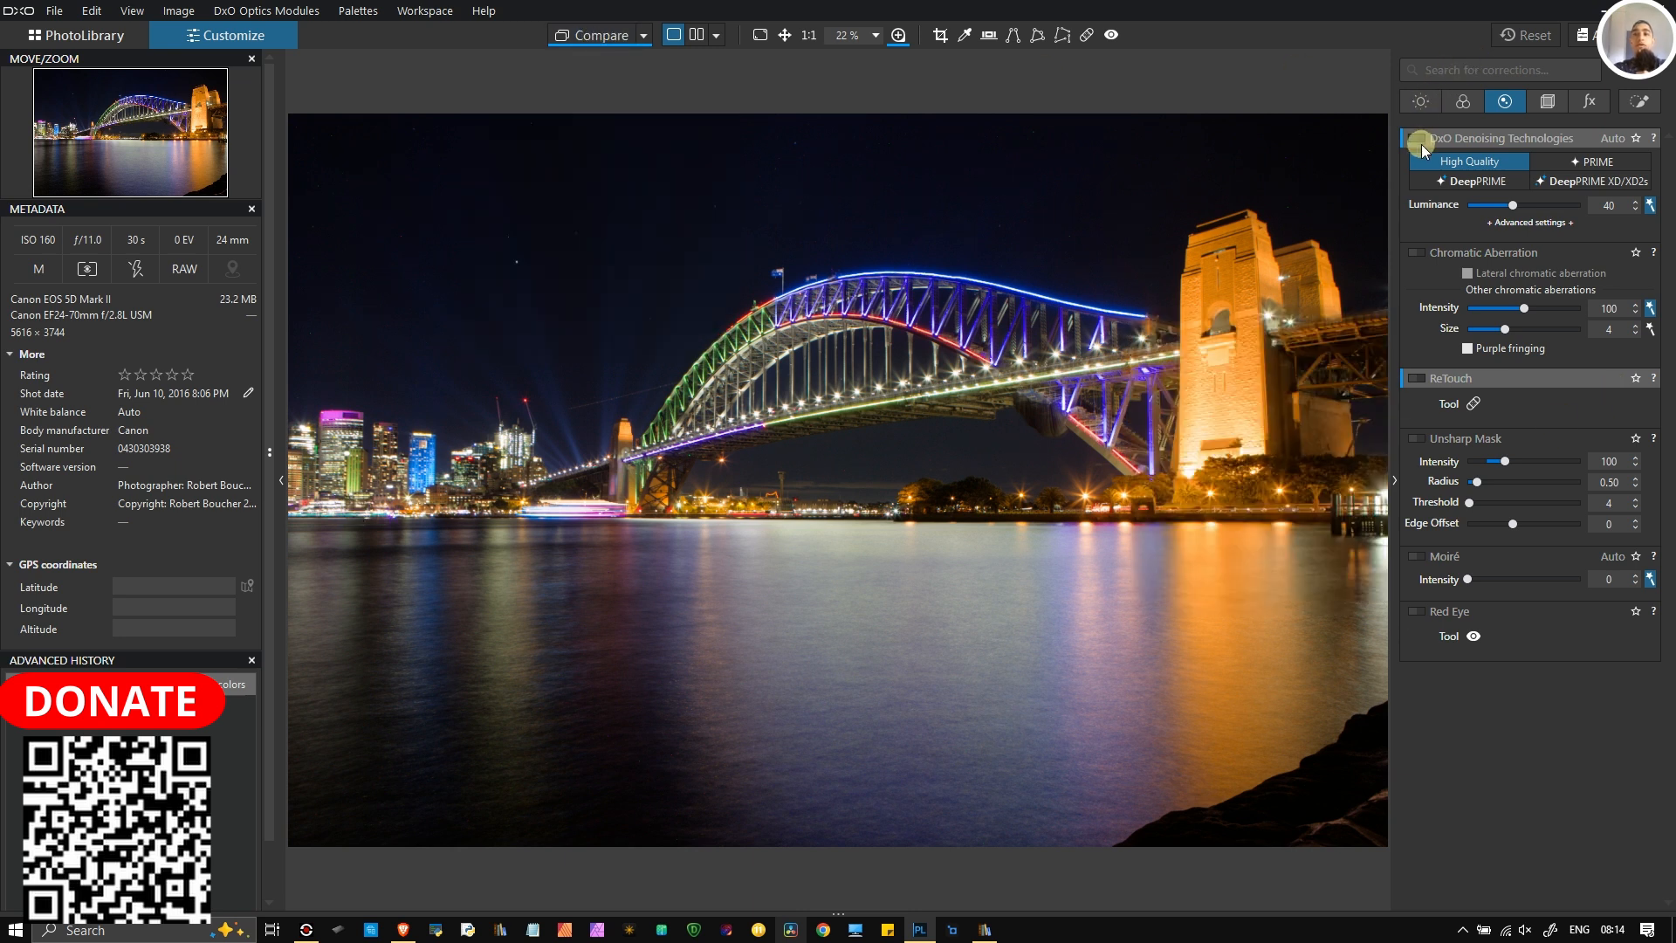
Step: Show the Light corrections and review them down to Vignetting, along with the list of available palettes
{"action": "mouse_move", "coordinate": [1451, 133]}
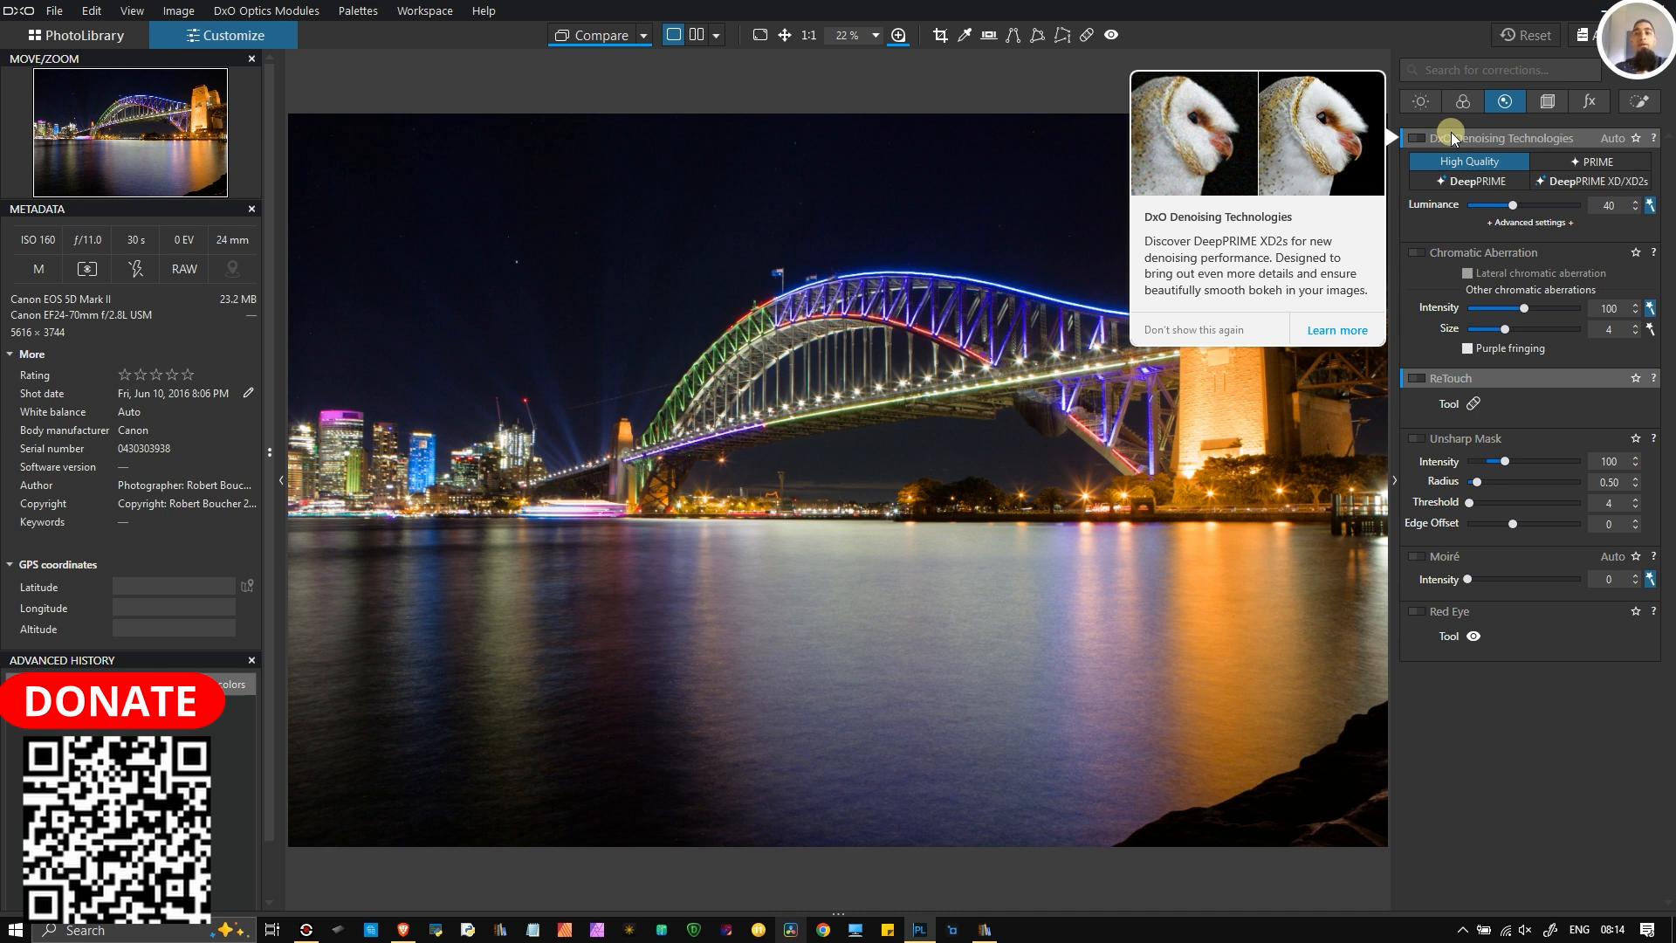
{"action": "left_click", "coordinate": [1430, 101]}
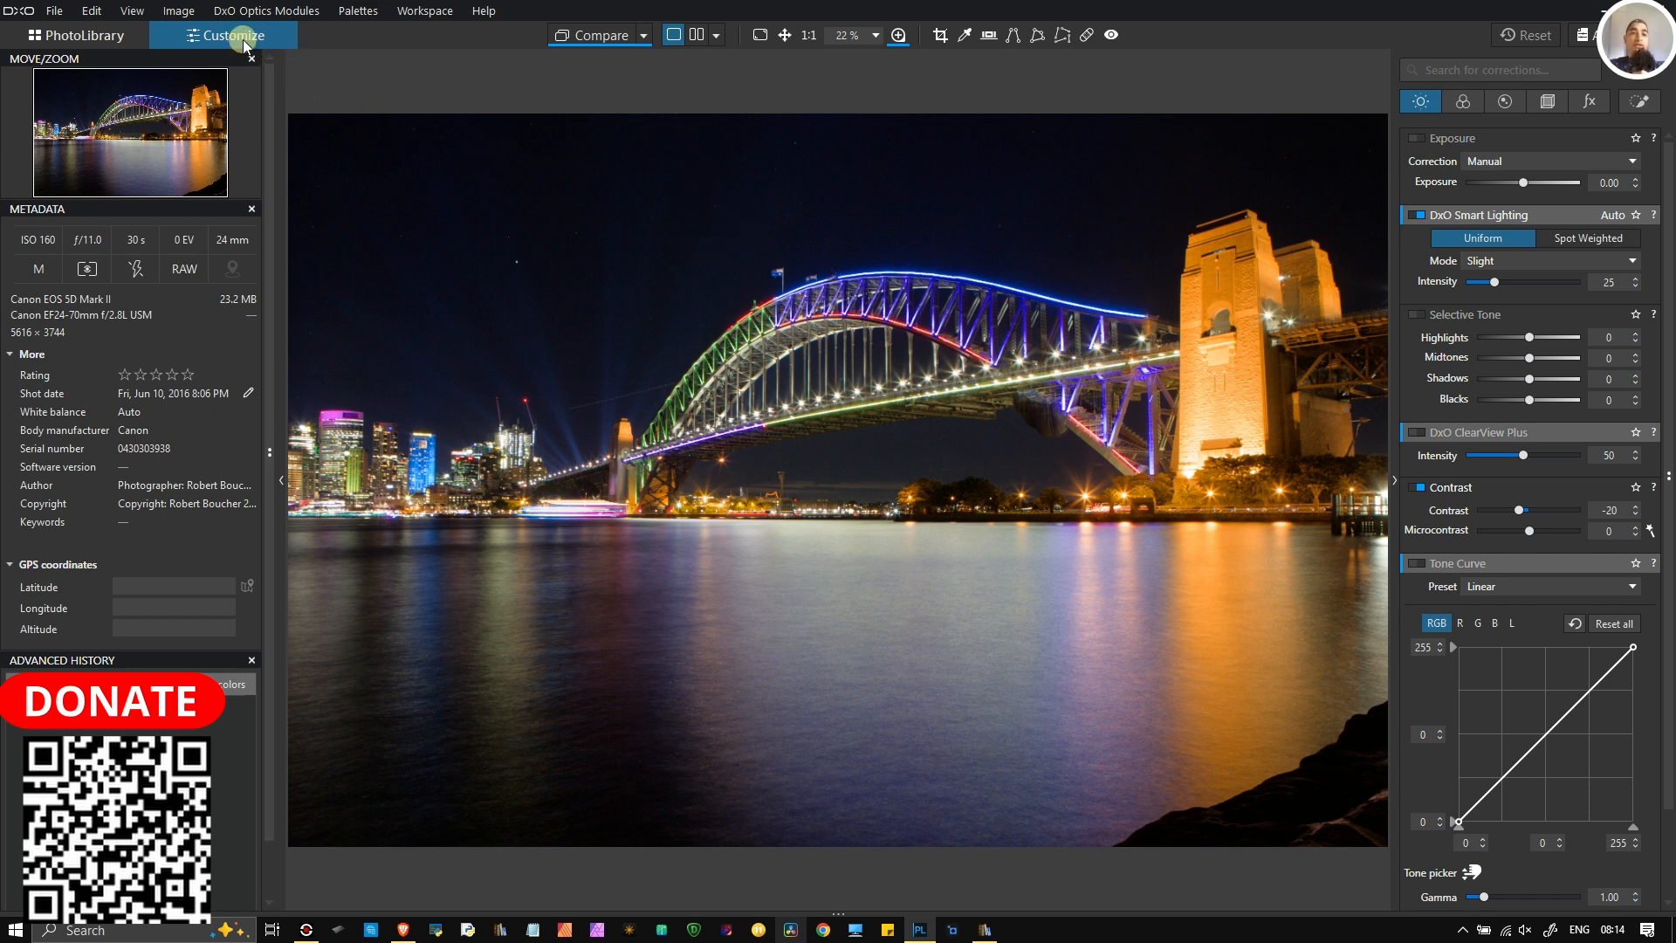
{"action": "left_click", "coordinate": [352, 19]}
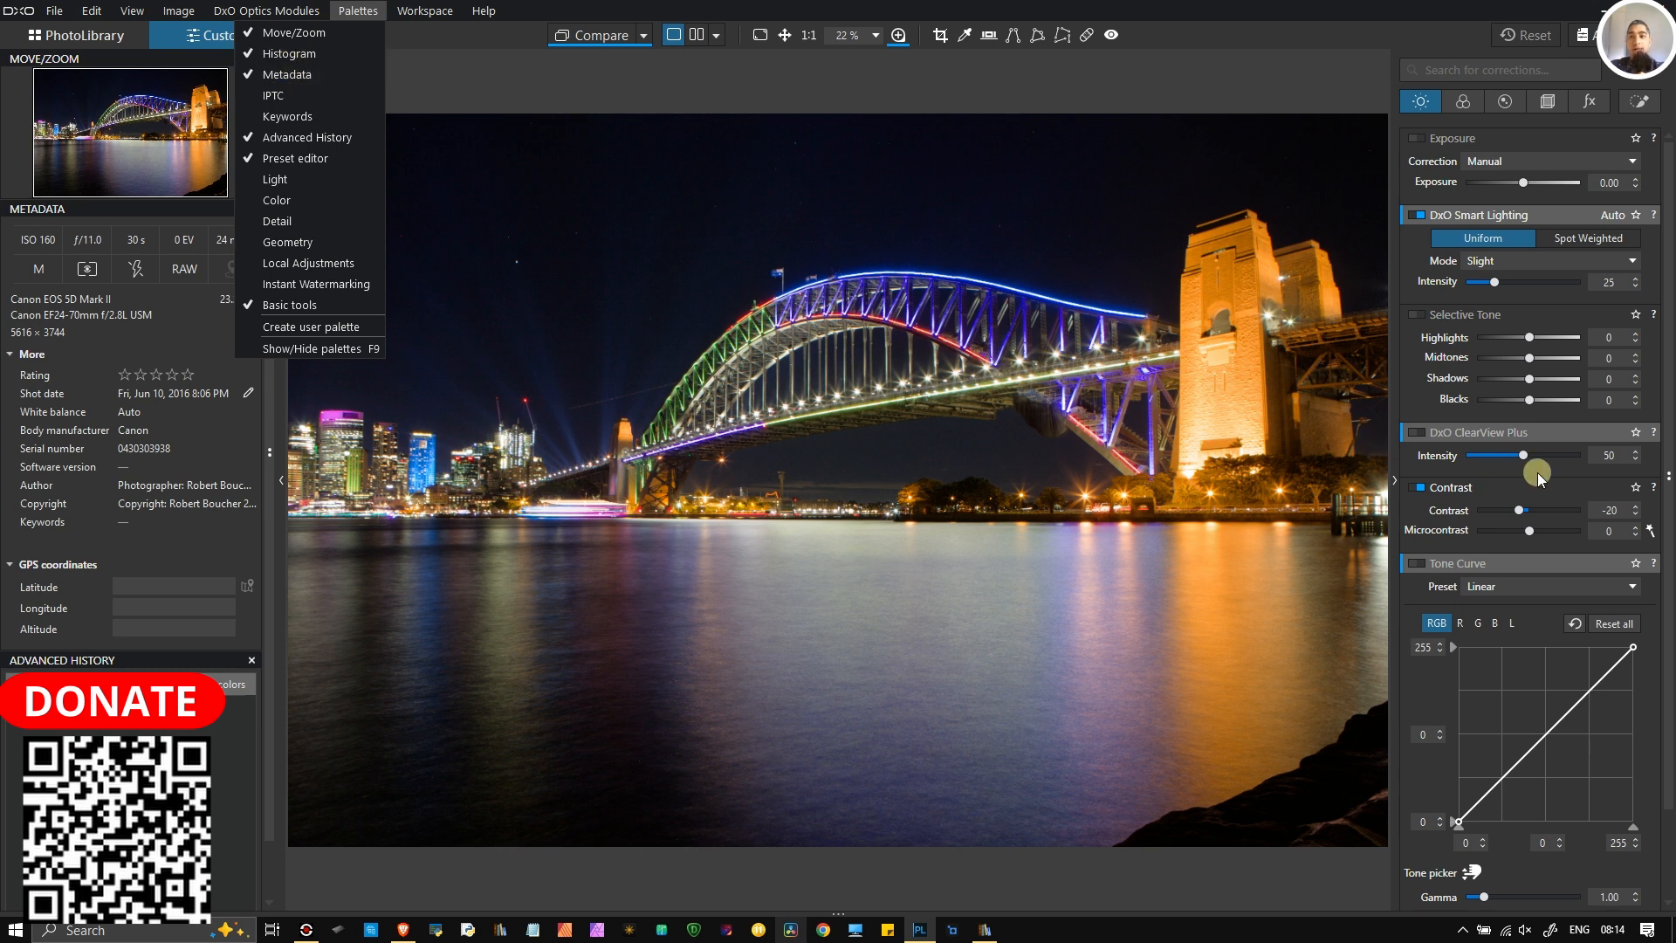
{"action": "left_click", "coordinate": [1665, 441]}
{"action": "scroll", "coordinate": [1668, 449], "scroll_direction": "down", "scroll_amount": 1}
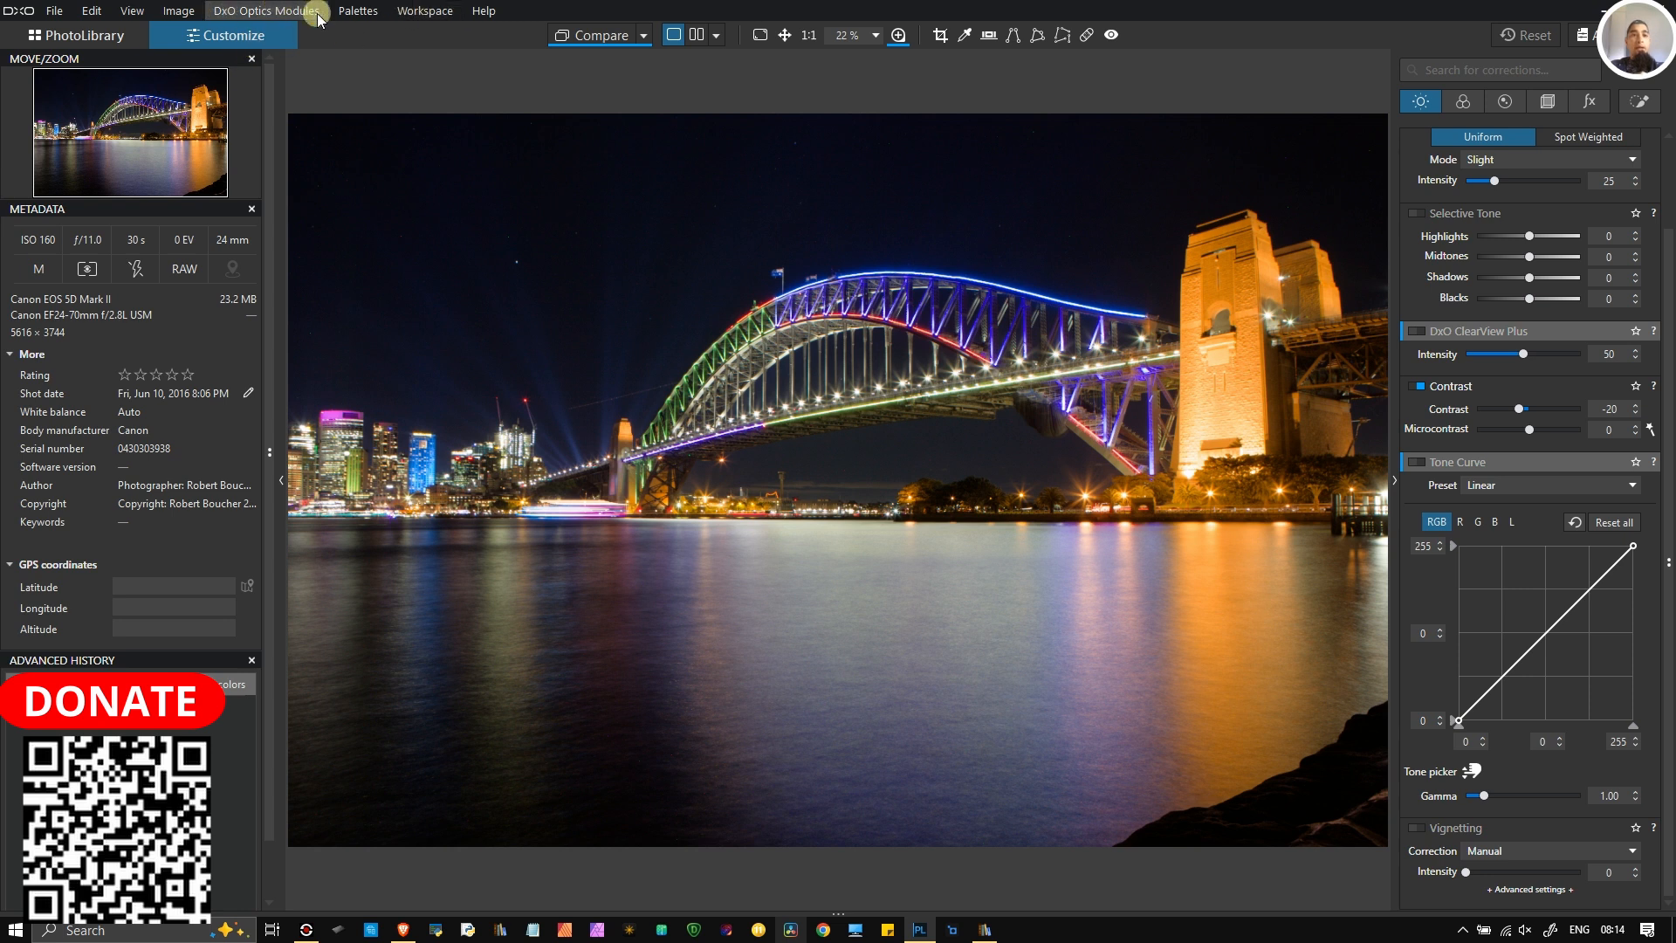
Step: Hide the Move/Zoom palette from the Customize workspace
{"action": "left_click", "coordinate": [357, 11]}
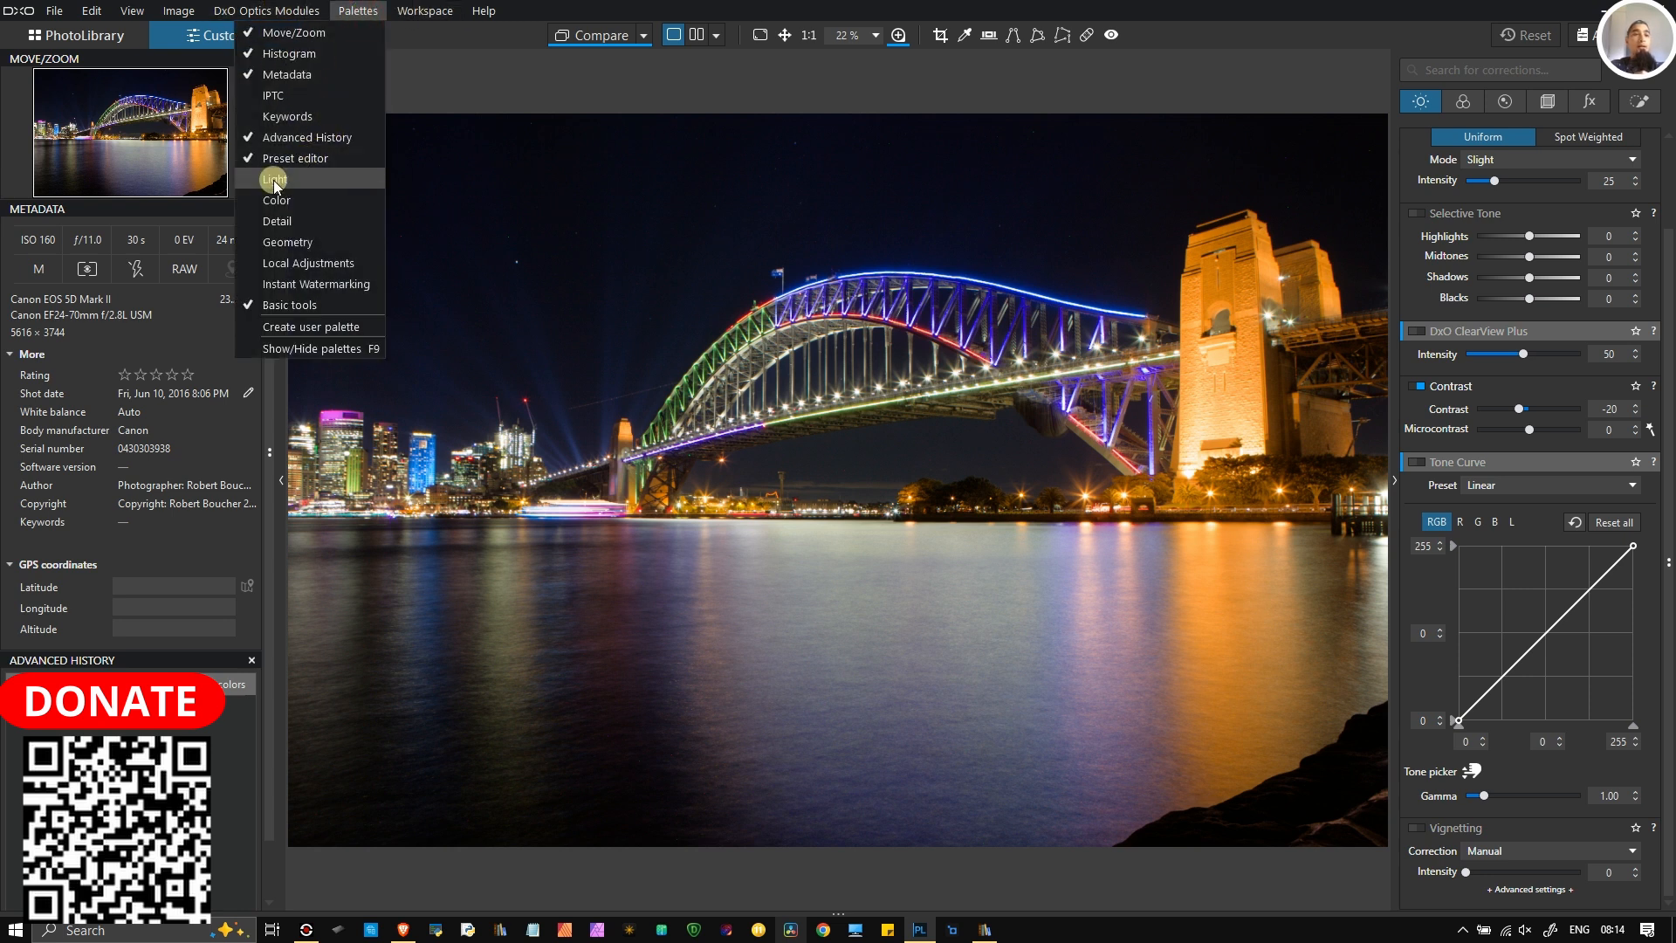
{"action": "left_click", "coordinate": [278, 33]}
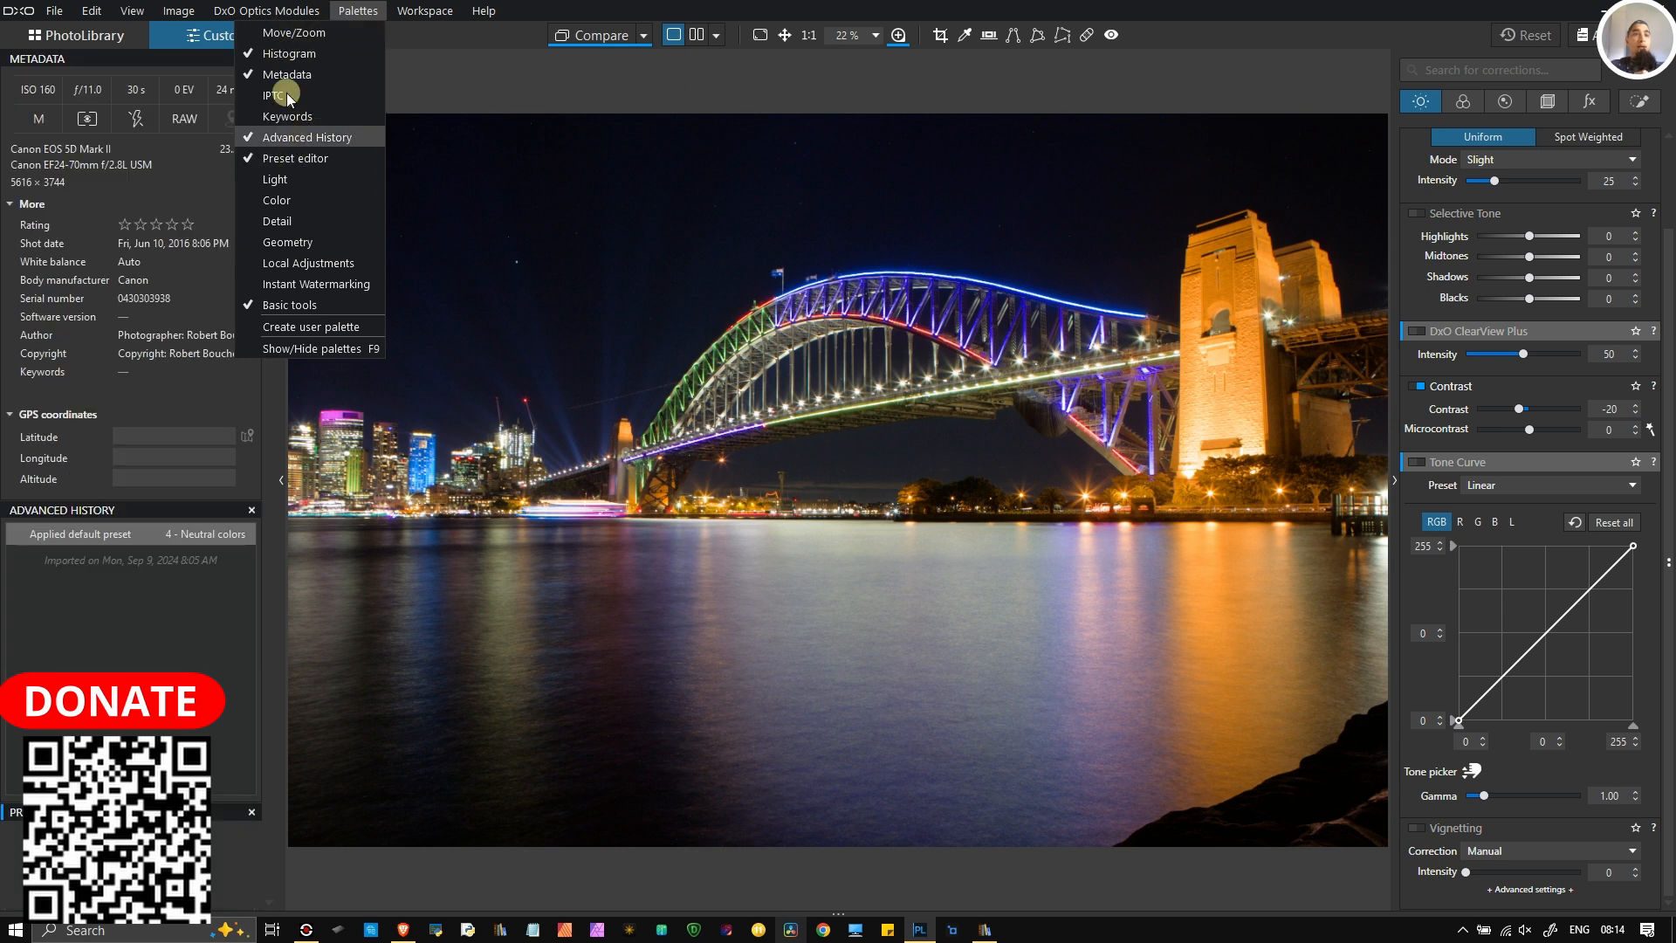
Step: Leave the list of palettes and review the Color, Detail and Geometry corrections
{"action": "left_click", "coordinate": [283, 58]}
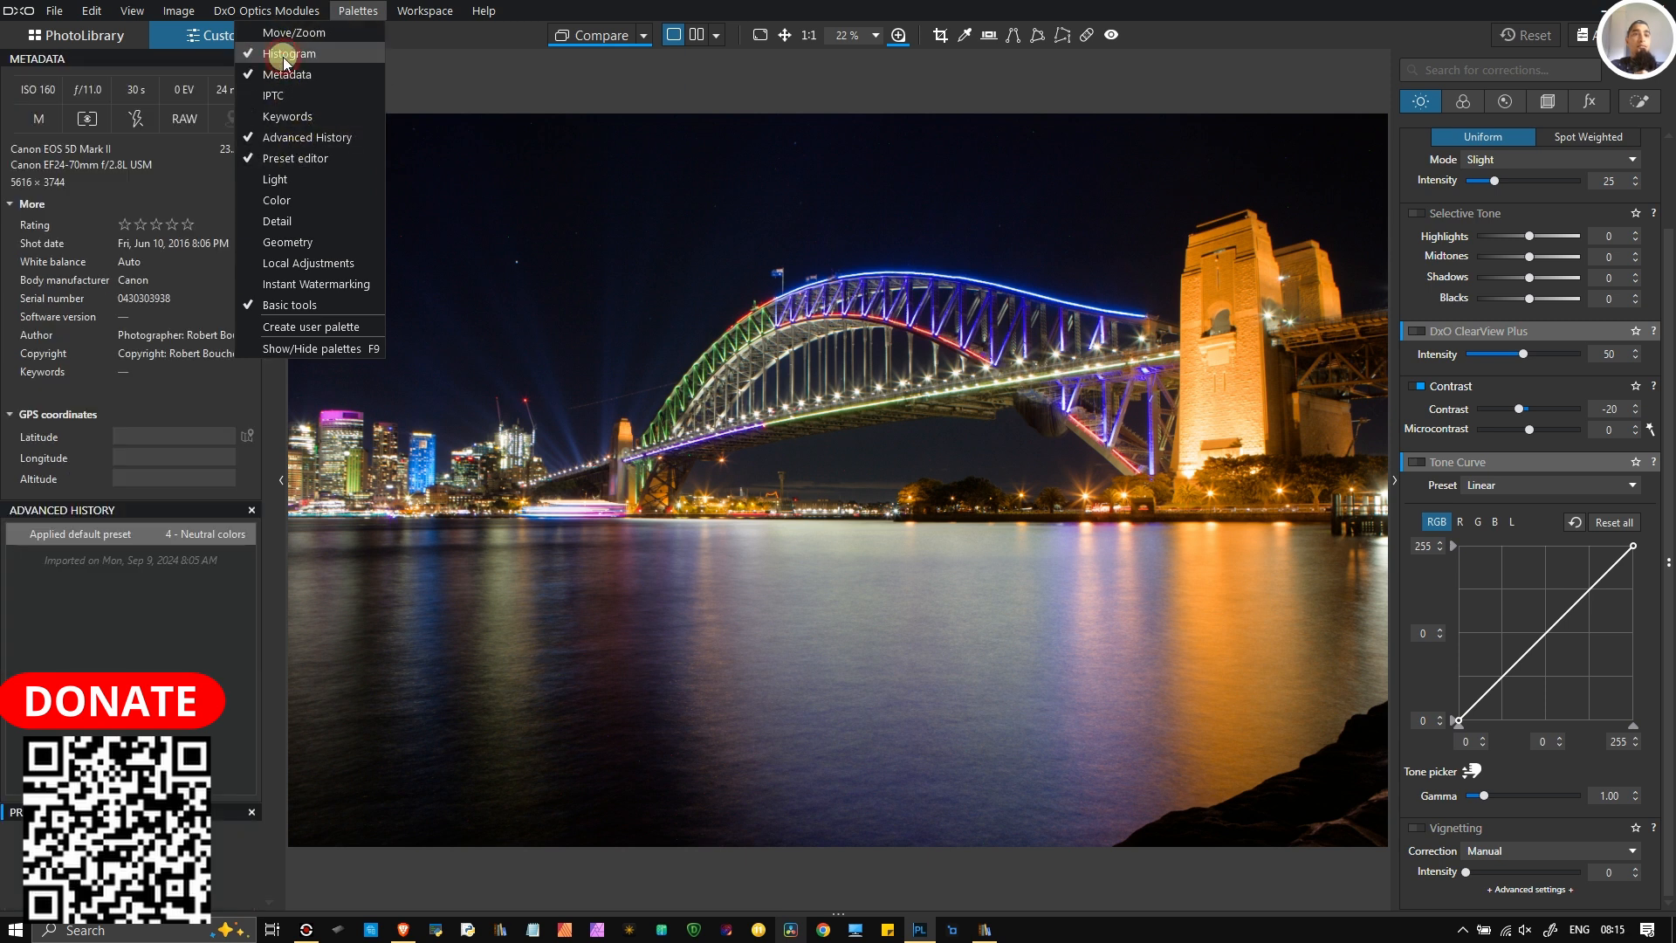
{"action": "left_click", "coordinate": [175, 301]}
{"action": "left_click", "coordinate": [1468, 101]}
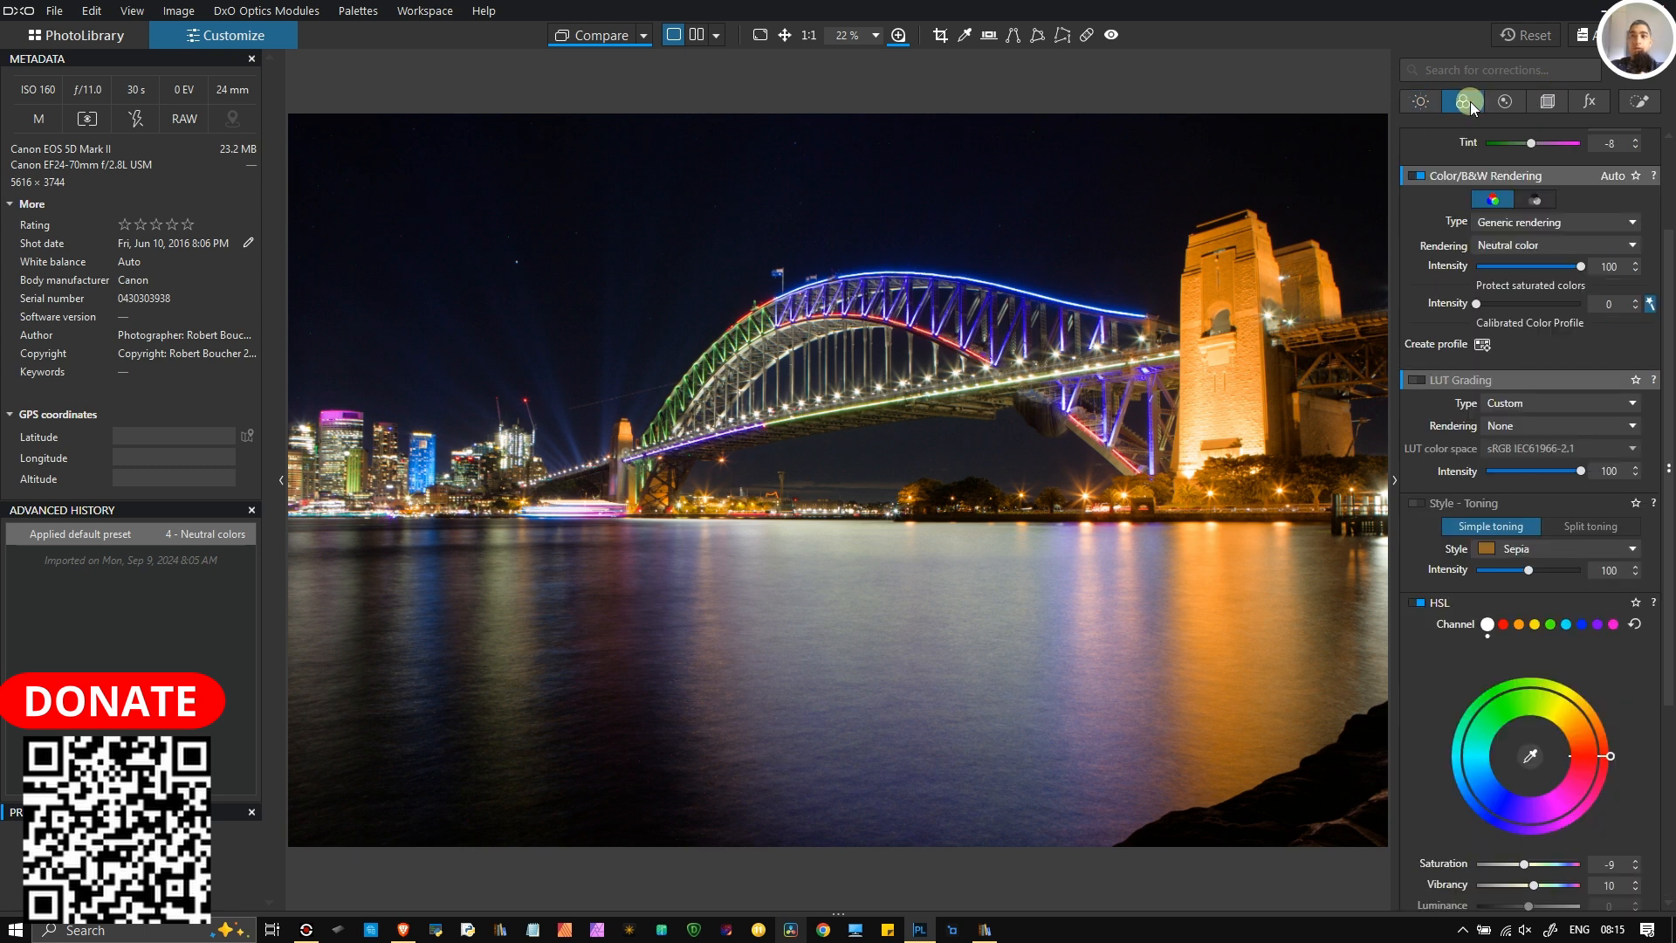
{"action": "scroll", "coordinate": [1497, 174], "scroll_direction": "up", "scroll_amount": 10}
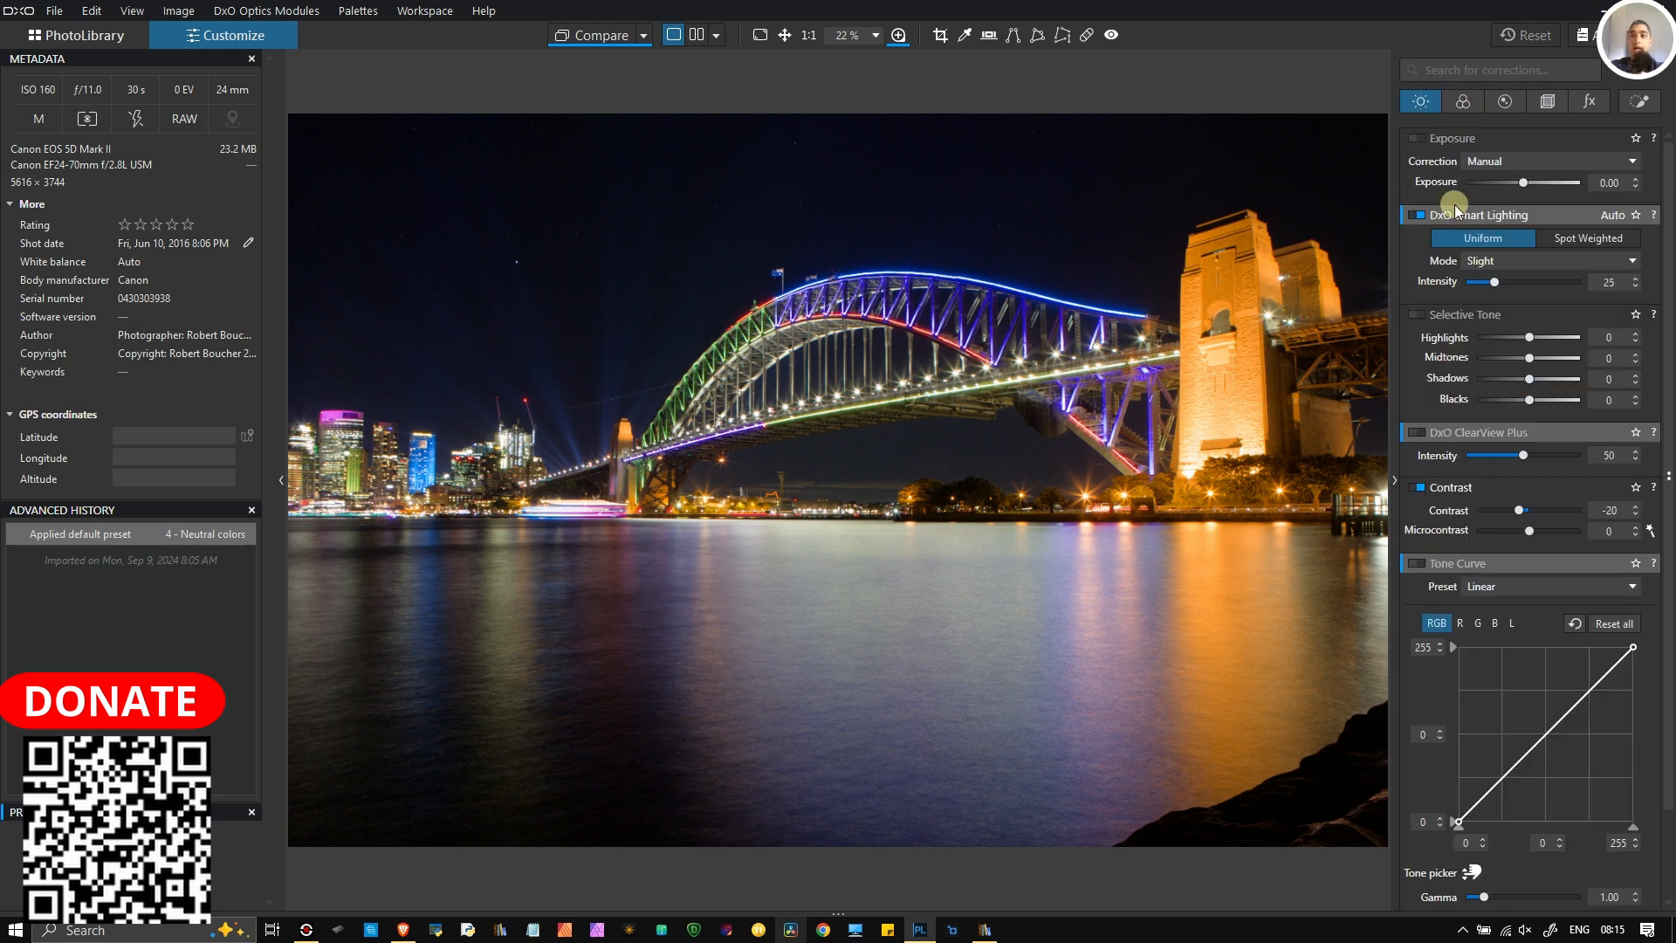
{"action": "left_click", "coordinate": [1506, 102]}
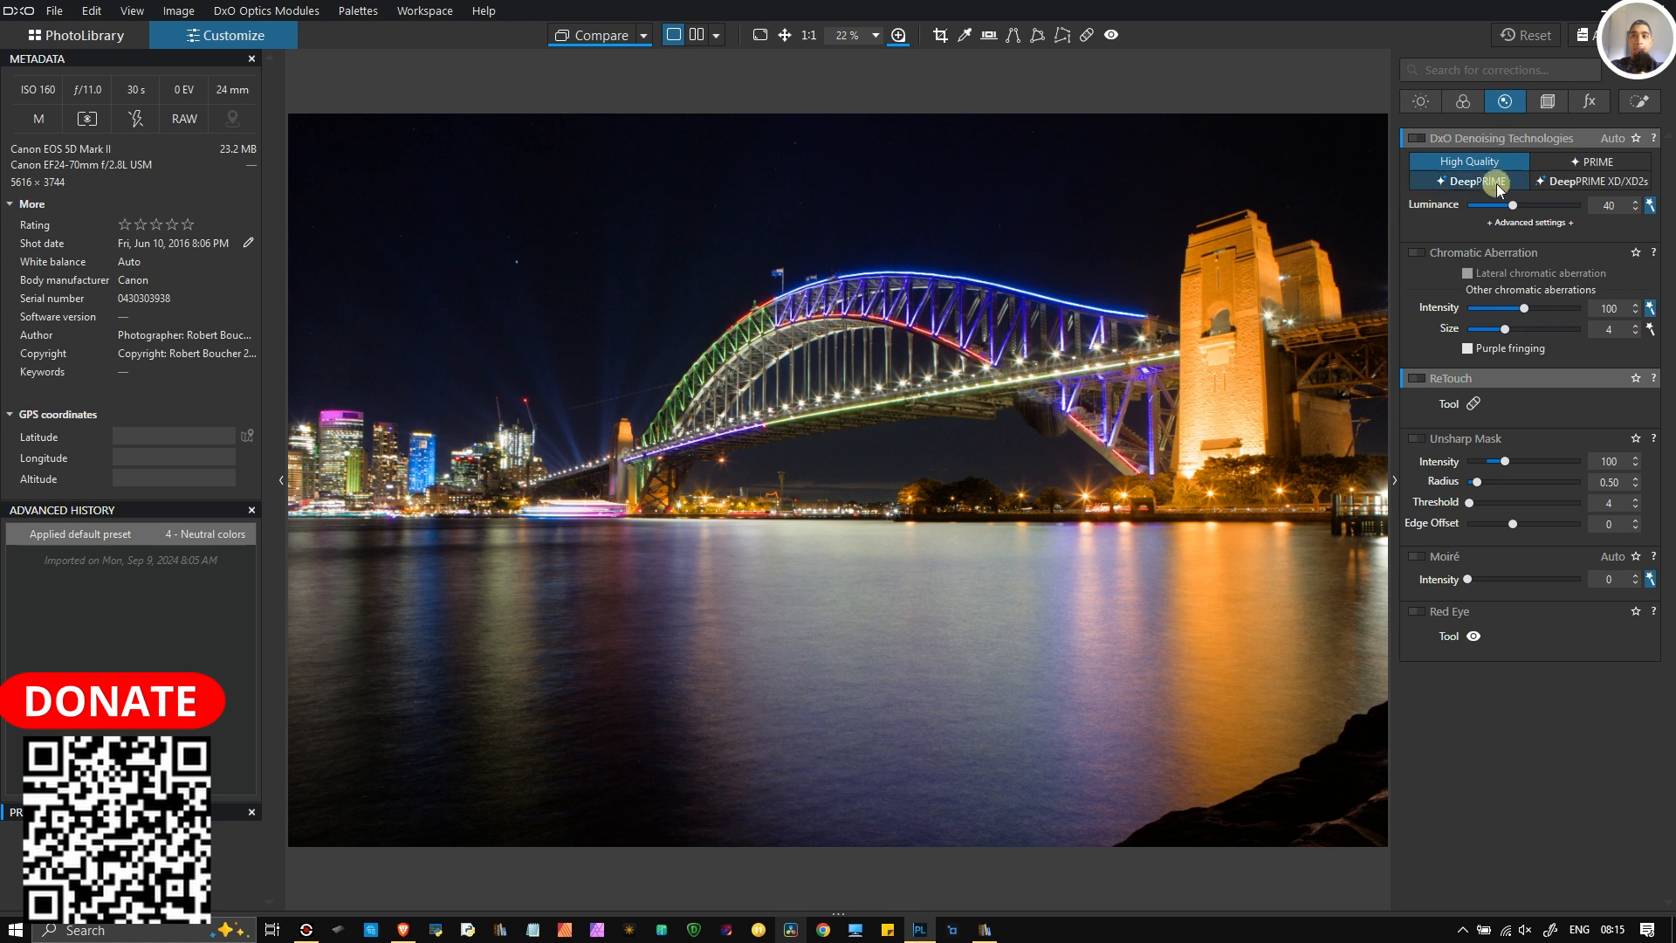
{"action": "left_click", "coordinate": [1549, 103]}
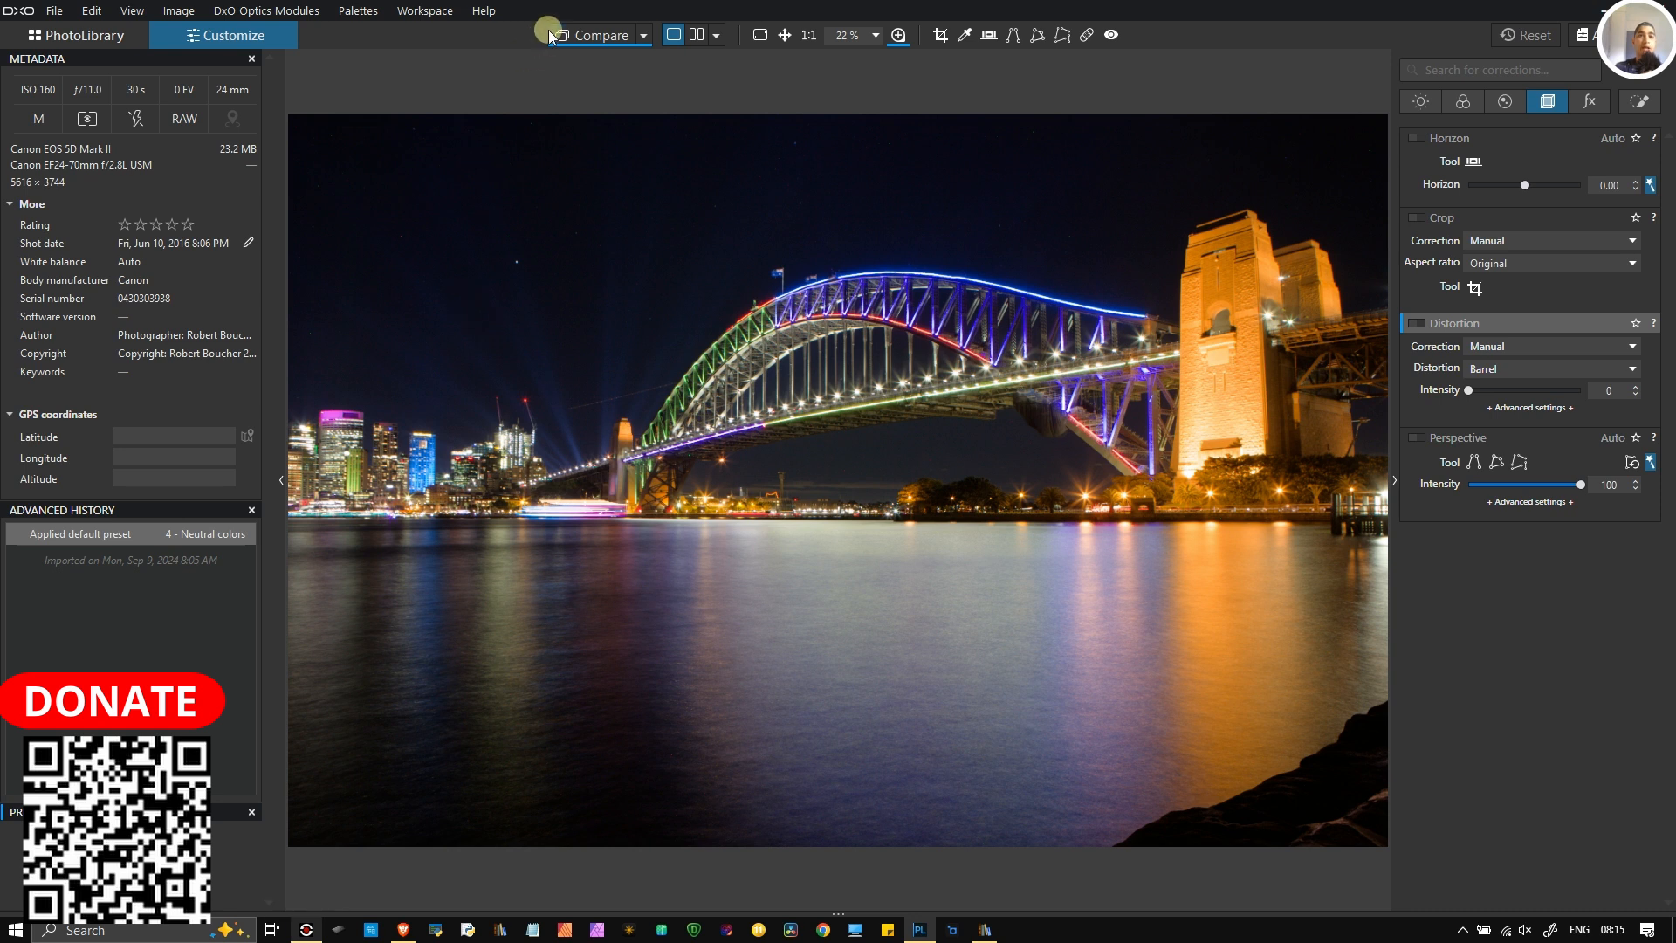
Step: Review the available palettes once more and collapse the Advanced History palette
{"action": "mouse_move", "coordinate": [542, 37]}
{"action": "left_click", "coordinate": [342, 12]}
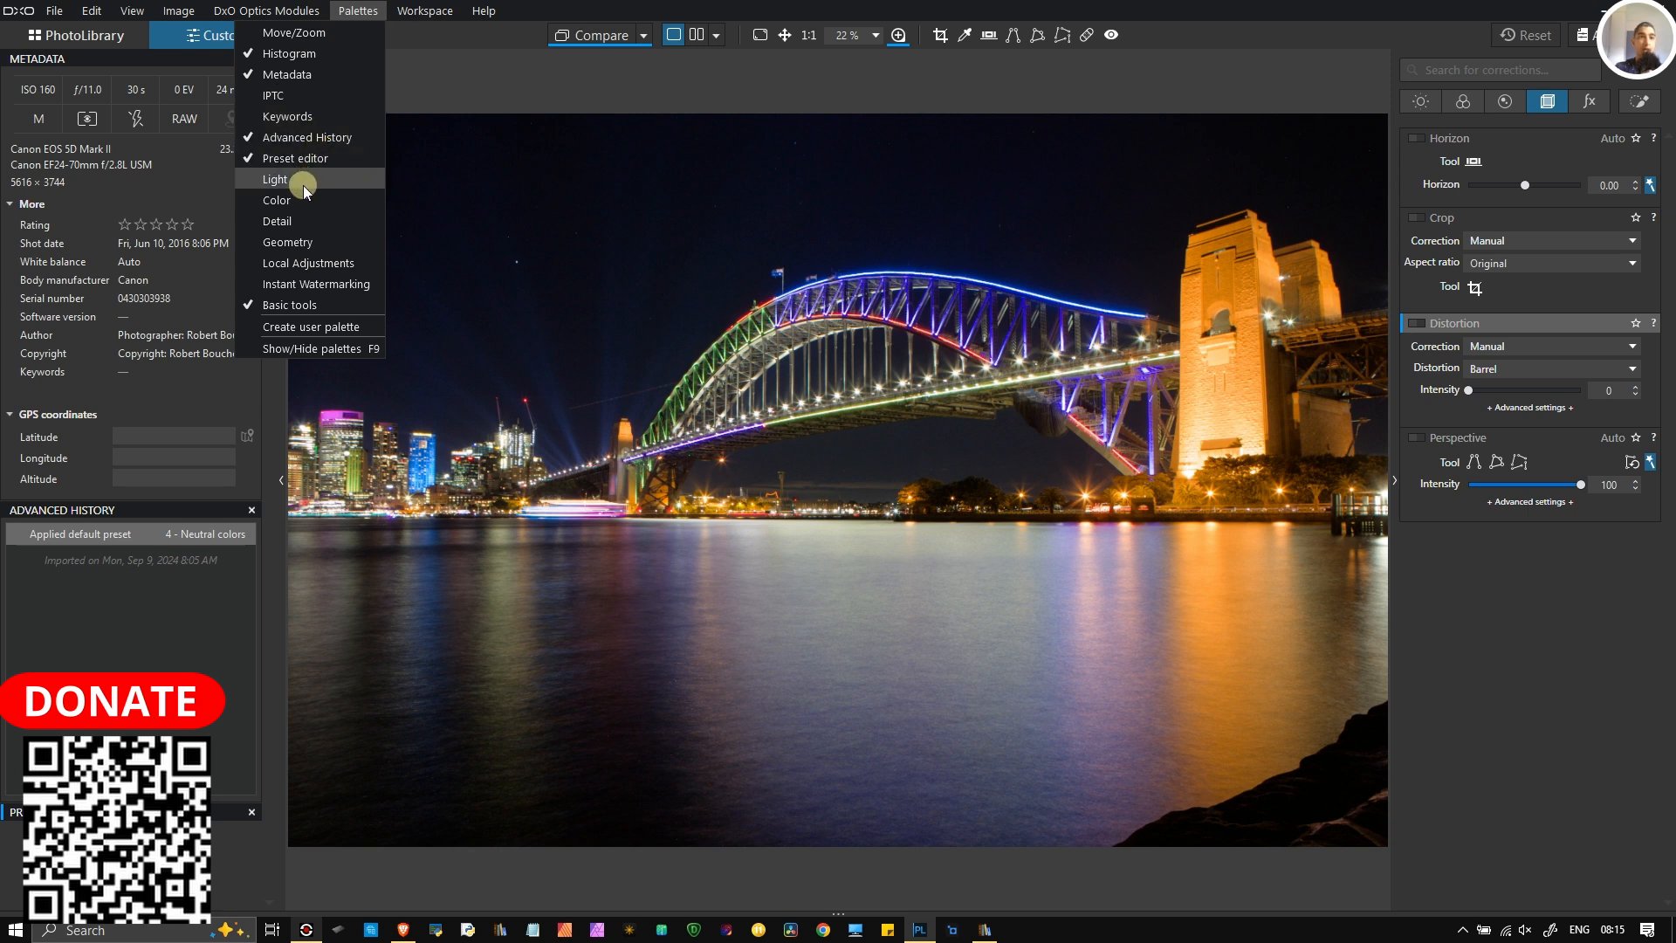
{"action": "left_click", "coordinate": [305, 245]}
{"action": "left_click", "coordinate": [305, 249]}
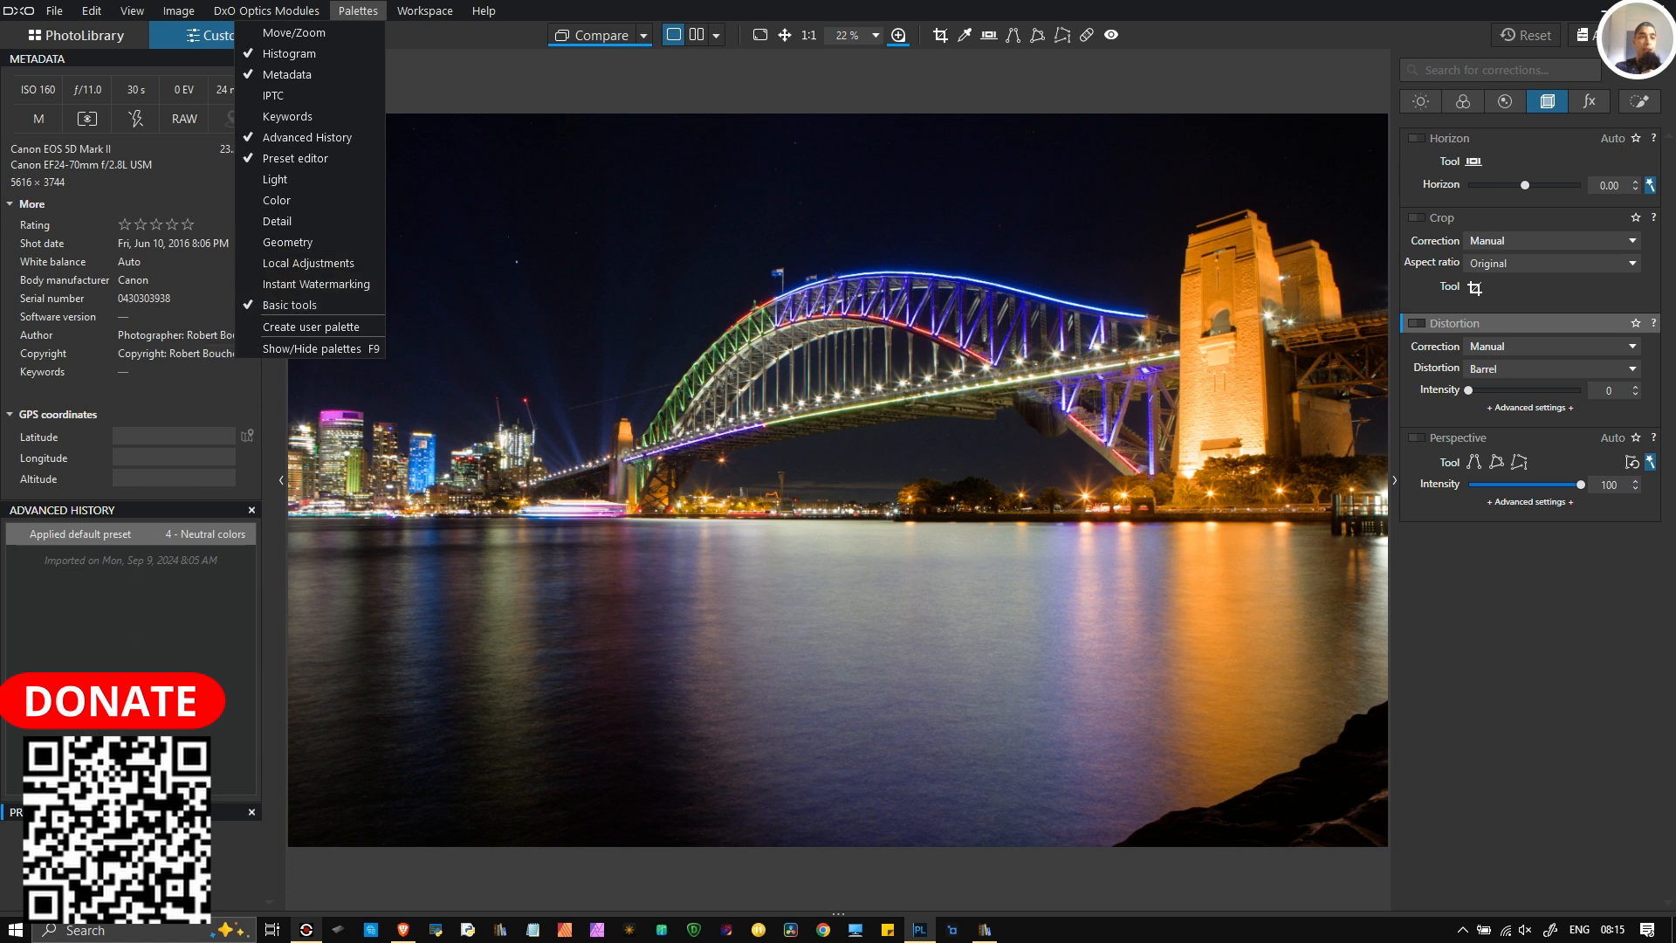
{"action": "left_click", "coordinate": [150, 512]}
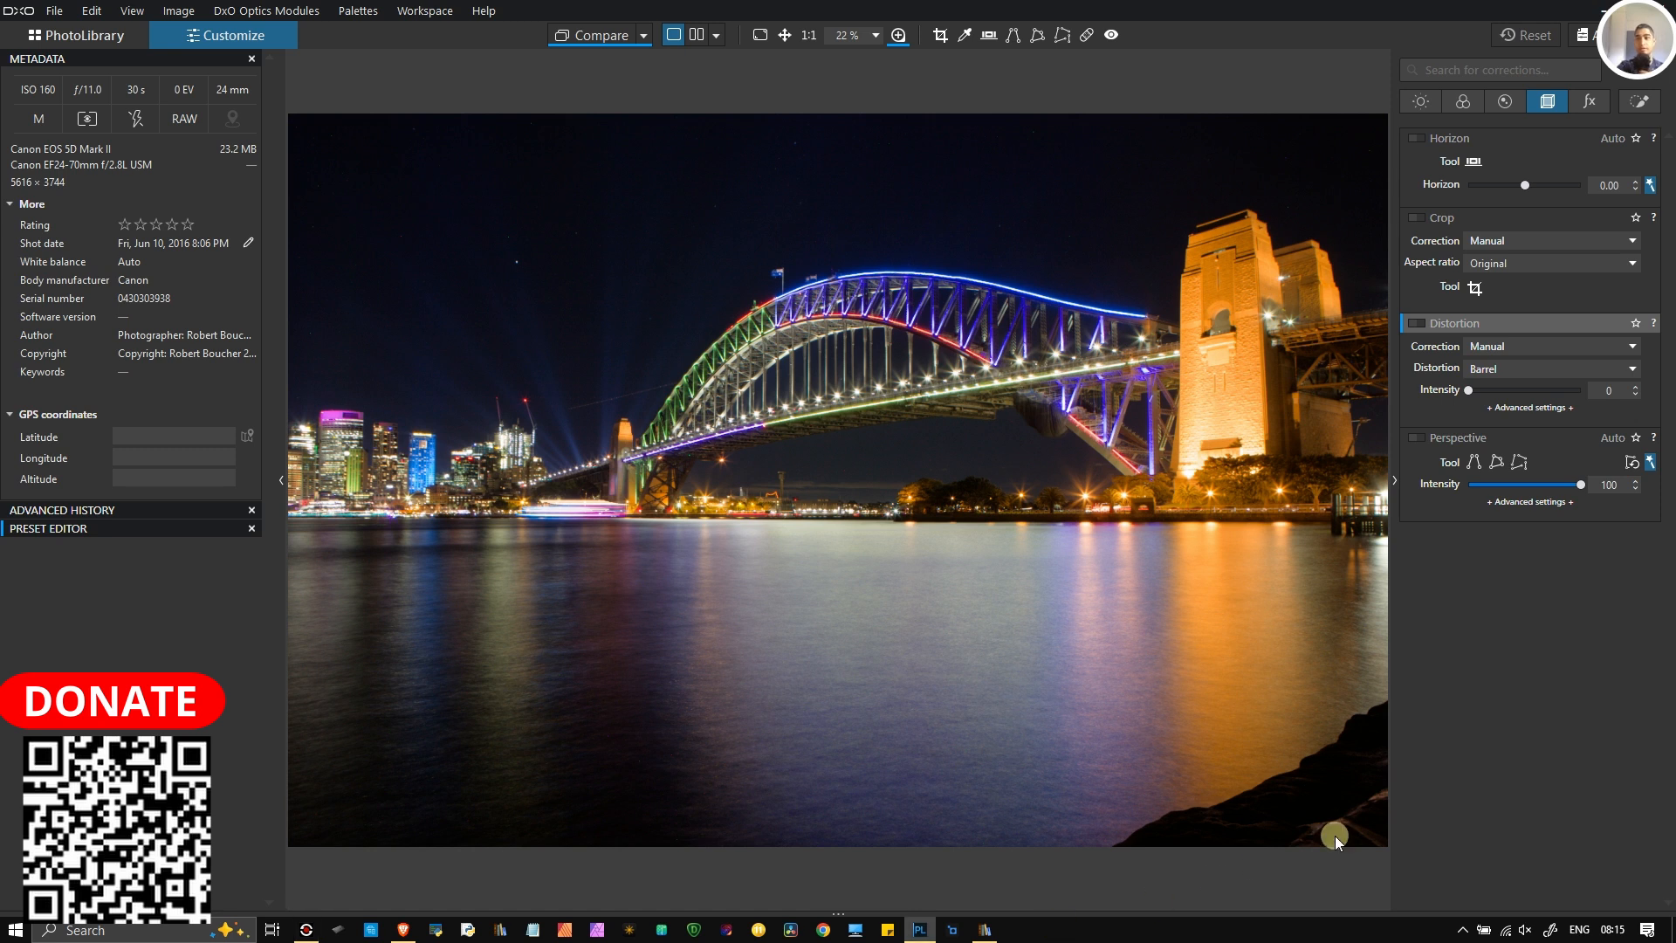
Step: Look at the Instant Watermarking and Light corrections, and search the correction categories for "HIS" to find the histogram
{"action": "left_click", "coordinate": [1587, 101]}
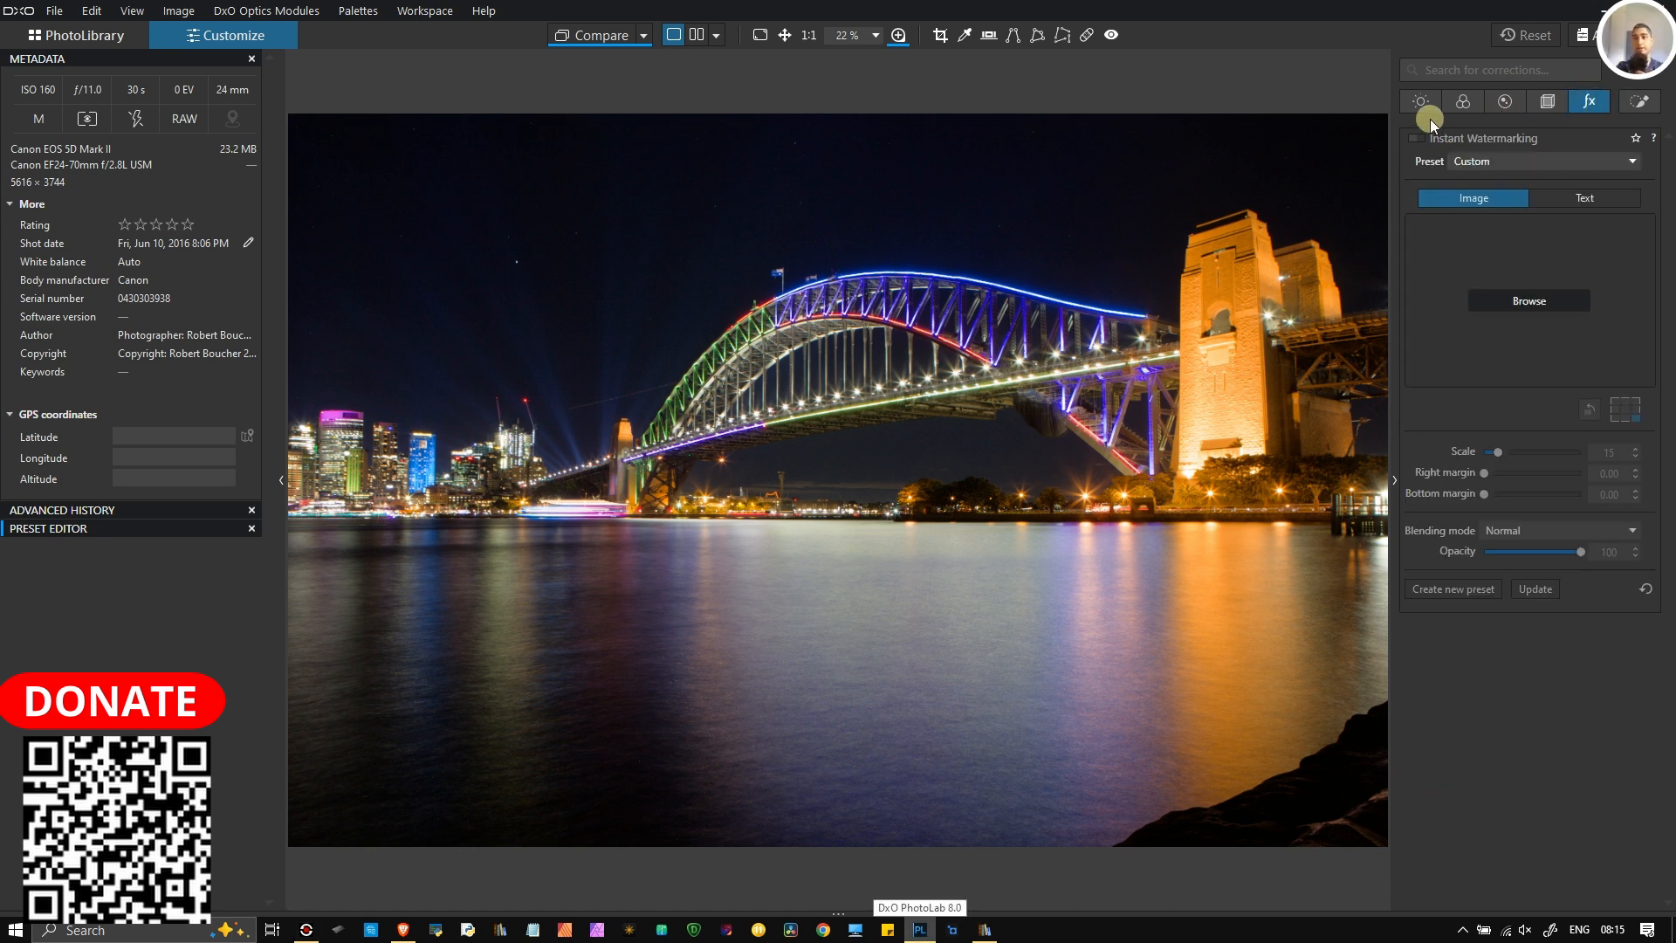
{"action": "left_click", "coordinate": [1421, 101]}
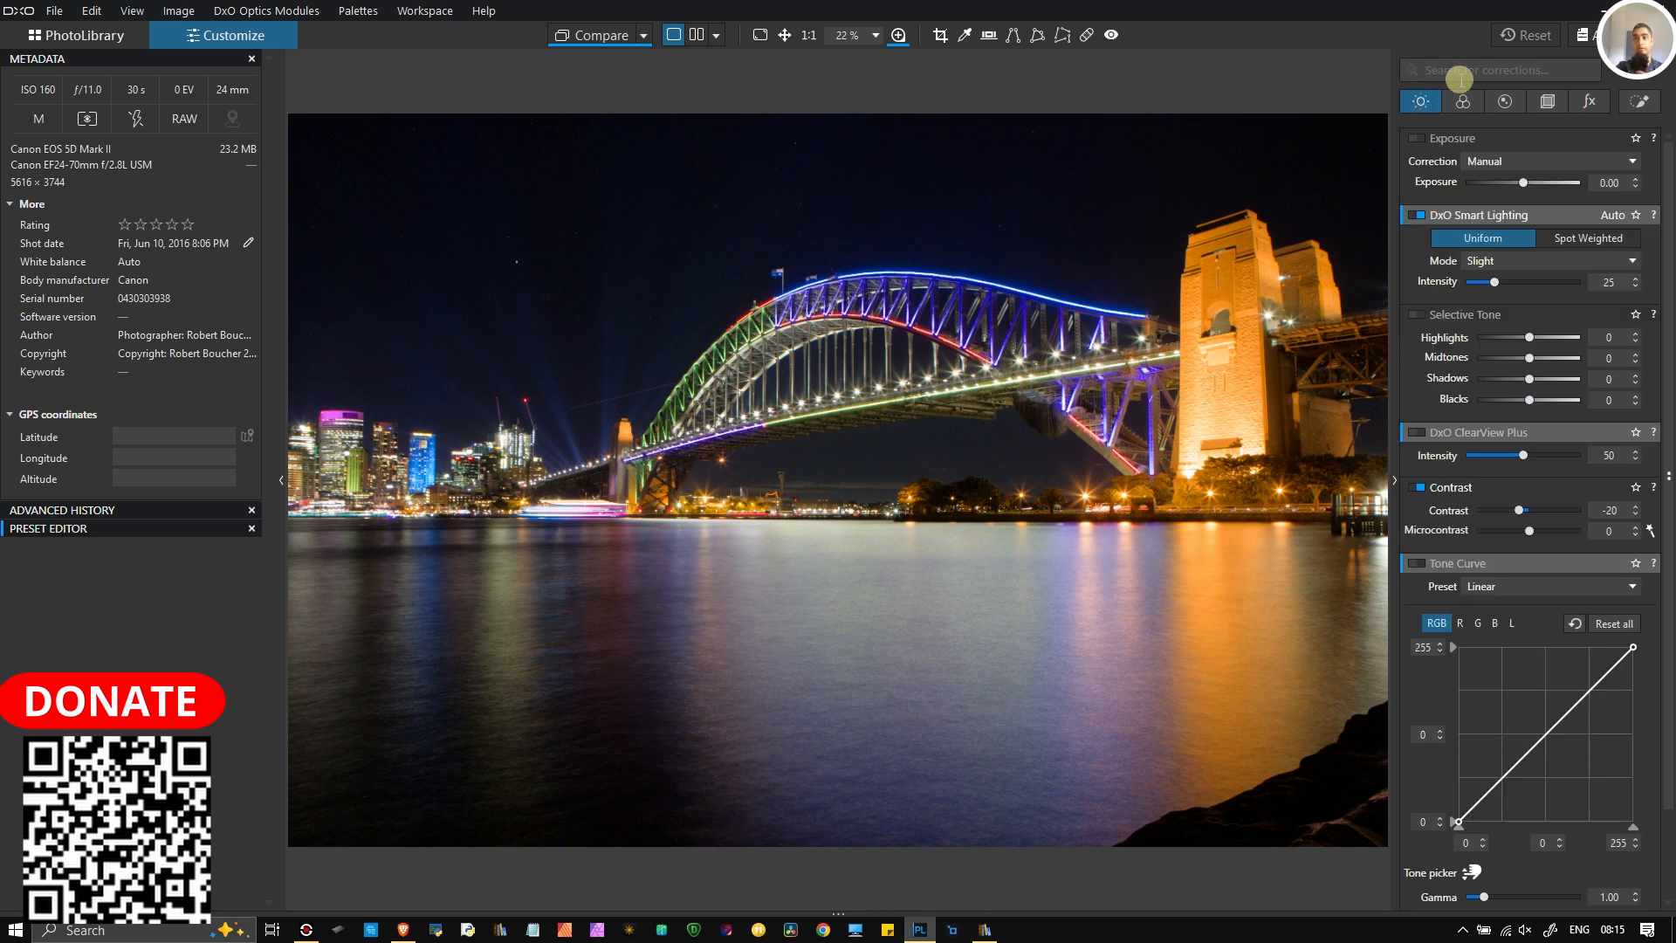
{"action": "left_click", "coordinate": [1460, 76]}
{"action": "type", "text": "HI"}
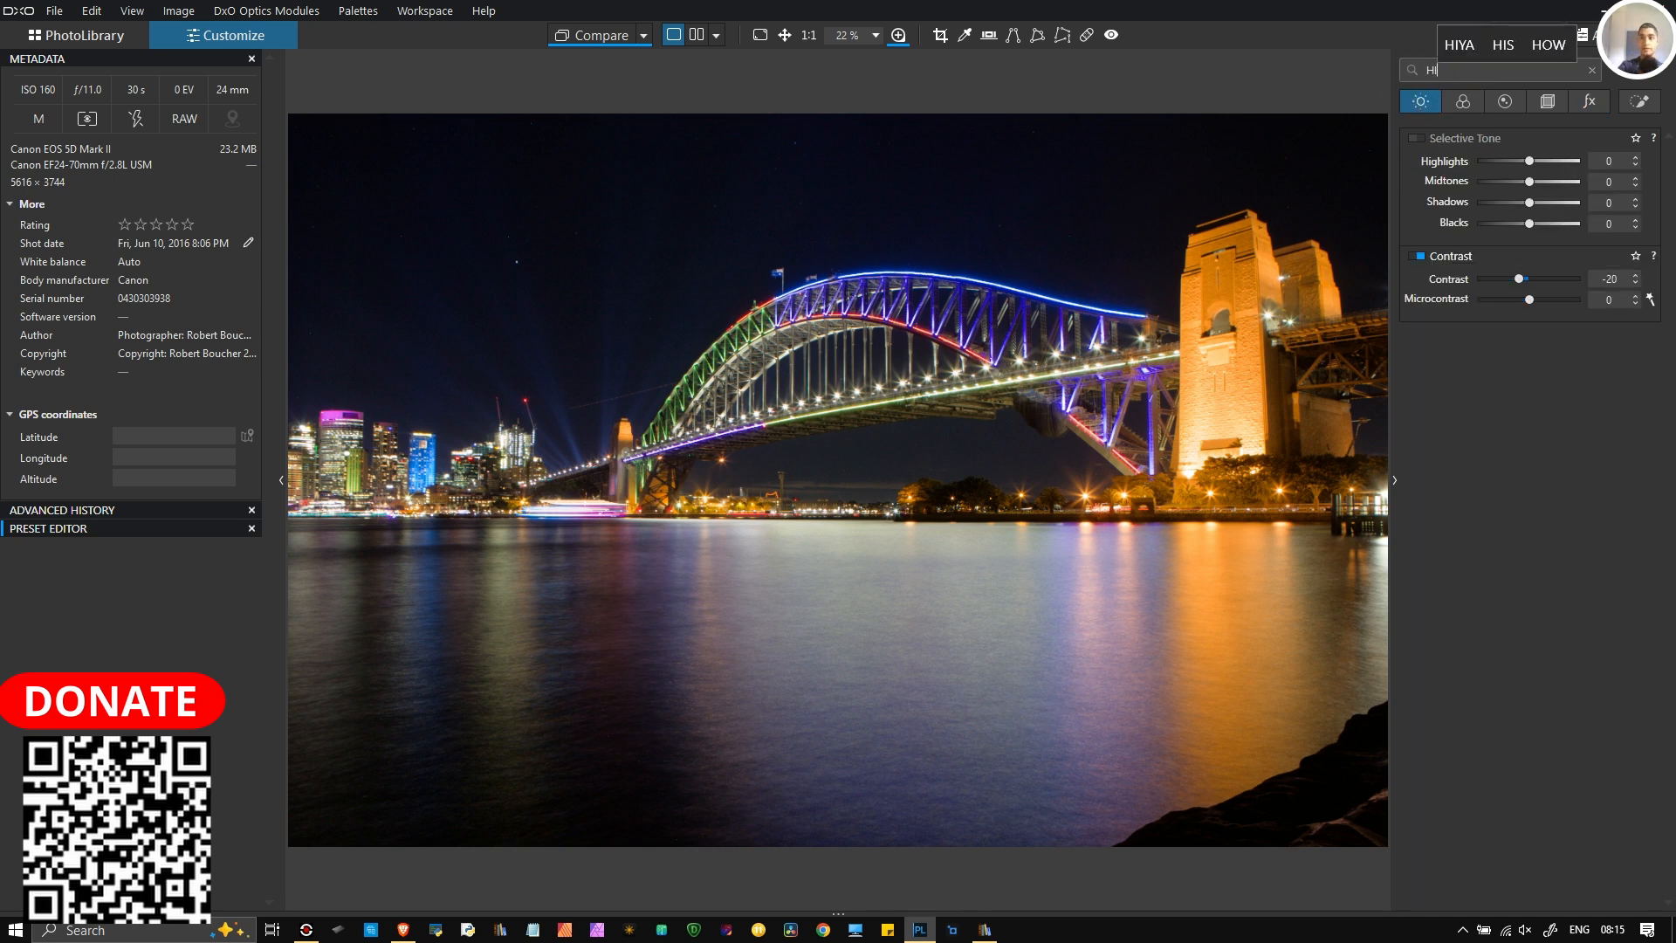
{"action": "type", "text": "S"}
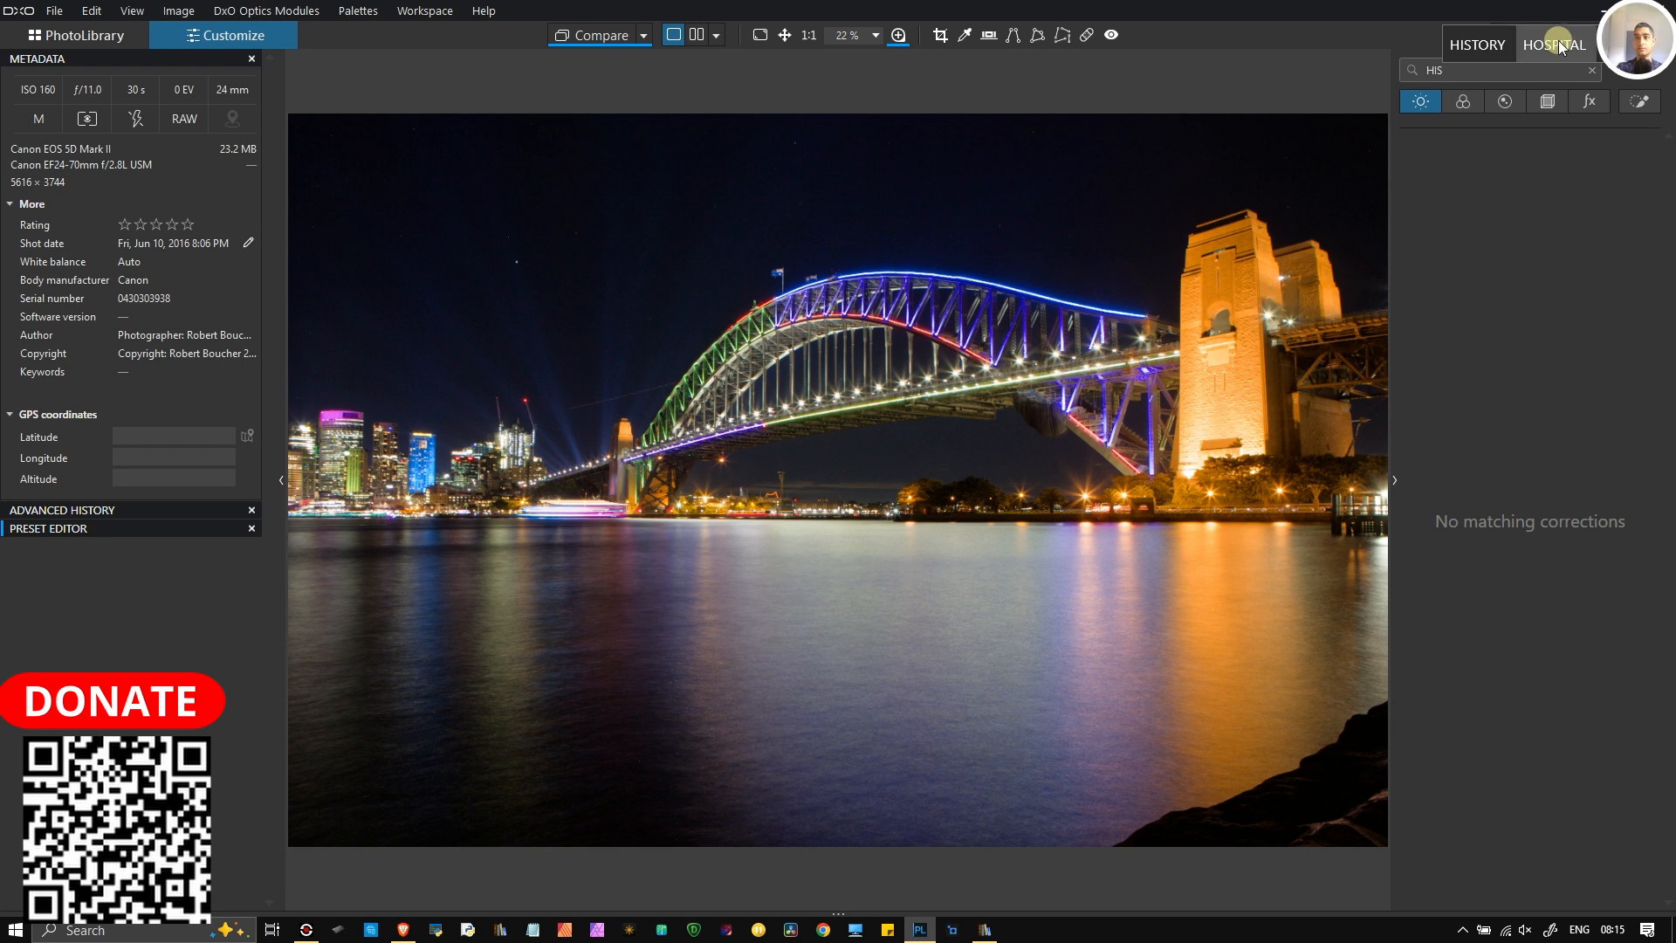
{"action": "left_click", "coordinate": [1504, 102]}
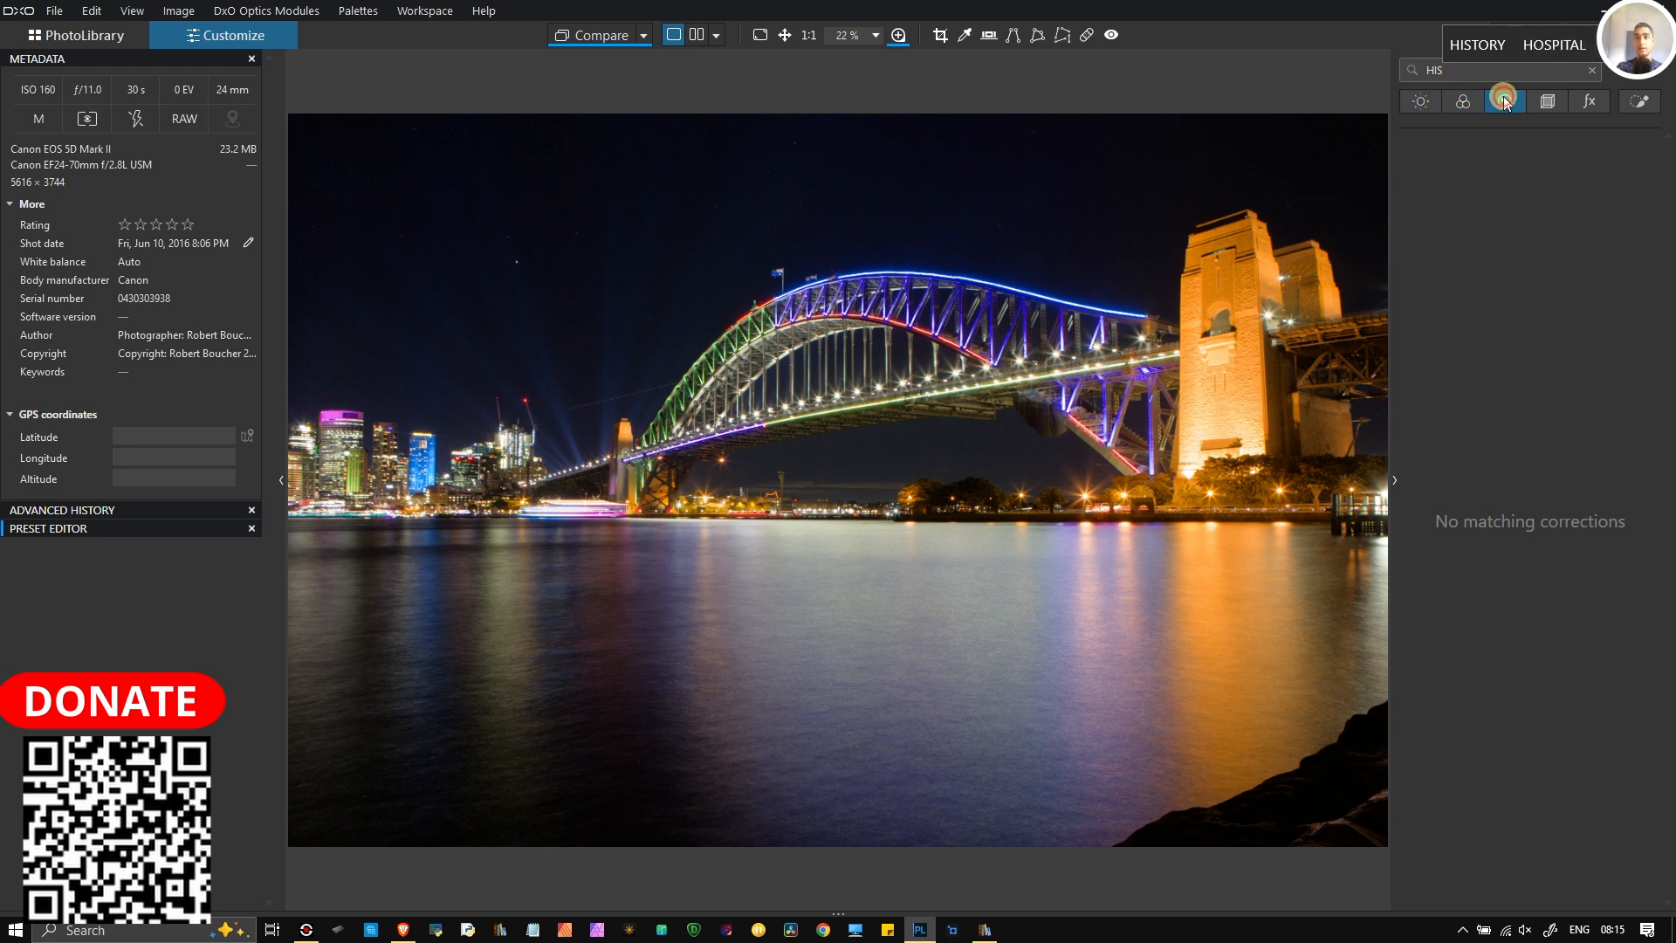
{"action": "left_click", "coordinate": [1543, 100]}
{"action": "left_click", "coordinate": [1579, 97]}
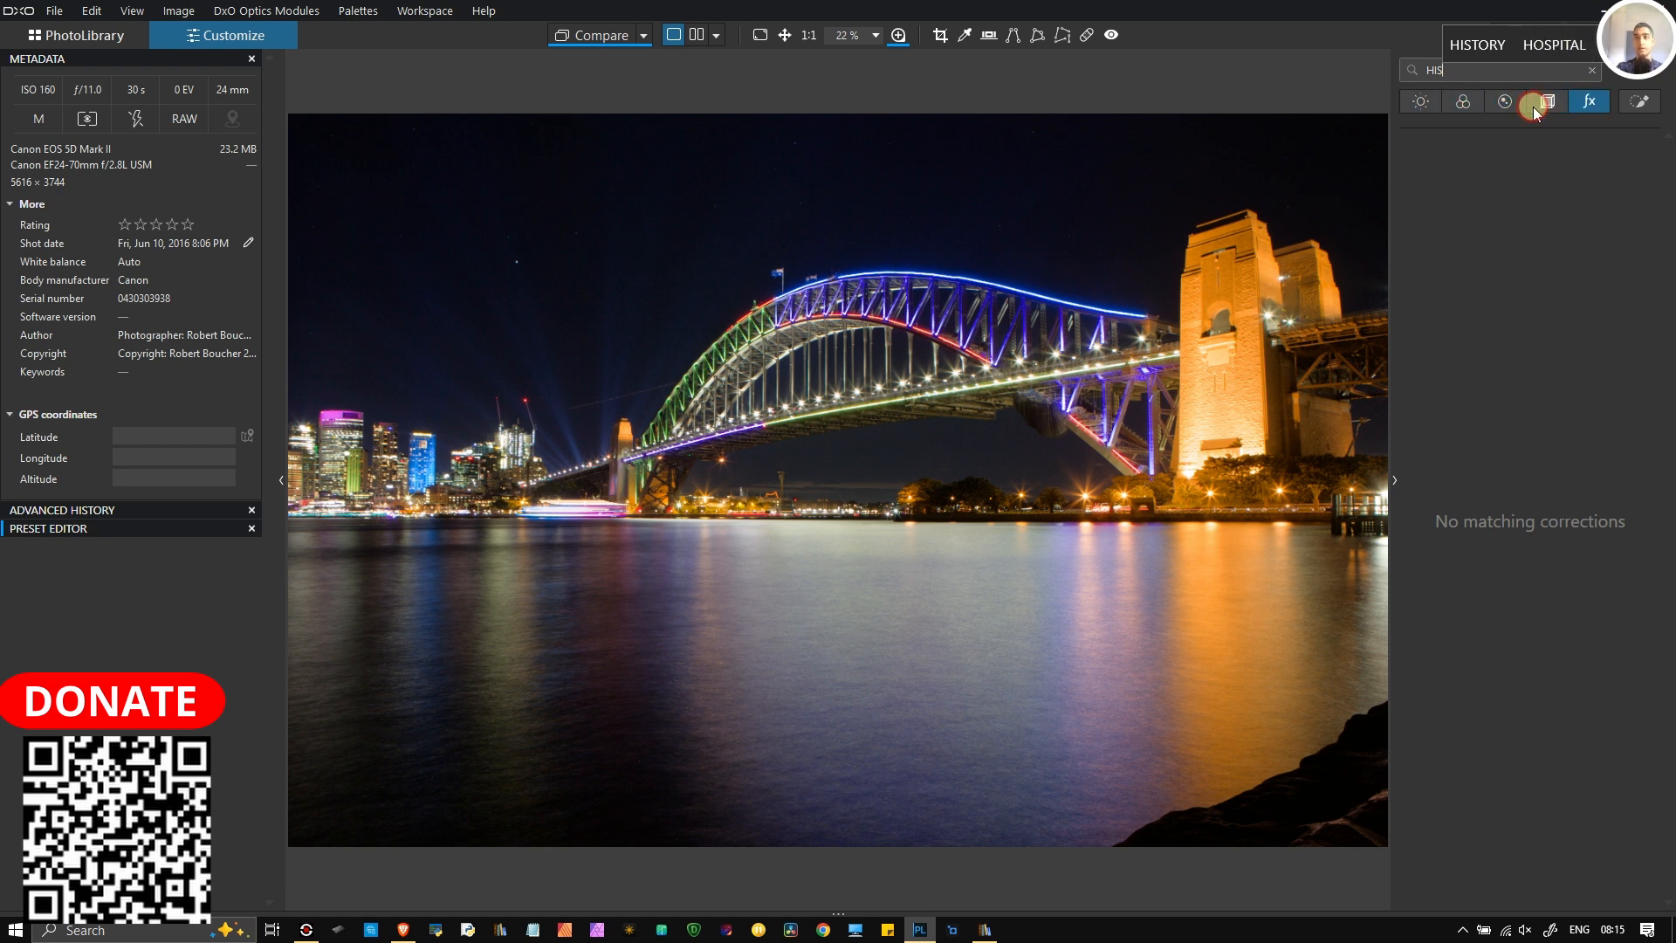
{"action": "left_click", "coordinate": [1439, 102]}
{"action": "left_click", "coordinate": [1390, 799]}
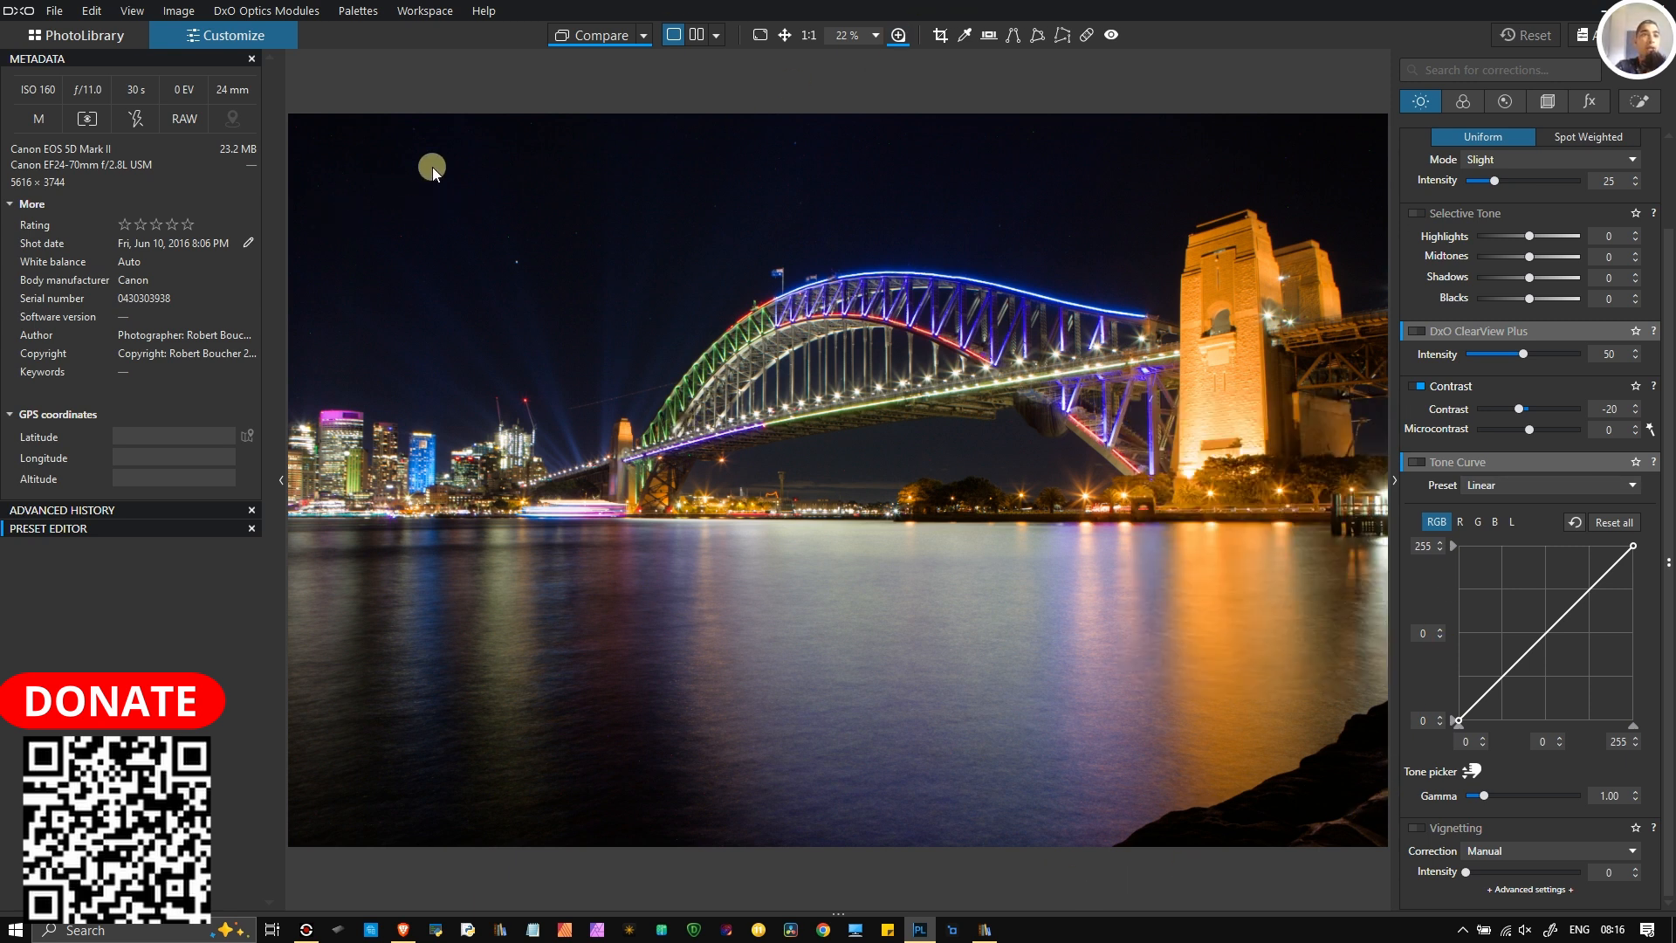
Step: Check the Histogram palette in the PhotoLibrary and return to the Customize workspace
{"action": "left_click", "coordinate": [68, 46]}
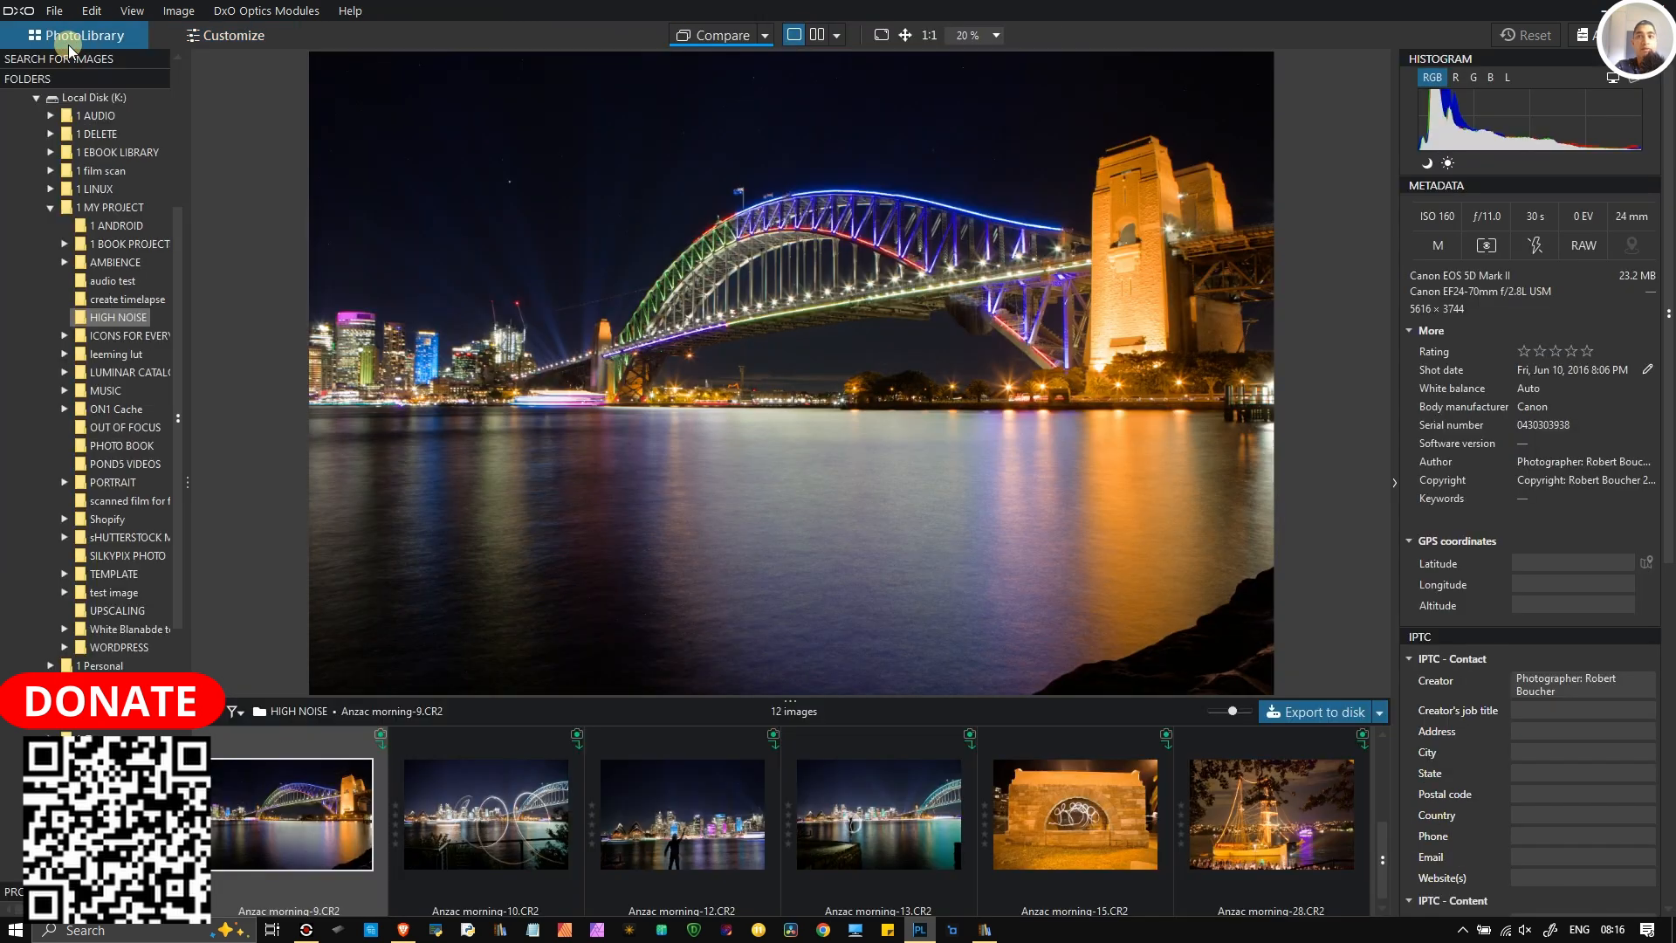
{"action": "left_click", "coordinate": [179, 12]}
{"action": "left_click", "coordinate": [1514, 57]}
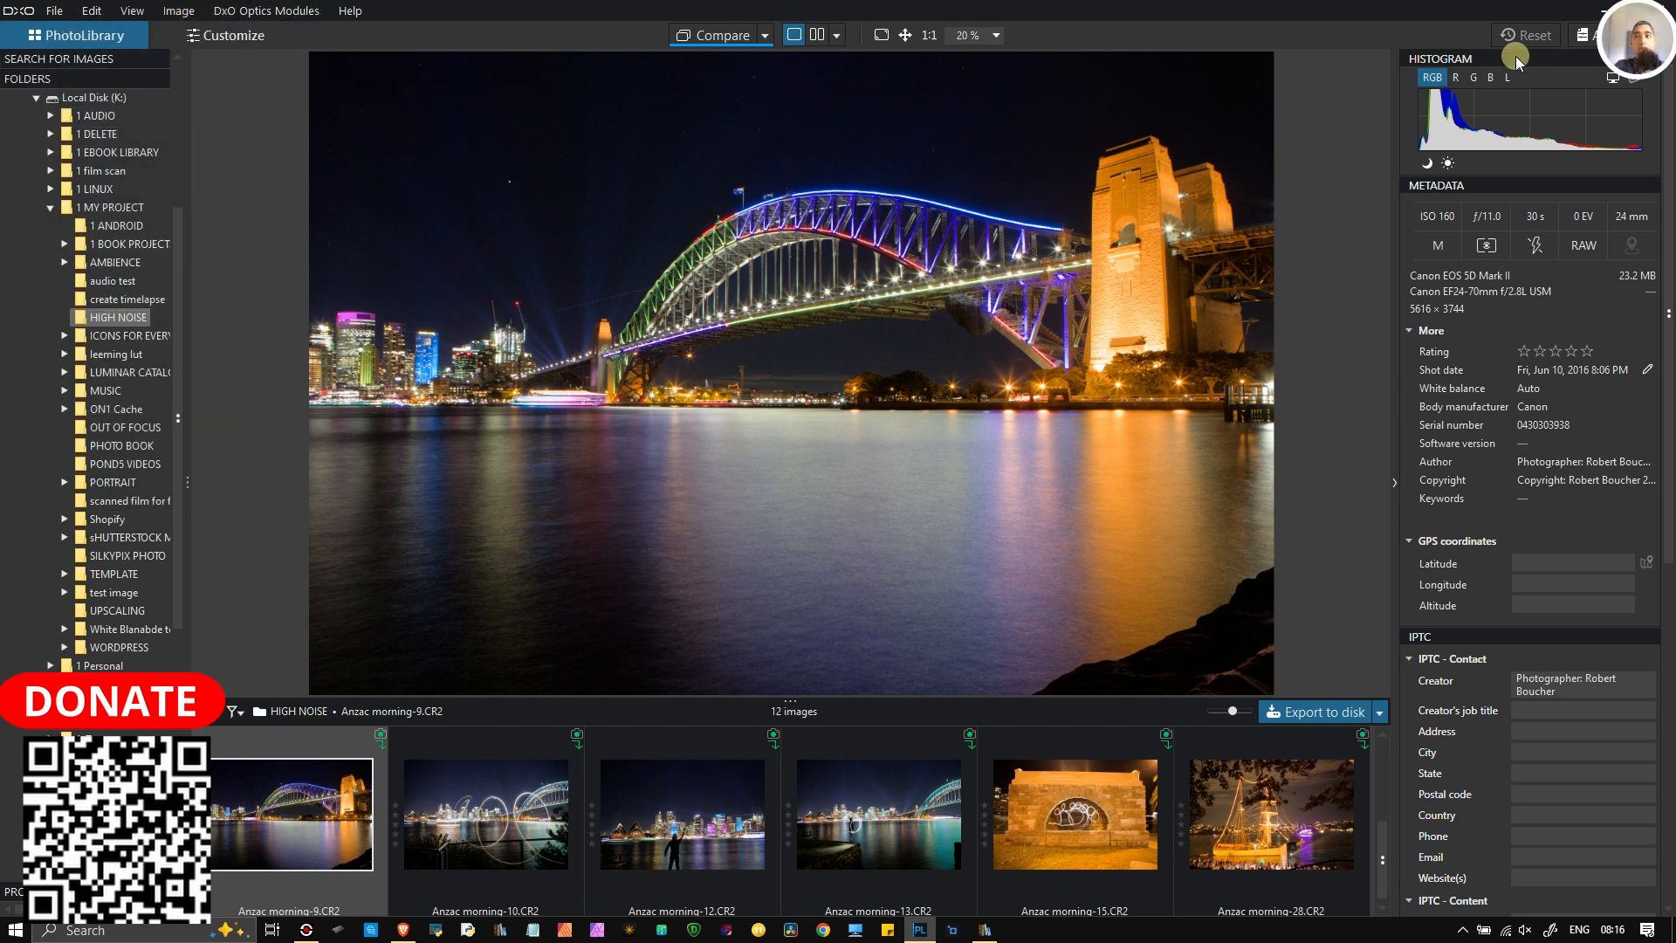
{"action": "left_click", "coordinate": [234, 39]}
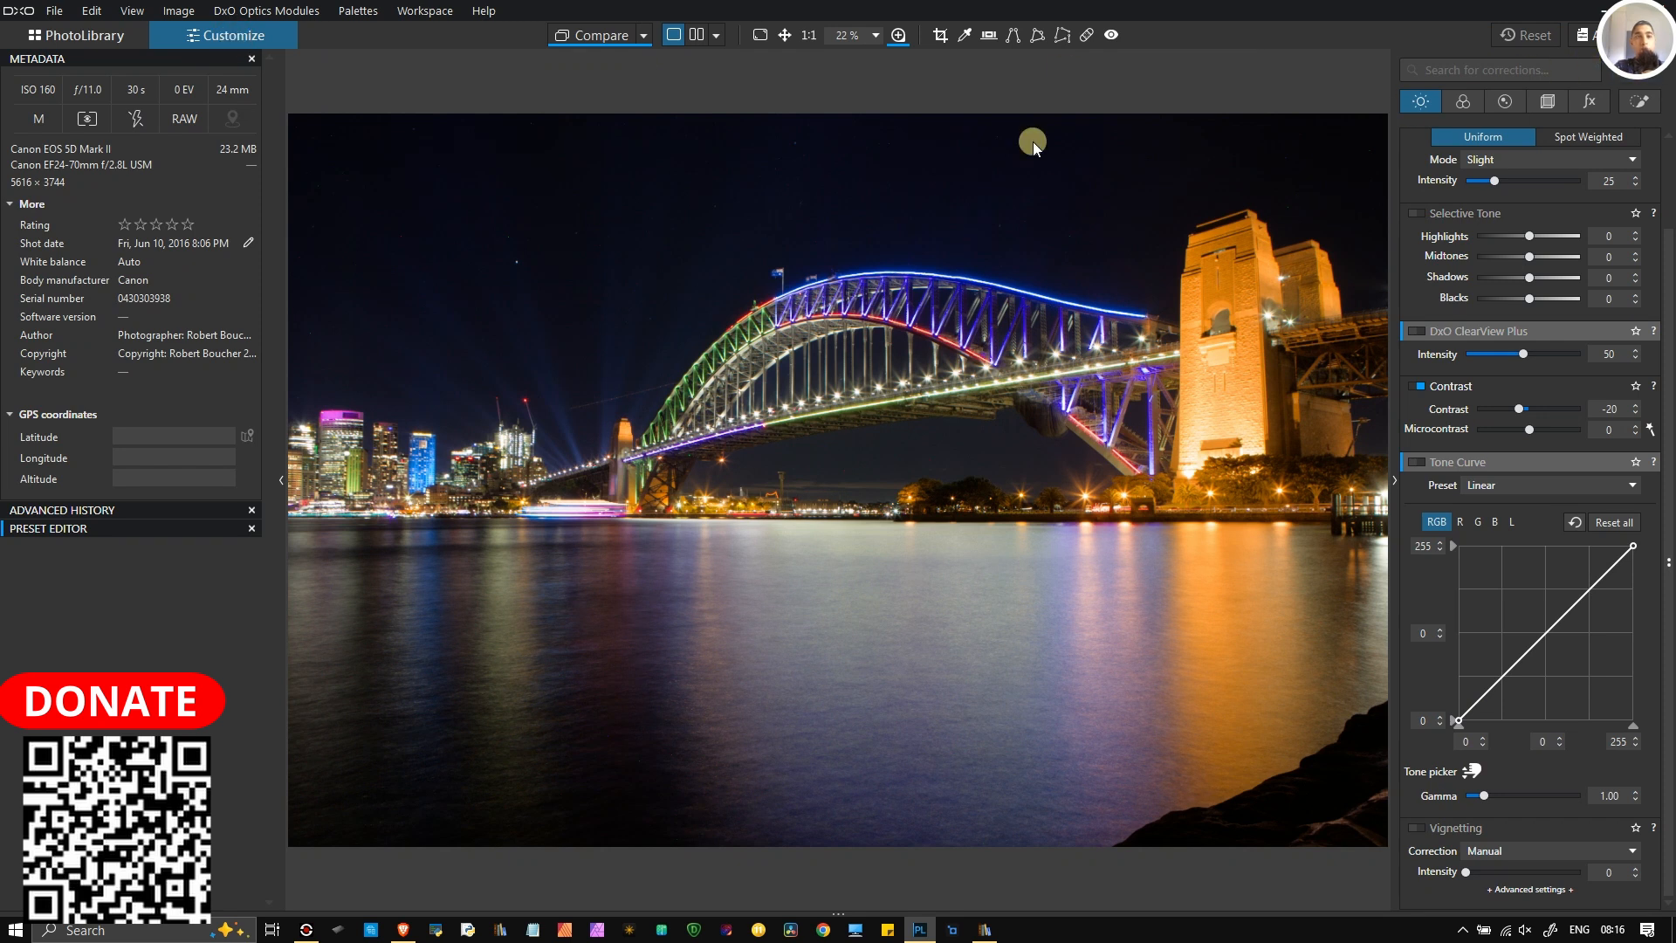
Step: Expand the Preset Editor palette, and hide and restore all palettes around the photo
{"action": "left_click", "coordinate": [51, 528]}
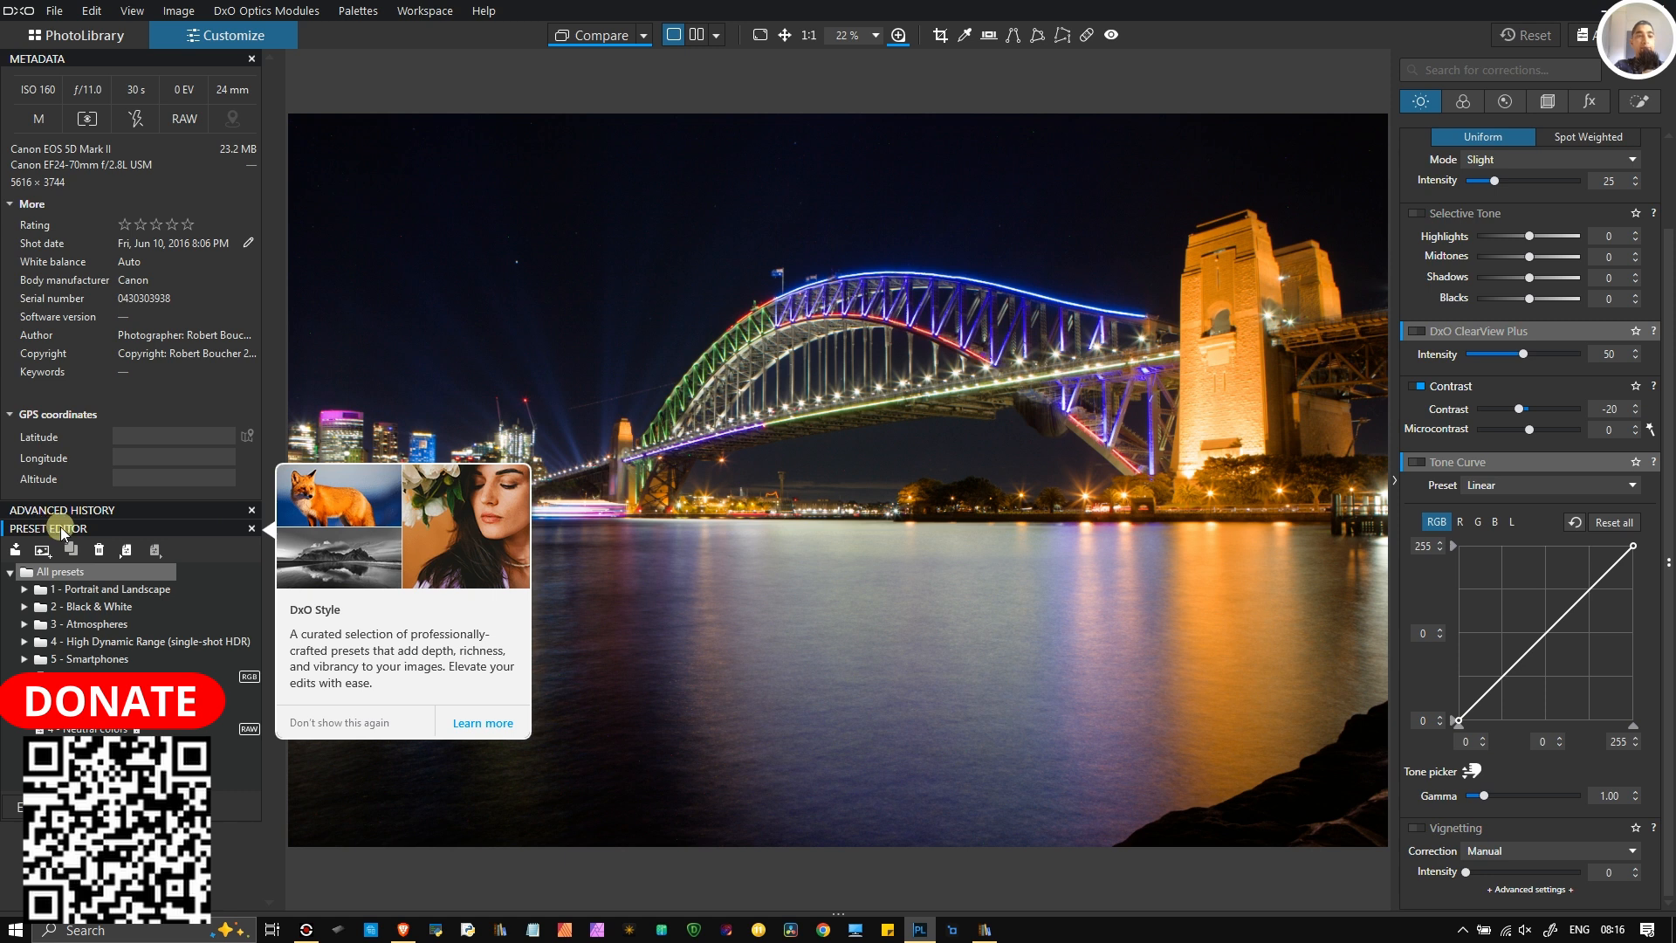
{"action": "key", "text": "F9"}
{"action": "left_click", "coordinate": [354, 11]}
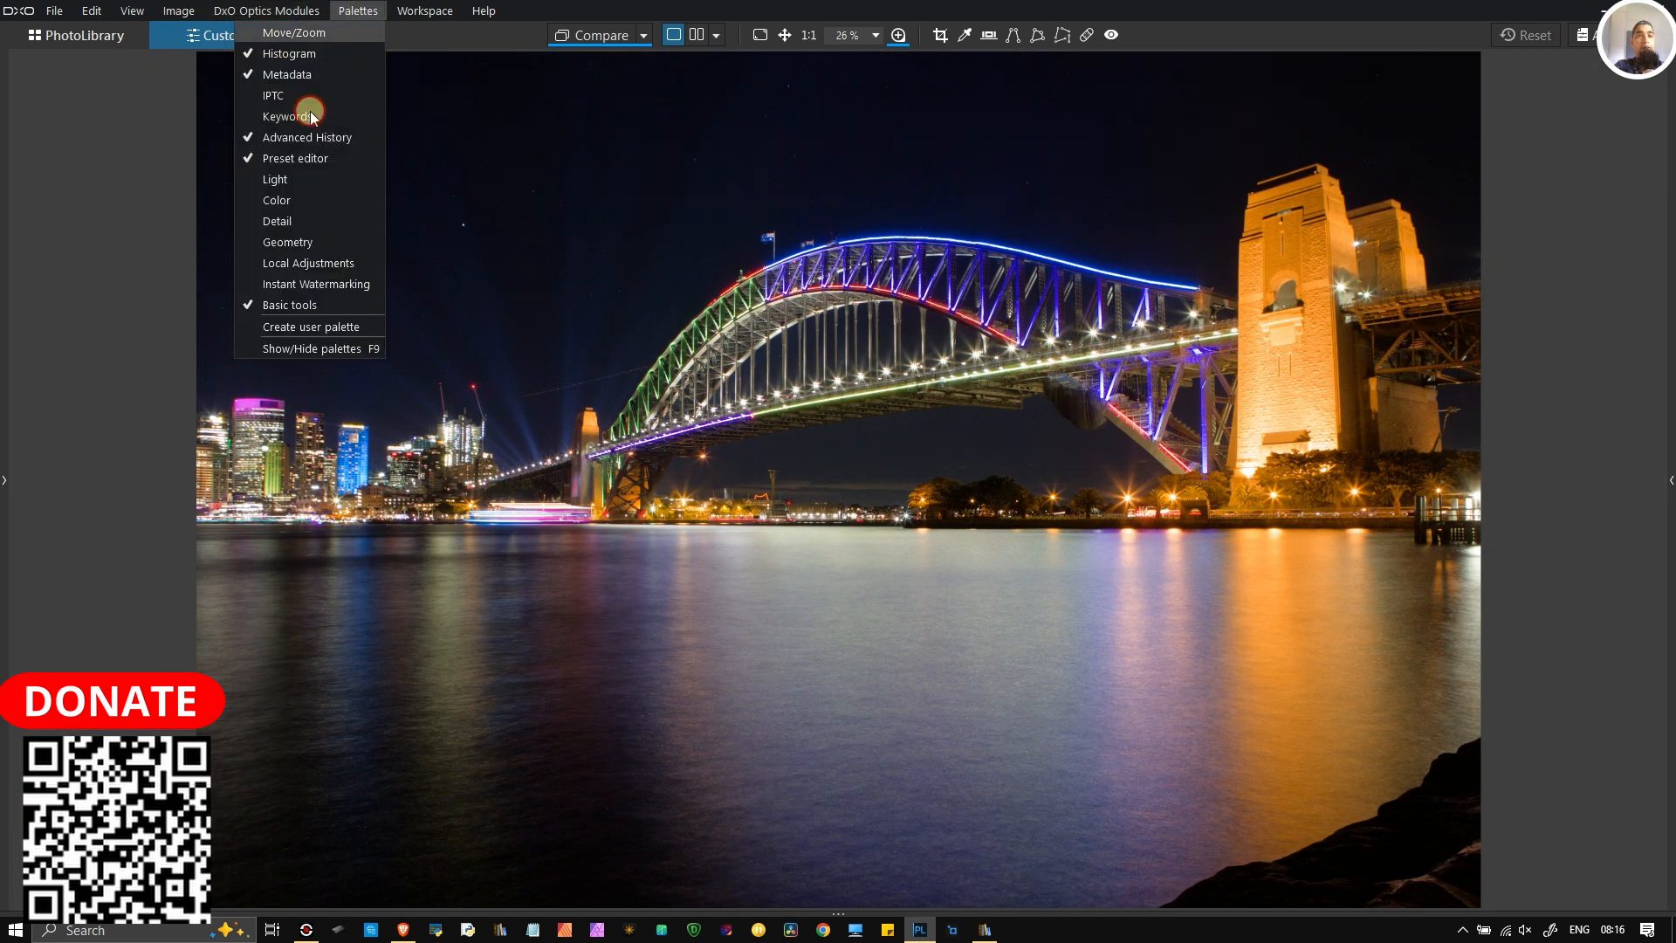
{"action": "left_click", "coordinate": [292, 346]}
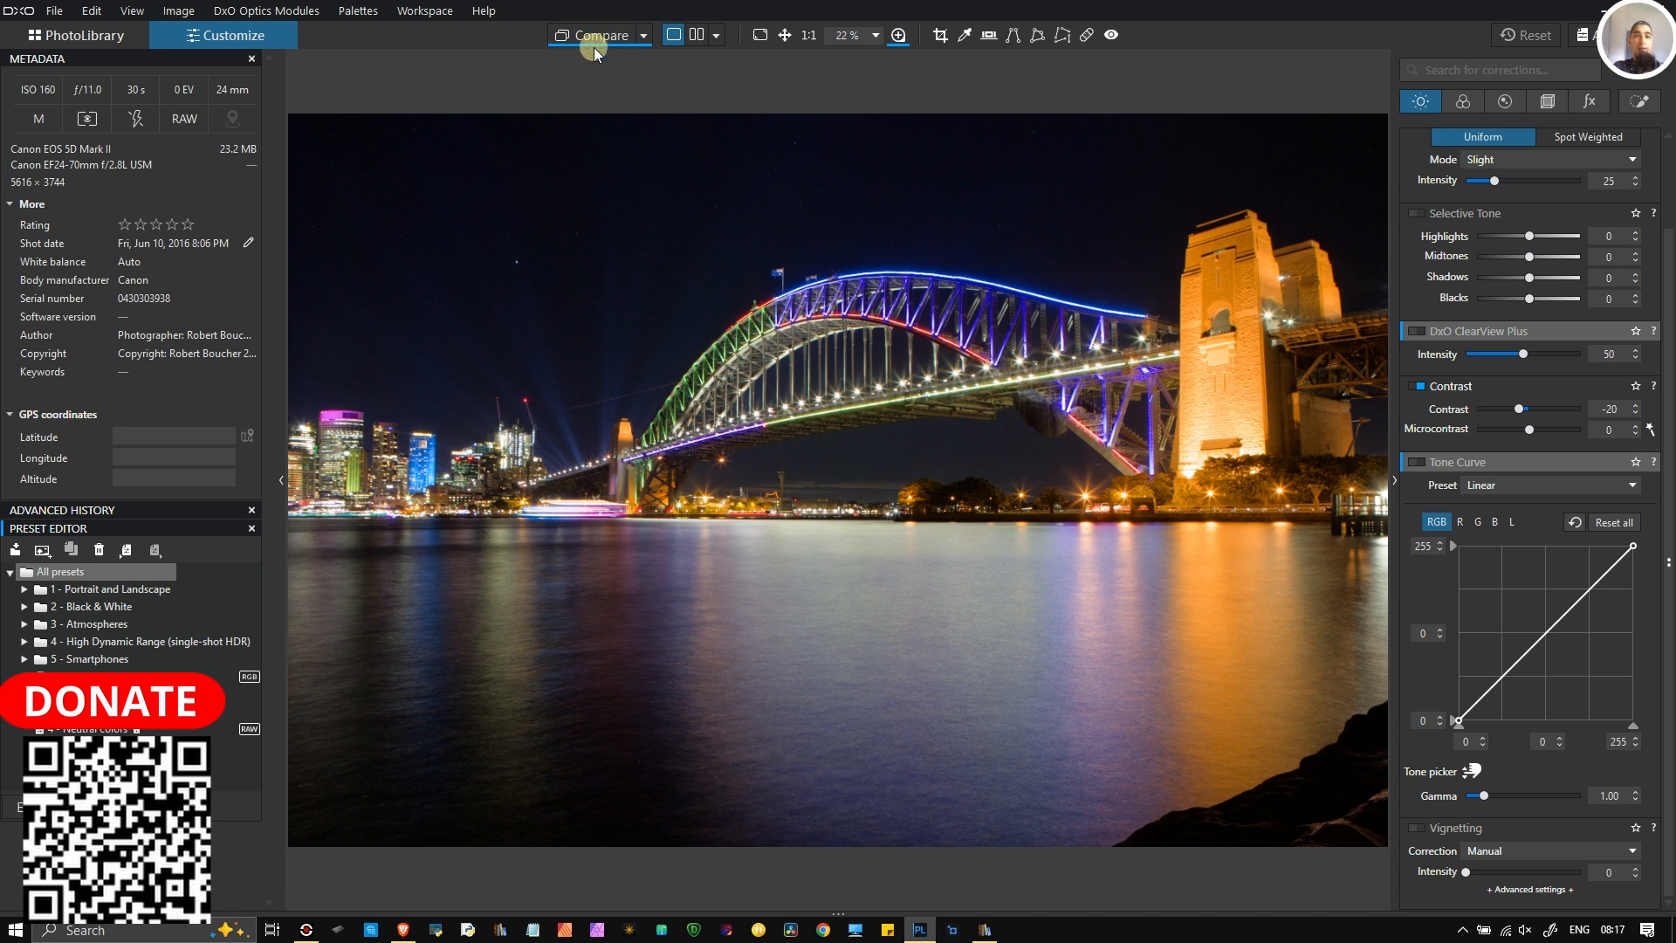
Step: Review the image comparison function and the available side-by-side and split view layouts
{"action": "mouse_move", "coordinate": [621, 42]}
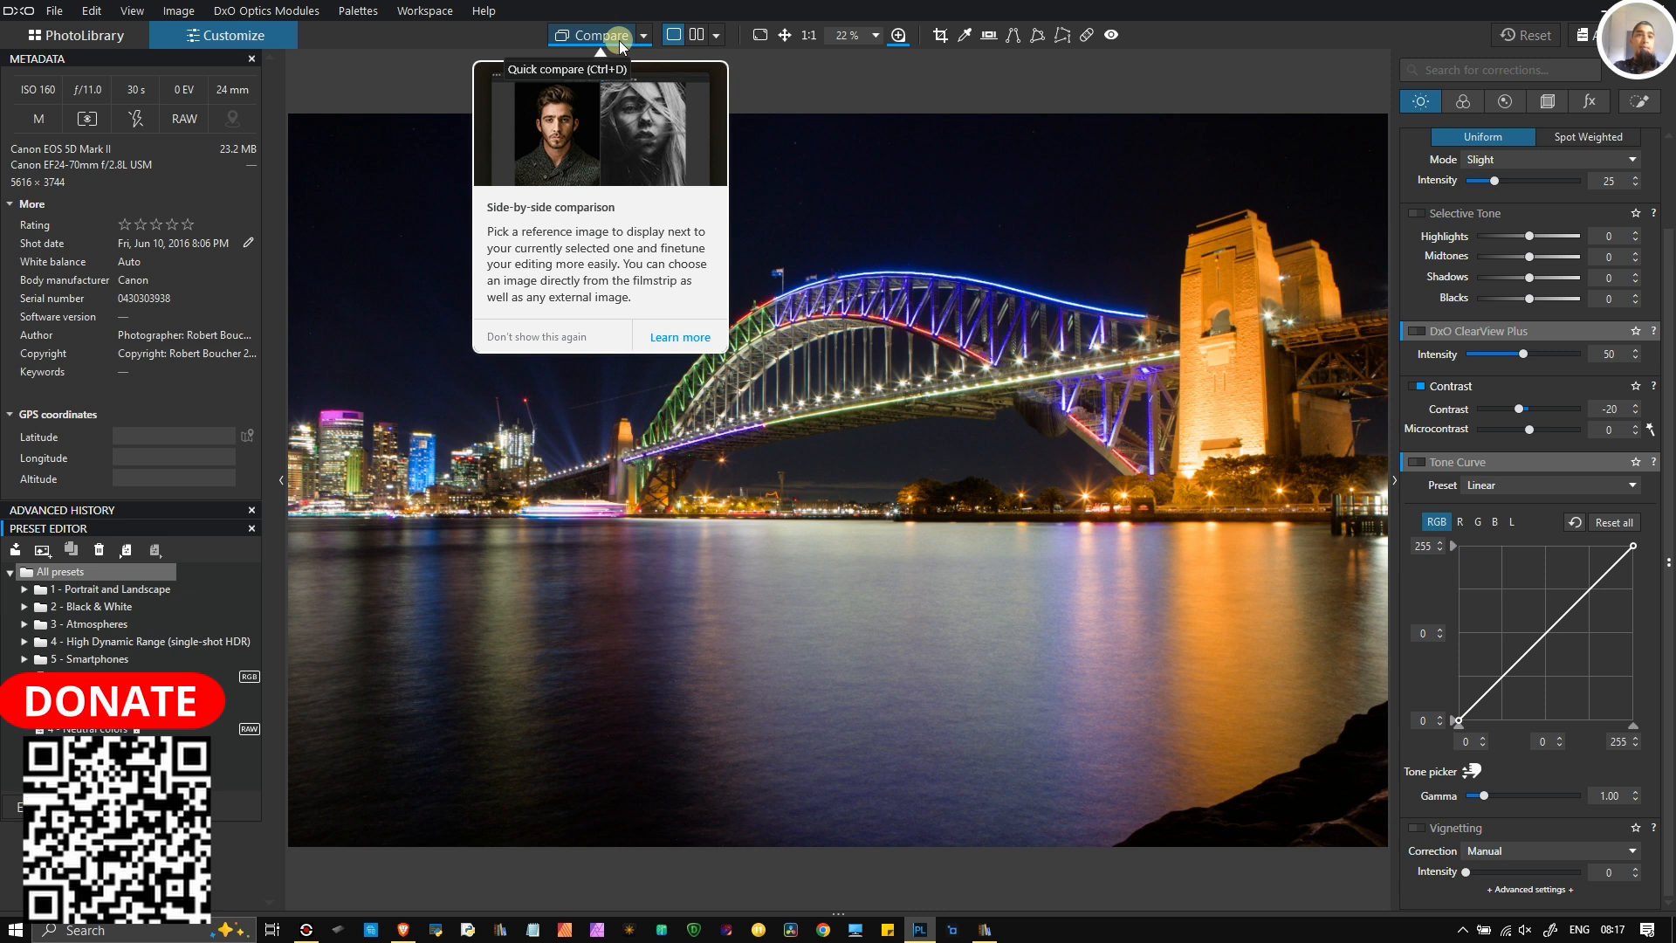
{"action": "left_click", "coordinate": [715, 40]}
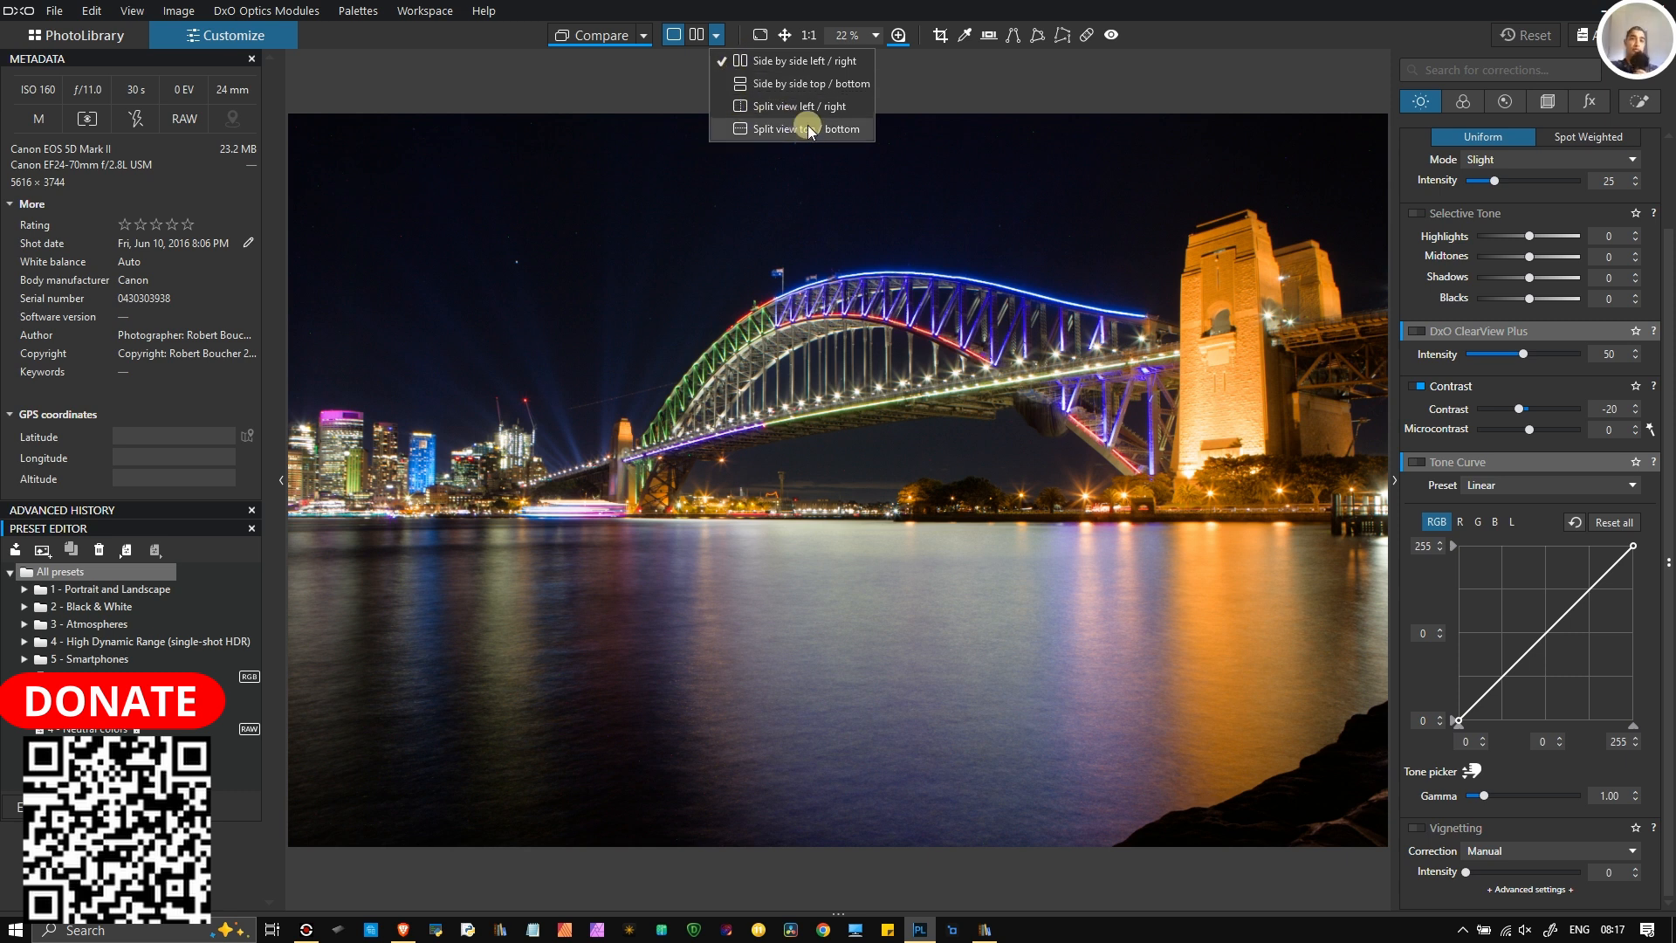
{"action": "left_click", "coordinate": [1197, 8]}
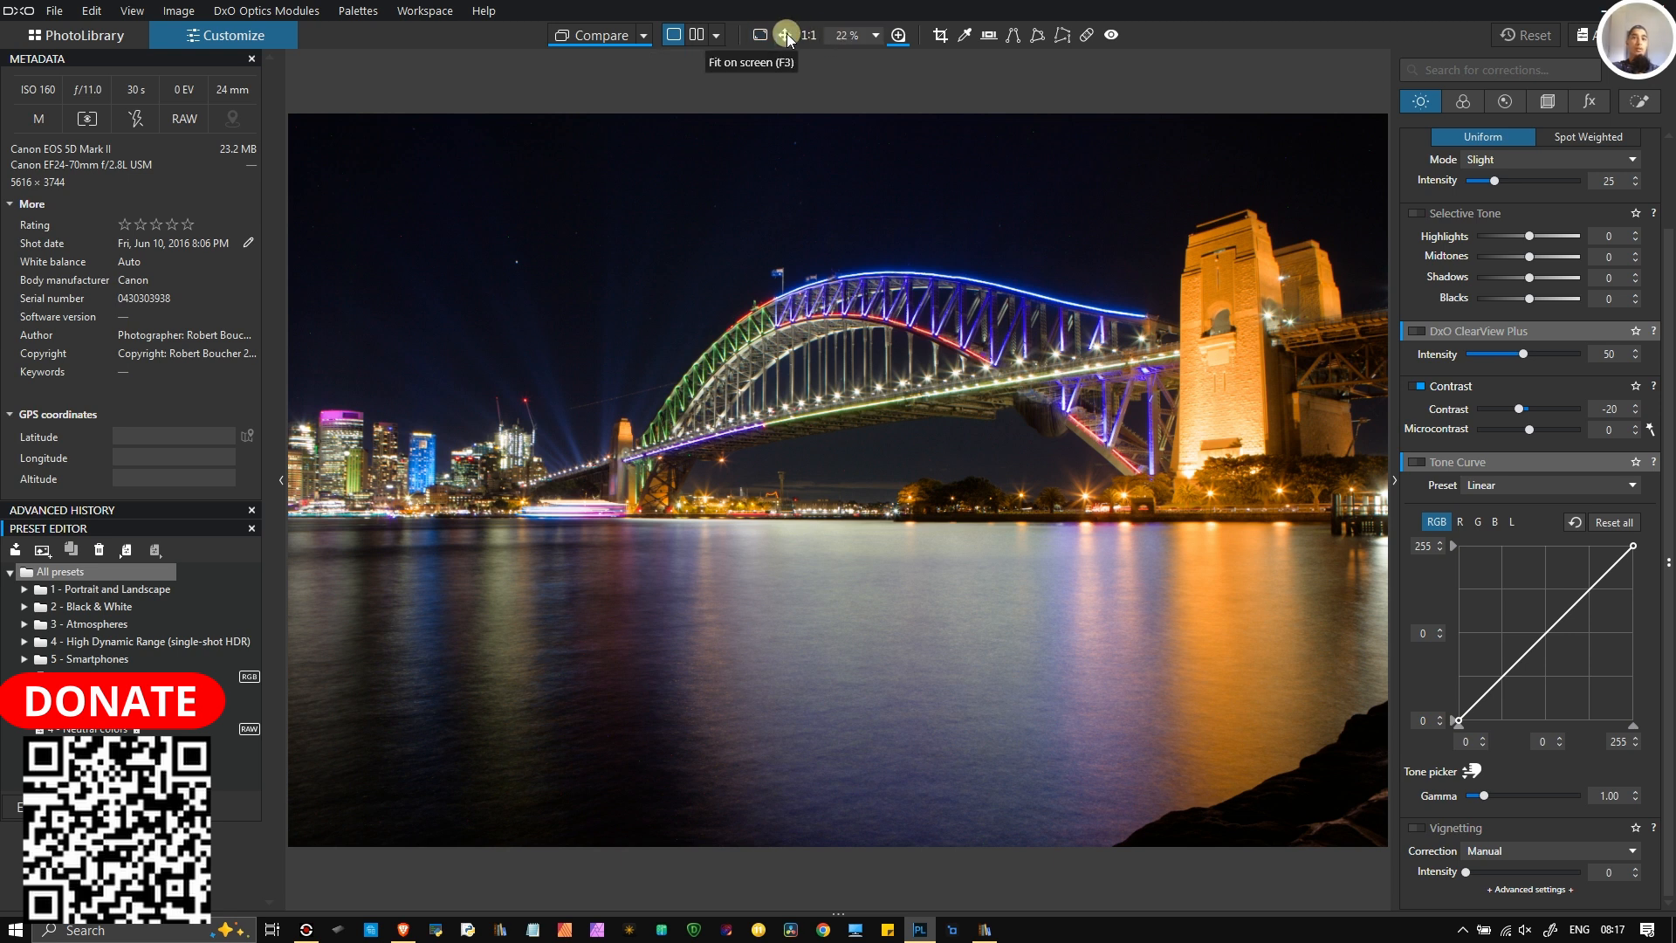
{"action": "mouse_move", "coordinate": [896, 40]}
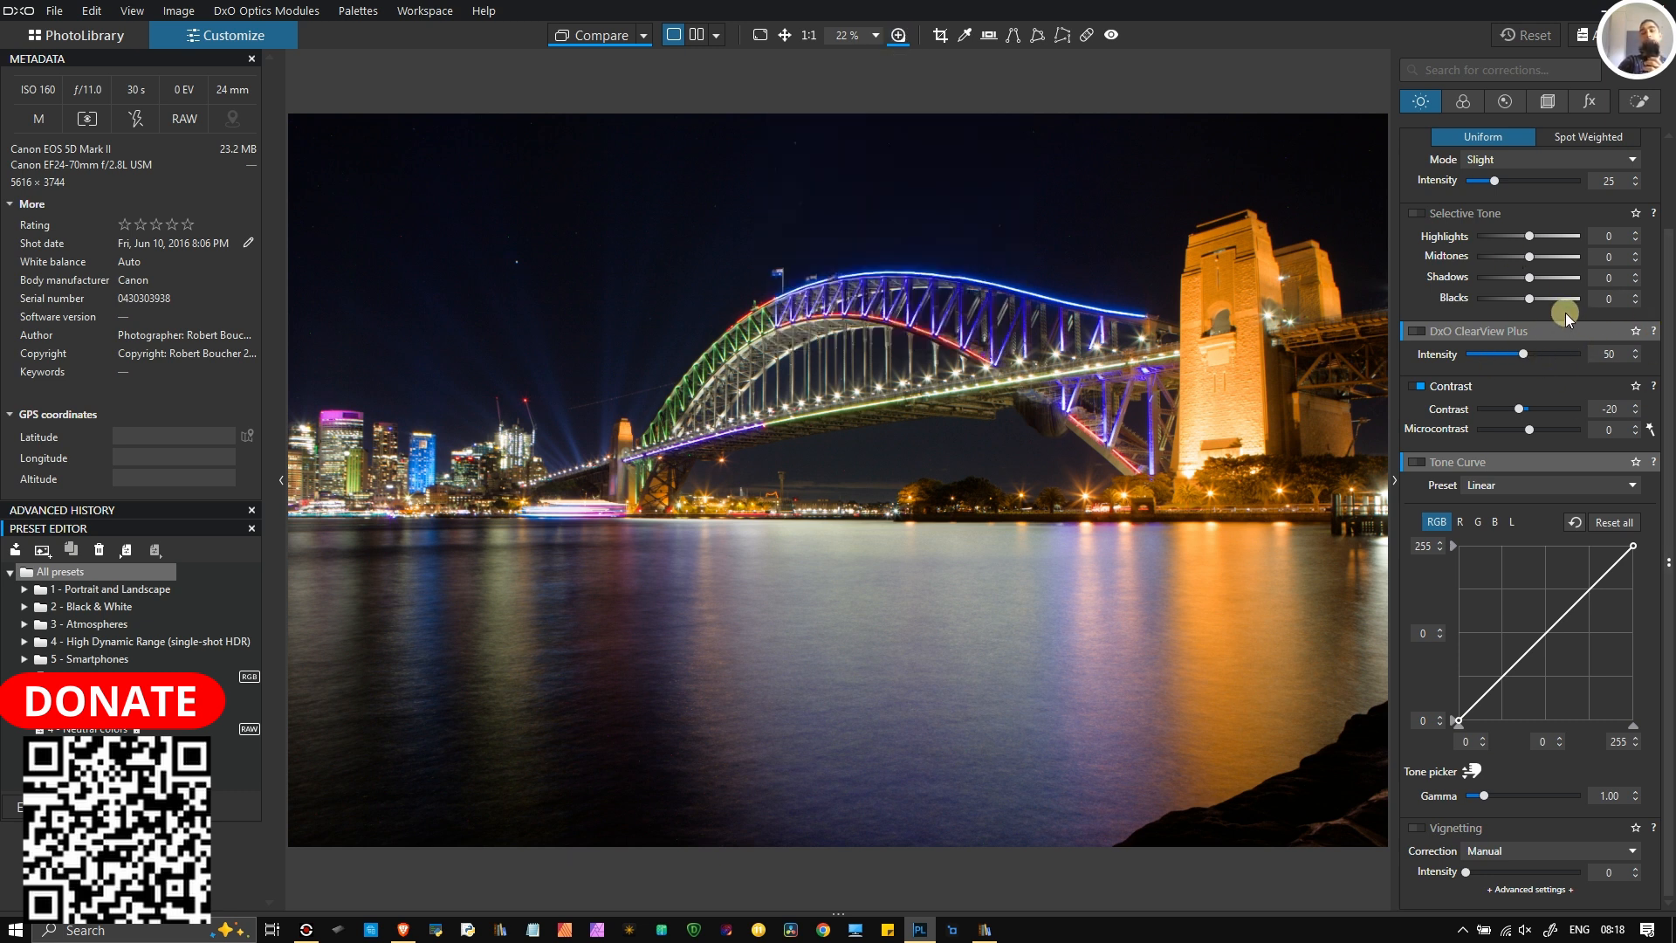
{"action": "mouse_move", "coordinate": [1568, 370]}
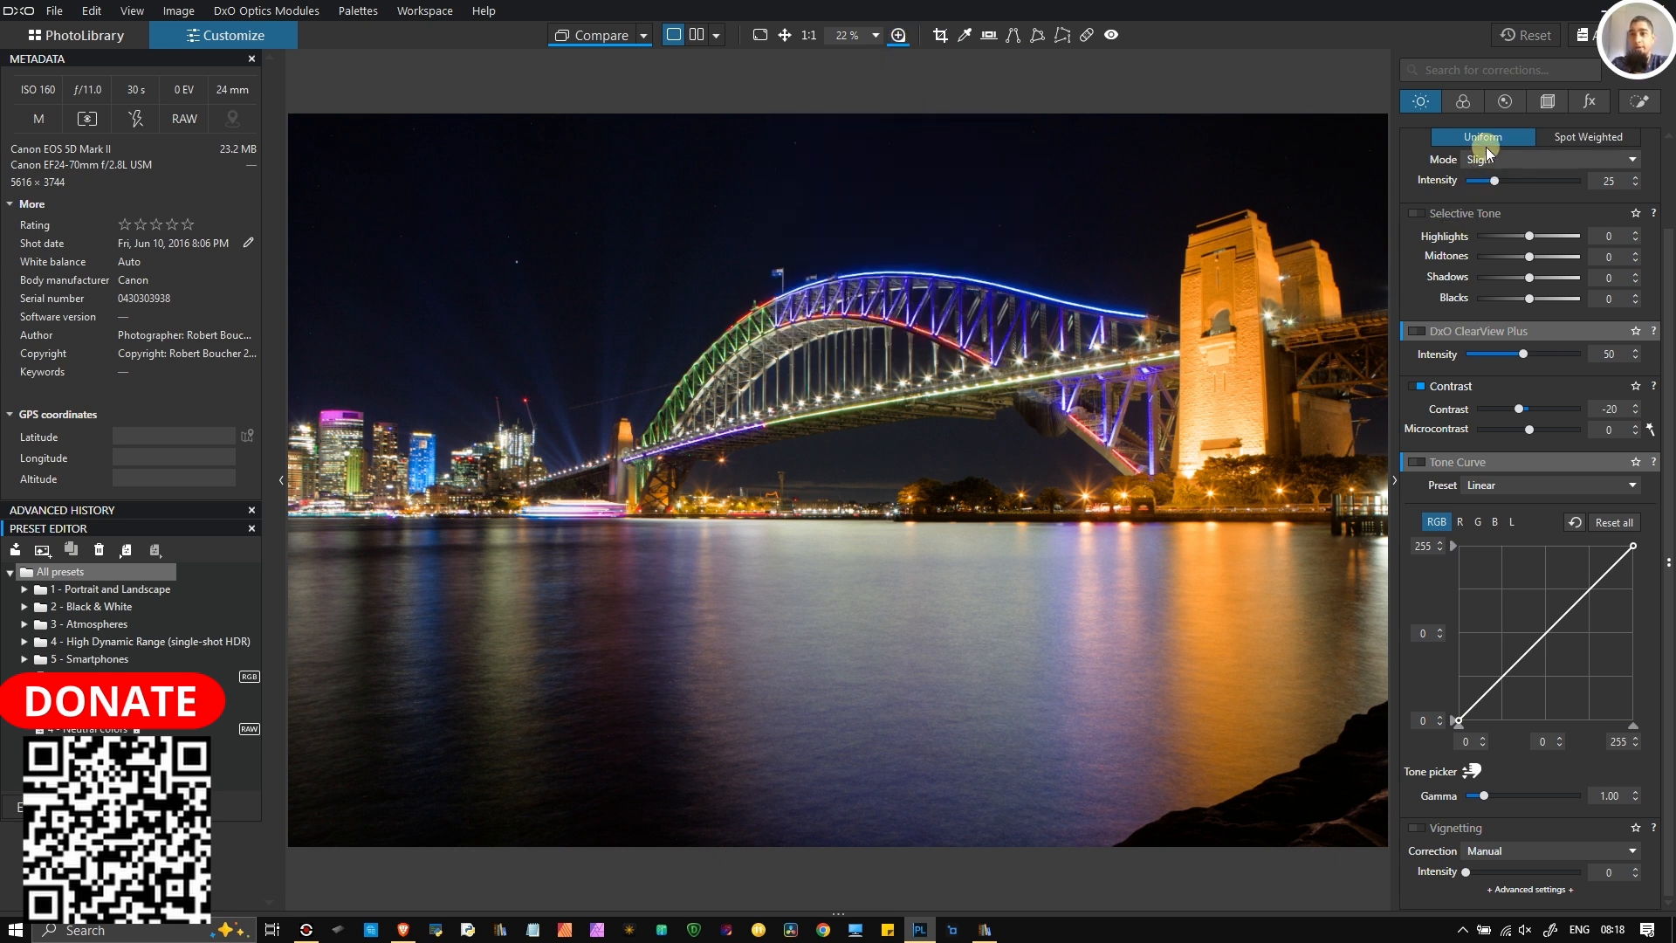
Step: Crop the photo's left side with an unconstrained aspect ratio to about 4838 × 3744 px
{"action": "left_click", "coordinate": [948, 40]}
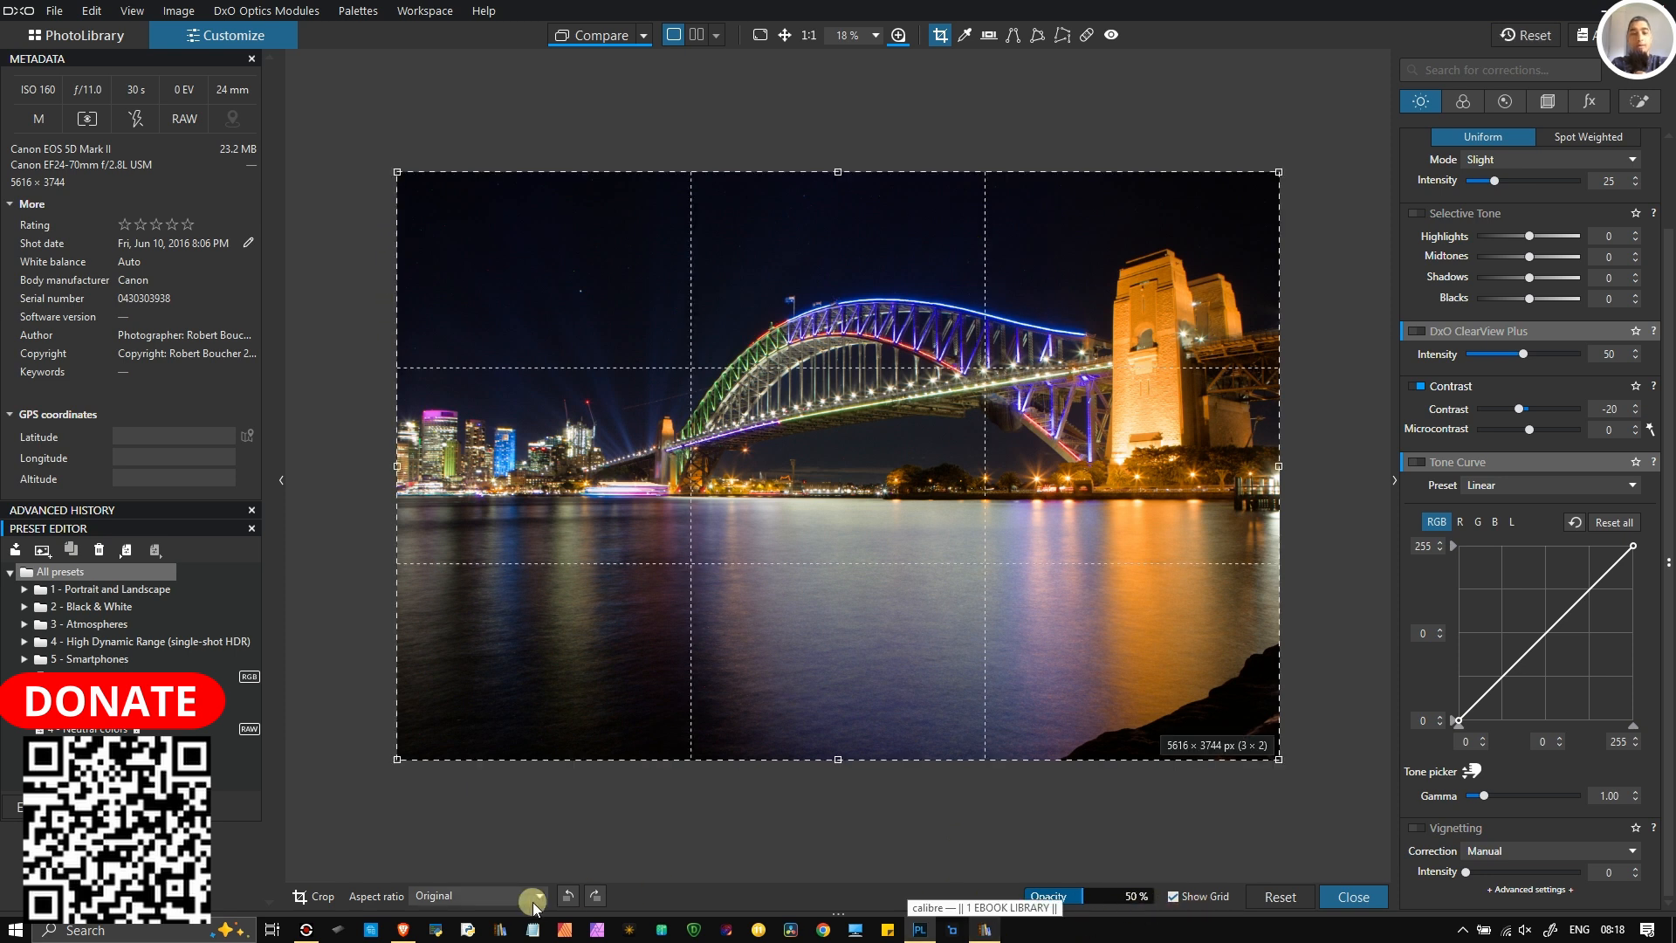
{"action": "left_click", "coordinate": [534, 899]}
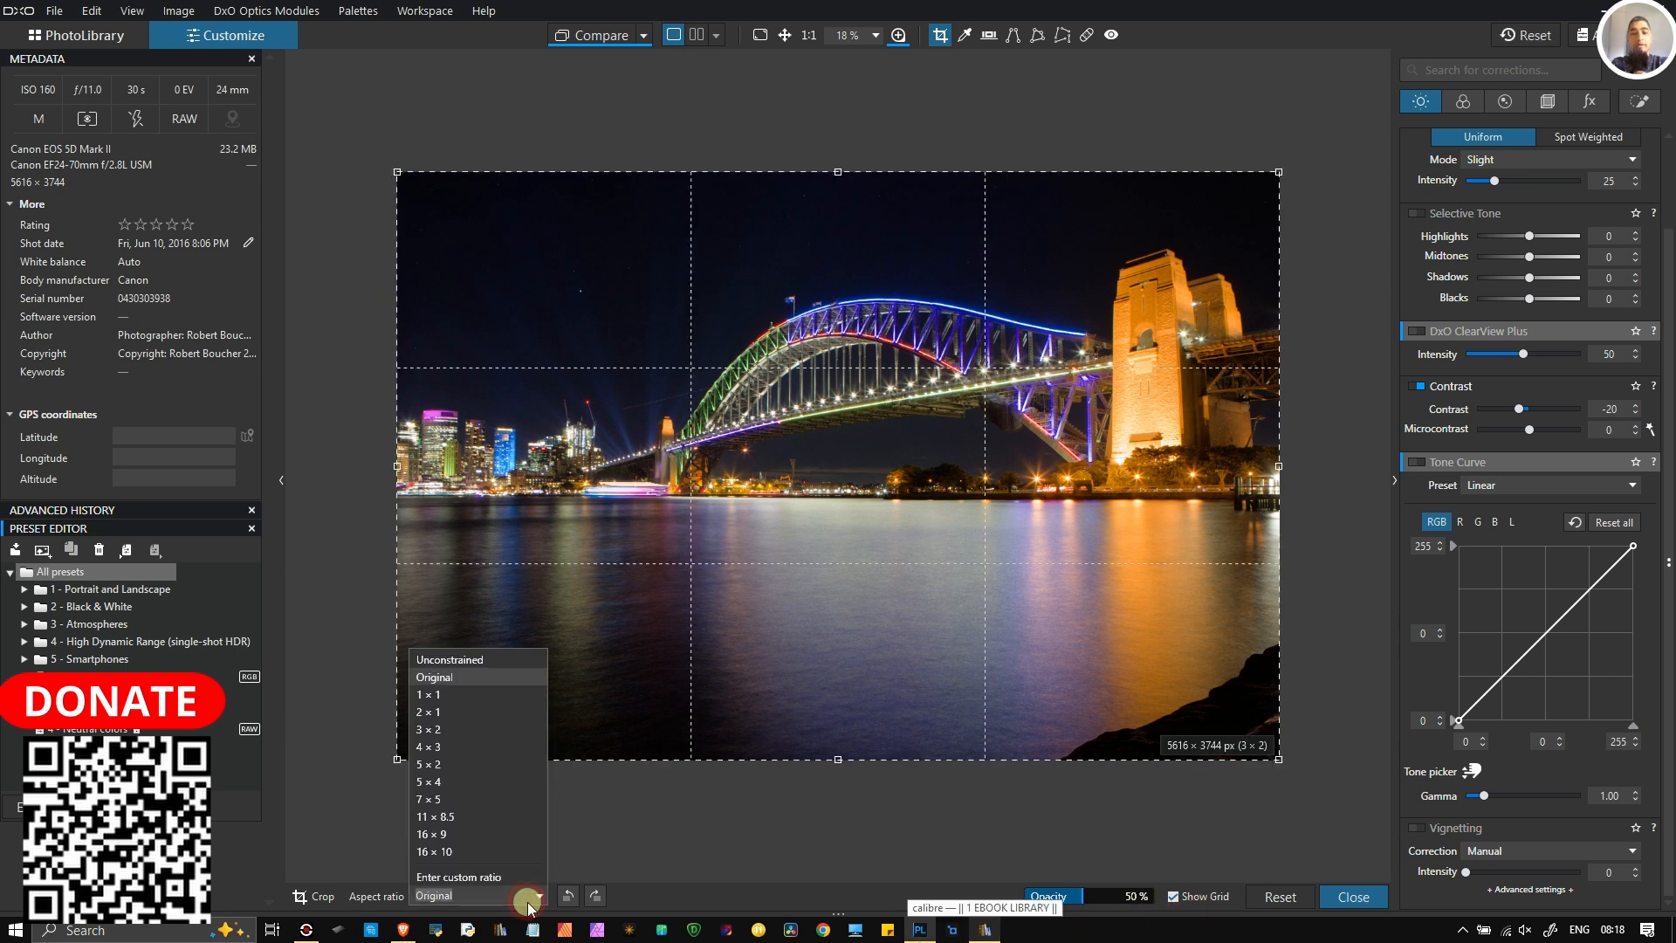
{"action": "left_click", "coordinate": [521, 656]}
{"action": "left_click_drag", "start_coordinate": [398, 465], "coordinate": [522, 502]}
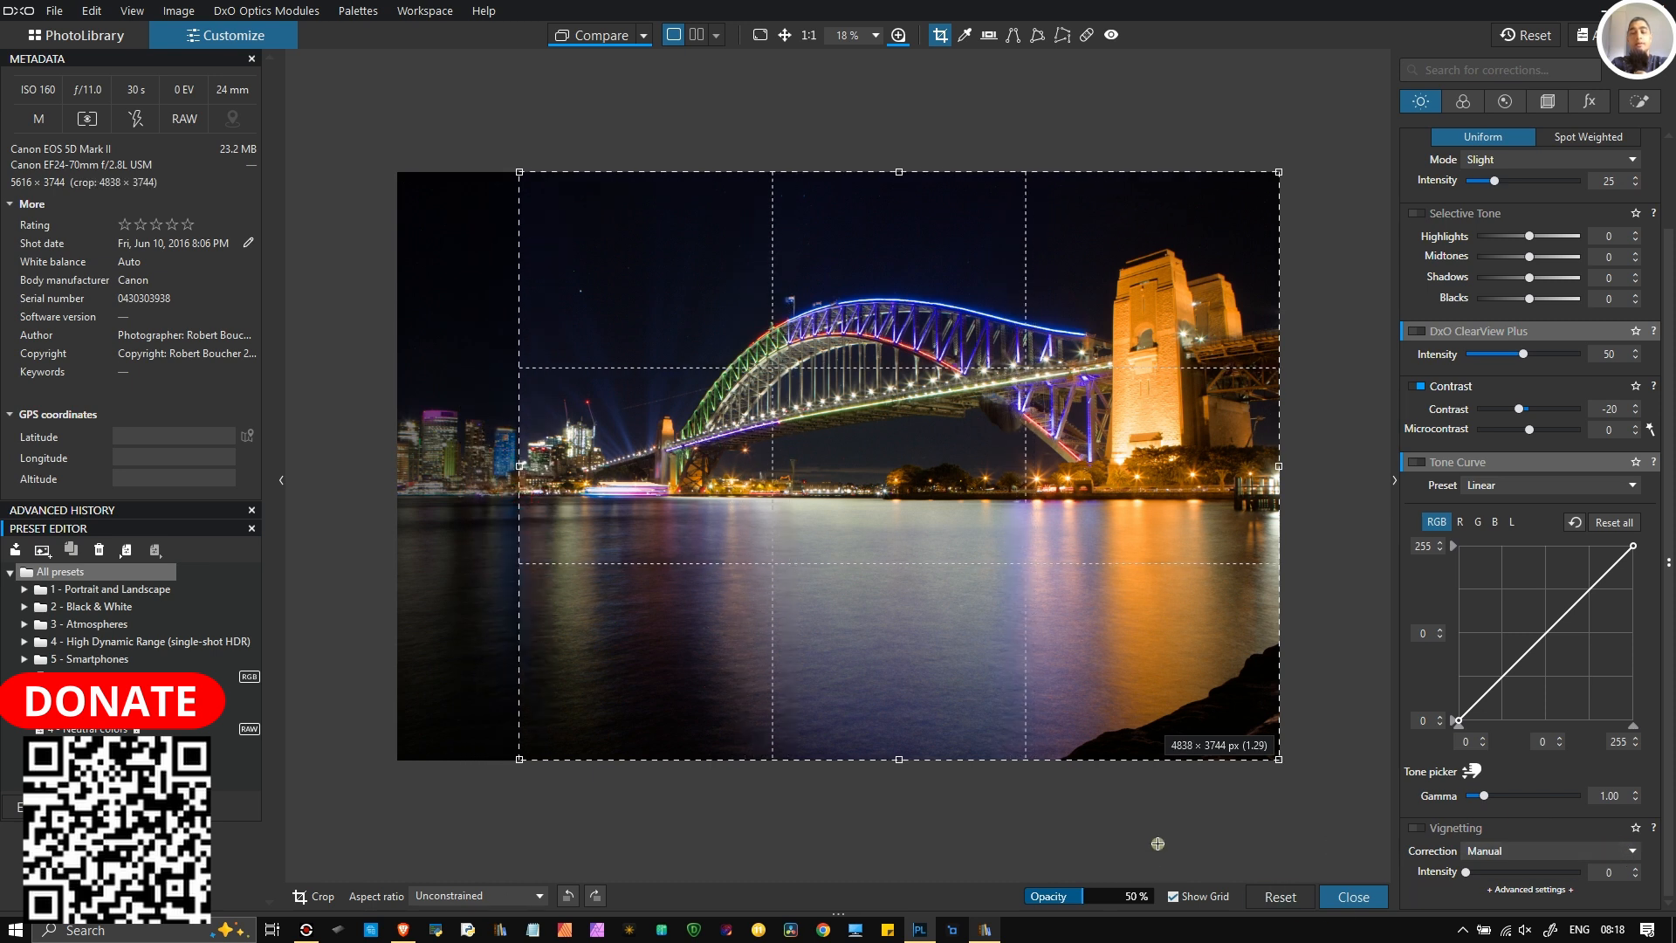
{"action": "left_click", "coordinate": [1351, 897]}
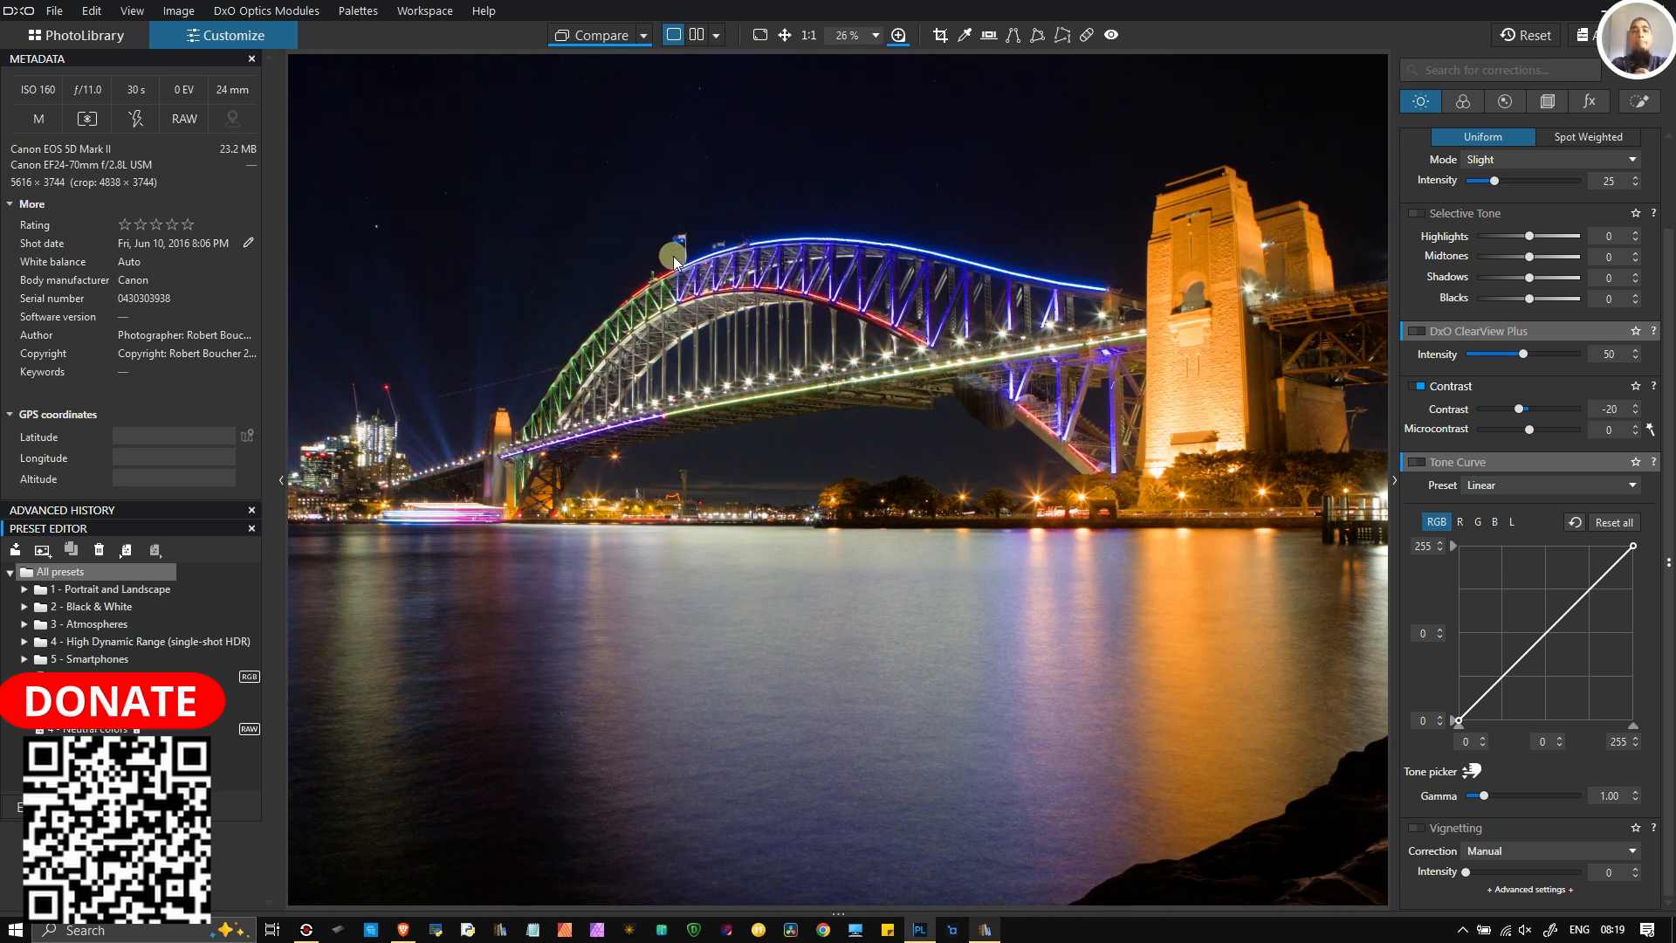
Step: Show the Horizon tool's levelling line across the bridge photo and apply it unadjusted
{"action": "left_click", "coordinate": [989, 34]}
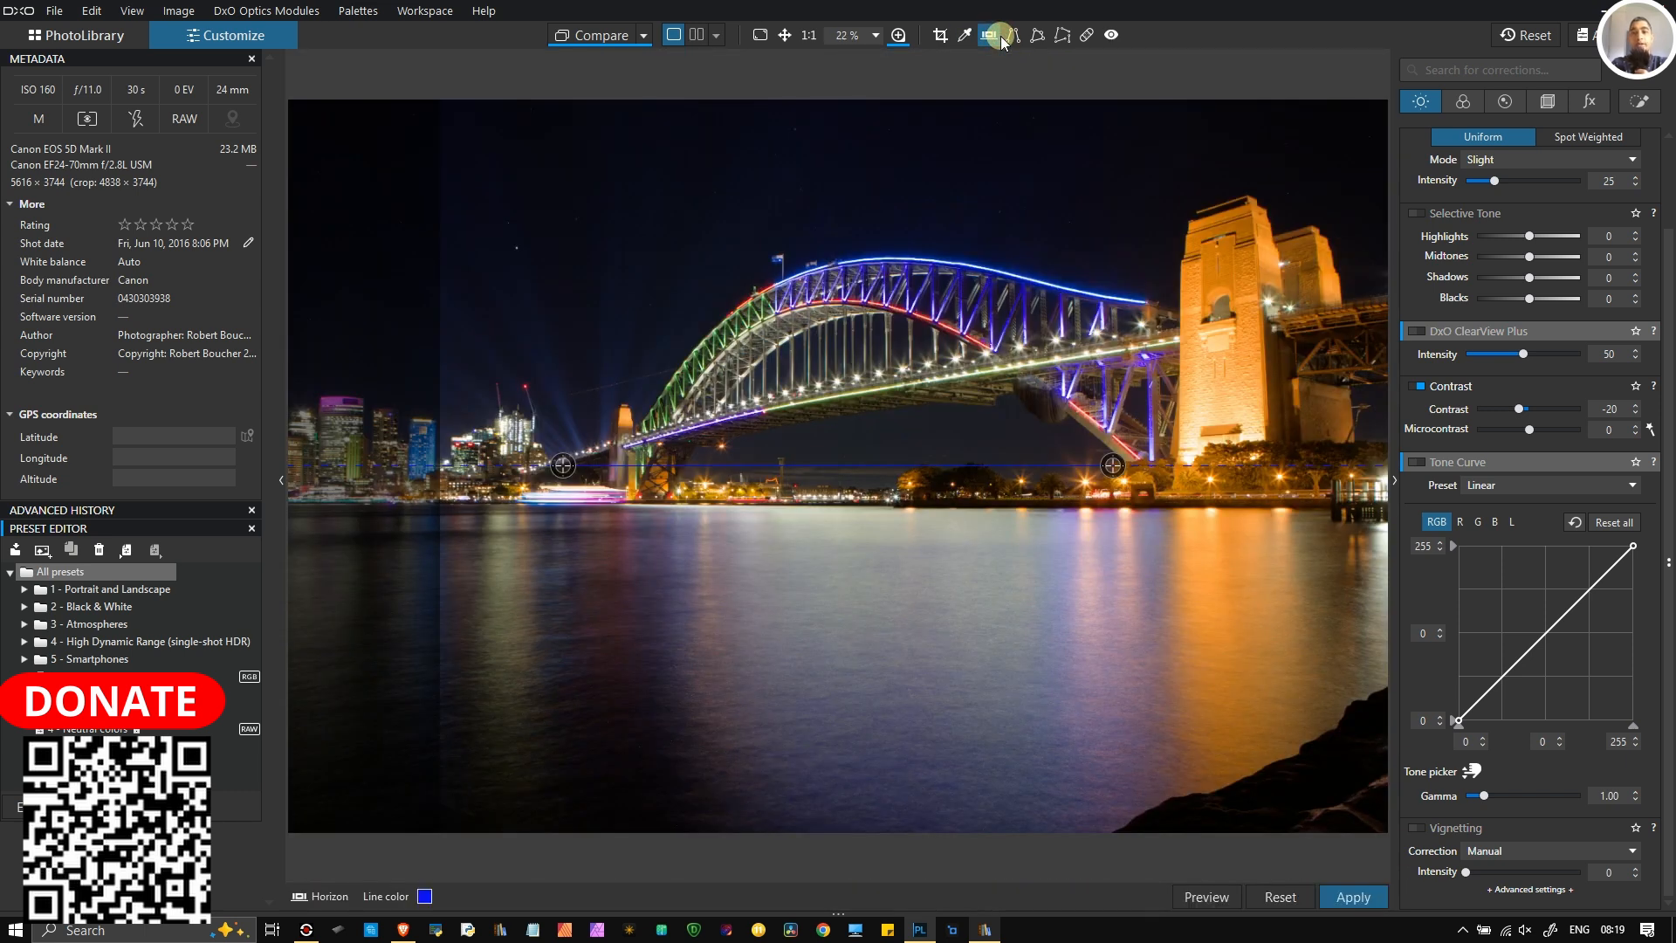
{"action": "left_click", "coordinate": [1346, 902]}
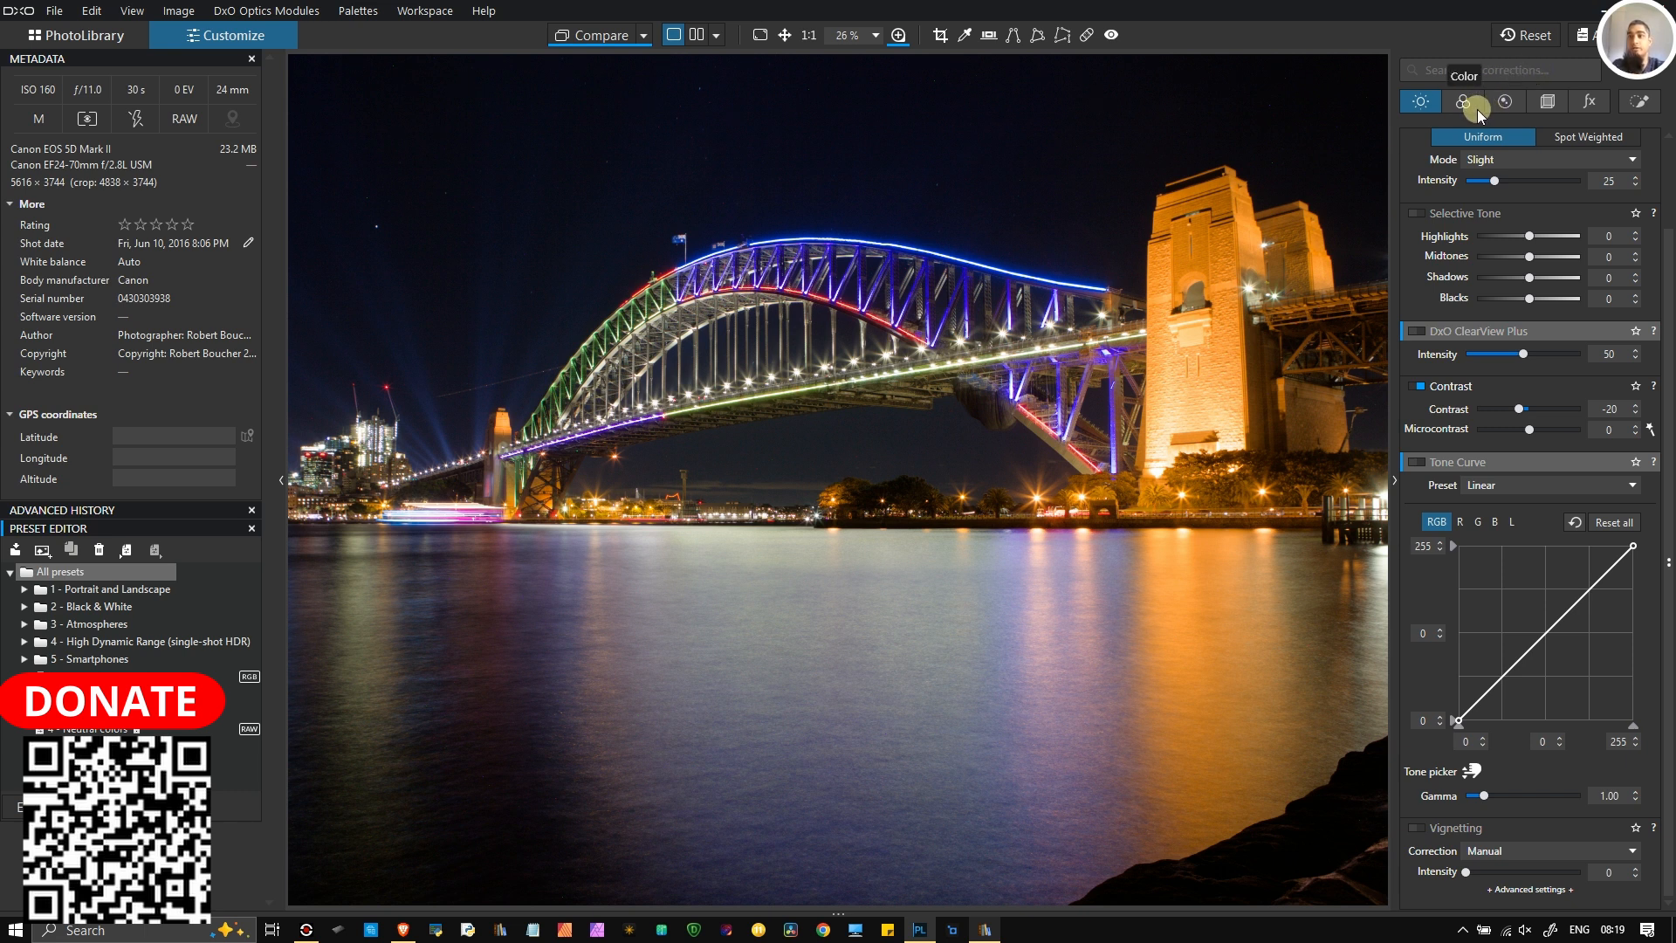
Step: Enable the Exposure correction and disable DxO Smart Lighting in the Light corrections
{"action": "scroll", "coordinate": [1541, 258], "scroll_direction": "up", "scroll_amount": 2}
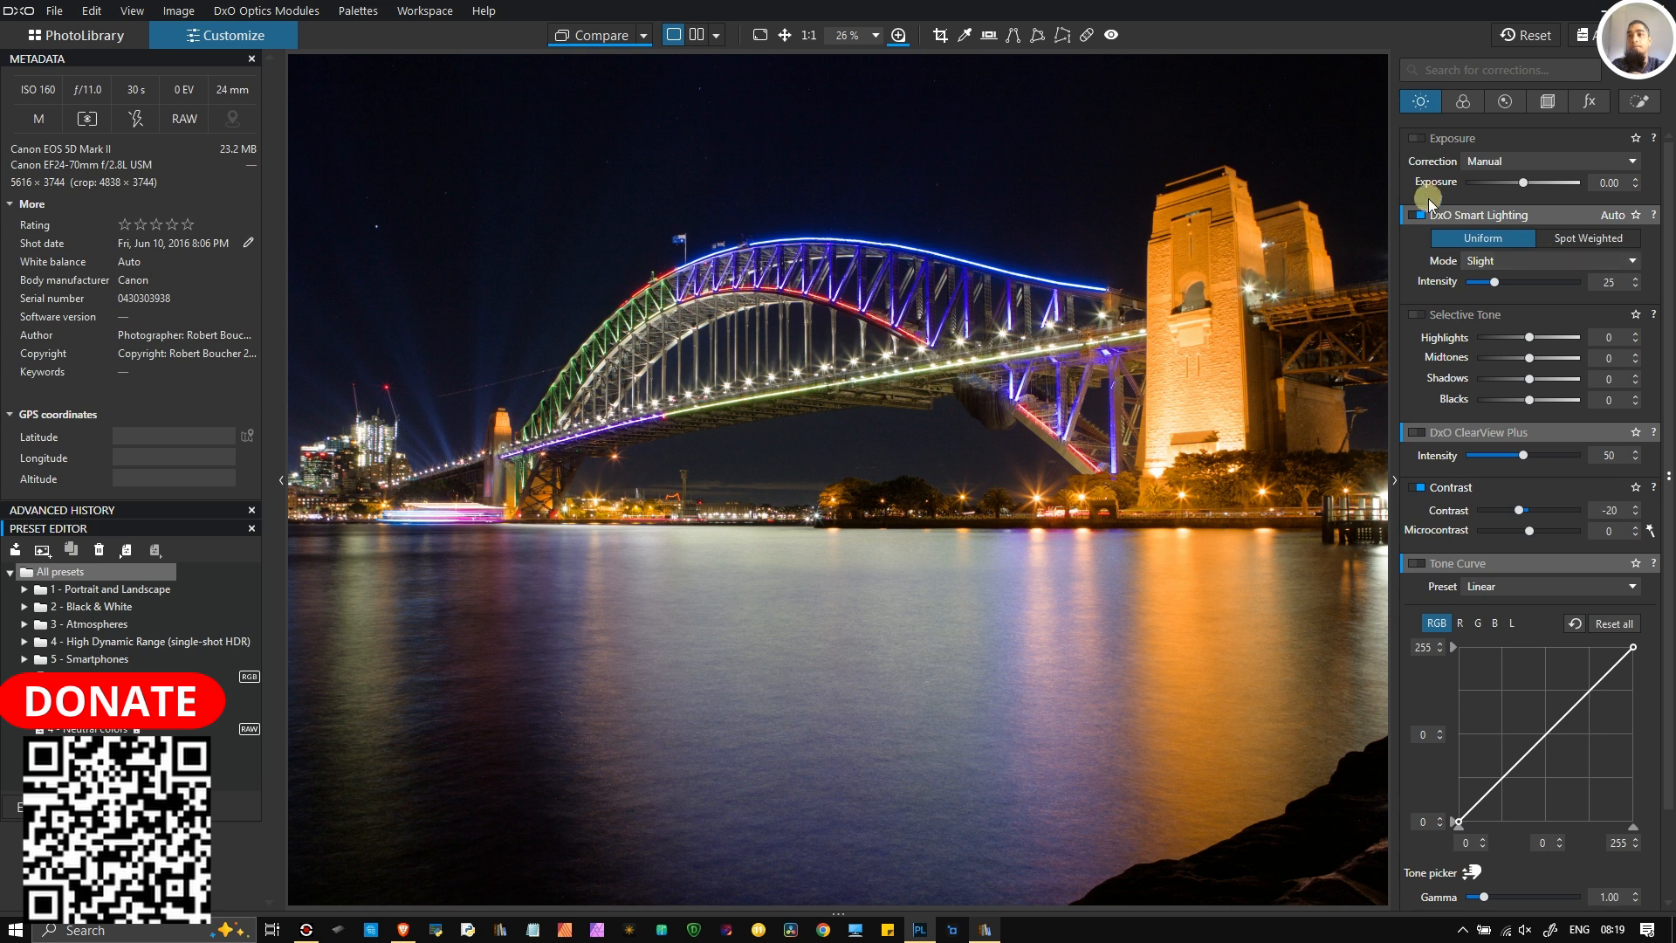
{"action": "left_click", "coordinate": [1420, 139]}
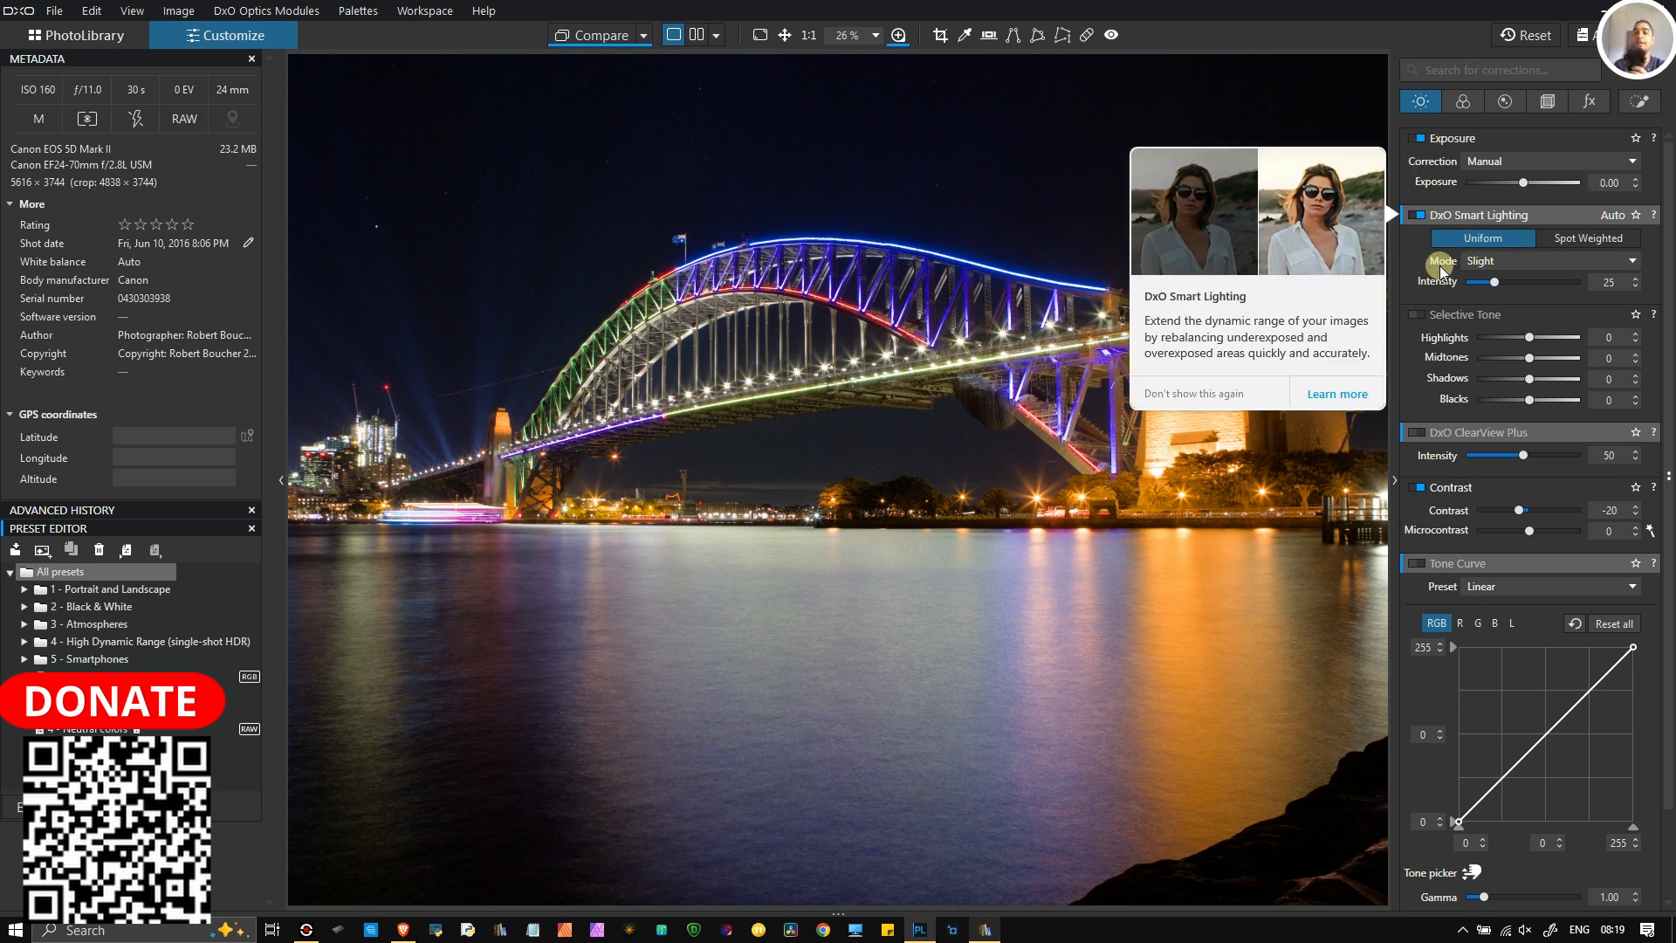
{"action": "left_click", "coordinate": [1417, 216]}
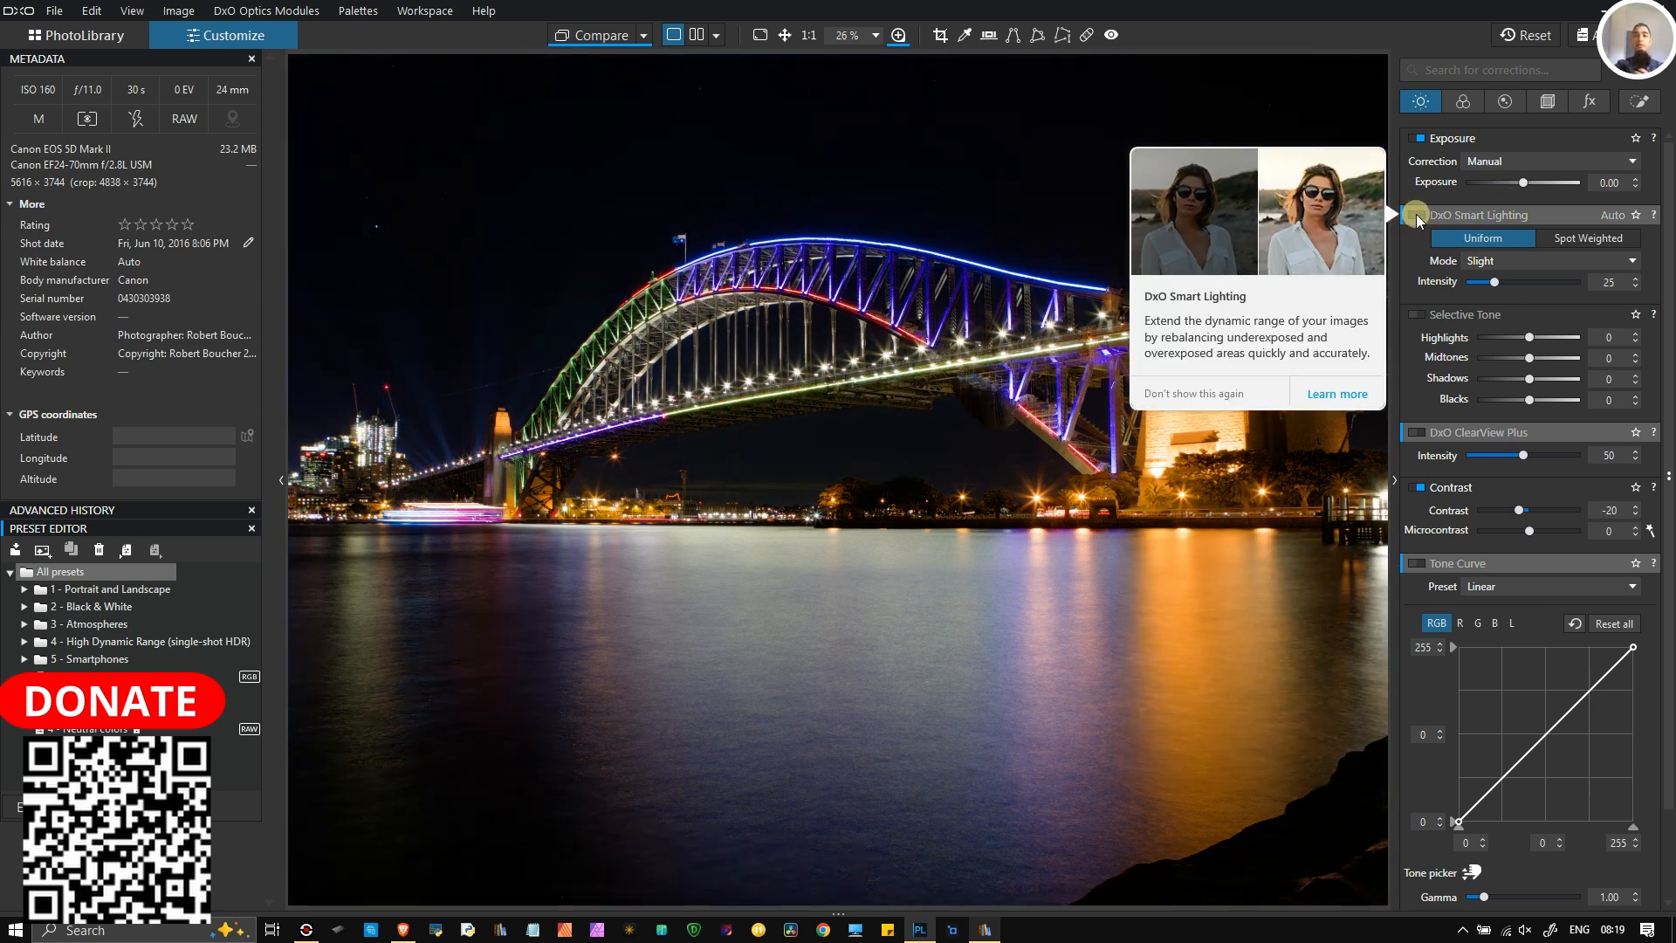
Step: Compare the bridge photo with and without DxO Smart Lighting and leave the correction enabled
{"action": "left_click", "coordinate": [1417, 215]}
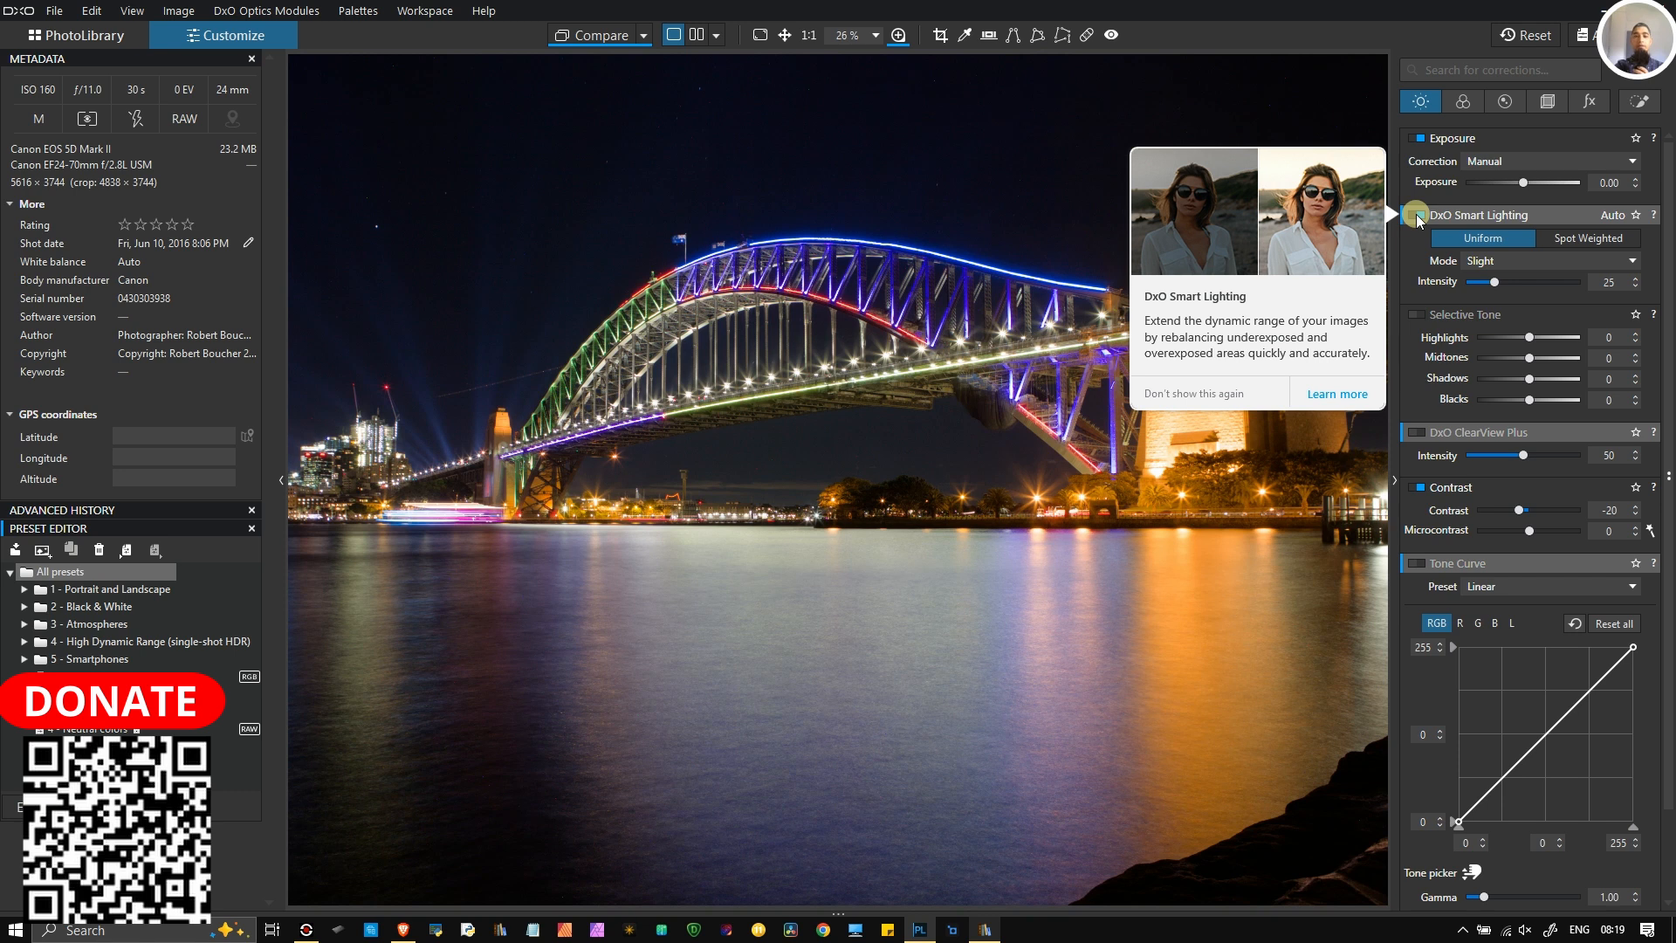
{"action": "left_click", "coordinate": [1417, 215]}
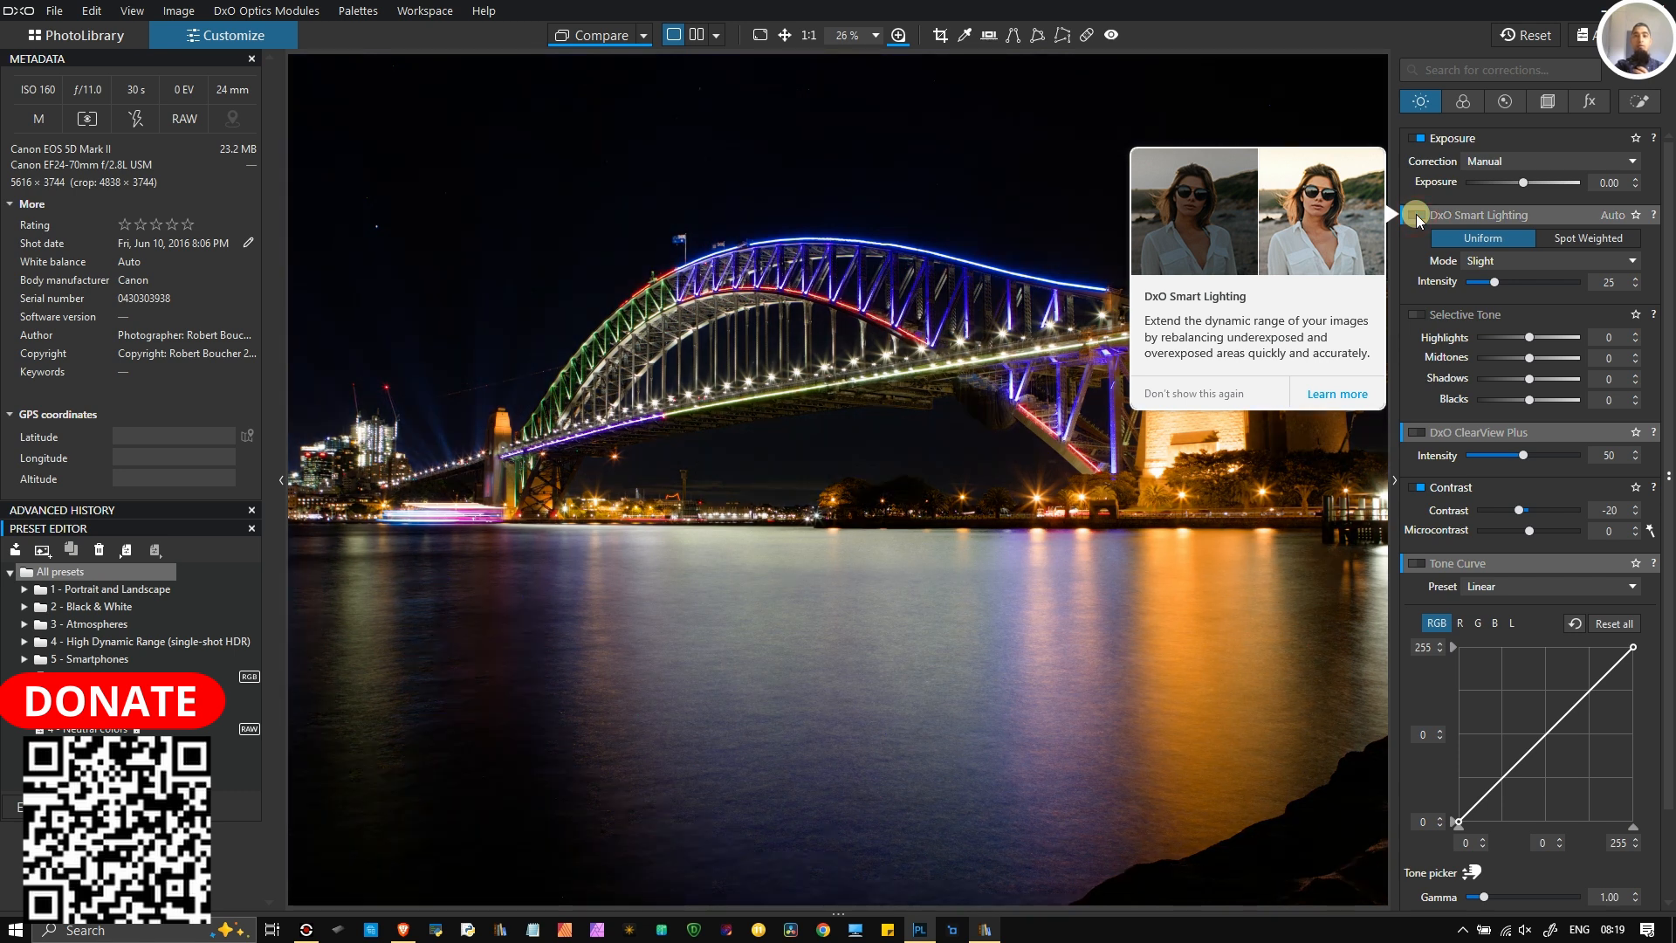
{"action": "left_click", "coordinate": [1417, 215]}
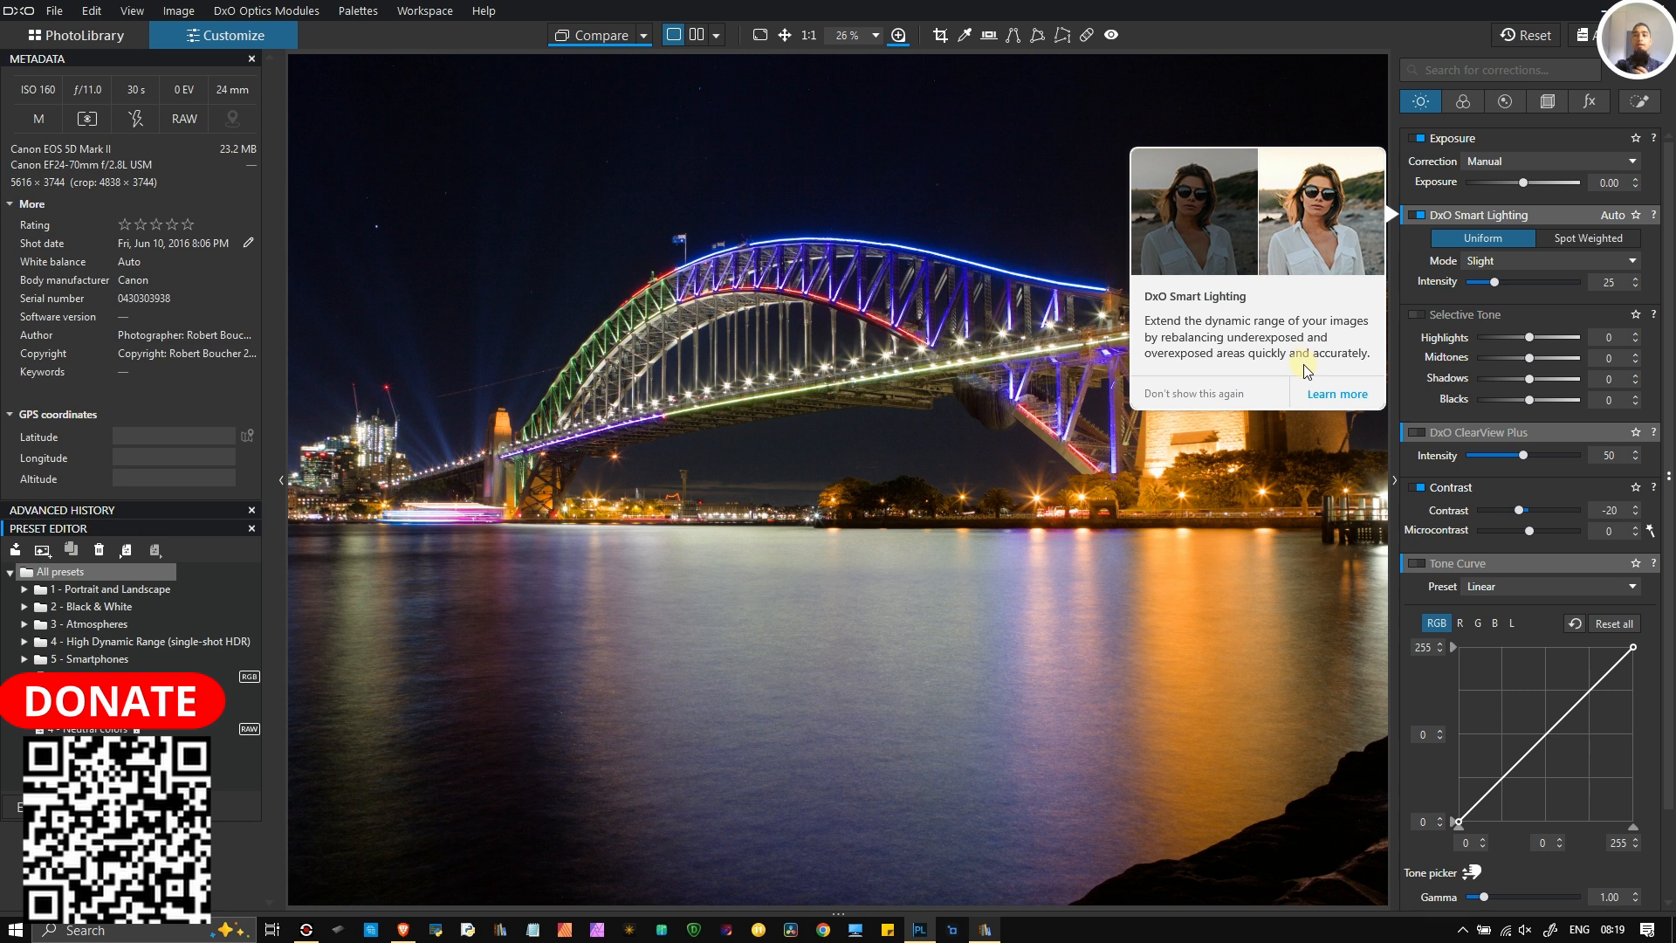
{"action": "left_click", "coordinate": [850, 476]}
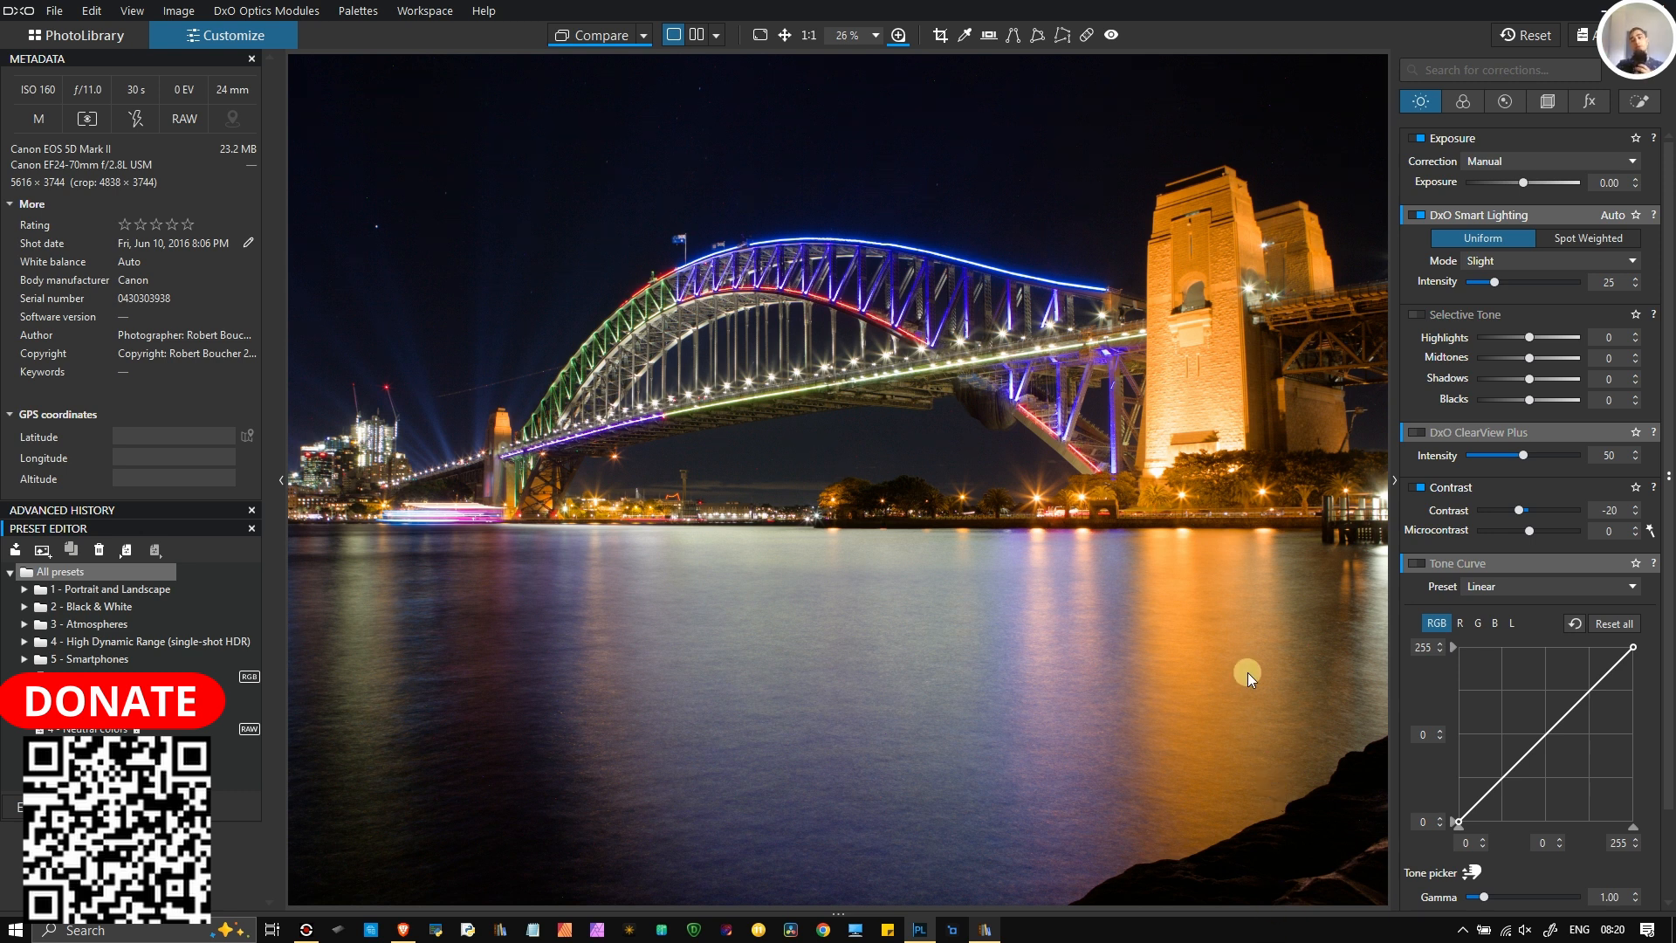
Step: Compare the Strong, Medium and Slight modes of DxO Smart Lighting and set its intensity to 54
{"action": "mouse_move", "coordinate": [1456, 437]}
{"action": "mouse_move", "coordinate": [1526, 224]}
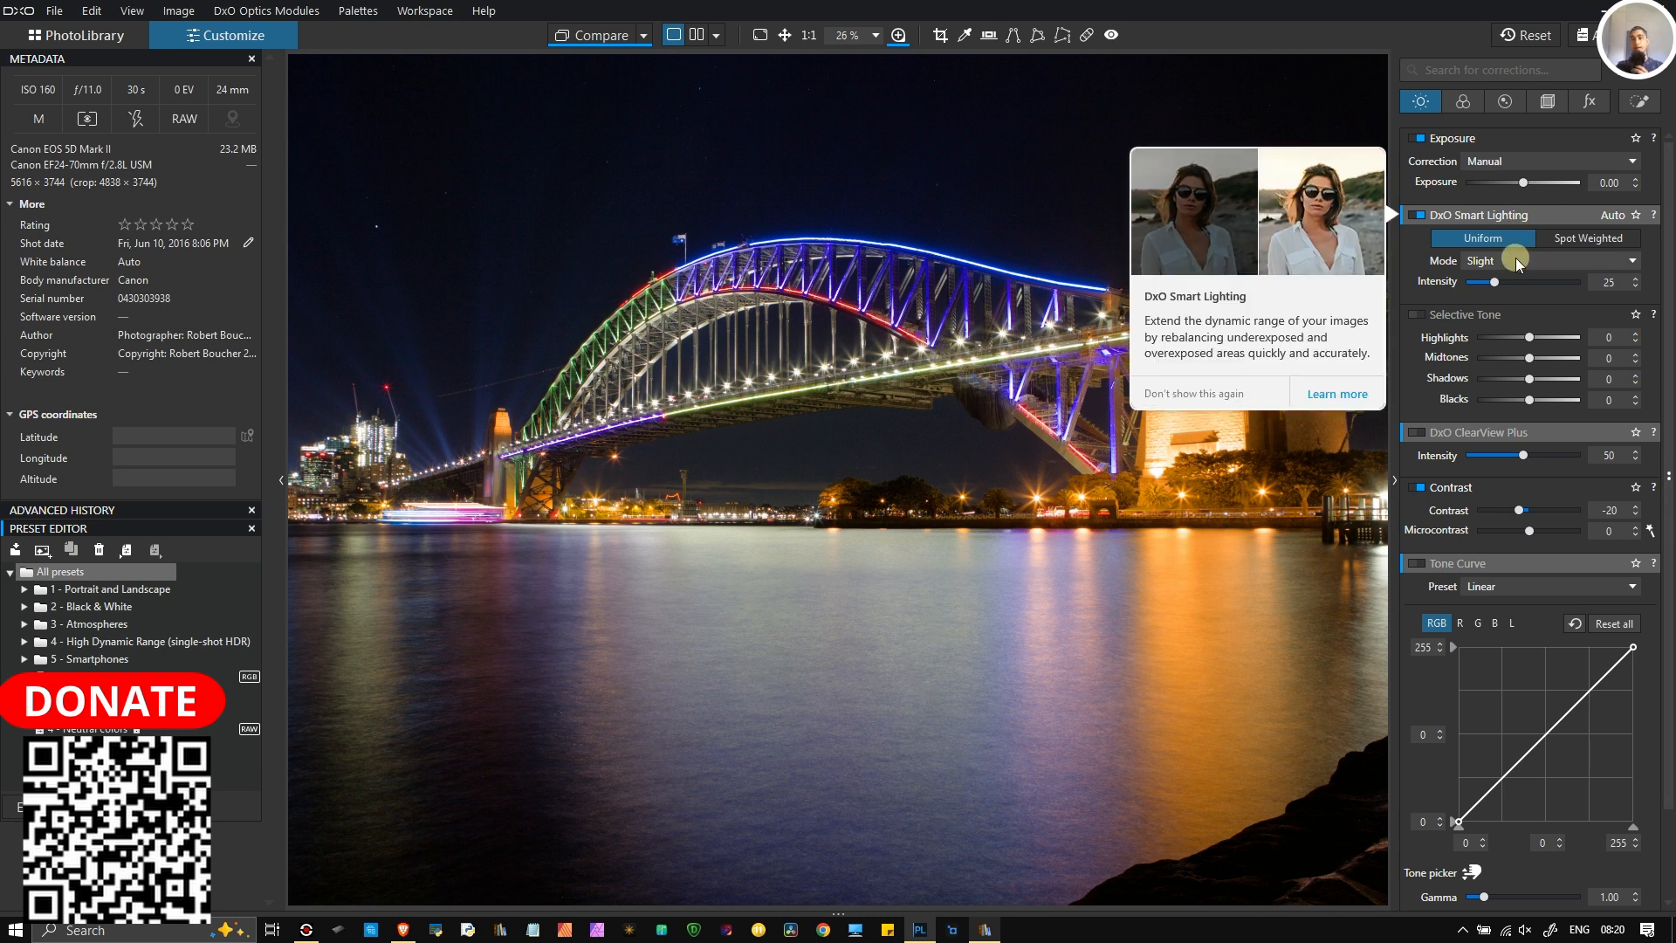
{"action": "left_click", "coordinate": [1515, 260]}
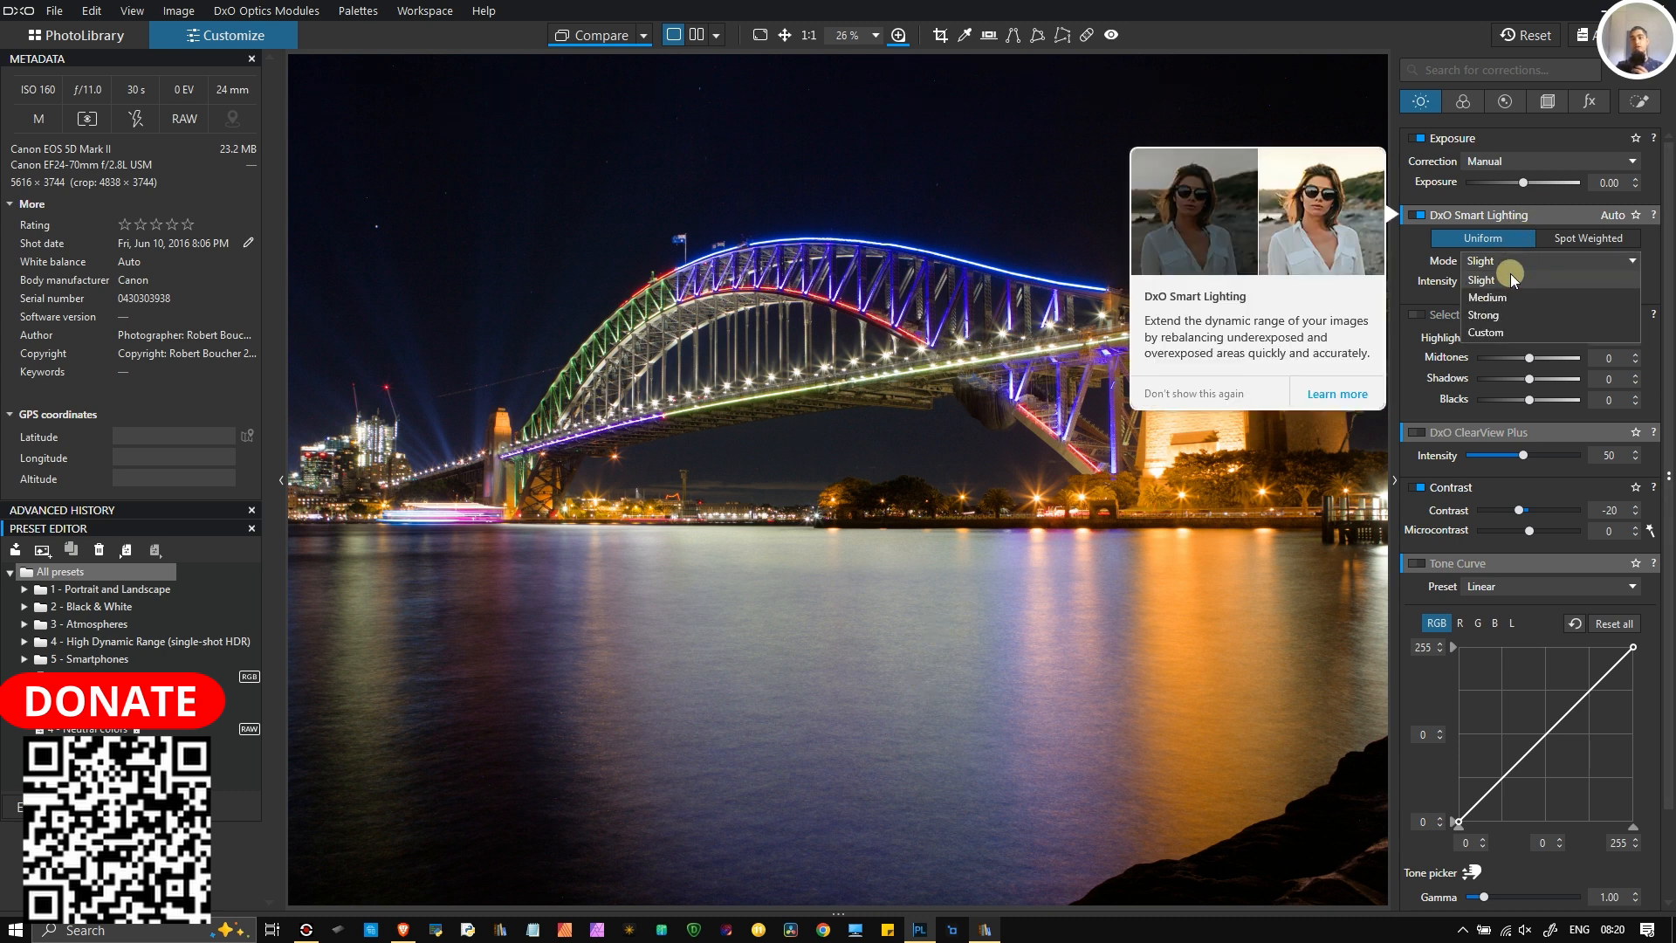
{"action": "left_click", "coordinate": [1494, 315]}
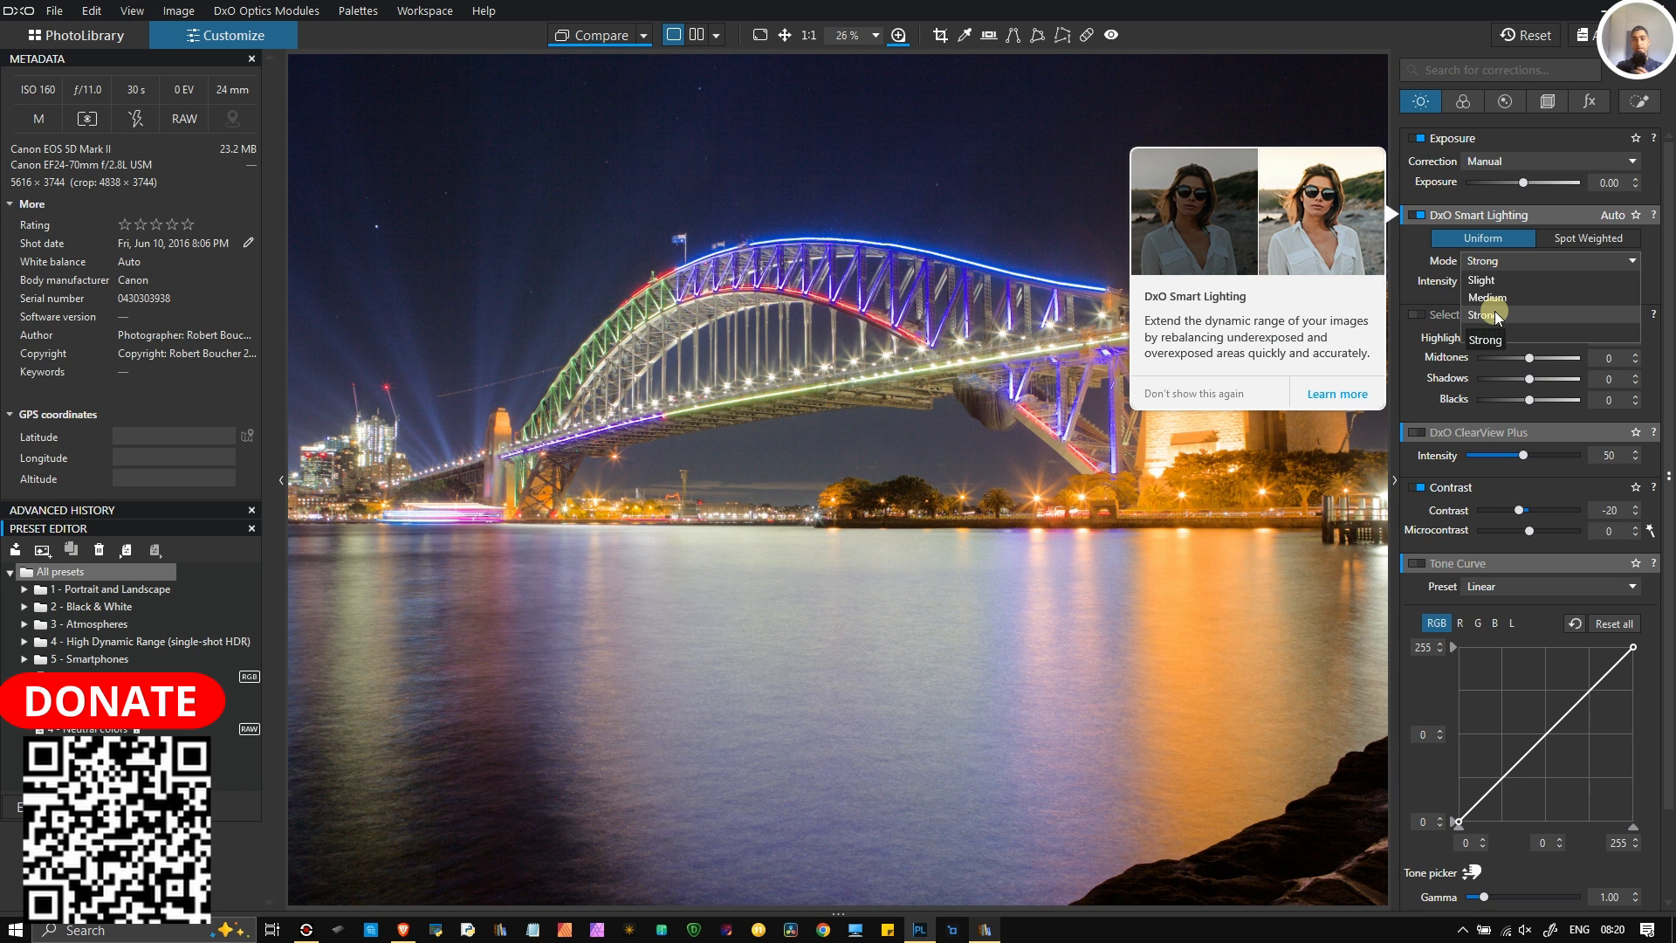
{"action": "left_click", "coordinate": [1501, 297]}
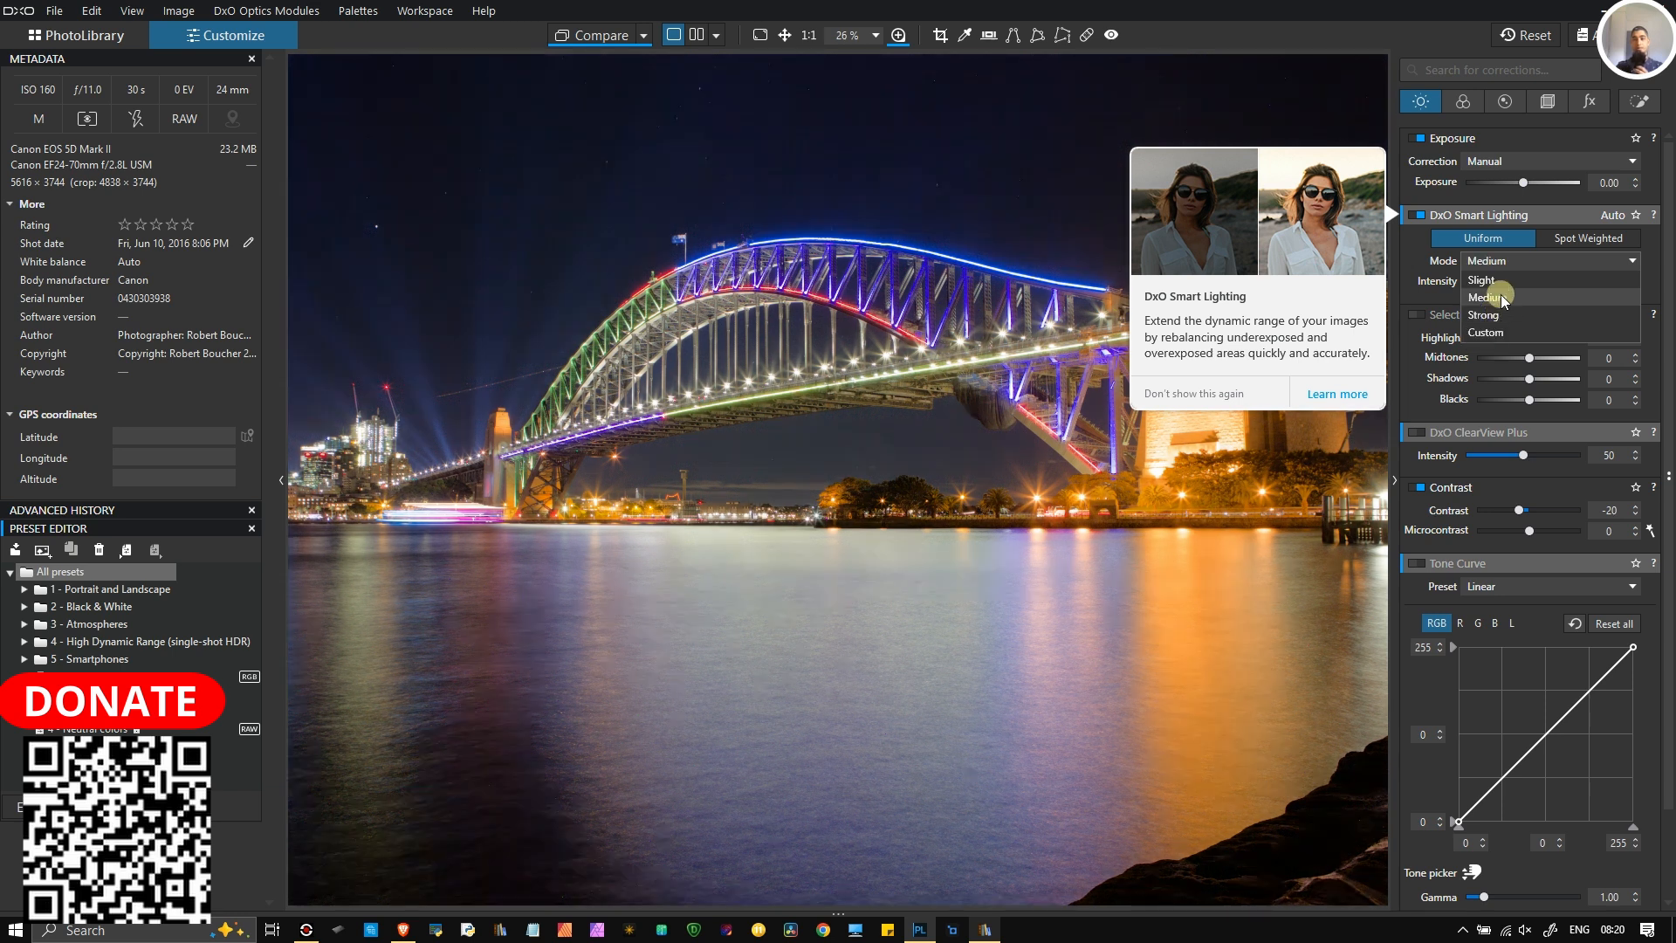
{"action": "left_click", "coordinate": [1505, 280]}
{"action": "left_click", "coordinate": [1503, 299]}
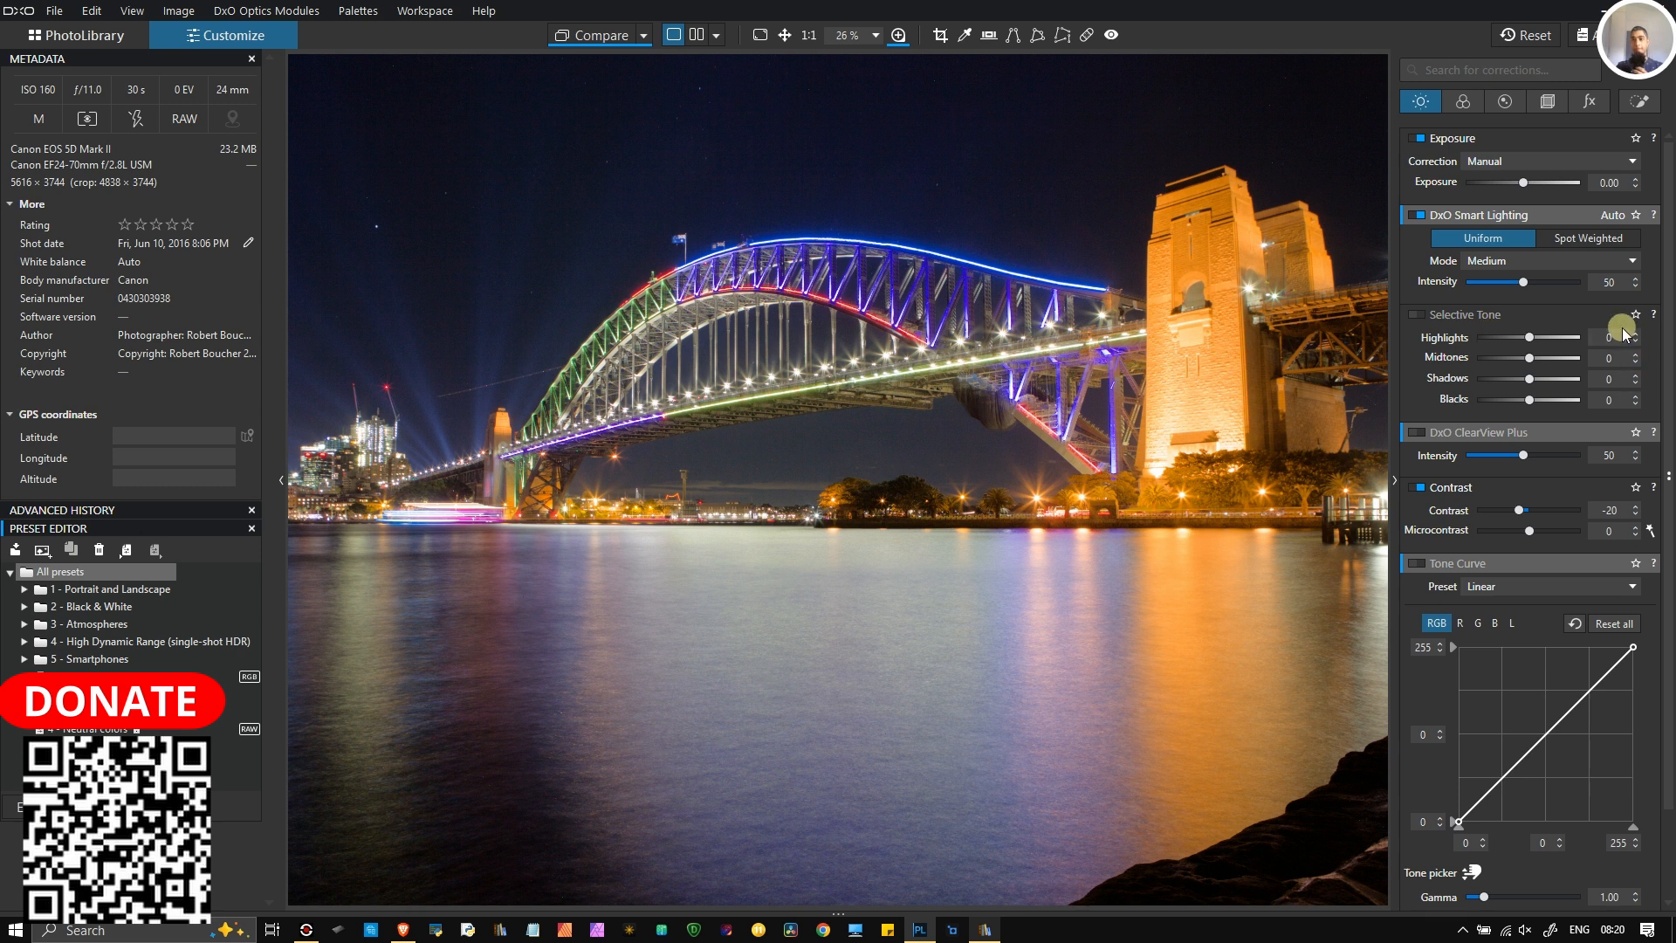
{"action": "left_click_drag", "start_coordinate": [1527, 285], "coordinate": [1529, 295]}
Step: Hide the Metadata and Preset Editor palettes, and enable DxO ClearView Plus after comparing the photo with and without it
{"action": "left_click", "coordinate": [80, 35]}
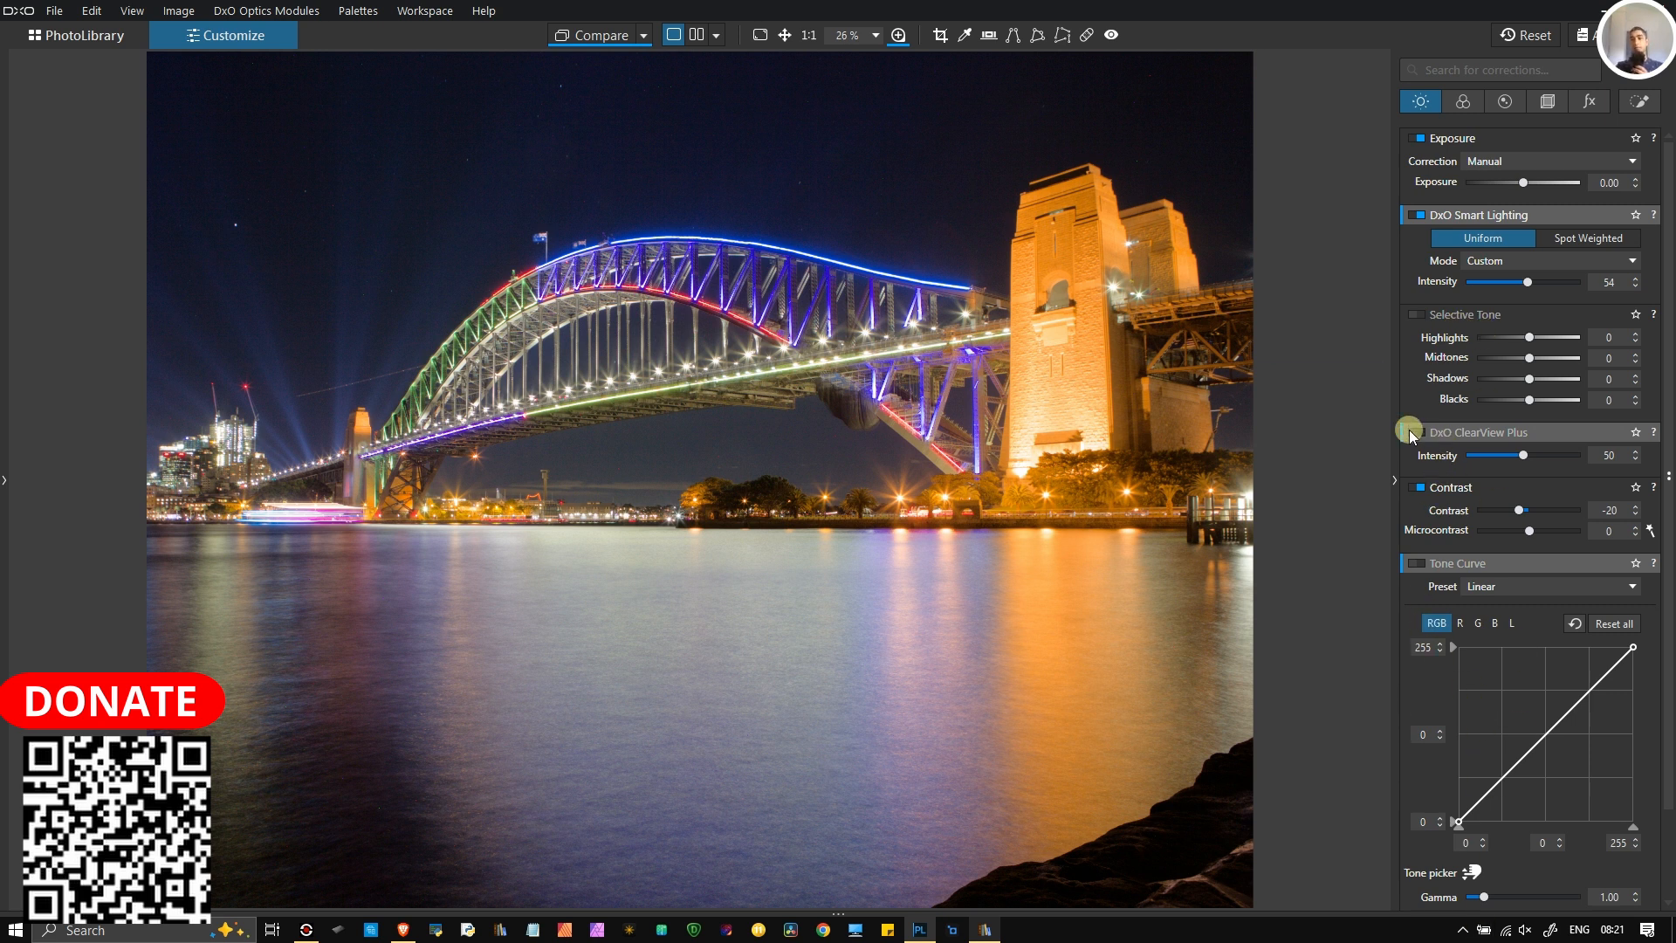
{"action": "mouse_move", "coordinate": [1410, 435]}
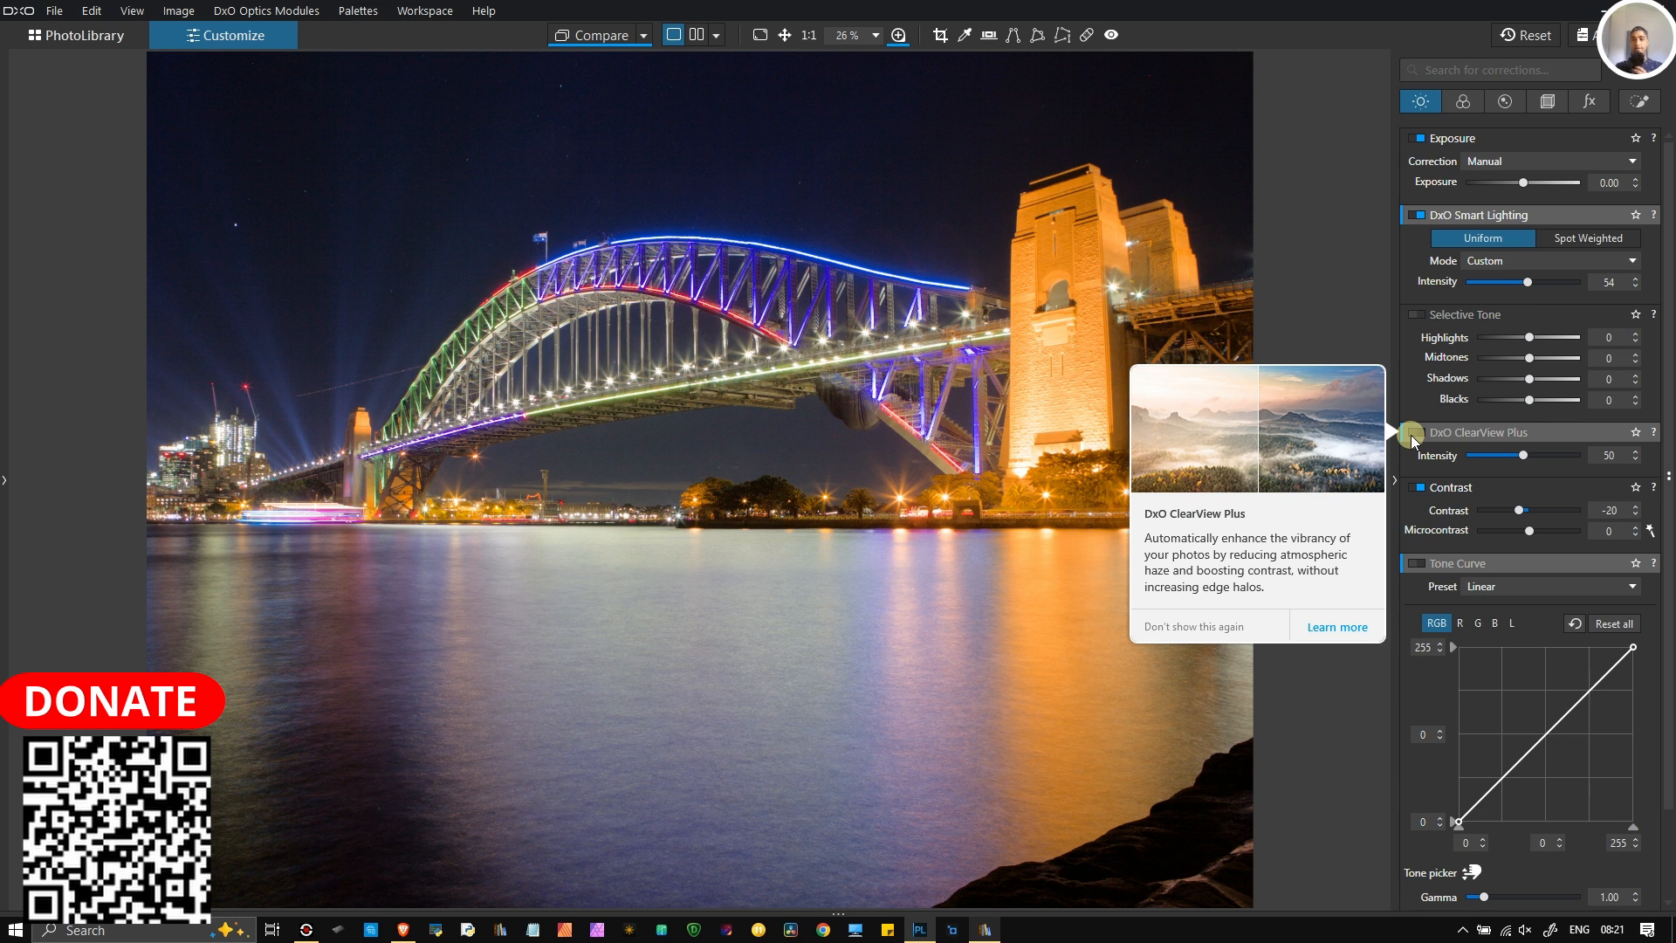
{"action": "left_click", "coordinate": [1411, 434]}
{"action": "left_click", "coordinate": [1410, 435]}
{"action": "left_click", "coordinate": [1411, 435]}
{"action": "left_click", "coordinate": [1411, 435]}
{"action": "scroll", "coordinate": [852, 251], "scroll_direction": "up", "scroll_amount": 1}
{"action": "scroll", "coordinate": [852, 252], "scroll_direction": "up", "scroll_amount": 2}
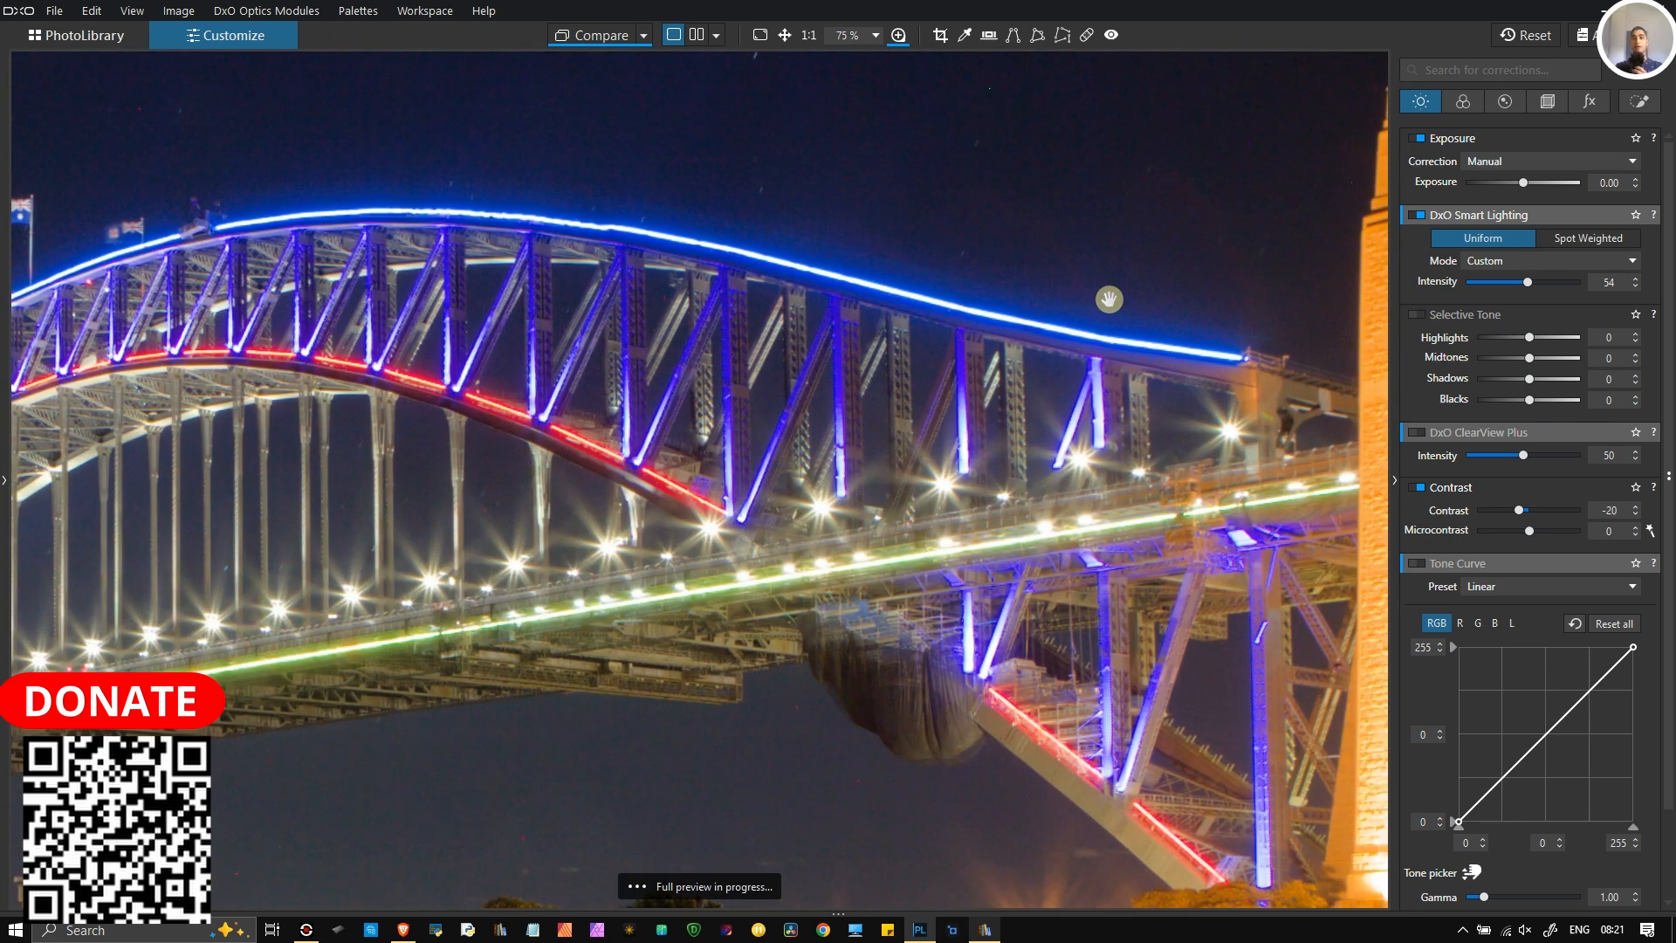
{"action": "left_click", "coordinate": [1416, 432]}
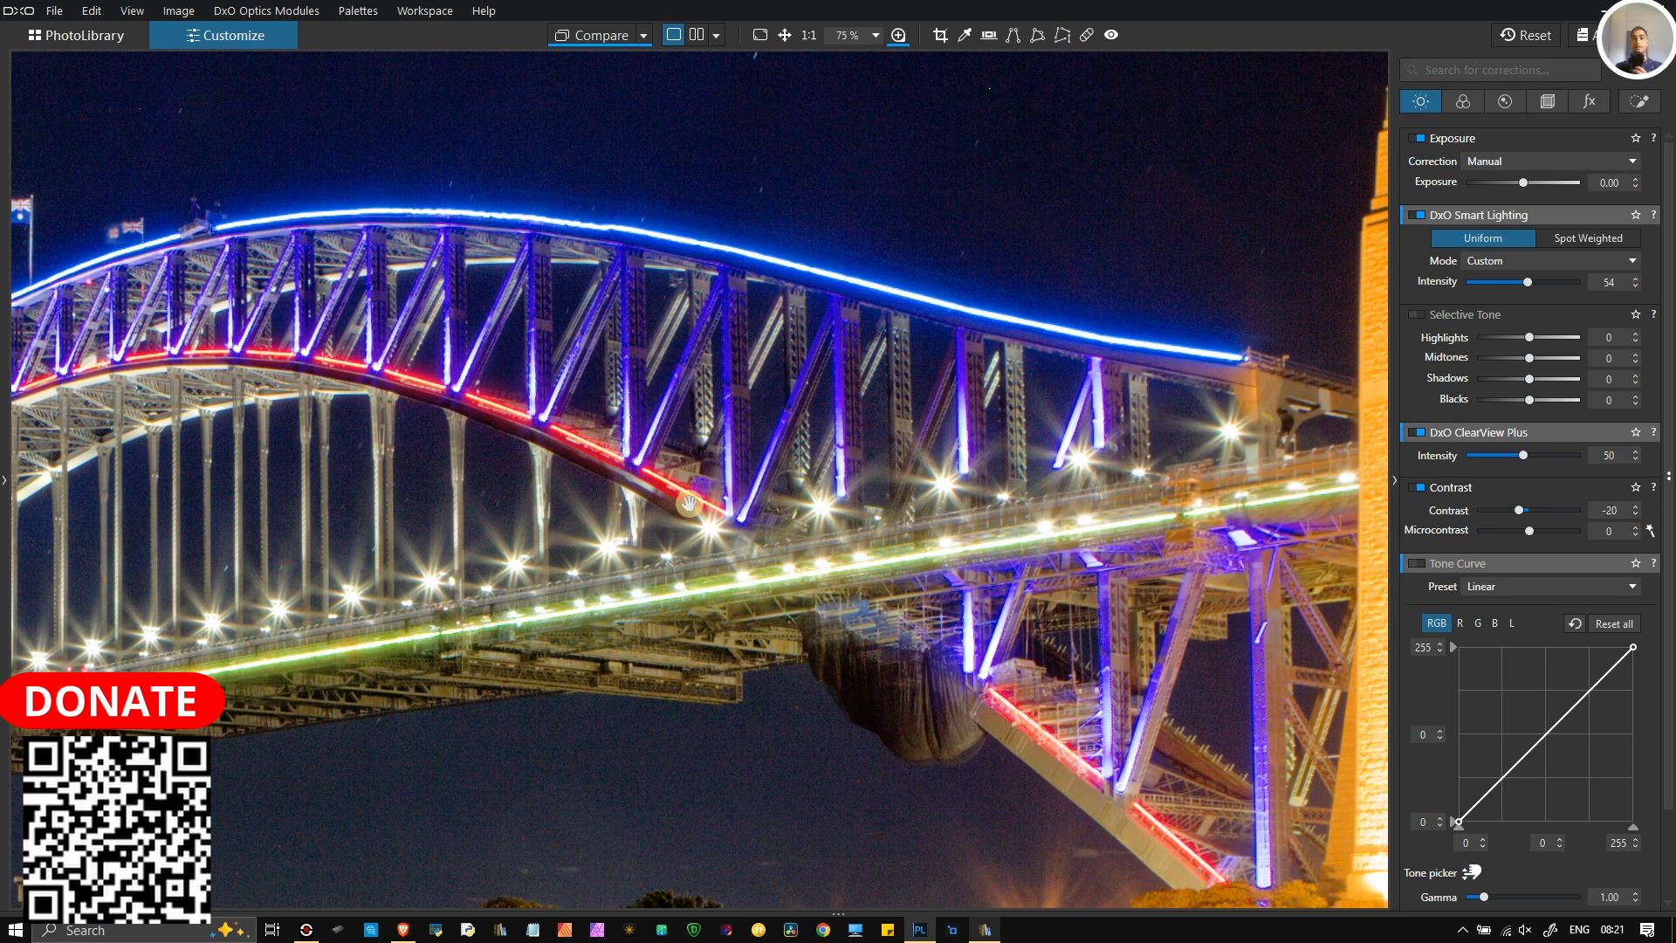
{"action": "scroll", "coordinate": [761, 556], "scroll_direction": "down", "scroll_amount": 3}
{"action": "scroll", "coordinate": [761, 556], "scroll_direction": "down", "scroll_amount": 3}
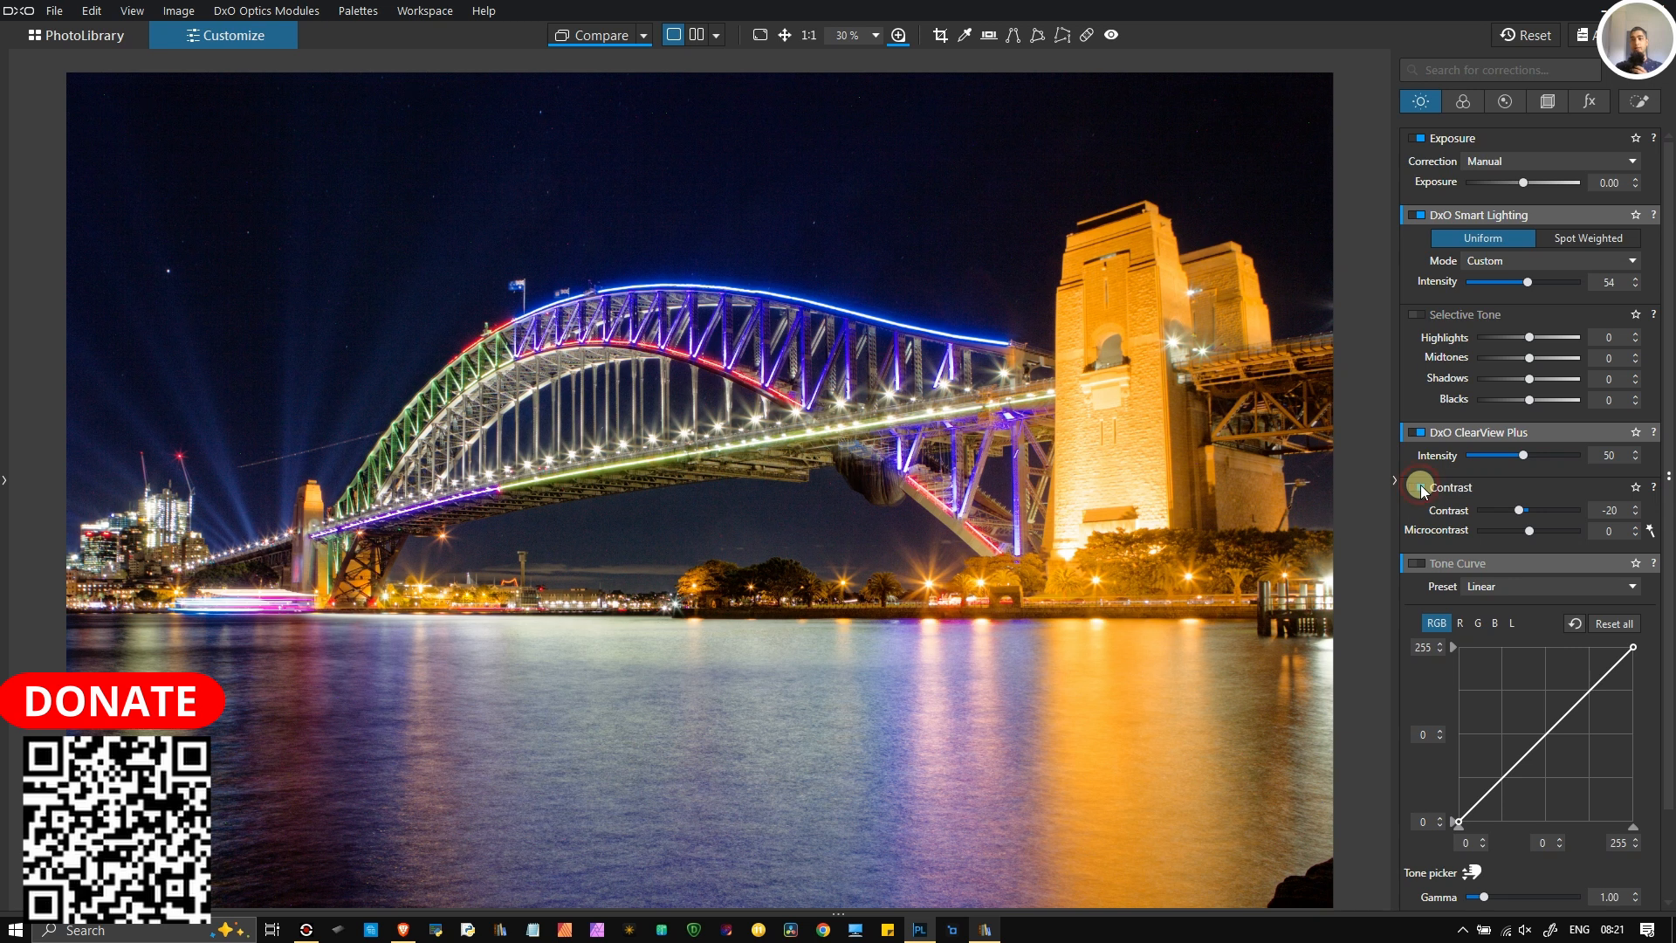
Step: Set Microcontrast to 18 and enable the Tone Curve correction
{"action": "left_click", "coordinate": [1529, 531]}
{"action": "left_click_drag", "start_coordinate": [1533, 531], "coordinate": [1538, 531]}
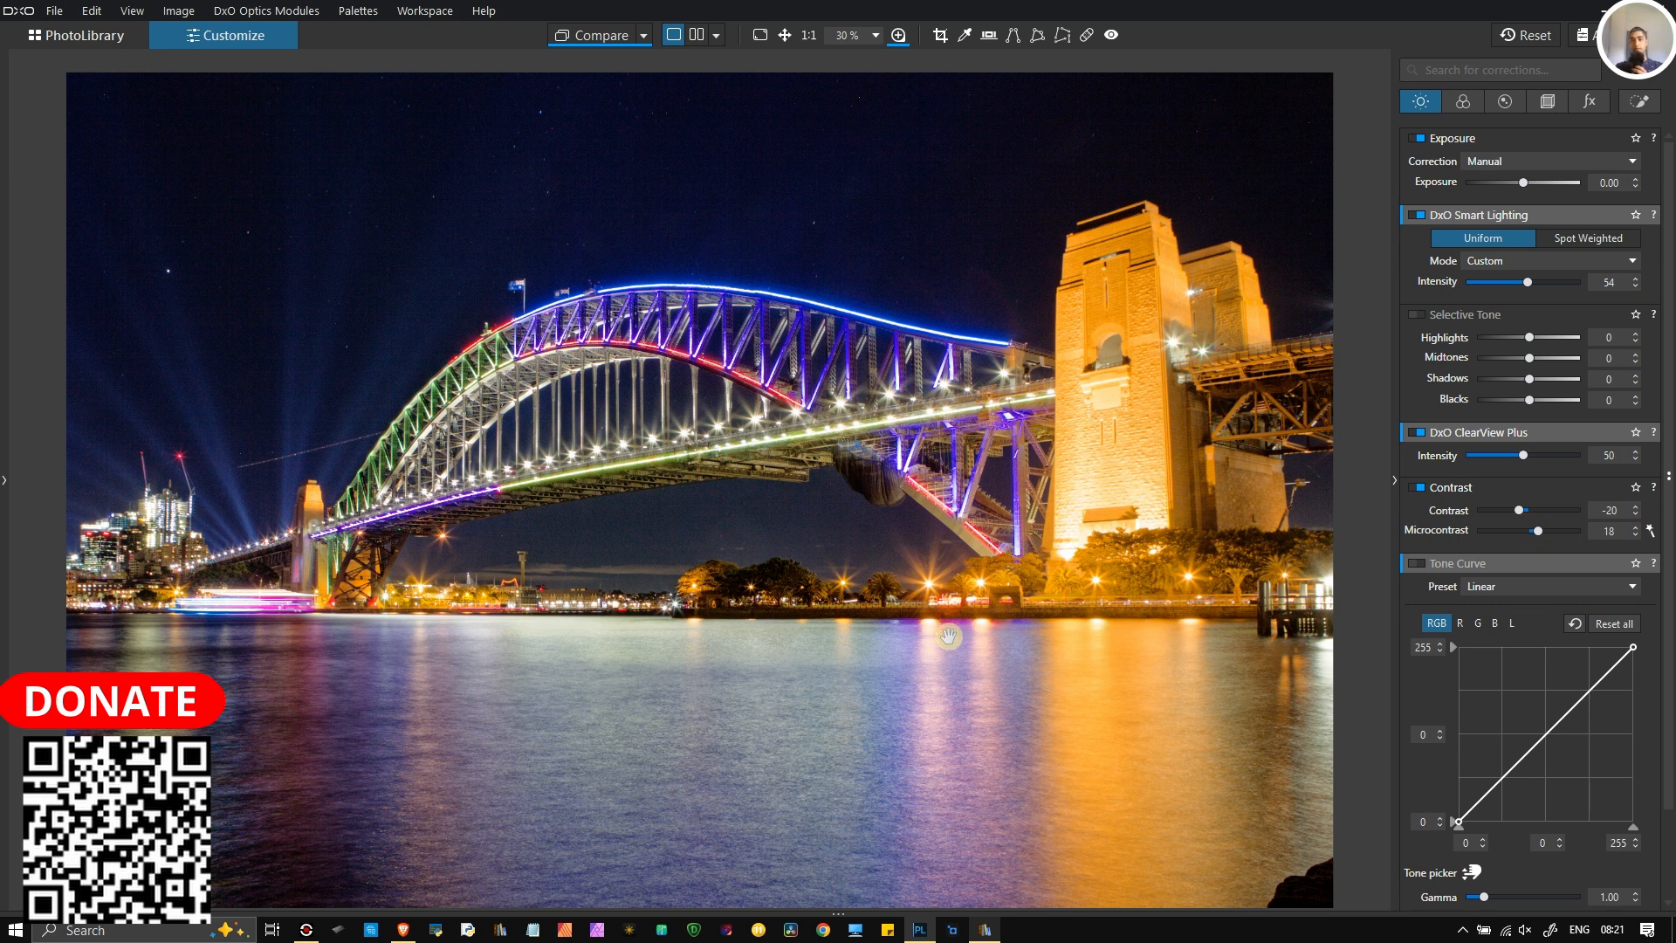
{"action": "left_click", "coordinate": [1418, 567]}
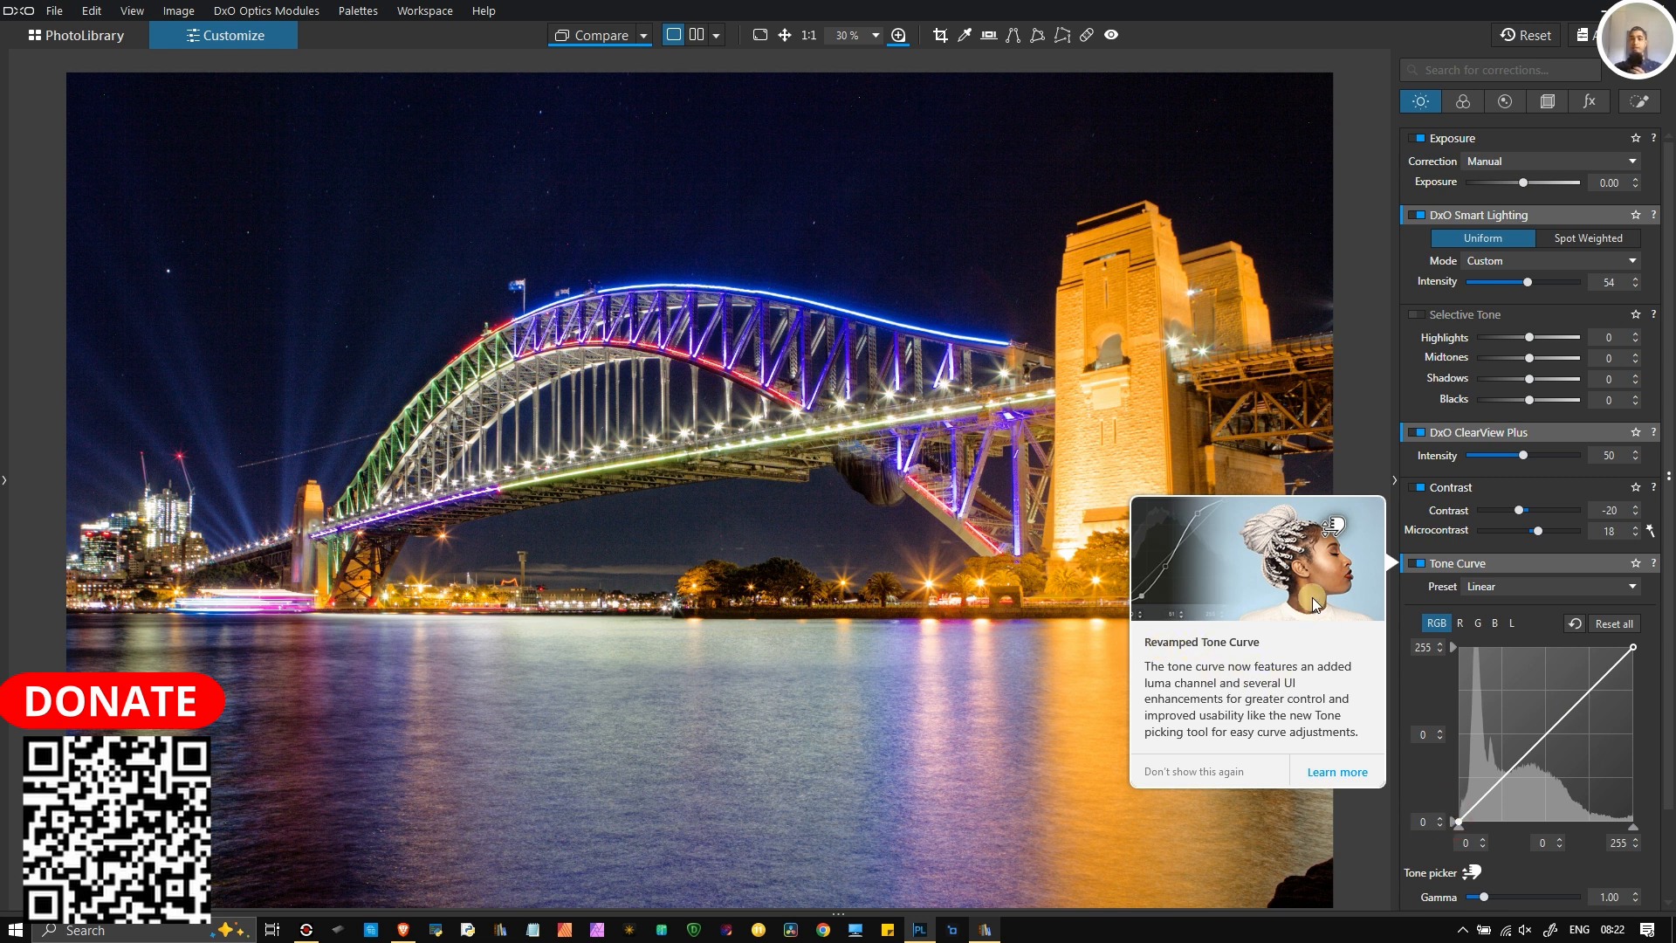
{"action": "left_click", "coordinate": [1201, 699]}
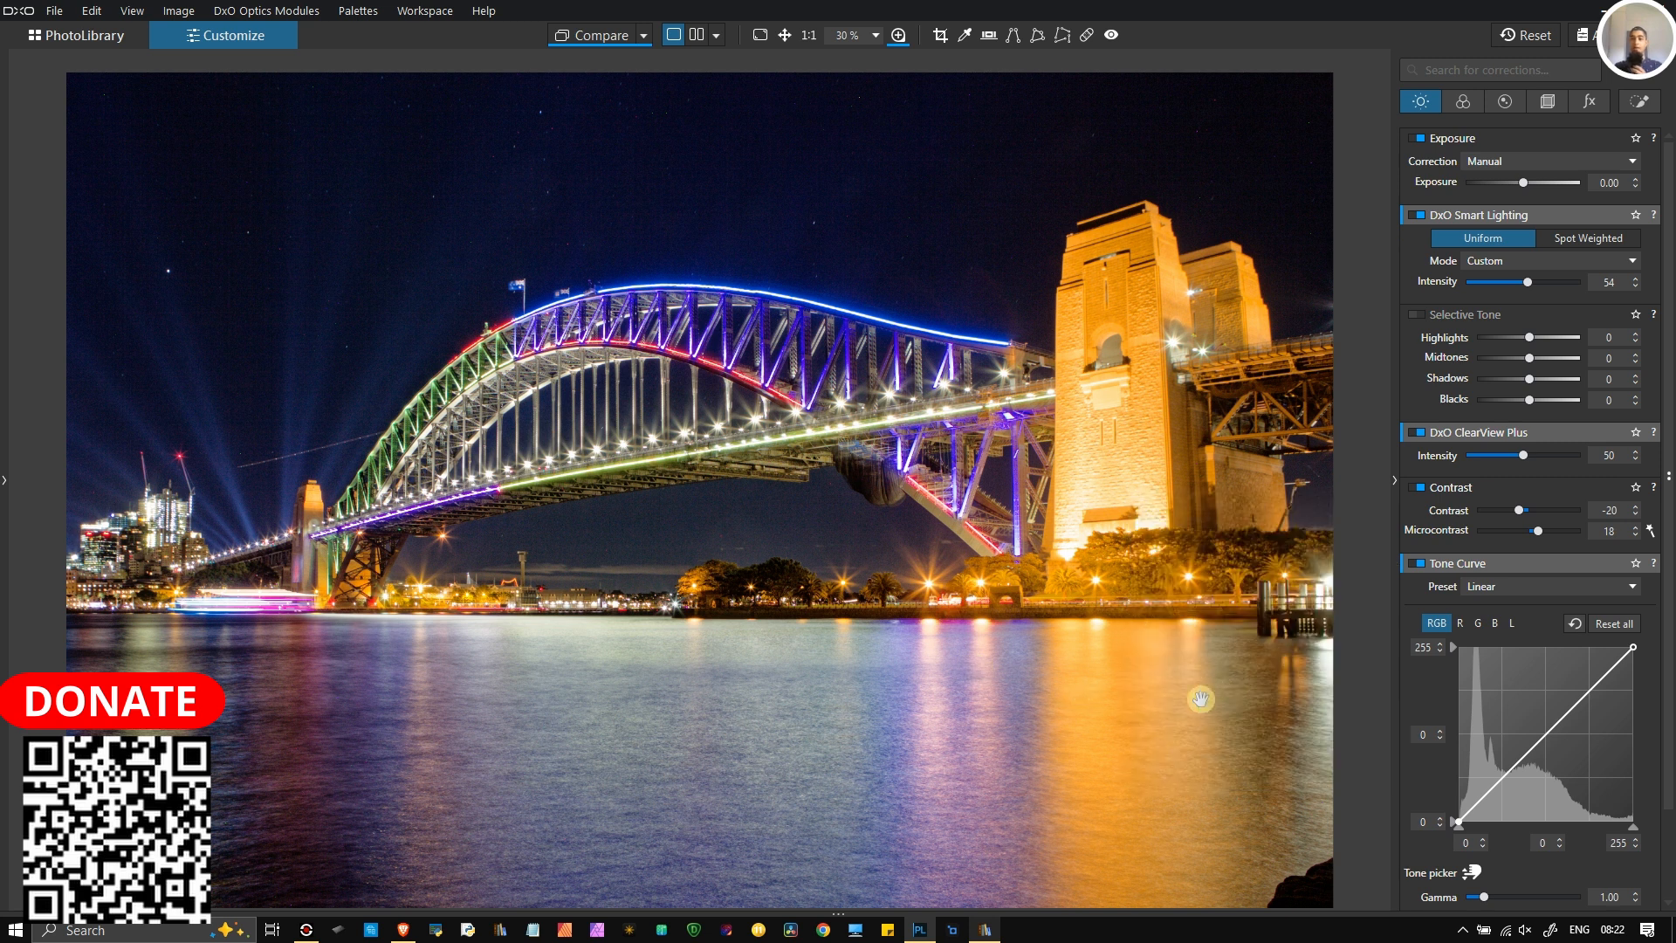
{"action": "mouse_move", "coordinate": [1419, 572]}
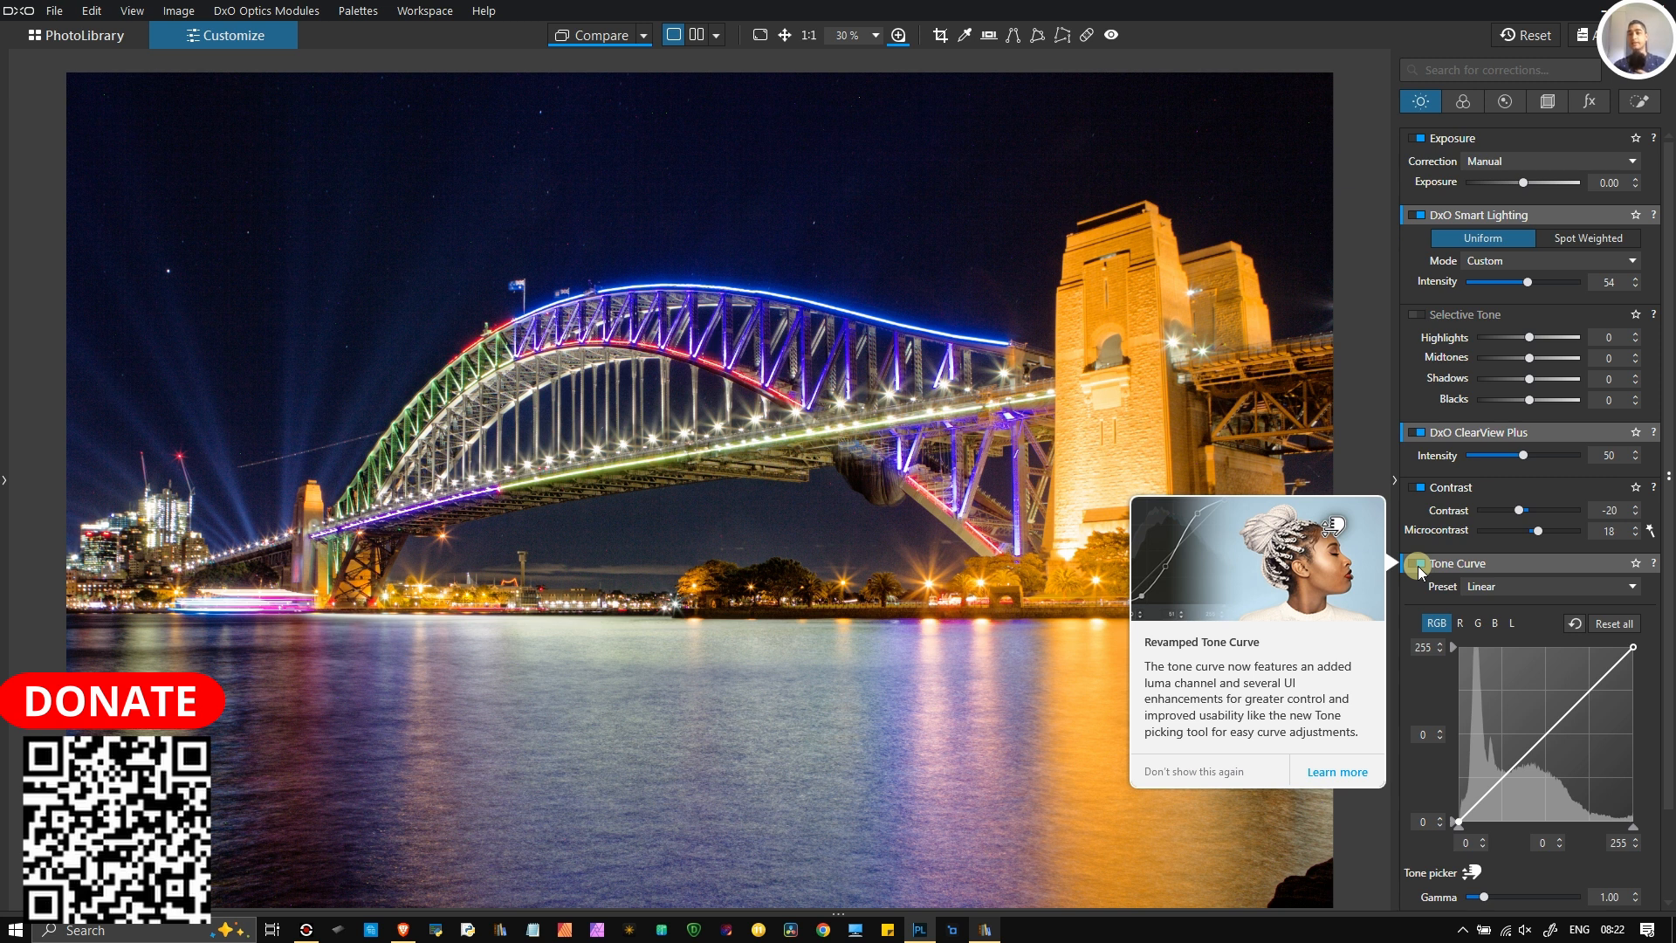
Step: Add curve points with the Tone picker by sampling the dark shoreline rock and the bright water reflection
{"action": "left_click", "coordinate": [1466, 866]}
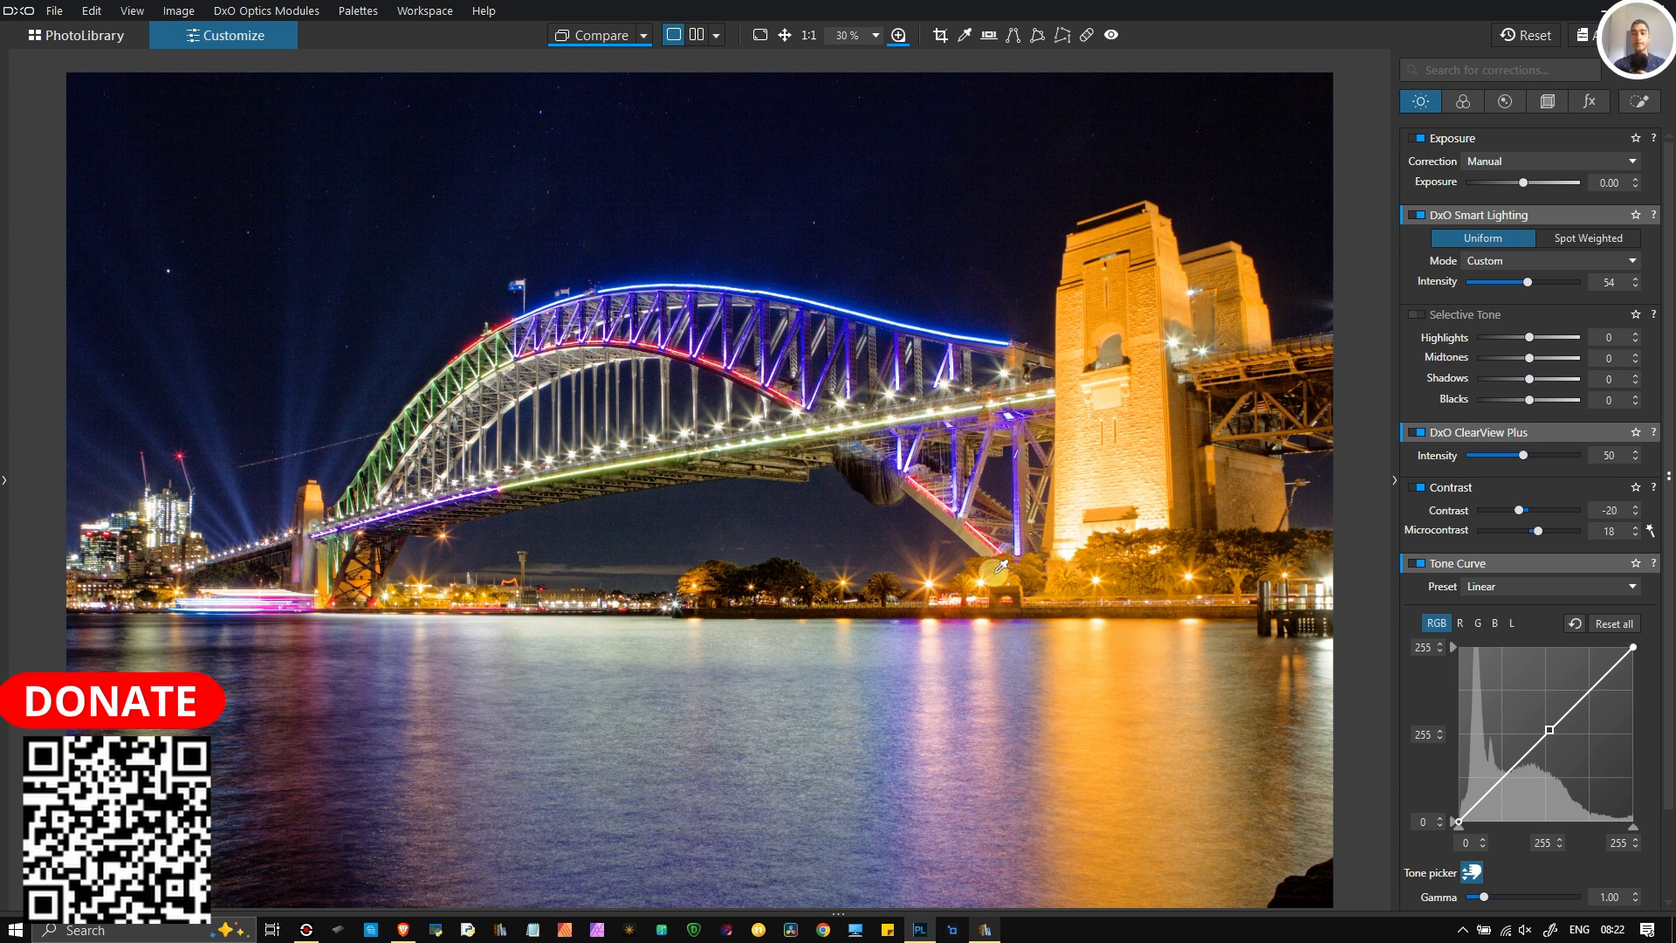
{"action": "left_click", "coordinate": [1304, 889]}
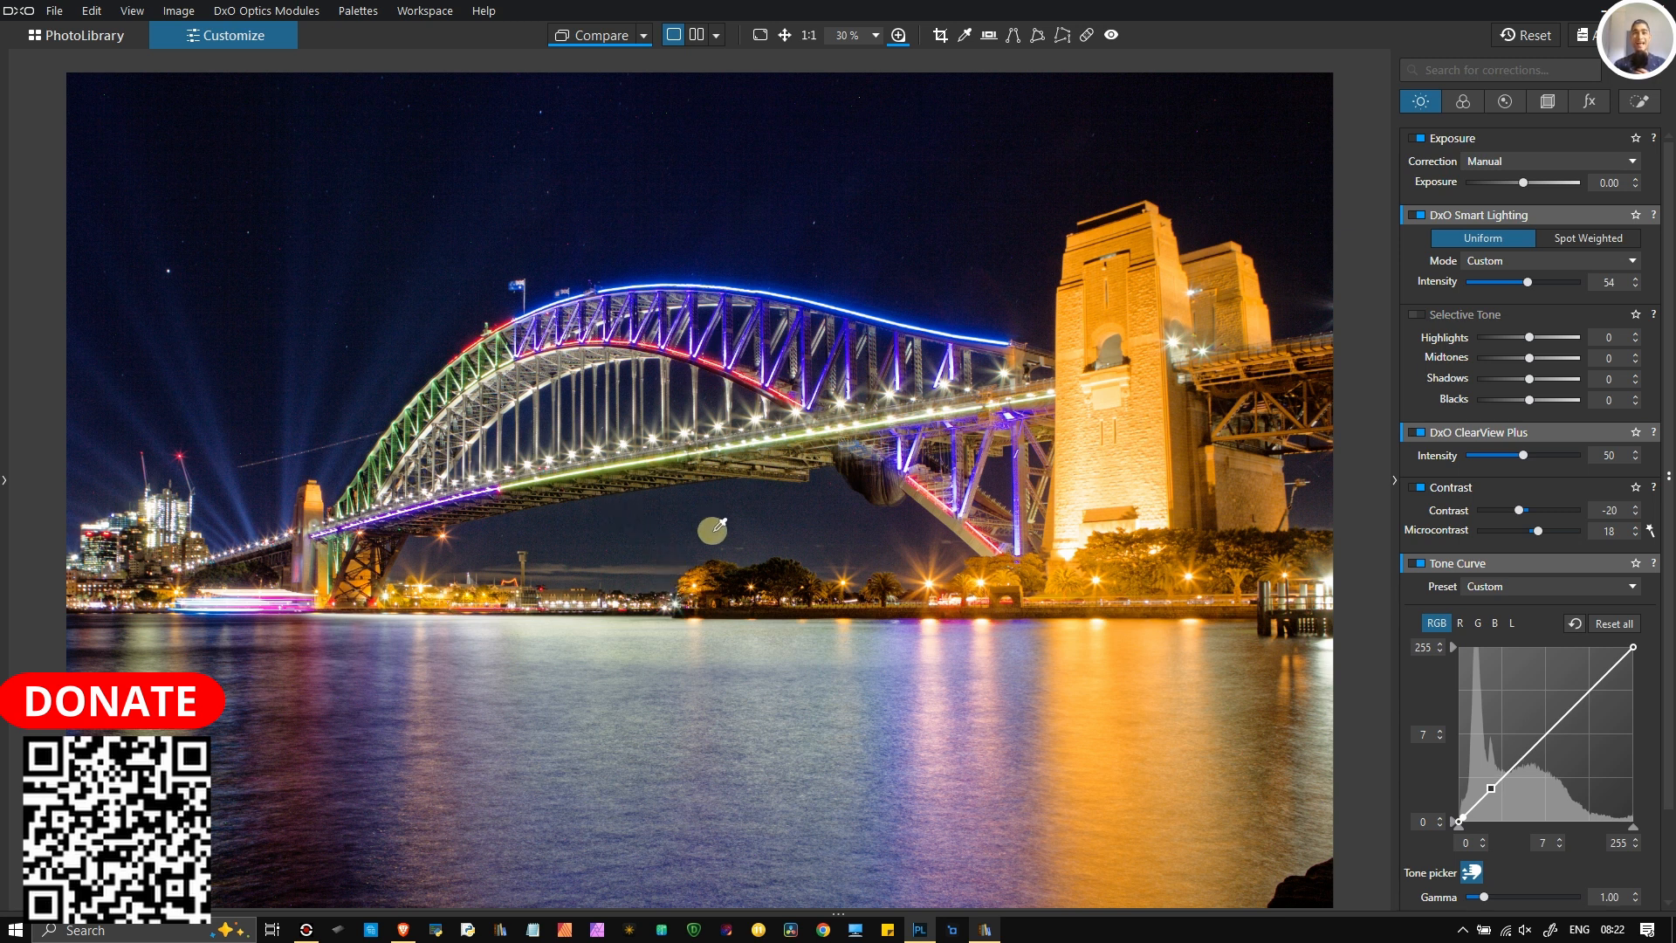
{"action": "left_click", "coordinate": [938, 642]}
Step: Shape the RGB tone curve with black output 13, a darkened shadow point, a point at 75/74 and white output 246
{"action": "left_click_drag", "start_coordinate": [1461, 819], "coordinate": [1456, 814]}
{"action": "left_click", "coordinate": [1479, 802]}
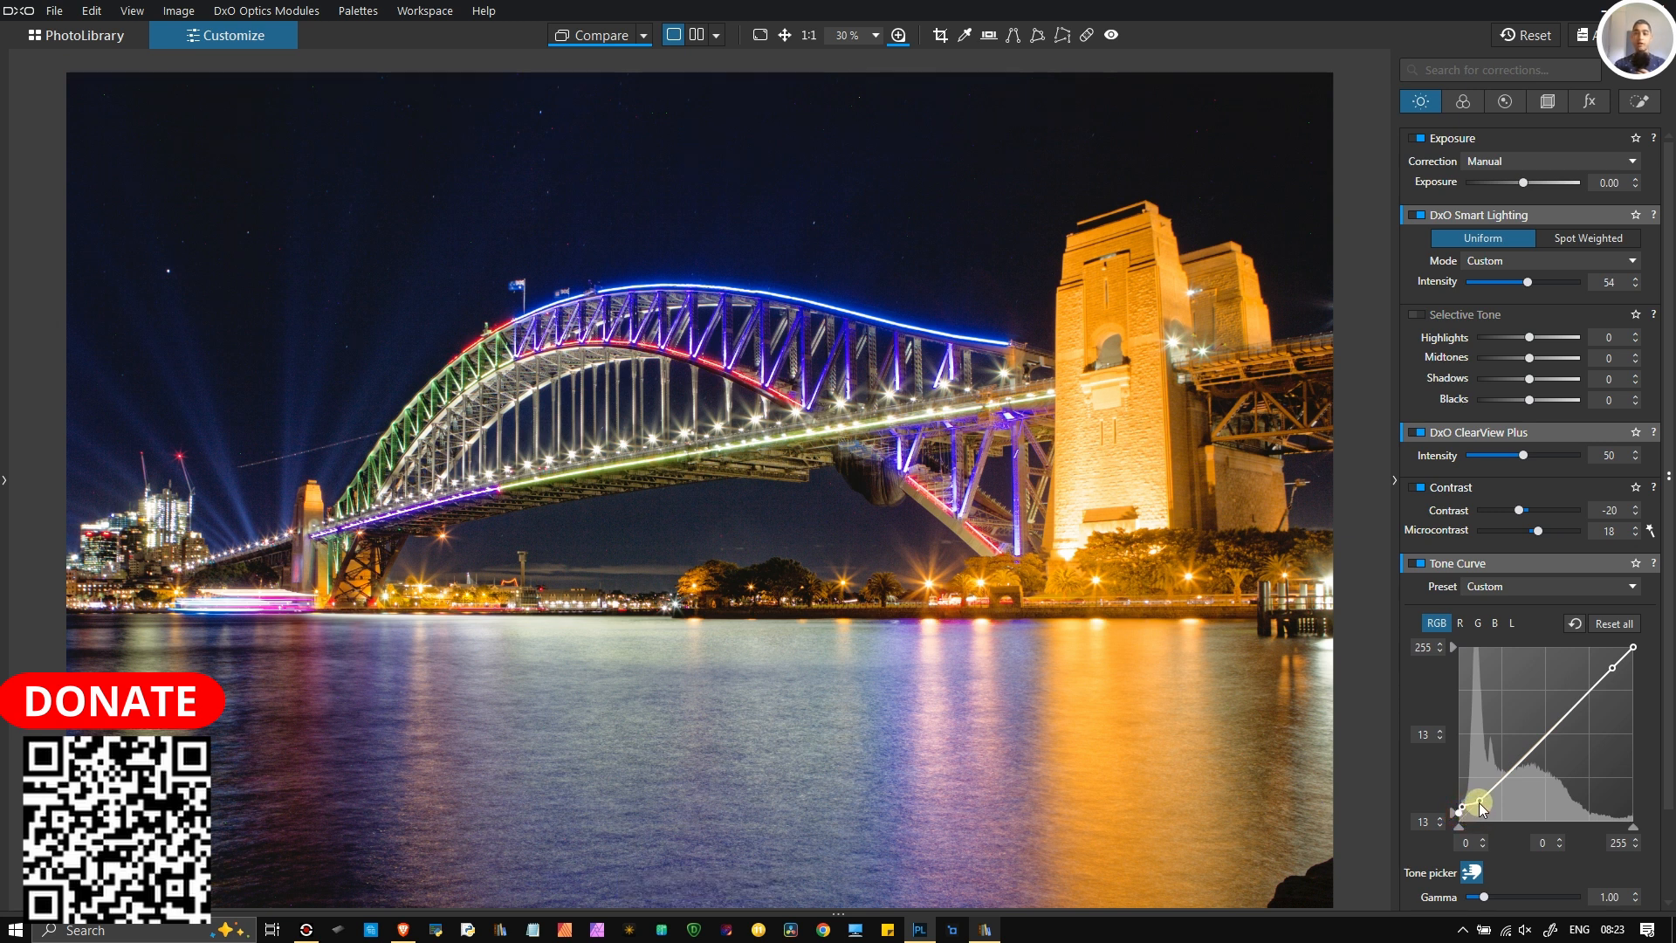
{"action": "left_click_drag", "start_coordinate": [1479, 799], "coordinate": [1509, 771]}
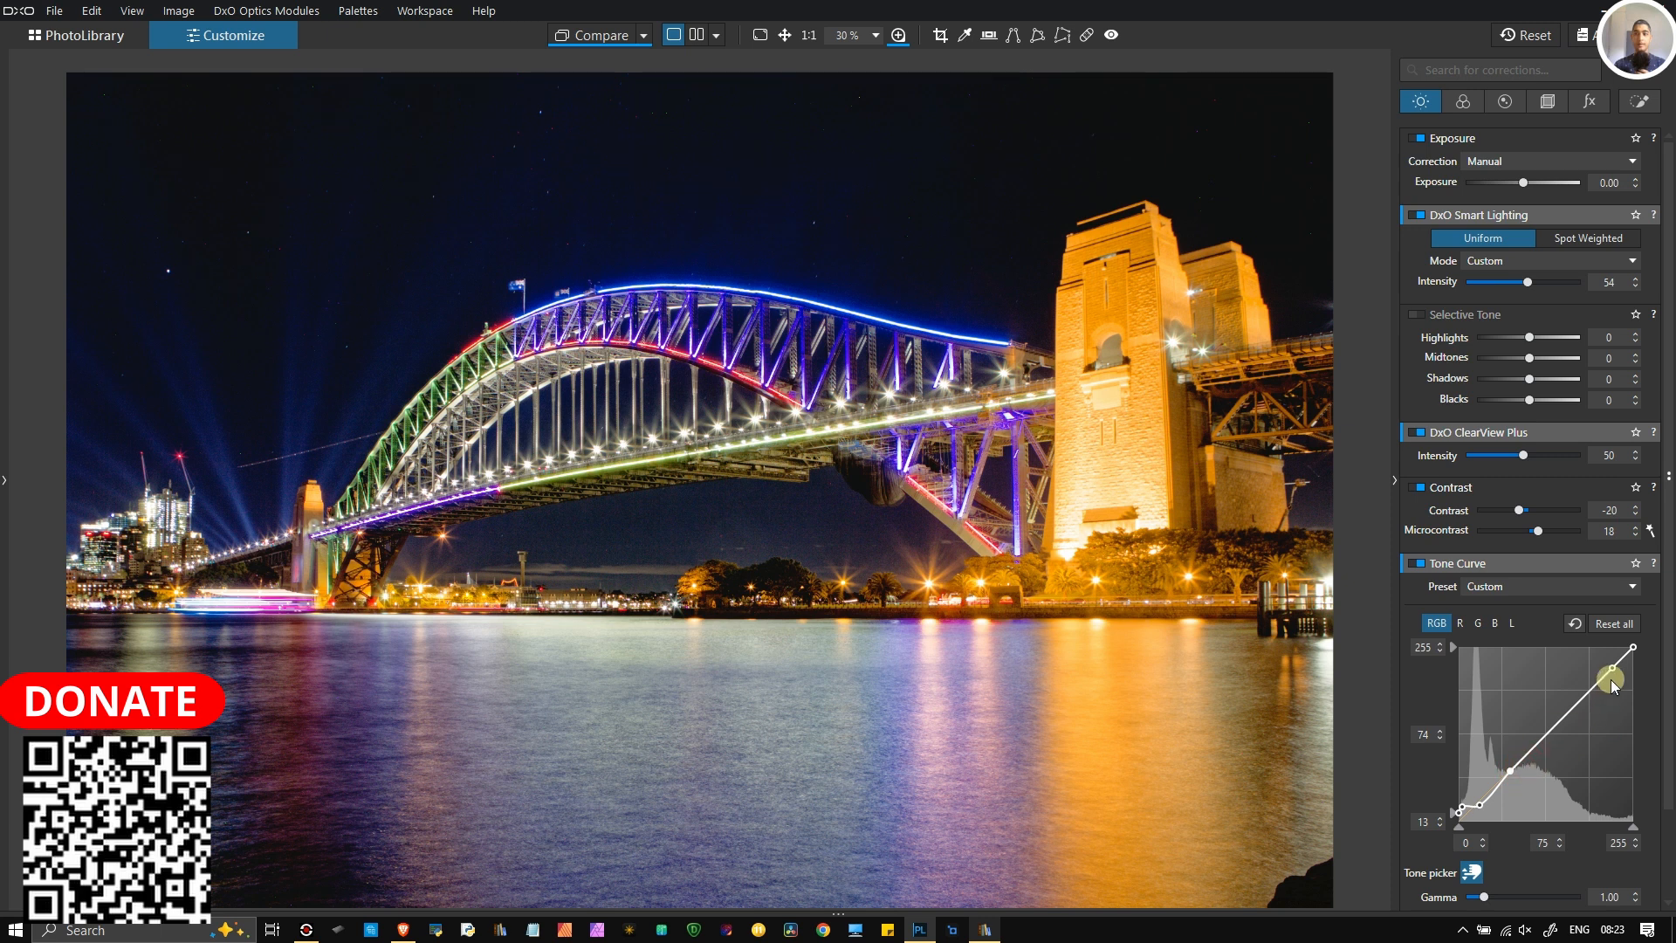
{"action": "left_click_drag", "start_coordinate": [1632, 651], "coordinate": [1634, 655]}
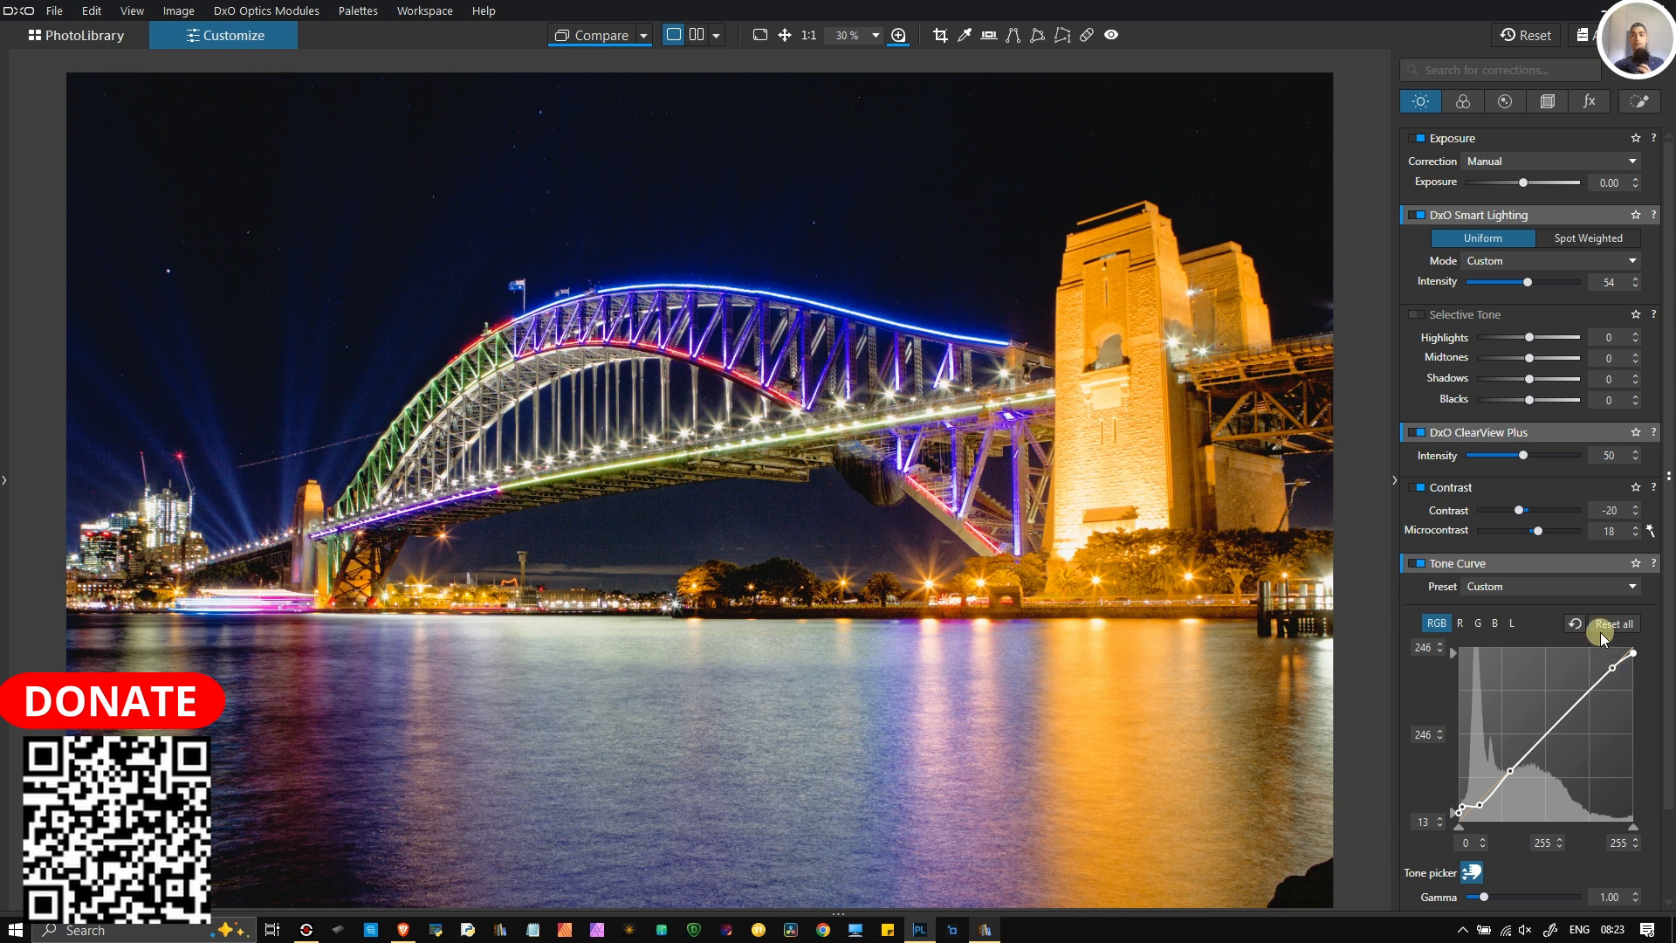
Step: Compare the whole bridge photo with and without the custom Tone Curve
{"action": "left_click", "coordinate": [1413, 565]}
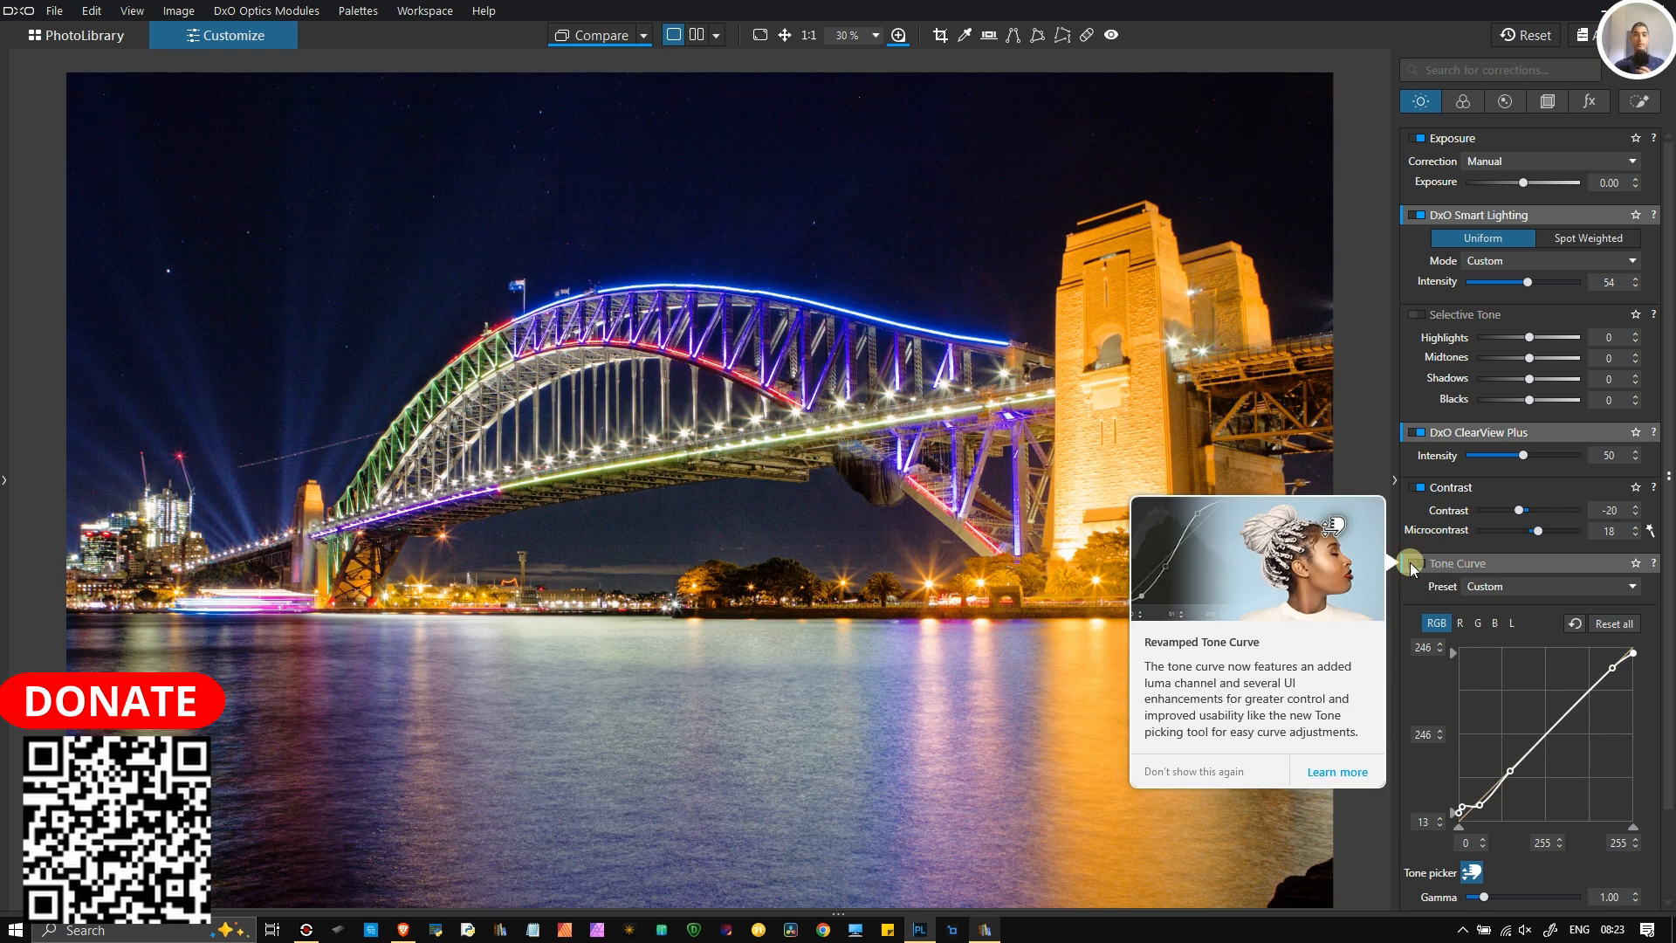
{"action": "left_click", "coordinate": [1414, 565]}
{"action": "left_click", "coordinate": [1413, 565]}
{"action": "left_click", "coordinate": [1413, 565]}
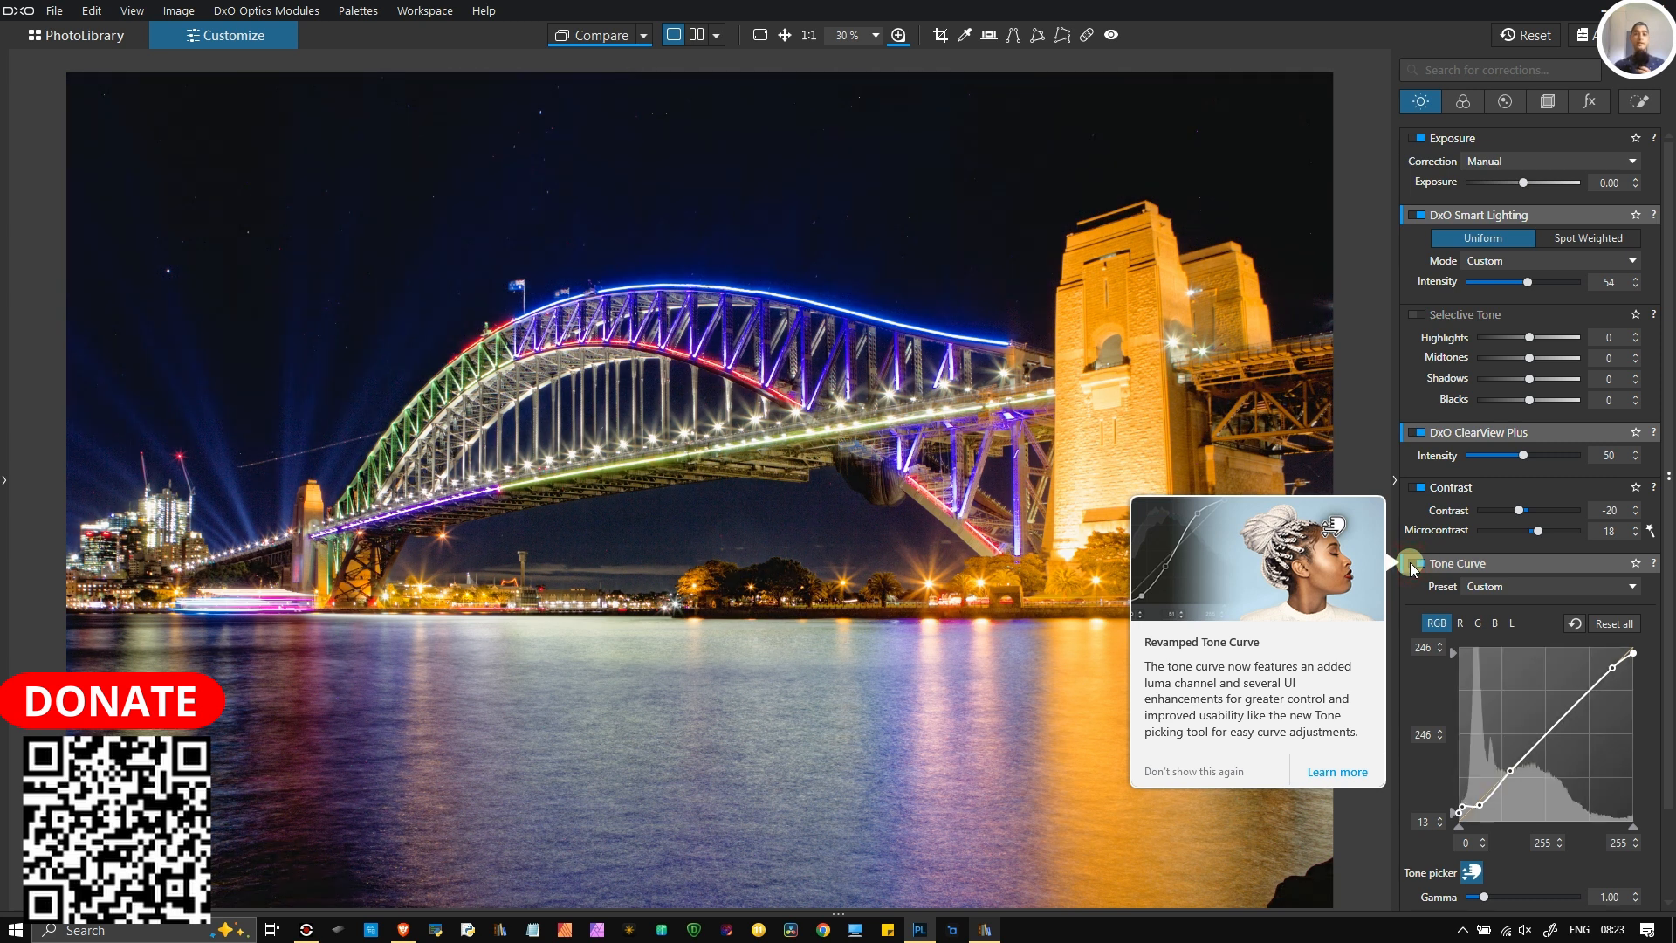
{"action": "left_click", "coordinate": [1414, 565]}
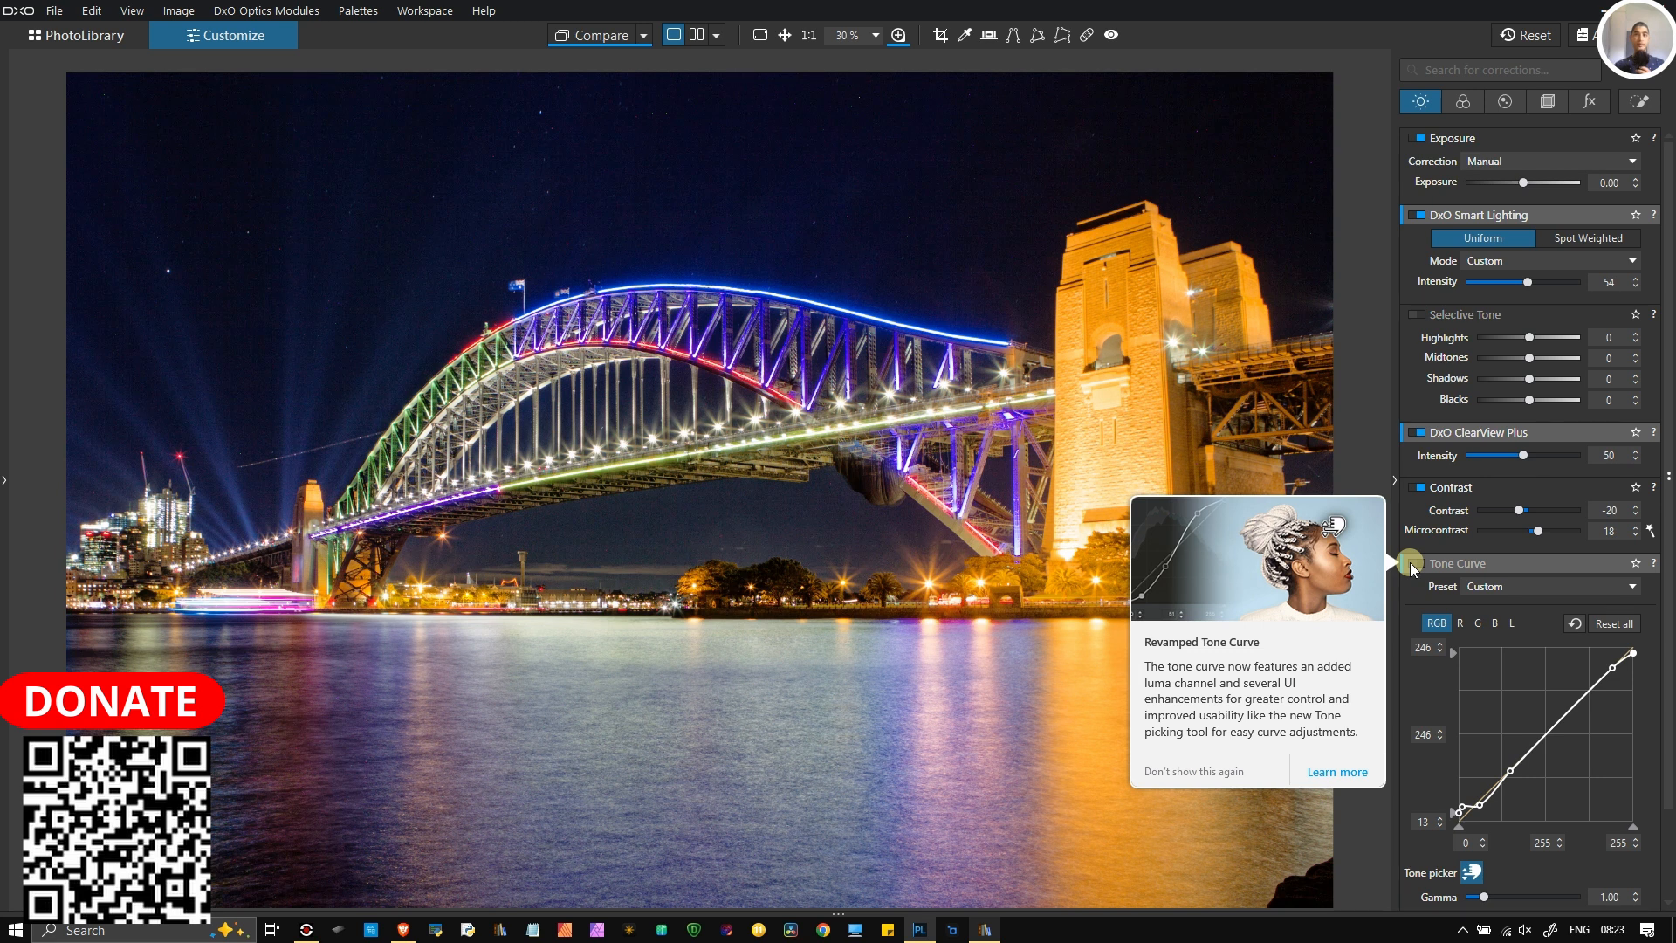
{"action": "left_click", "coordinate": [1414, 565]}
{"action": "left_click", "coordinate": [1413, 565]}
Step: Examine the Tone Curve's effect on the bridge arch and night sky in close-up by switching the correction on and off
{"action": "scroll", "coordinate": [375, 428], "scroll_direction": "up", "scroll_amount": 3}
{"action": "scroll", "coordinate": [396, 401], "scroll_direction": "up", "scroll_amount": 2}
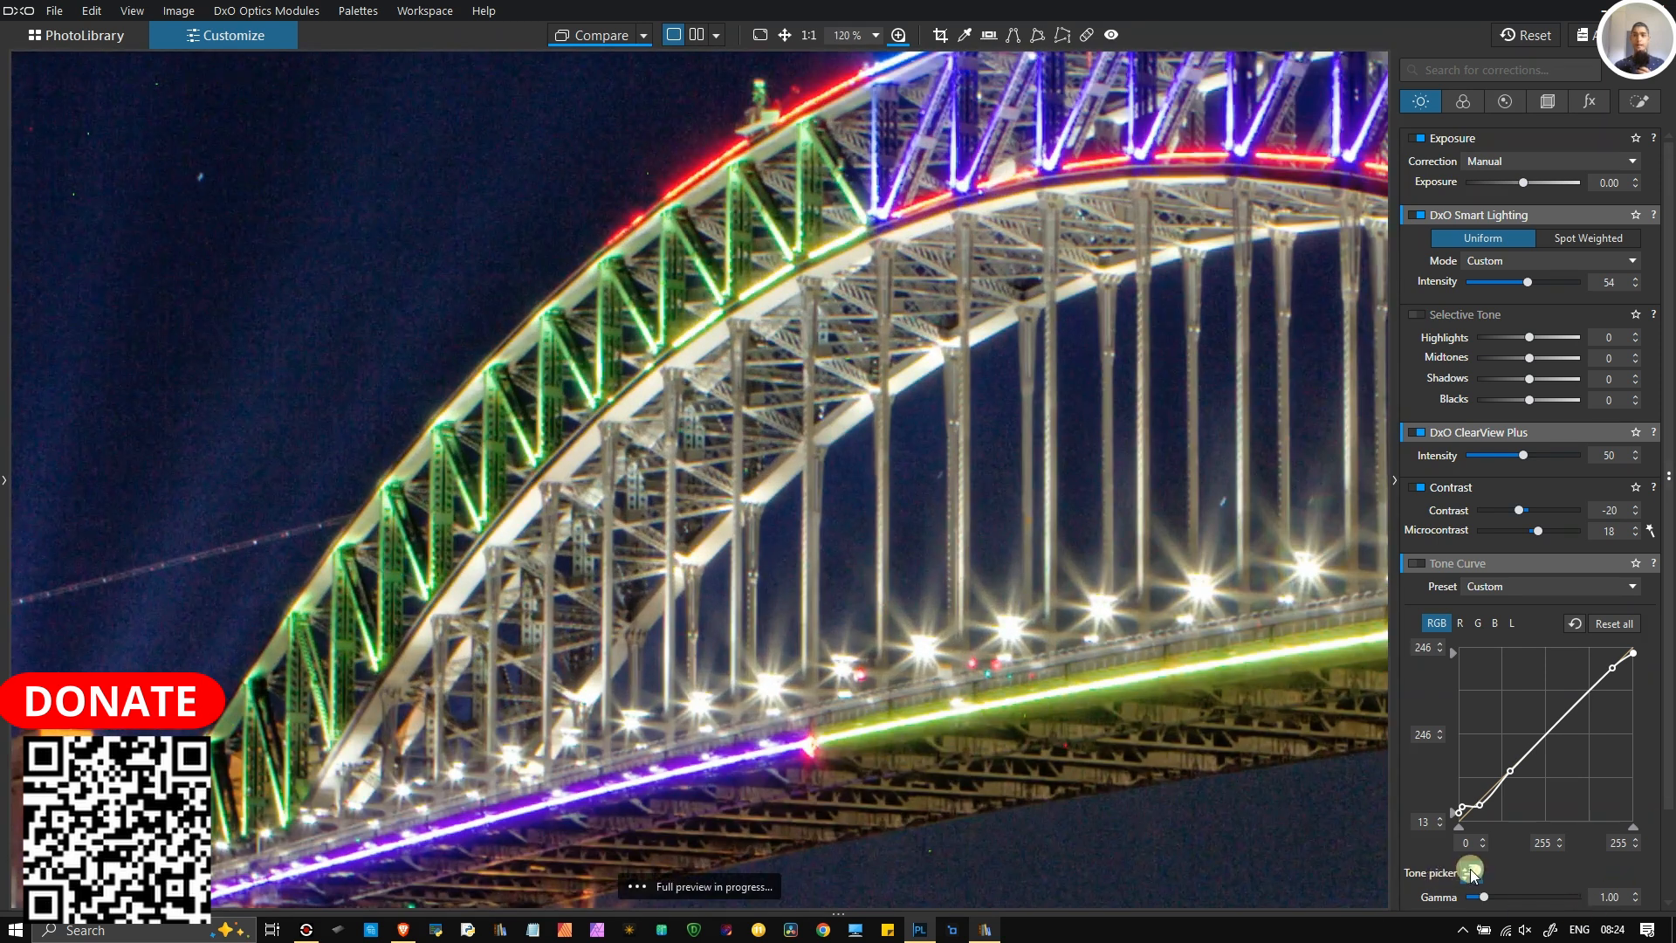
{"action": "left_click", "coordinate": [1428, 563]}
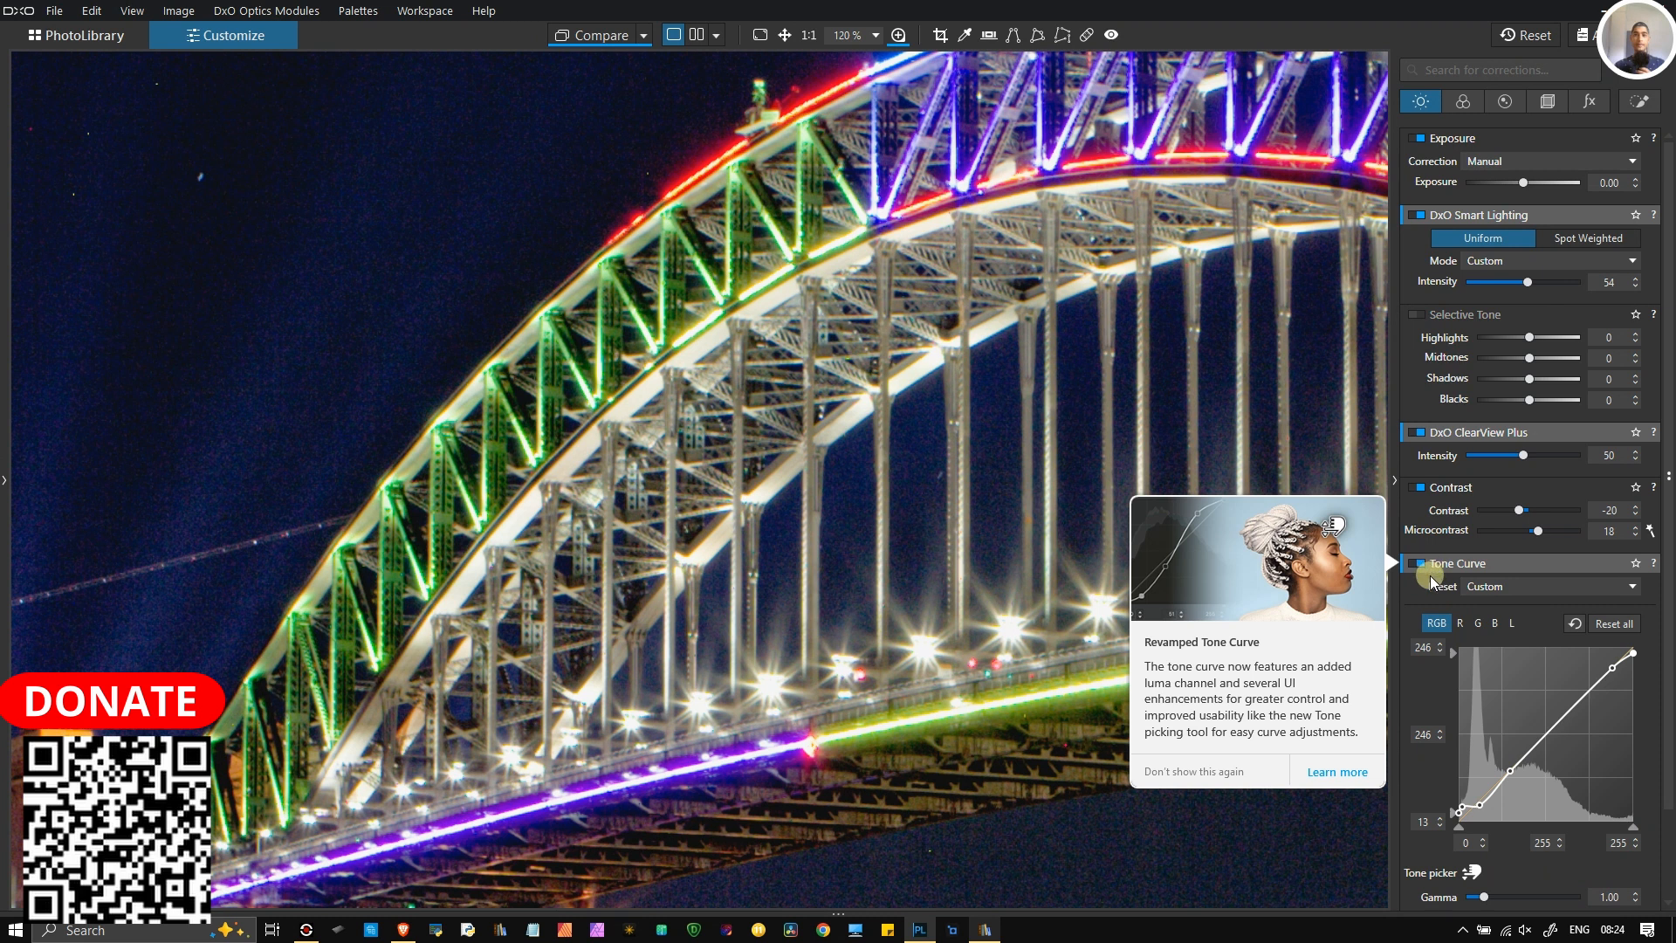
{"action": "left_click", "coordinate": [1414, 567]}
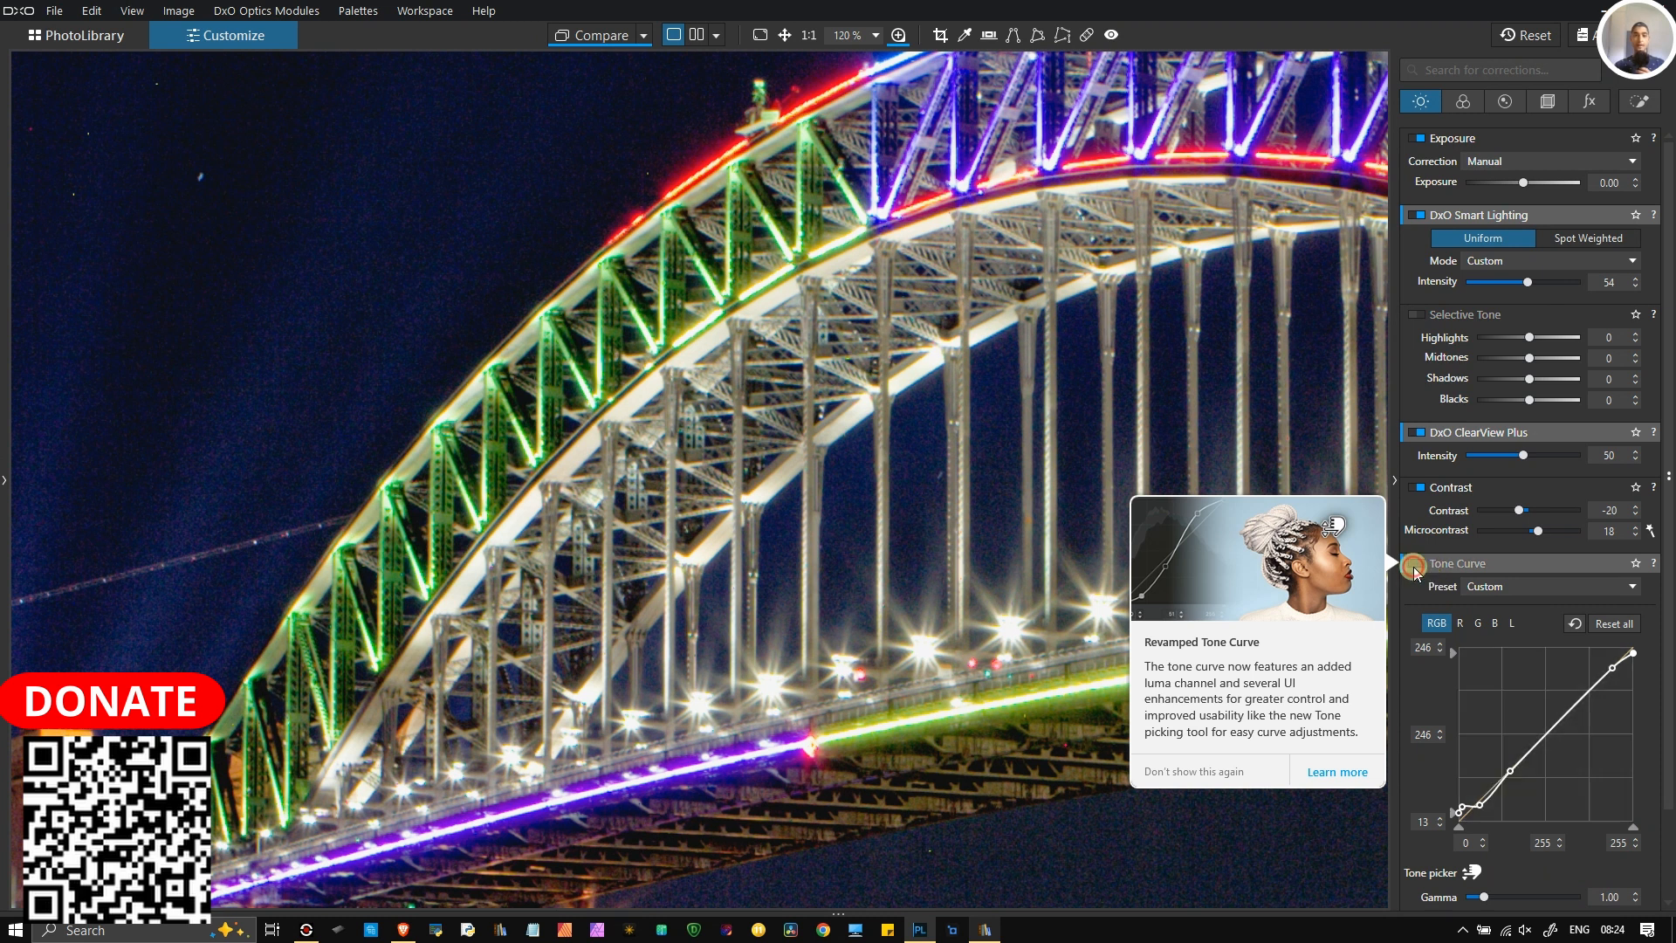
{"action": "left_click", "coordinate": [1415, 567]}
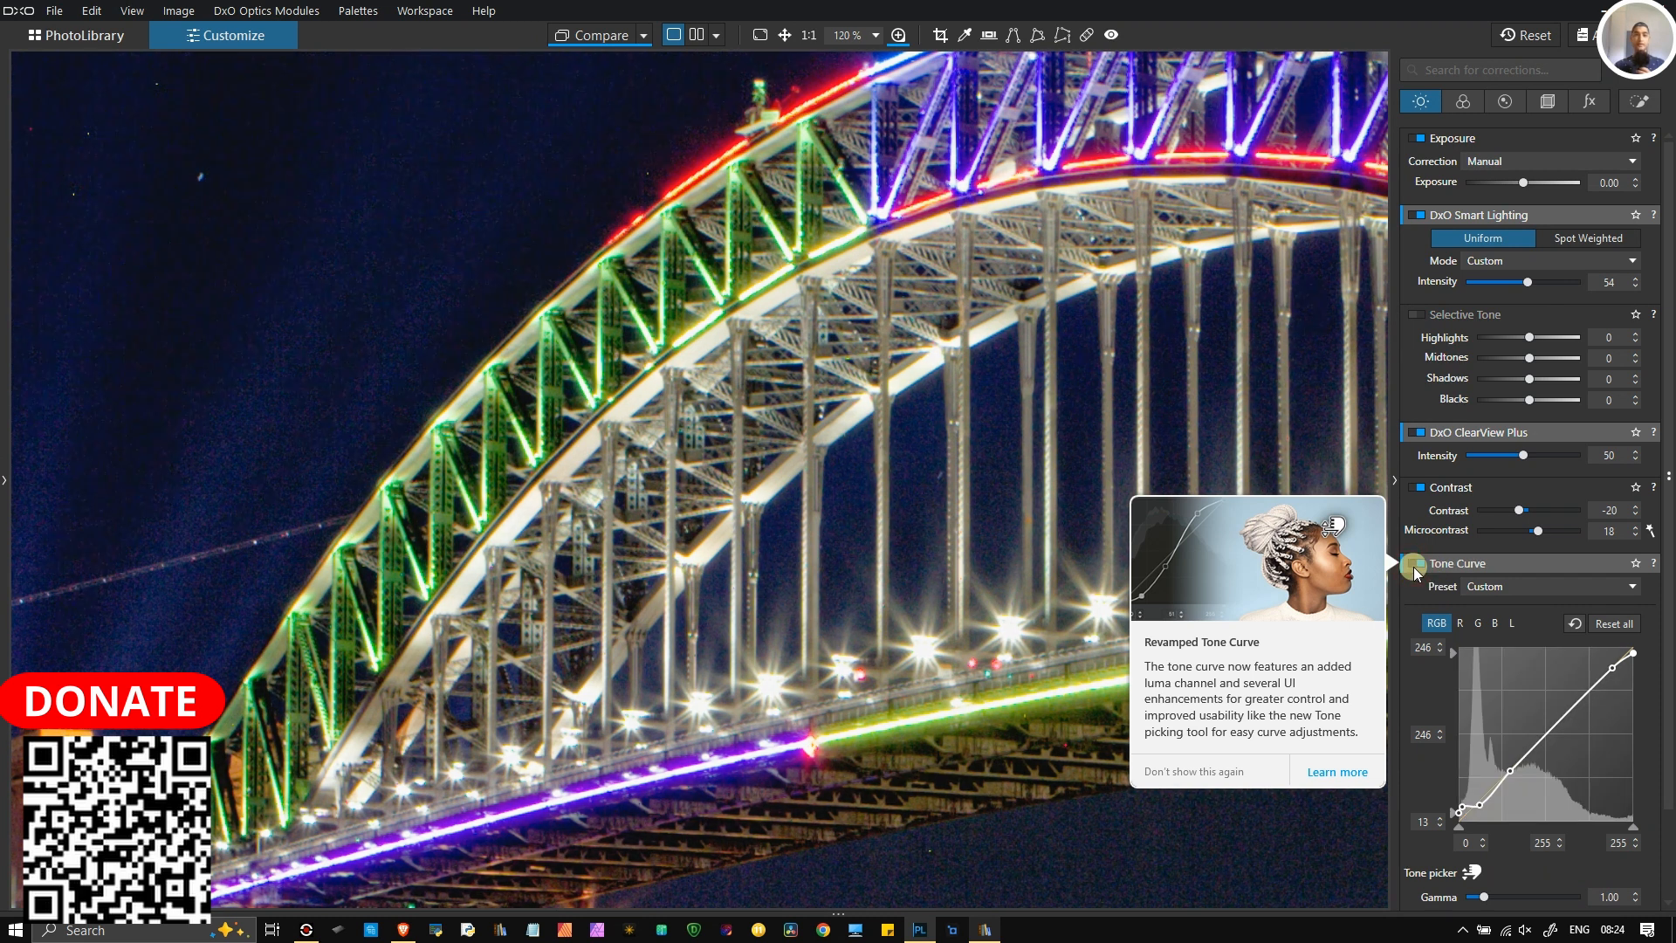
{"action": "left_click", "coordinate": [1414, 568]}
{"action": "left_click", "coordinate": [1414, 567]}
{"action": "left_click", "coordinate": [1414, 568]}
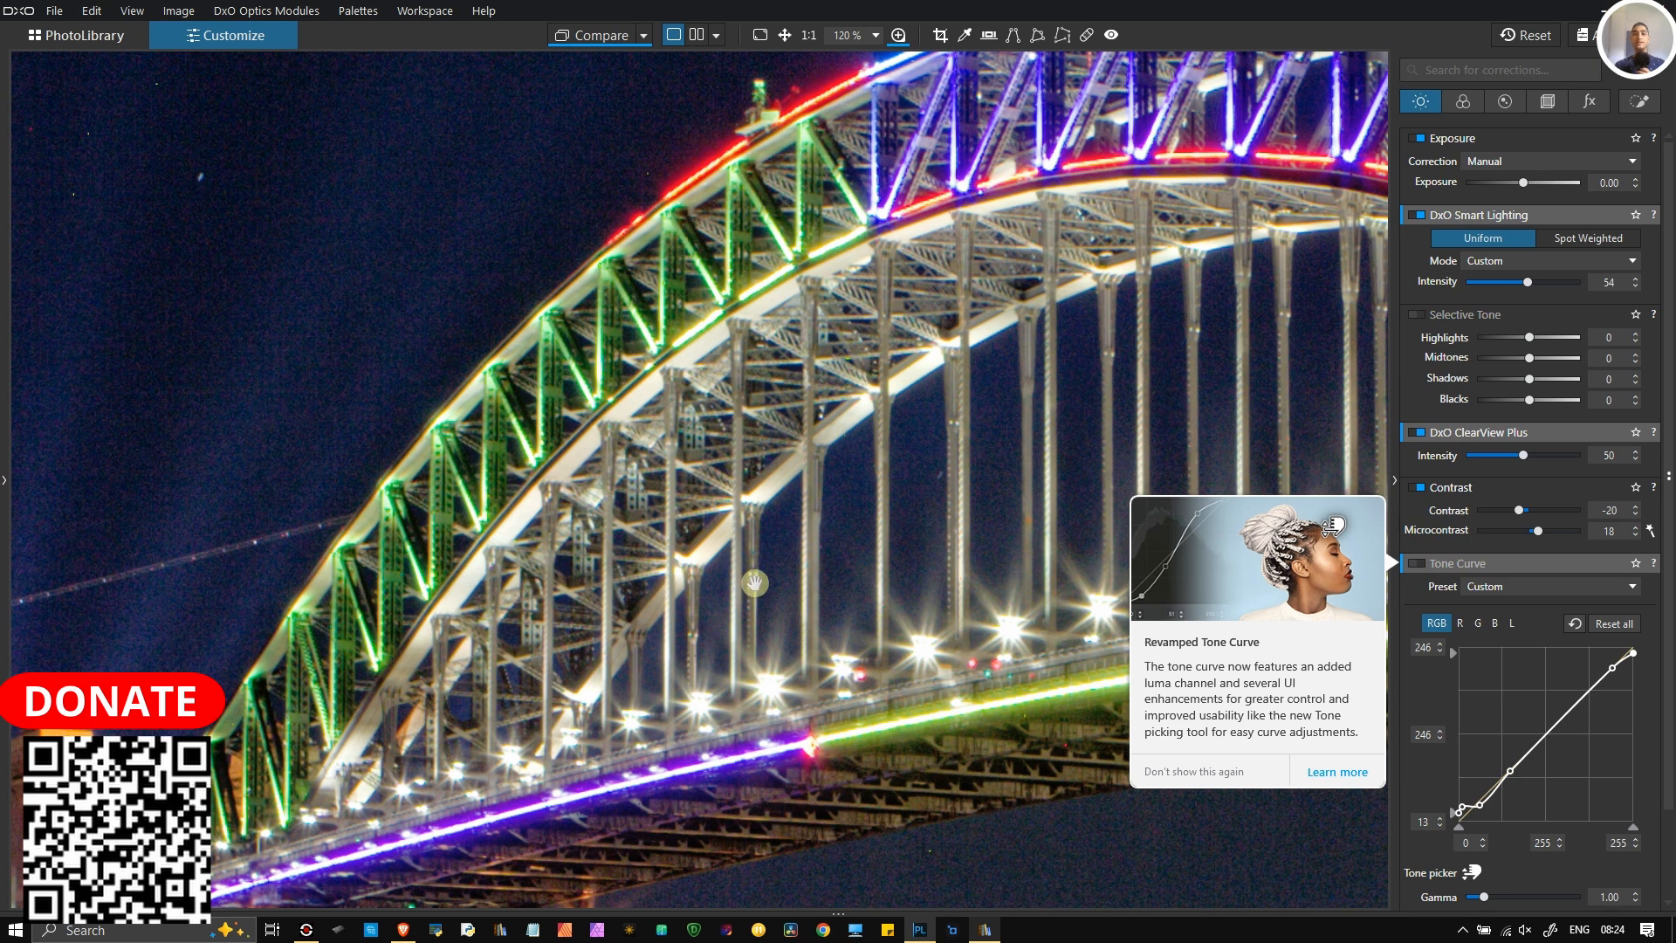
Step: Recheck the Tone Curve's effect on the full bridge view and leave the correction disabled
{"action": "scroll", "coordinate": [794, 478], "scroll_direction": "down", "scroll_amount": 4}
{"action": "scroll", "coordinate": [811, 494], "scroll_direction": "down", "scroll_amount": 1}
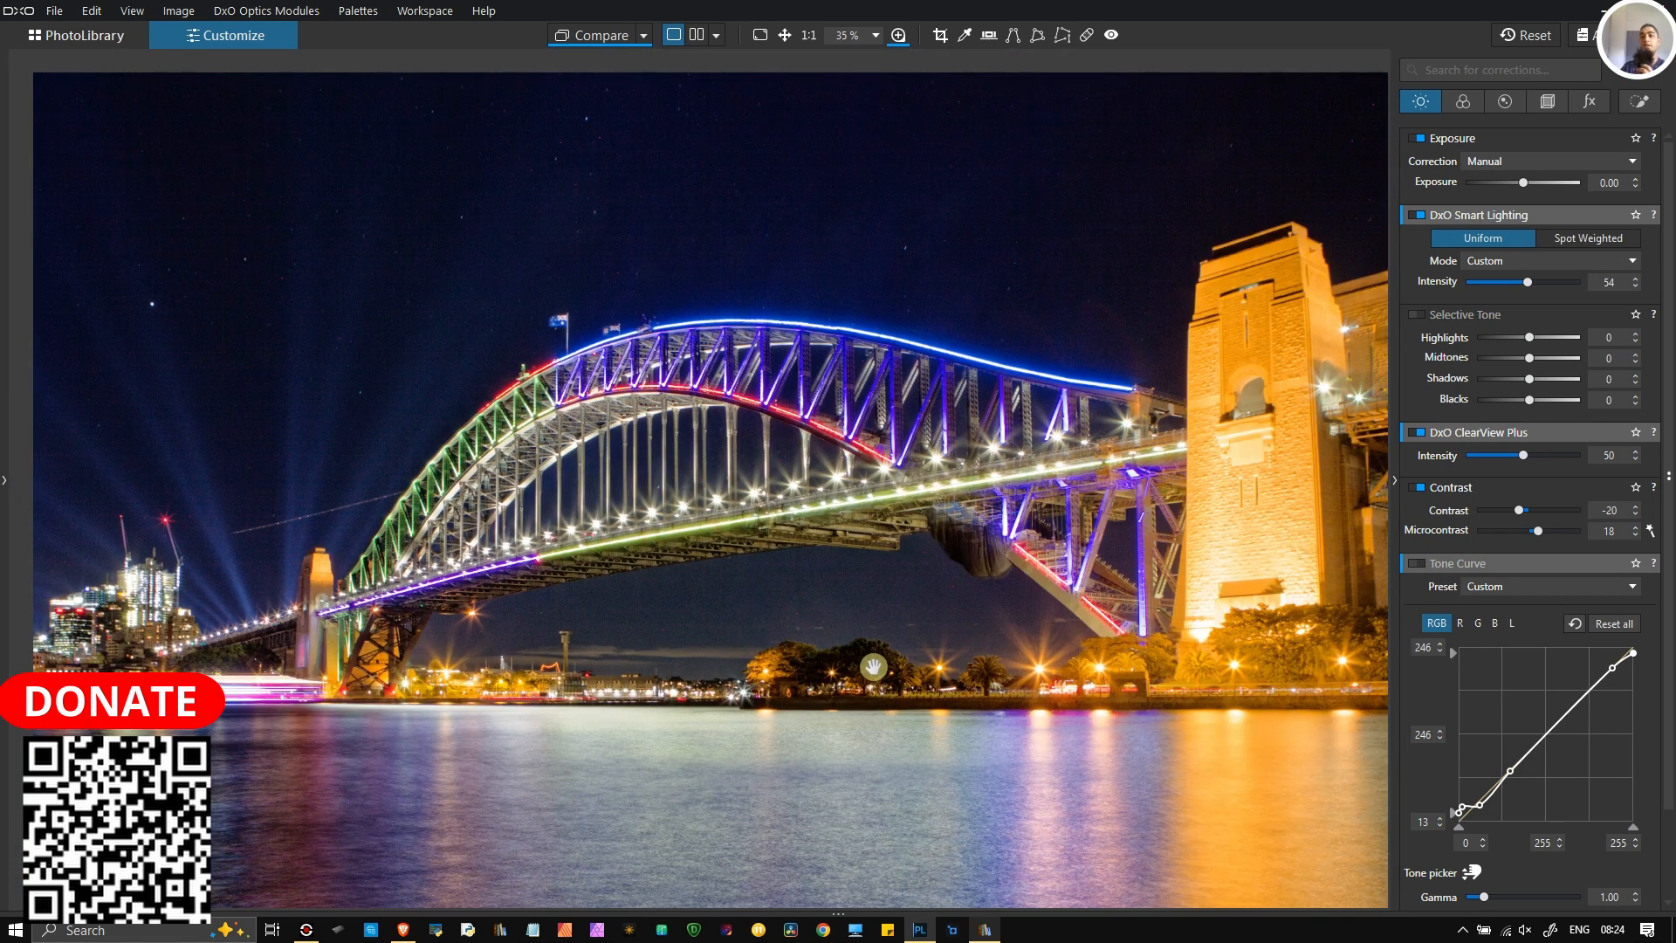
{"action": "left_click_drag", "start_coordinate": [880, 656], "coordinate": [879, 593]}
{"action": "left_click", "coordinate": [1415, 563]}
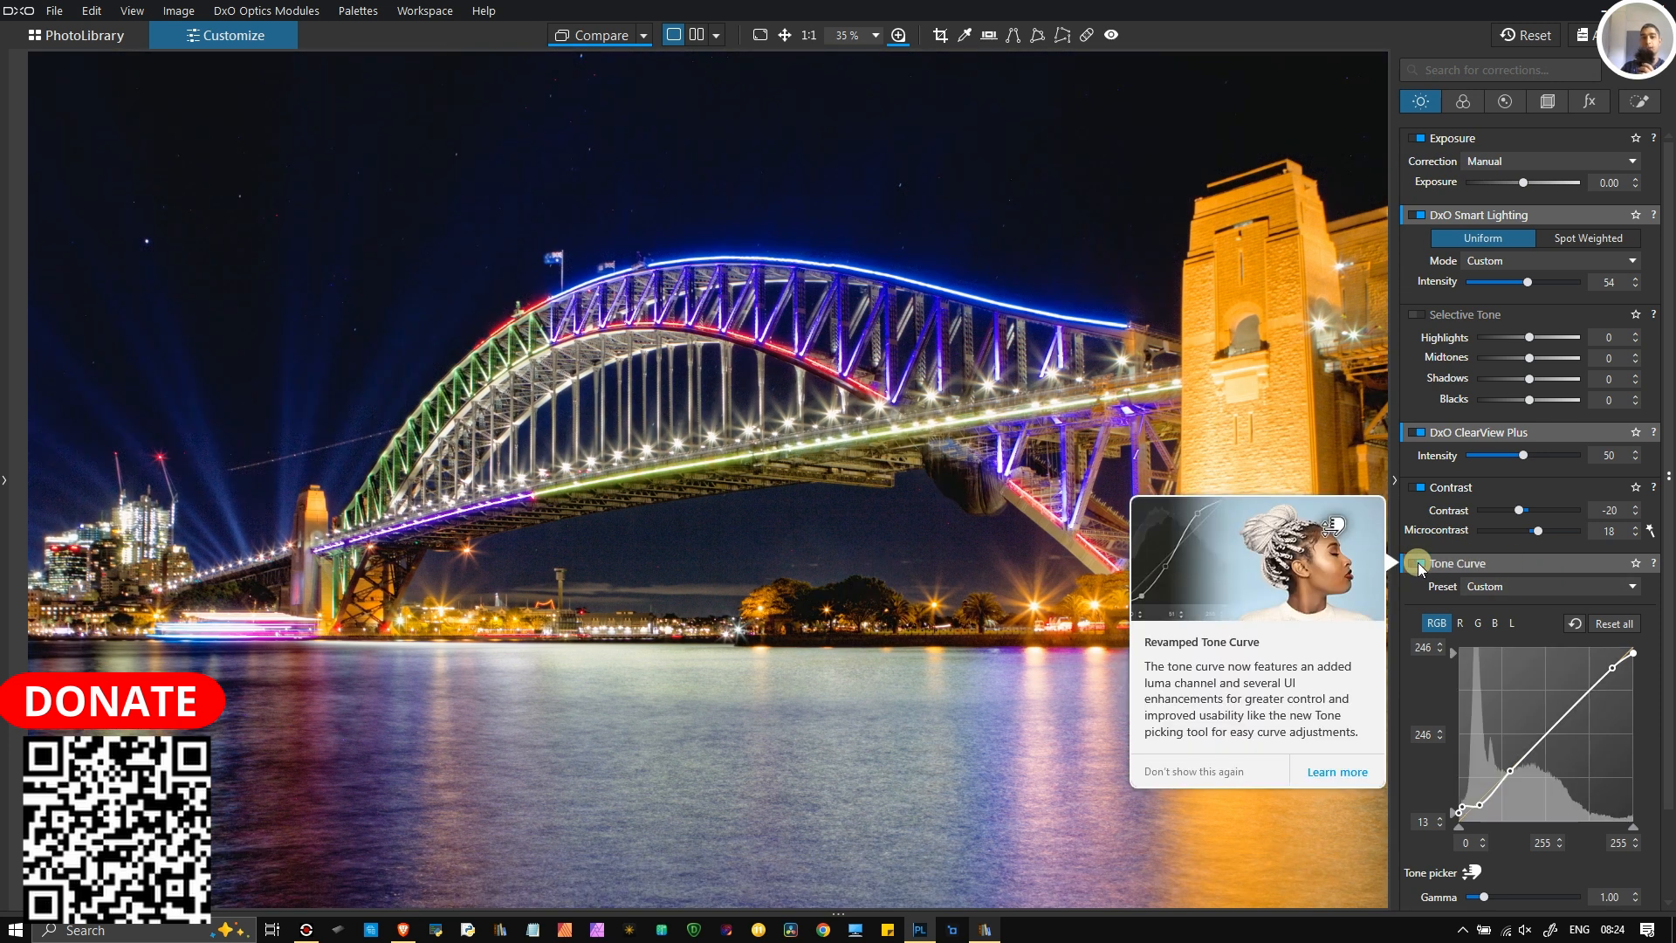
{"action": "left_click", "coordinate": [1416, 563]}
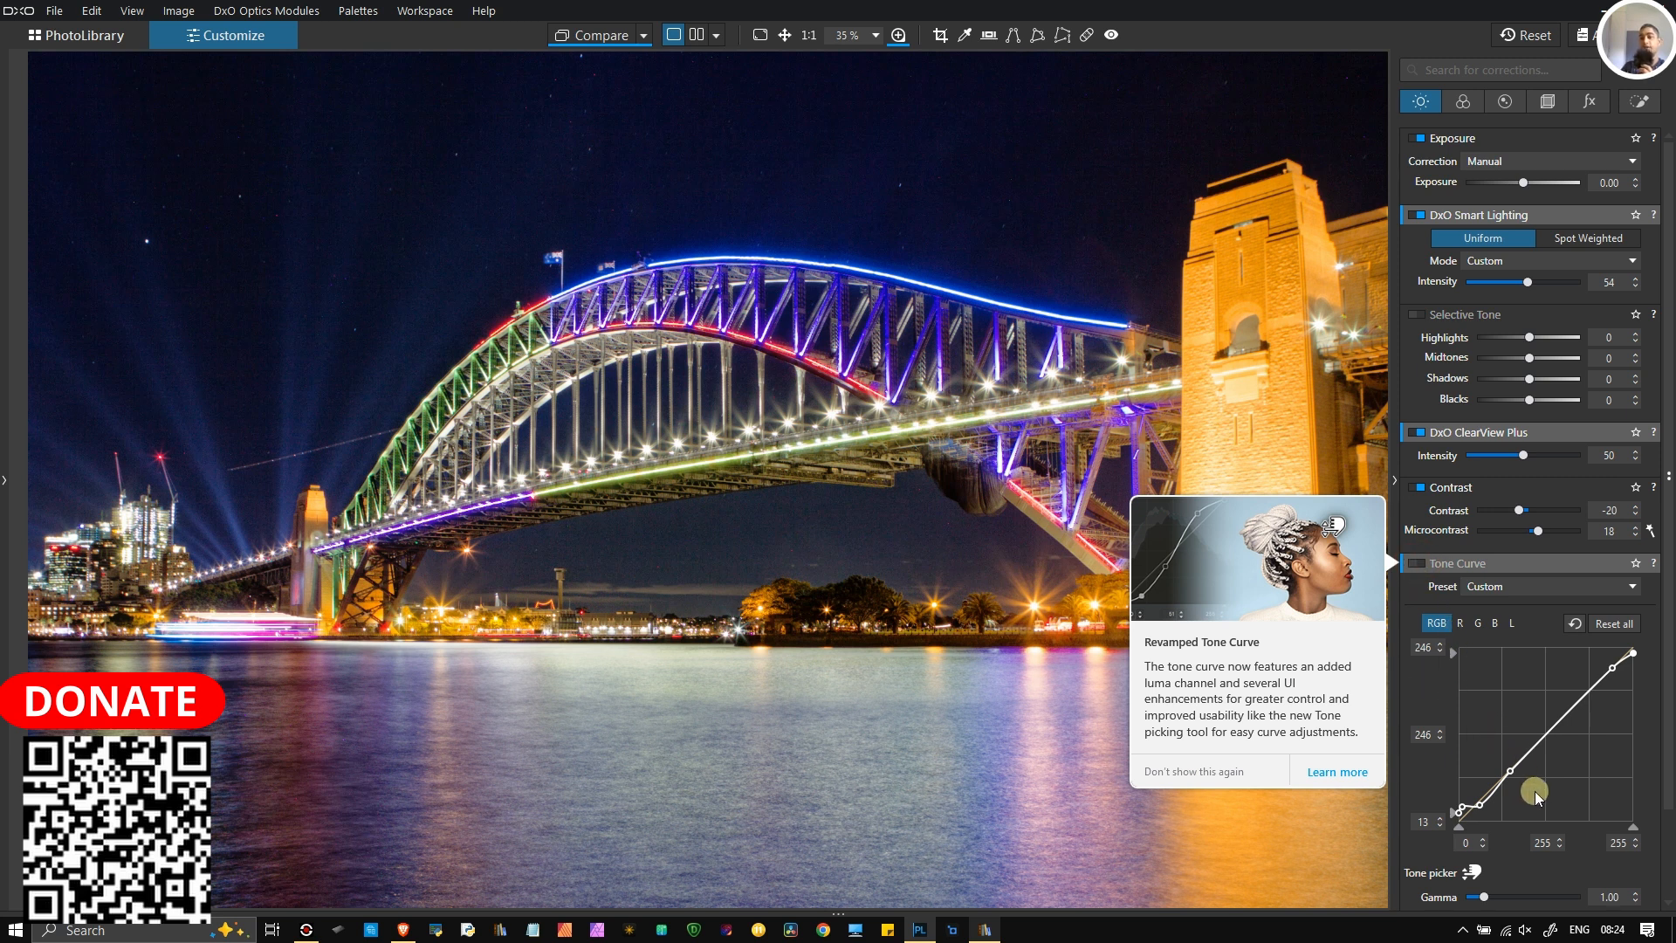
{"action": "scroll", "coordinate": [1535, 791], "scroll_direction": "down", "scroll_amount": 3}
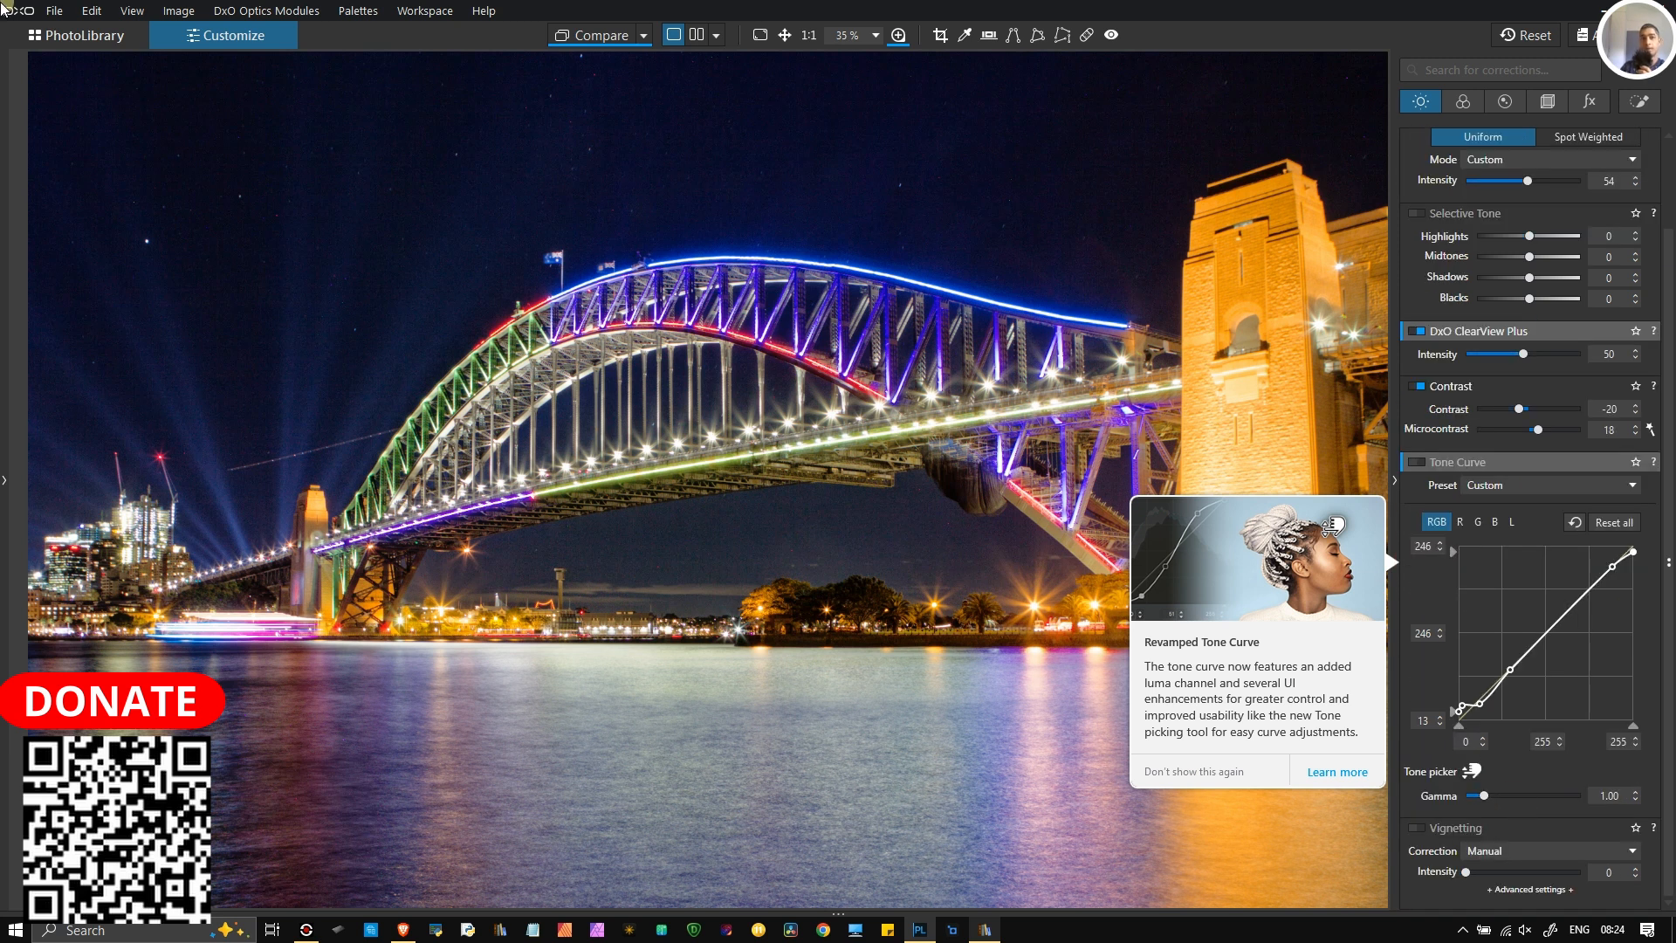
Step: Check the bridge photo in the PhotoLibrary with the histogram's monitor gamut warning switched on and off, and return to Customize
{"action": "left_click", "coordinate": [86, 37]}
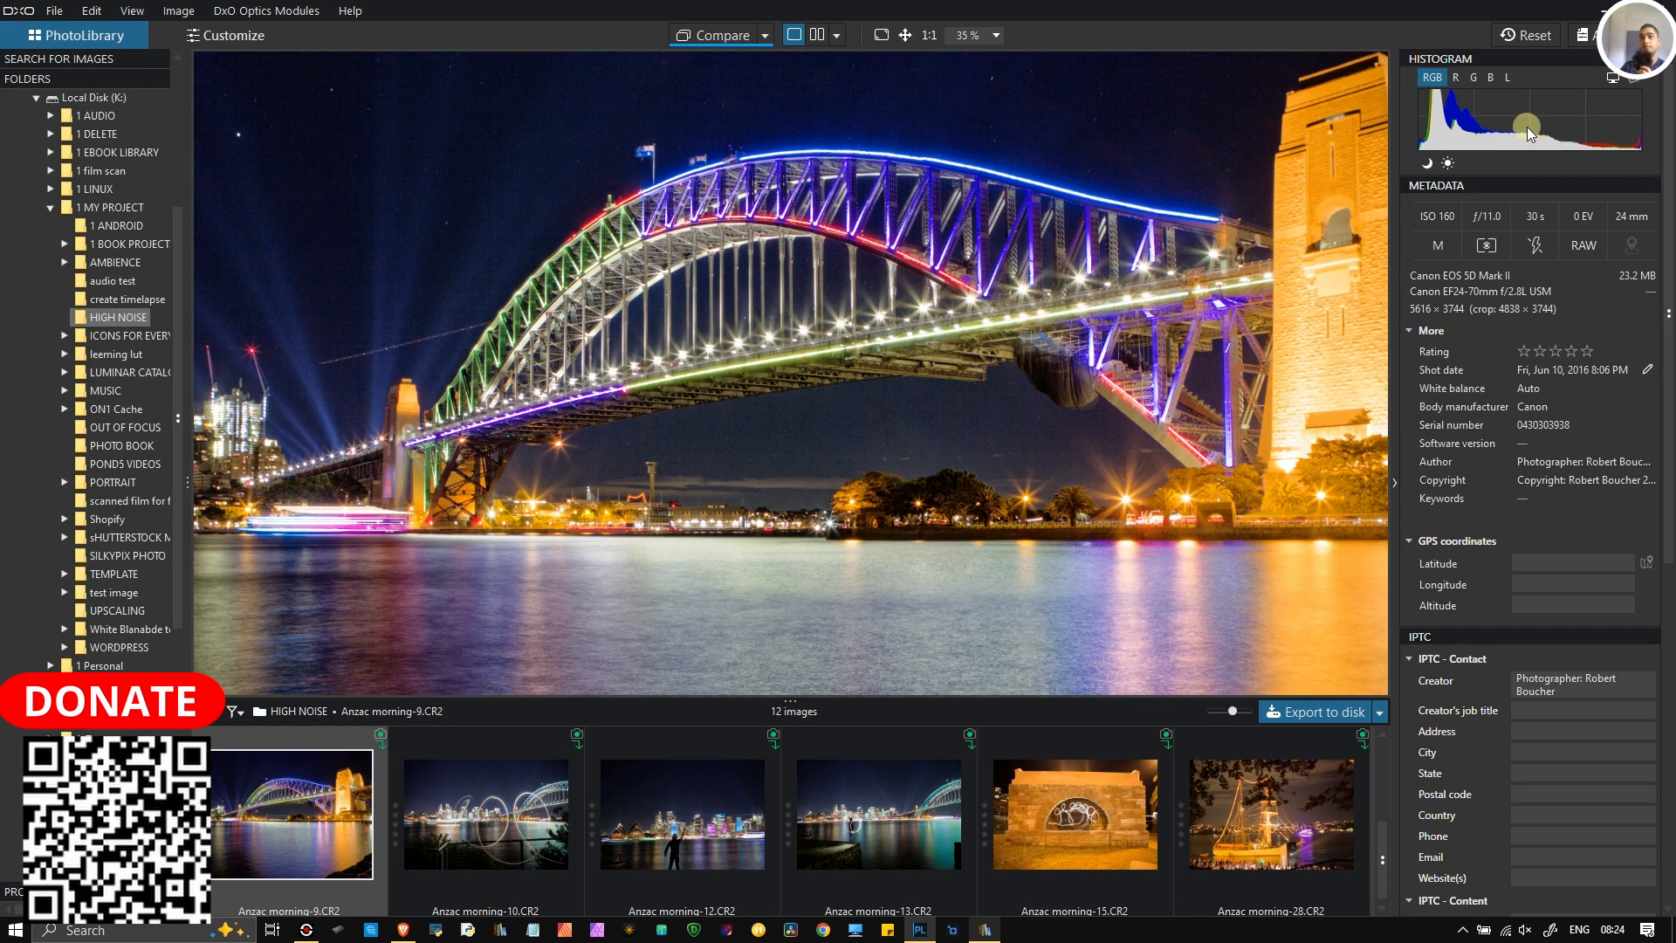
{"action": "left_click", "coordinate": [1612, 77]}
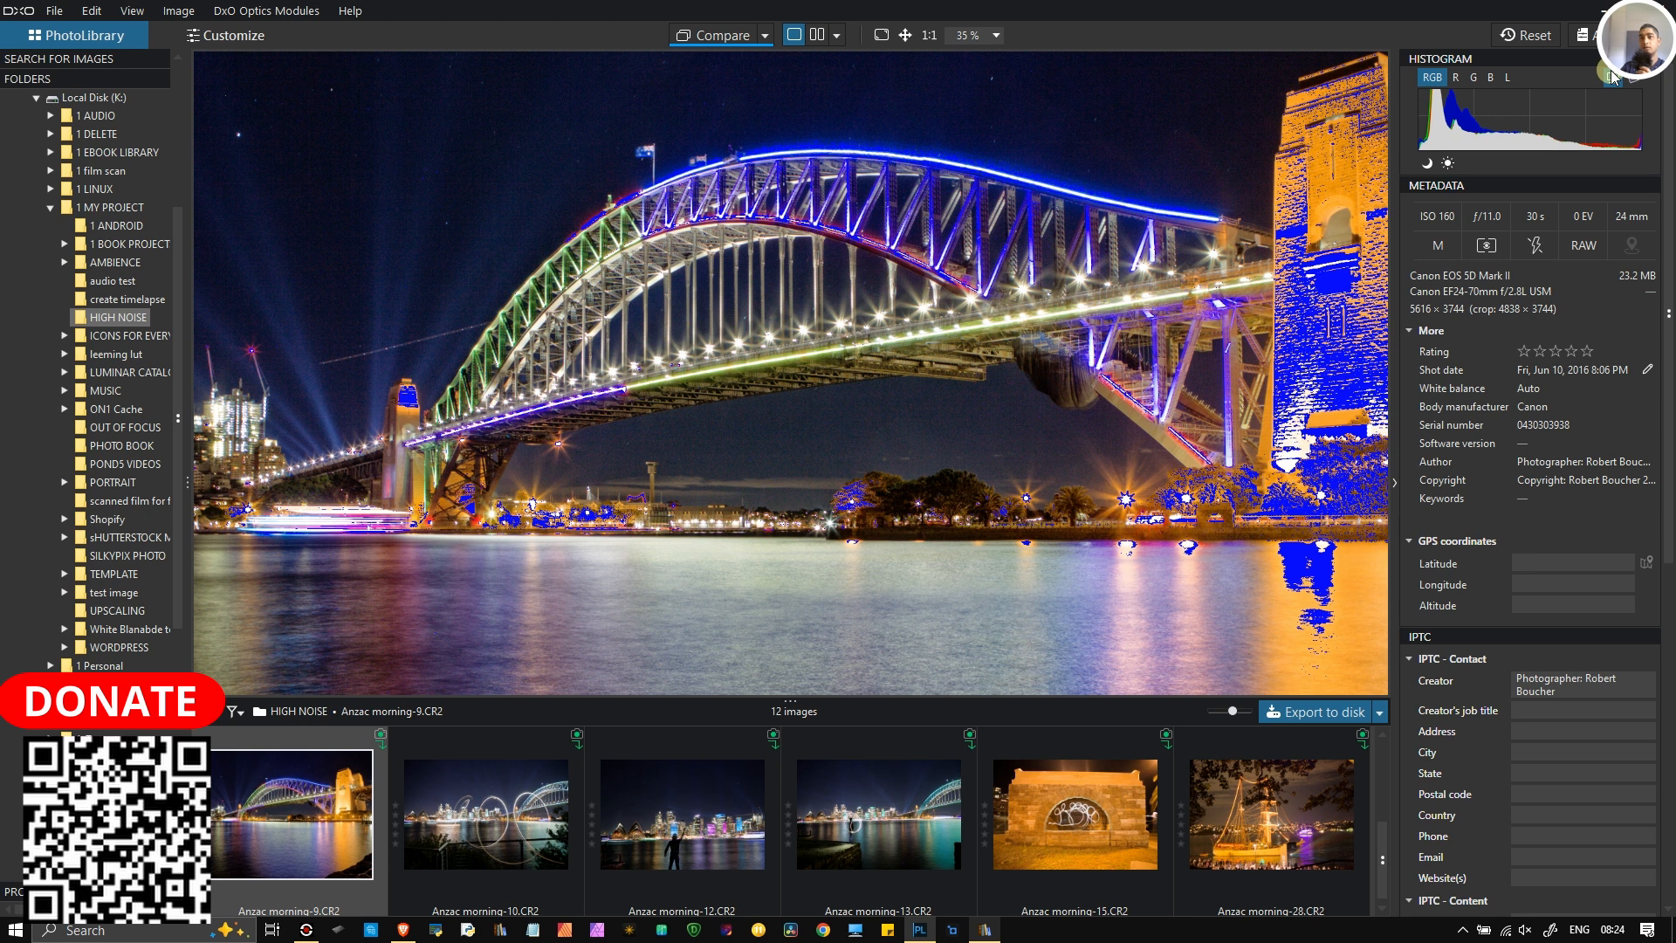
{"action": "left_click", "coordinate": [1612, 76]}
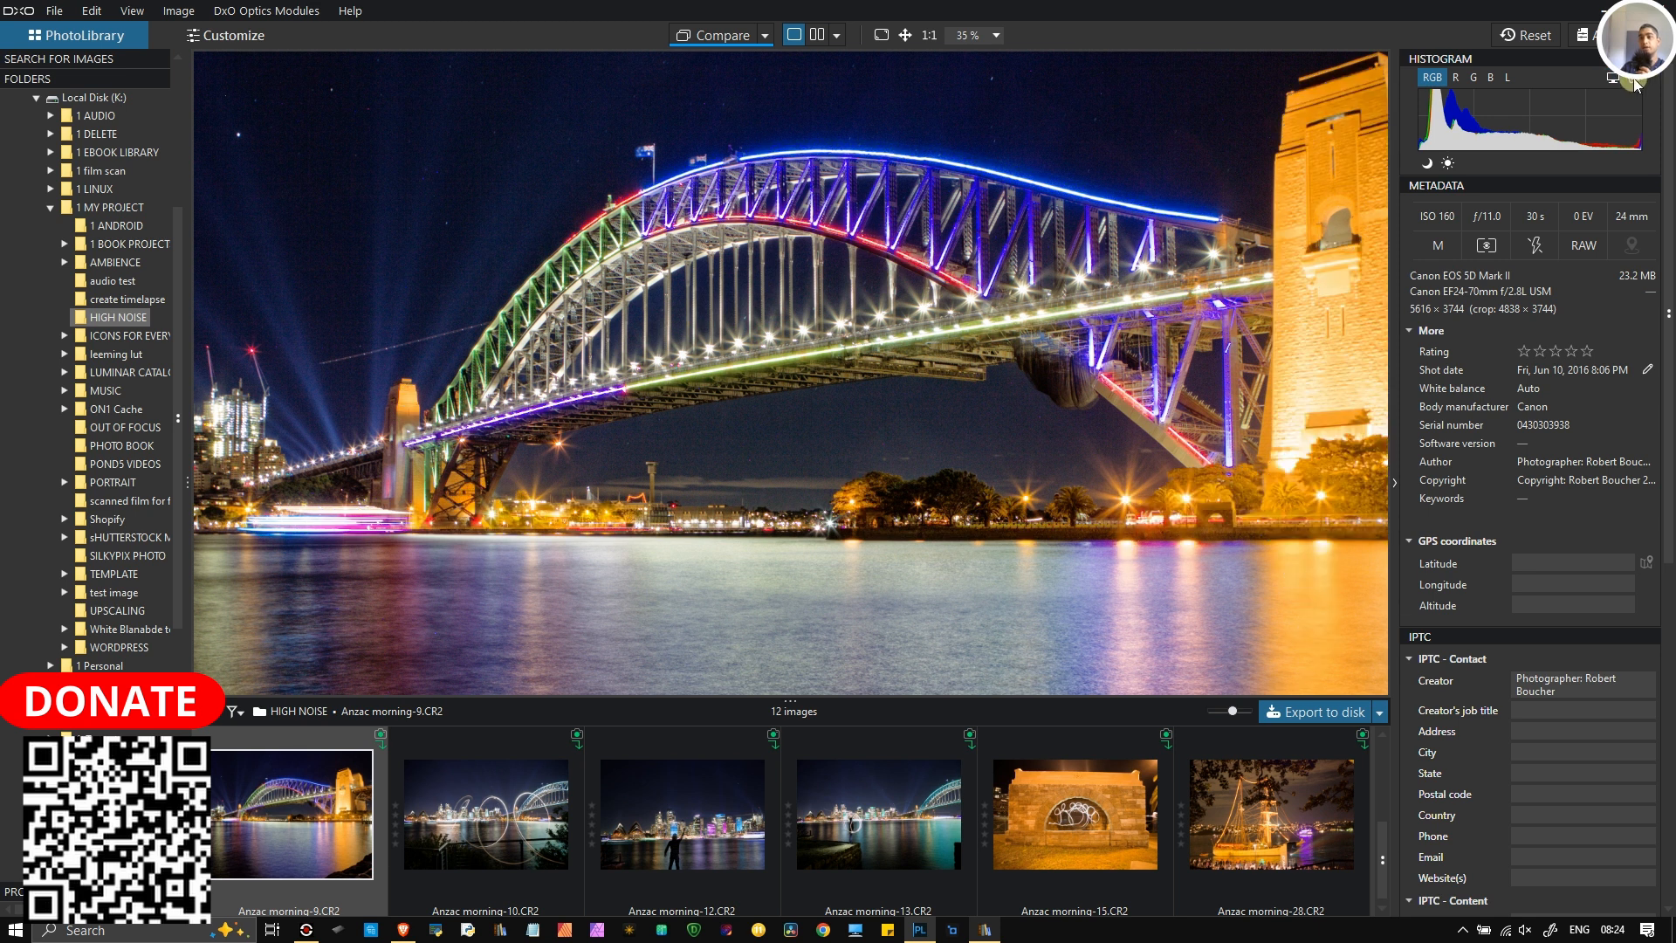
{"action": "left_click", "coordinate": [1611, 77]}
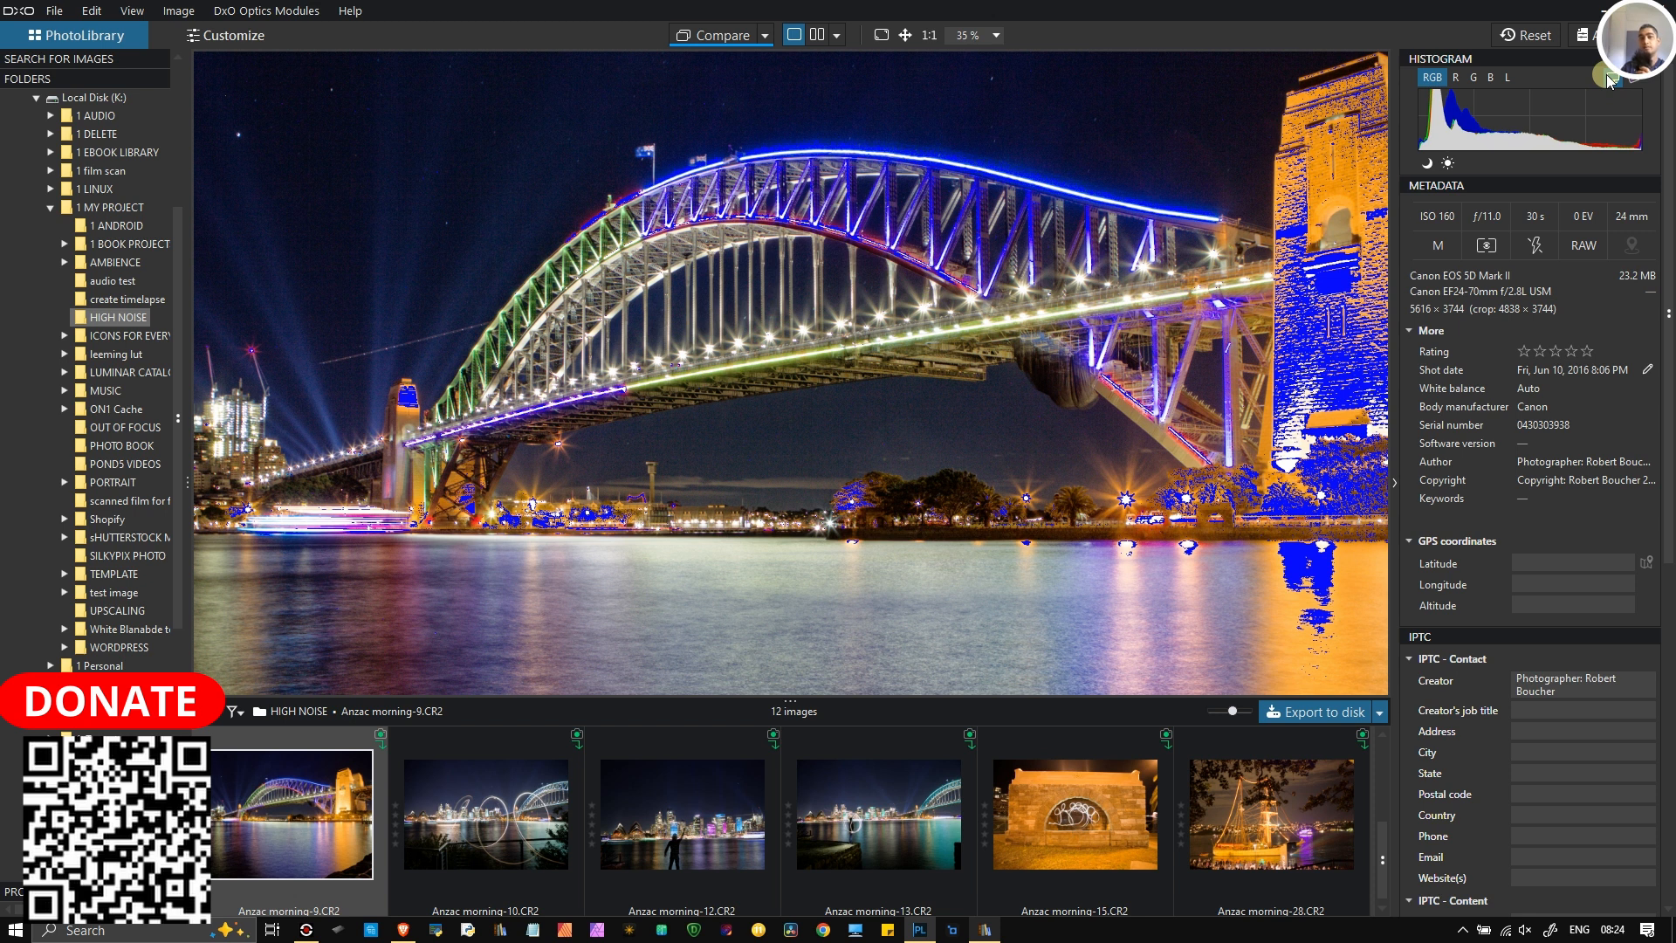
{"action": "left_click", "coordinate": [1612, 79]}
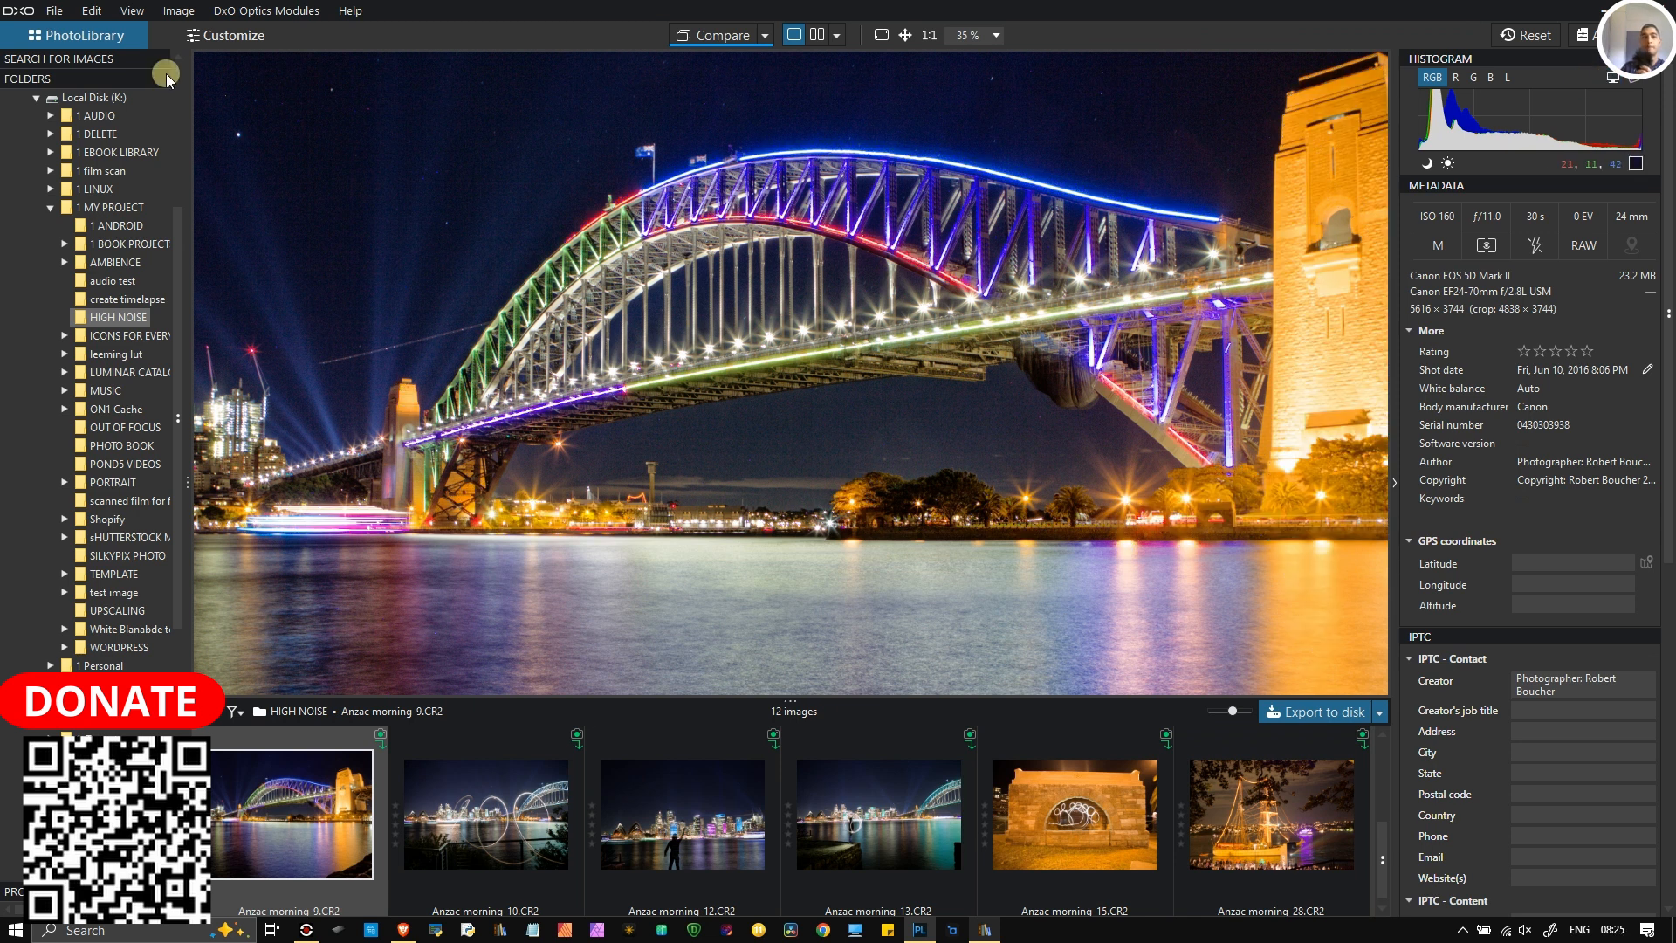
{"action": "left_click", "coordinate": [207, 35]}
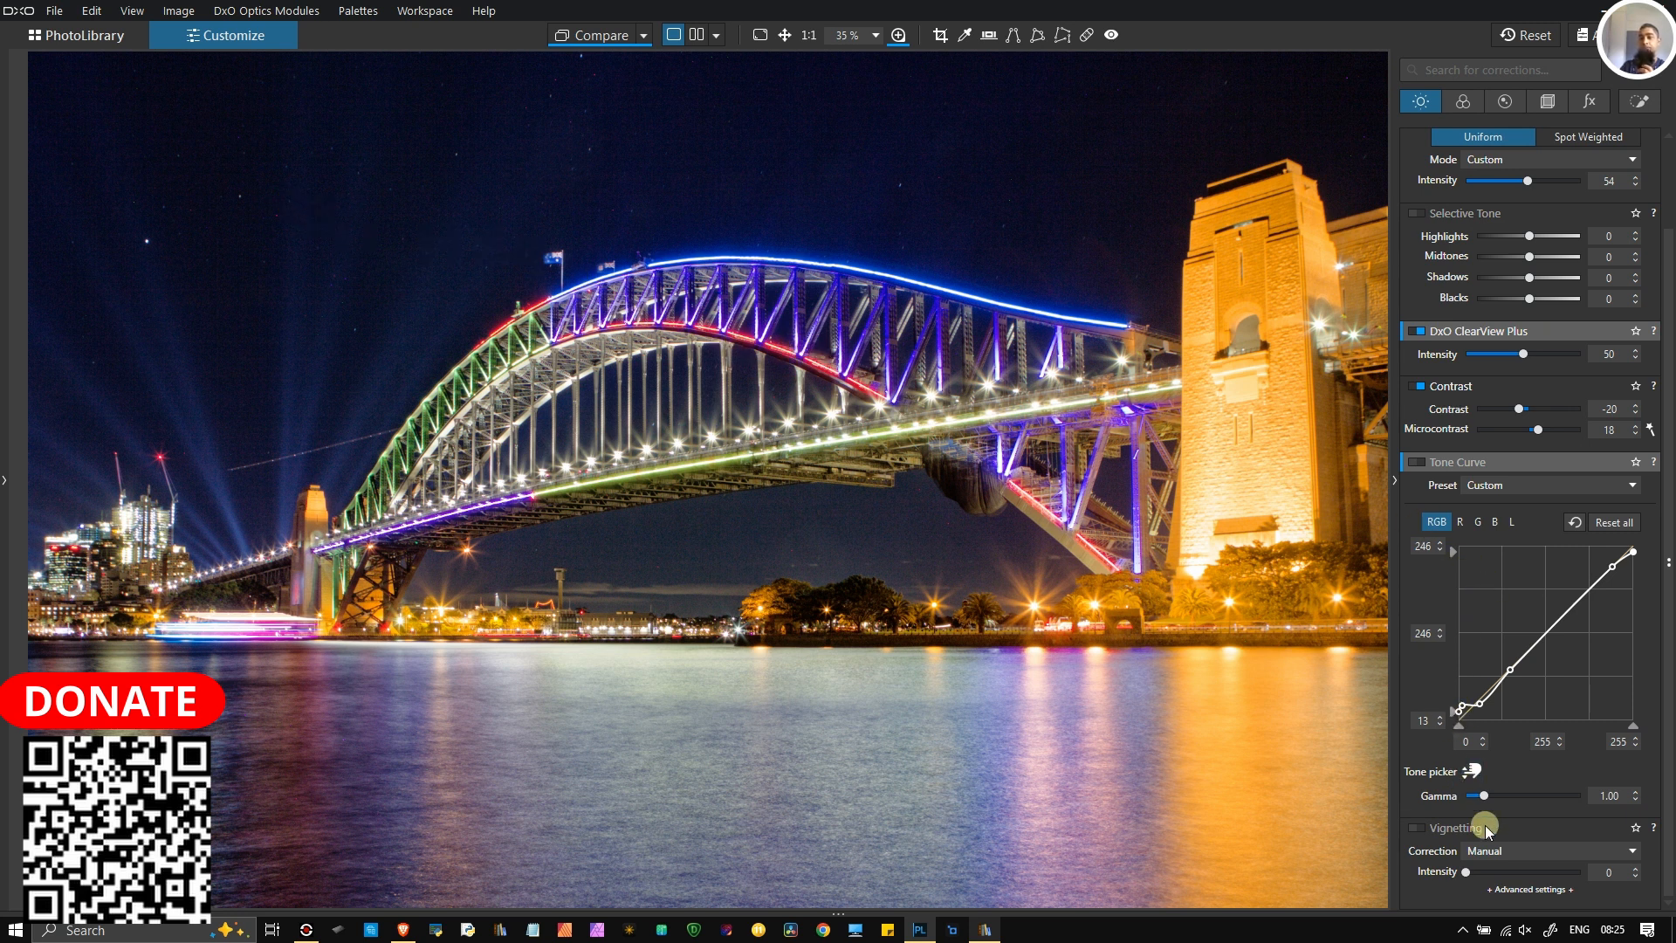
{"action": "left_click", "coordinate": [1416, 828]}
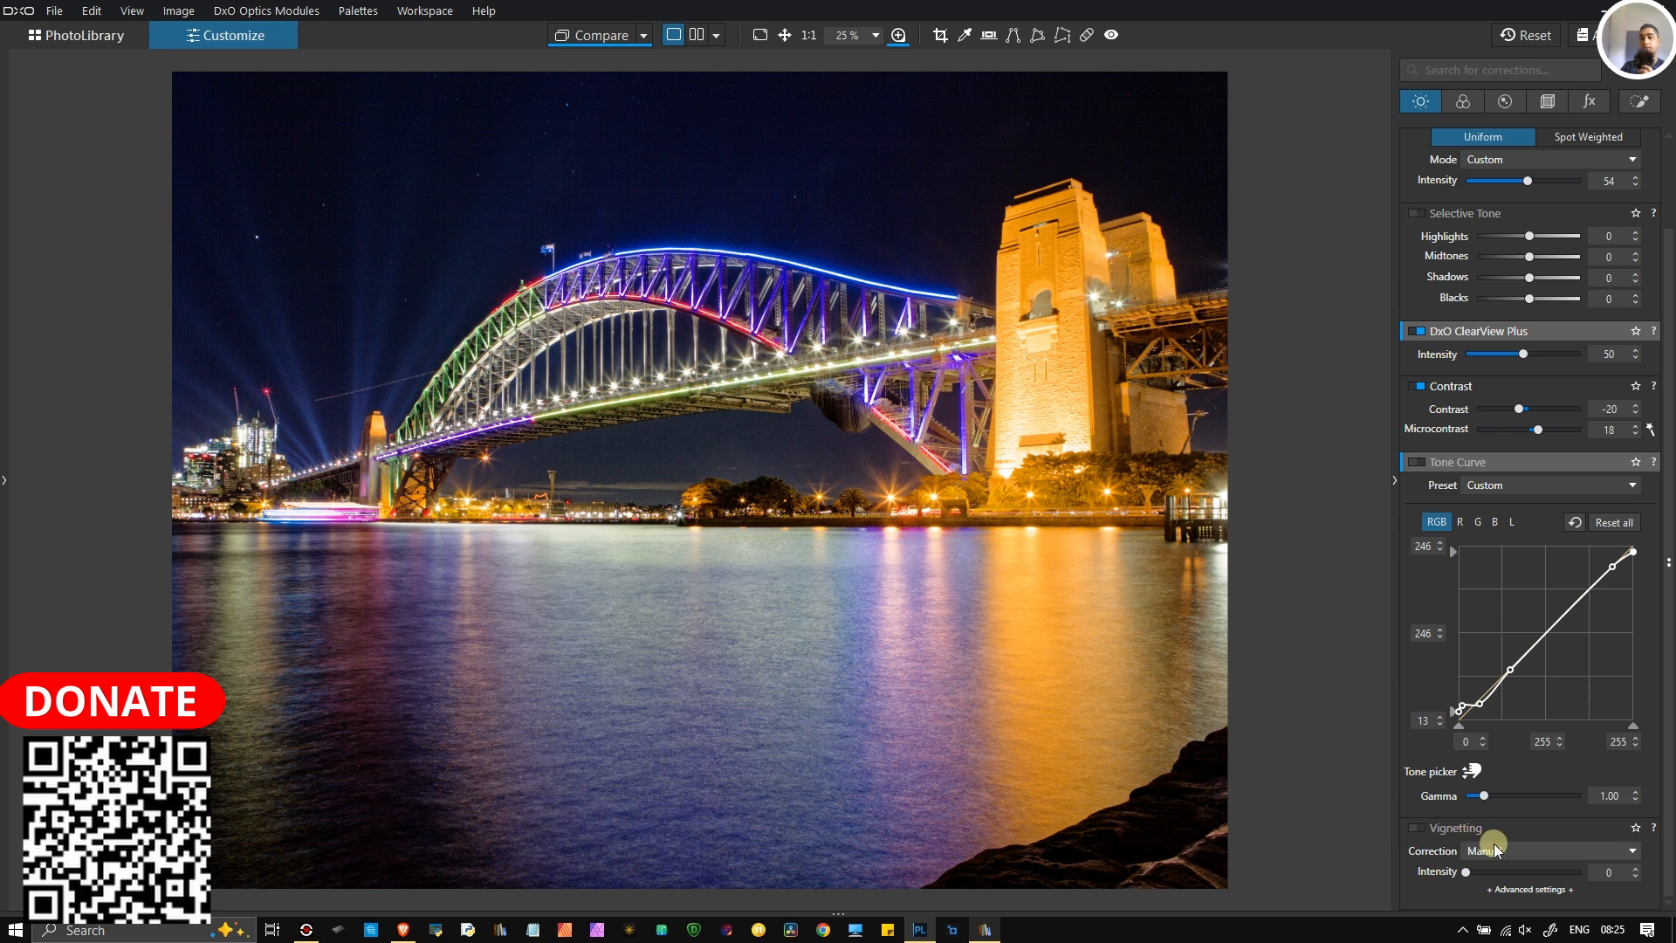
{"action": "left_click", "coordinate": [1471, 105]}
{"action": "left_click", "coordinate": [1420, 101]}
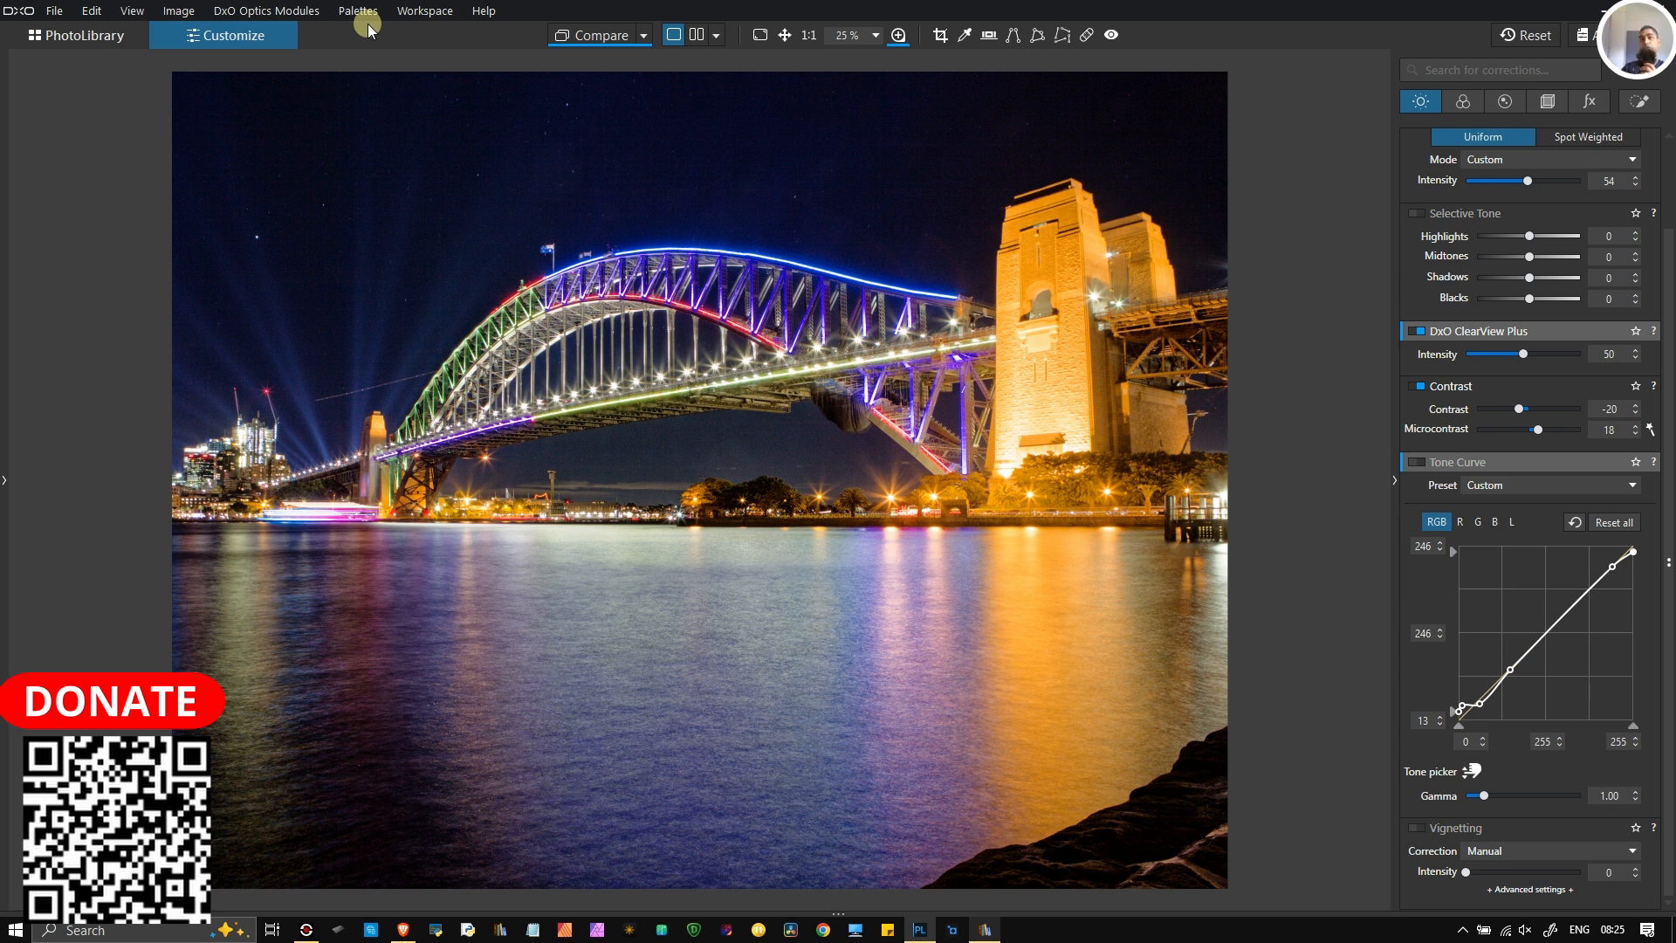
Step: Enable RAW White Balance among the color corrections and choose the As Shot setting
{"action": "left_click", "coordinate": [1477, 103]}
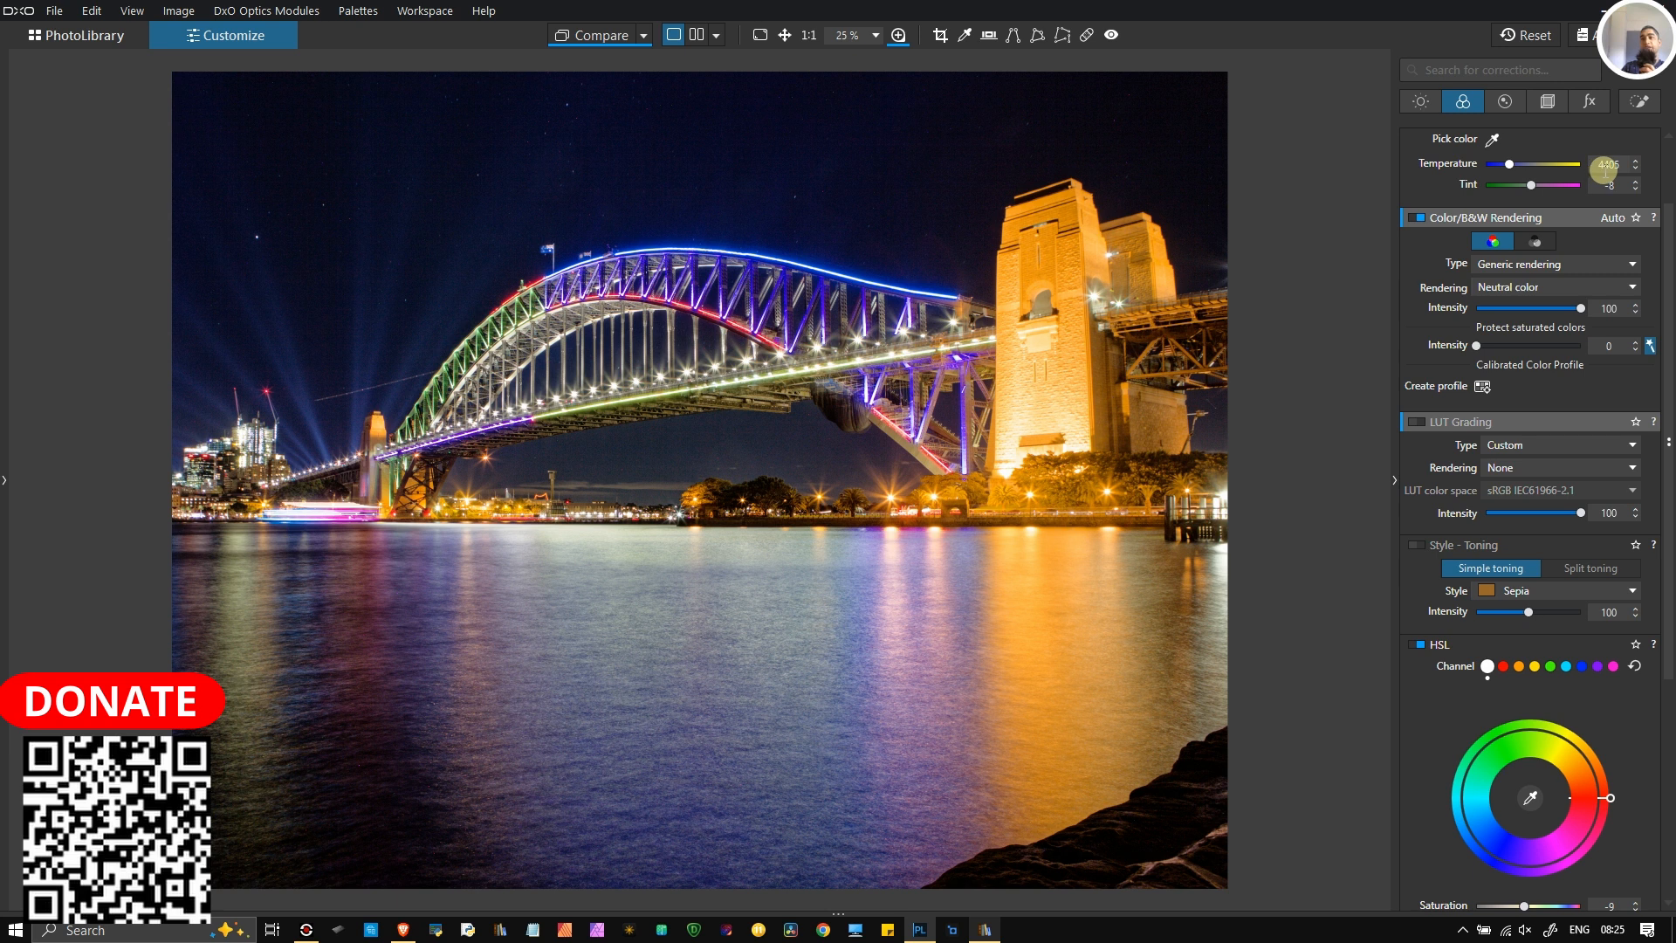
{"action": "scroll", "coordinate": [1444, 280], "scroll_direction": "up", "scroll_amount": 2}
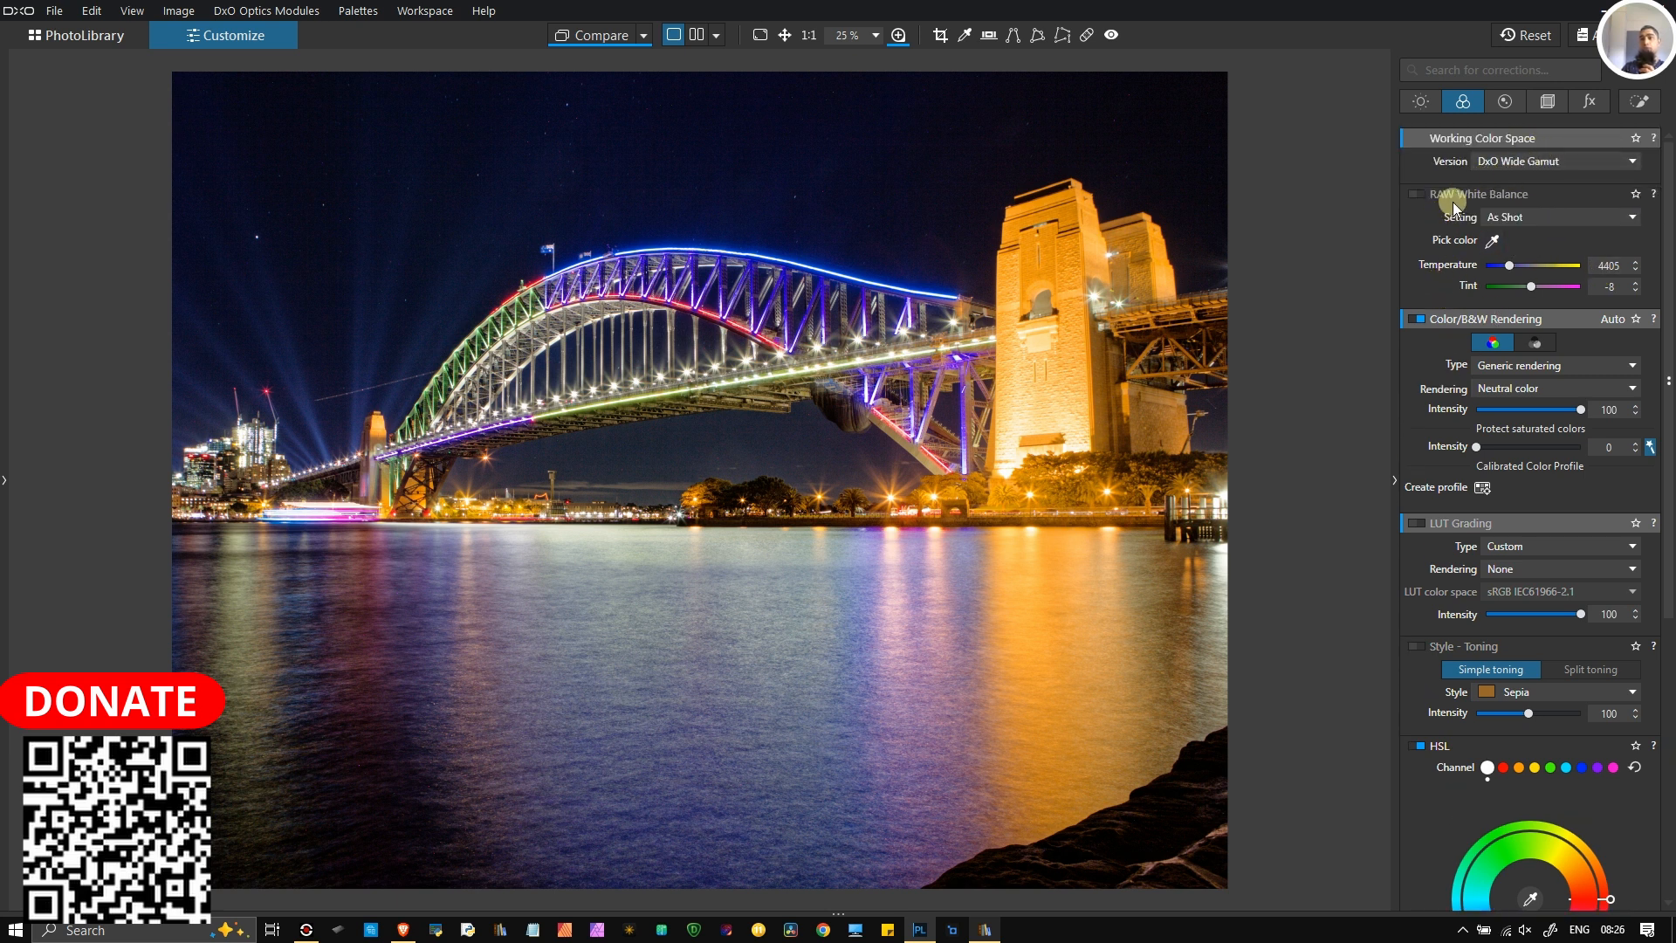
{"action": "left_click", "coordinate": [1417, 196]}
{"action": "left_click", "coordinate": [1571, 219]}
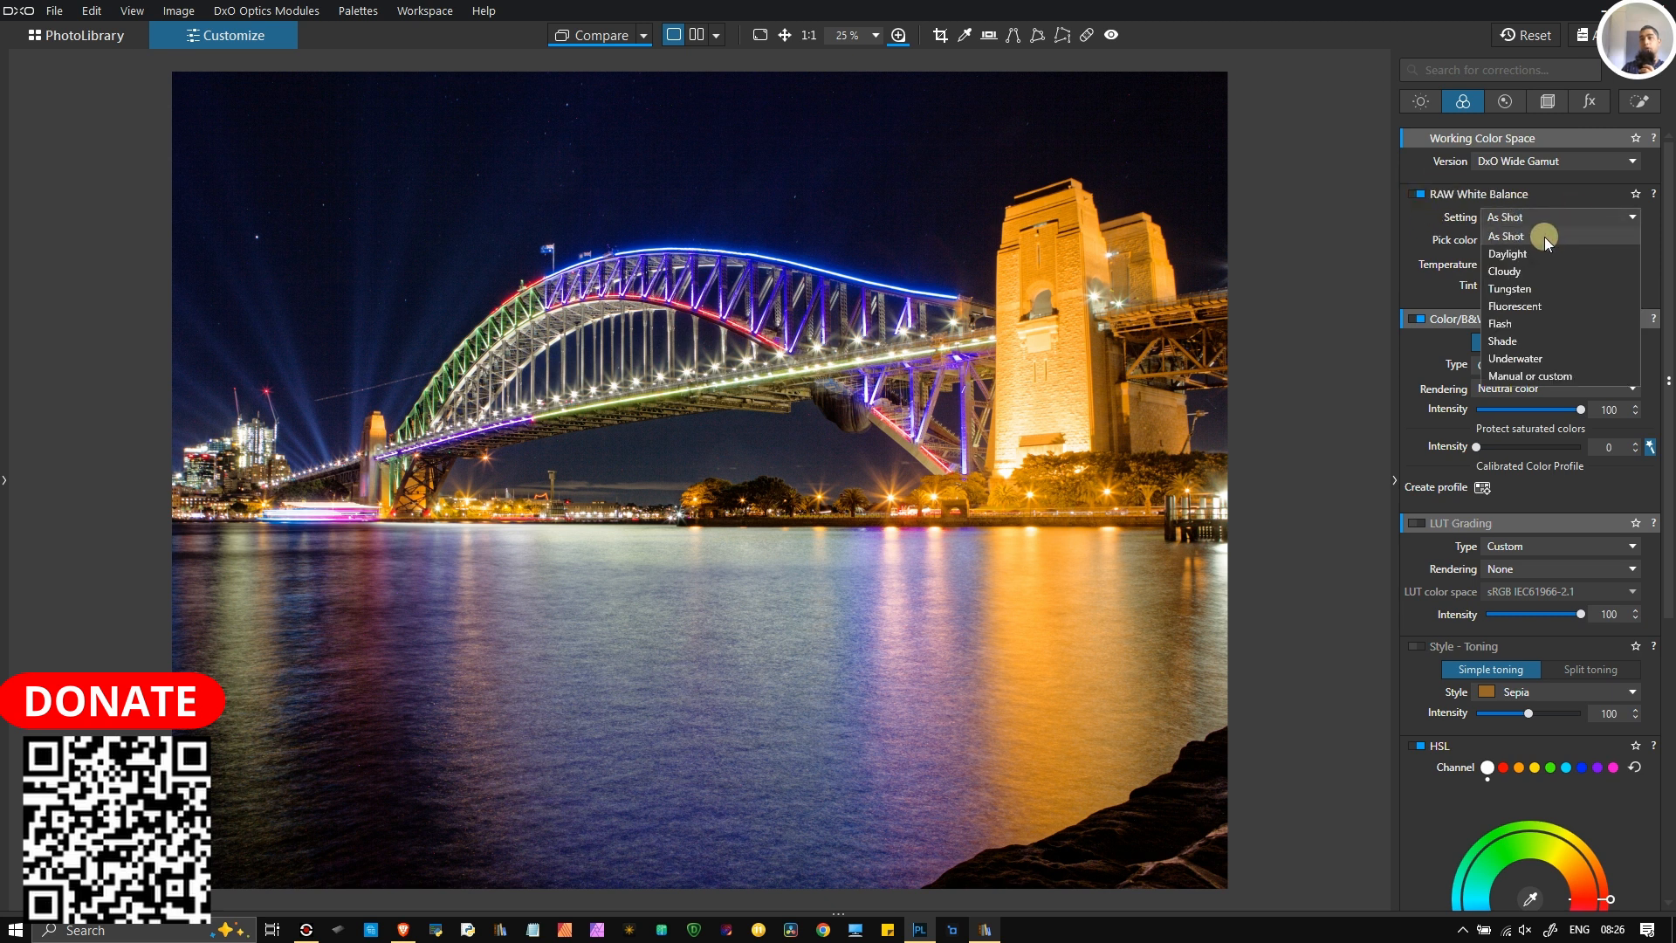
{"action": "left_click", "coordinate": [1535, 237]}
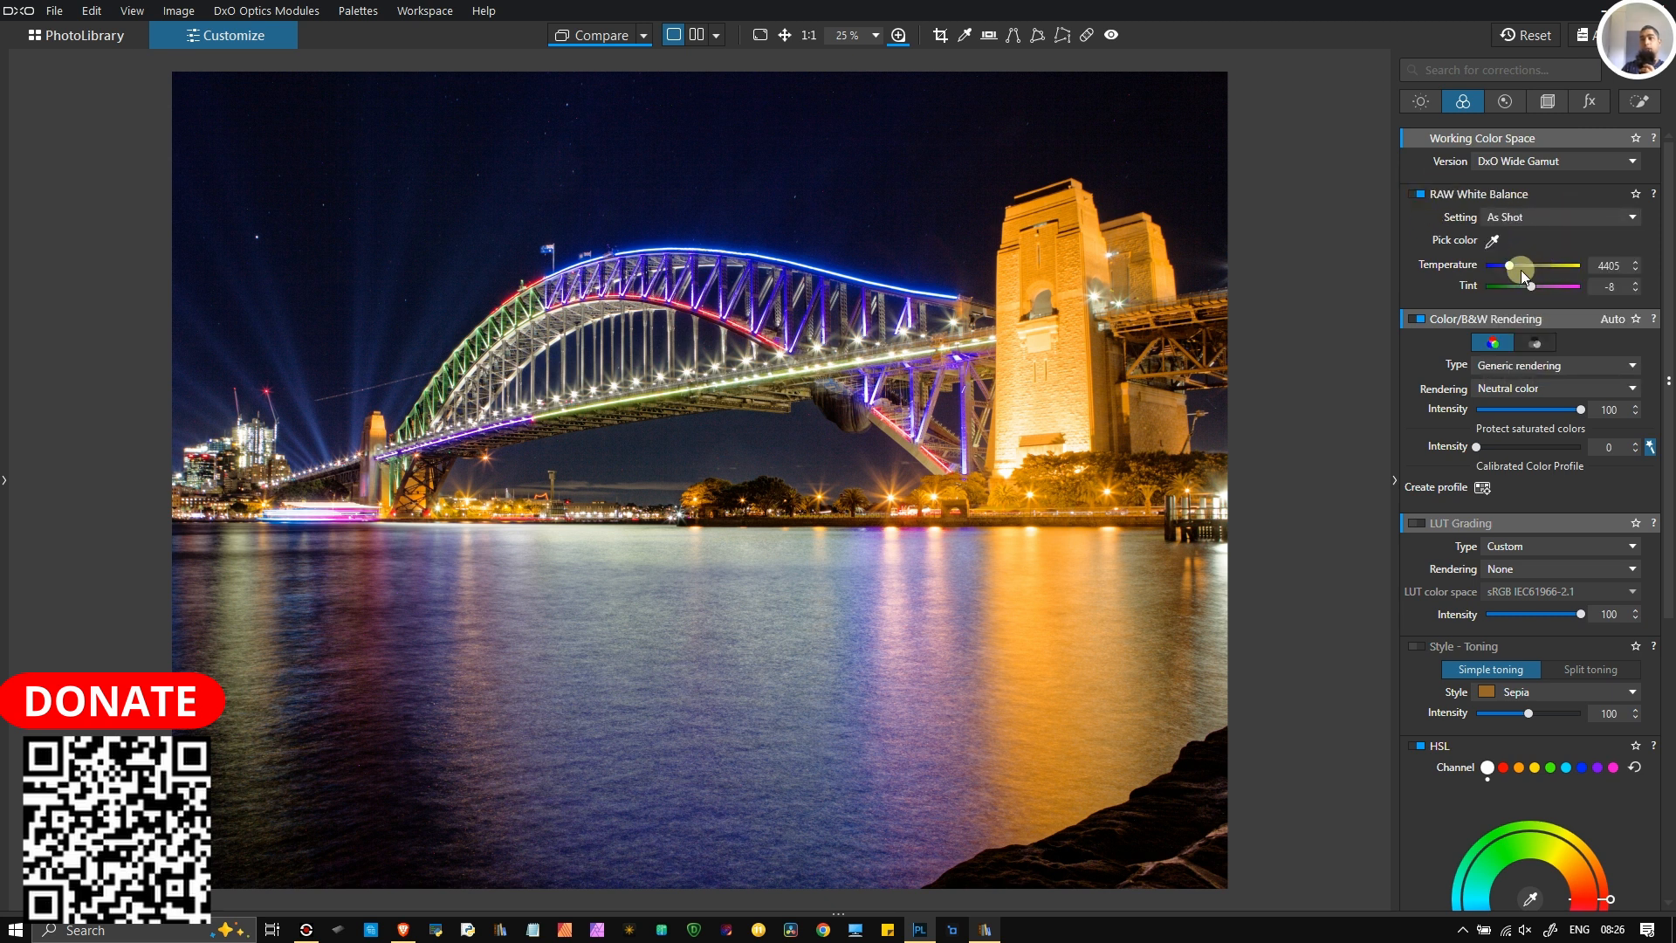
Step: Warm the RAW white balance by raising its temperature to 5125
{"action": "left_click", "coordinate": [1635, 262]}
{"action": "left_click", "coordinate": [1636, 262]}
{"action": "left_click", "coordinate": [1636, 262]}
{"action": "left_click", "coordinate": [1636, 262]}
{"action": "left_click", "coordinate": [1636, 262]}
{"action": "left_click", "coordinate": [1636, 262]}
{"action": "left_click", "coordinate": [1636, 262]}
{"action": "left_click", "coordinate": [1636, 262]}
{"action": "left_click", "coordinate": [1636, 262]}
{"action": "left_click", "coordinate": [1636, 261]}
{"action": "left_click", "coordinate": [1636, 261]}
{"action": "left_click", "coordinate": [1636, 262]}
{"action": "left_click", "coordinate": [1636, 262]}
{"action": "left_click", "coordinate": [1636, 262]}
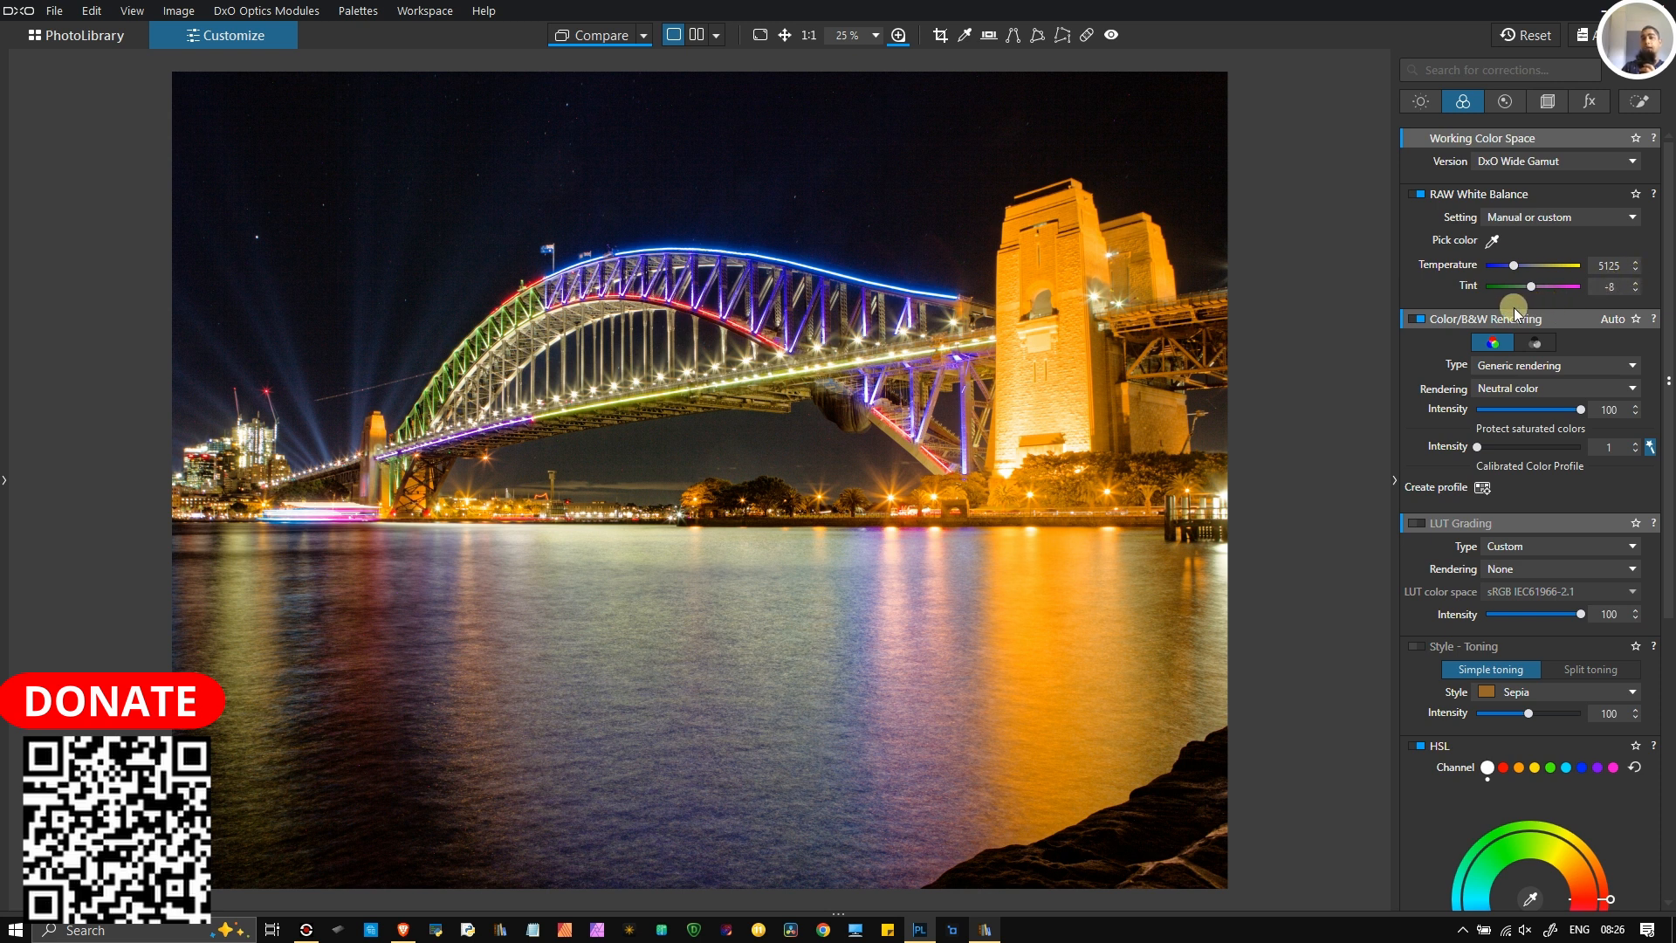
Step: Set the RAW white balance tint to 0
{"action": "left_click", "coordinate": [1635, 283]}
{"action": "left_click", "coordinate": [1637, 282]}
{"action": "left_click", "coordinate": [1637, 282]}
{"action": "left_click", "coordinate": [1636, 282]}
{"action": "left_click", "coordinate": [1636, 290]}
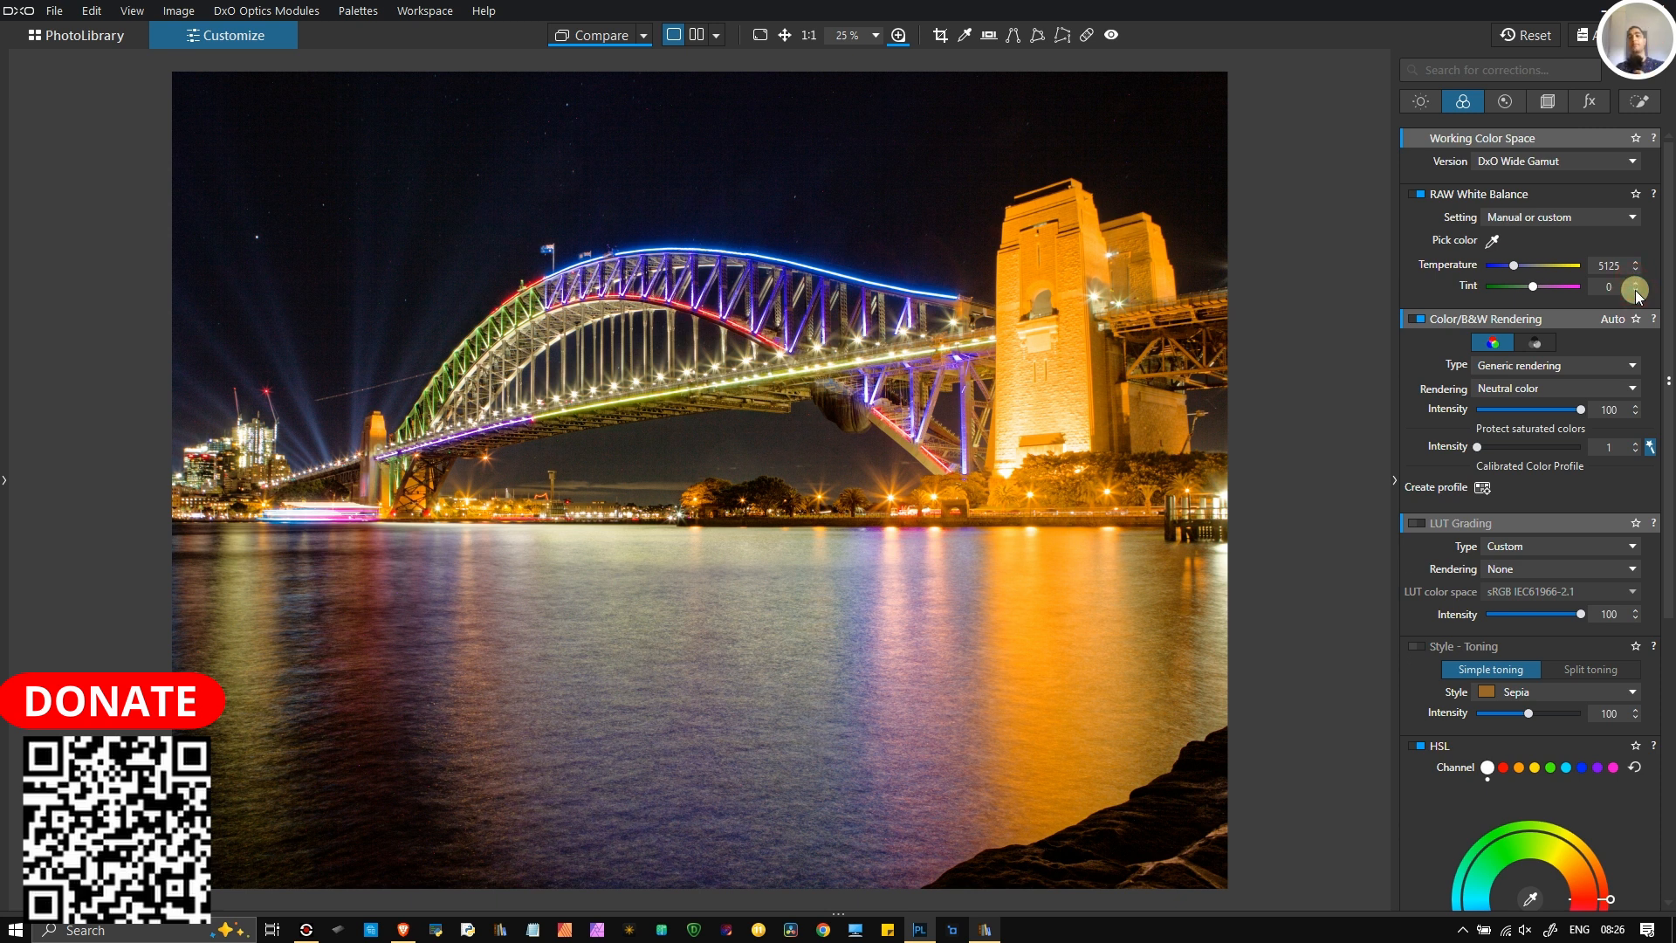
Step: Try the Classic (Legacy) working color space on the photo and restore DxO Wide Gamut
{"action": "mouse_move", "coordinate": [1429, 453]}
{"action": "left_click", "coordinate": [1492, 164]}
{"action": "left_click", "coordinate": [1508, 199]}
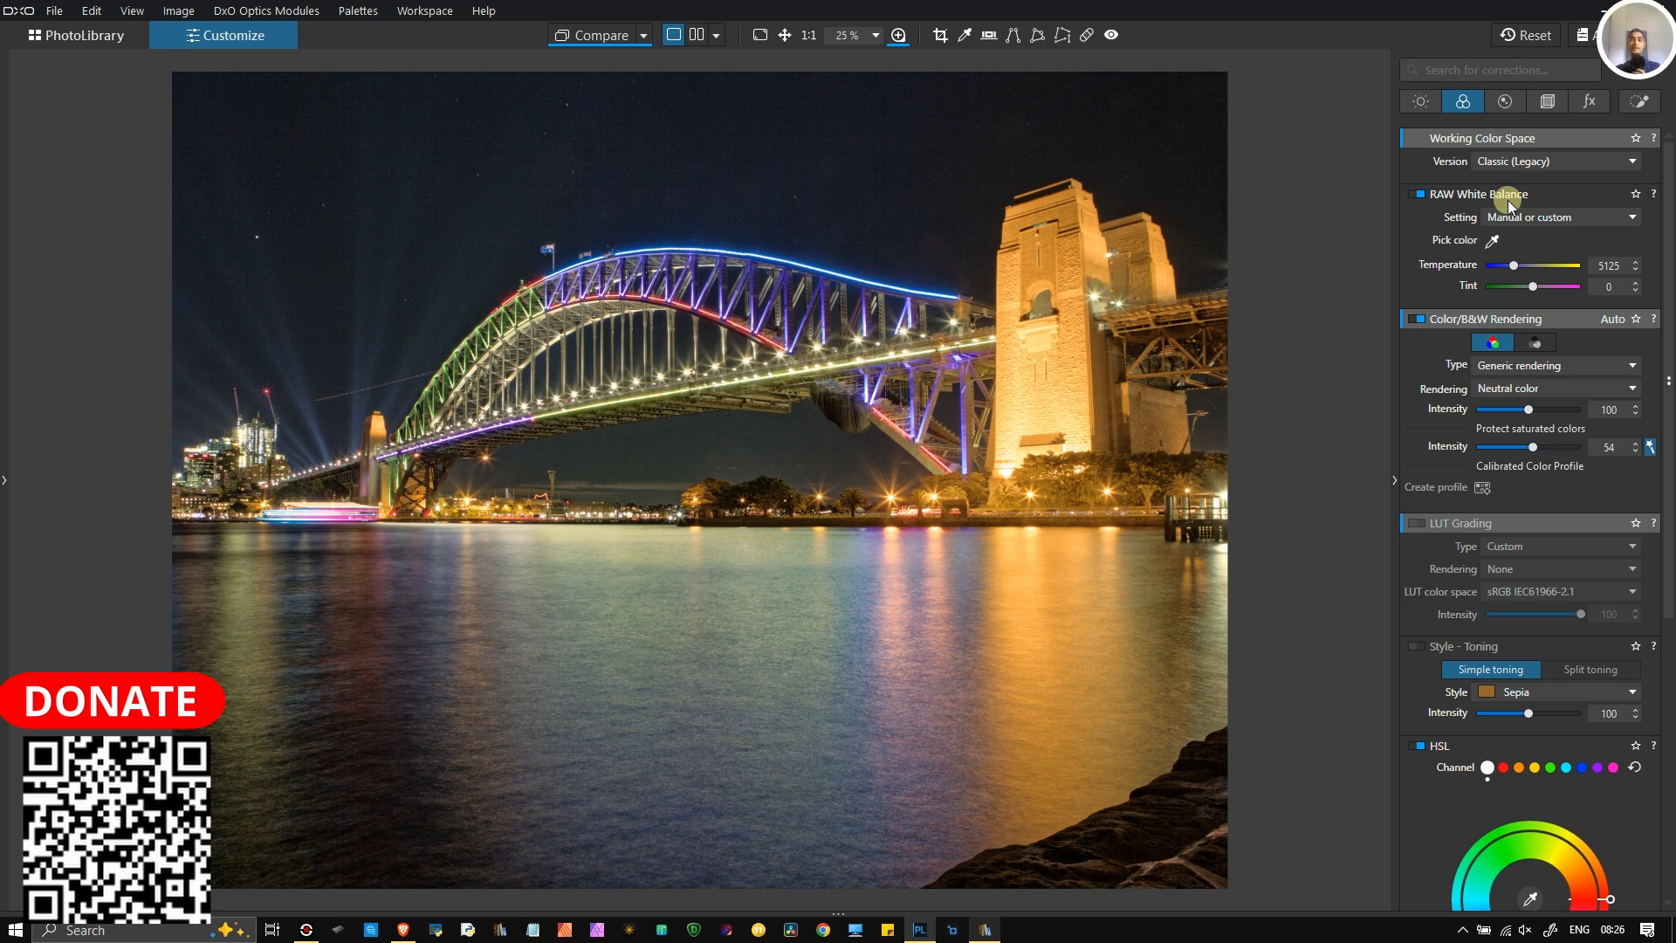
{"action": "left_click", "coordinate": [1554, 165]}
{"action": "left_click", "coordinate": [1558, 175]}
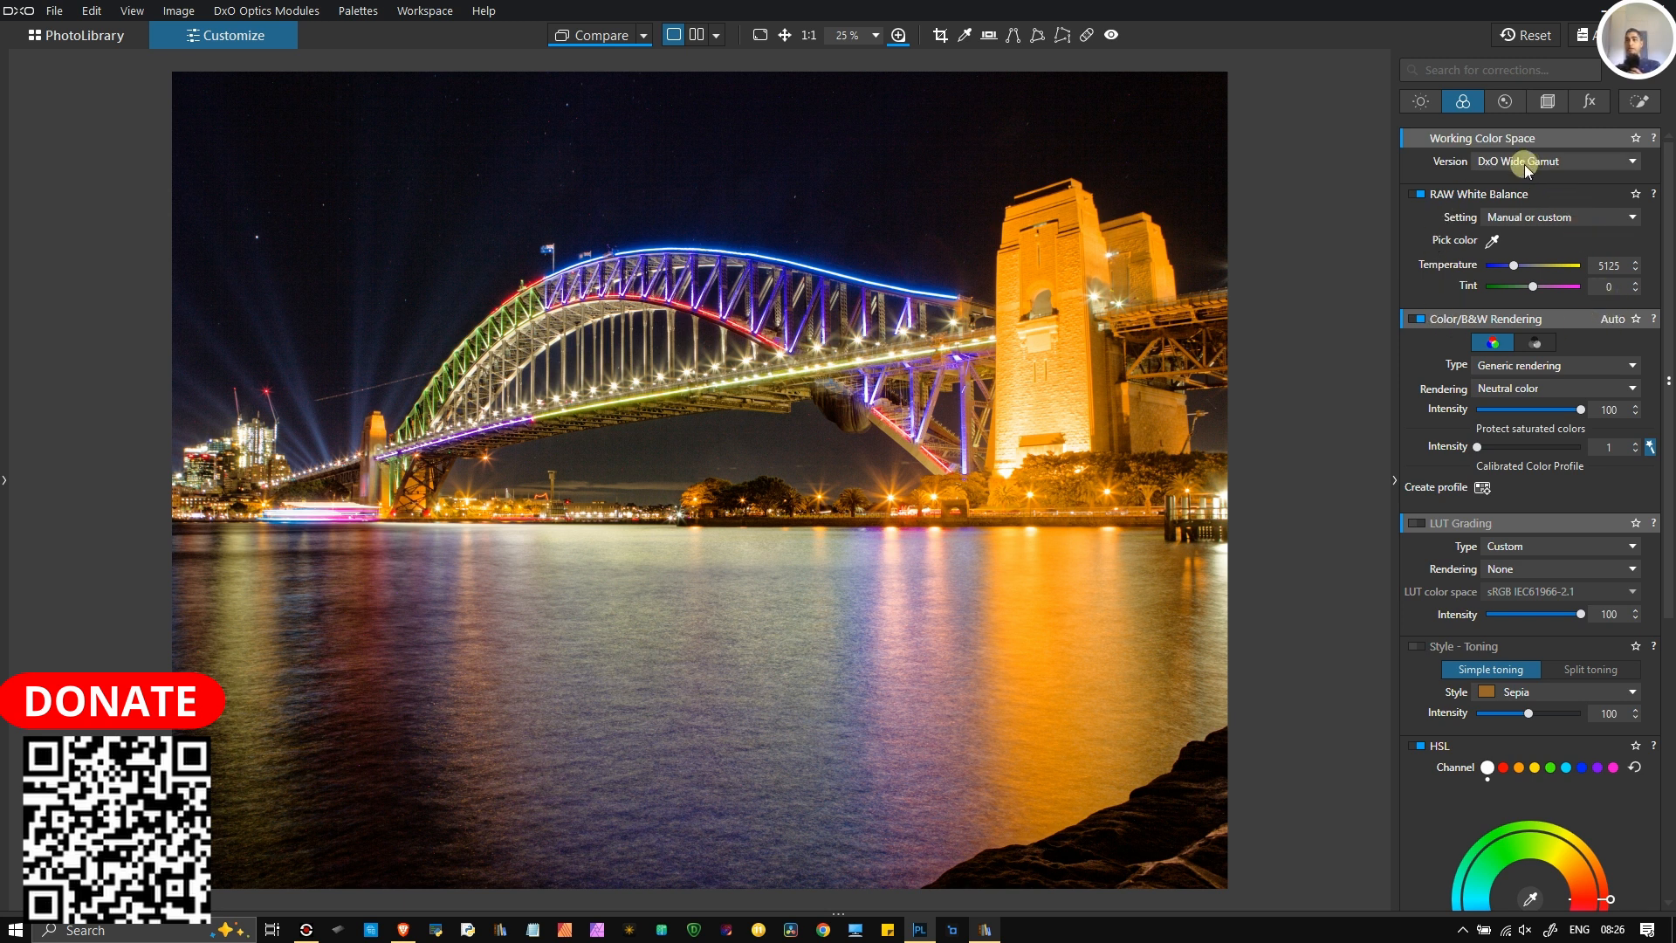
{"action": "mouse_move", "coordinate": [1538, 142]}
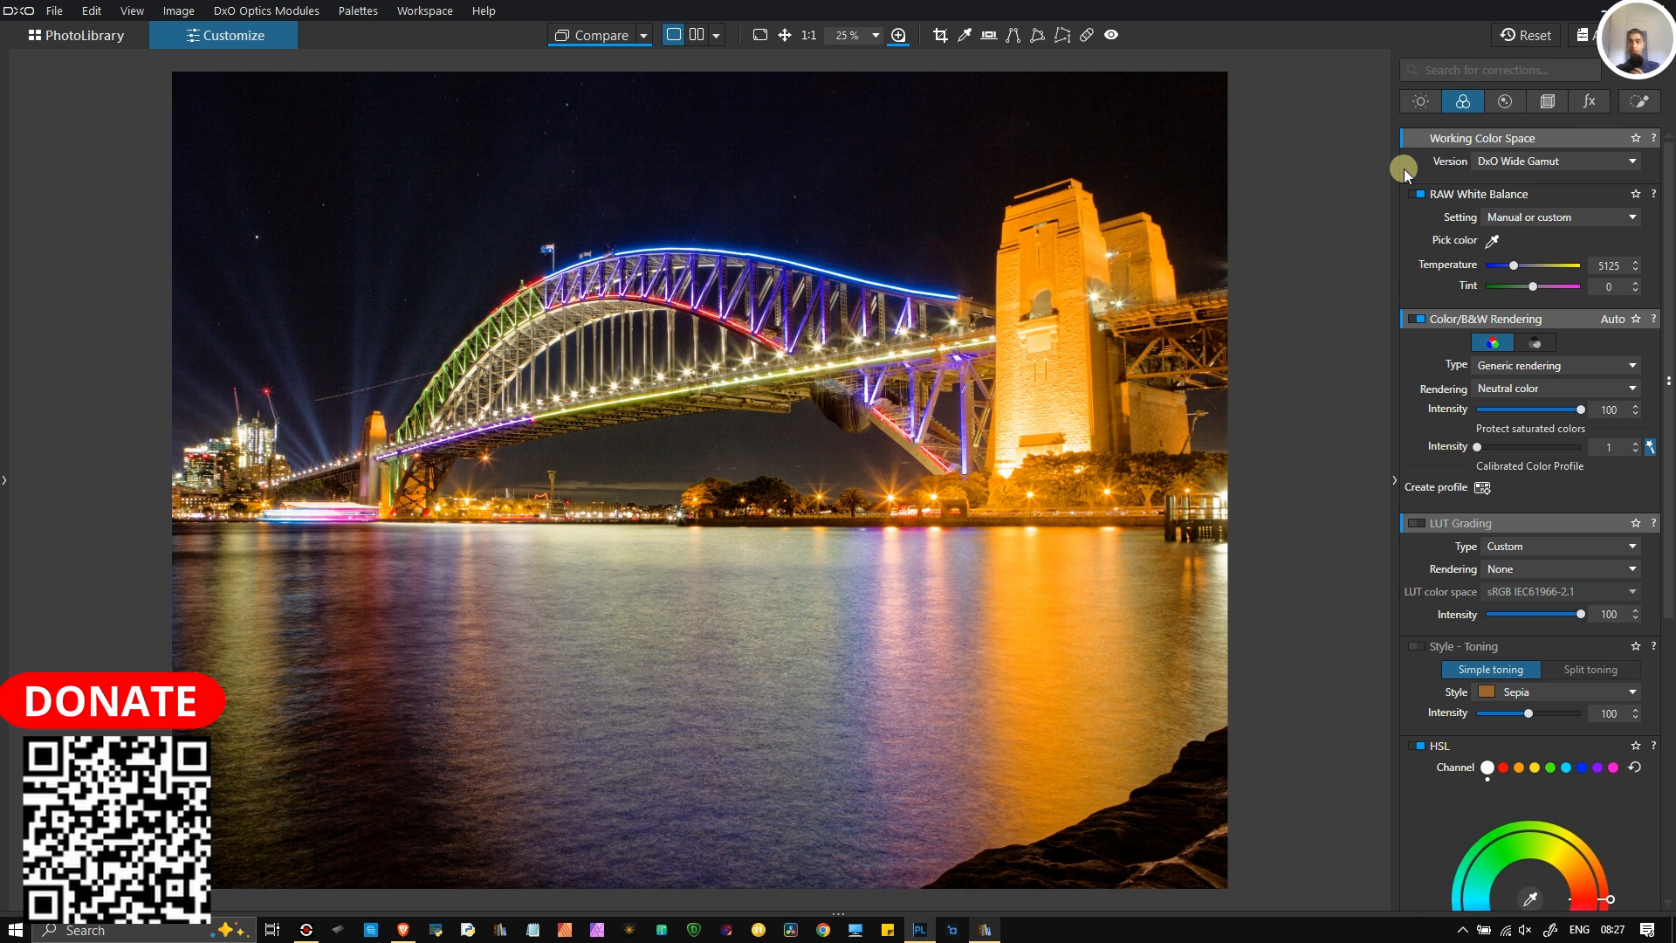
Step: Set the color rendering to Camera body with Canon 5DMk2, 5DMk3, 1DX and the Protect saturated colors intensity to 53
{"action": "mouse_move", "coordinate": [1470, 495]}
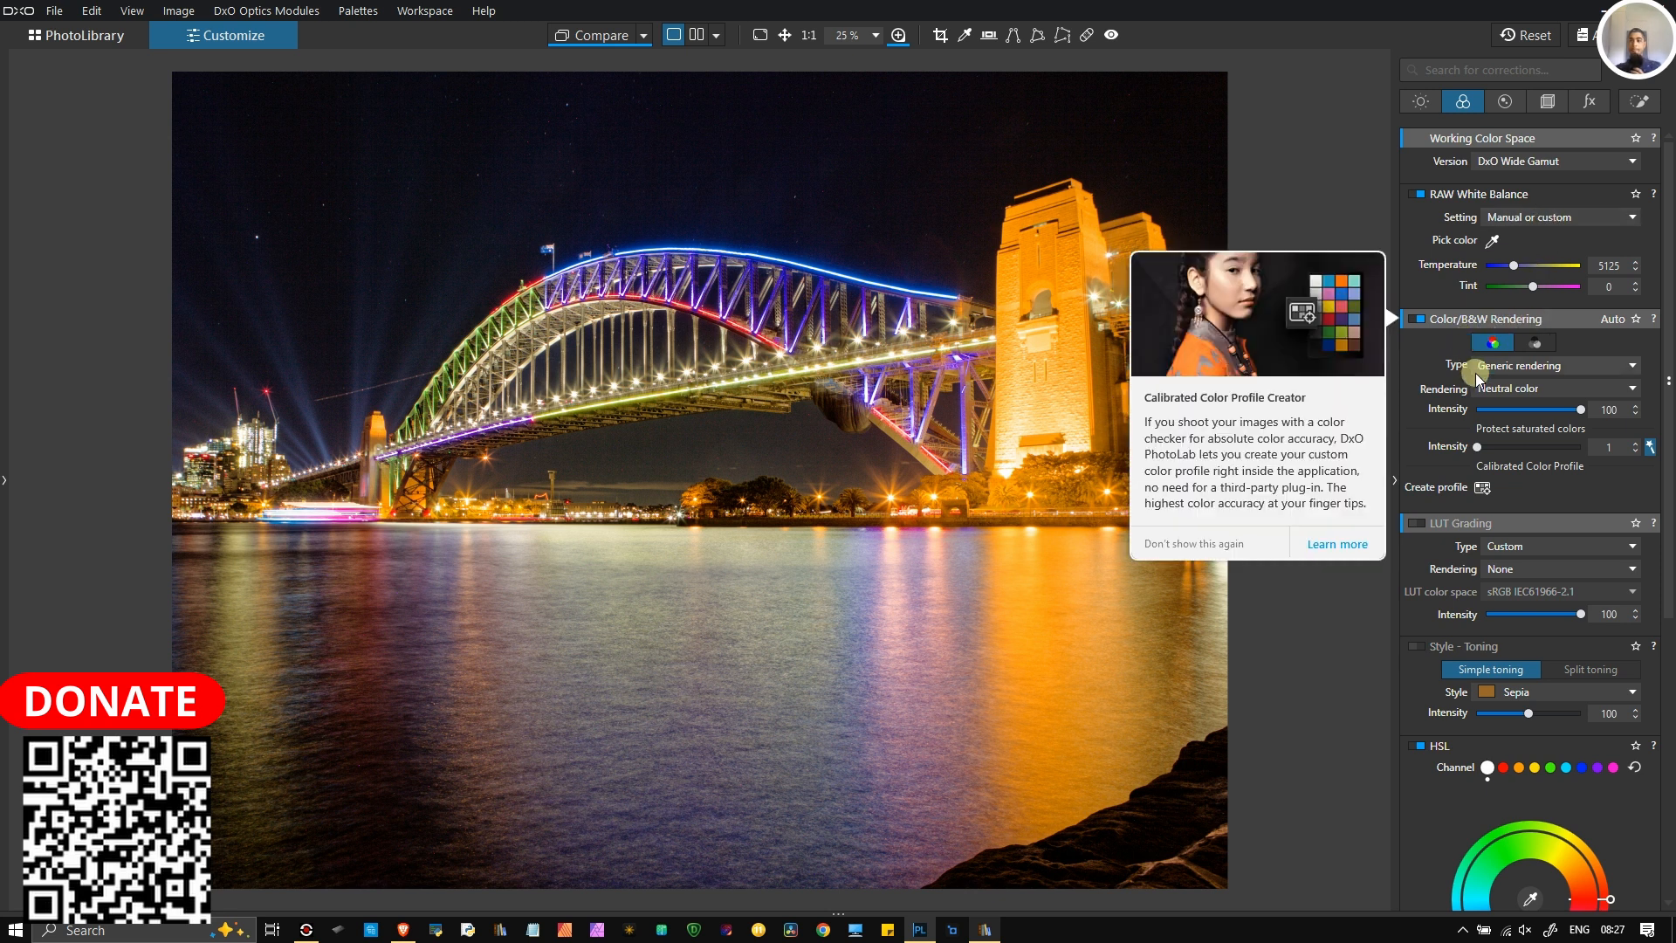
{"action": "left_click", "coordinate": [1515, 371]}
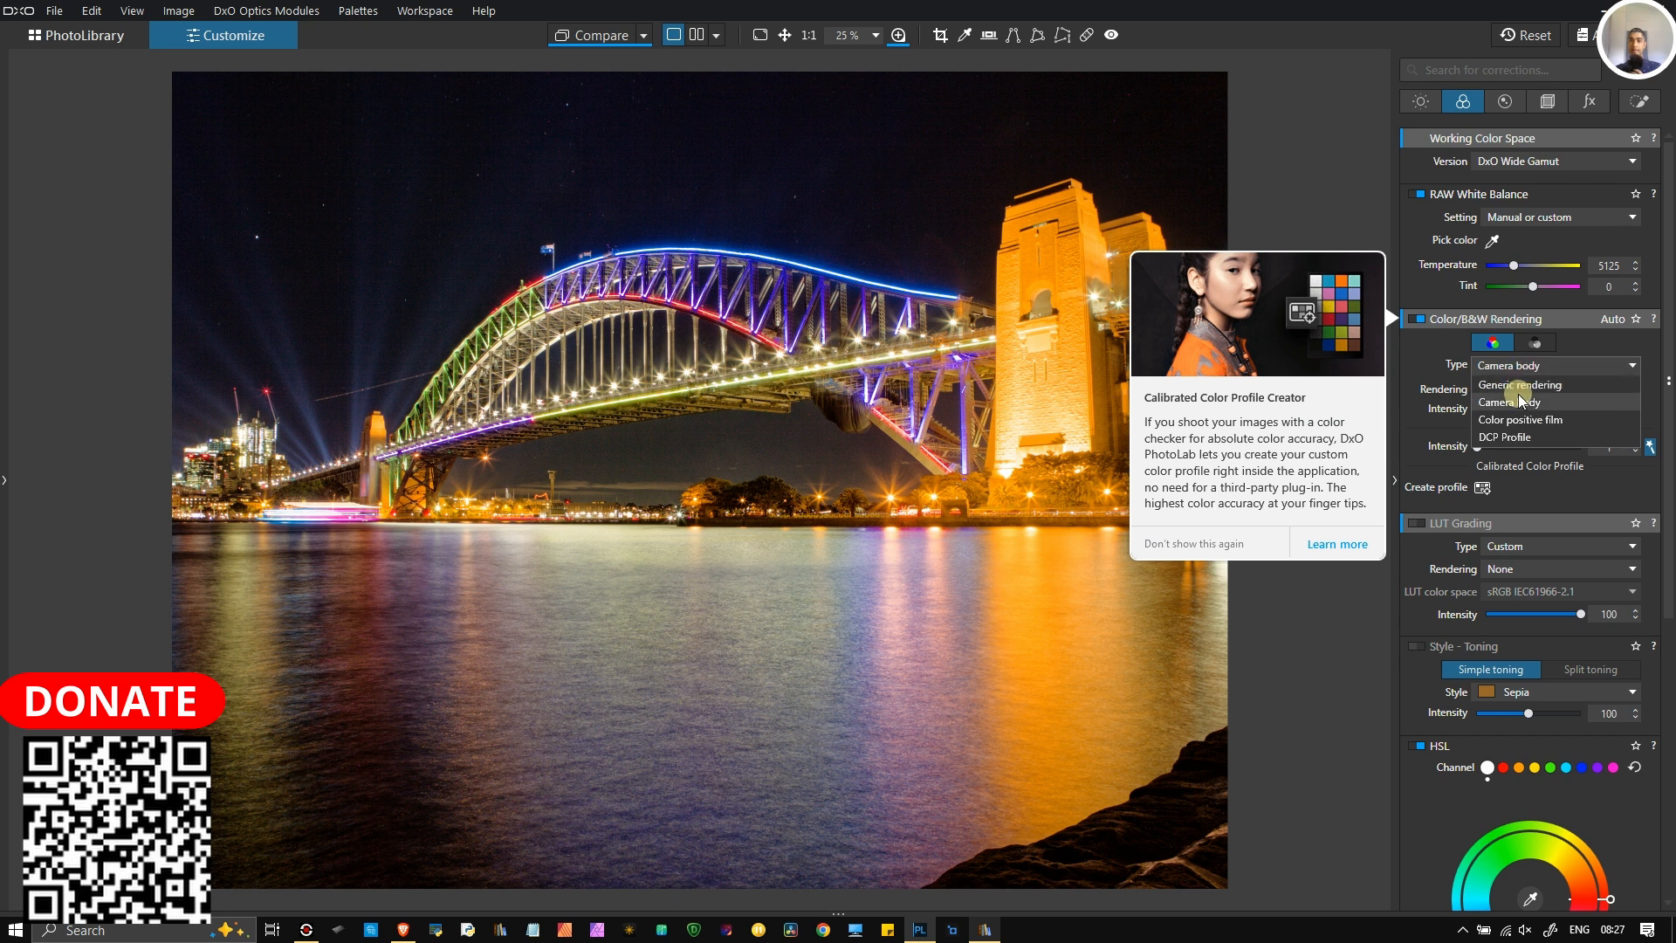
{"action": "left_click", "coordinate": [1517, 399]}
{"action": "left_click", "coordinate": [1526, 391]}
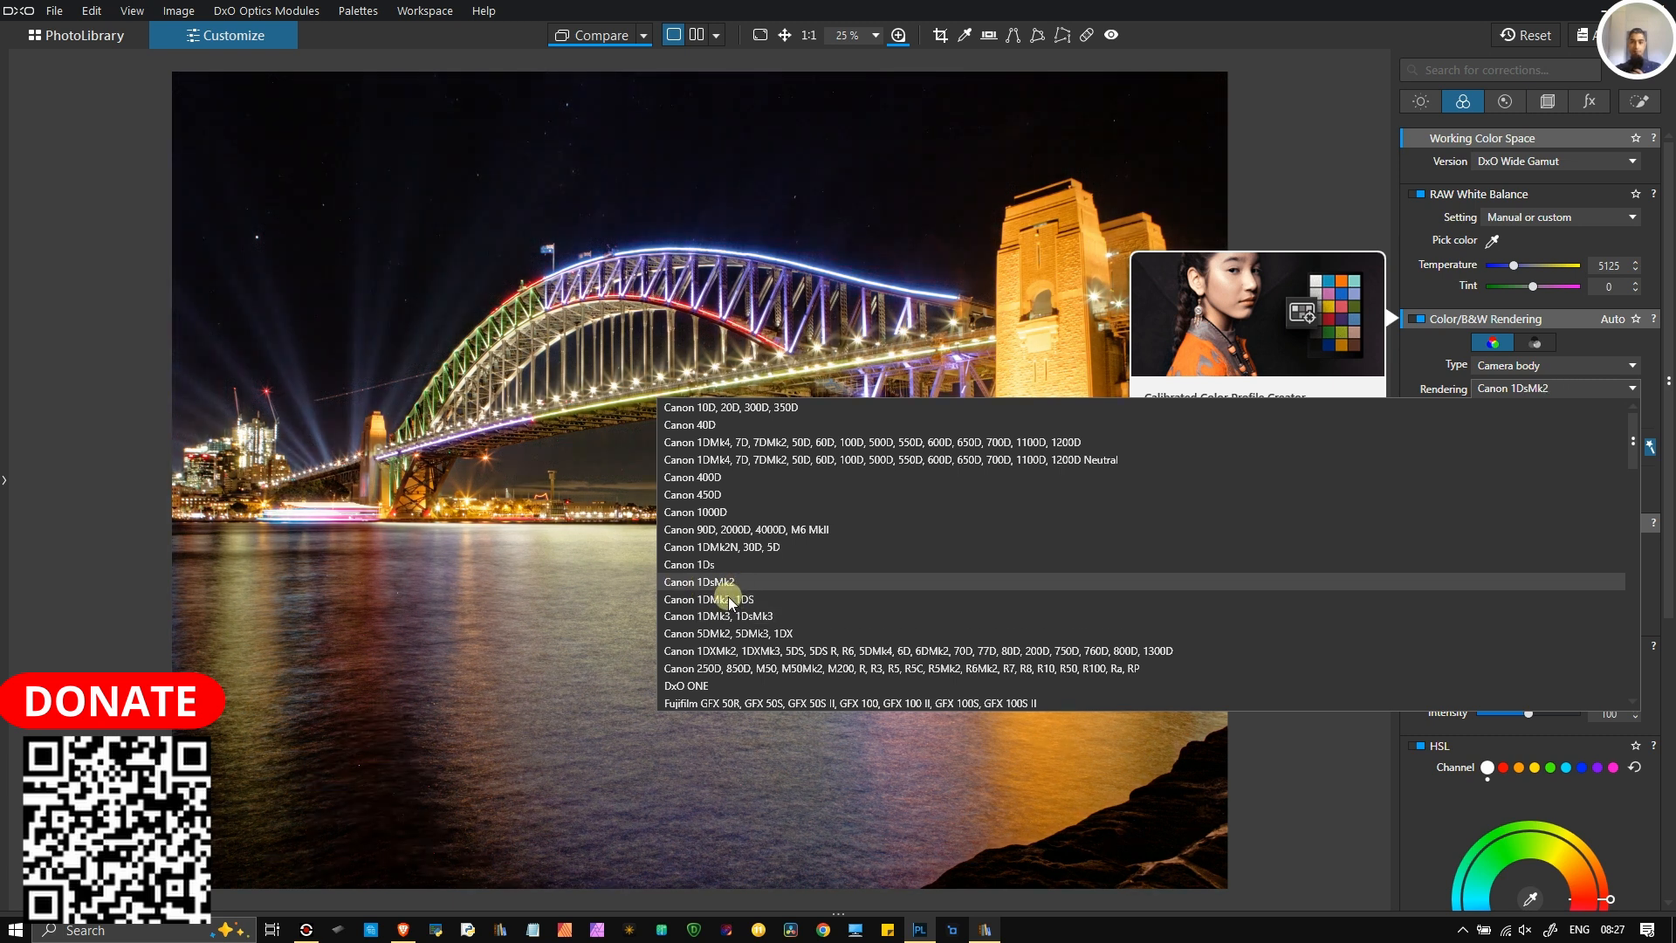
{"action": "left_click", "coordinate": [726, 633]}
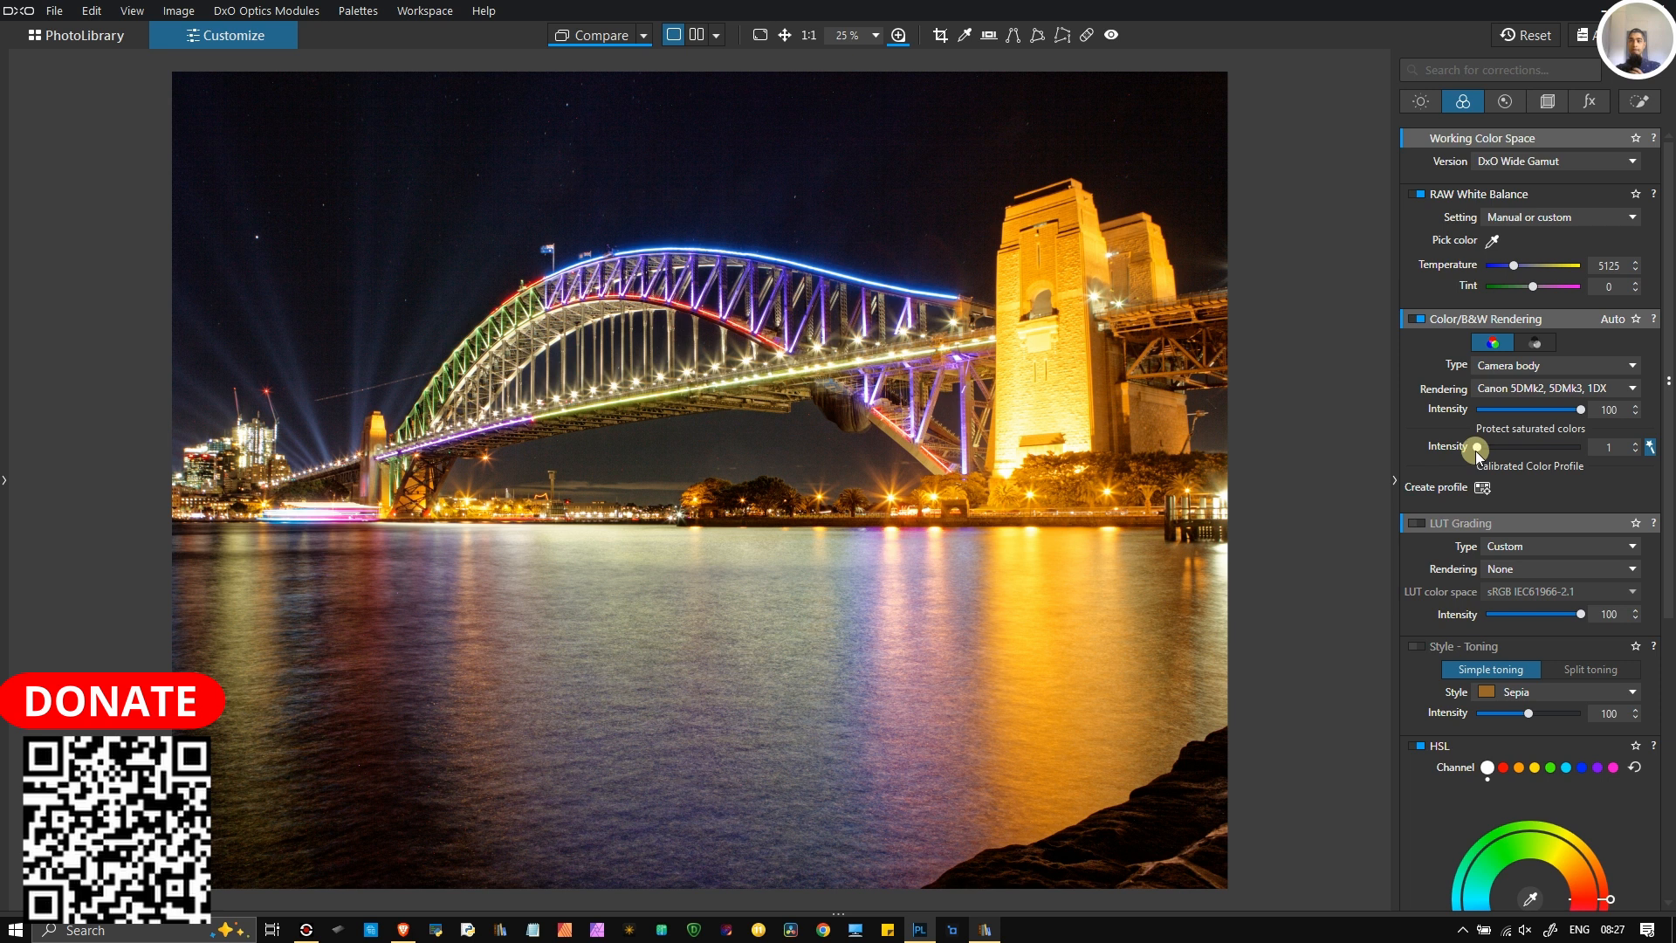
{"action": "left_click_drag", "start_coordinate": [1476, 449], "coordinate": [1534, 448]}
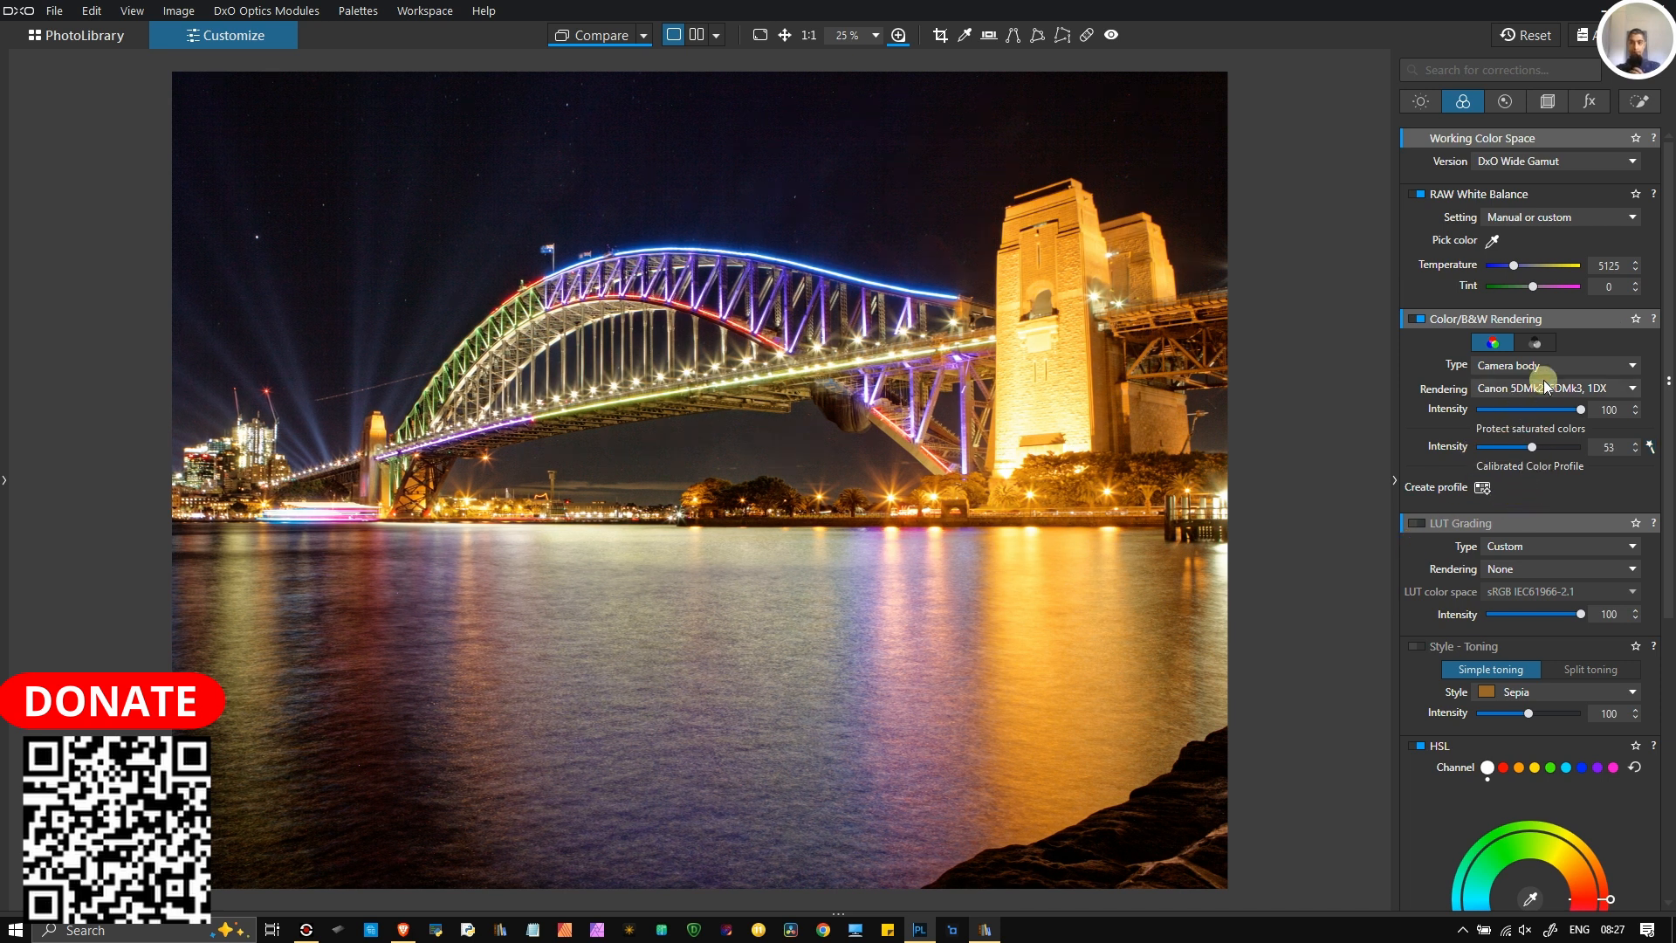
Step: For the yellow HSL channel sampled from the stone pylon, set saturation -18, luminance -32 and uniformity 7, and shift the hue slightly toward orange
{"action": "mouse_move", "coordinate": [1425, 545]}
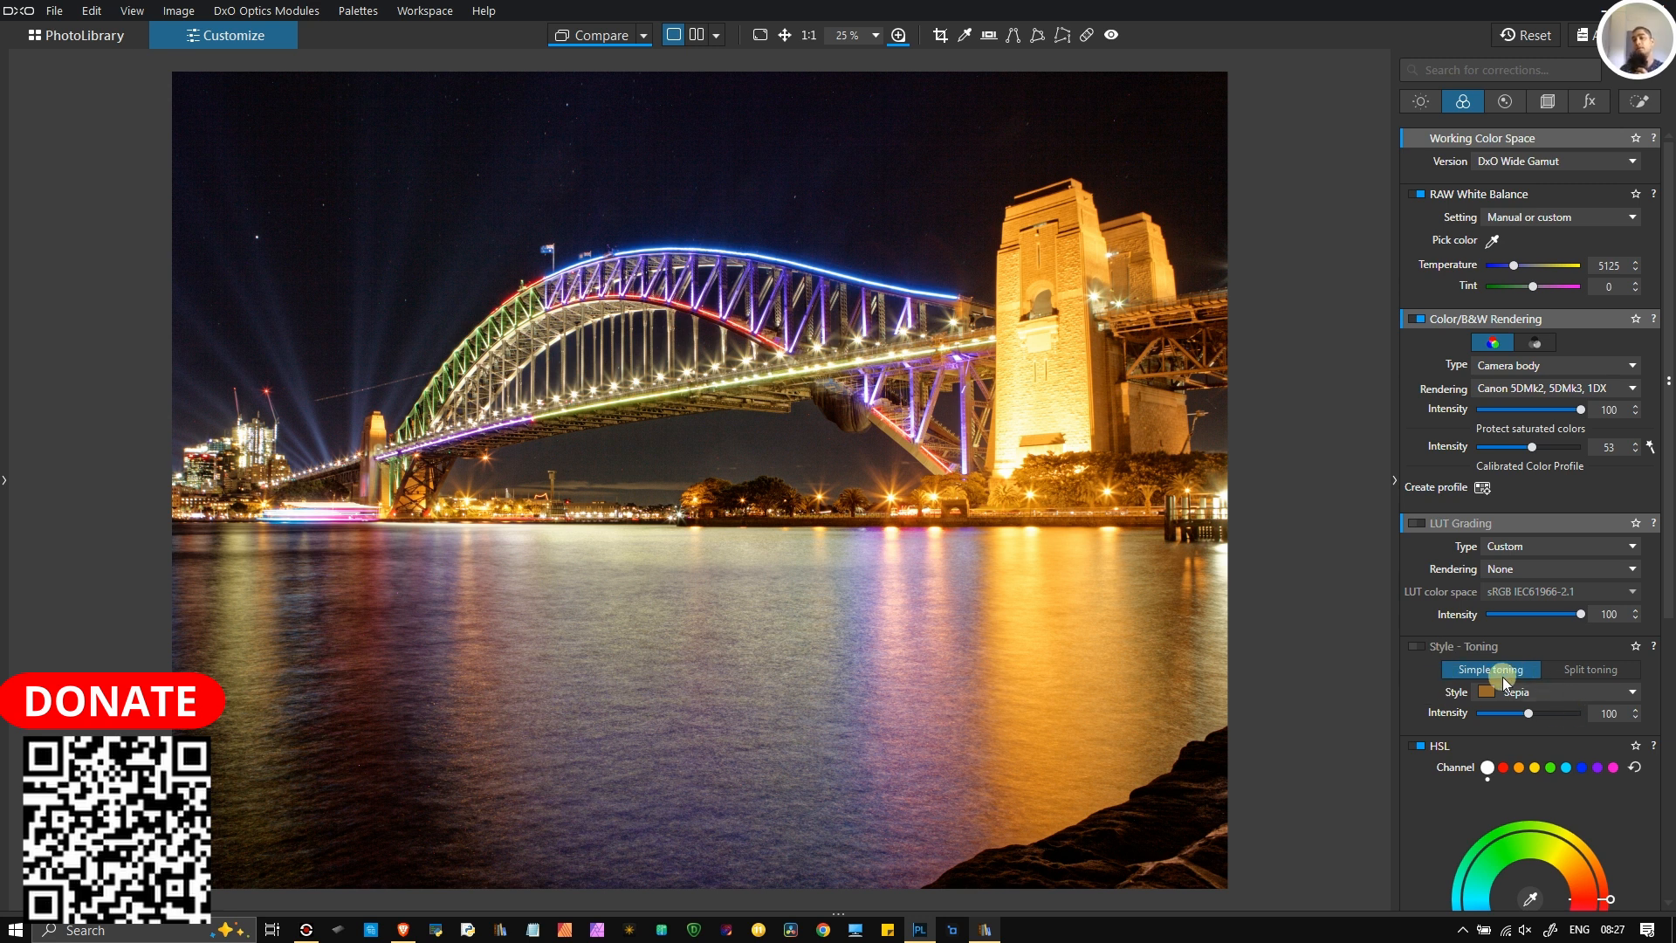
{"action": "mouse_move", "coordinate": [1486, 571]}
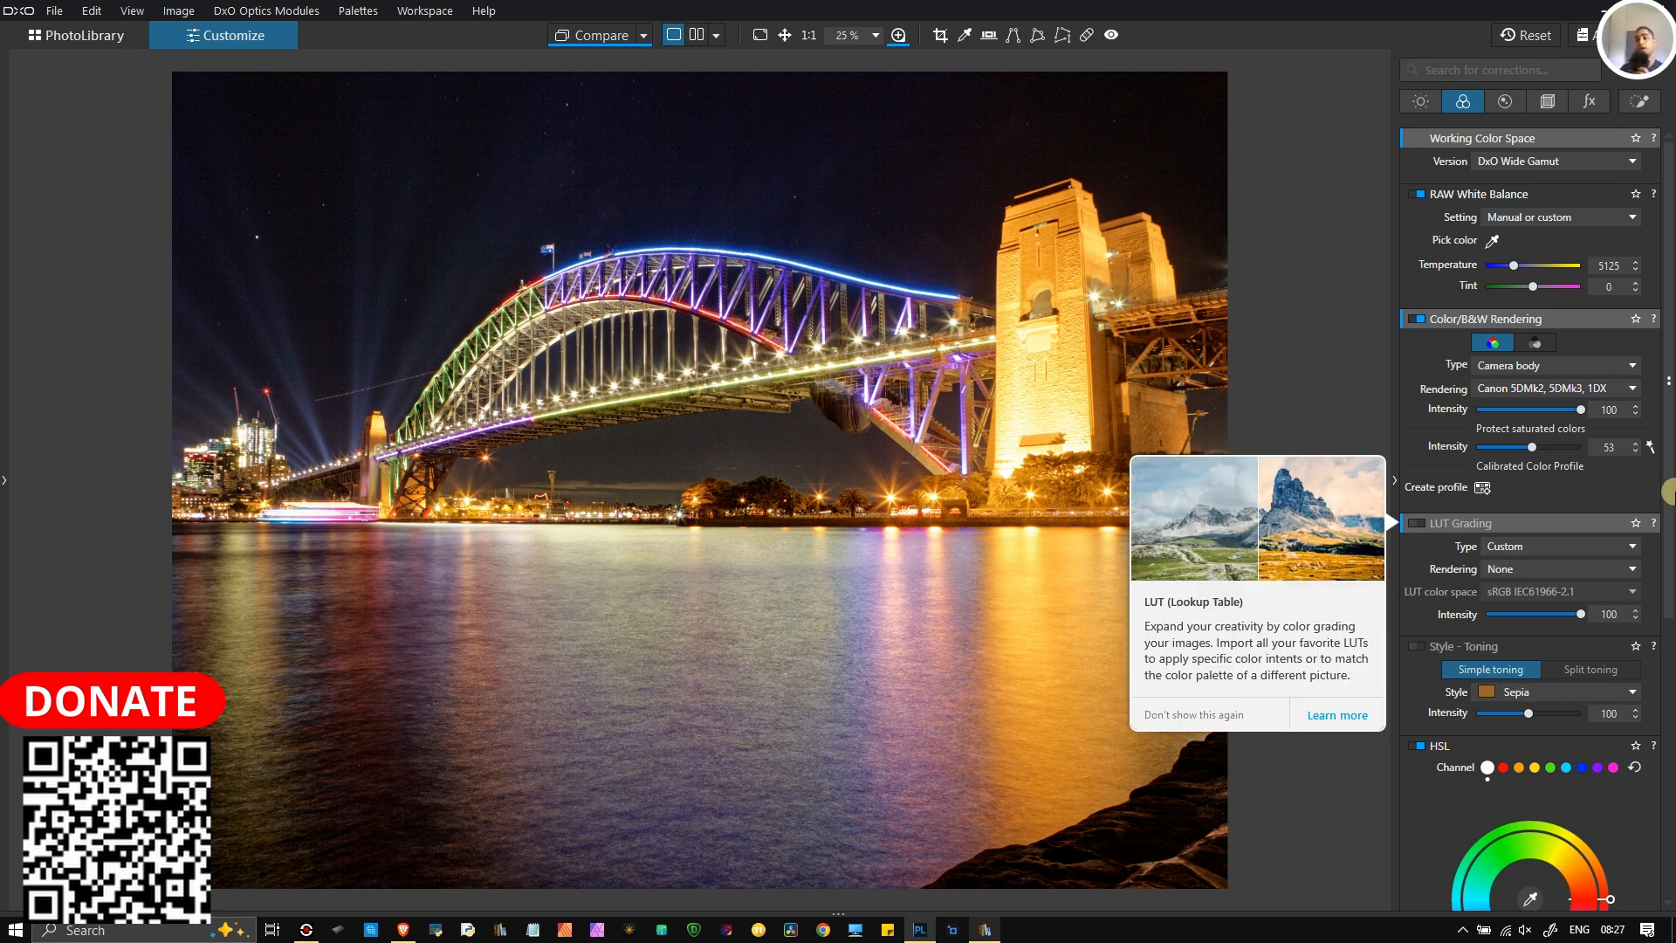
{"action": "left_click_drag", "start_coordinate": [1667, 494], "coordinate": [1669, 687]}
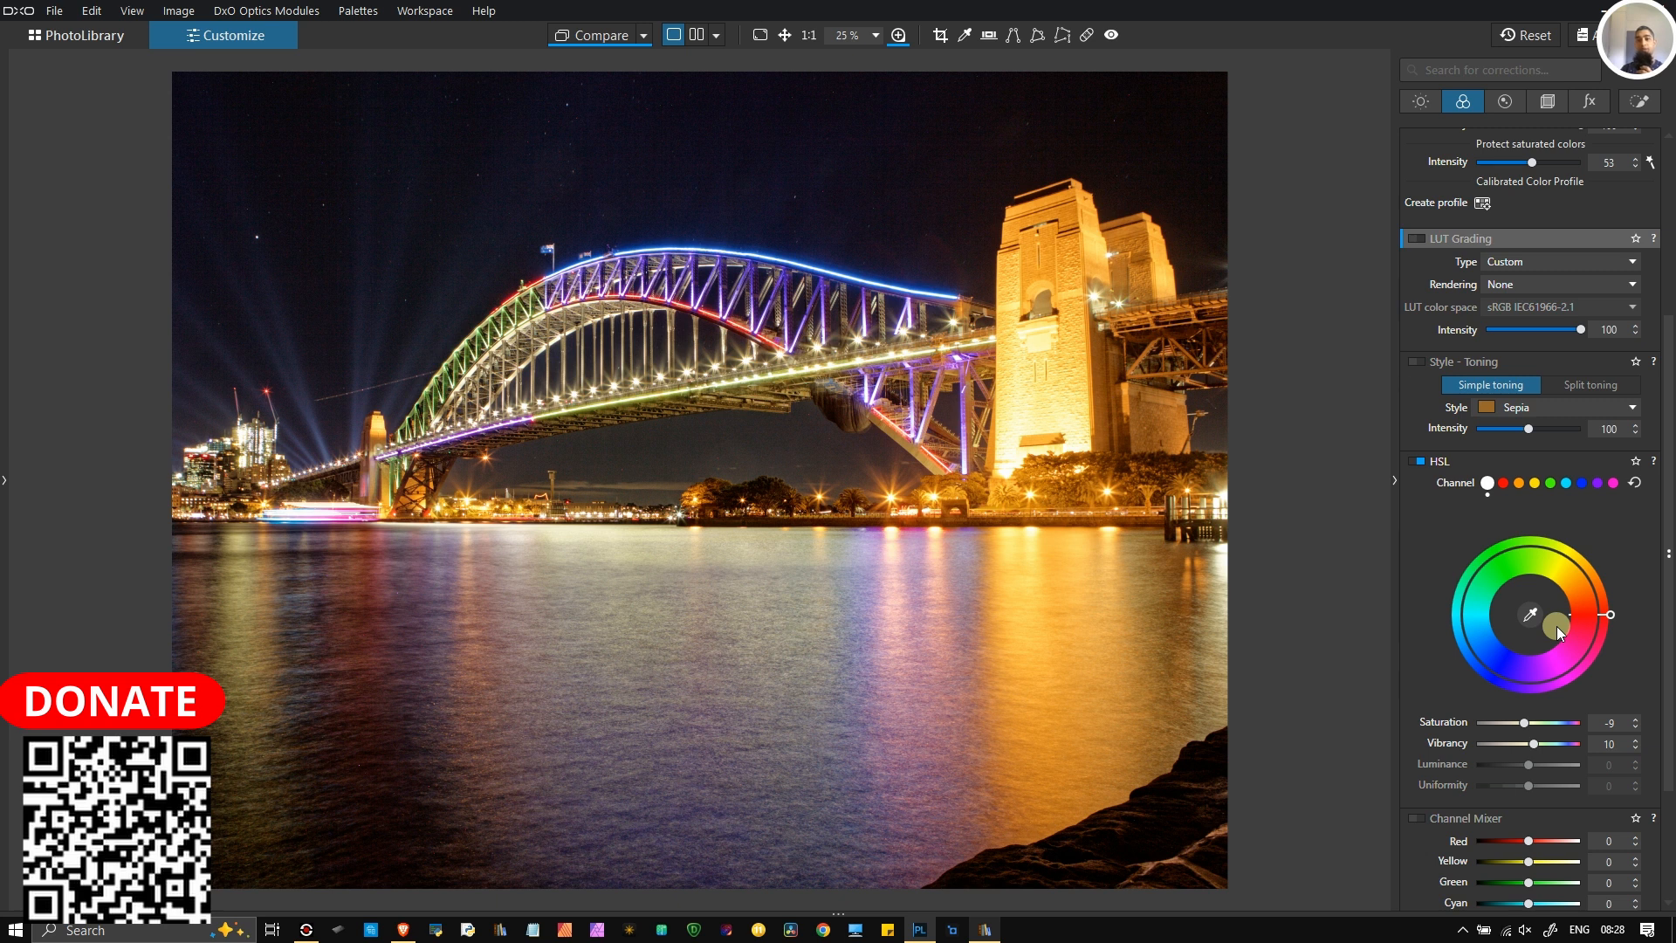
{"action": "left_click_drag", "start_coordinate": [1558, 626], "coordinate": [1532, 620]}
{"action": "left_click", "coordinate": [1531, 616]}
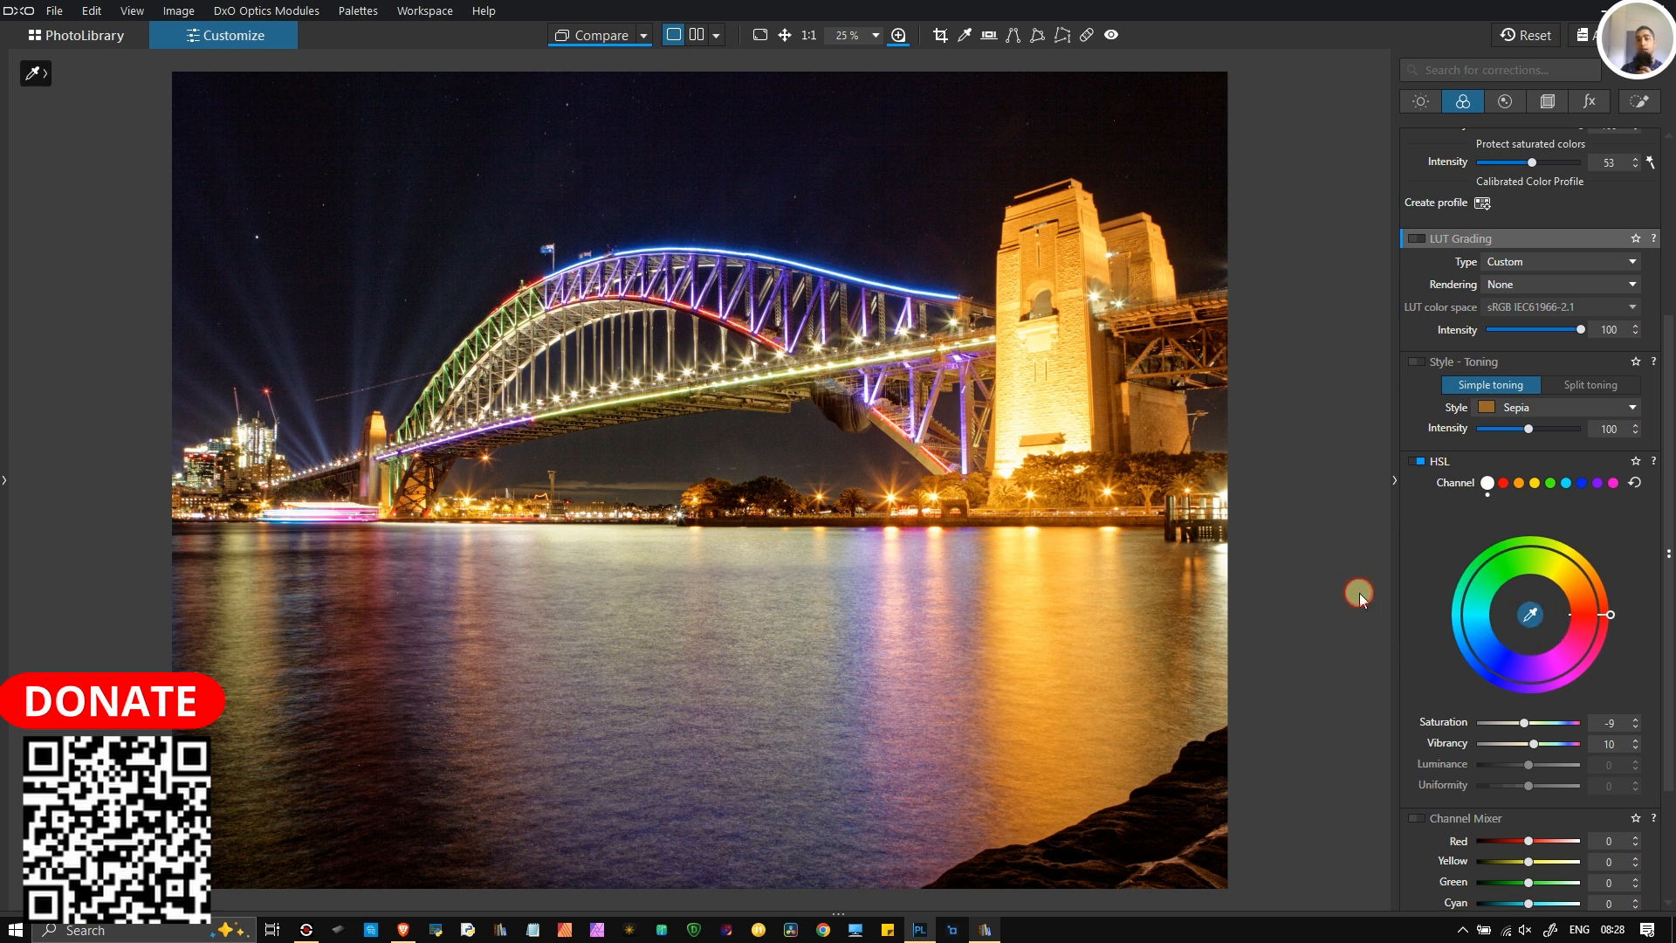
{"action": "left_click", "coordinate": [1013, 445]}
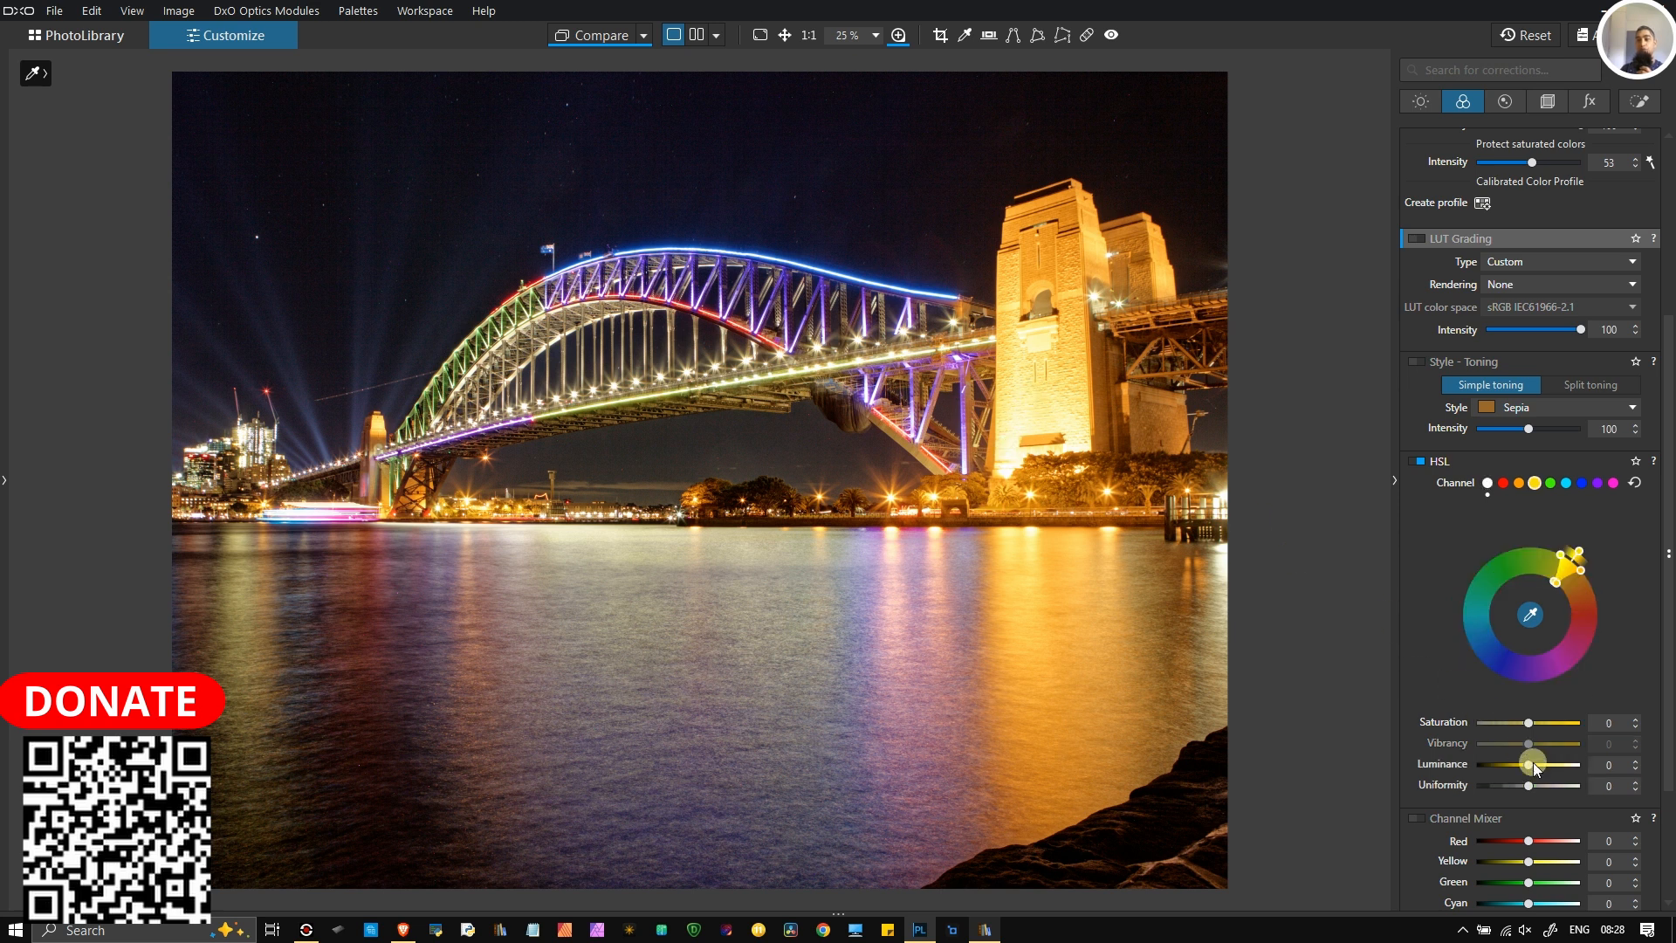
{"action": "left_click_drag", "start_coordinate": [1525, 763], "coordinate": [1512, 783]}
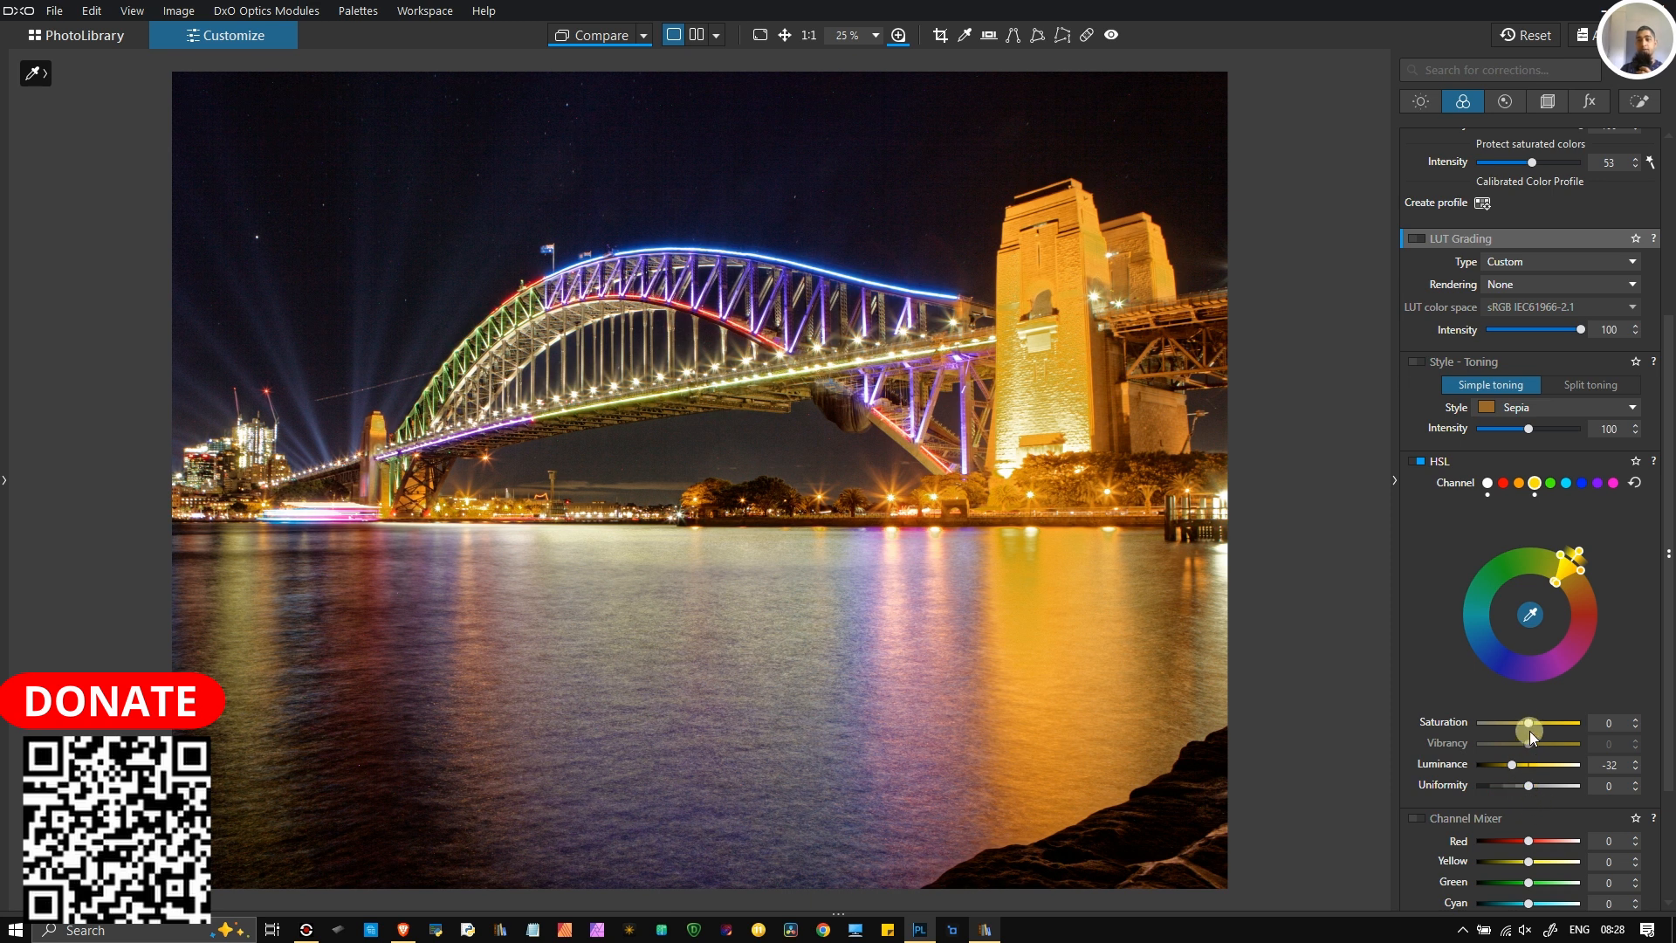
{"action": "left_click_drag", "start_coordinate": [1530, 727], "coordinate": [1533, 789]}
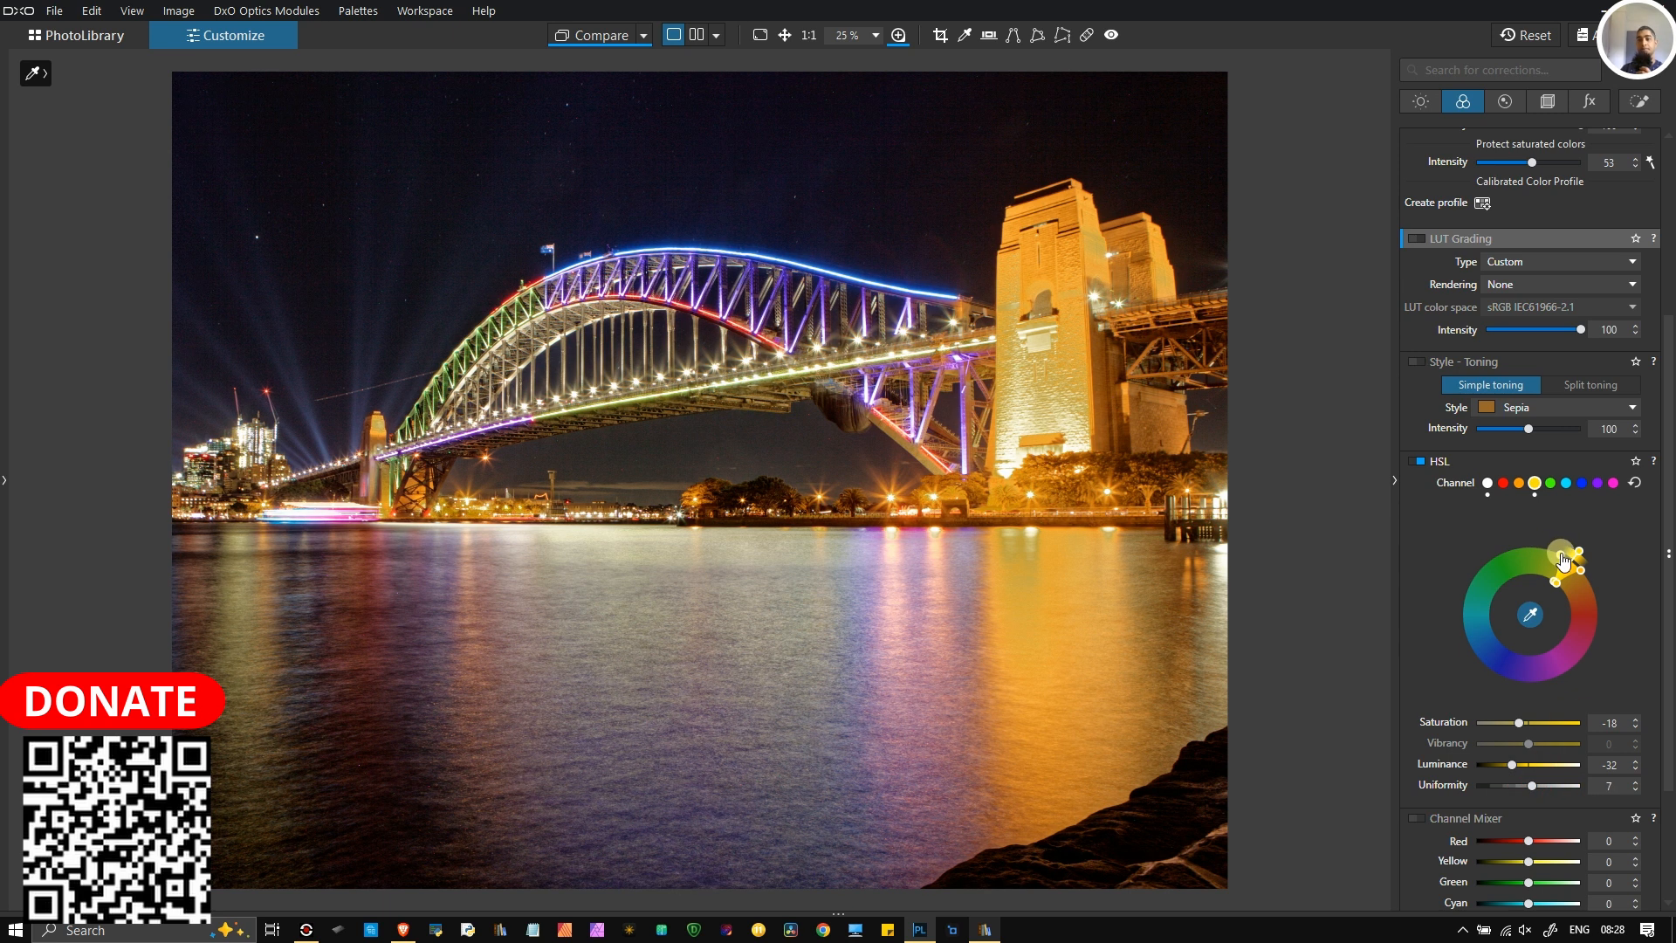
{"action": "mouse_move", "coordinate": [1577, 543]}
{"action": "left_mouse_down"}
{"action": "mouse_move", "coordinate": [1598, 599]}
{"action": "mouse_move", "coordinate": [1573, 567]}
{"action": "left_mouse_up"}
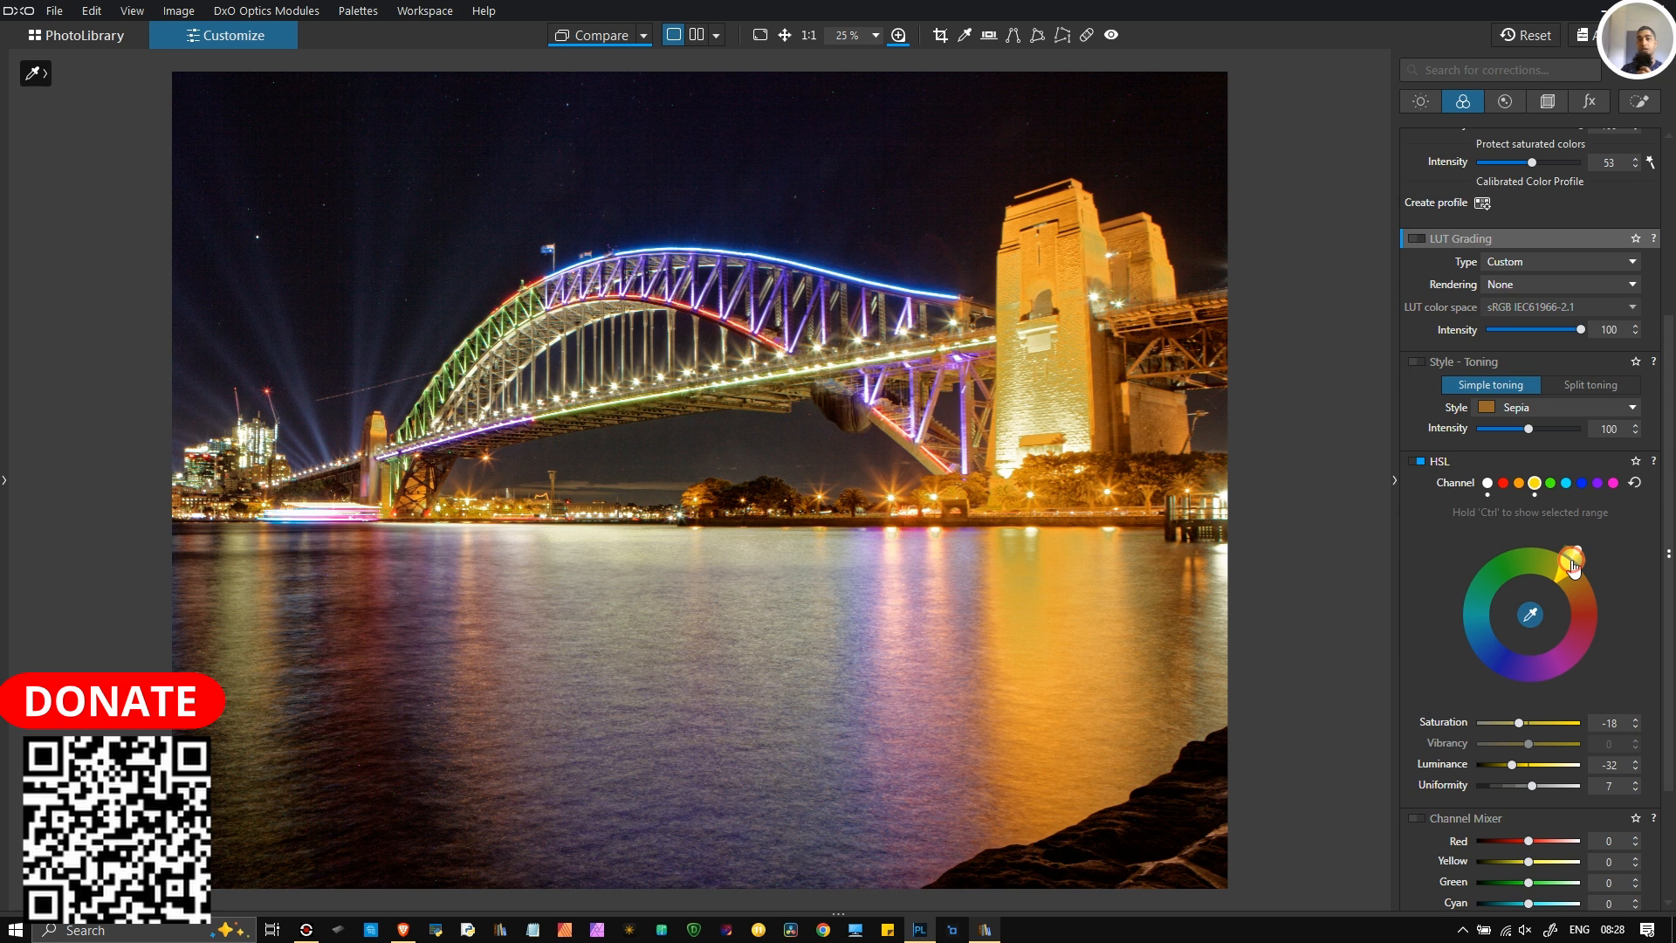
{"action": "left_click_drag", "start_coordinate": [1574, 566], "coordinate": [1580, 568]}
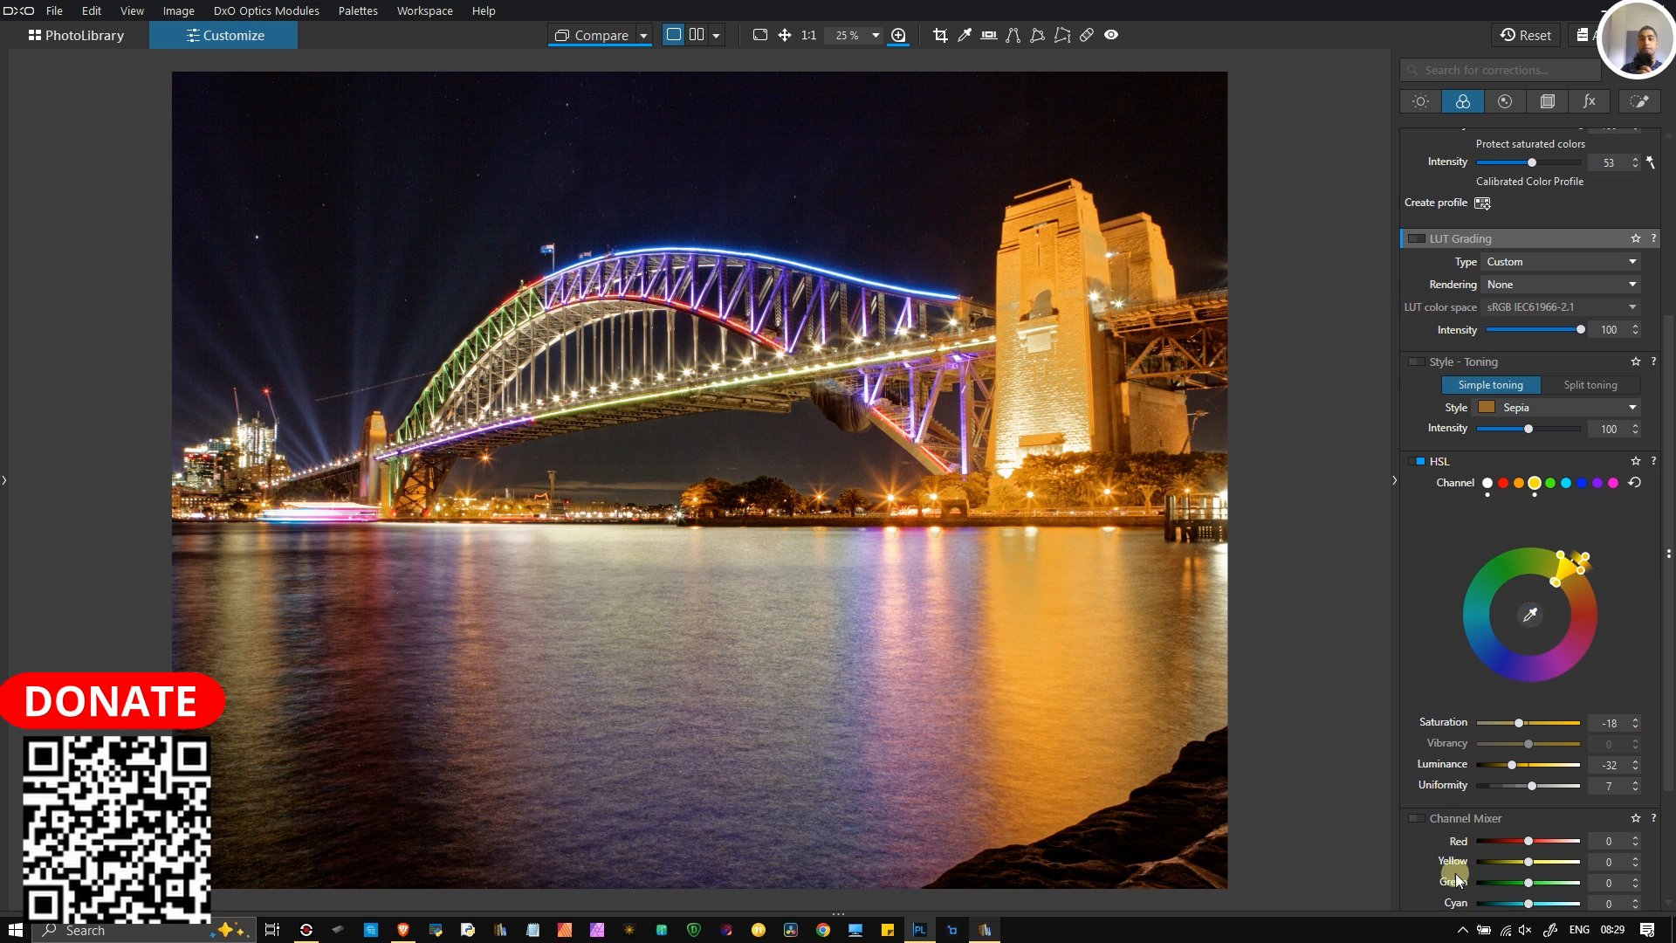
Step: Set the magenta HSL channel, sampled from the purple water reflection, to saturation 35 and luminance -28, and switch the HSL correction off
{"action": "left_click", "coordinate": [1532, 613]}
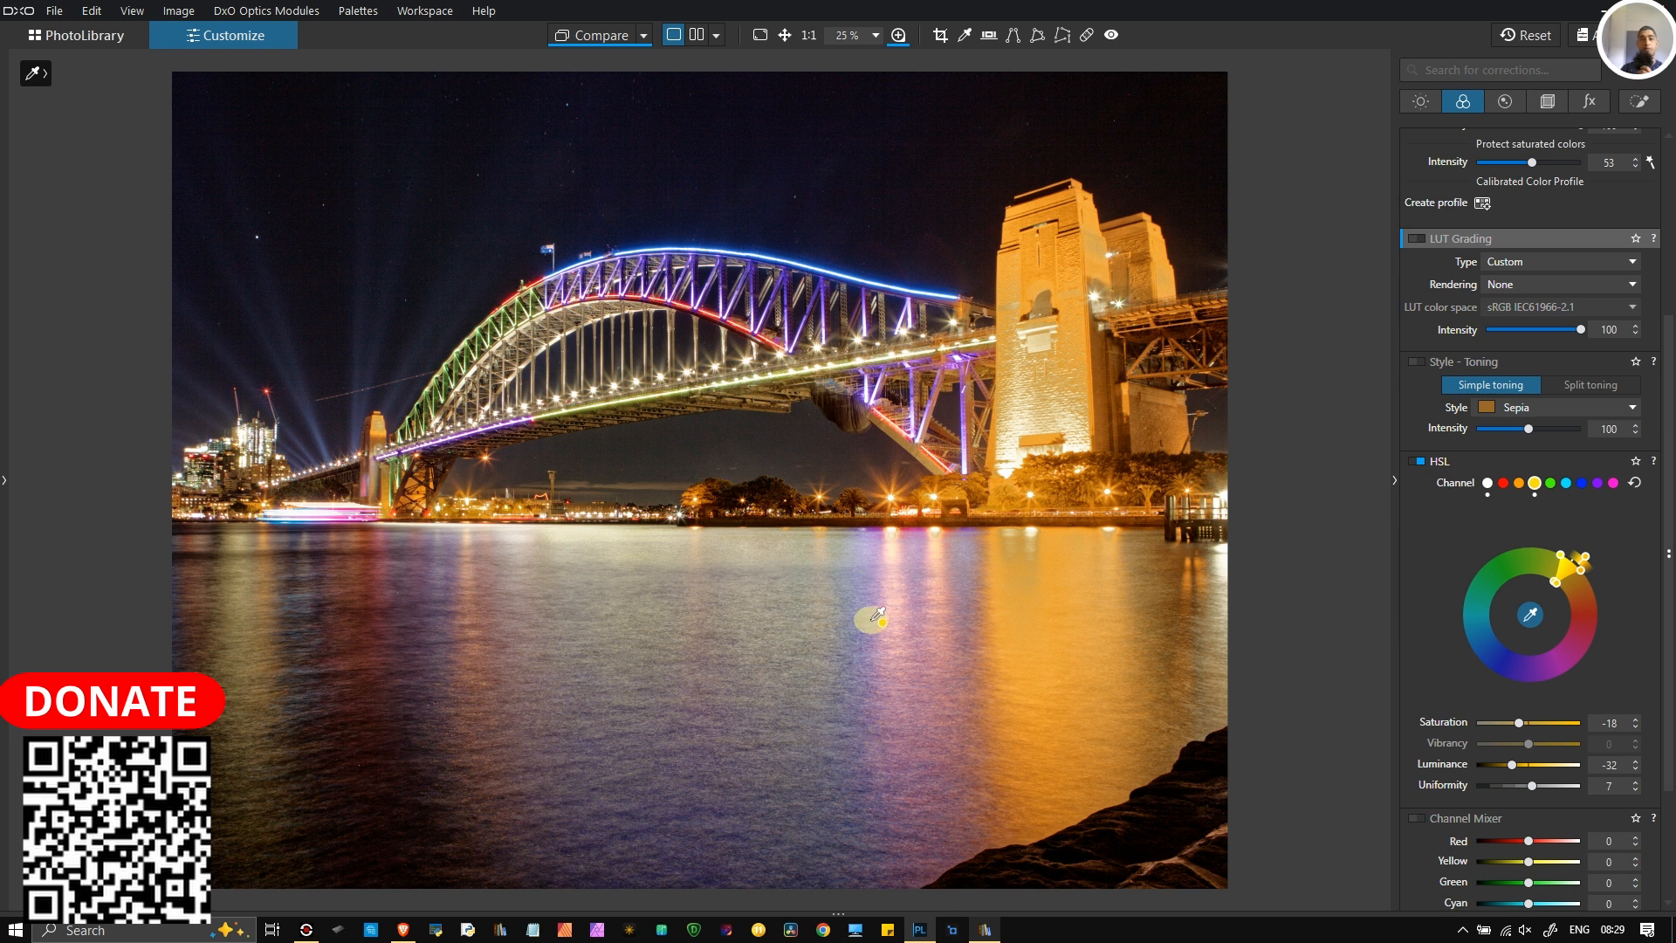
{"action": "left_click", "coordinate": [906, 721]}
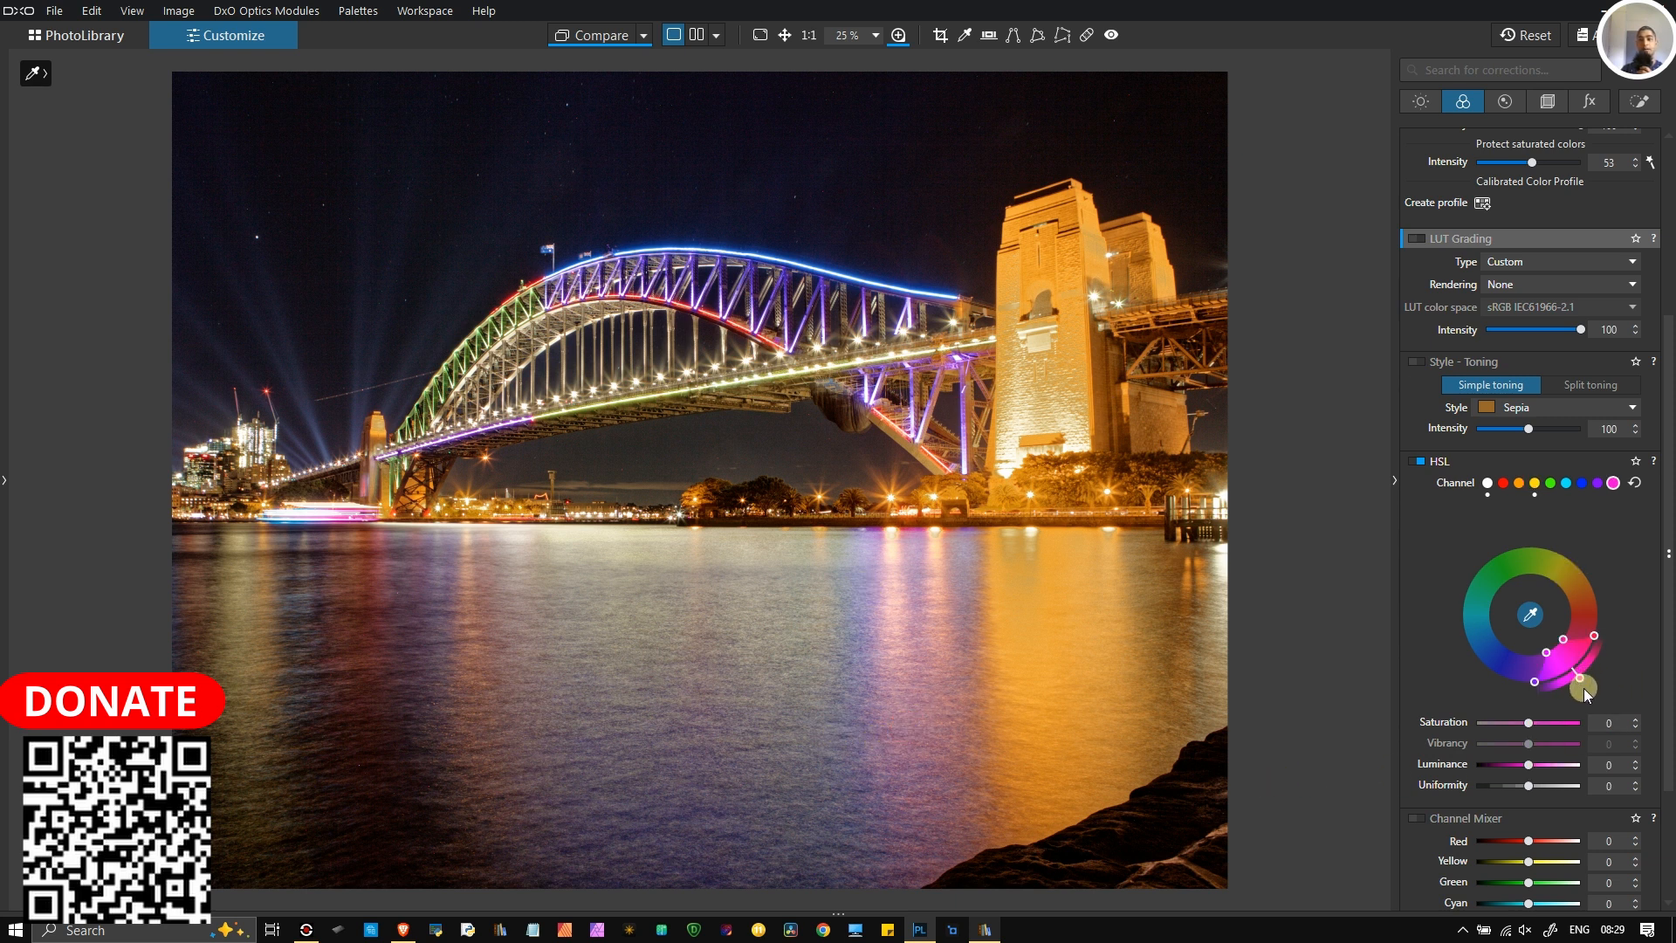
{"action": "left_click_drag", "start_coordinate": [1524, 766], "coordinate": [1553, 740]}
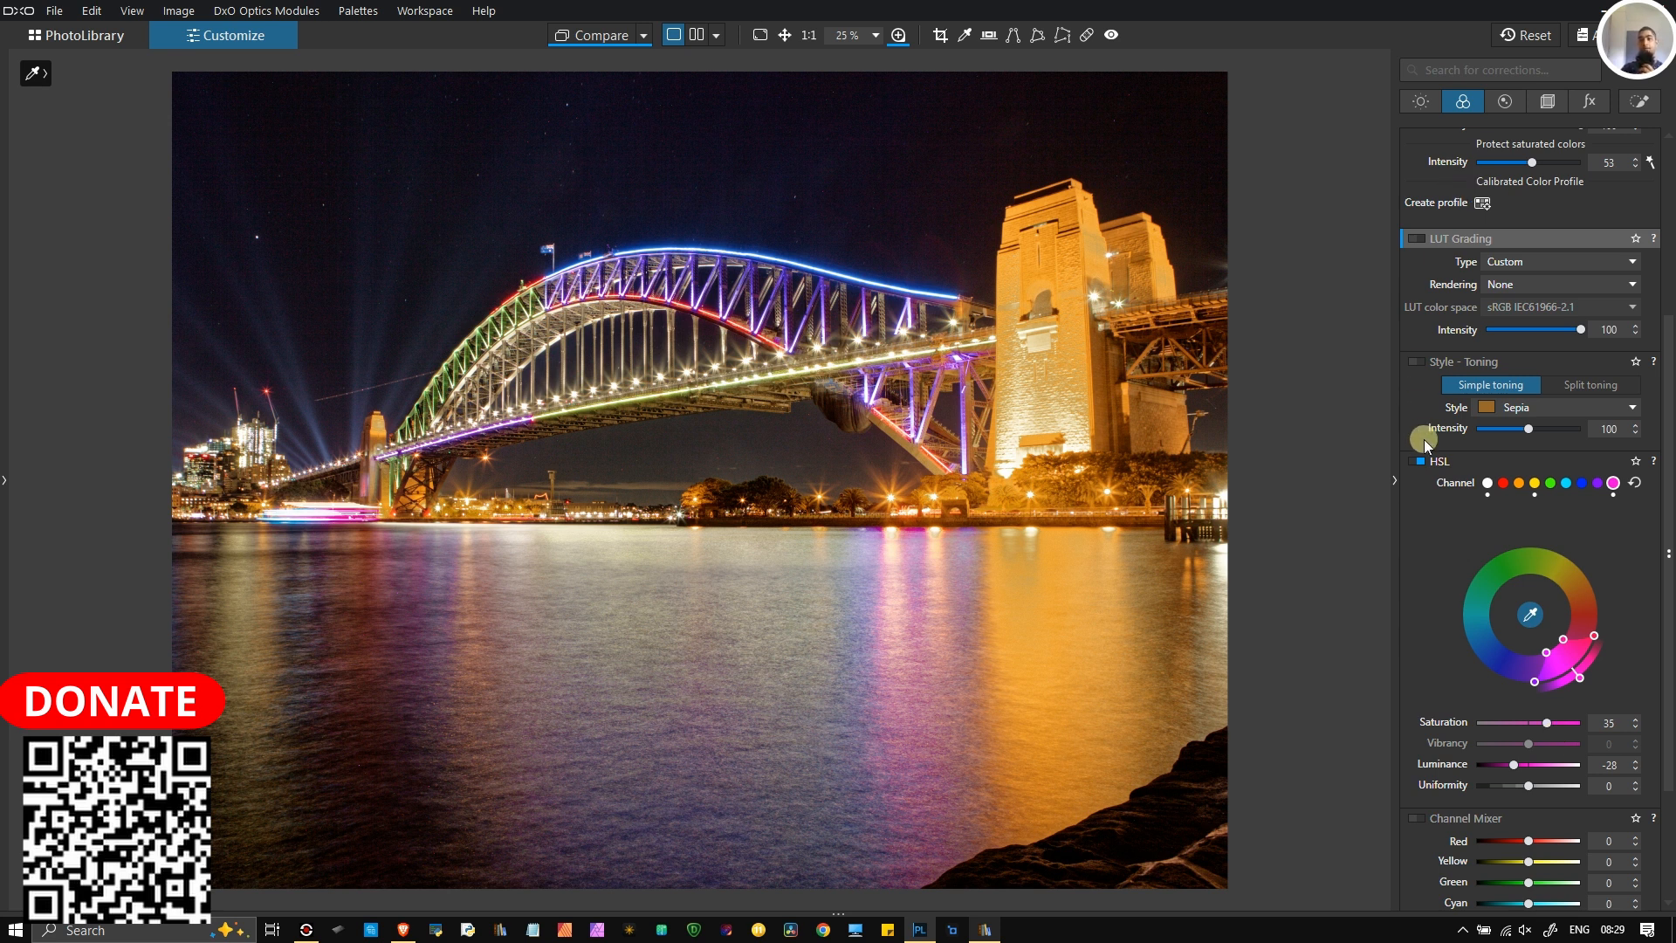
{"action": "left_click", "coordinate": [1421, 462]}
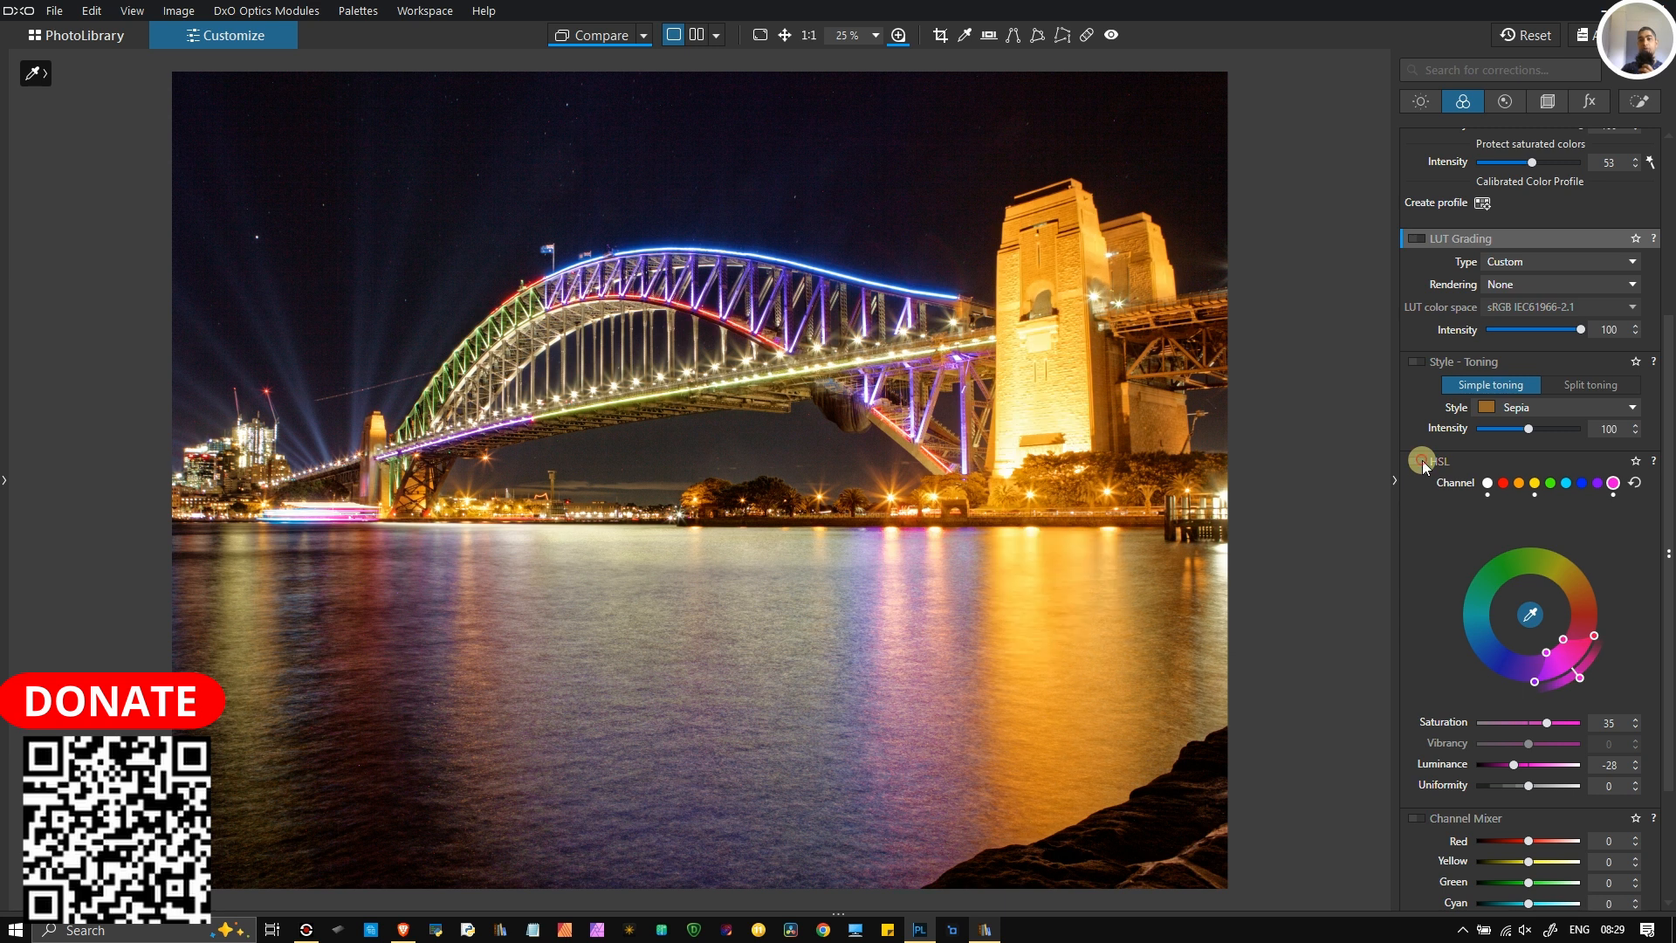
Step: Toggle the HSL correction repeatedly to compare the whole photo with and without it, leaving it switched on
{"action": "left_click", "coordinate": [1421, 462]}
{"action": "left_click", "coordinate": [1421, 463]}
{"action": "left_click", "coordinate": [1421, 463]}
{"action": "left_click", "coordinate": [1420, 462]}
{"action": "left_click", "coordinate": [1422, 461]}
{"action": "left_click", "coordinate": [1422, 461]}
{"action": "left_click", "coordinate": [1422, 461]}
{"action": "left_click", "coordinate": [1421, 462]}
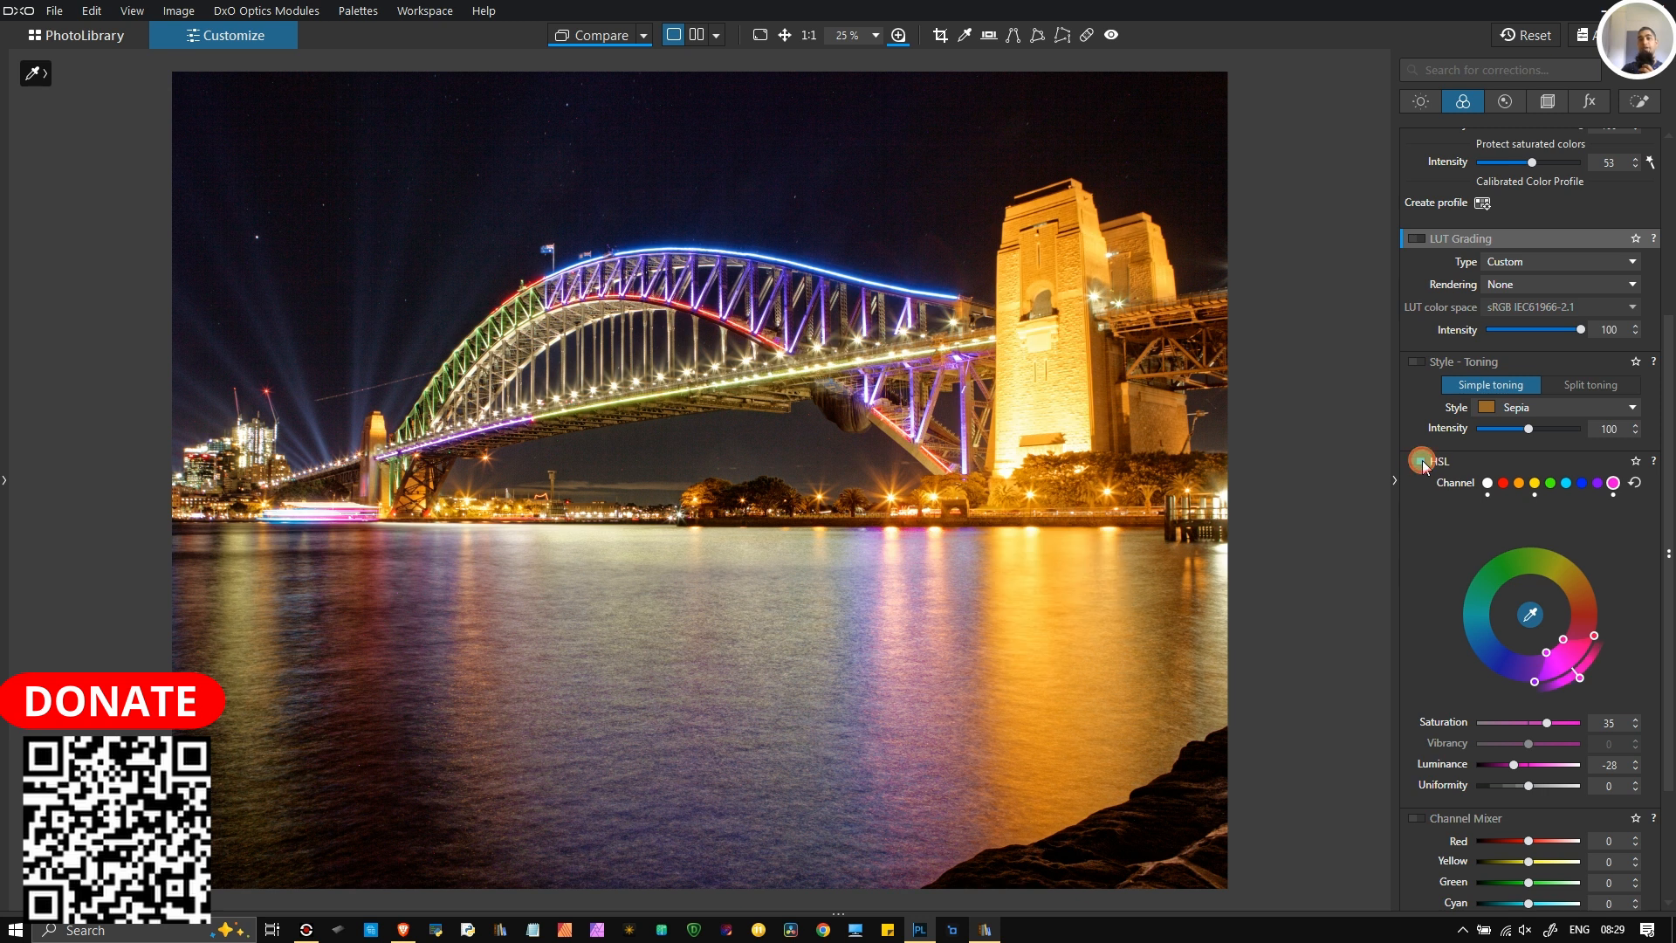
{"action": "left_click", "coordinate": [1422, 461]}
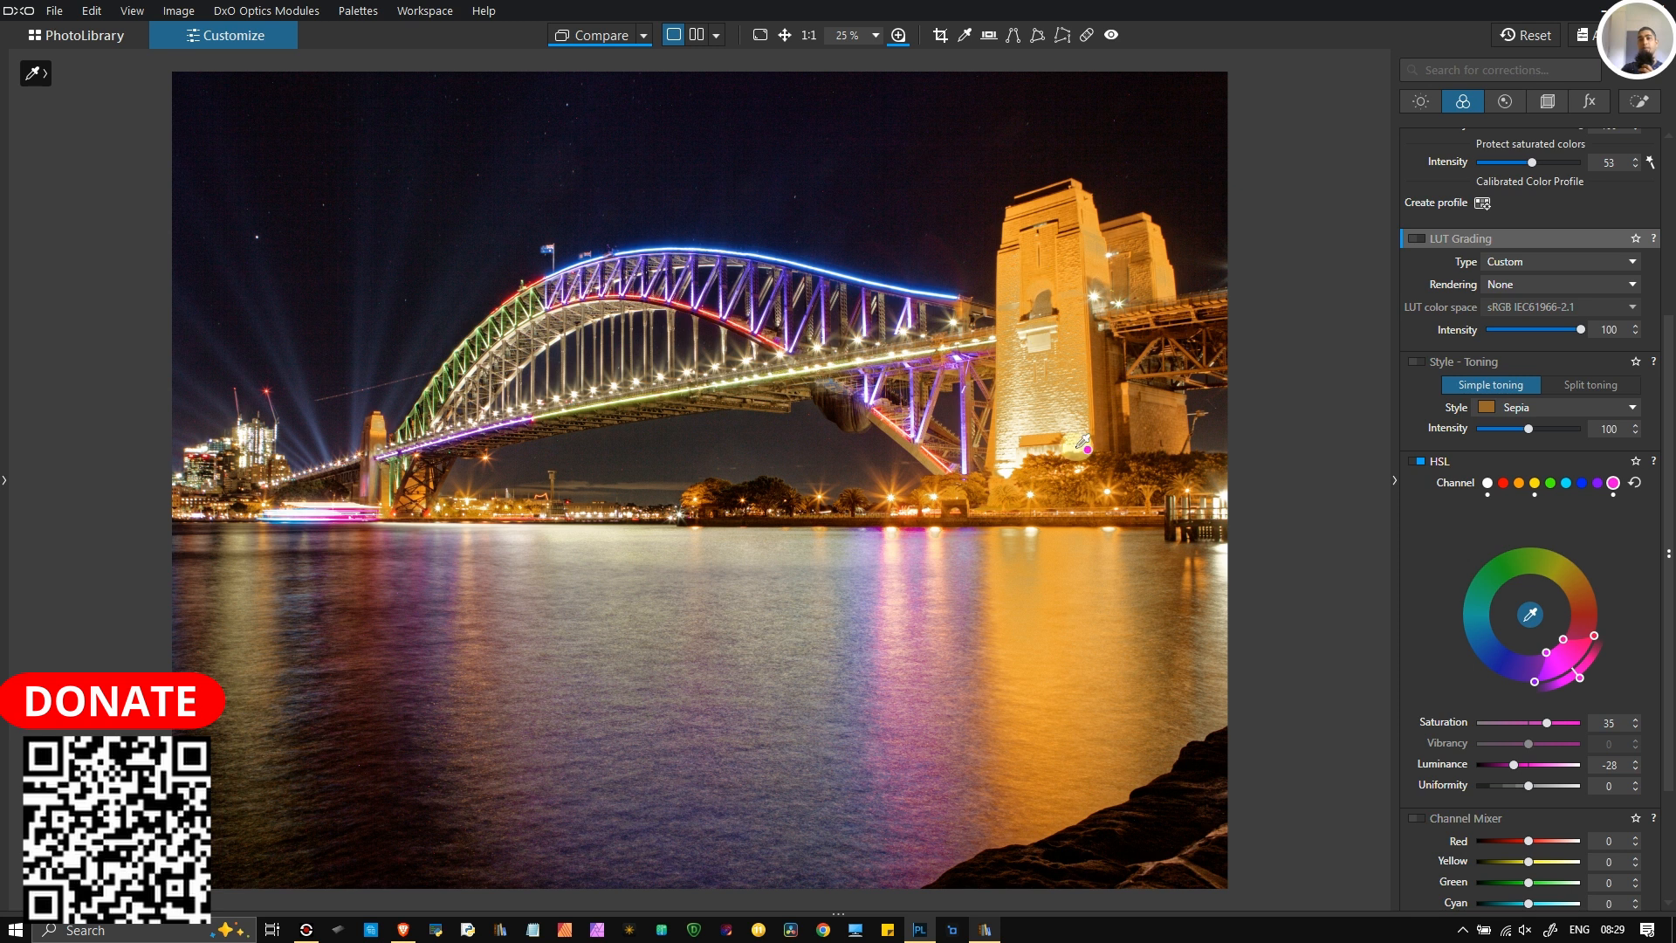
Step: Compare the bridge and stone pylon at 50% with and without the HSL correction, leaving it switched off
{"action": "scroll", "coordinate": [1069, 402], "scroll_direction": "up", "scroll_amount": 1}
{"action": "scroll", "coordinate": [1075, 397], "scroll_direction": "up", "scroll_amount": 4}
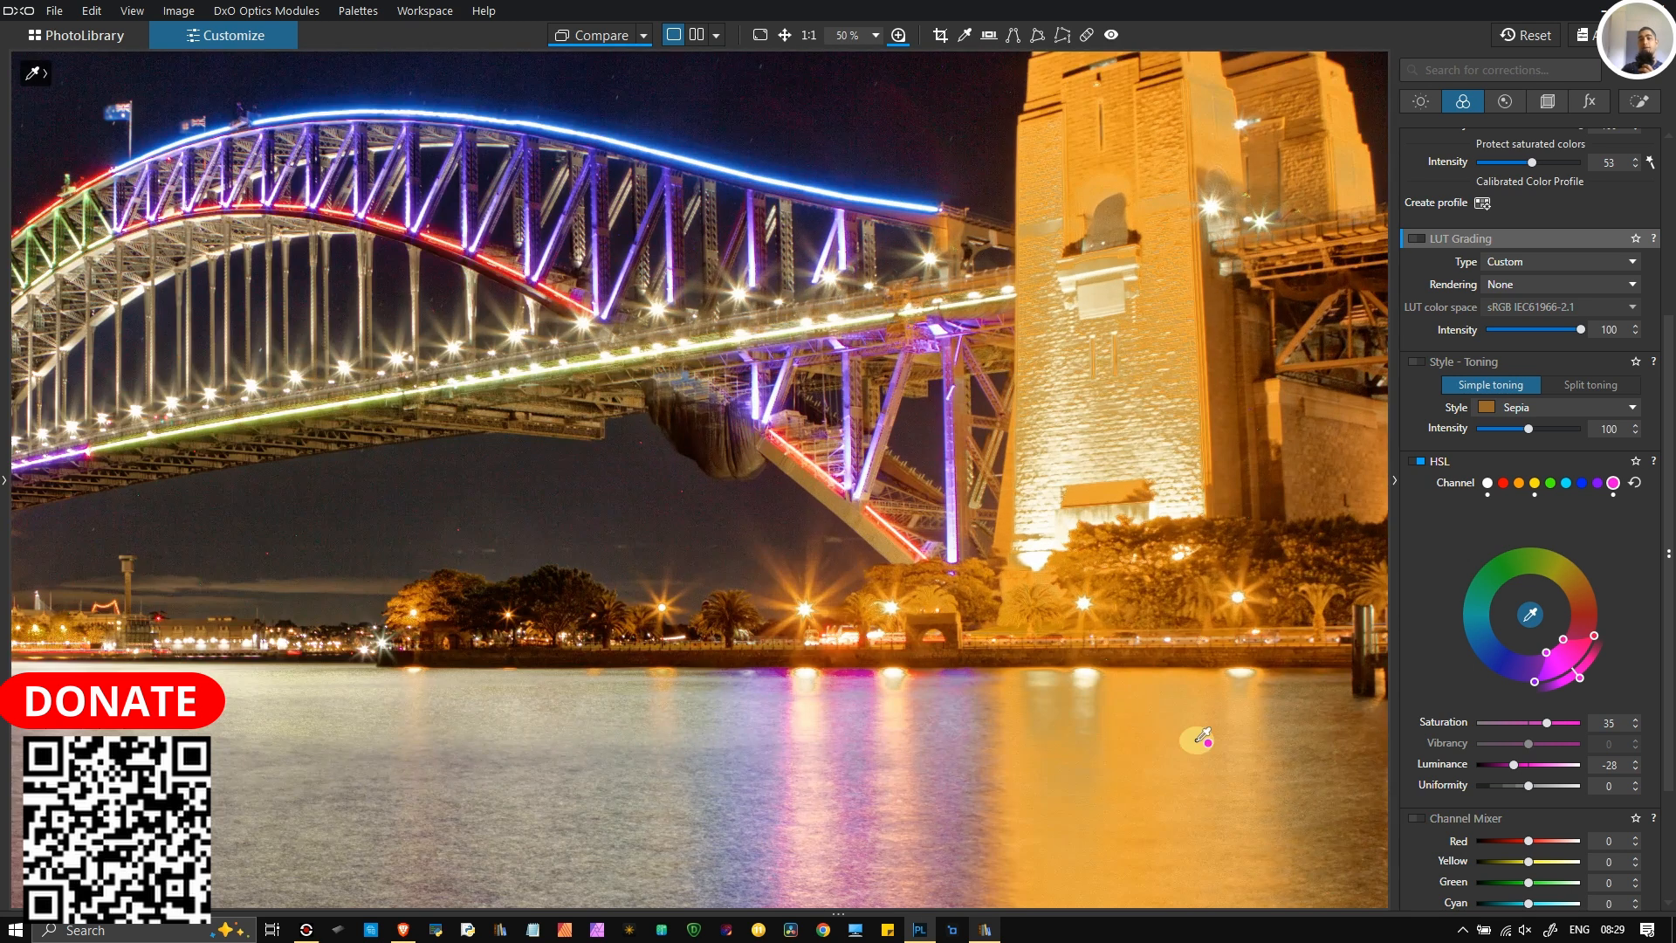
{"action": "left_click", "coordinate": [1416, 461]}
{"action": "left_click", "coordinate": [1416, 461]}
{"action": "left_click", "coordinate": [1416, 461]}
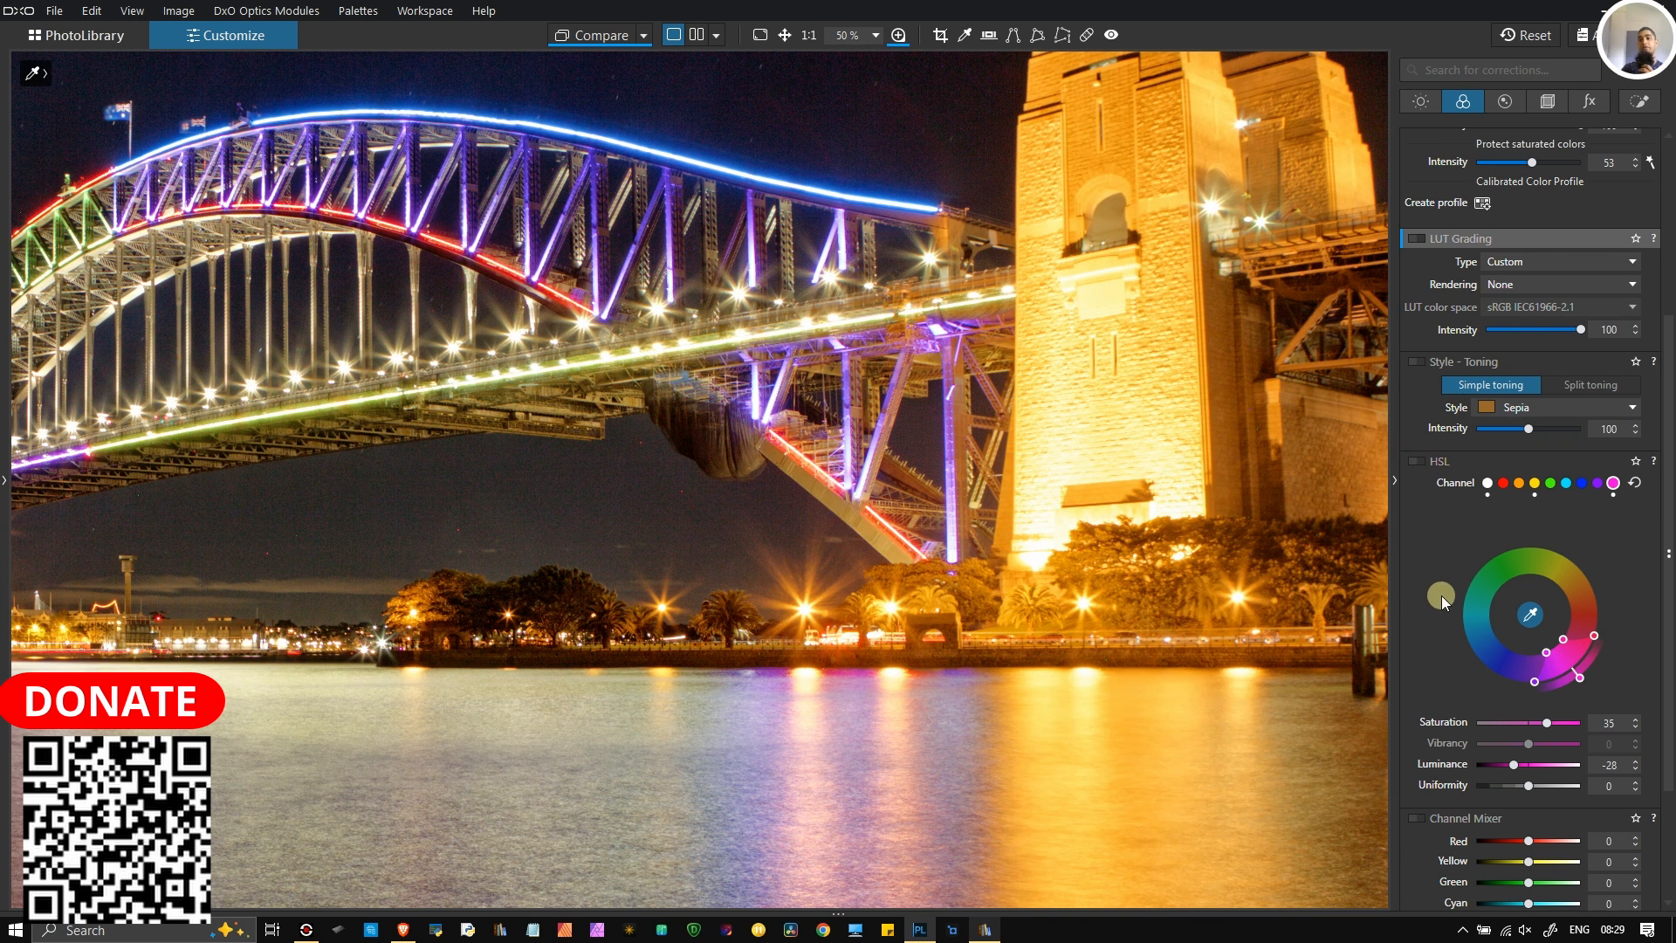
Step: Deactivate the HSL color picker and show the detail corrections for the photo
{"action": "scroll", "coordinate": [1442, 595], "scroll_direction": "down", "scroll_amount": 3}
{"action": "scroll", "coordinate": [1013, 472], "scroll_direction": "down", "scroll_amount": 4}
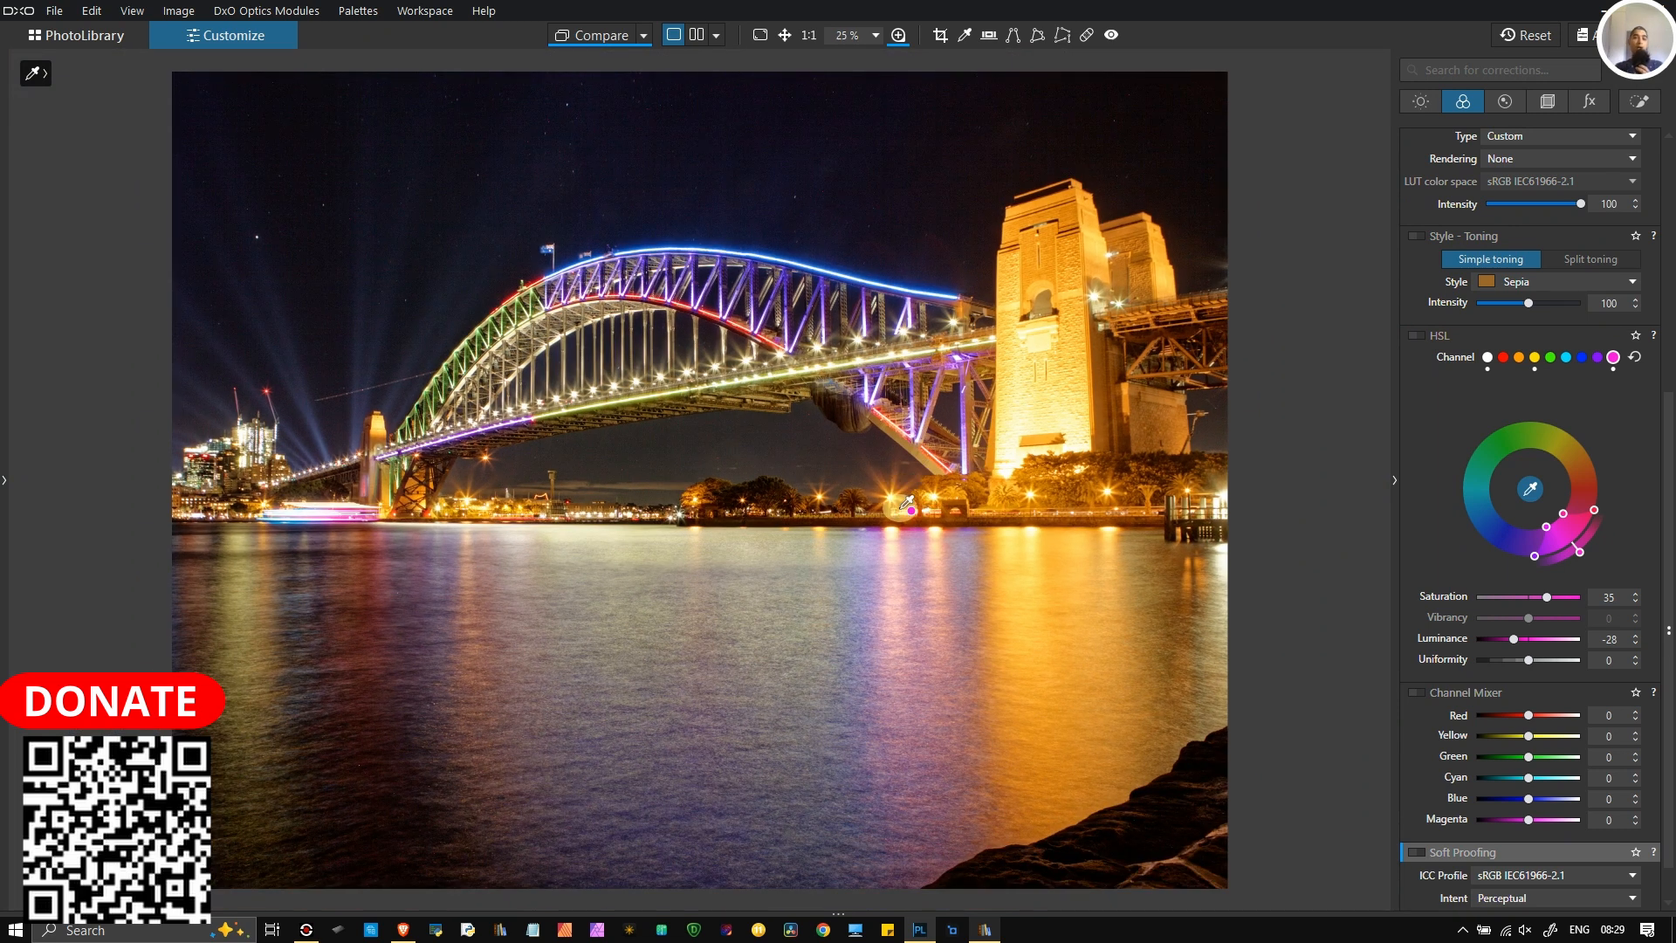
{"action": "scroll", "coordinate": [1443, 767], "scroll_direction": "down", "scroll_amount": 1}
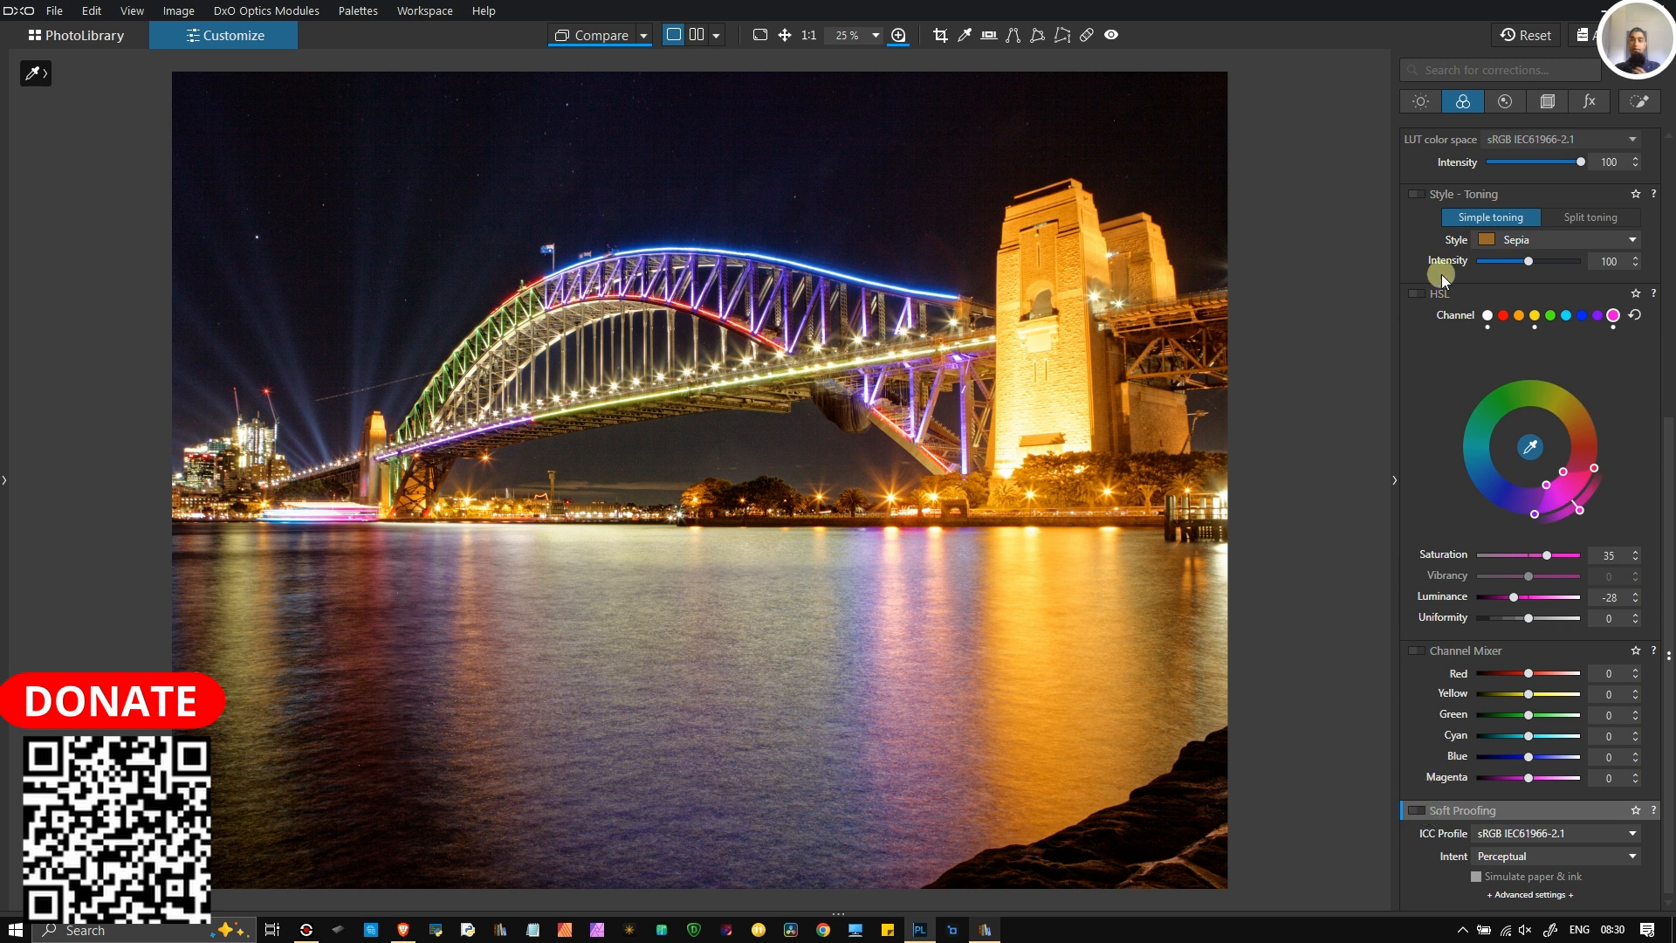
{"action": "left_click", "coordinate": [1499, 112]}
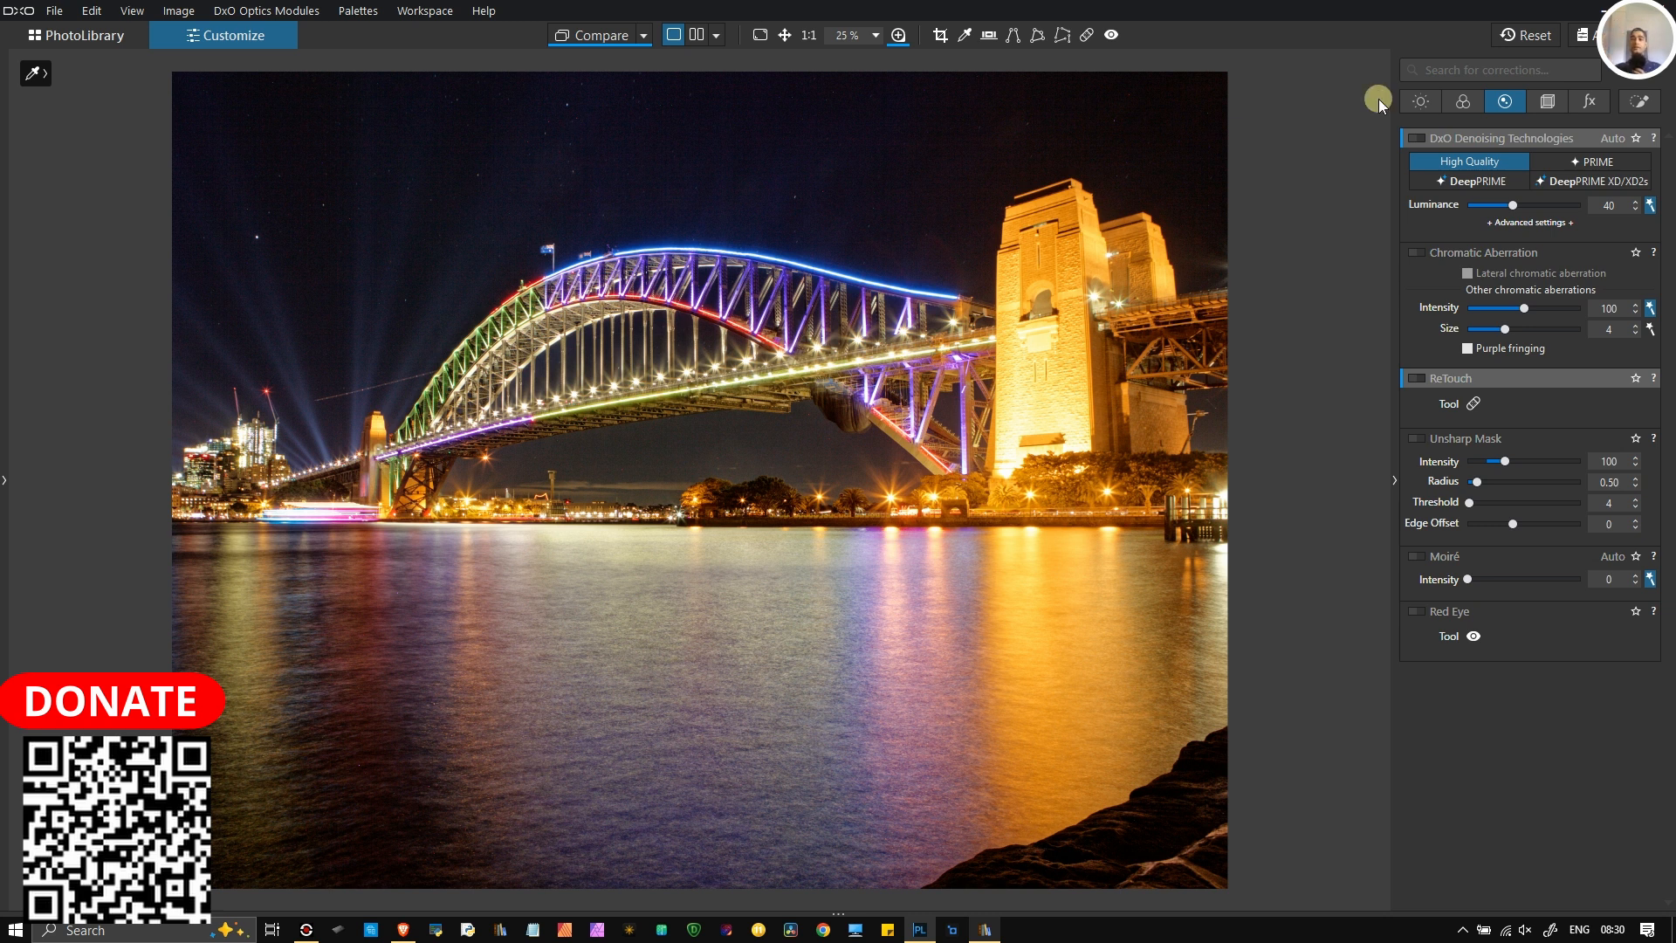
{"action": "scroll", "coordinate": [790, 217], "scroll_direction": "up", "scroll_amount": 2}
{"action": "scroll", "coordinate": [792, 215], "scroll_direction": "up", "scroll_amount": 3}
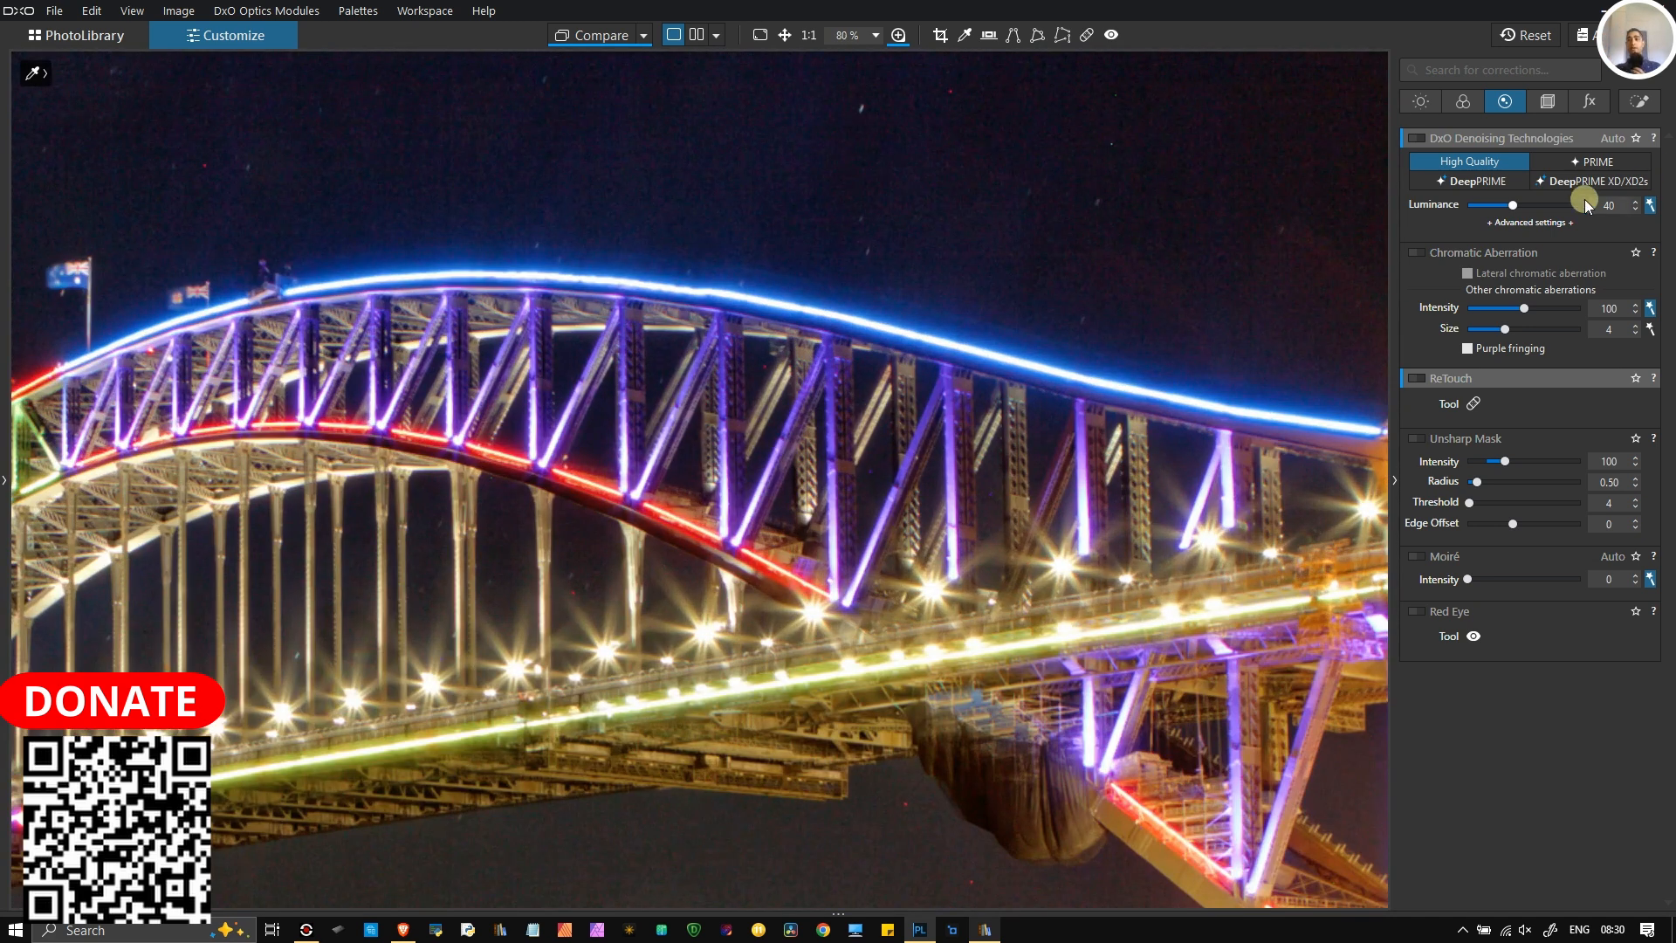
{"action": "left_click", "coordinate": [1473, 106]}
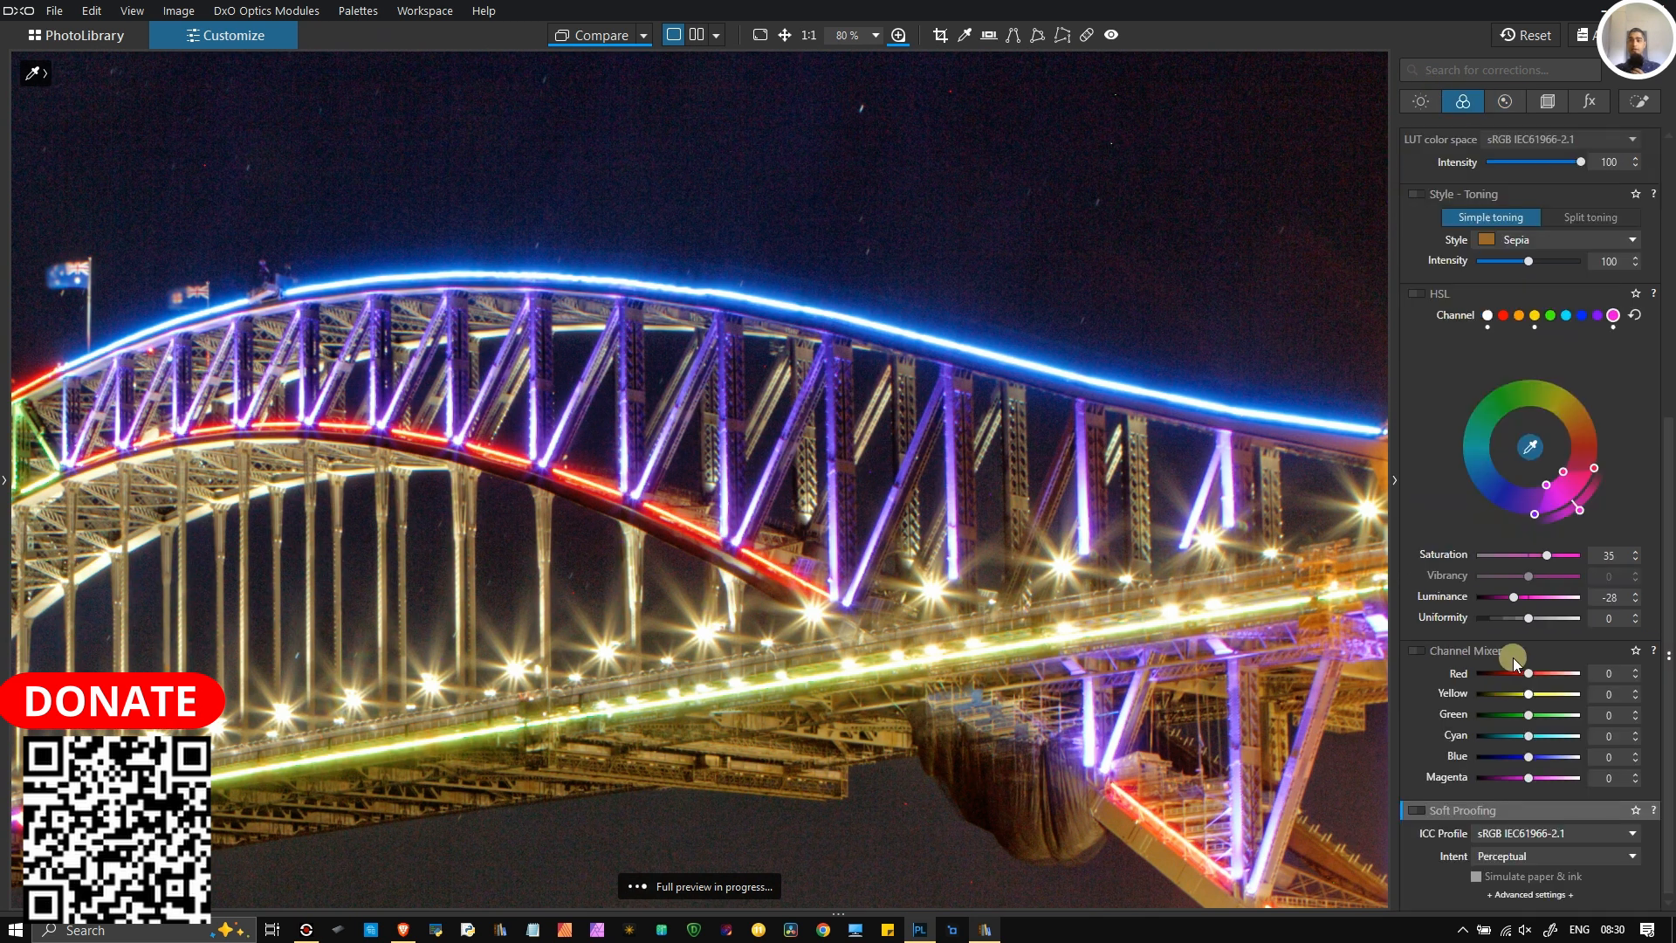
{"action": "left_click", "coordinate": [1529, 446]}
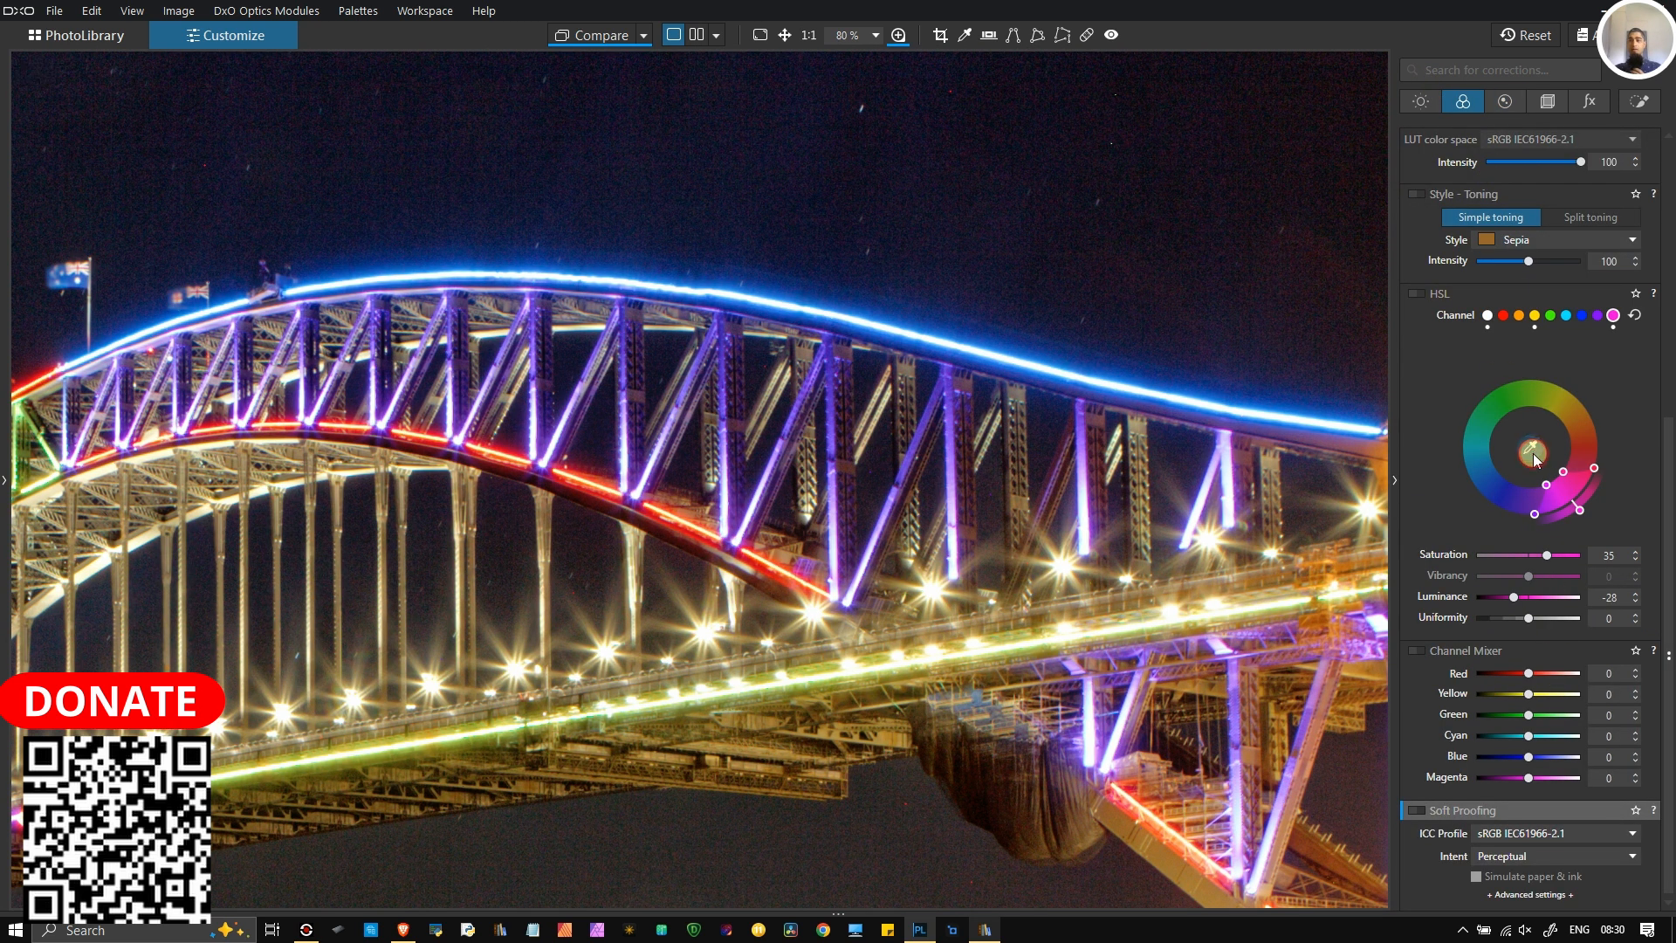
{"action": "left_click", "coordinate": [1503, 106]}
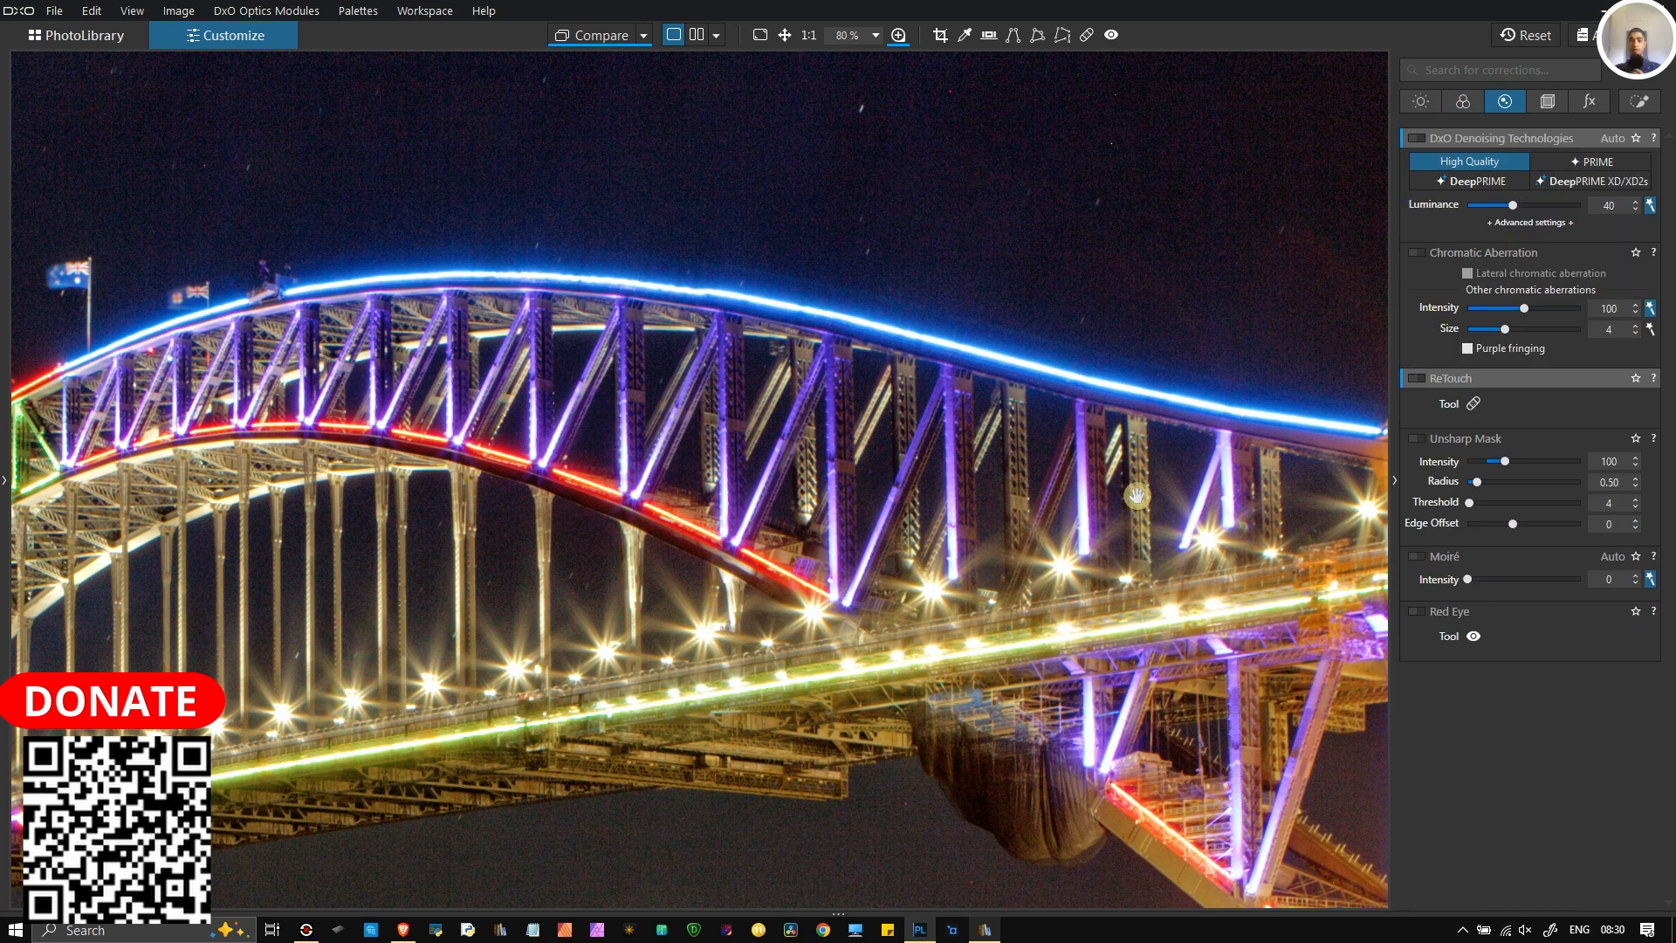
Step: Examine the noise in the night sky above the bridge arch at 100% and check the photo's shooting metadata
{"action": "mouse_move", "coordinate": [1187, 262]}
{"action": "left_mouse_down"}
{"action": "mouse_move", "coordinate": [1166, 560]}
{"action": "mouse_move", "coordinate": [1142, 644]}
{"action": "mouse_move", "coordinate": [1159, 576]}
{"action": "left_mouse_up"}
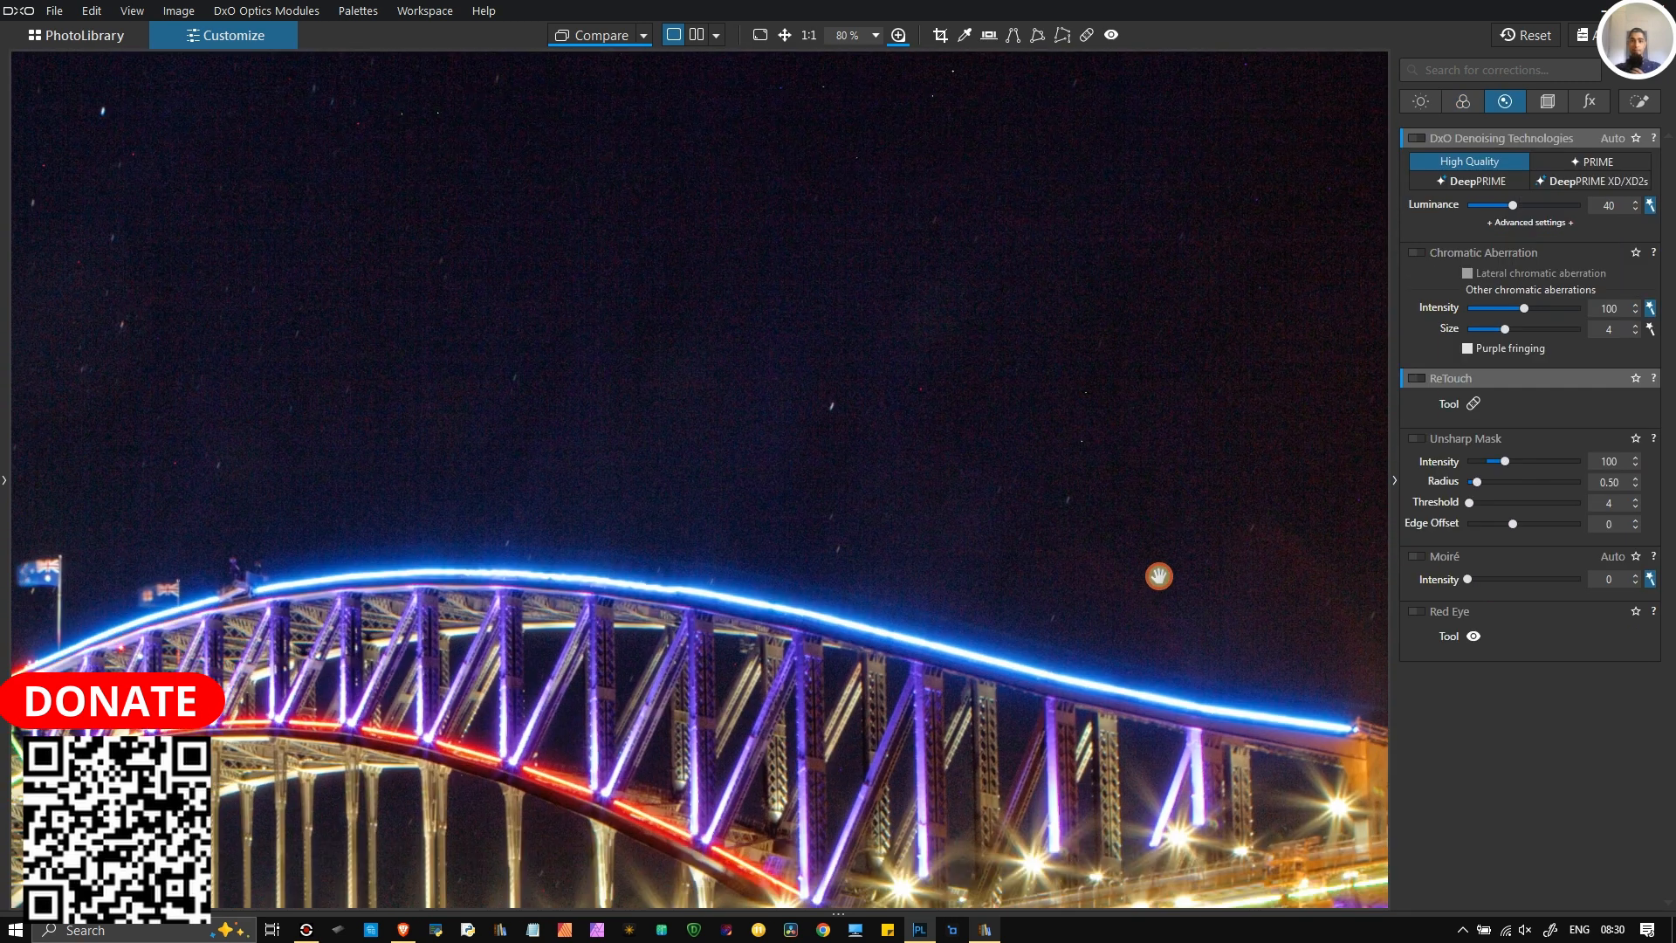
{"action": "scroll", "coordinate": [841, 404], "scroll_direction": "up", "scroll_amount": 3}
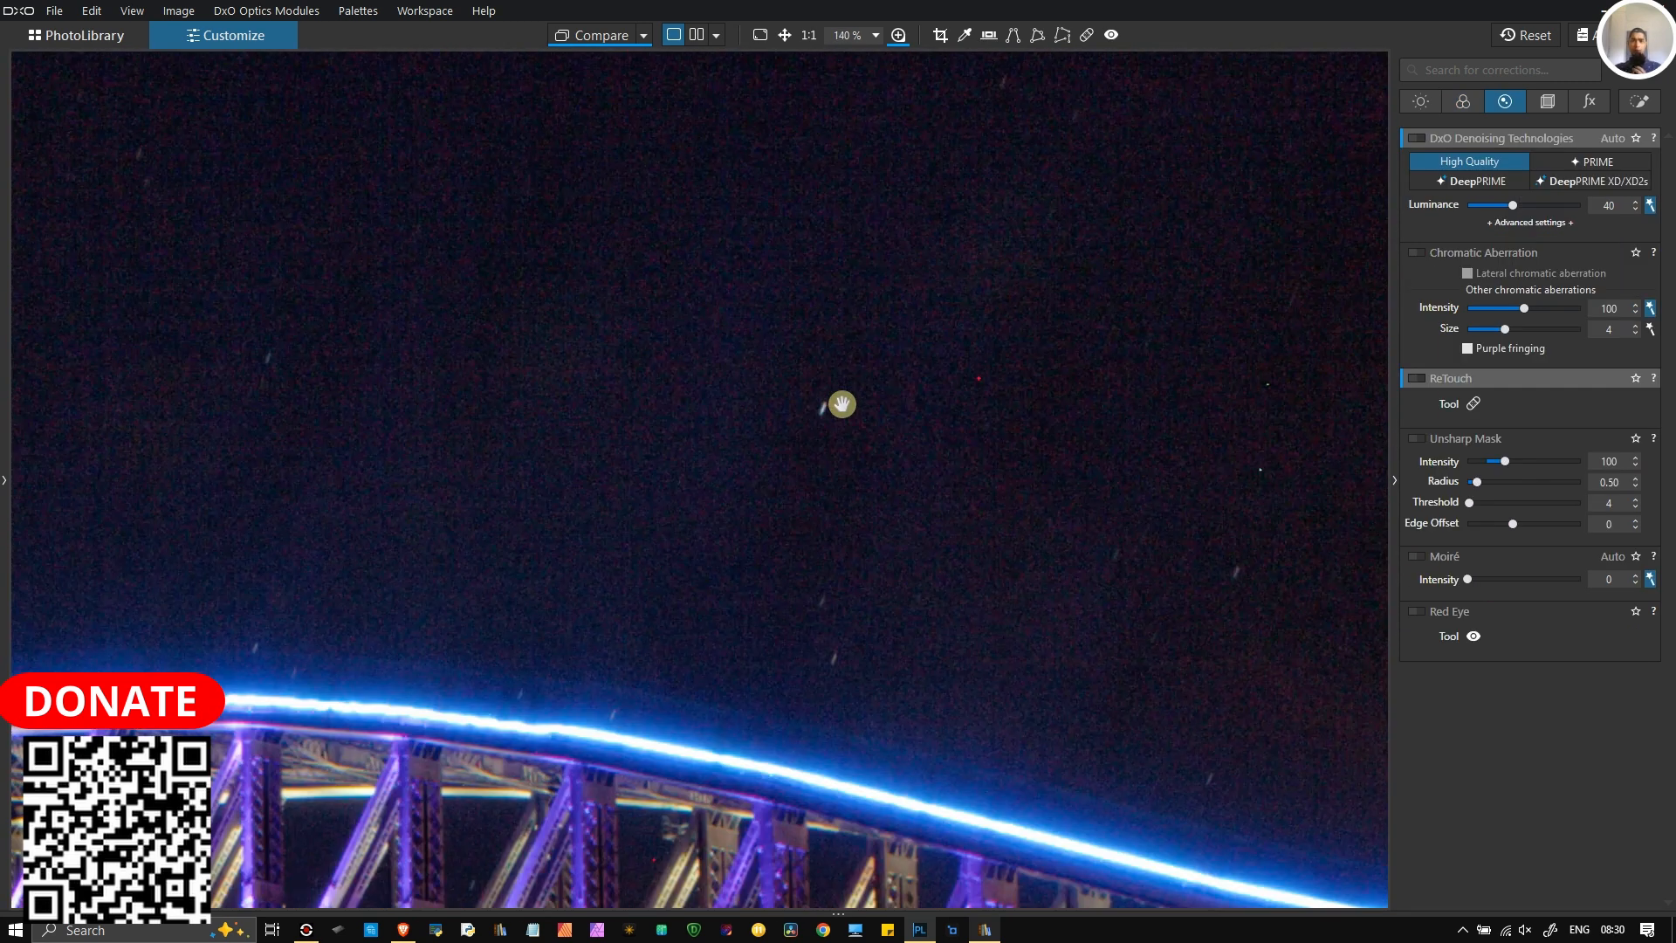
{"action": "scroll", "coordinate": [842, 404], "scroll_direction": "down", "scroll_amount": 2}
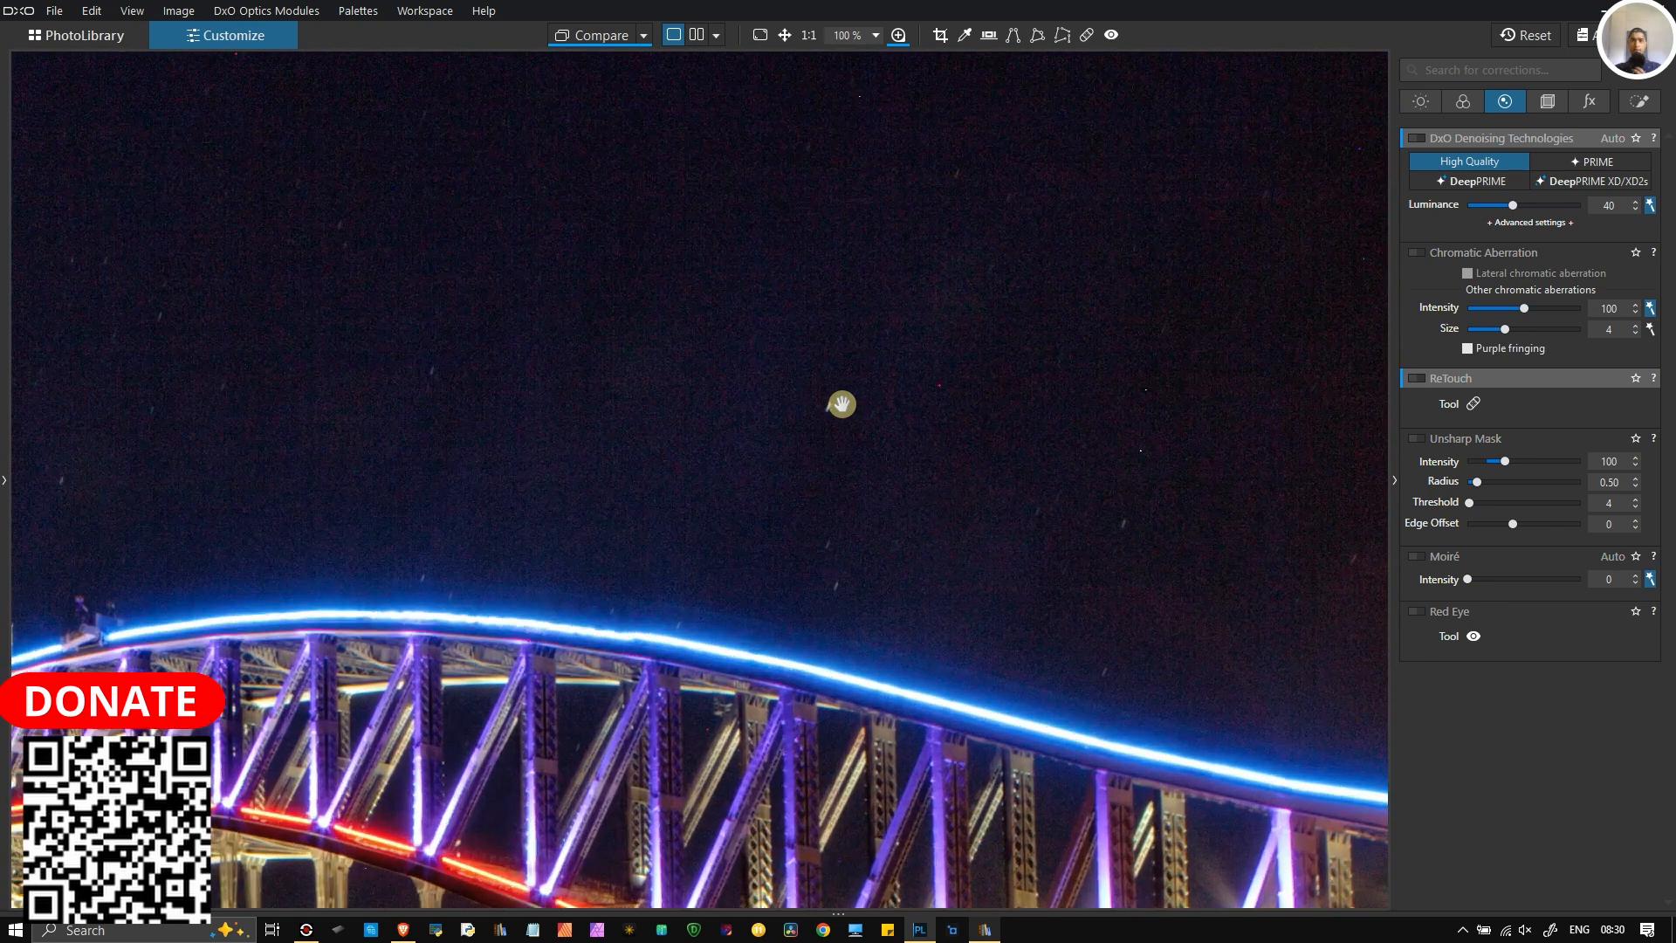
{"action": "left_click_drag", "start_coordinate": [845, 400], "coordinate": [930, 555]}
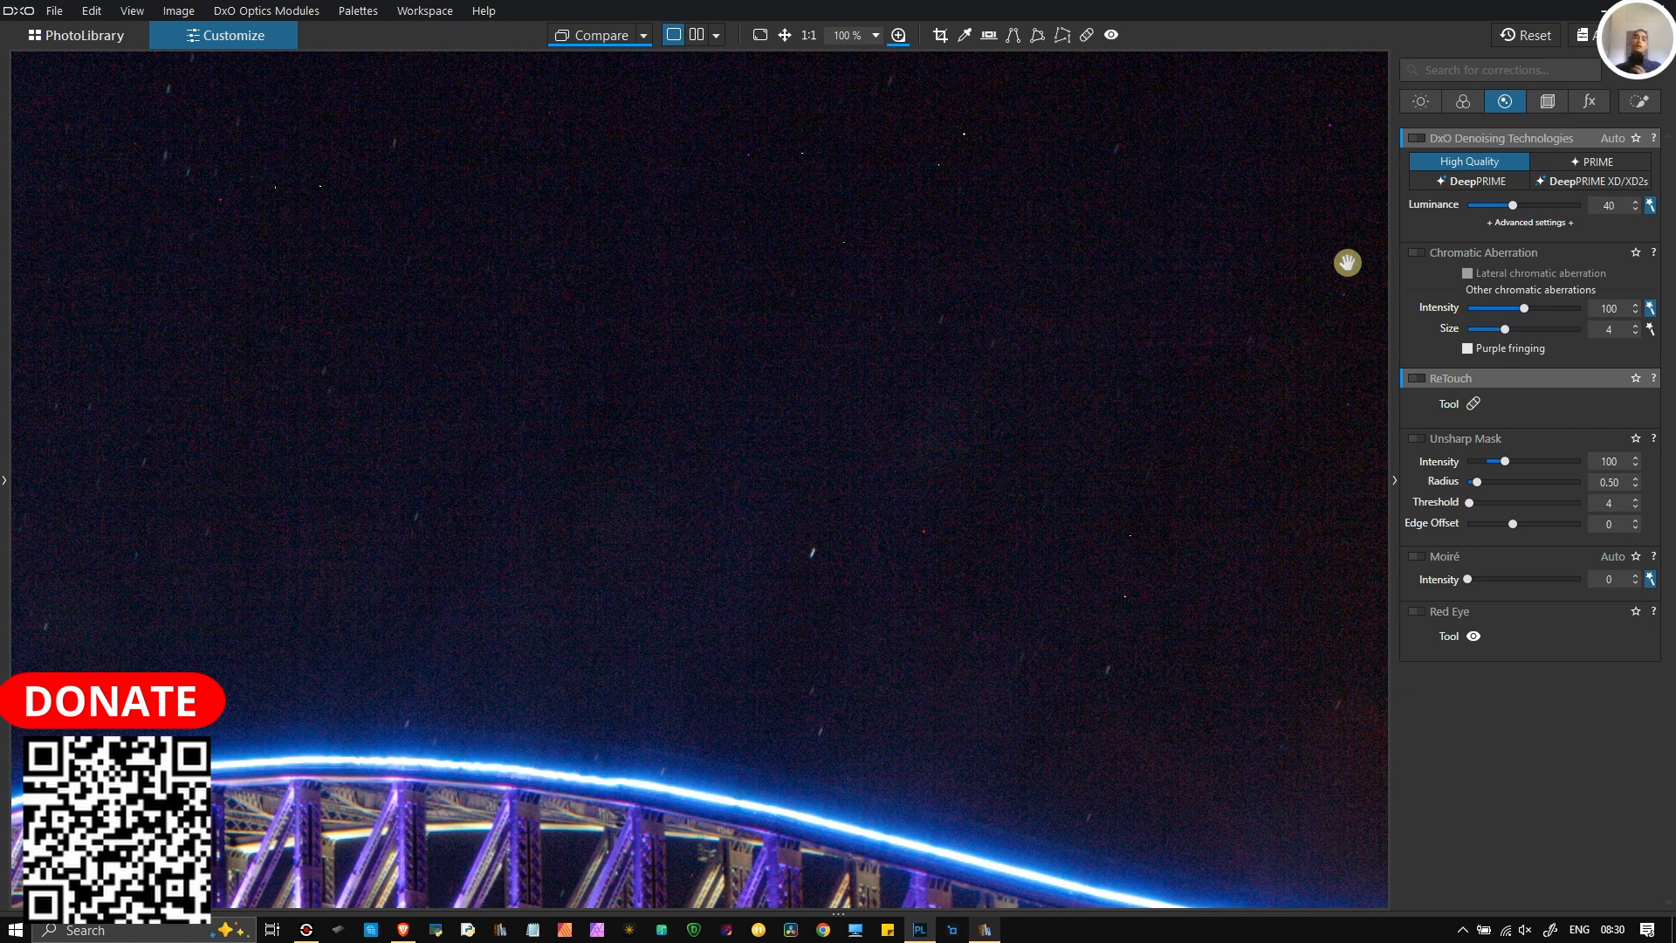
{"action": "left_click", "coordinate": [103, 32]}
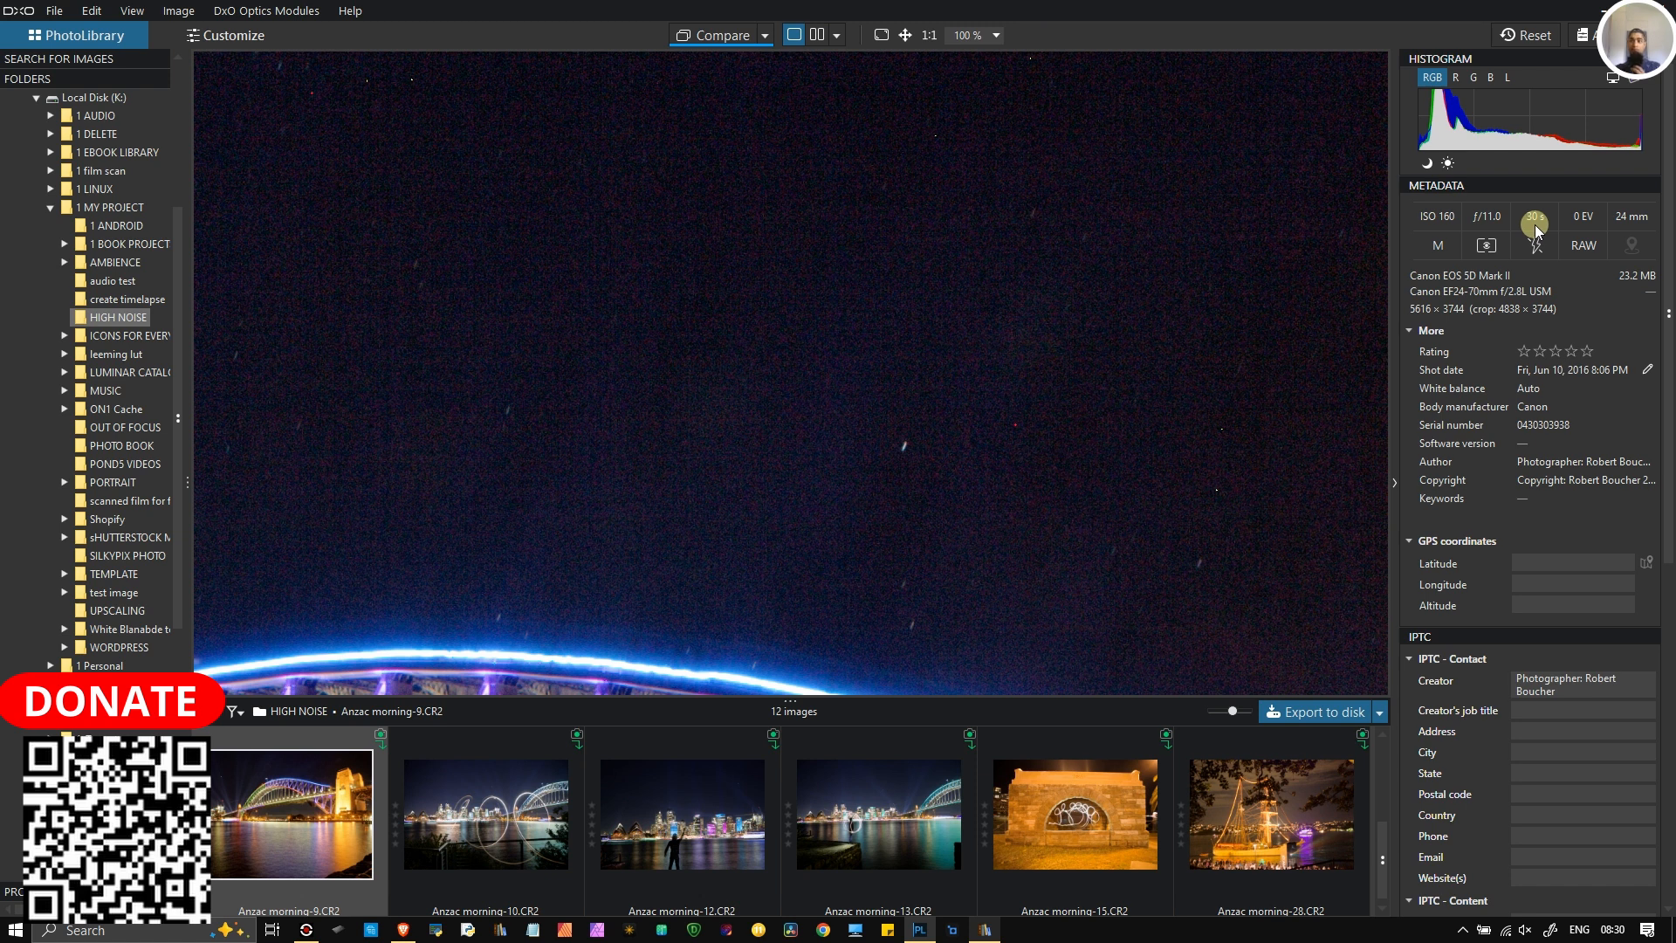
{"action": "left_click", "coordinate": [225, 35]}
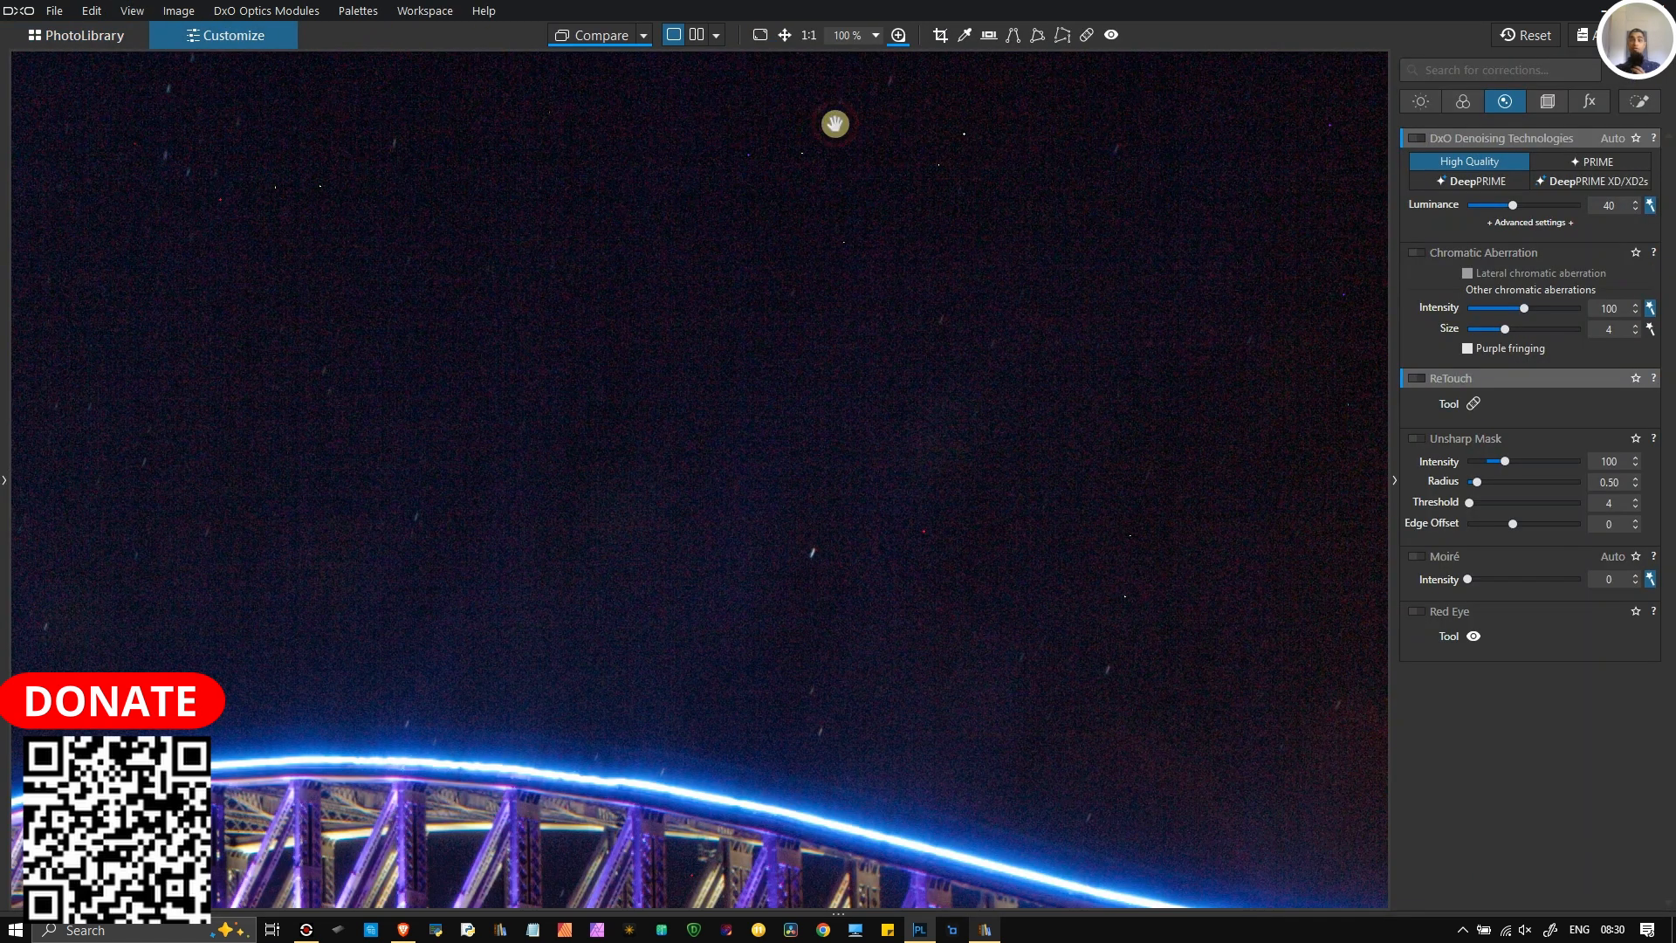
Step: Apply DeepPRIME XD/XD2s denoising to the photo and open the loupe on the lit bridge arch
{"action": "left_click", "coordinate": [1602, 182]}
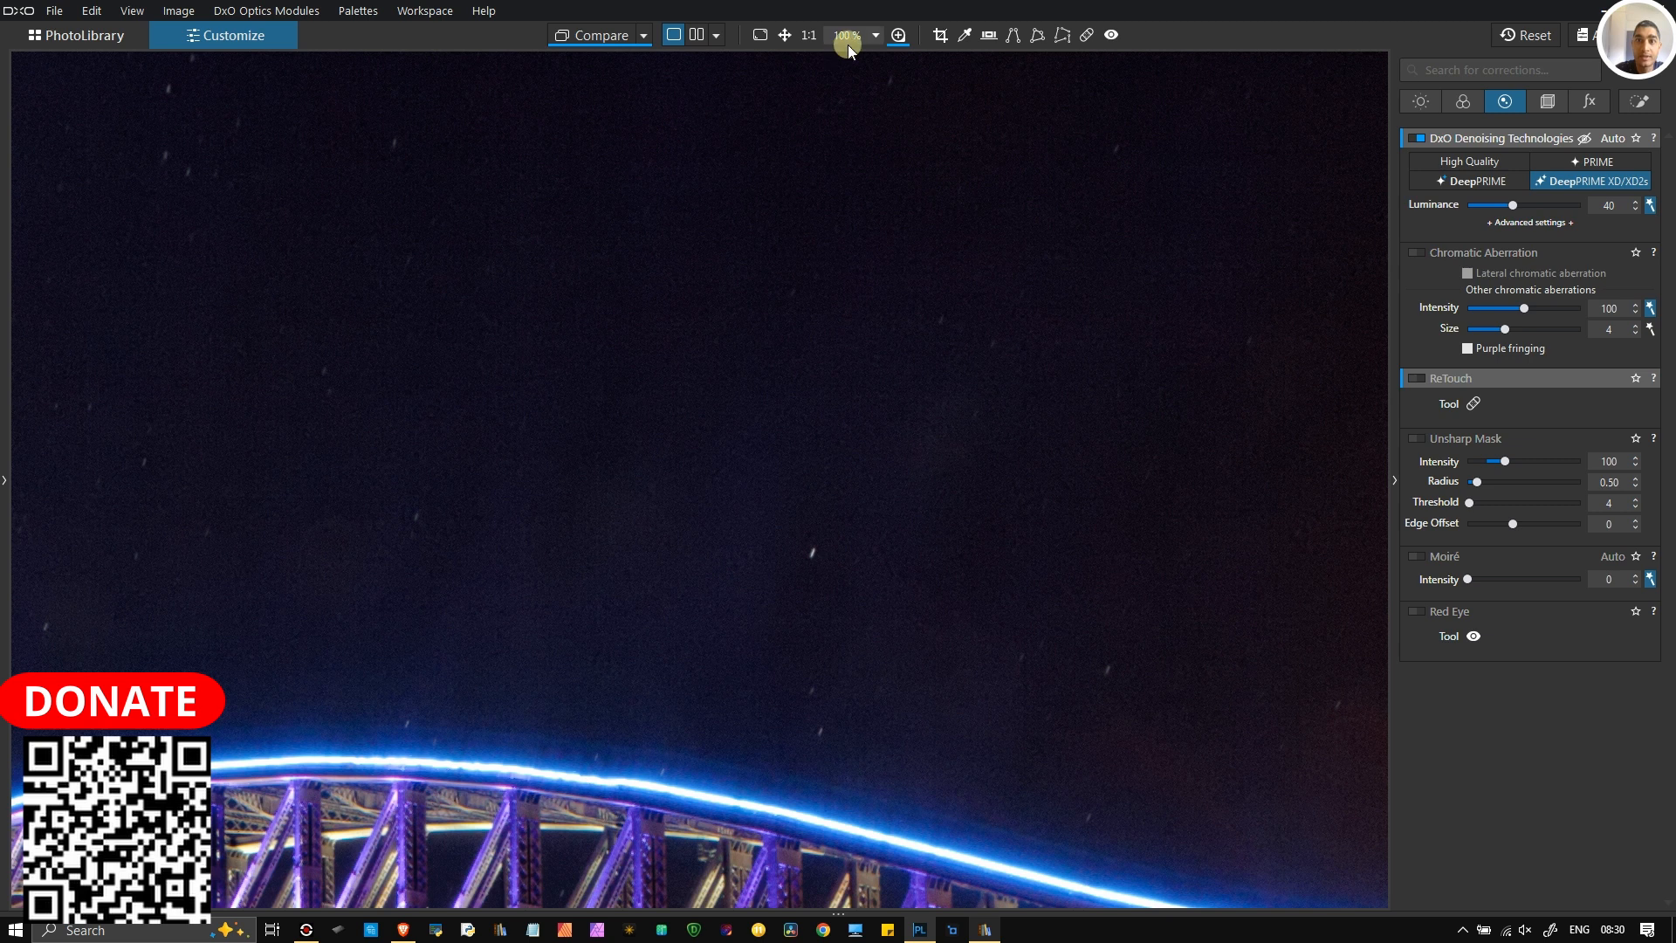
{"action": "left_click", "coordinate": [838, 619]}
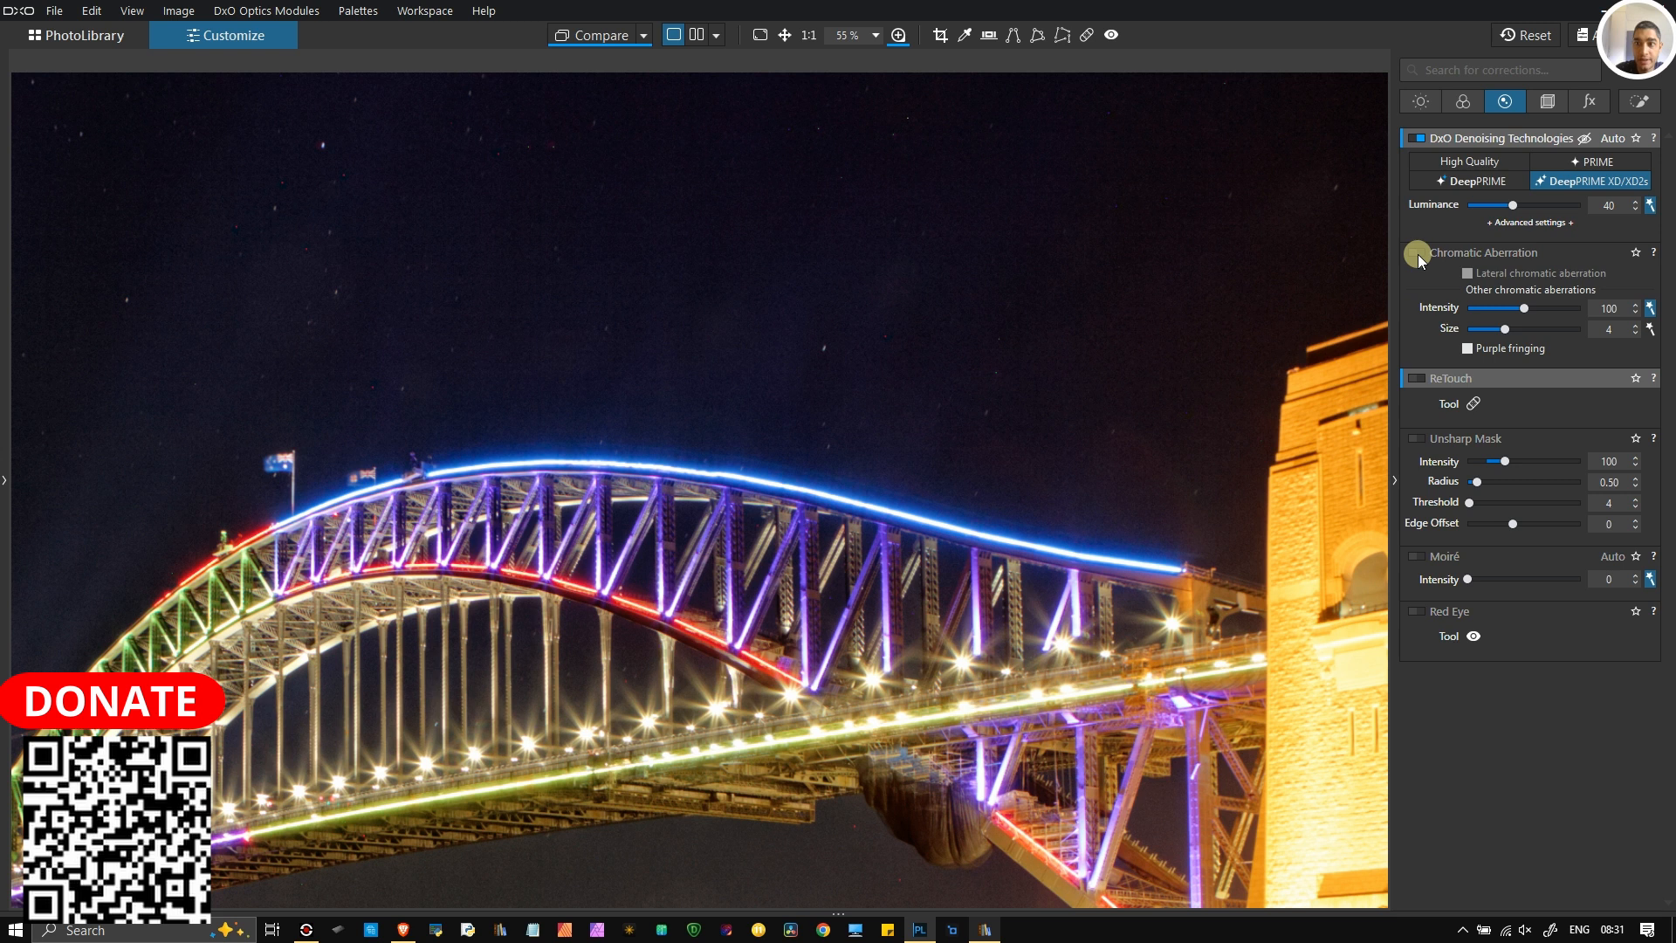
{"action": "left_click", "coordinate": [899, 37]}
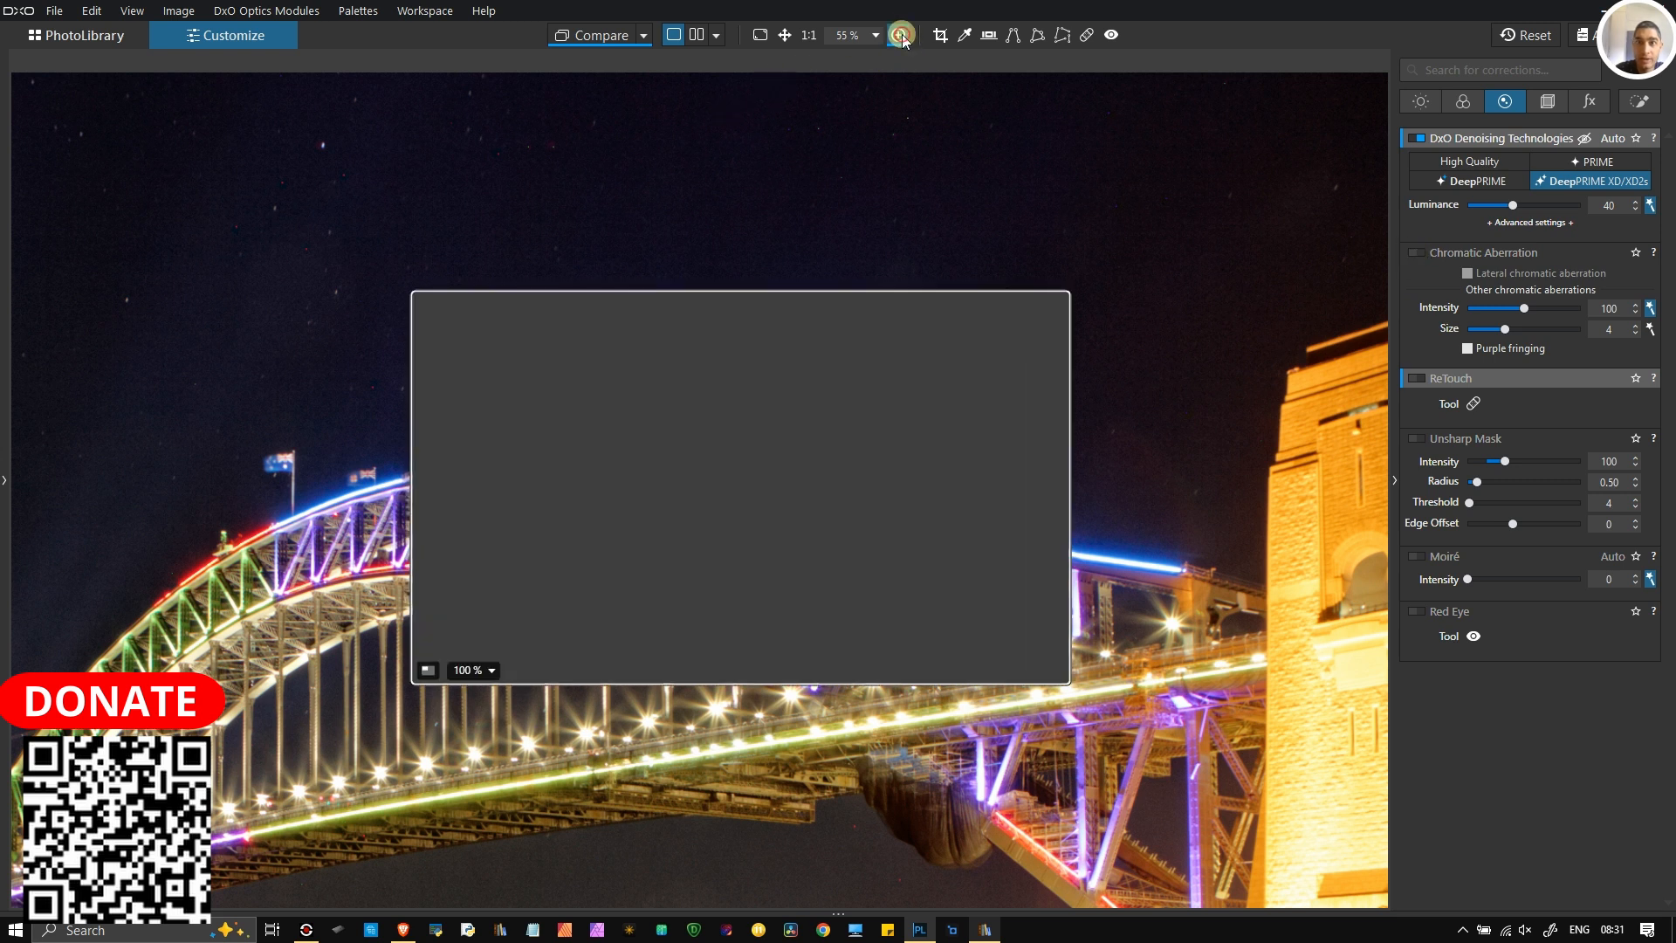
{"action": "left_click", "coordinate": [423, 669]}
{"action": "left_click", "coordinate": [592, 570]}
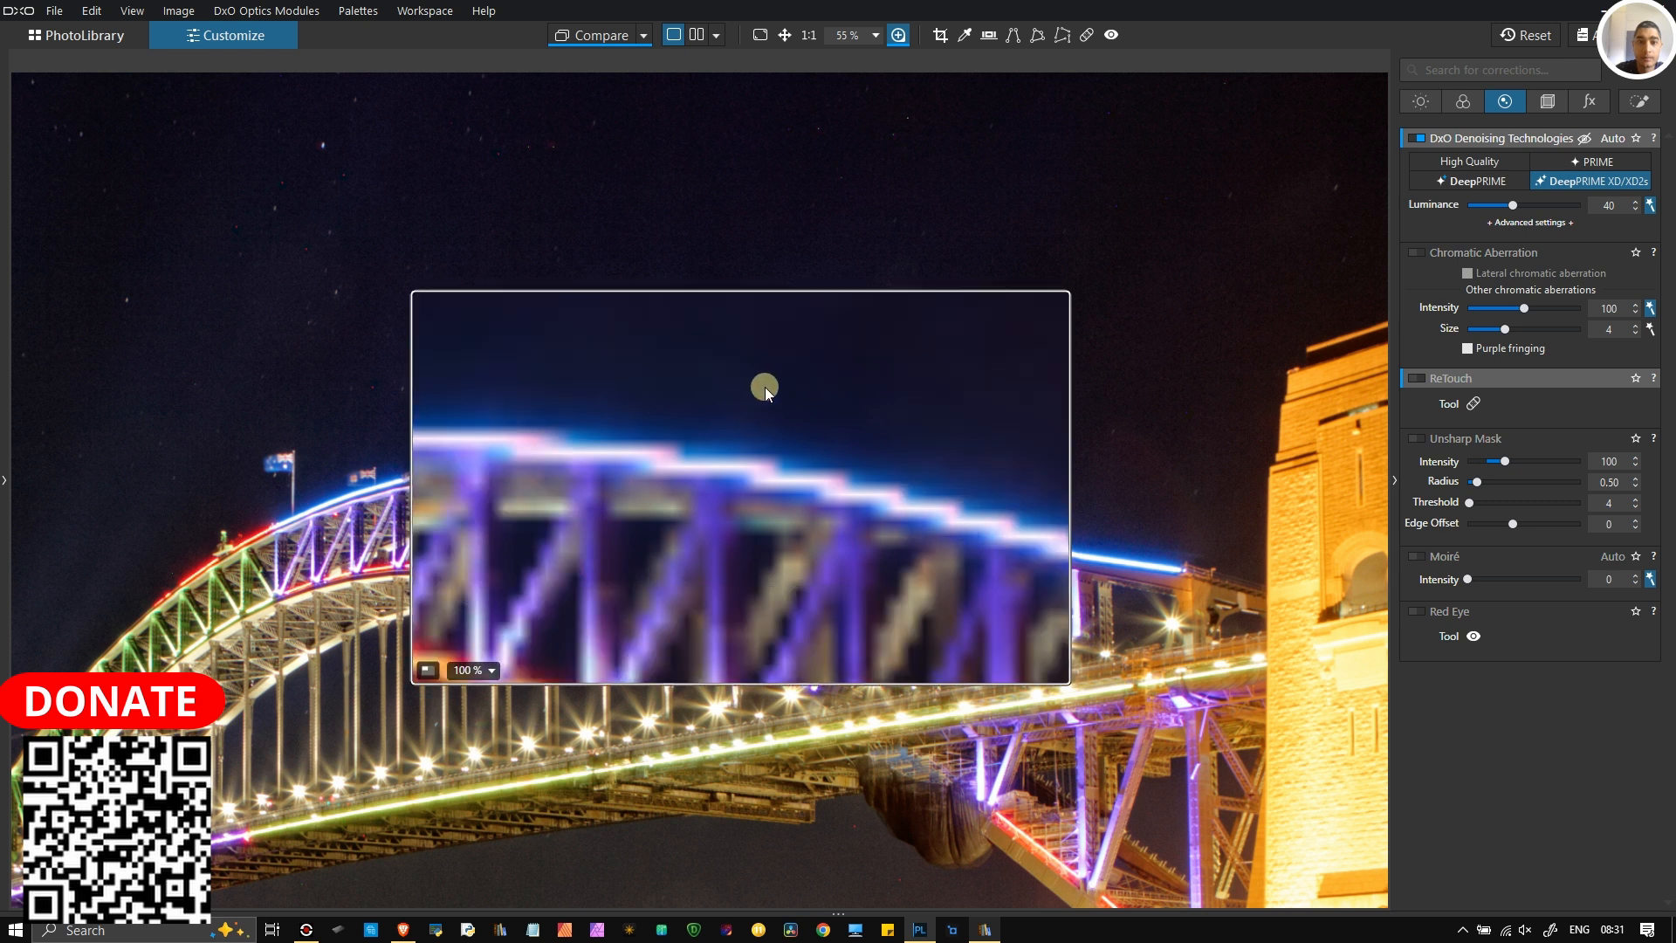
Step: Move the loupe over the dark sky beside the stone pylon, check its magnification choices and keep it at 100%
{"action": "left_click_drag", "start_coordinate": [773, 489], "coordinate": [1205, 525]}
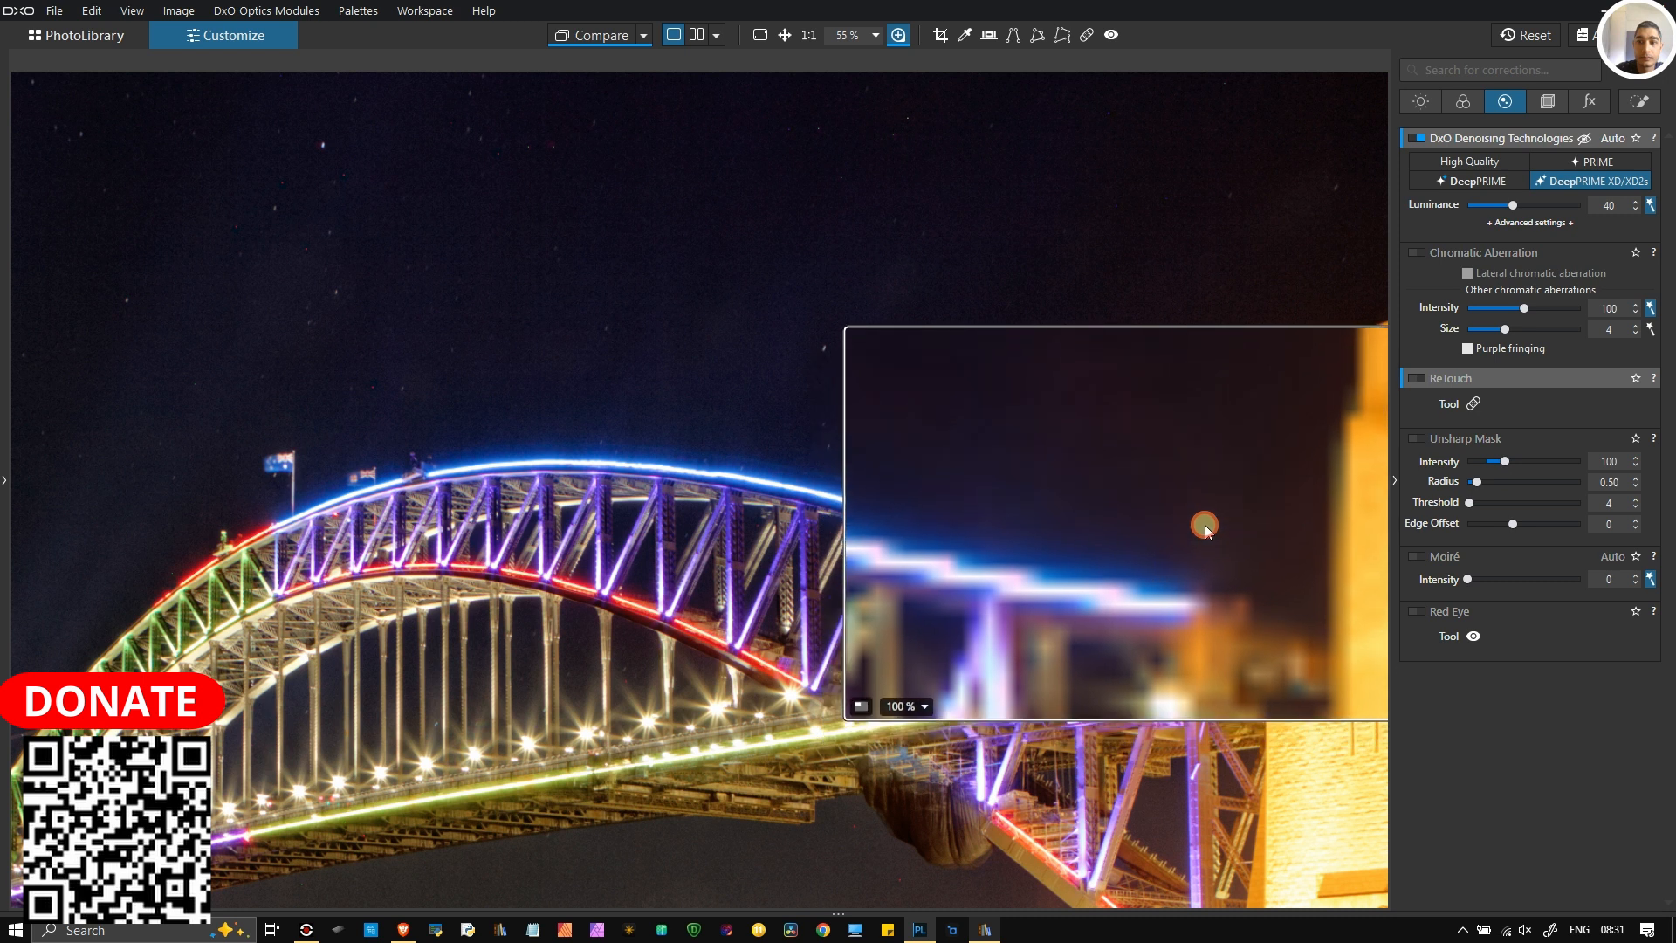
{"action": "left_click", "coordinate": [1171, 821]}
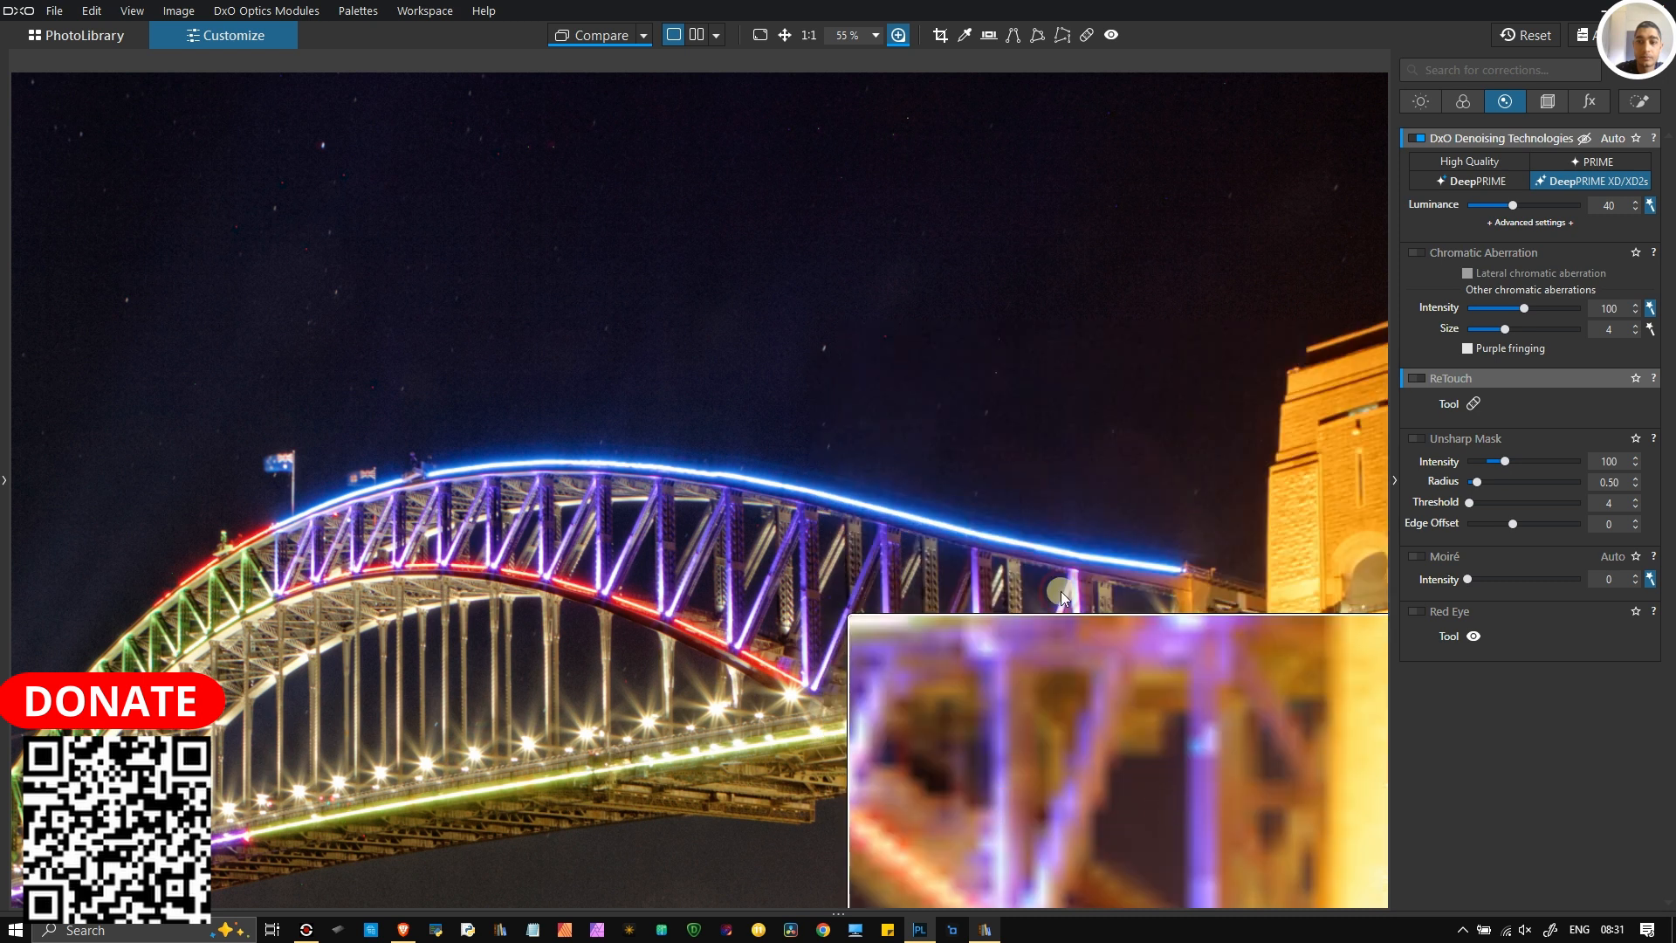
{"action": "scroll", "coordinate": [803, 299], "scroll_direction": "down", "scroll_amount": 3}
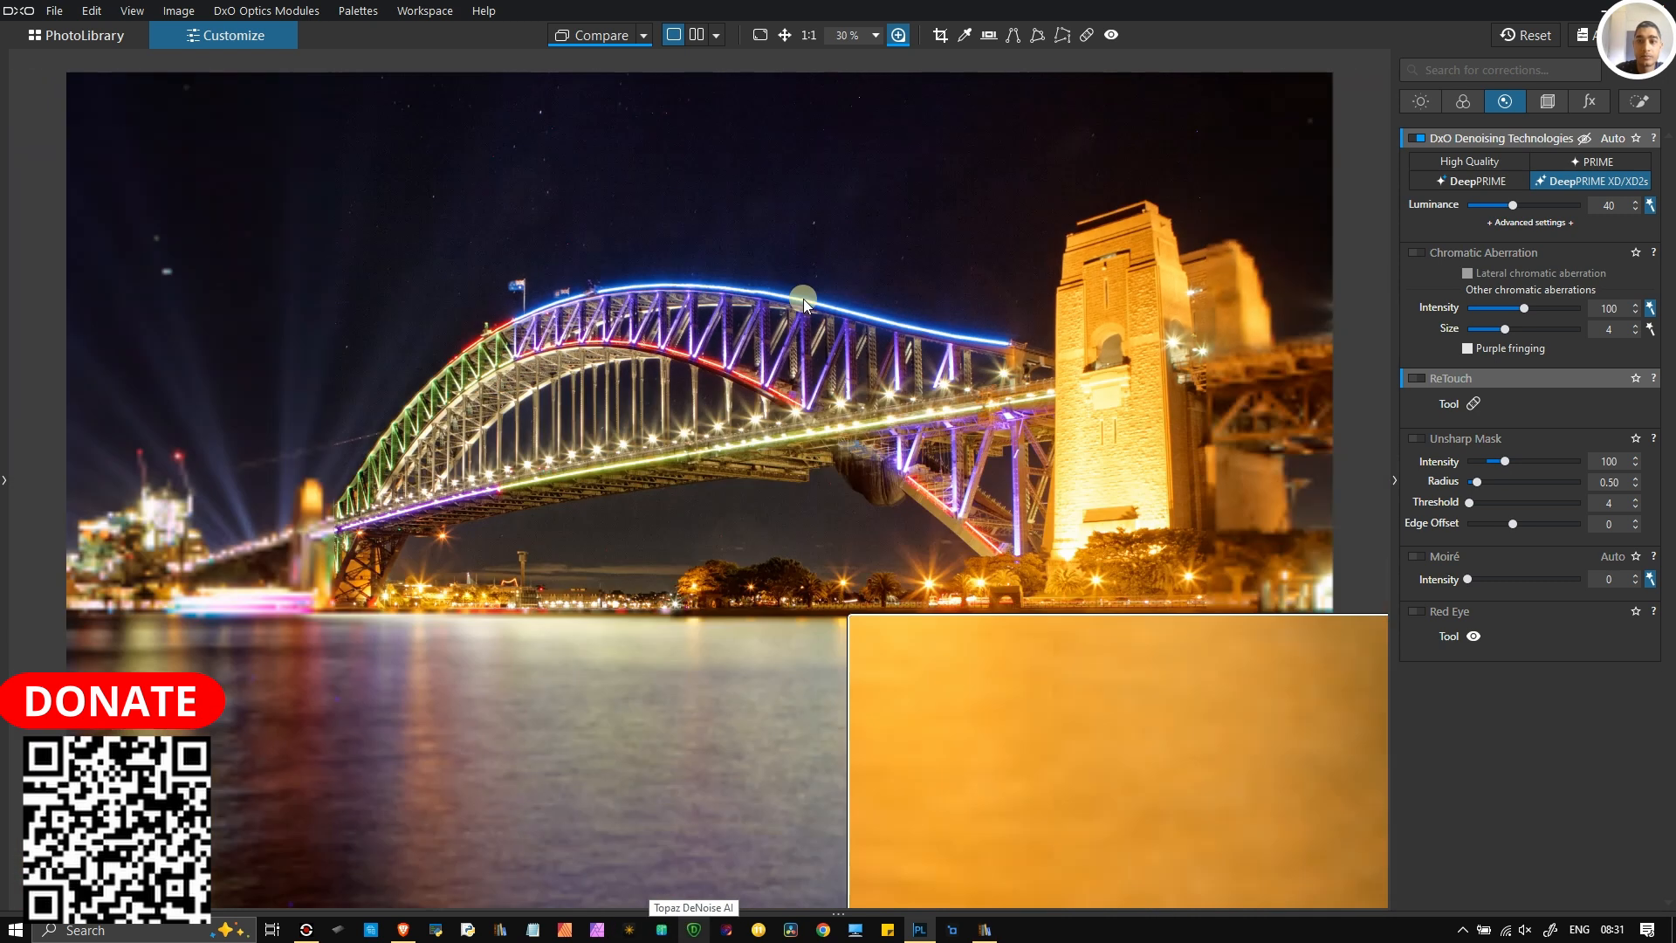
{"action": "left_click_drag", "start_coordinate": [1210, 825], "coordinate": [1044, 295]}
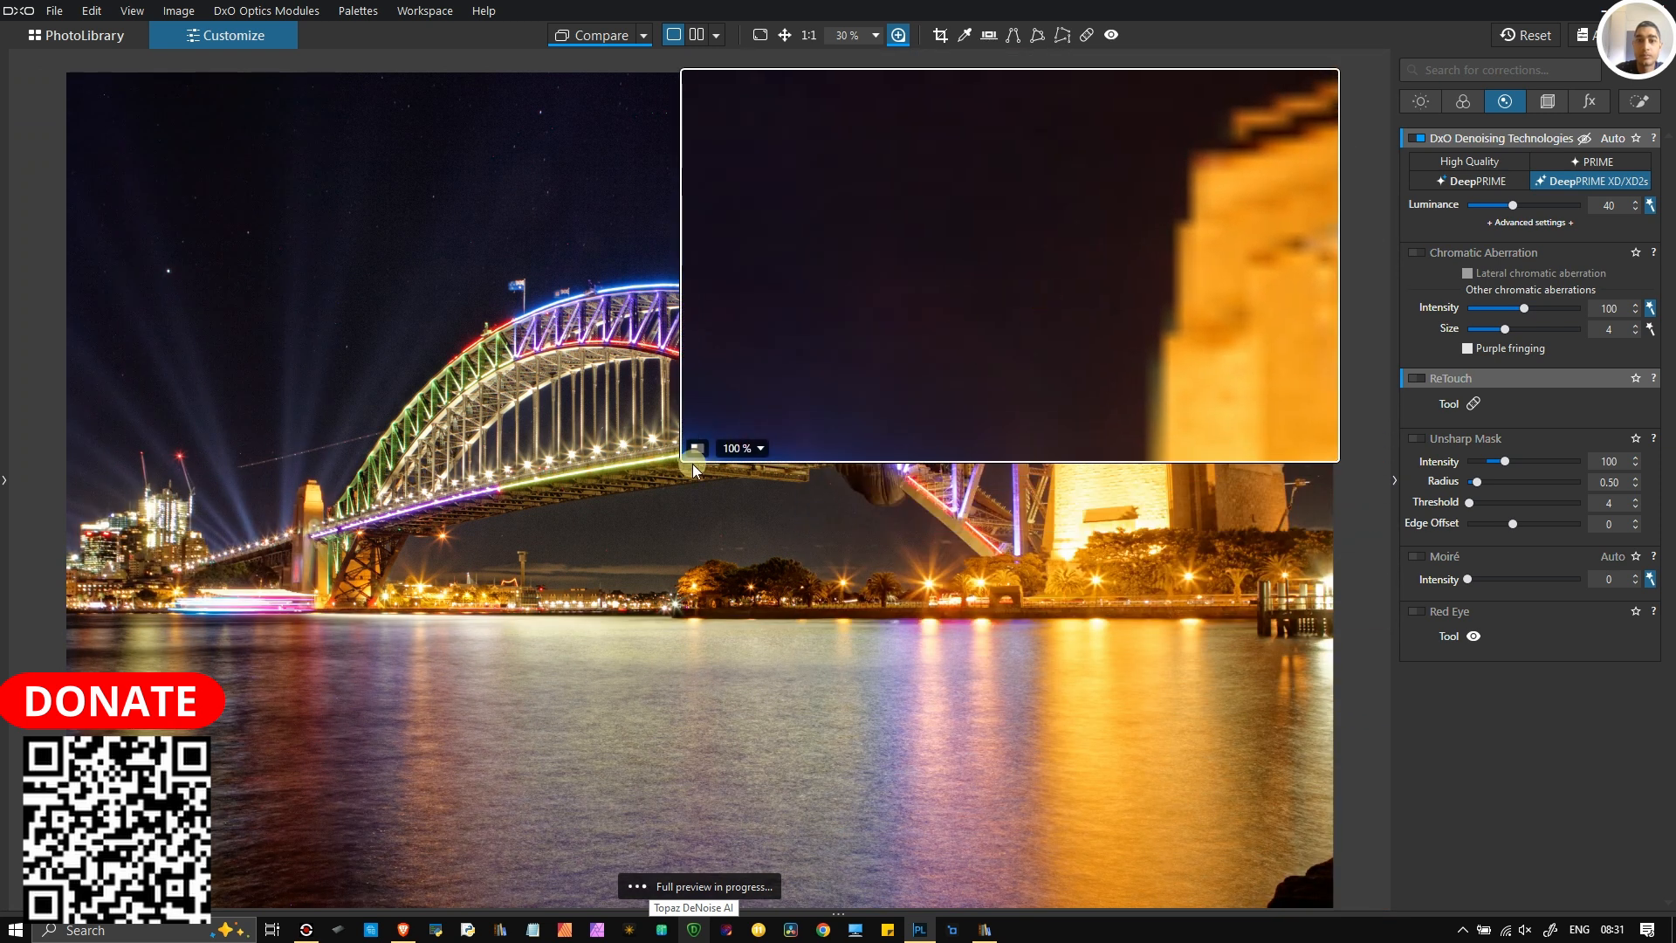
{"action": "left_click", "coordinate": [737, 448]}
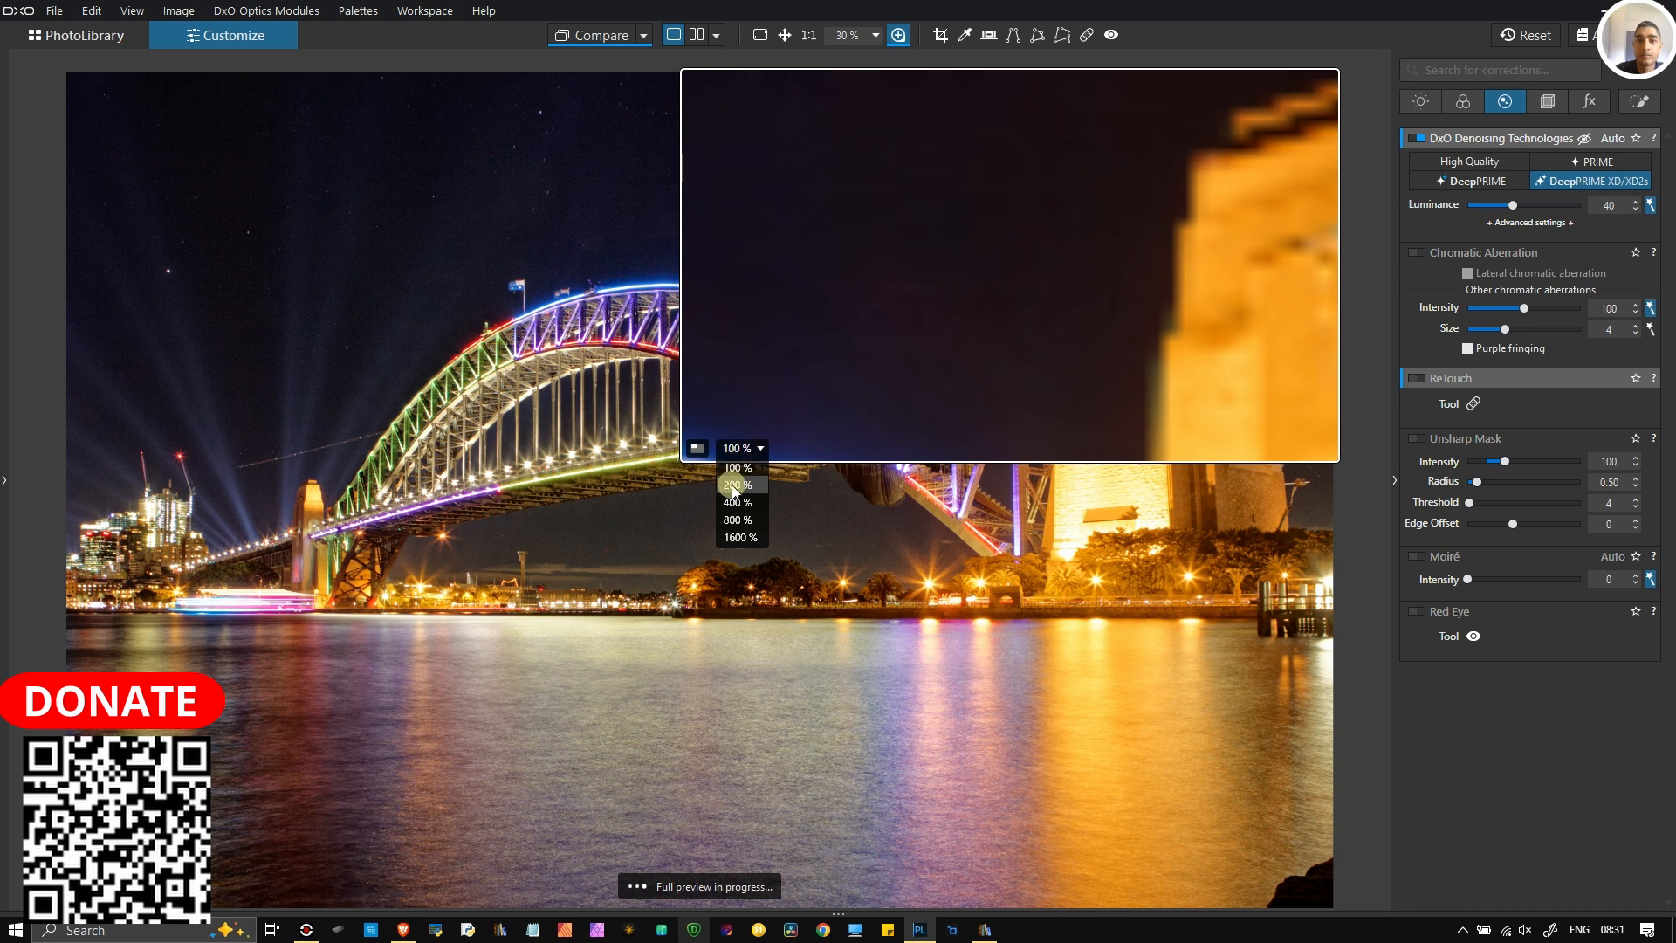
{"action": "left_click", "coordinate": [742, 454]}
{"action": "left_click", "coordinate": [742, 453]}
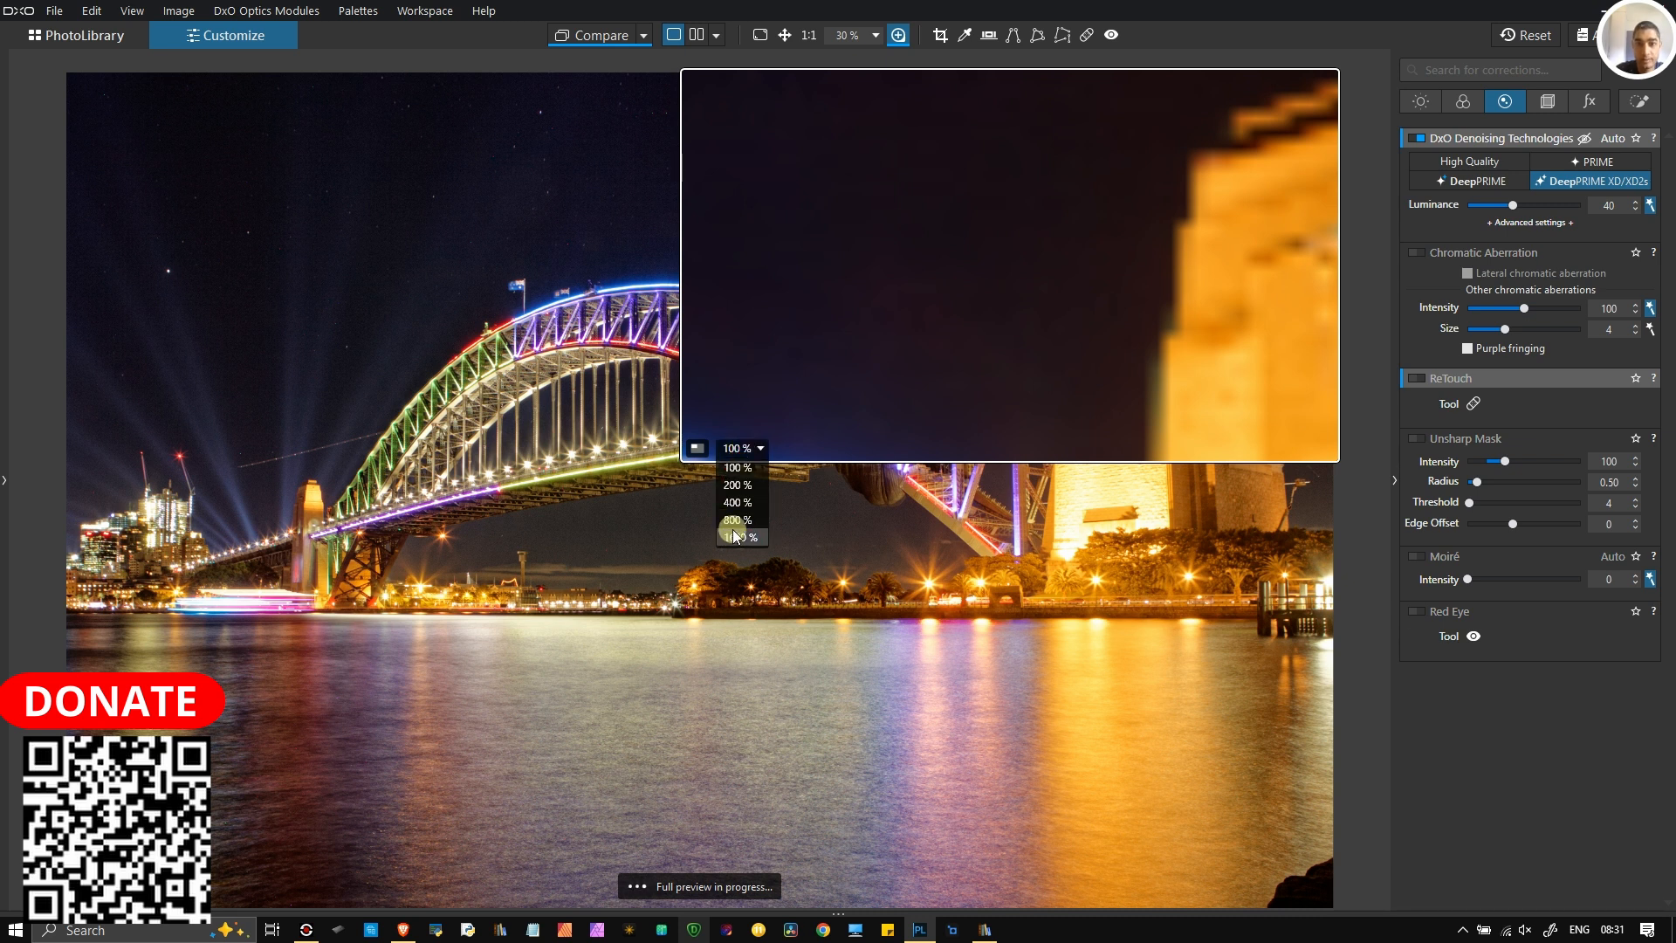
{"action": "left_click", "coordinate": [736, 450]}
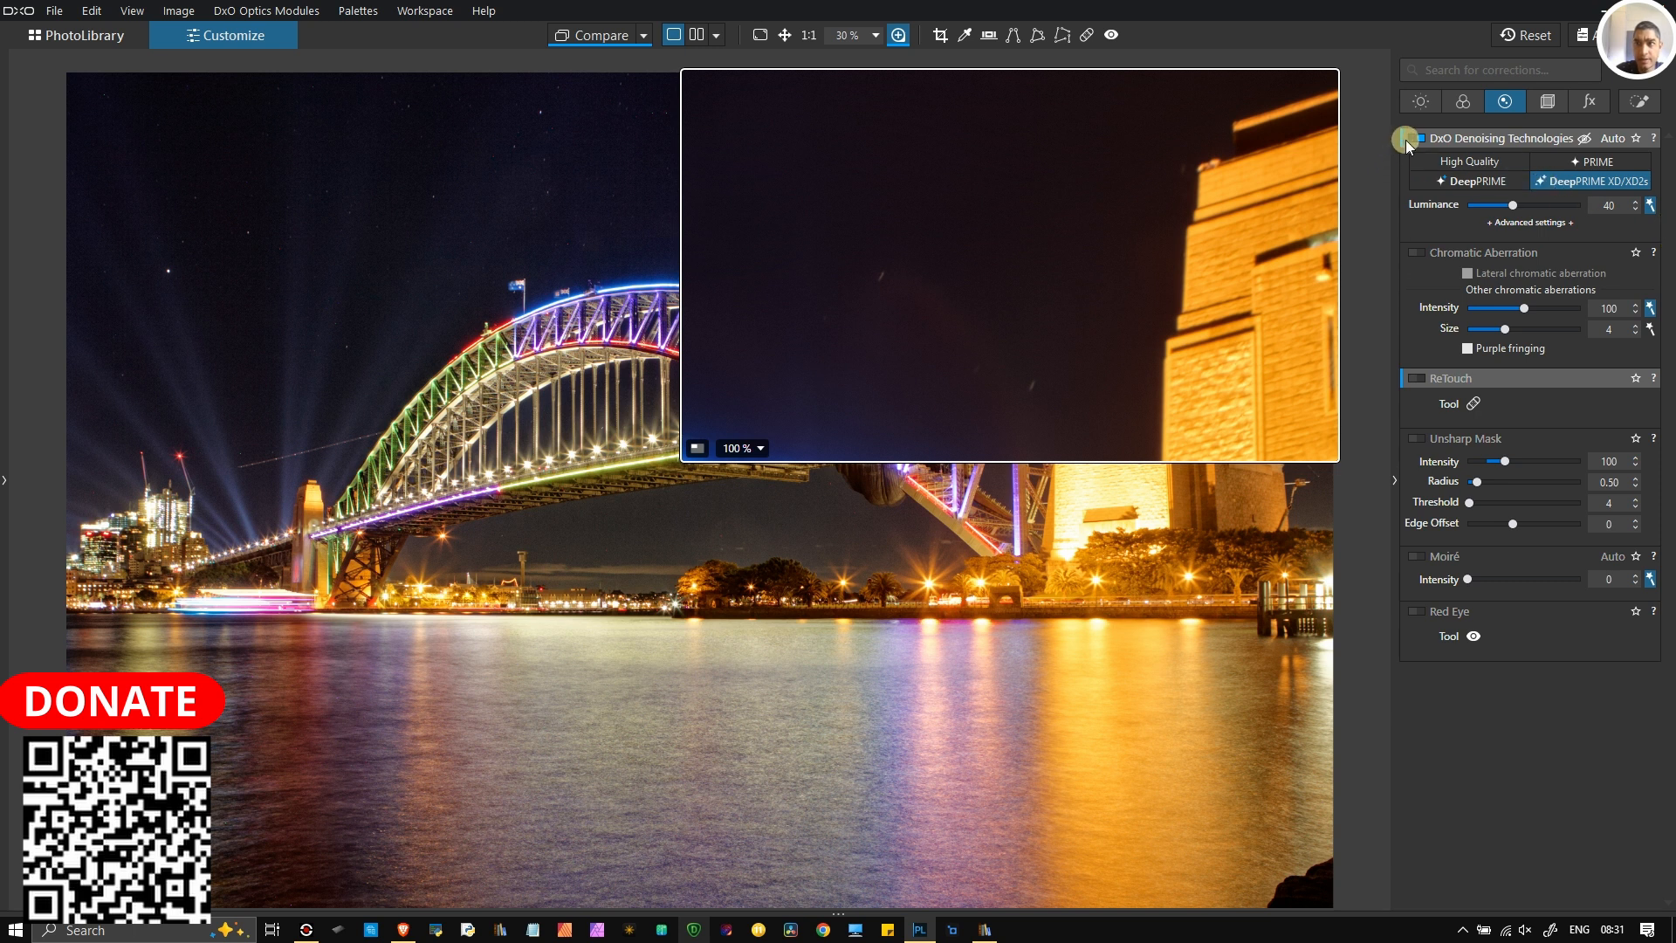
Step: Compare the sky and the end of the bridge arch in the loupe with denoising off and on, leaving DeepPRIME XD/XD2s enabled
{"action": "mouse_move", "coordinate": [1416, 147]}
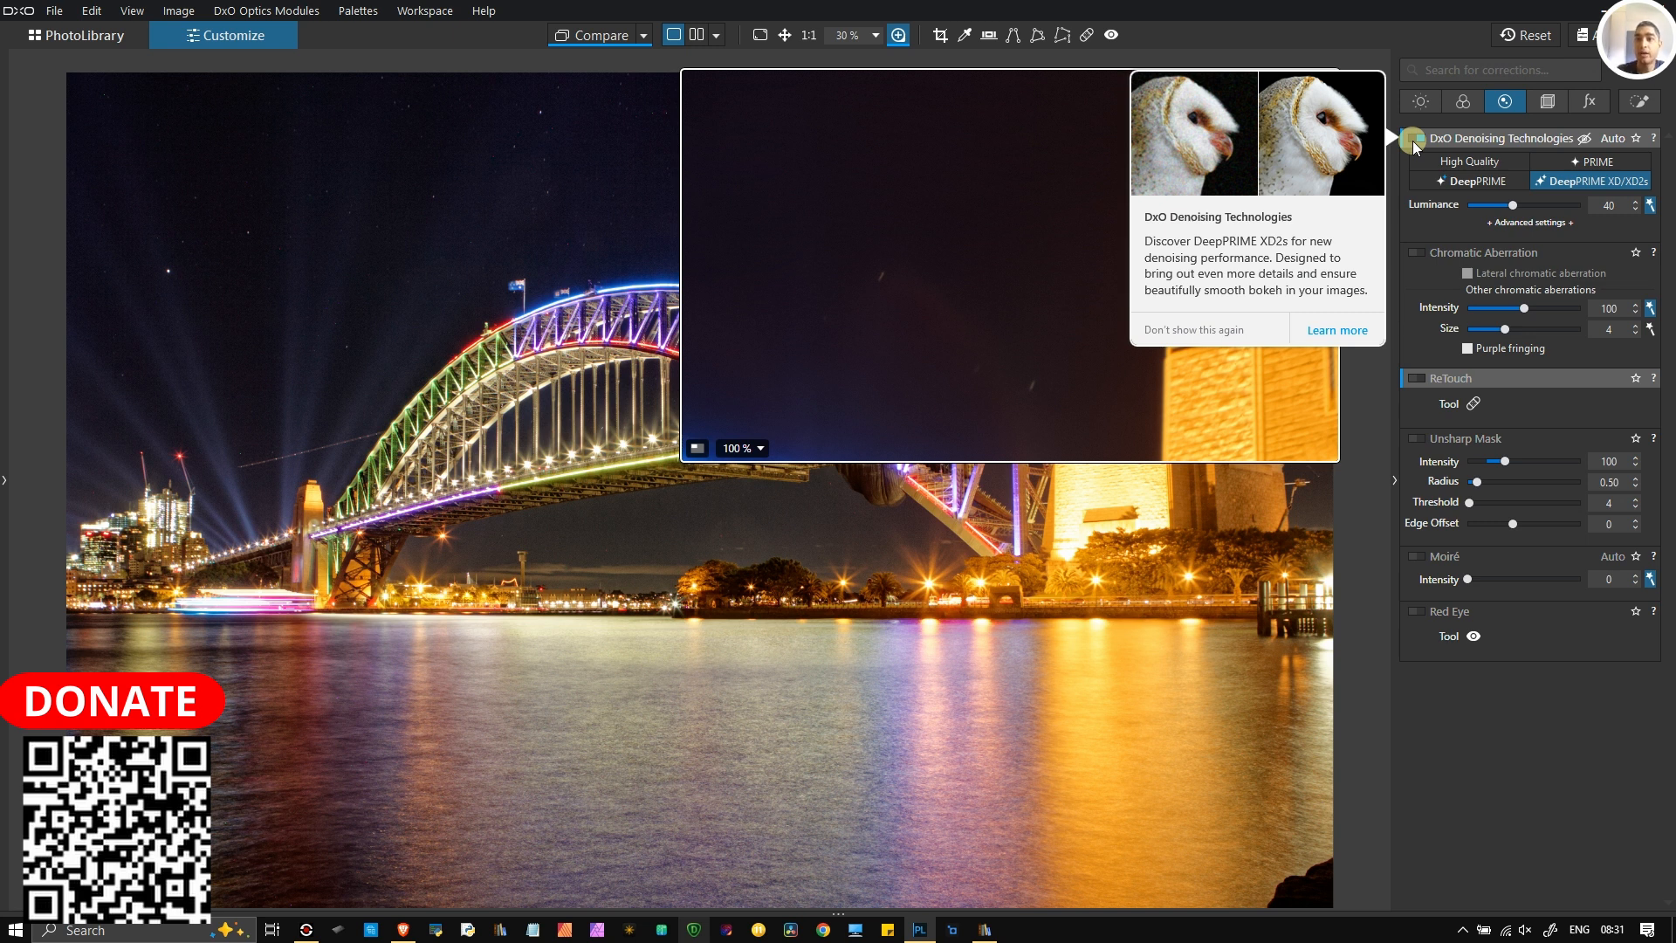
{"action": "left_click", "coordinate": [1414, 139]}
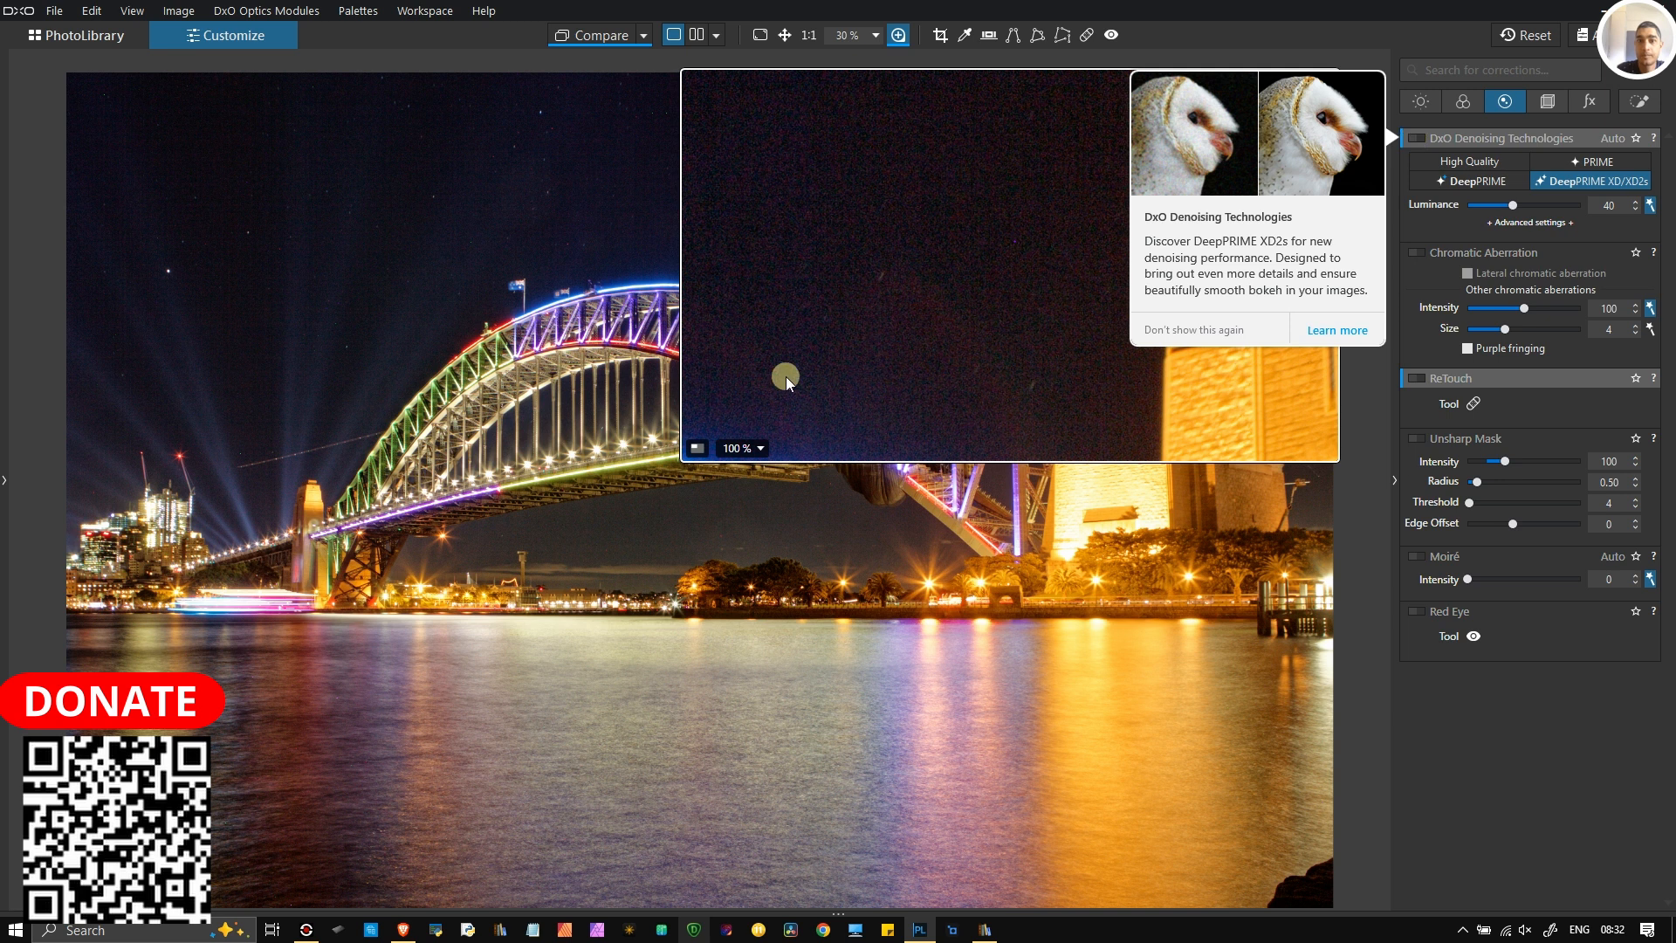
{"action": "left_click_drag", "start_coordinate": [960, 253], "coordinate": [958, 321]}
{"action": "left_click", "coordinate": [1416, 138]}
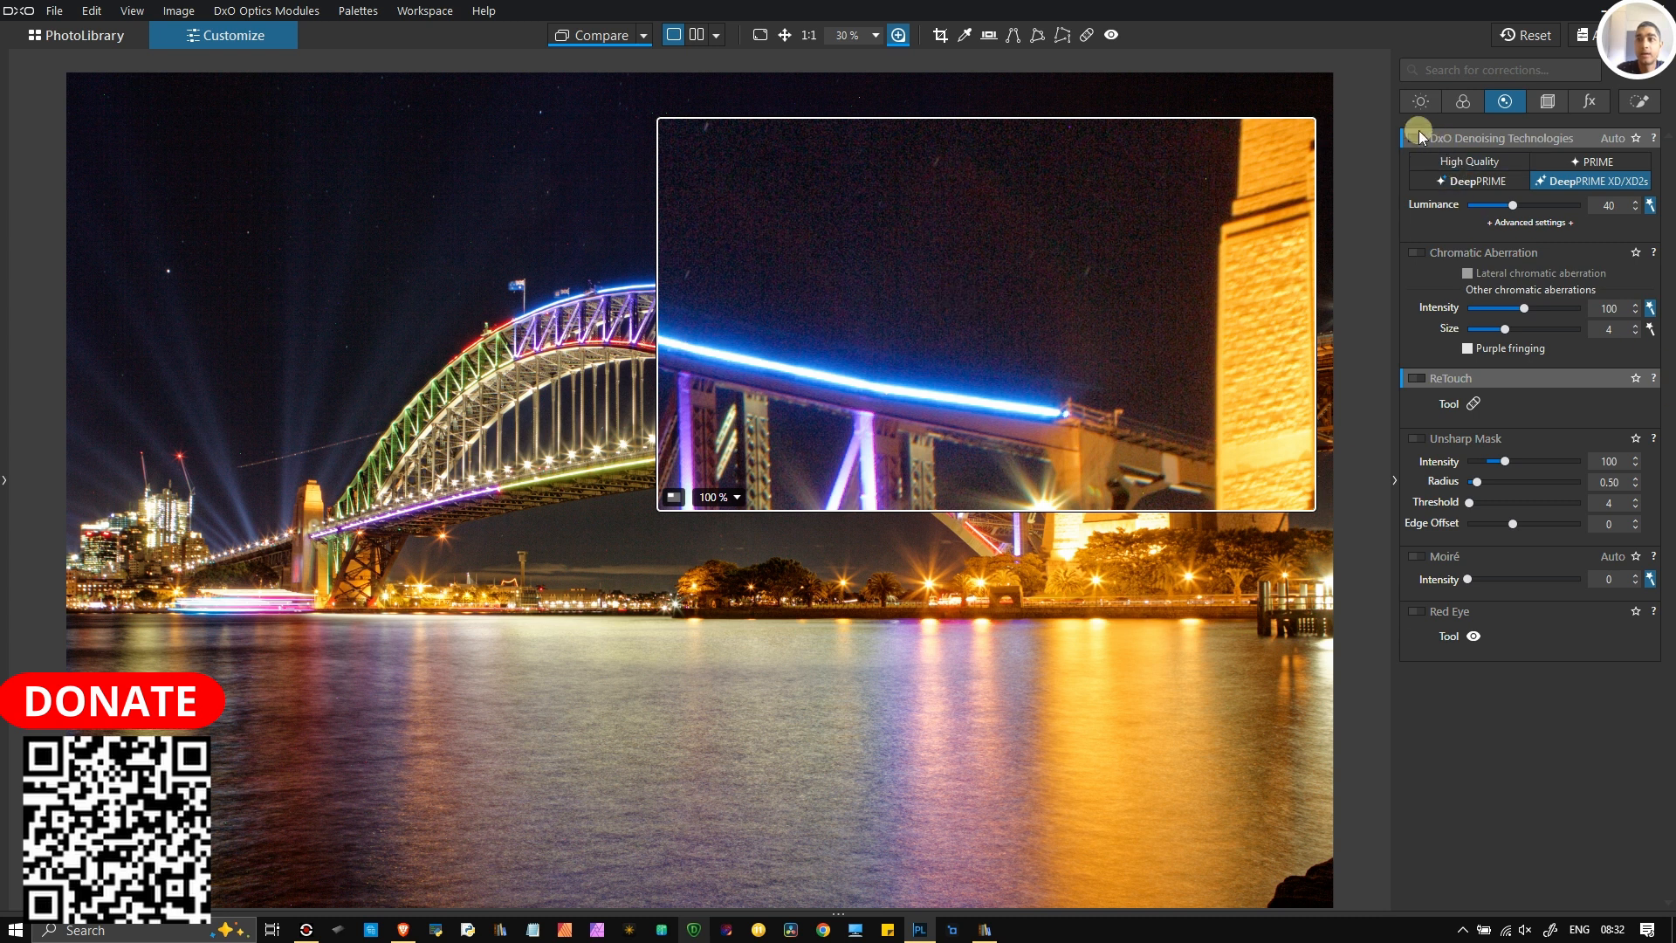
{"action": "left_click", "coordinate": [1565, 740]}
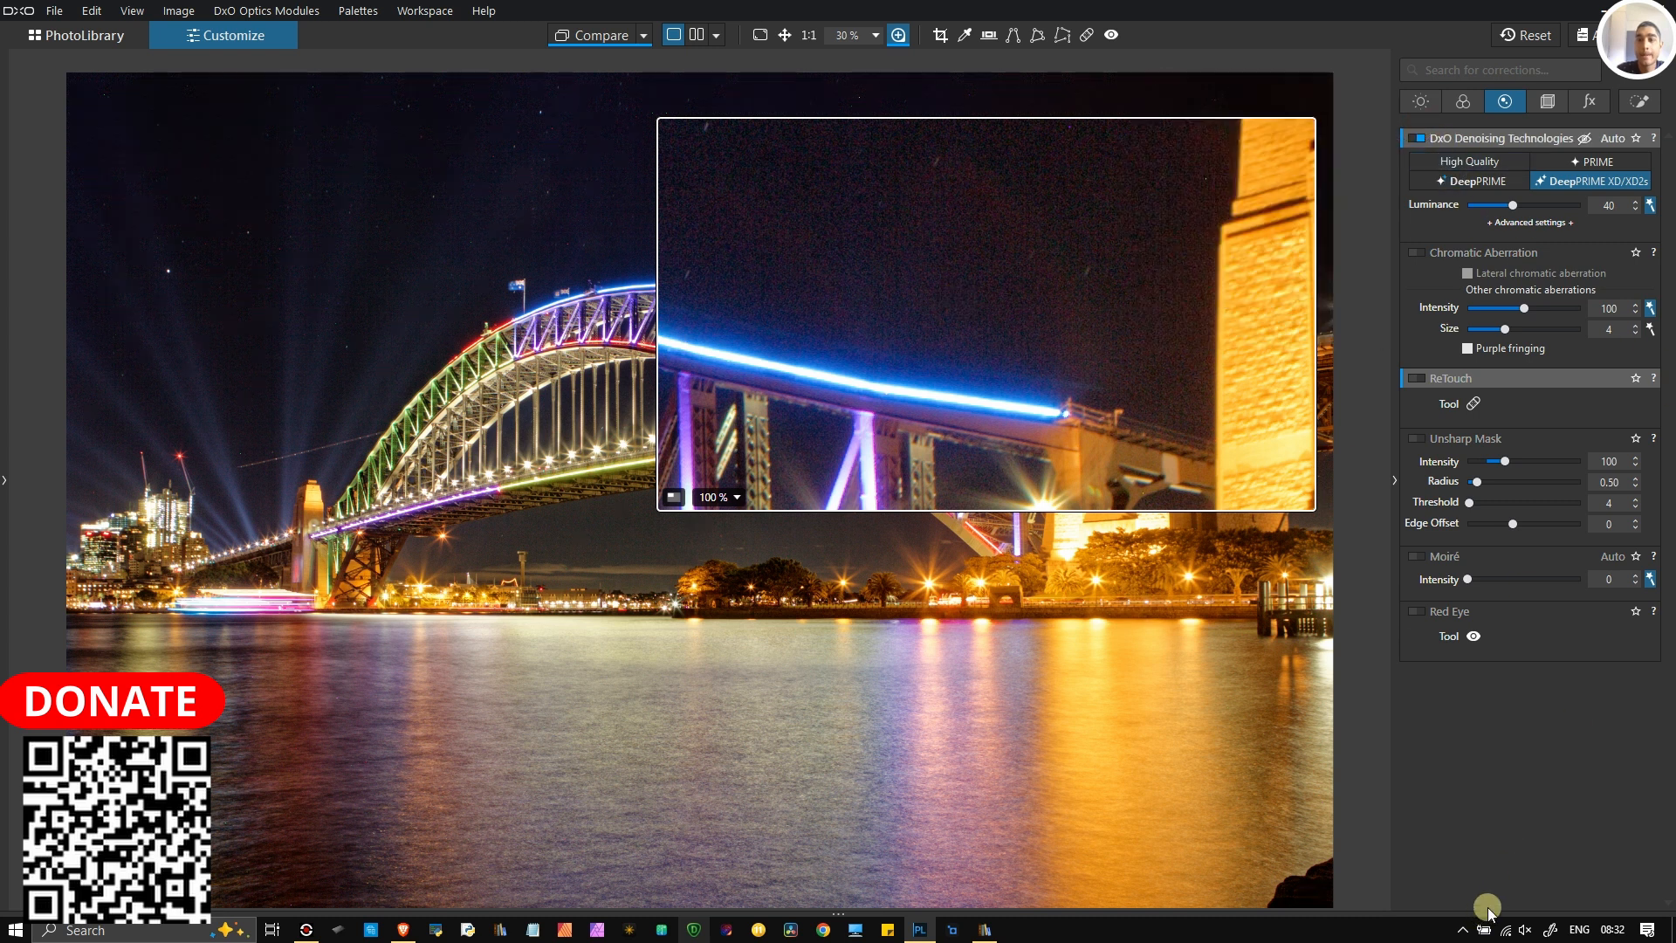
{"action": "left_click", "coordinate": [1416, 138]}
{"action": "left_click", "coordinate": [1603, 887]}
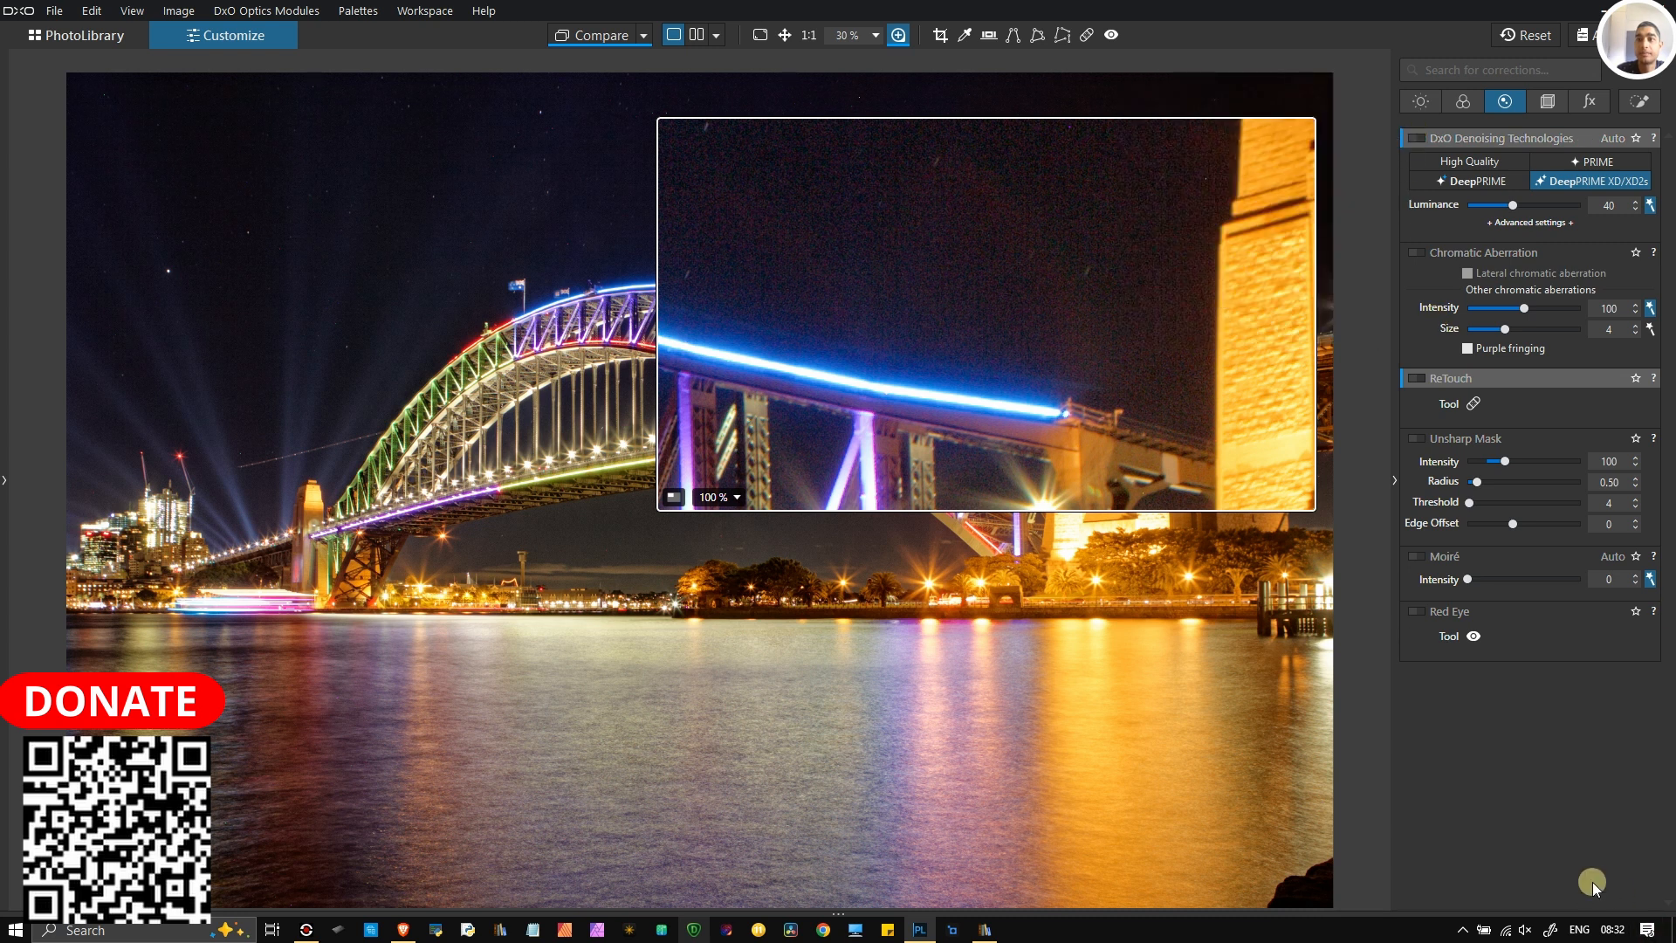
{"action": "left_click", "coordinate": [1418, 137]}
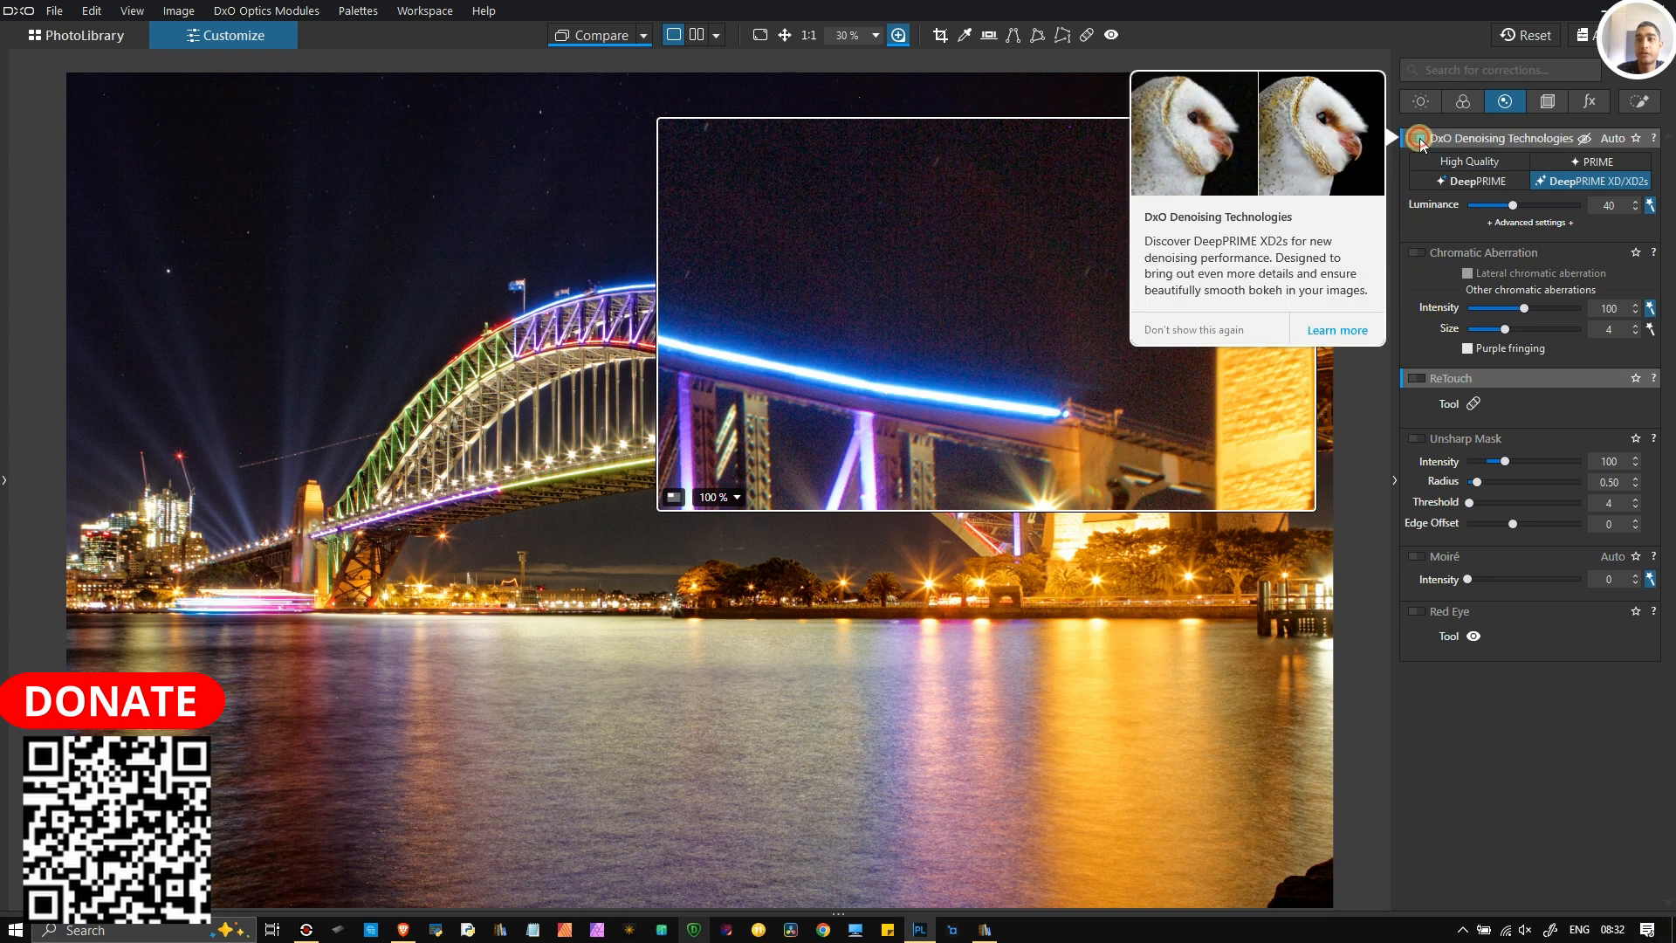
{"action": "left_click", "coordinate": [1500, 915]}
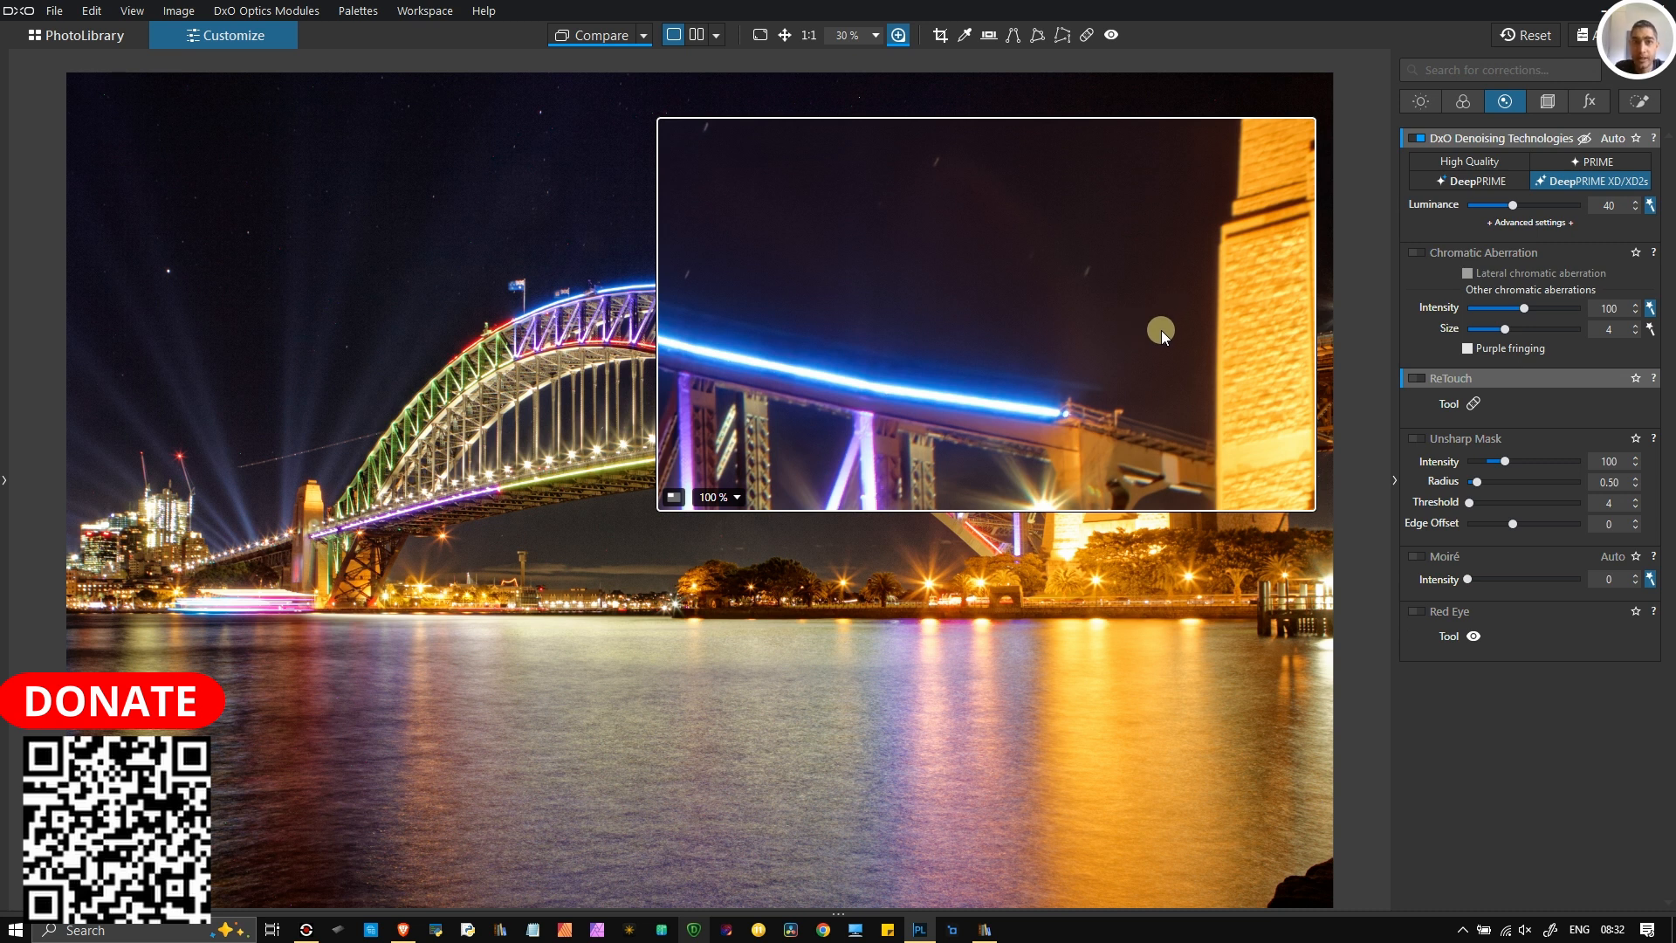
Step: Move the loupe to the dark area beneath the bridge deck and compare it with denoising off and on, leaving DeepPRIME XD/XD2s enabled
{"action": "left_click_drag", "start_coordinate": [1137, 268], "coordinate": [977, 464]}
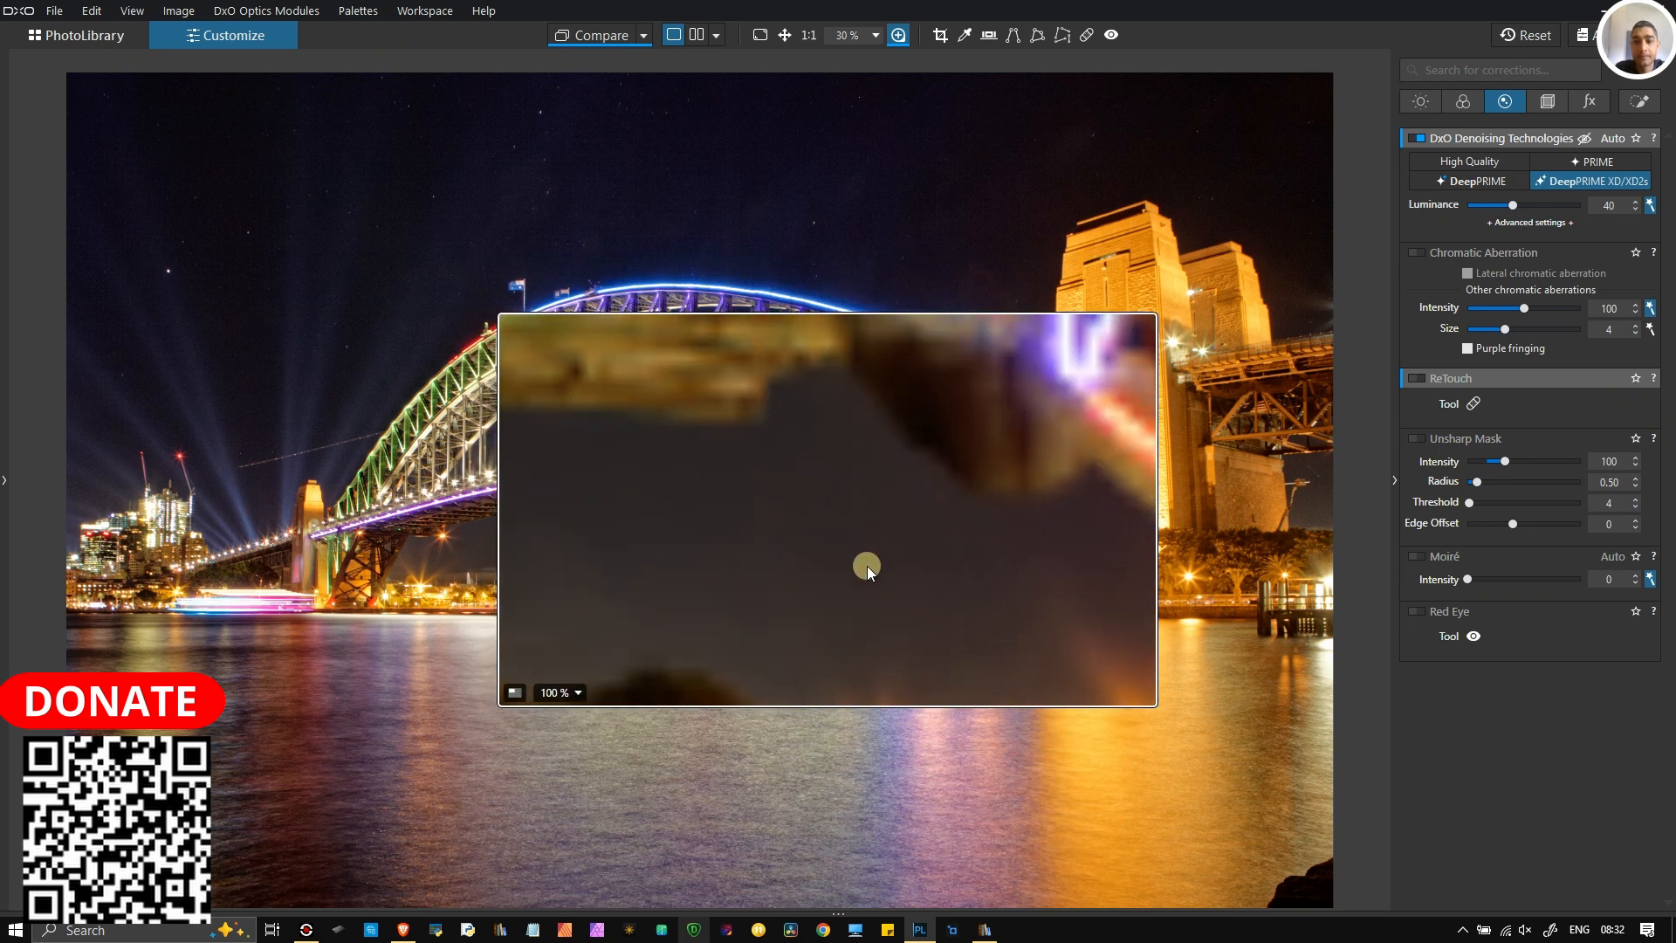
{"action": "left_click", "coordinate": [1414, 138]}
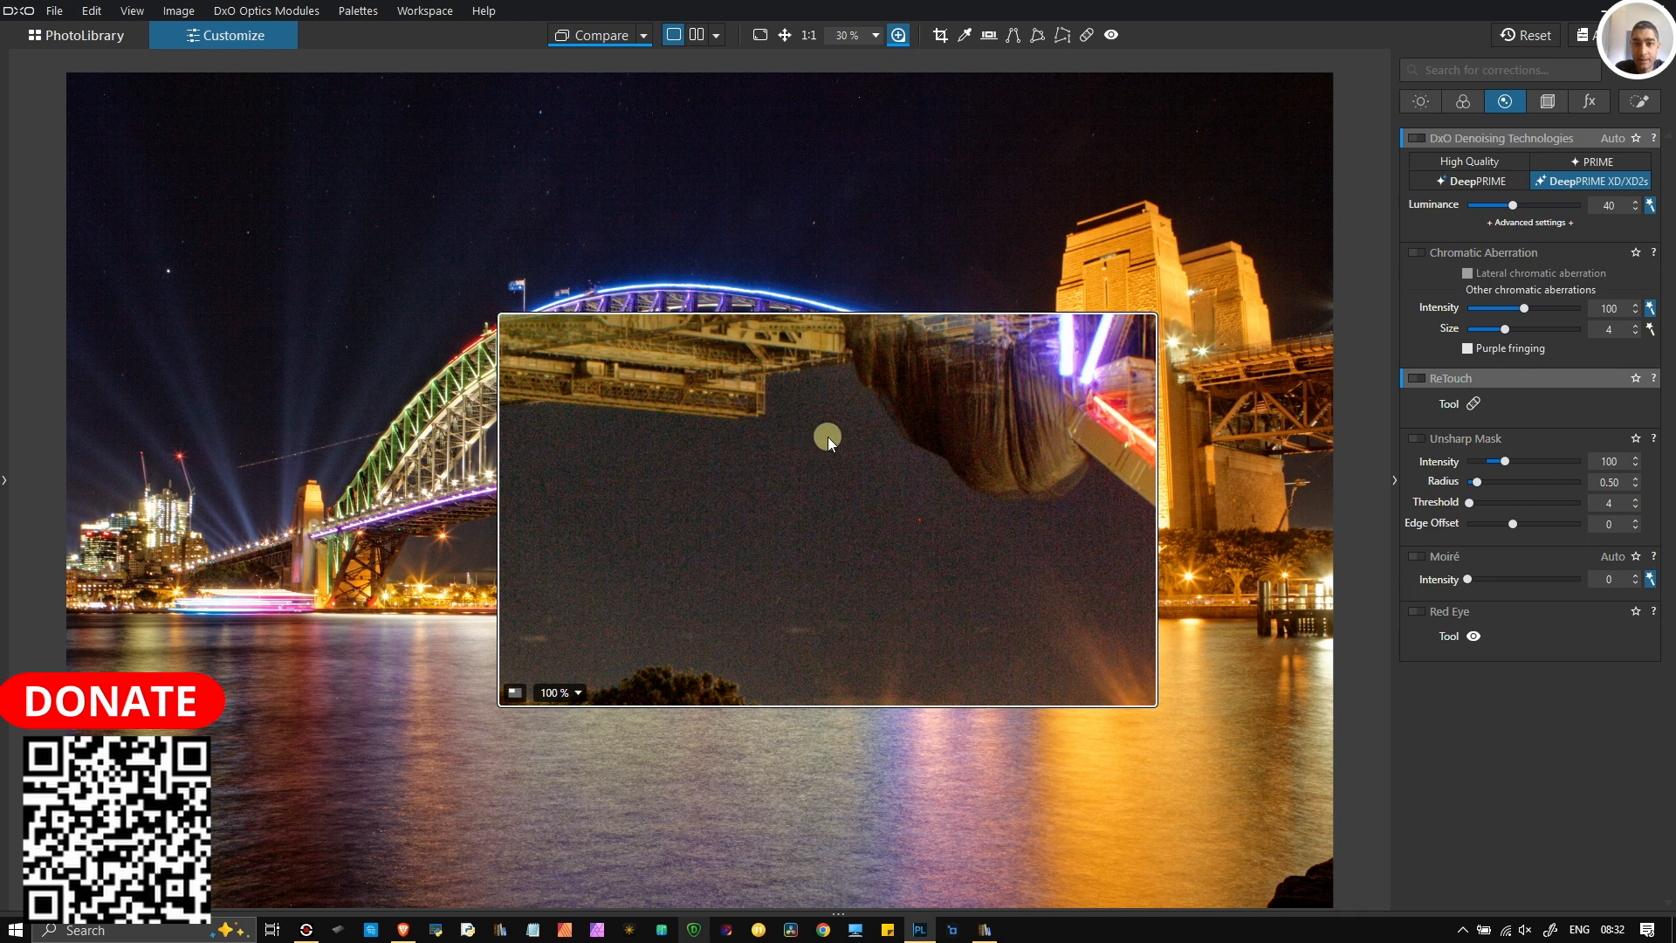
{"action": "left_click", "coordinate": [1416, 138]}
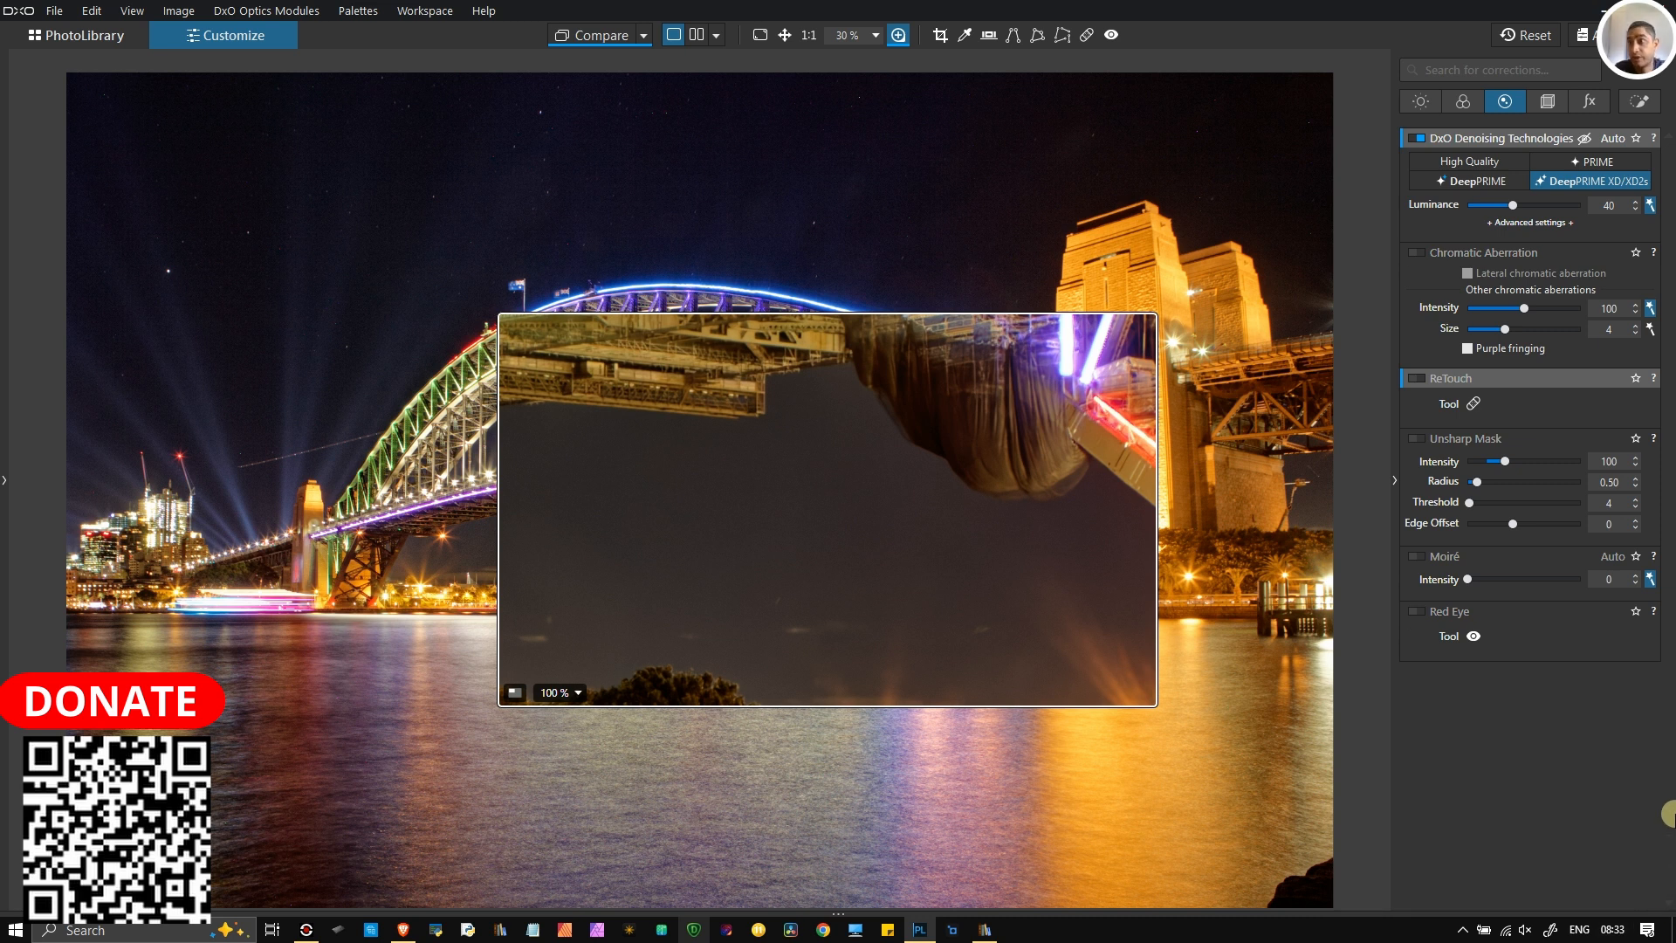
Step: Enable the Chromatic Aberration and Moiré corrections
{"action": "mouse_move", "coordinate": [1486, 375]}
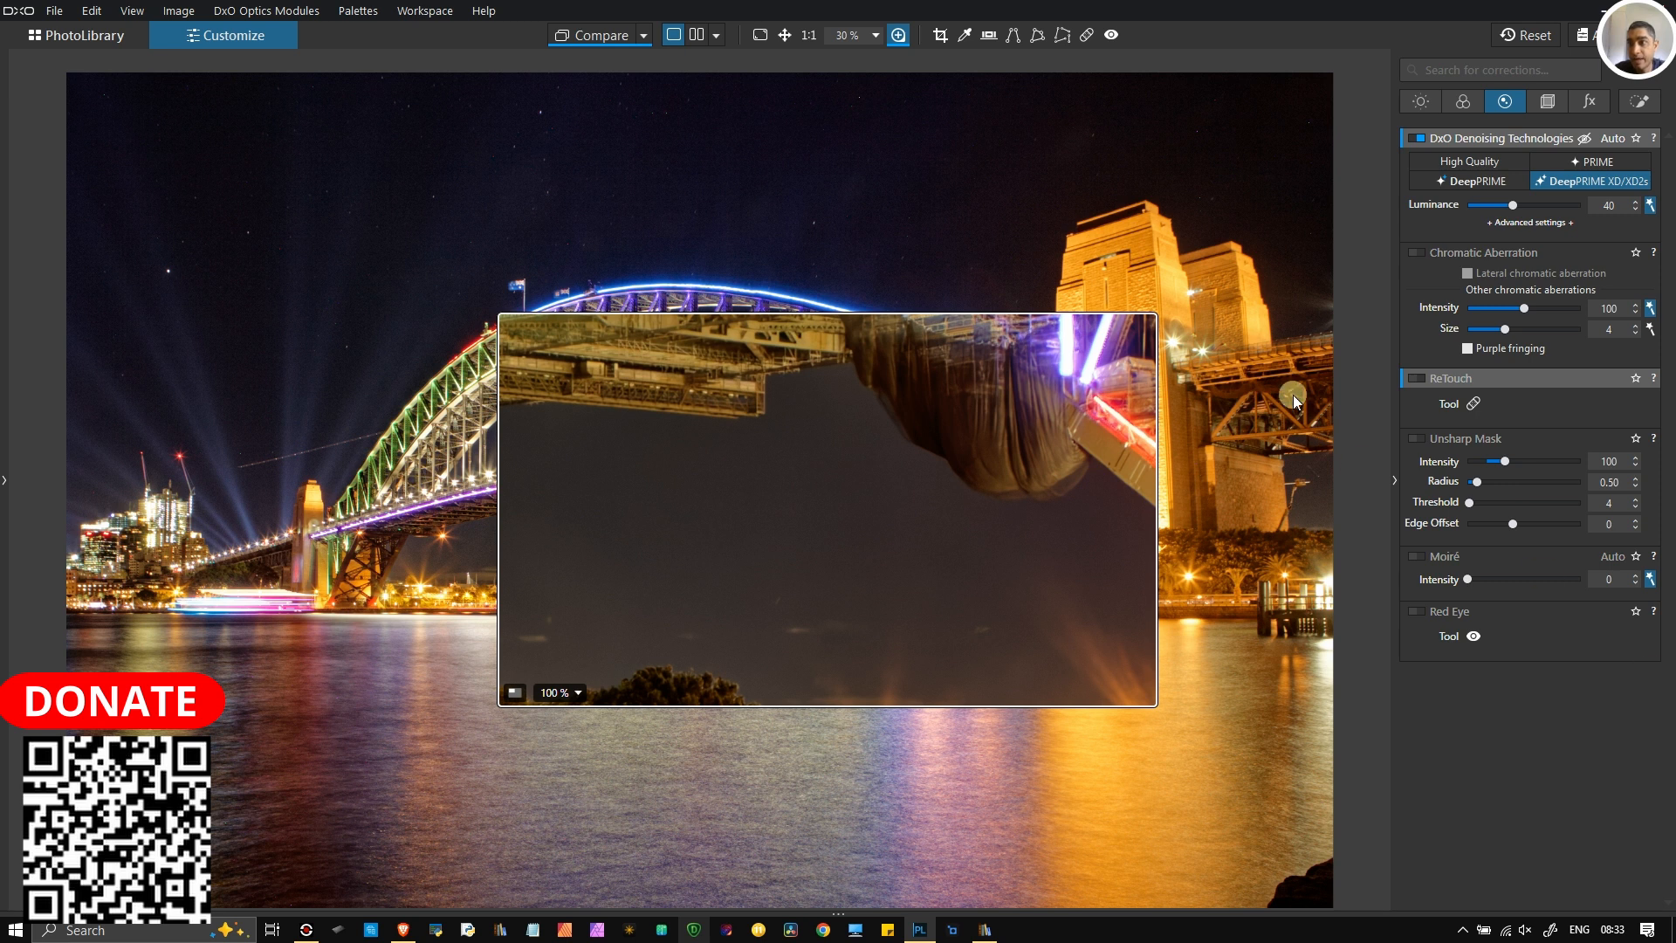
{"action": "left_click", "coordinate": [1417, 249]}
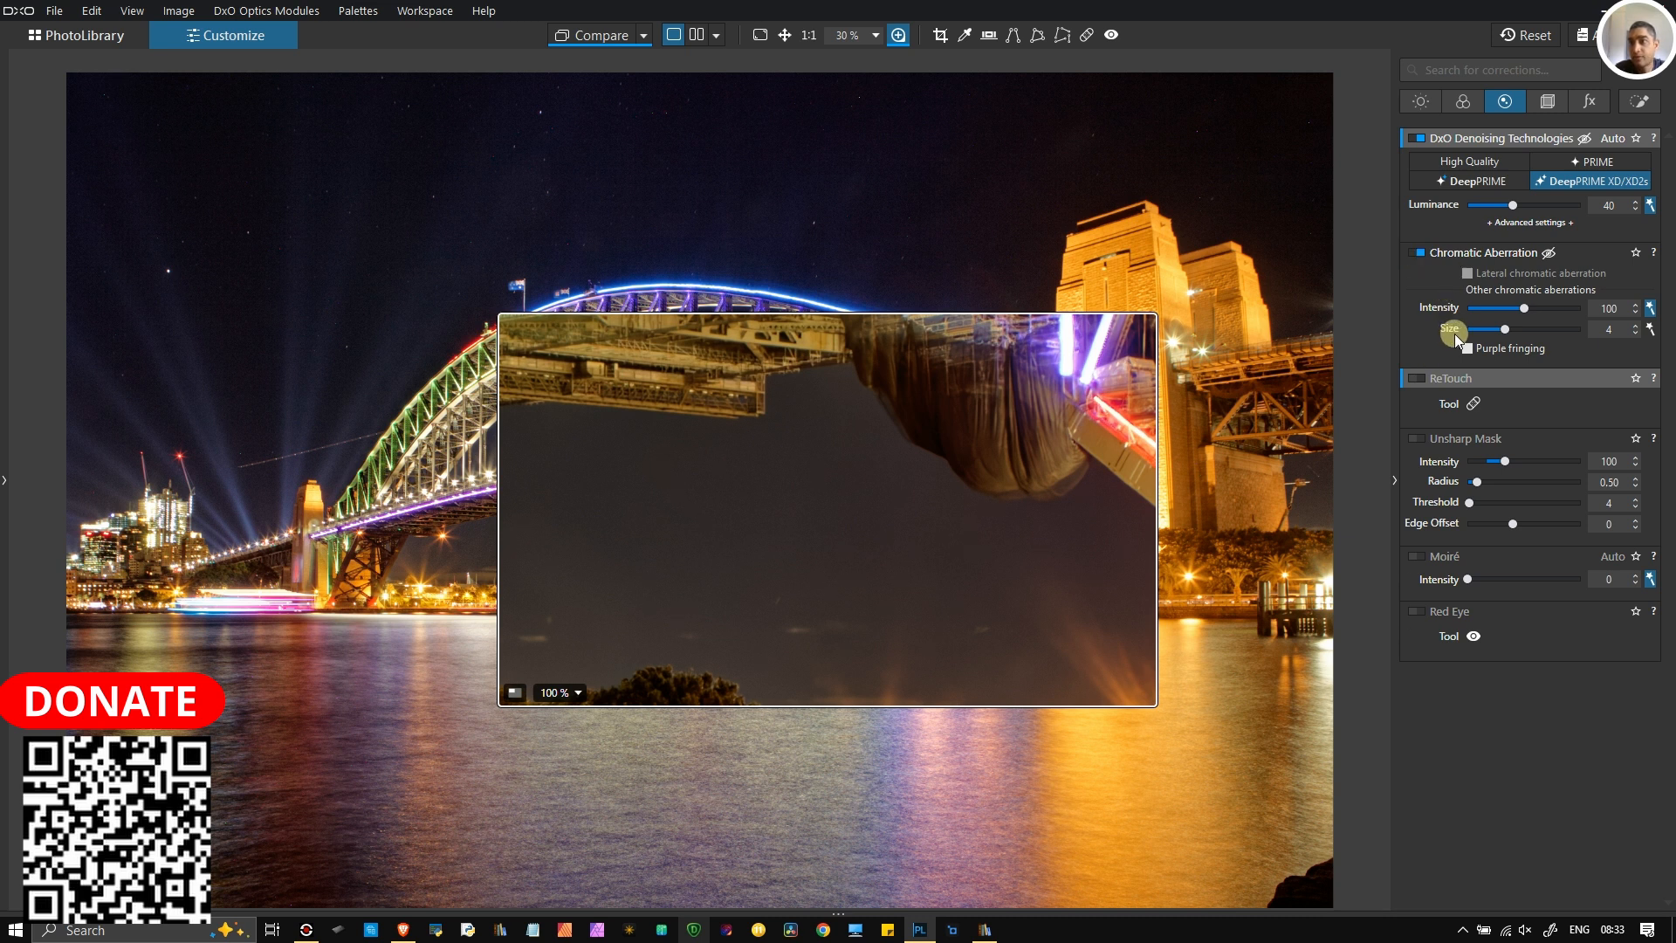
{"action": "left_click", "coordinate": [1421, 557]}
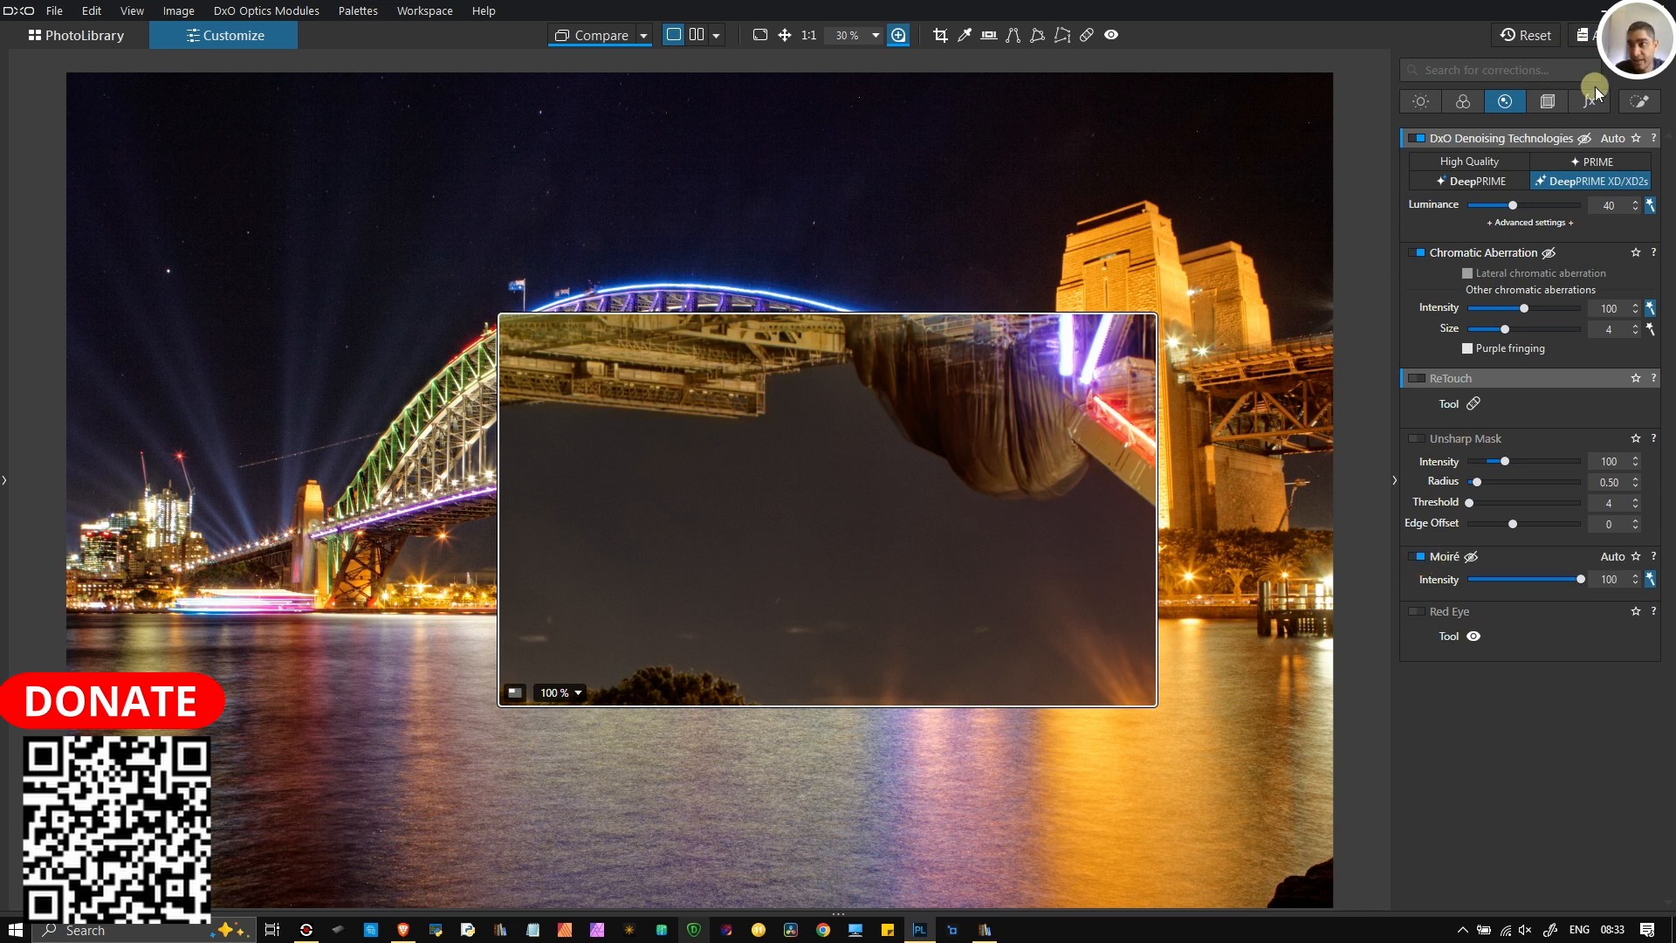
Step: Level the photo with the automatic Horizon correction, comparing it off and on and leaving it enabled
{"action": "left_click", "coordinate": [1544, 110]}
{"action": "left_click", "coordinate": [1442, 227]}
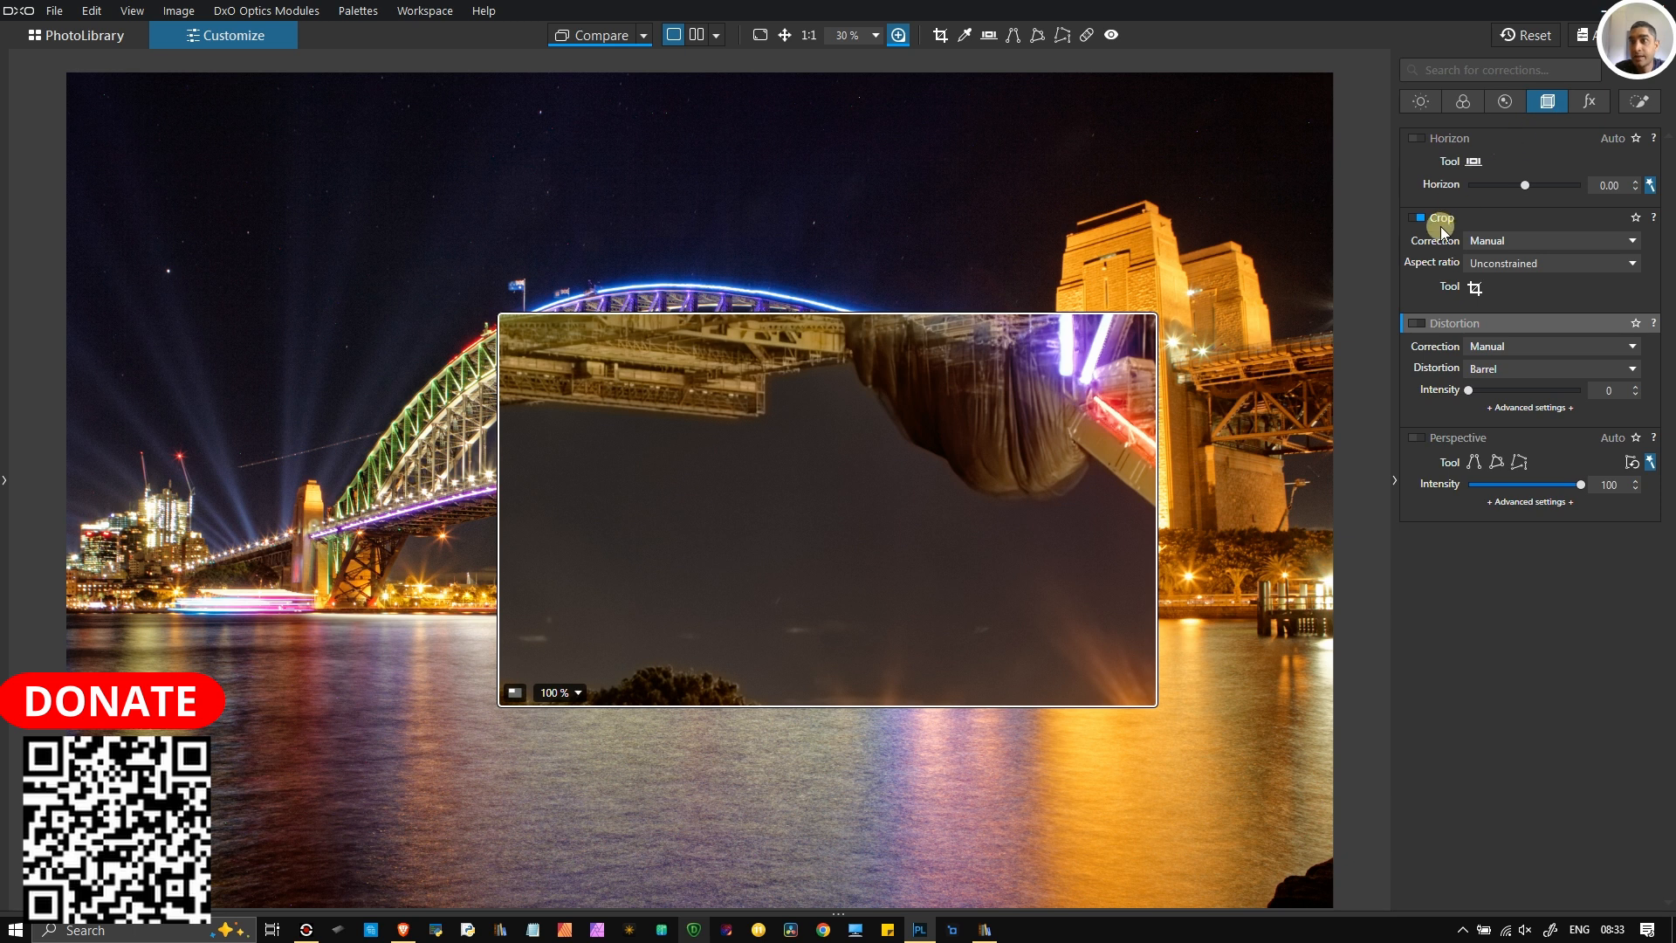
{"action": "left_click", "coordinate": [1602, 140]}
{"action": "left_click", "coordinate": [1546, 146]}
{"action": "left_click", "coordinate": [1415, 138]}
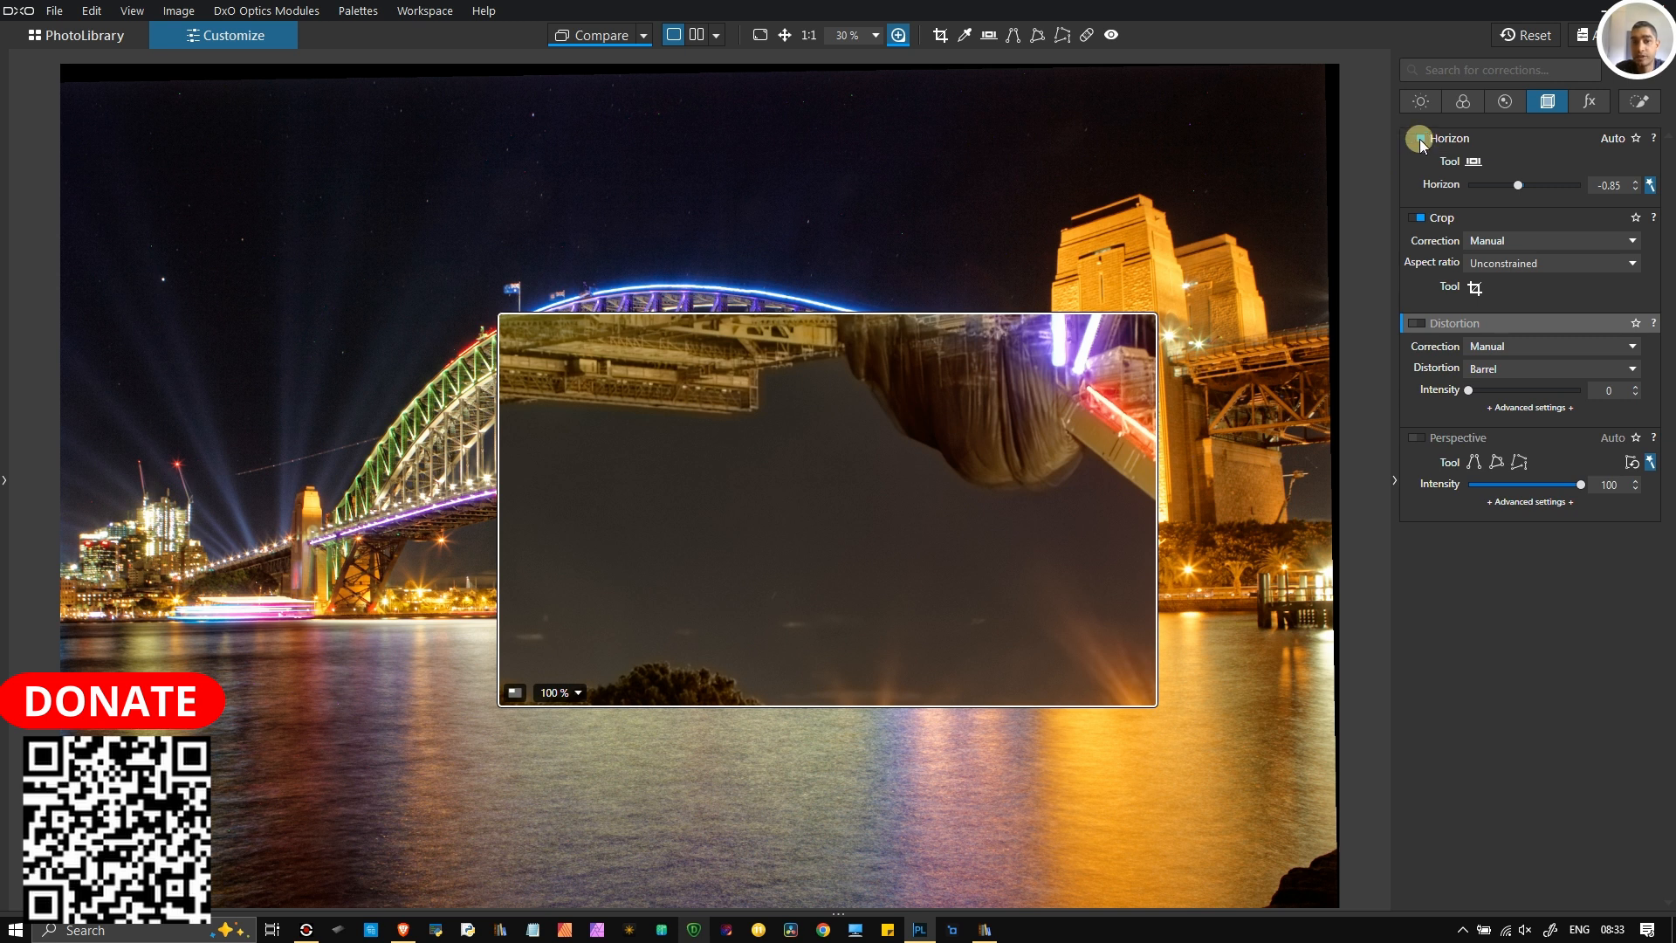
{"action": "left_click", "coordinate": [1419, 139]}
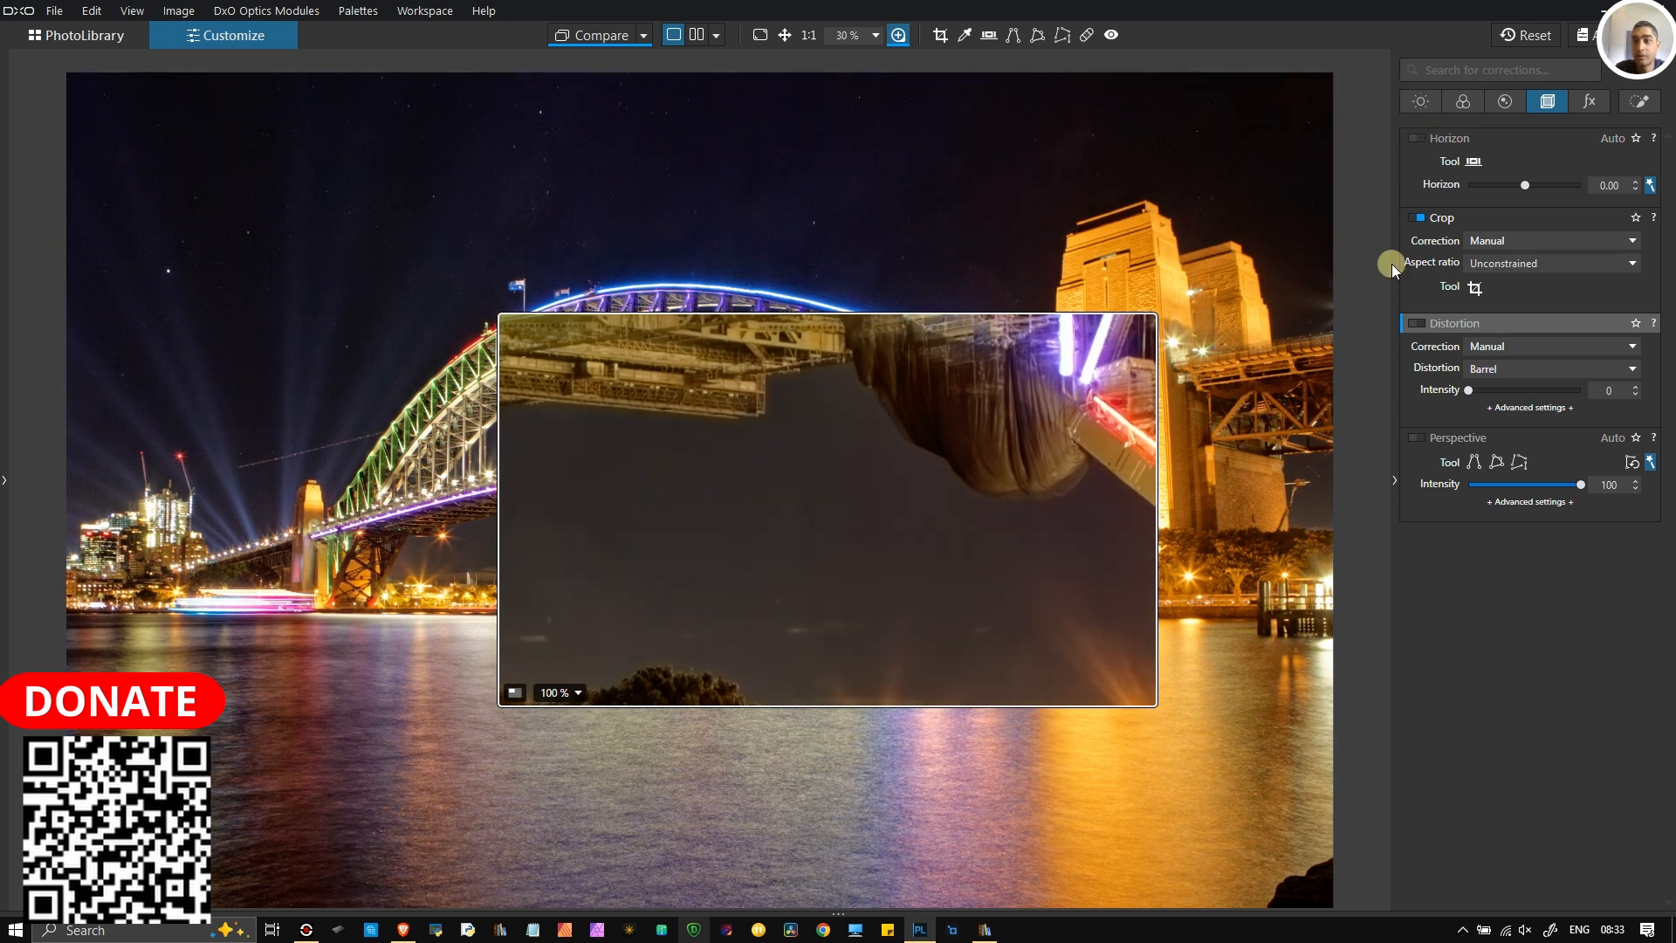
{"action": "left_click", "coordinate": [1417, 142]}
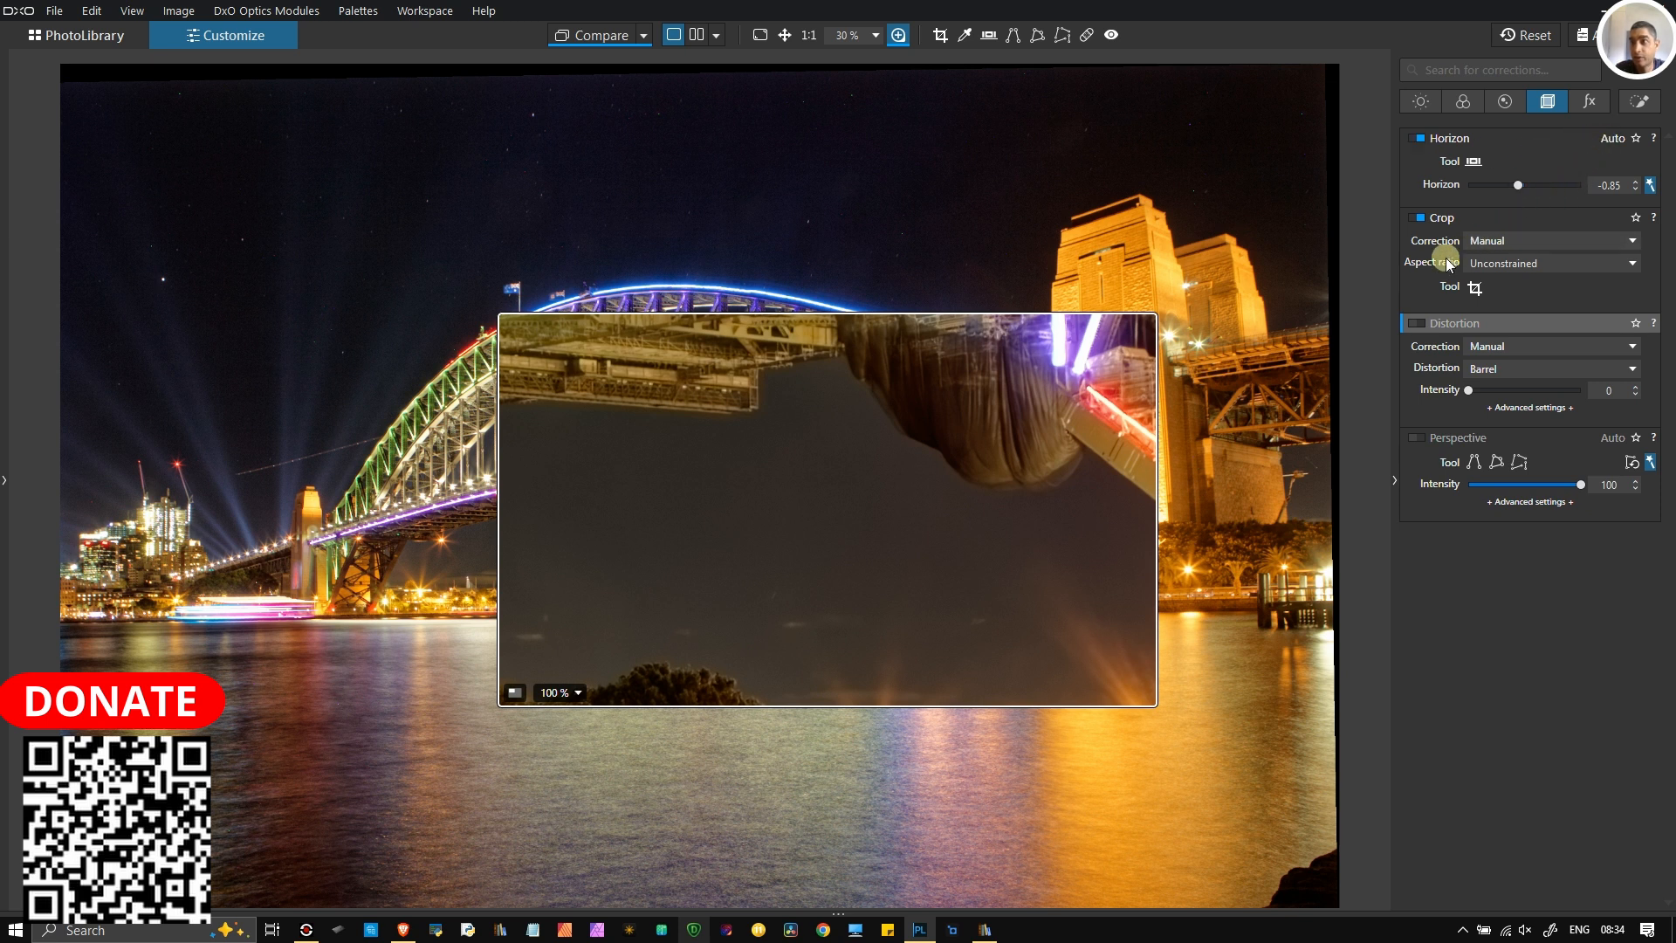
Step: Set the crop correction to automatic based on keystoning / horizon and close the loupe
{"action": "left_click", "coordinate": [1511, 236]}
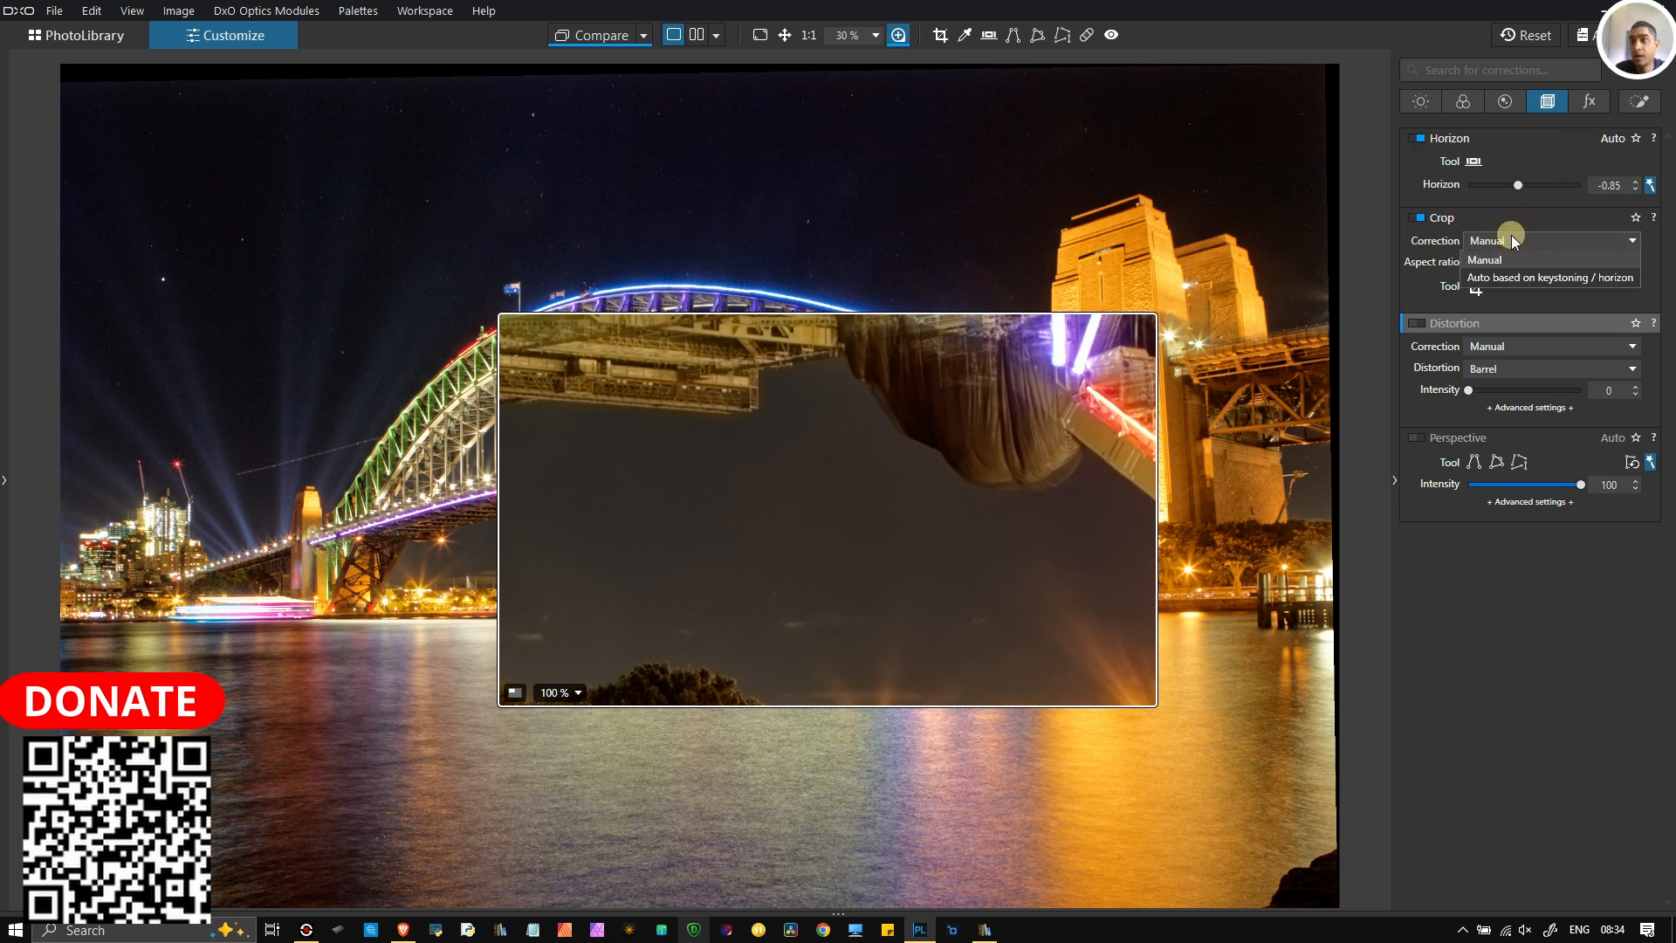
{"action": "left_click", "coordinate": [1502, 280]}
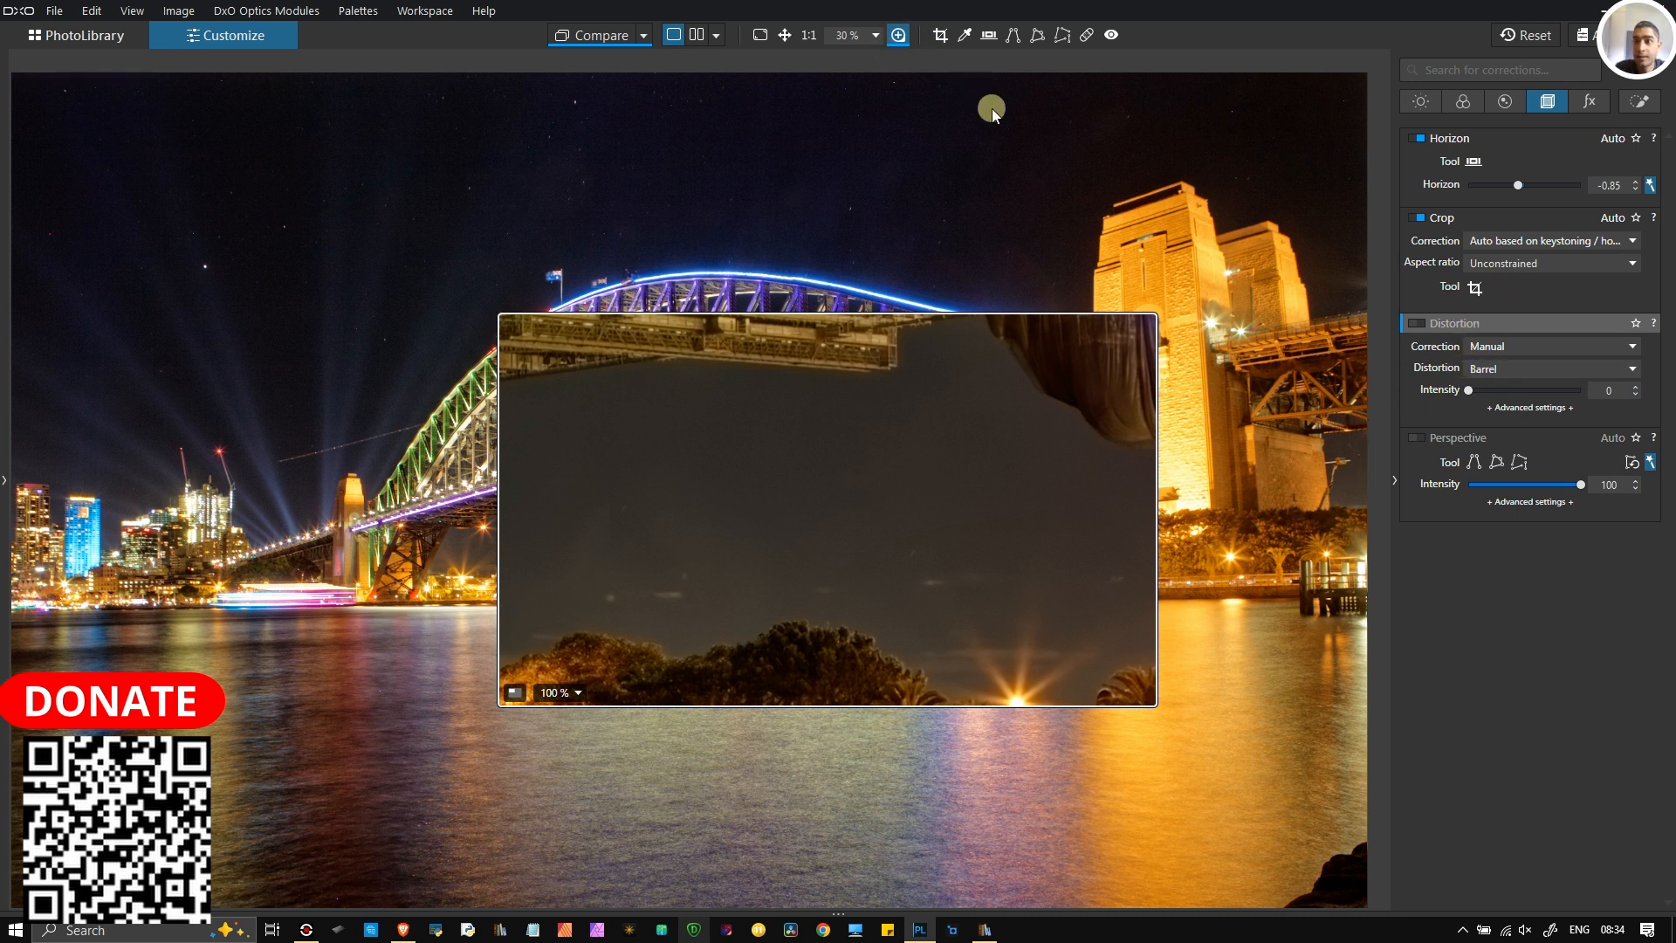
{"action": "left_click", "coordinate": [893, 48]}
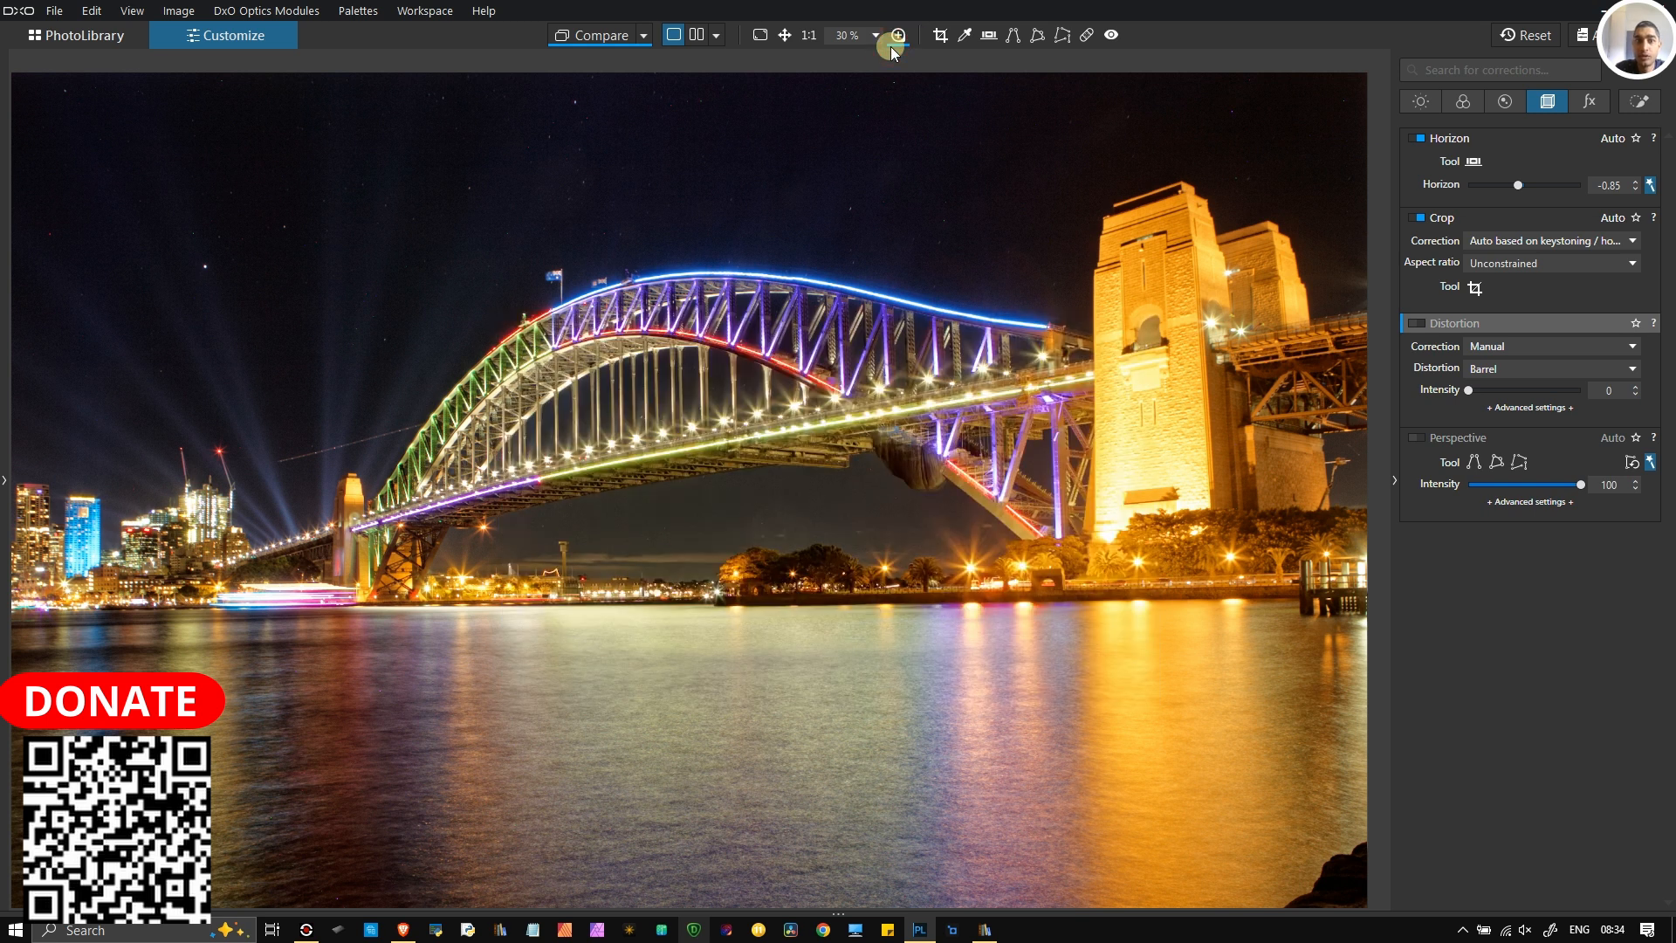
Step: Enable manual Barrel distortion correction and set its intensity to 6
{"action": "mouse_move", "coordinate": [1466, 355]}
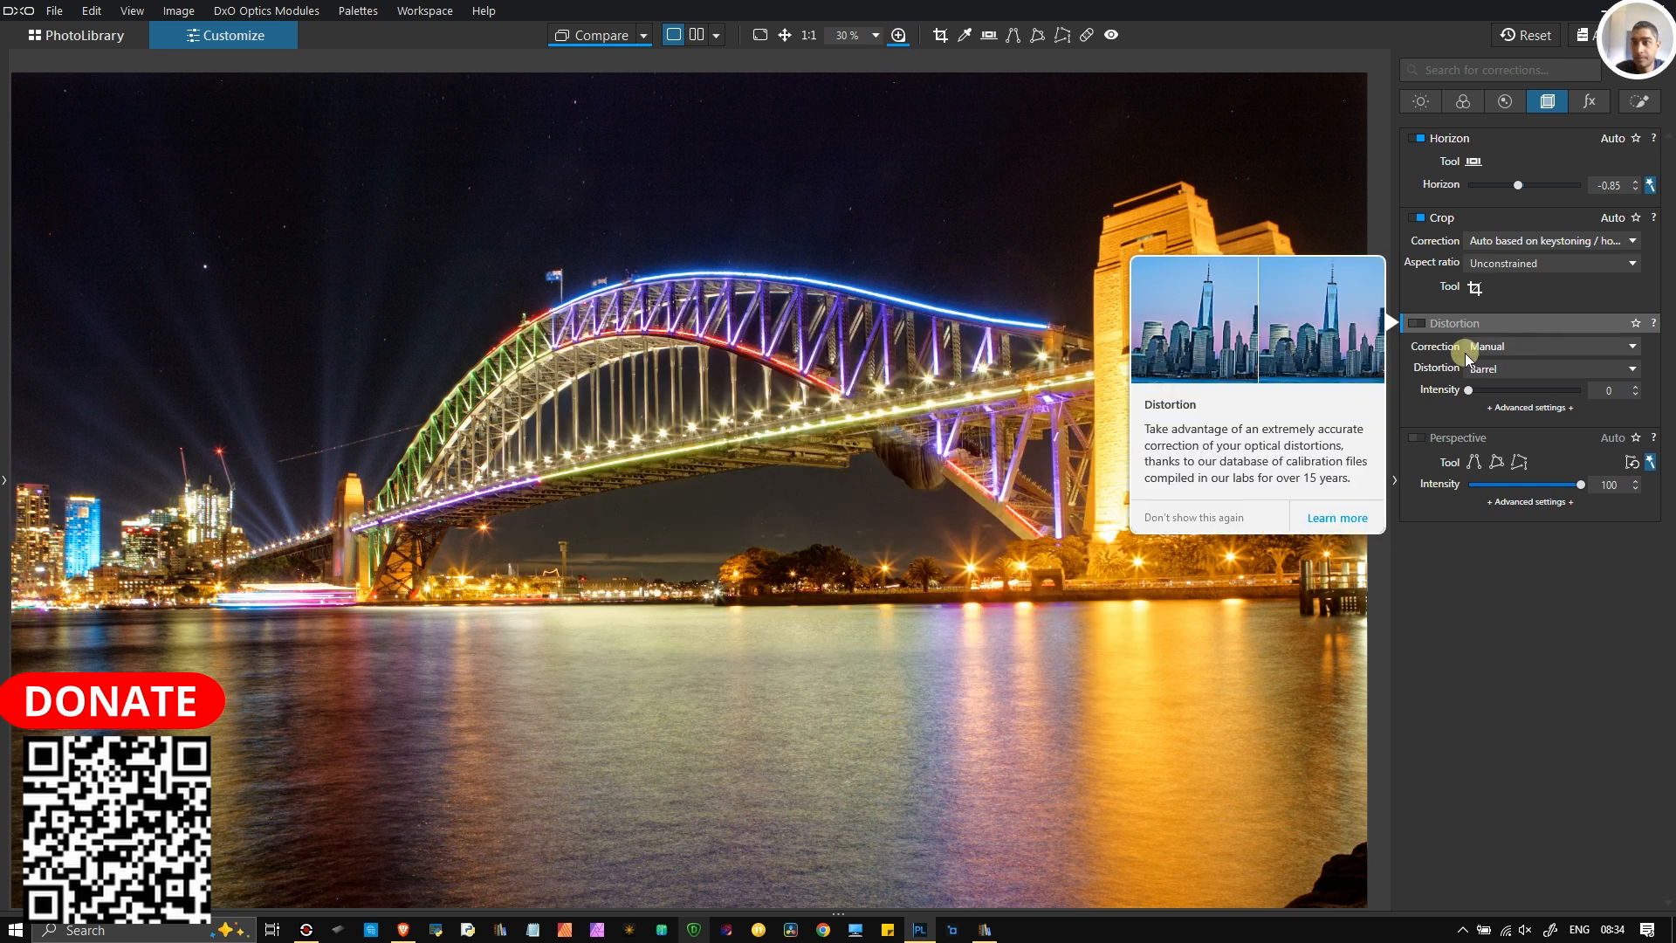
{"action": "left_click", "coordinate": [1415, 323]}
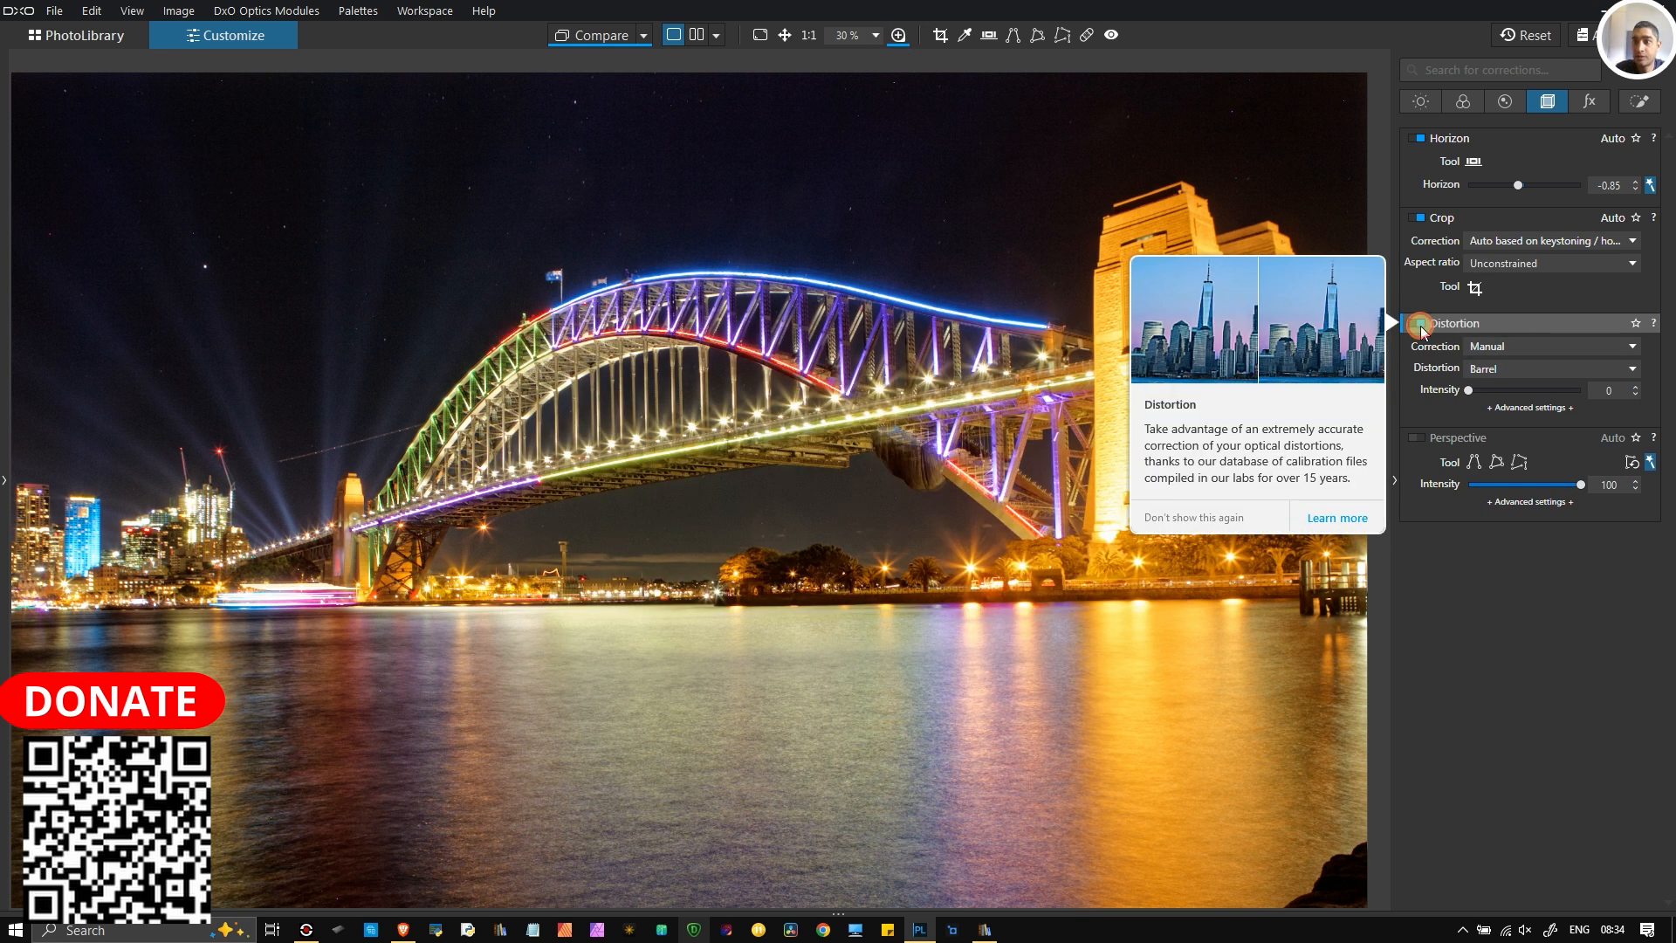
{"action": "left_click", "coordinate": [1544, 345]}
{"action": "left_click", "coordinate": [1540, 346]}
{"action": "left_click", "coordinate": [1521, 372]}
{"action": "left_click", "coordinate": [1522, 372]}
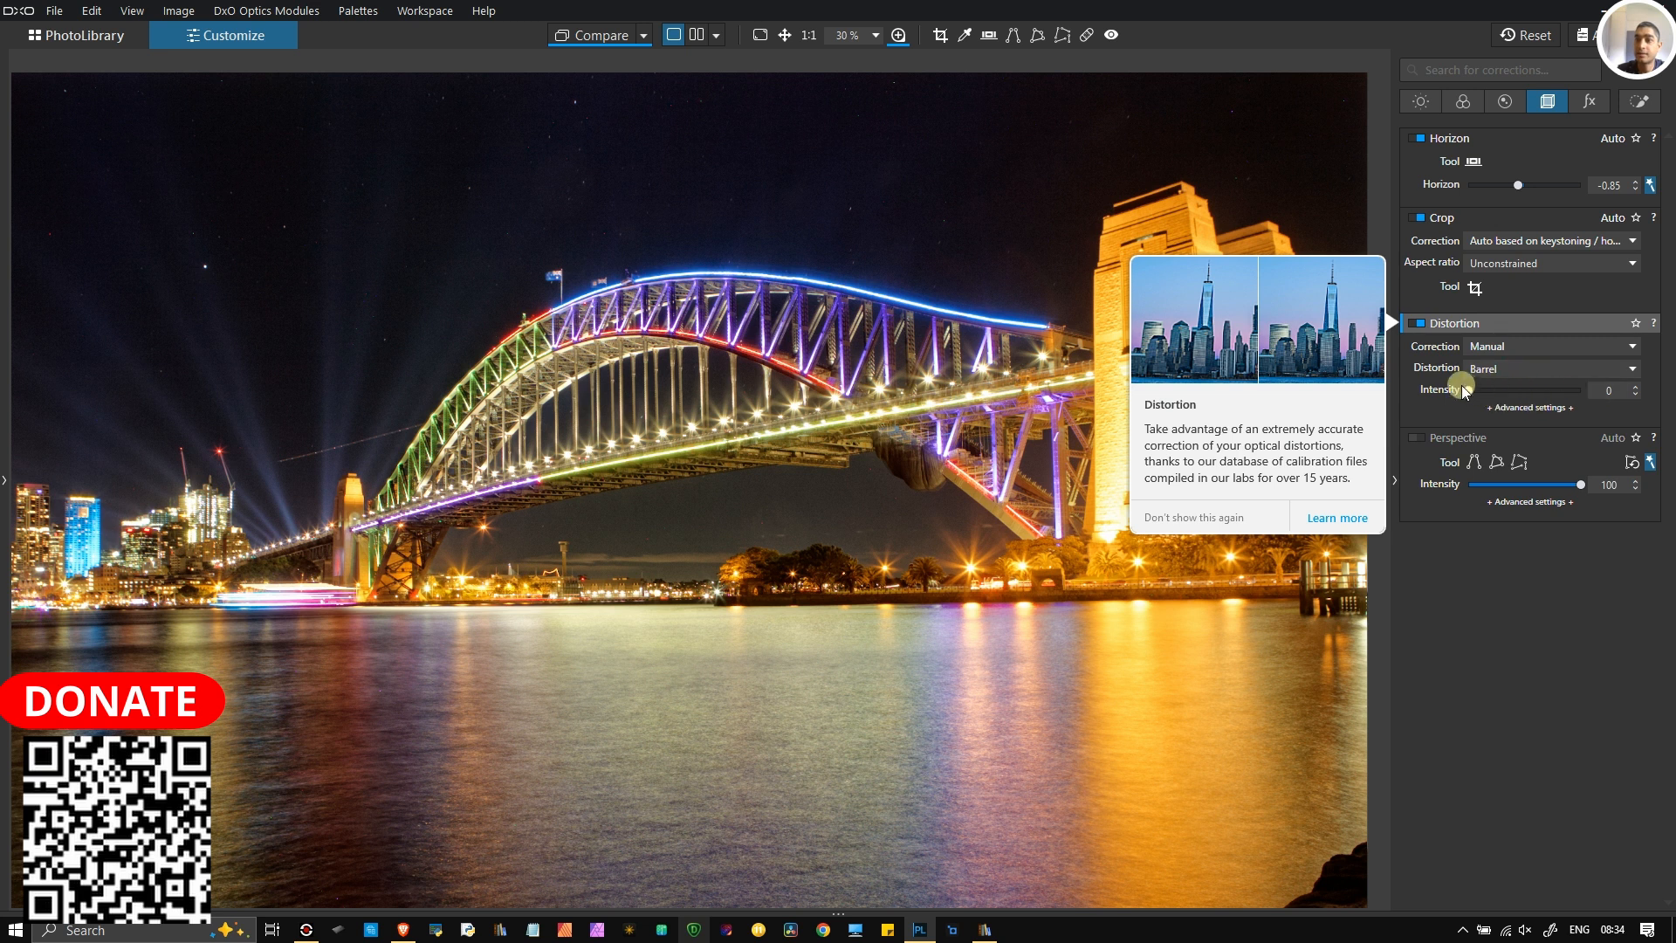
{"action": "left_click_drag", "start_coordinate": [1467, 390], "coordinate": [1475, 394]}
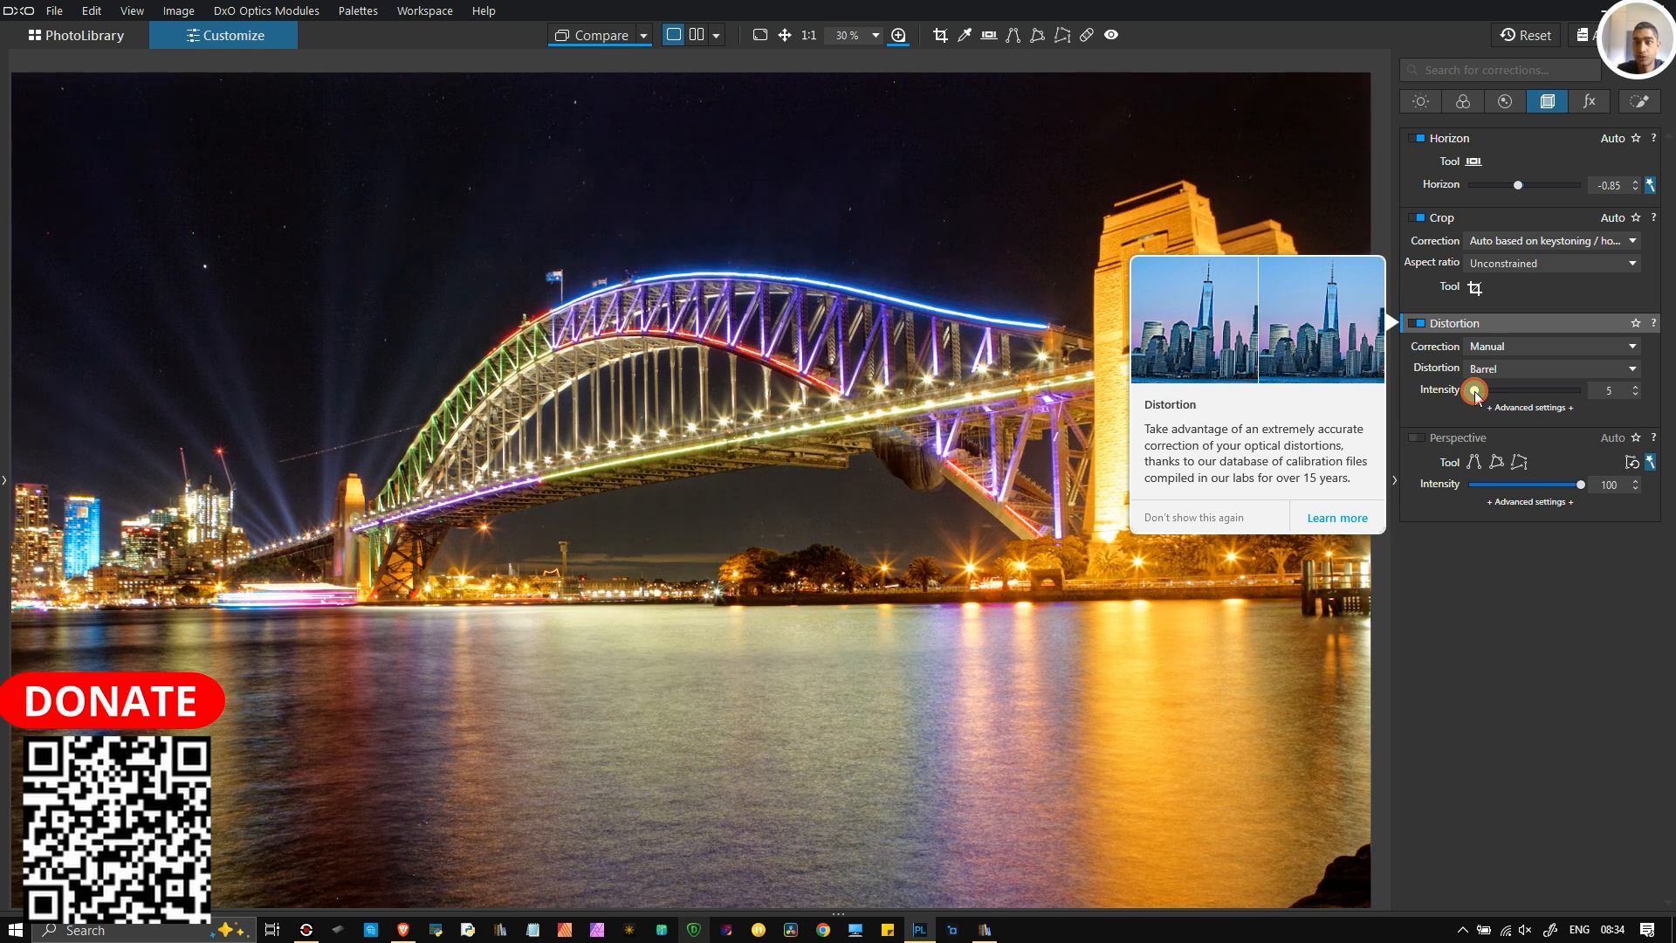
{"action": "left_click_drag", "start_coordinate": [1475, 393], "coordinate": [1476, 394]}
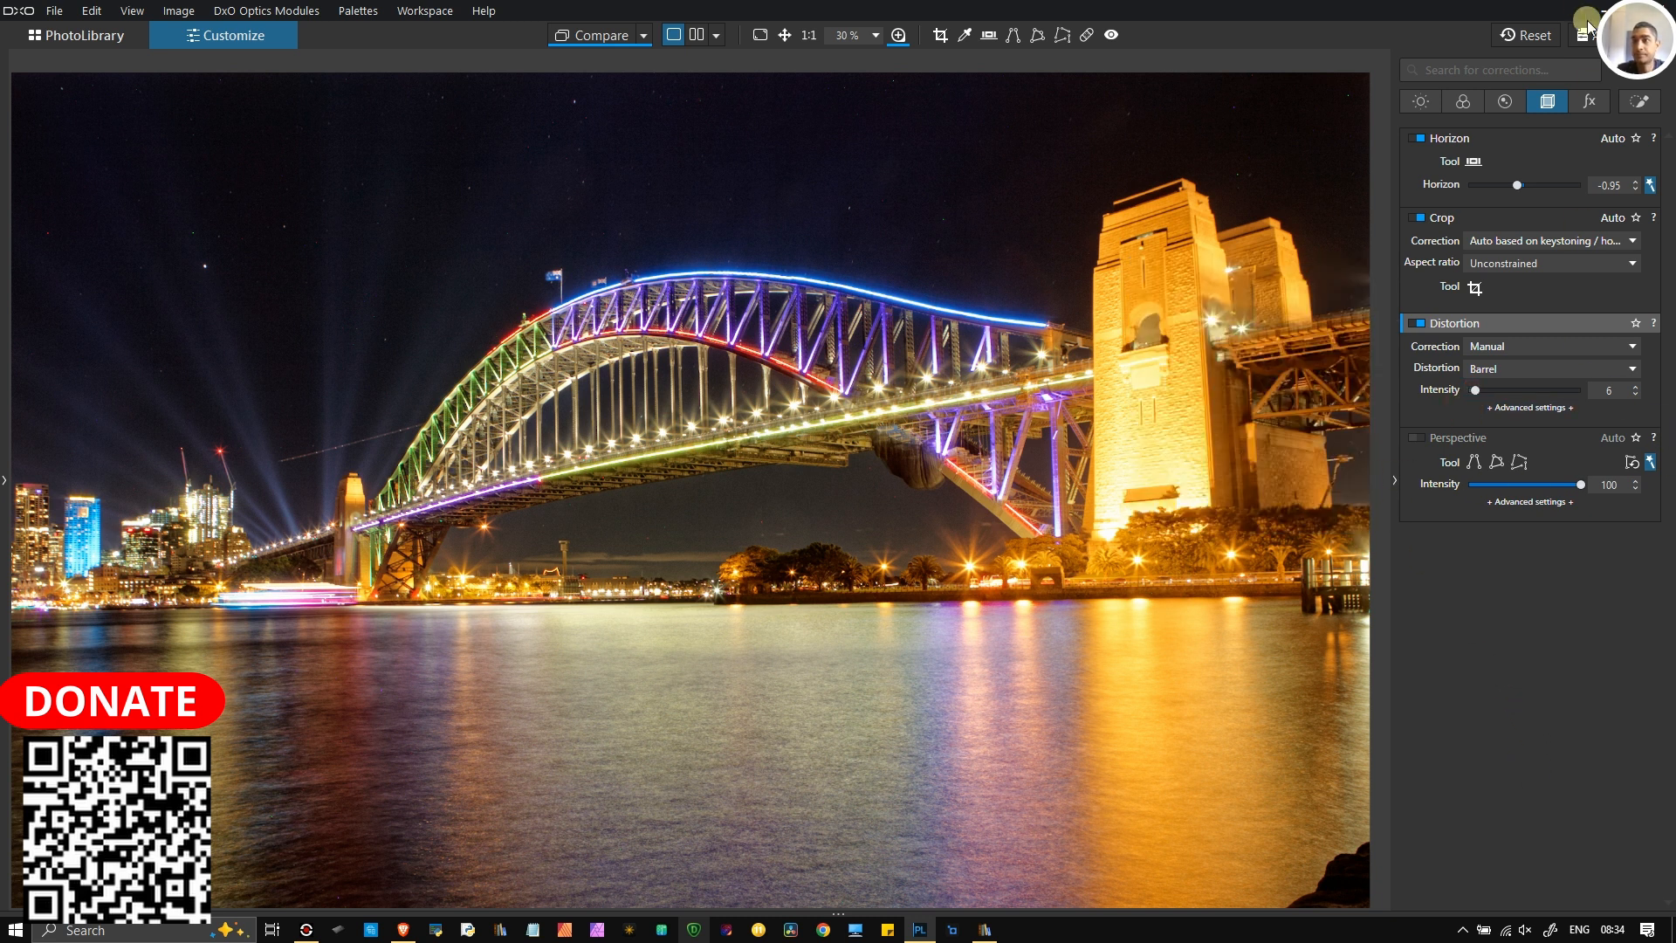
Step: Compare the original and edited photo side by side, with the view reduced to 18%
{"action": "left_click", "coordinate": [1587, 102]}
{"action": "left_click", "coordinate": [1553, 113]}
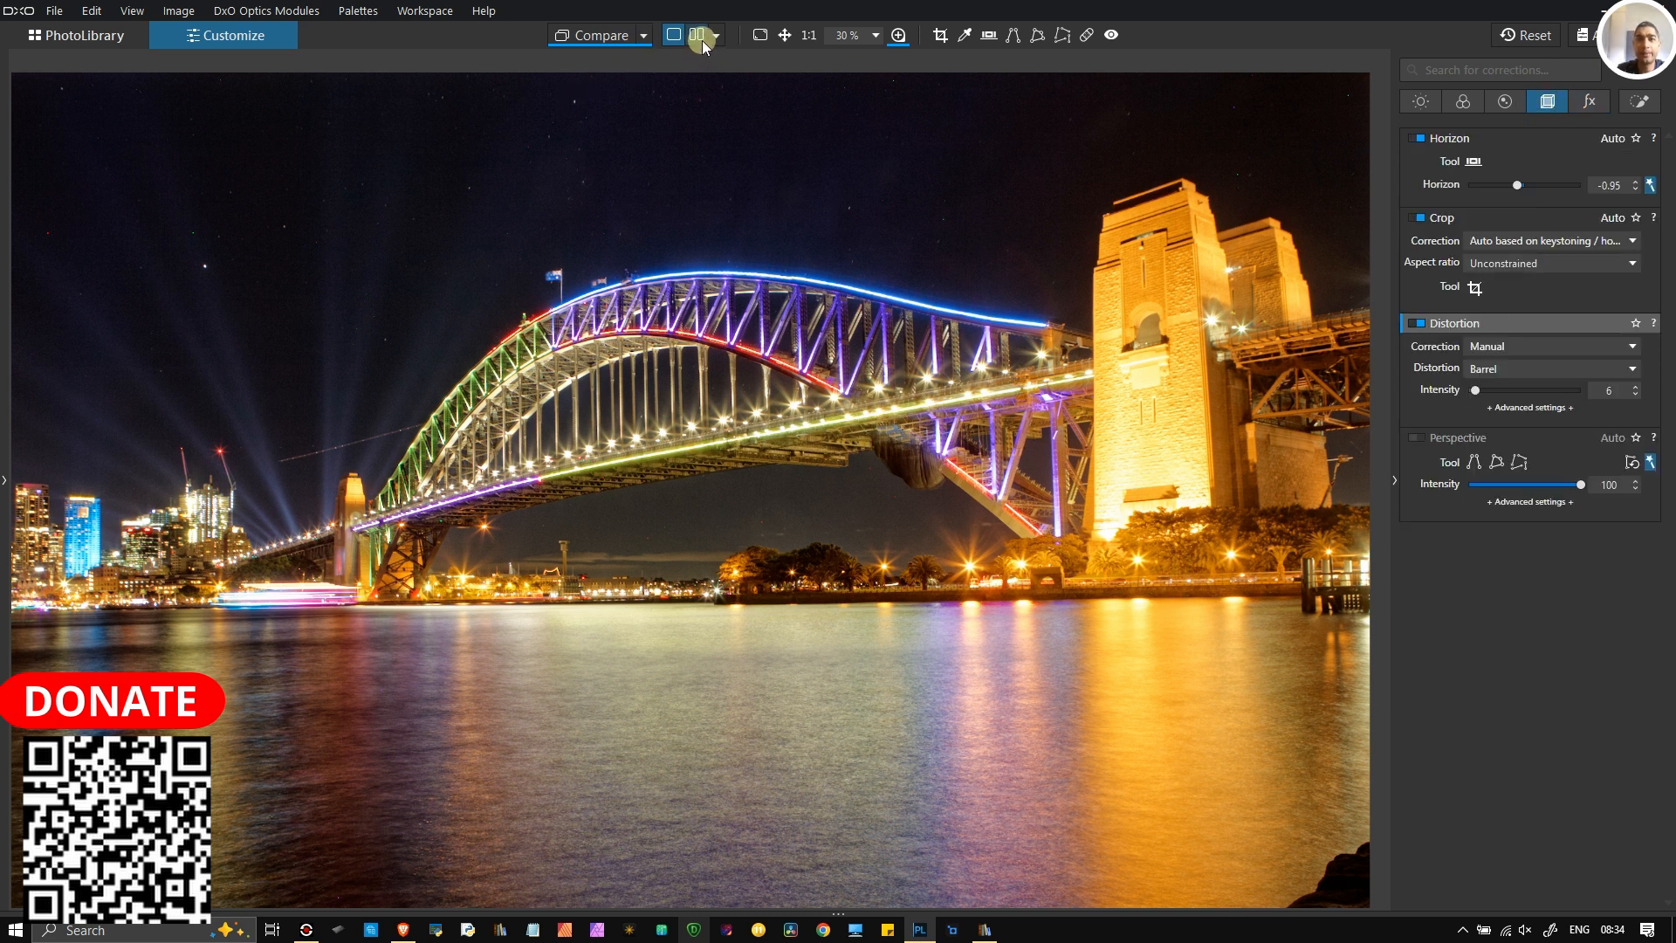
{"action": "scroll", "coordinate": [728, 454], "scroll_direction": "down", "scroll_amount": 2}
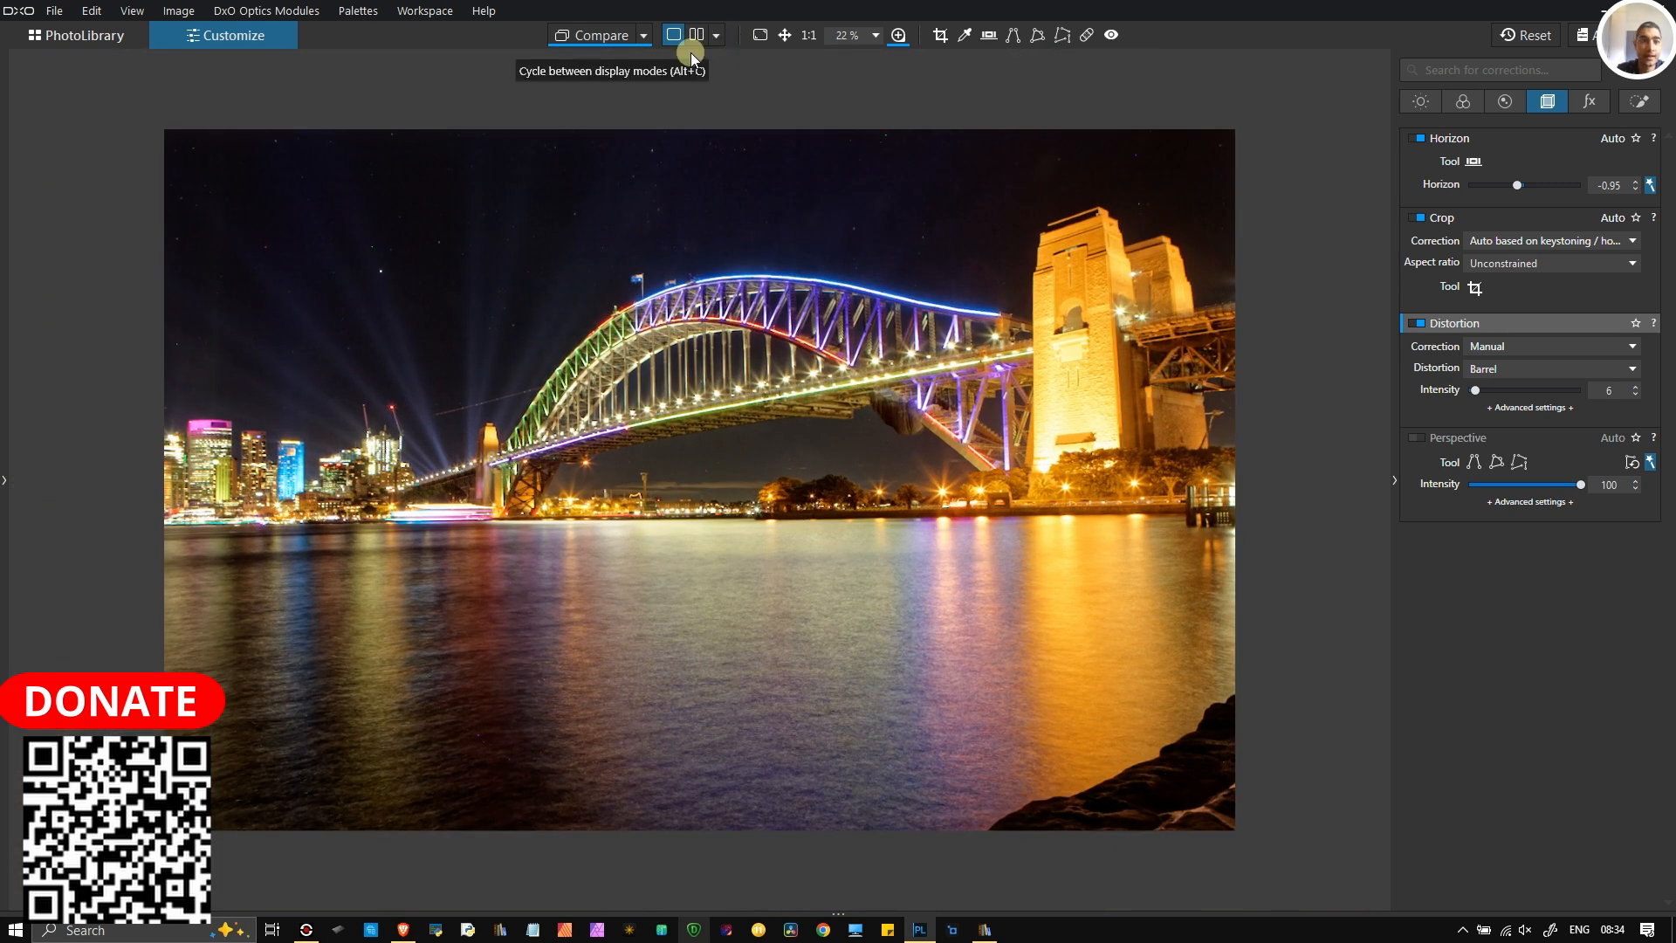
{"action": "left_click", "coordinate": [697, 35]}
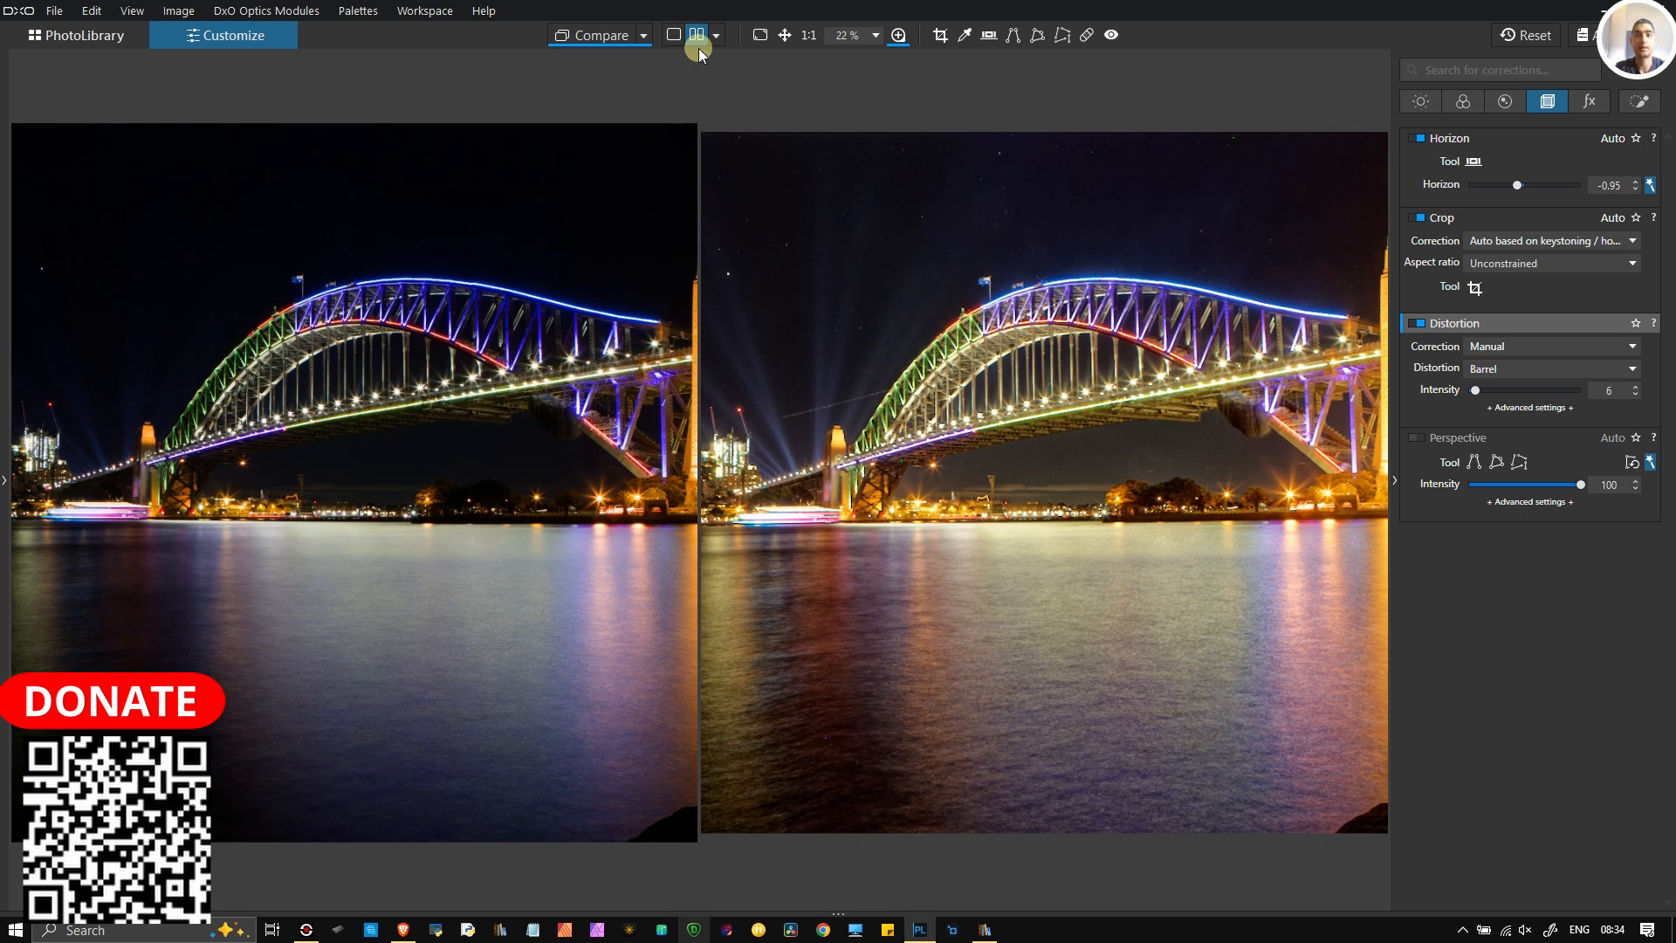
{"action": "scroll", "coordinate": [799, 565], "scroll_direction": "down", "scroll_amount": 2}
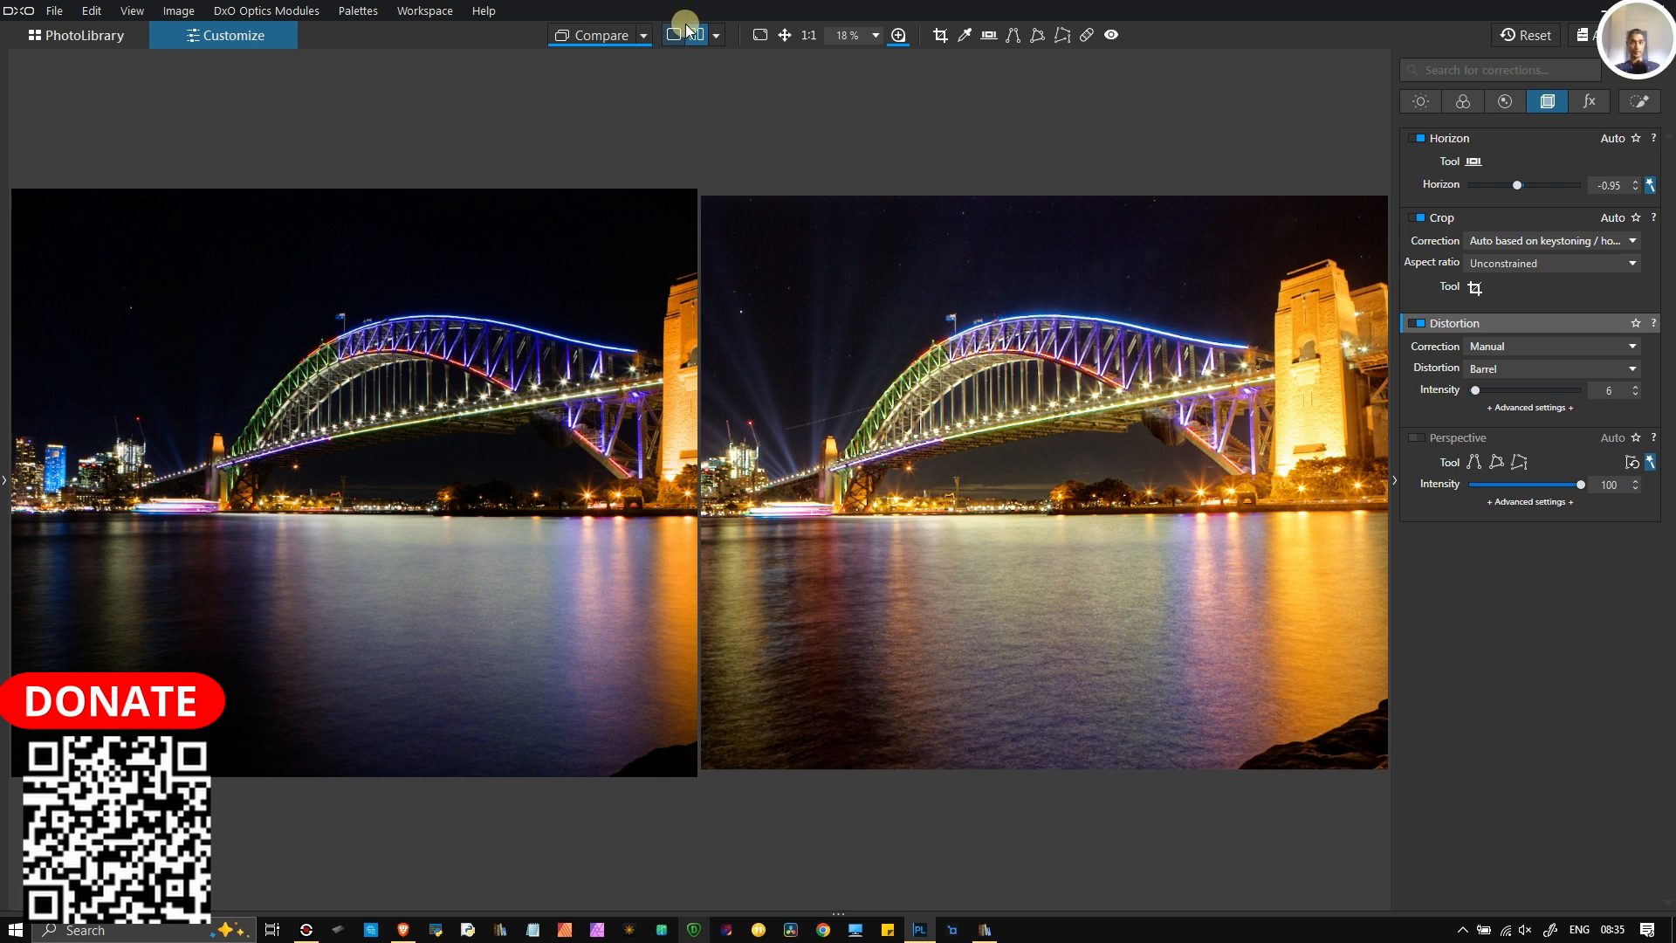
Step: Compare the original and edited photo stacked one above the other, with the bridge centred in both views
{"action": "left_click", "coordinate": [713, 35]}
{"action": "left_click", "coordinate": [748, 76]}
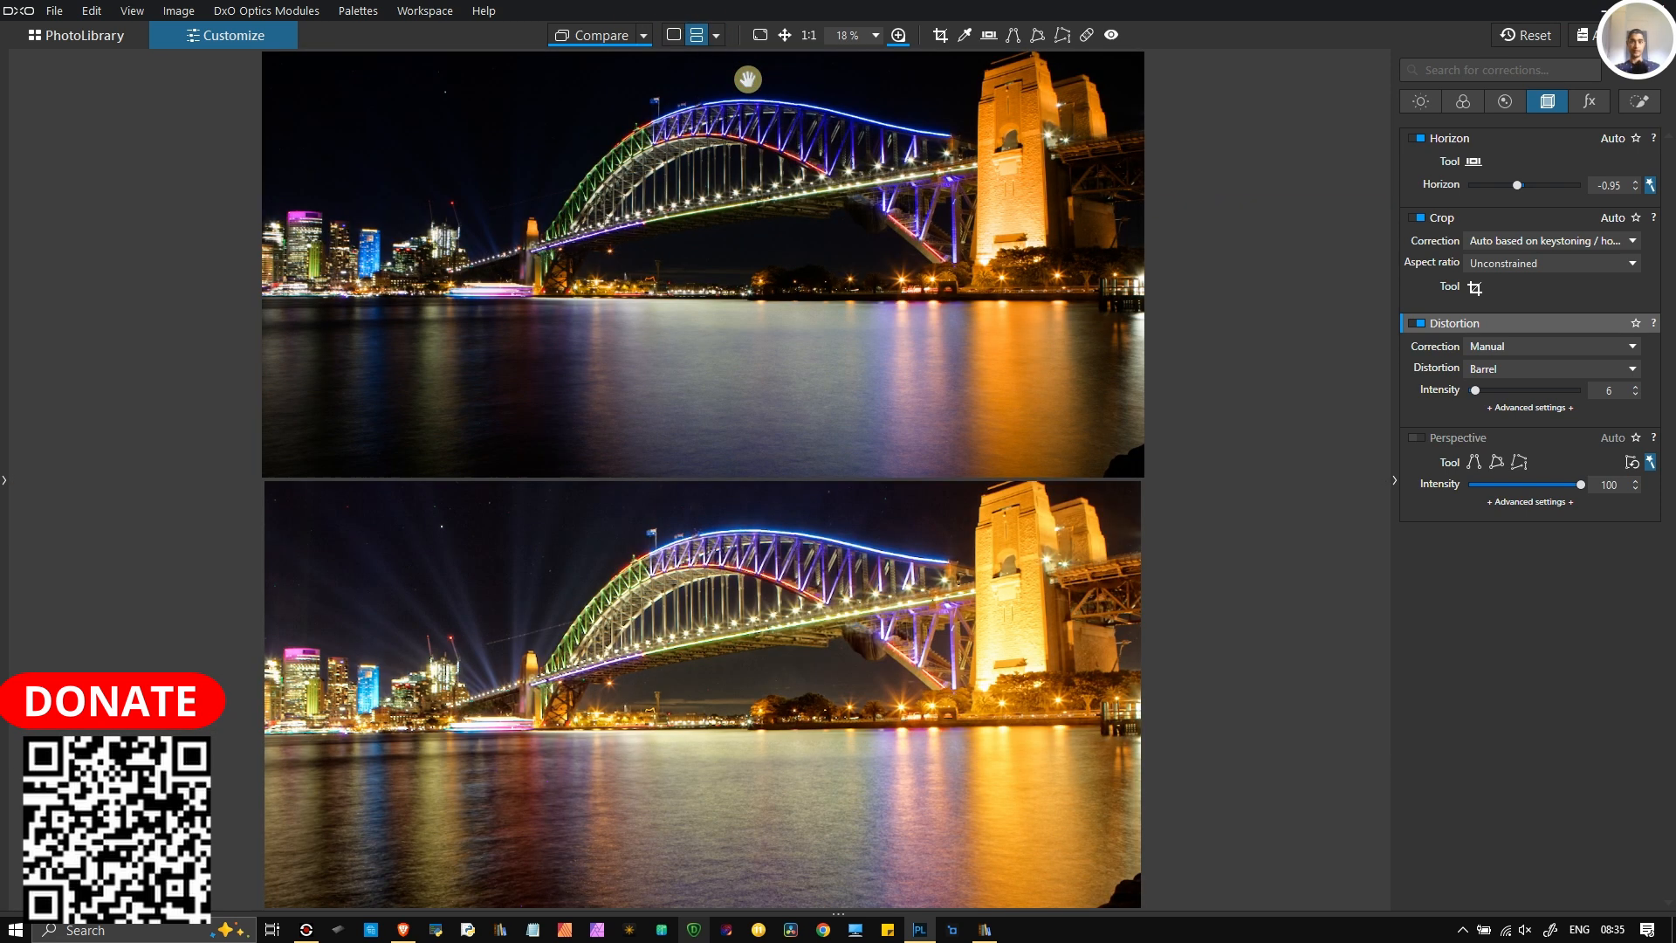
{"action": "left_click_drag", "start_coordinate": [887, 329], "coordinate": [888, 382]}
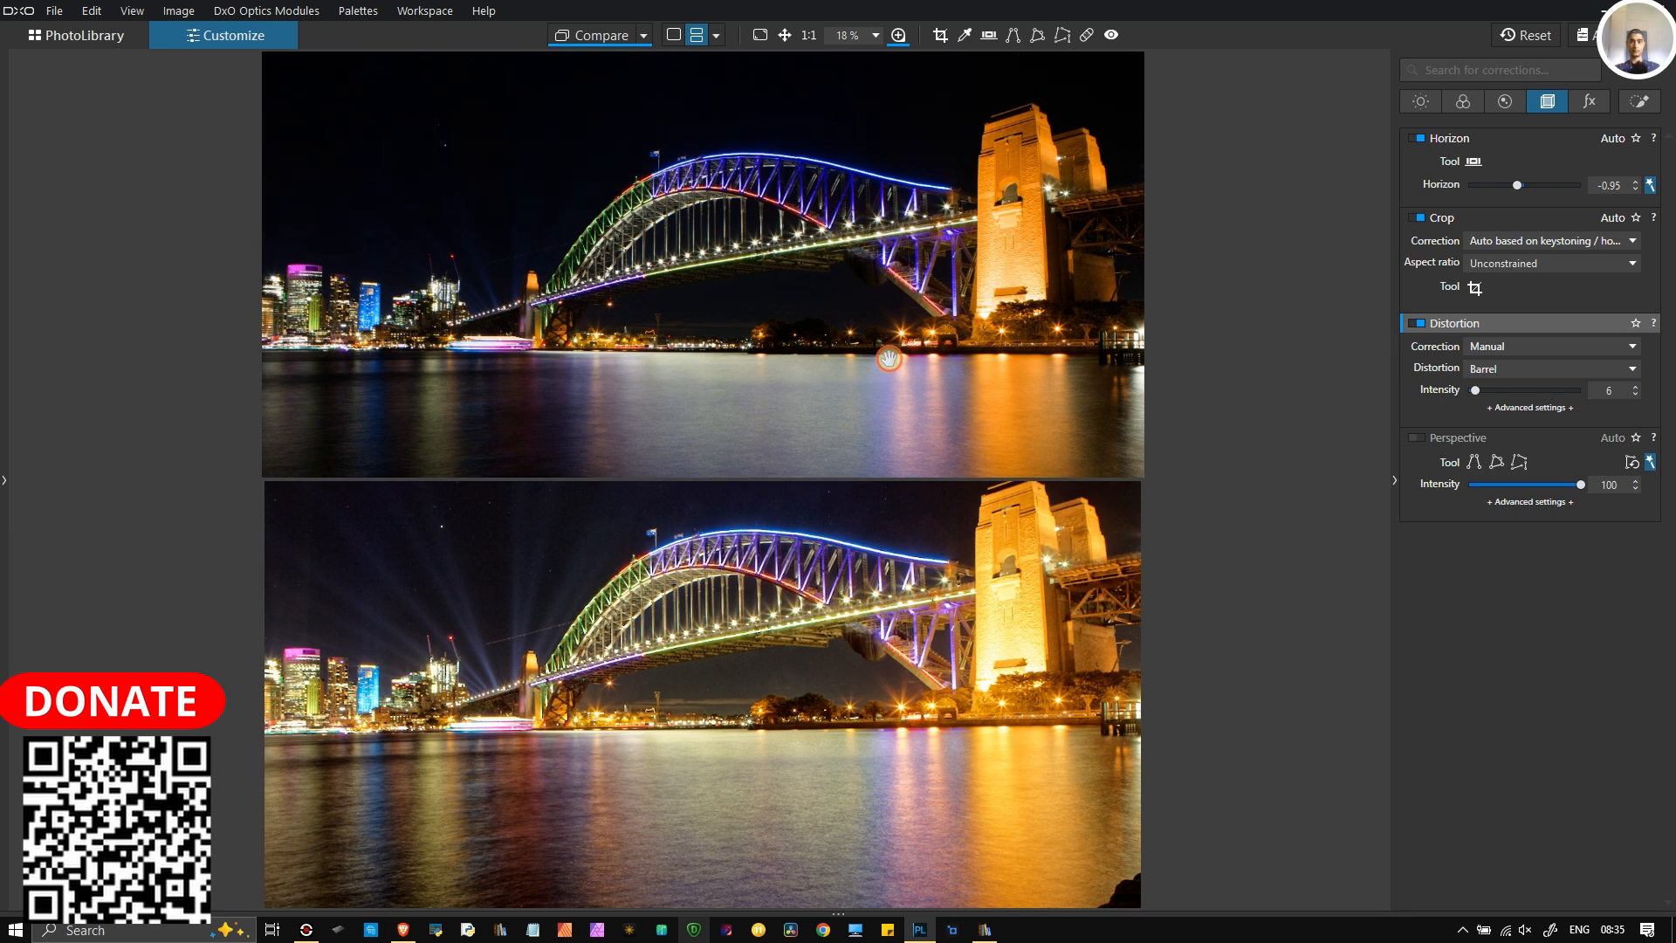
{"action": "left_click_drag", "start_coordinate": [862, 674], "coordinate": [872, 722]}
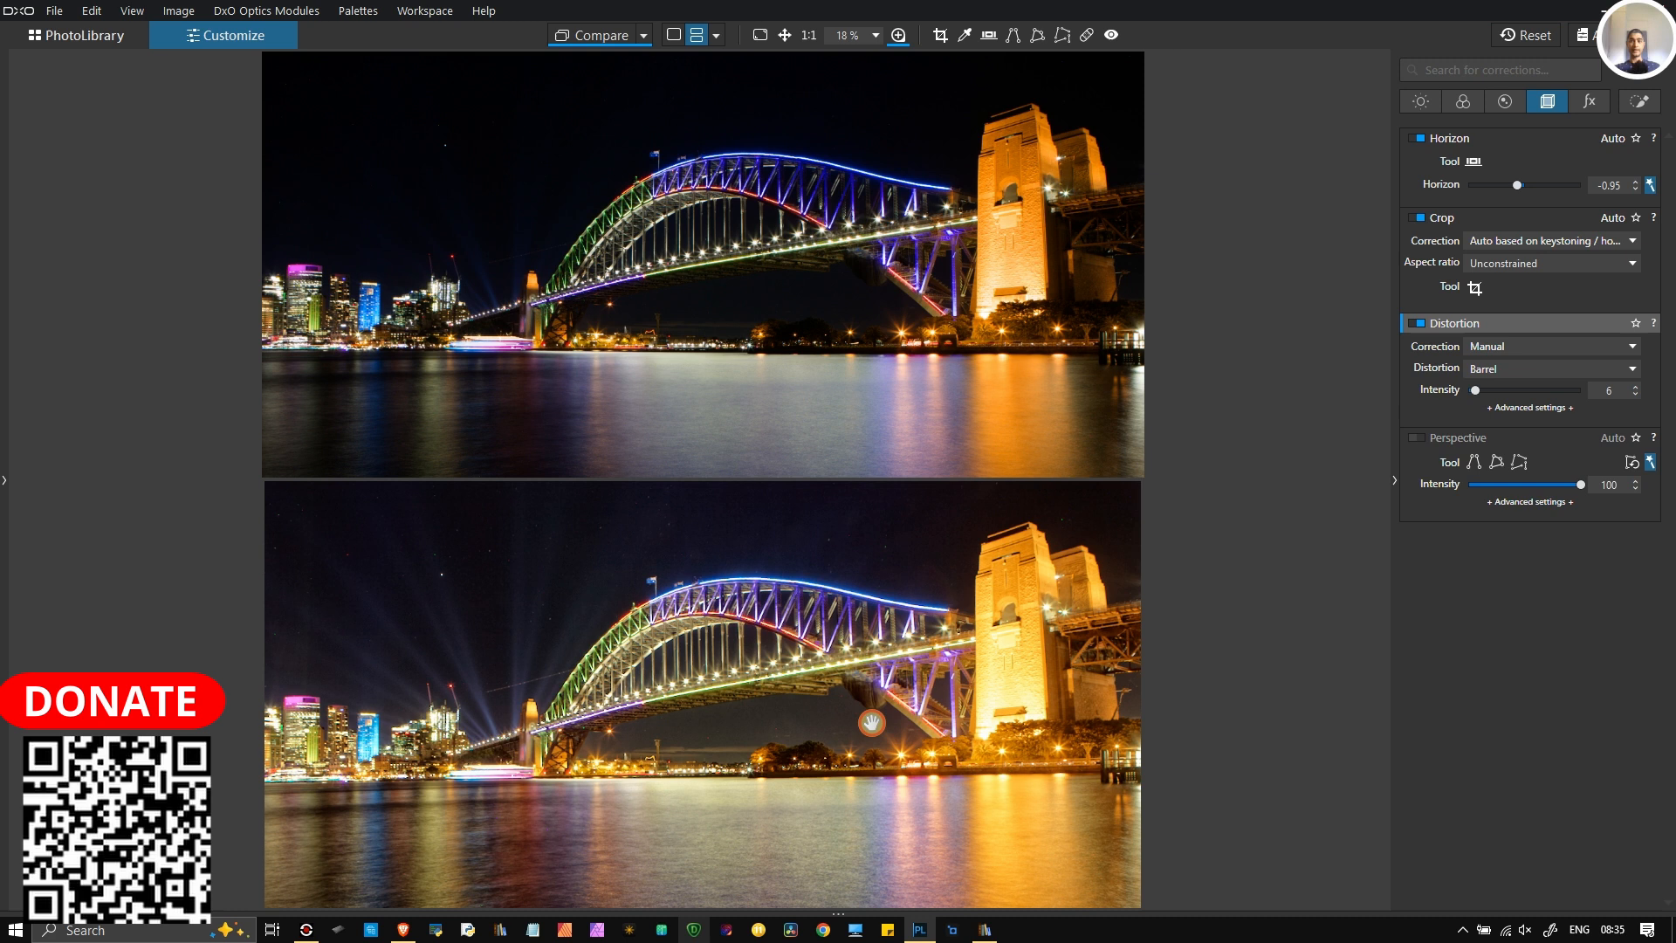
Step: Compare the original and edited photo in a vertical split view, sweeping the divider across the bridge
{"action": "left_click", "coordinate": [714, 35]}
{"action": "left_click", "coordinate": [764, 112]}
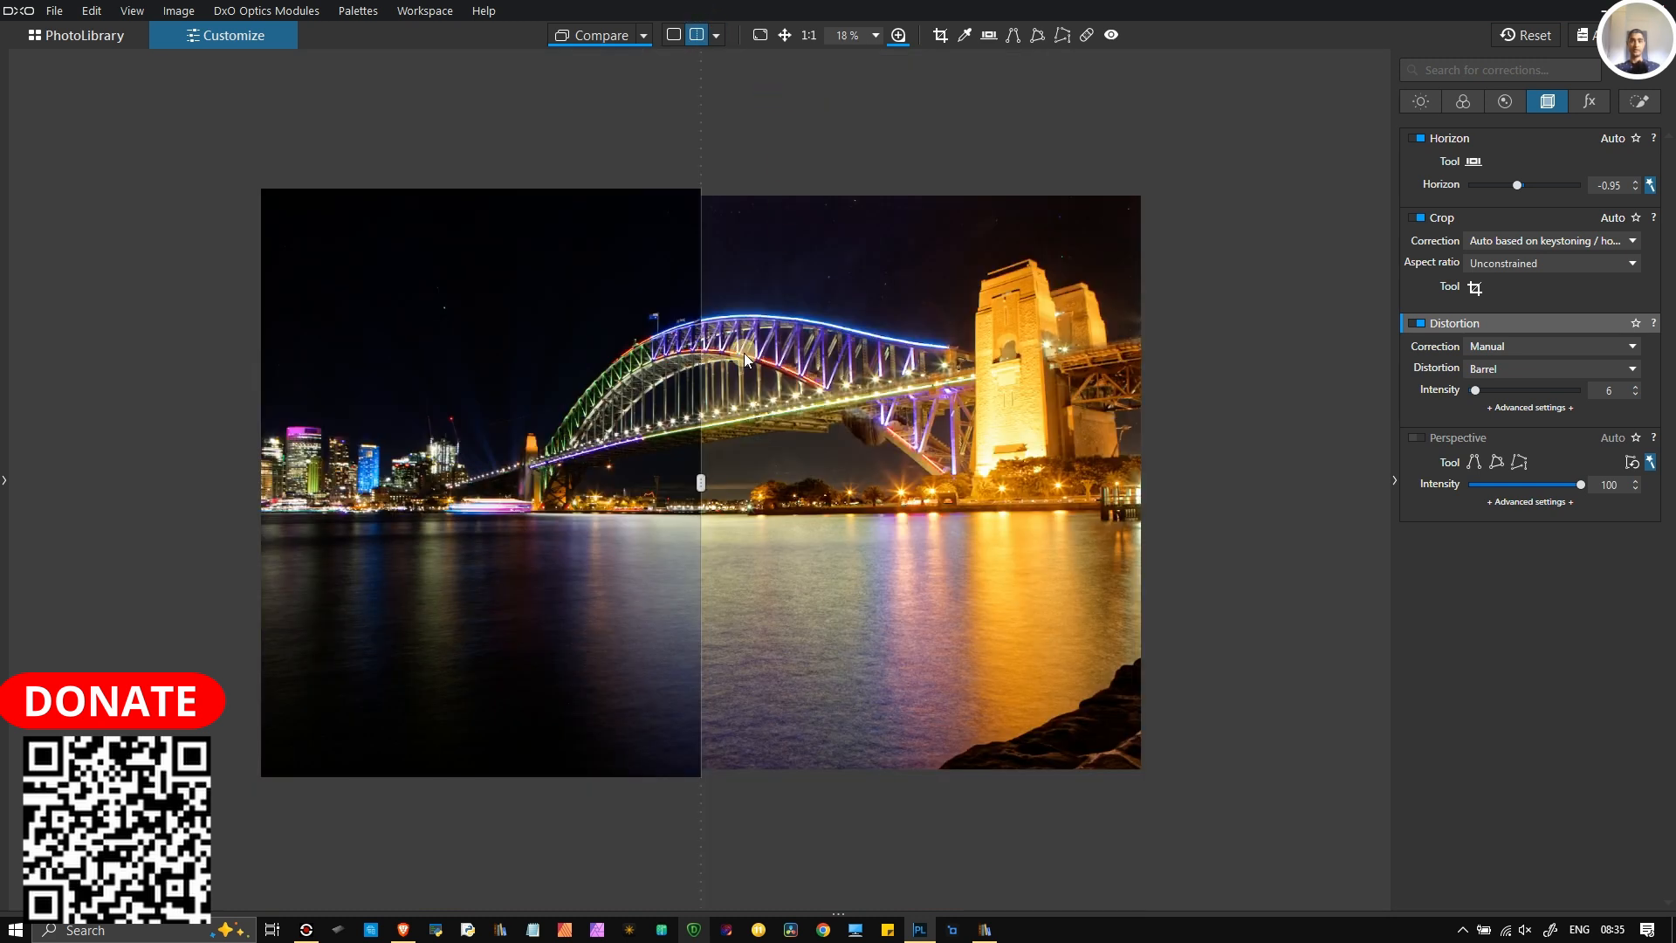
{"action": "left_click_drag", "start_coordinate": [702, 487], "coordinate": [864, 554]}
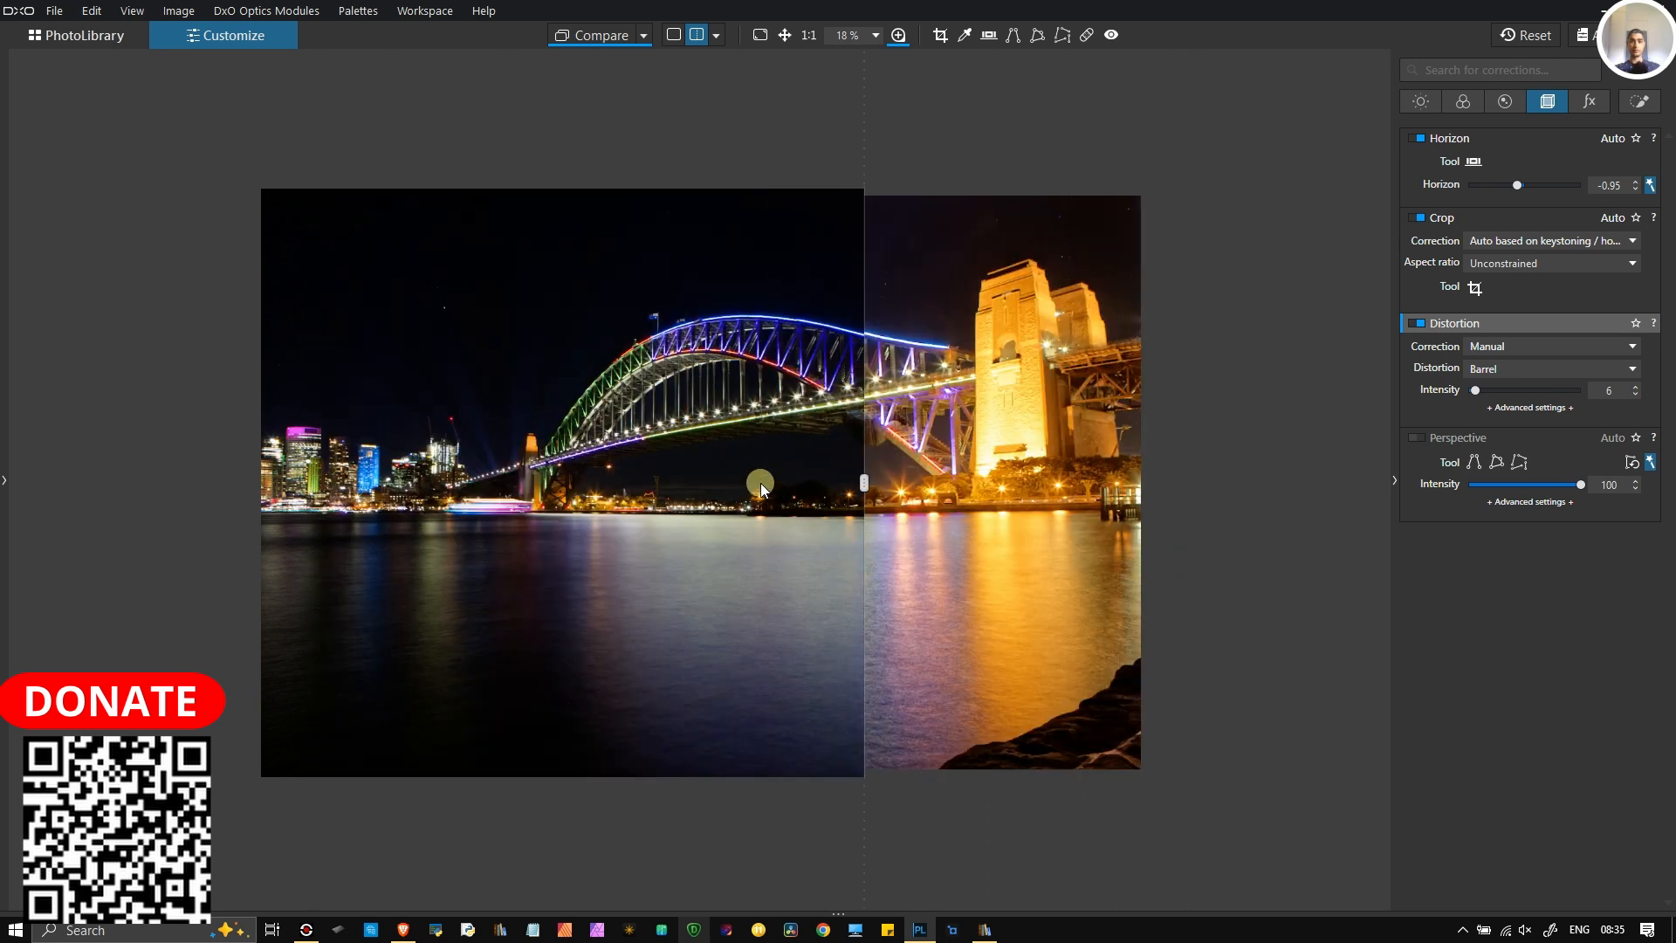
{"action": "scroll", "coordinate": [759, 484], "scroll_direction": "up", "scroll_amount": 2}
{"action": "scroll", "coordinate": [759, 484], "scroll_direction": "up", "scroll_amount": 1}
{"action": "left_click_drag", "start_coordinate": [866, 478], "coordinate": [1160, 665]}
{"action": "left_click_drag", "start_coordinate": [975, 662], "coordinate": [706, 733]}
{"action": "left_click_drag", "start_coordinate": [1006, 746], "coordinate": [735, 702]}
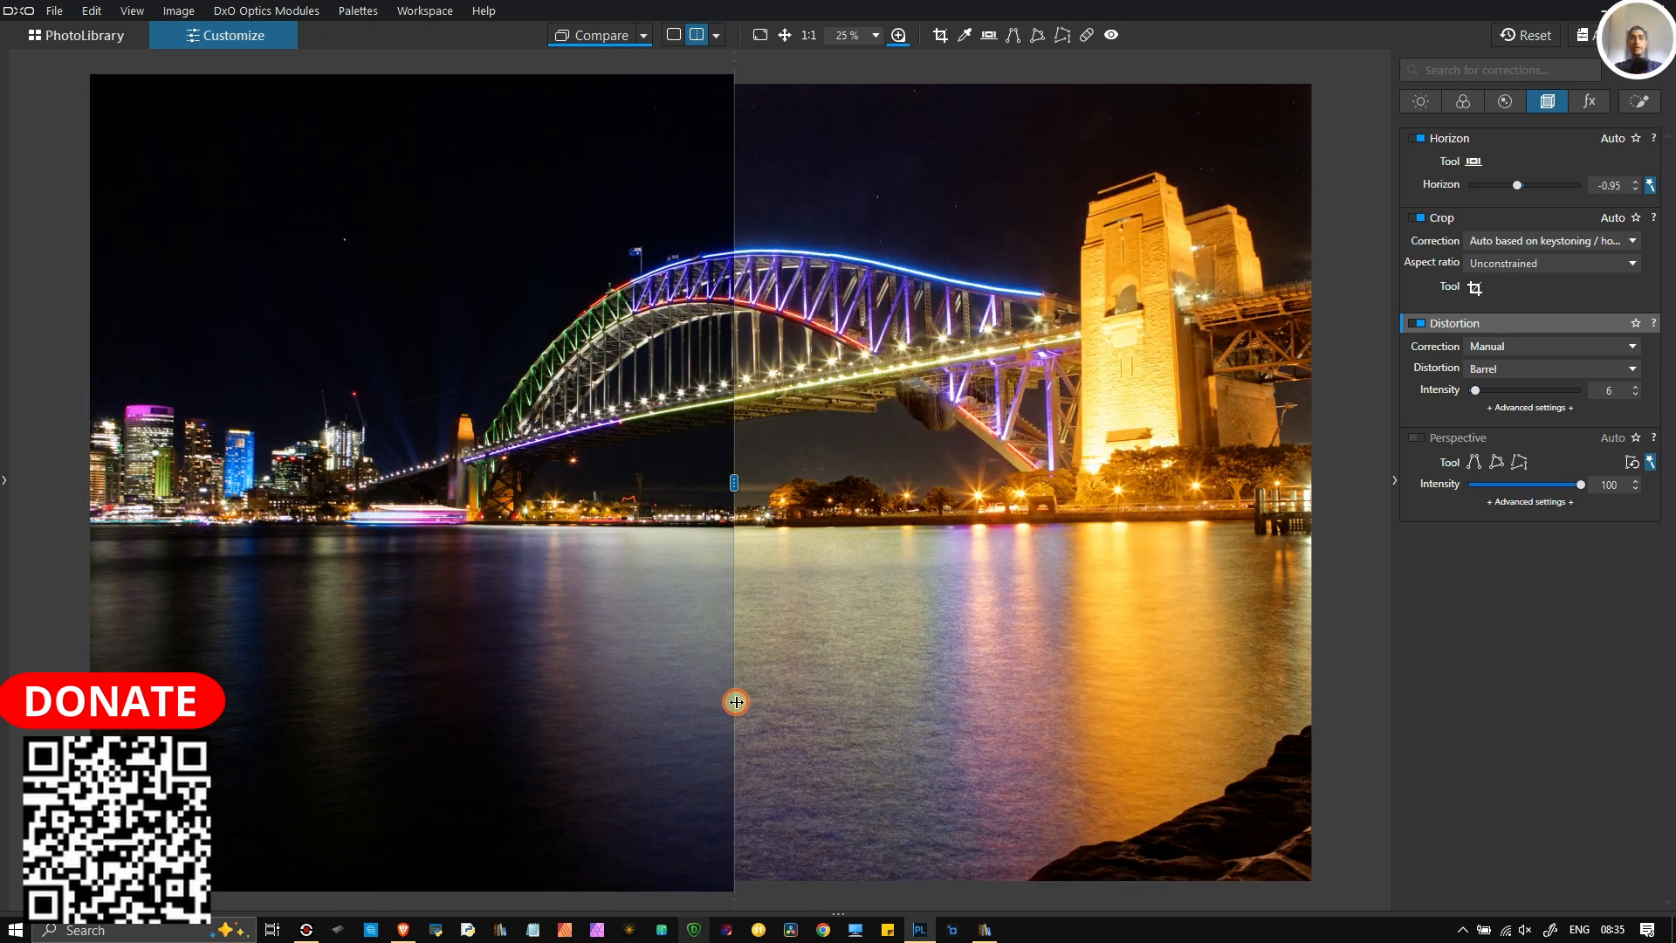
Step: Examine the lit arch and bridge deck on both sides of the split comparison at 100%
{"action": "scroll", "coordinate": [719, 411], "scroll_direction": "up", "scroll_amount": 3}
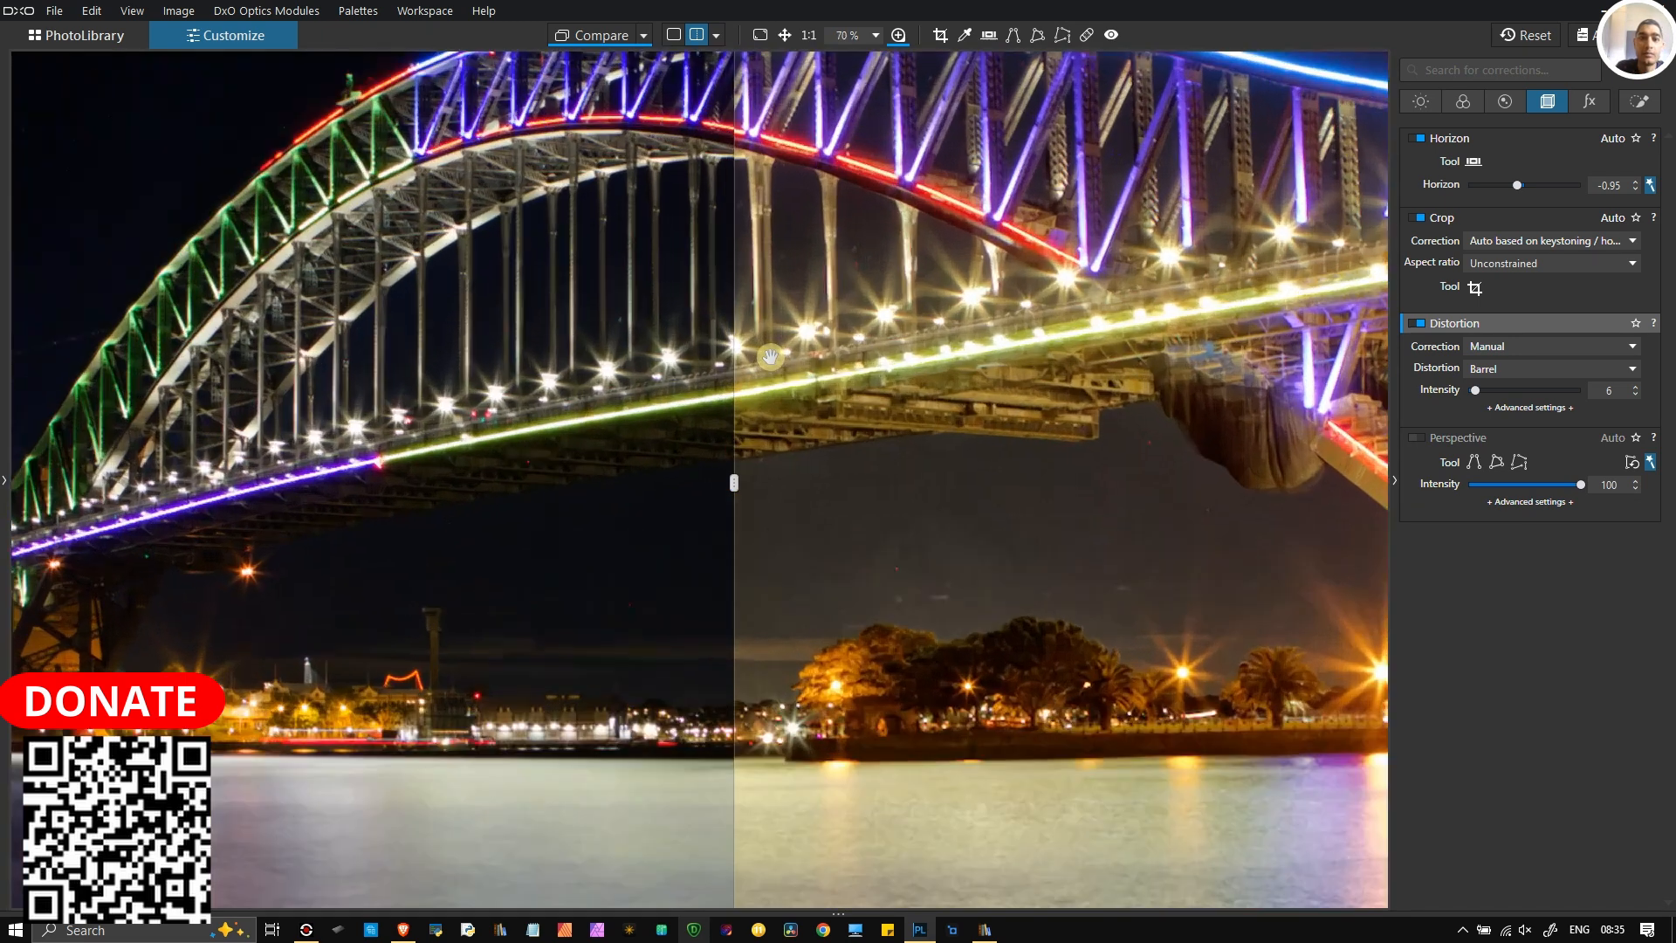
{"action": "scroll", "coordinate": [769, 357], "scroll_direction": "up", "scroll_amount": 1}
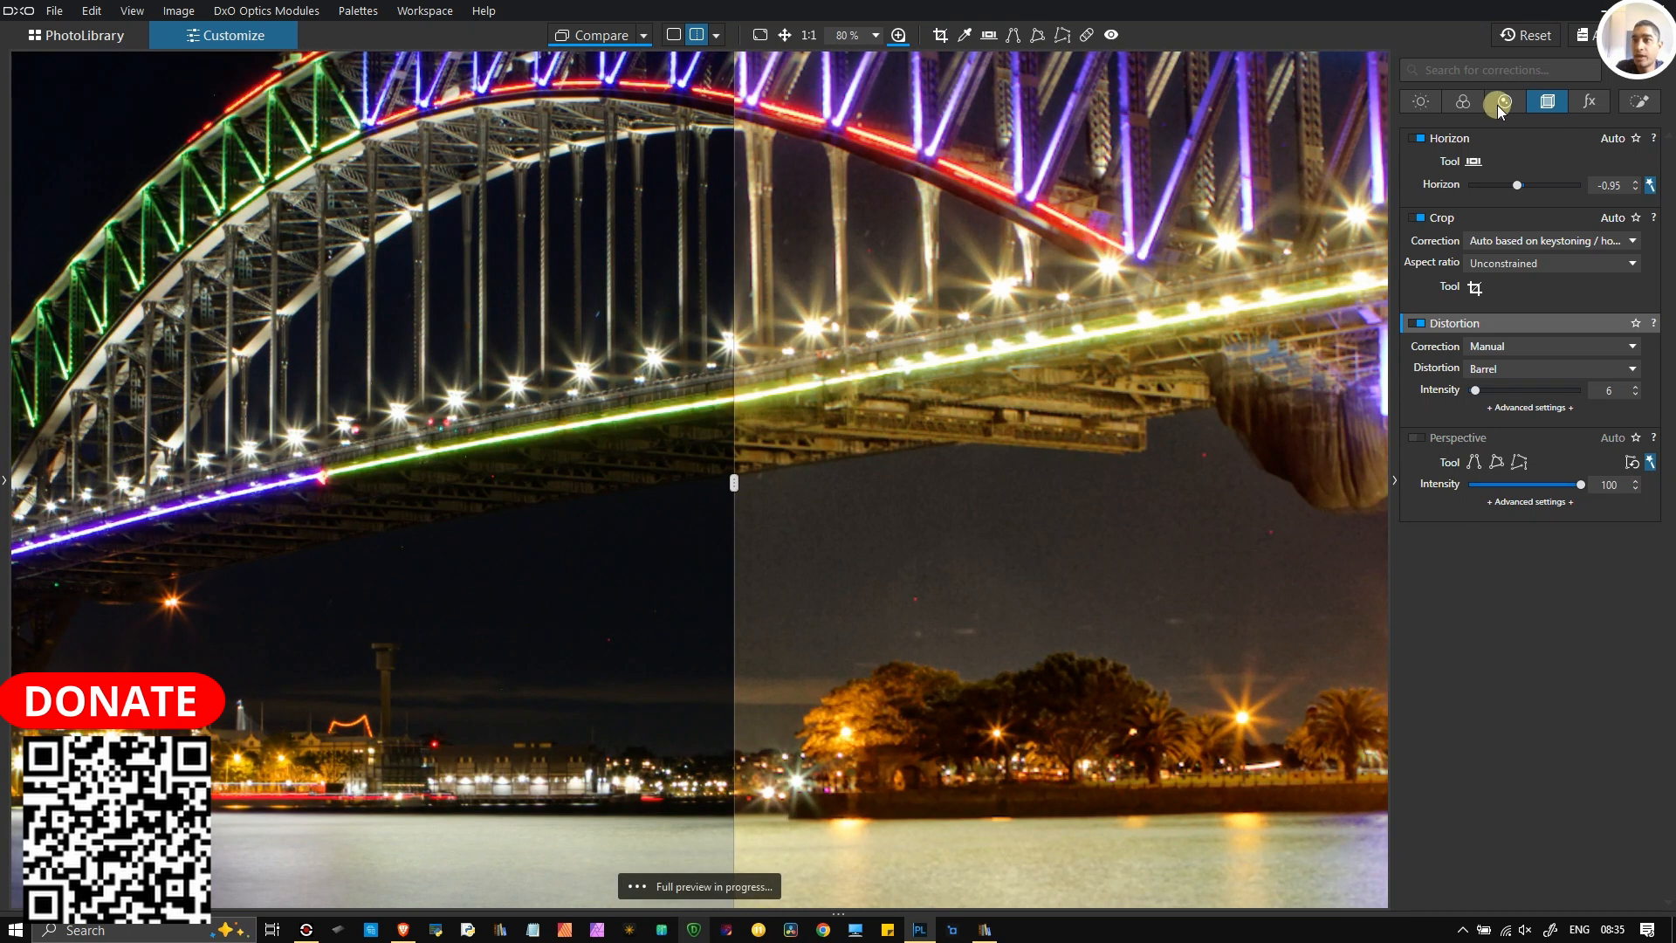
{"action": "scroll", "coordinate": [918, 199], "scroll_direction": "up", "scroll_amount": 1}
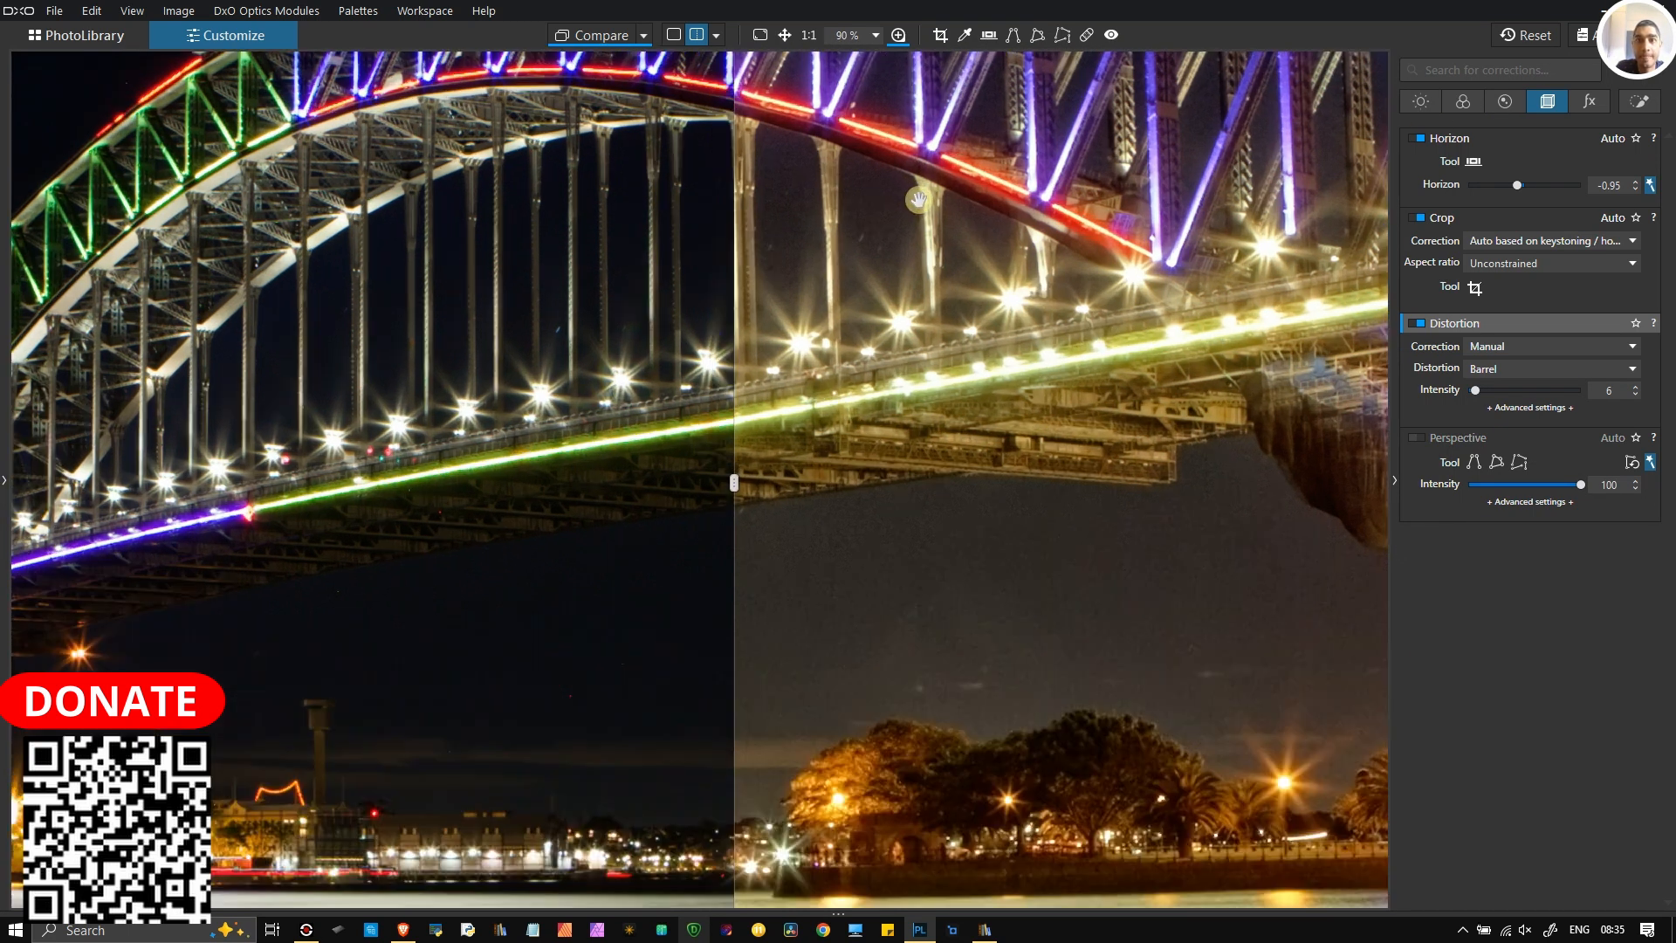
{"action": "scroll", "coordinate": [918, 199], "scroll_direction": "up", "scroll_amount": 1}
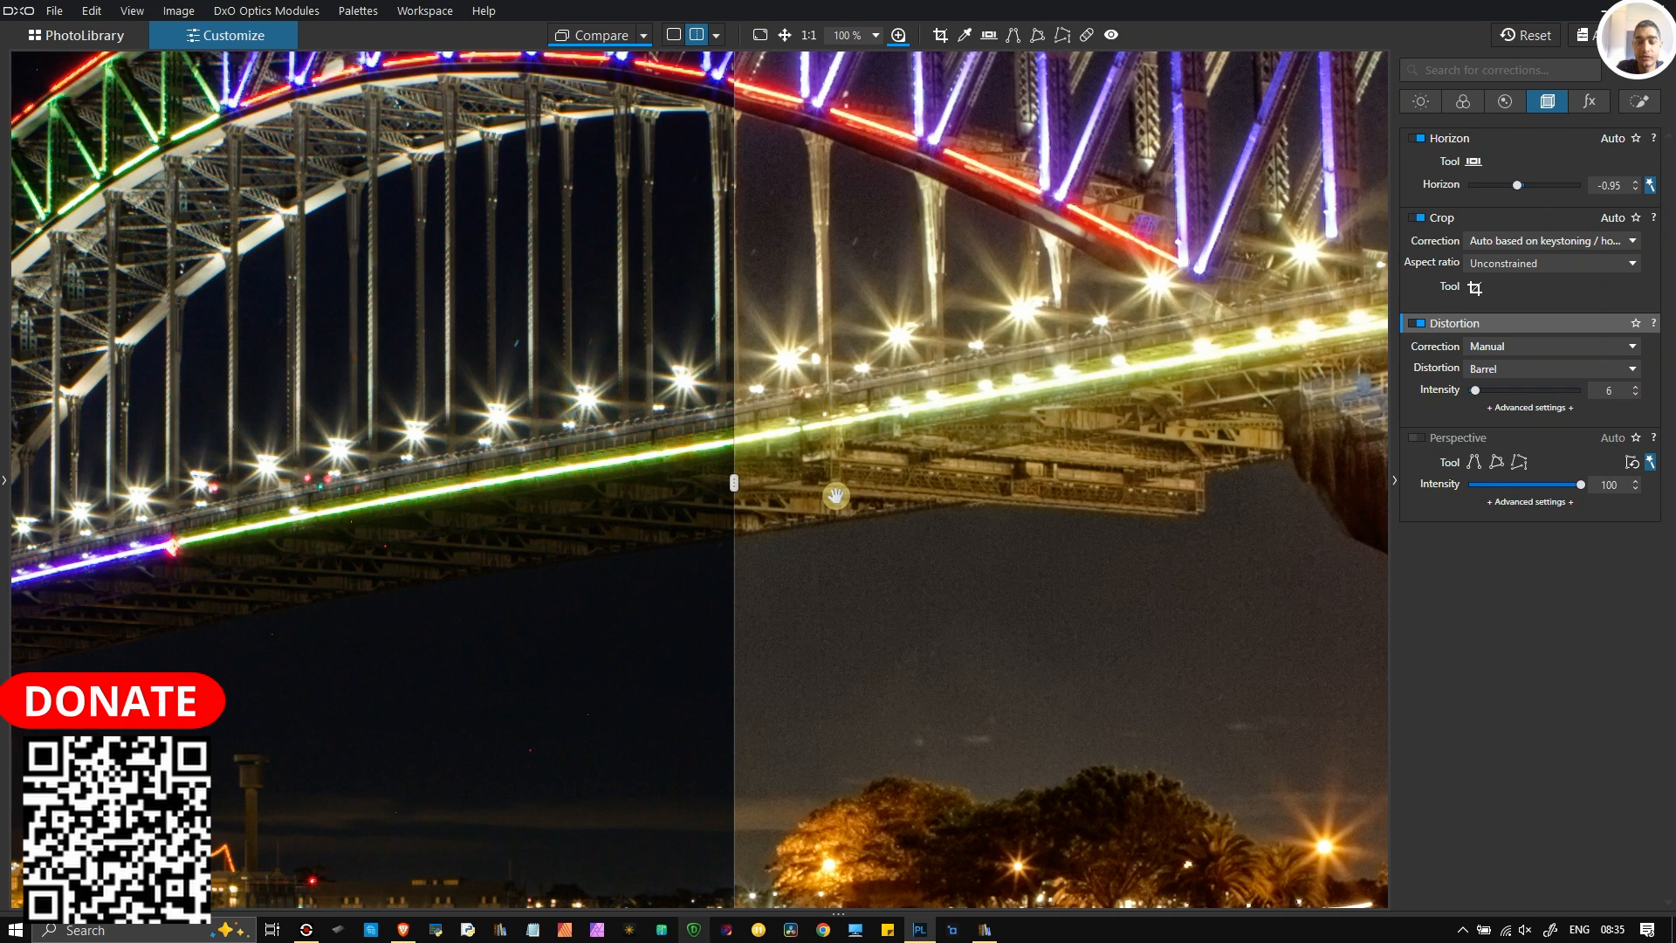
Step: Turn on the Unsharp Mask among the detail corrections
{"action": "left_click", "coordinate": [1505, 112]}
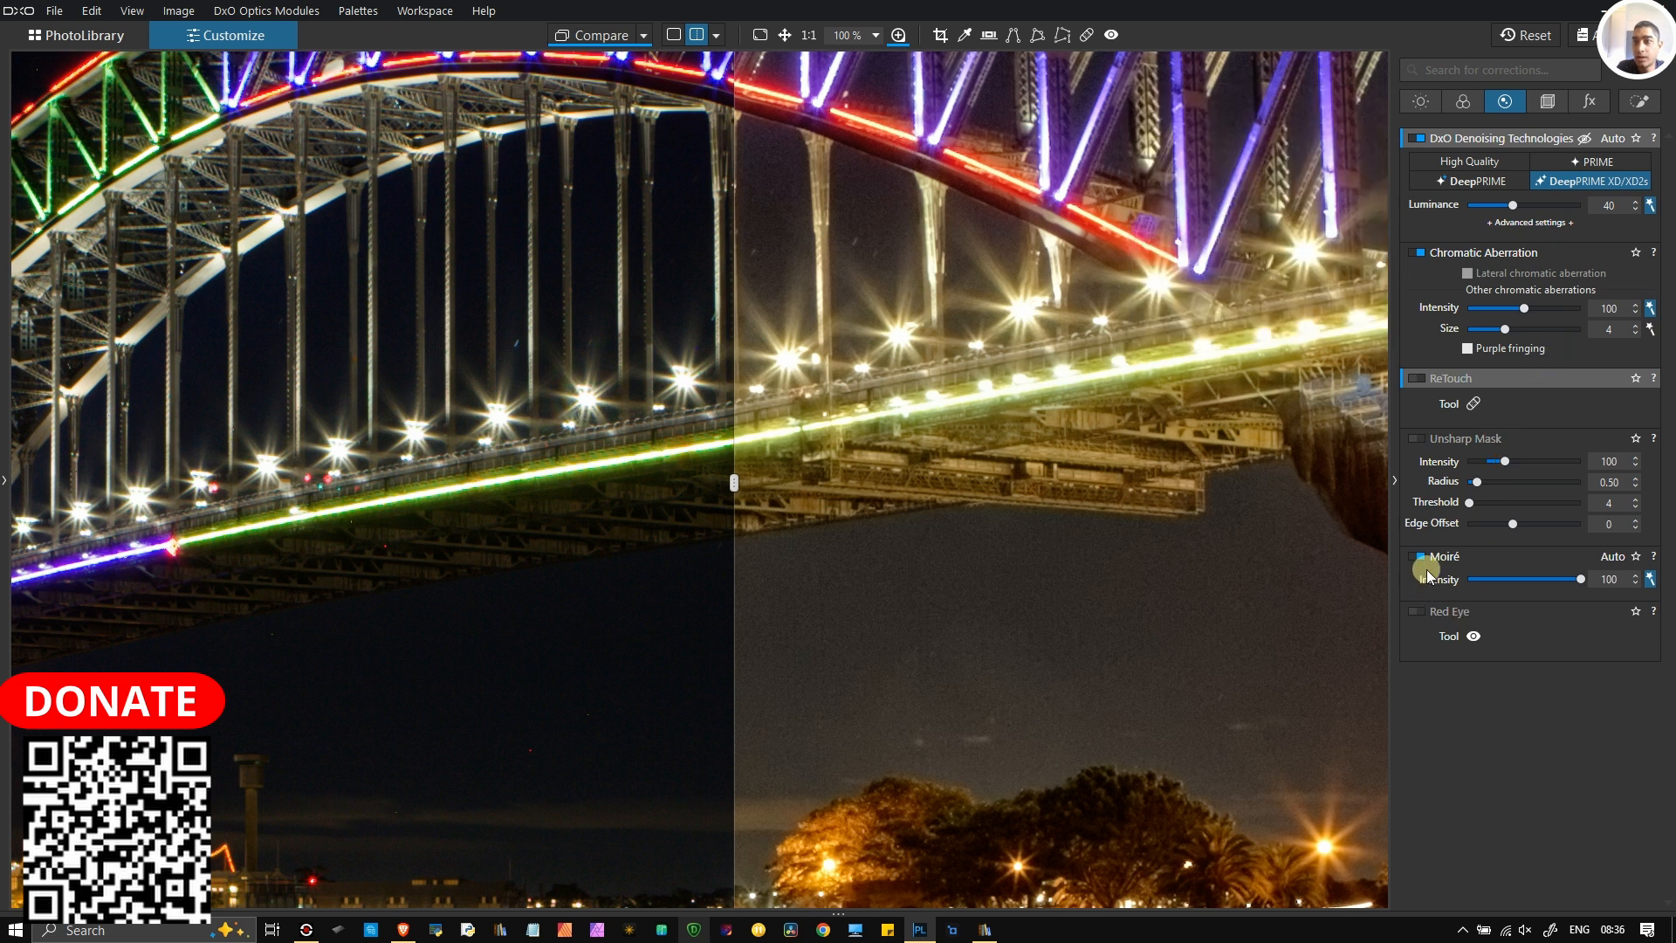
{"action": "left_click", "coordinate": [1416, 438]}
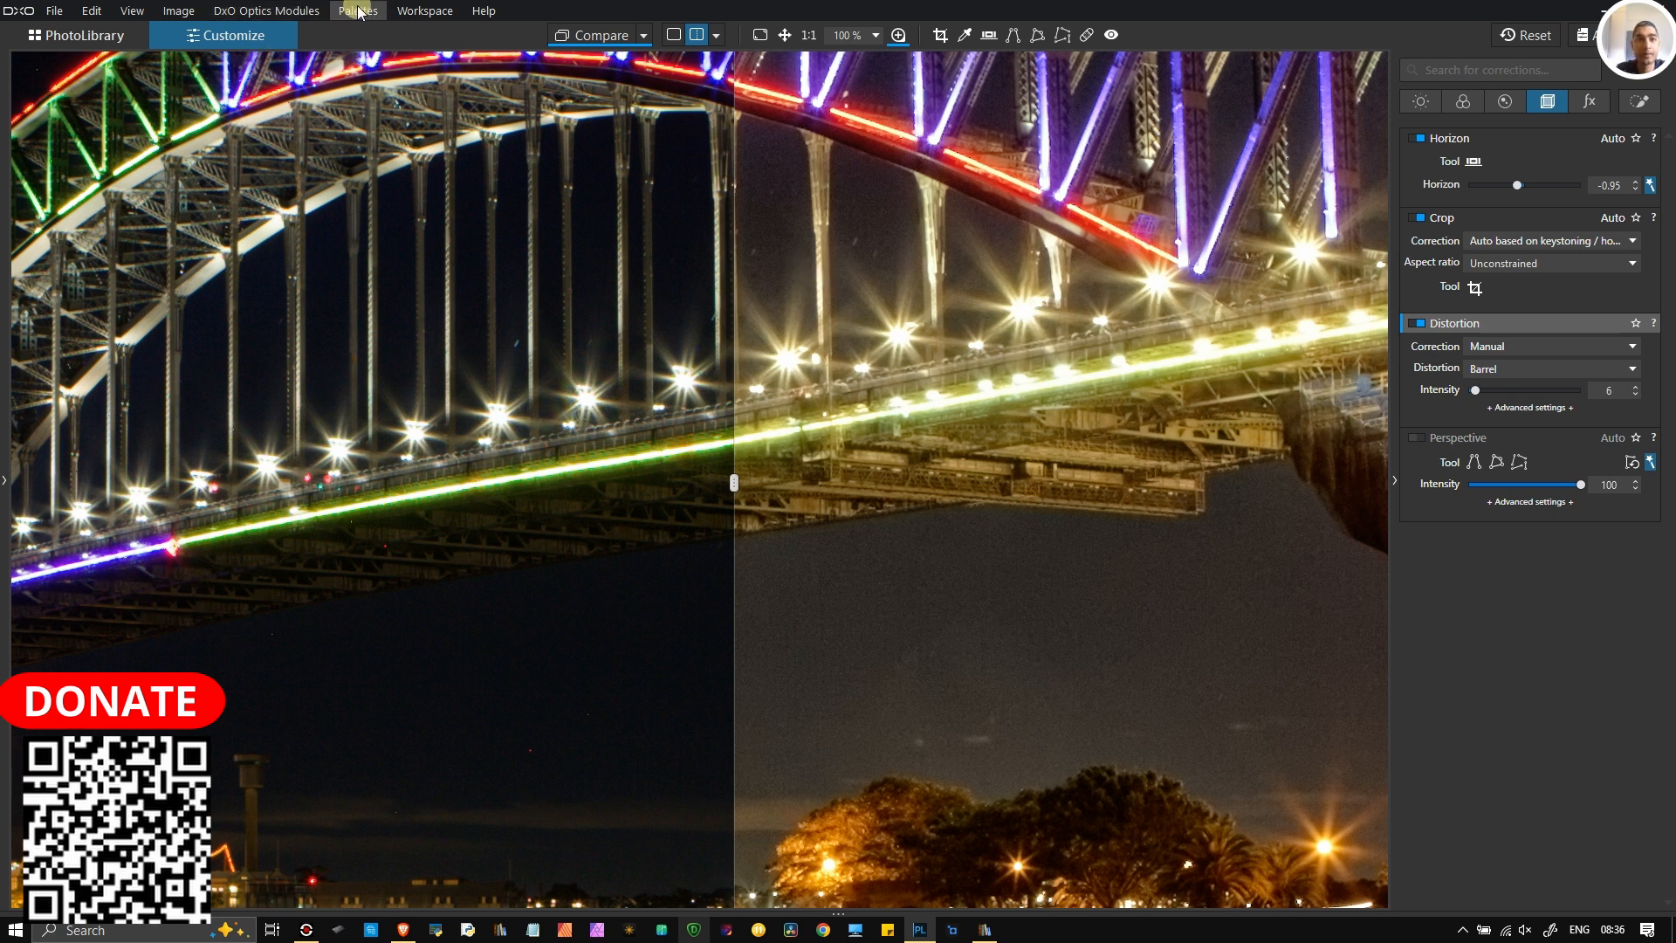
Step: Start downloading additional DxO Optics Modules and limit the camera bodies to the Canon brand
{"action": "left_click", "coordinate": [316, 21]}
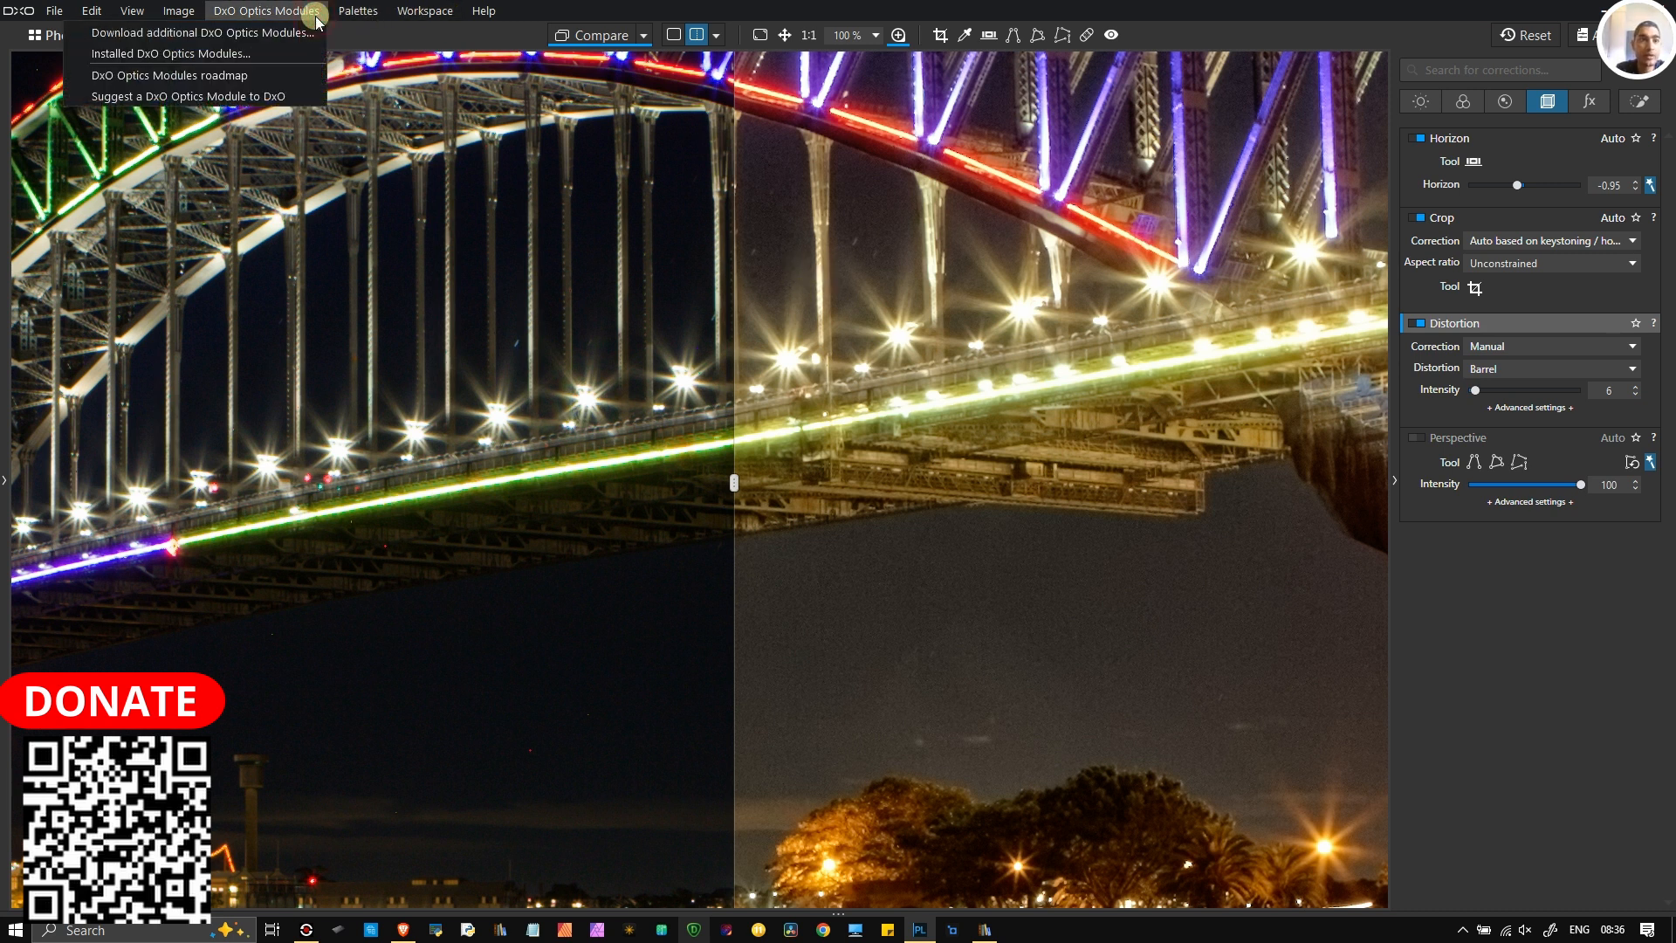
{"action": "left_click", "coordinate": [233, 32]}
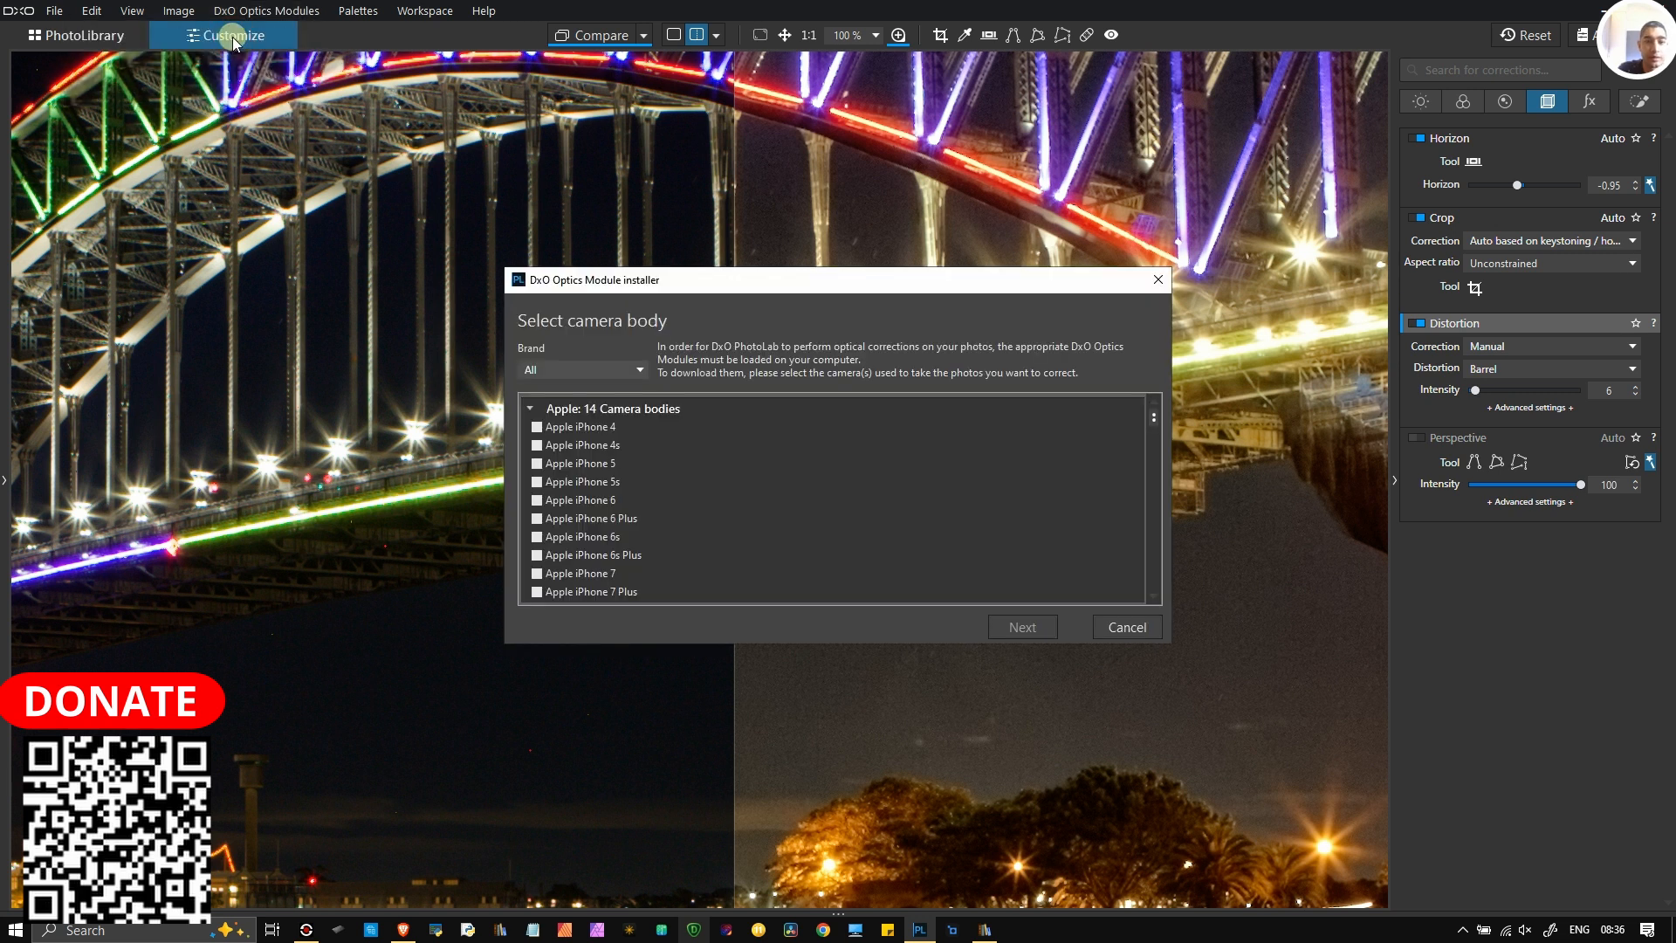
{"action": "left_click", "coordinate": [611, 369]}
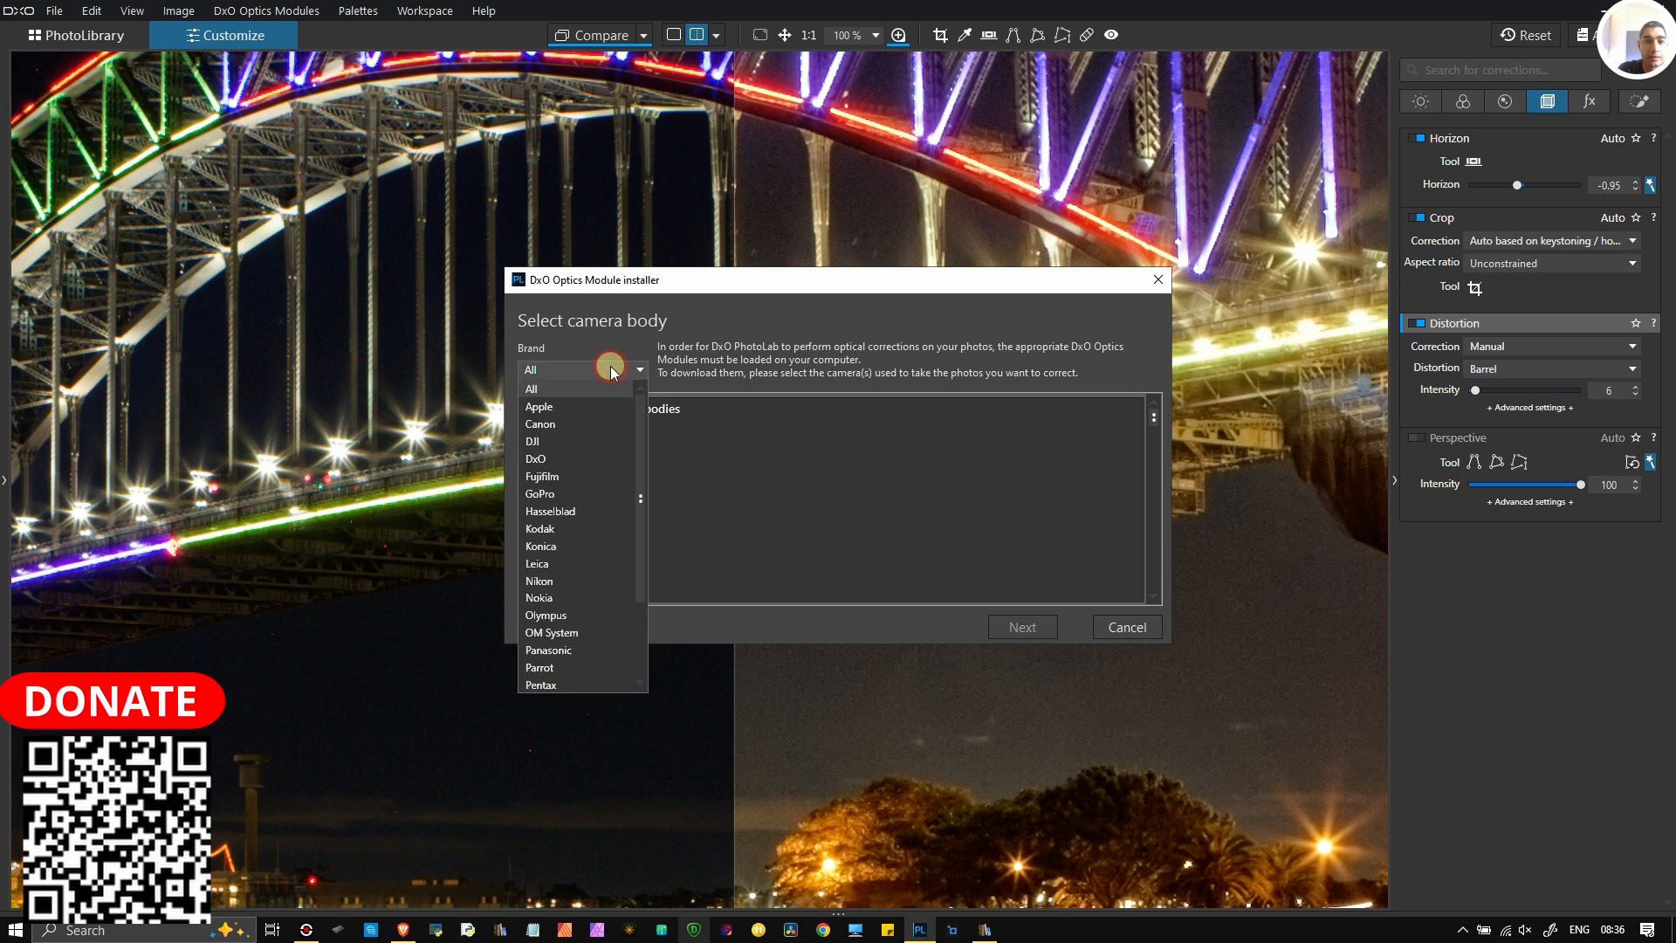
{"action": "left_click", "coordinate": [559, 424]}
Step: Choose the Canon EOS 5D Mark II as the camera body and continue to the lens modules
{"action": "scroll", "coordinate": [548, 560], "scroll_direction": "down", "scroll_amount": 3}
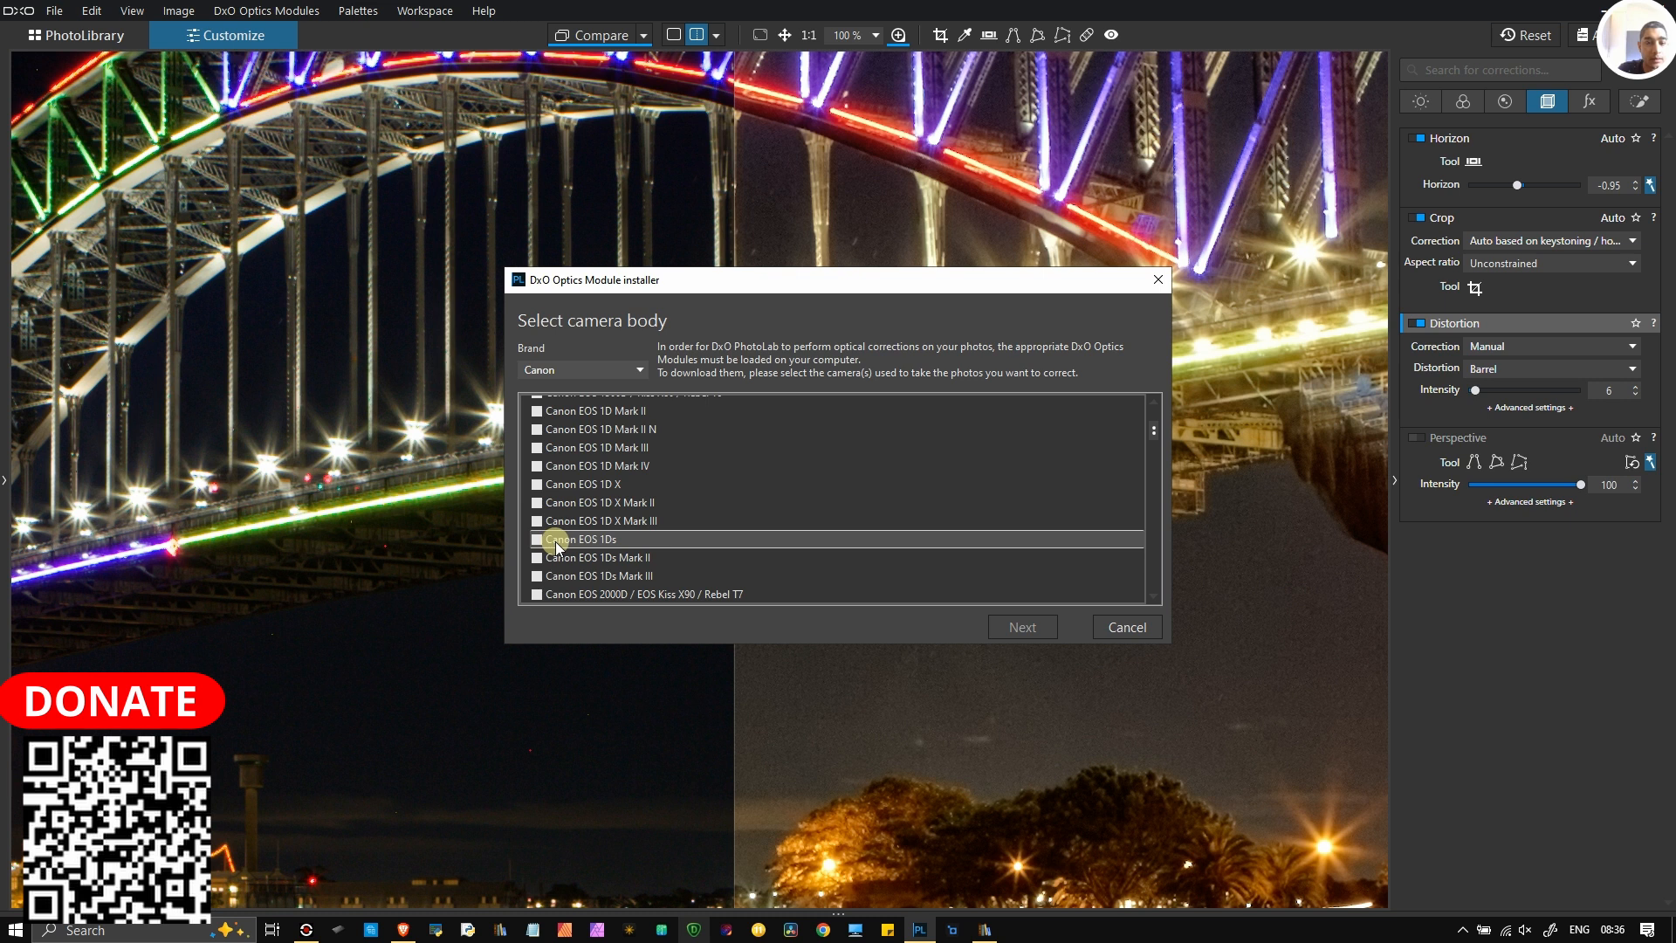
{"action": "left_click", "coordinate": [1508, 934]}
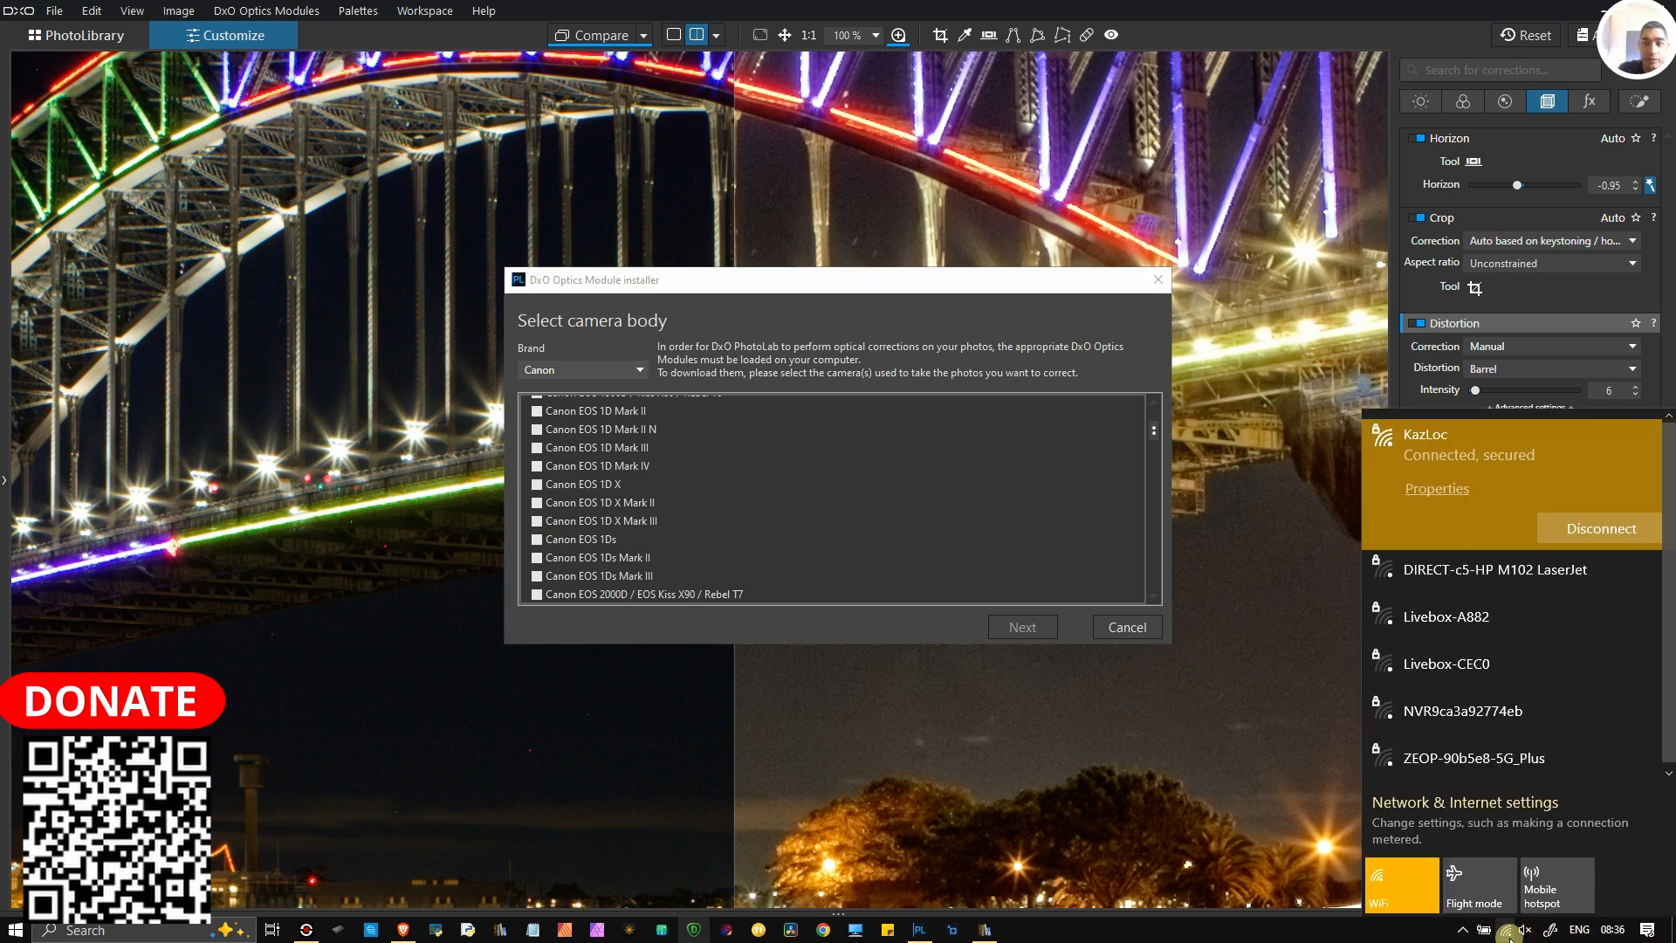
{"action": "left_click", "coordinate": [1509, 934]}
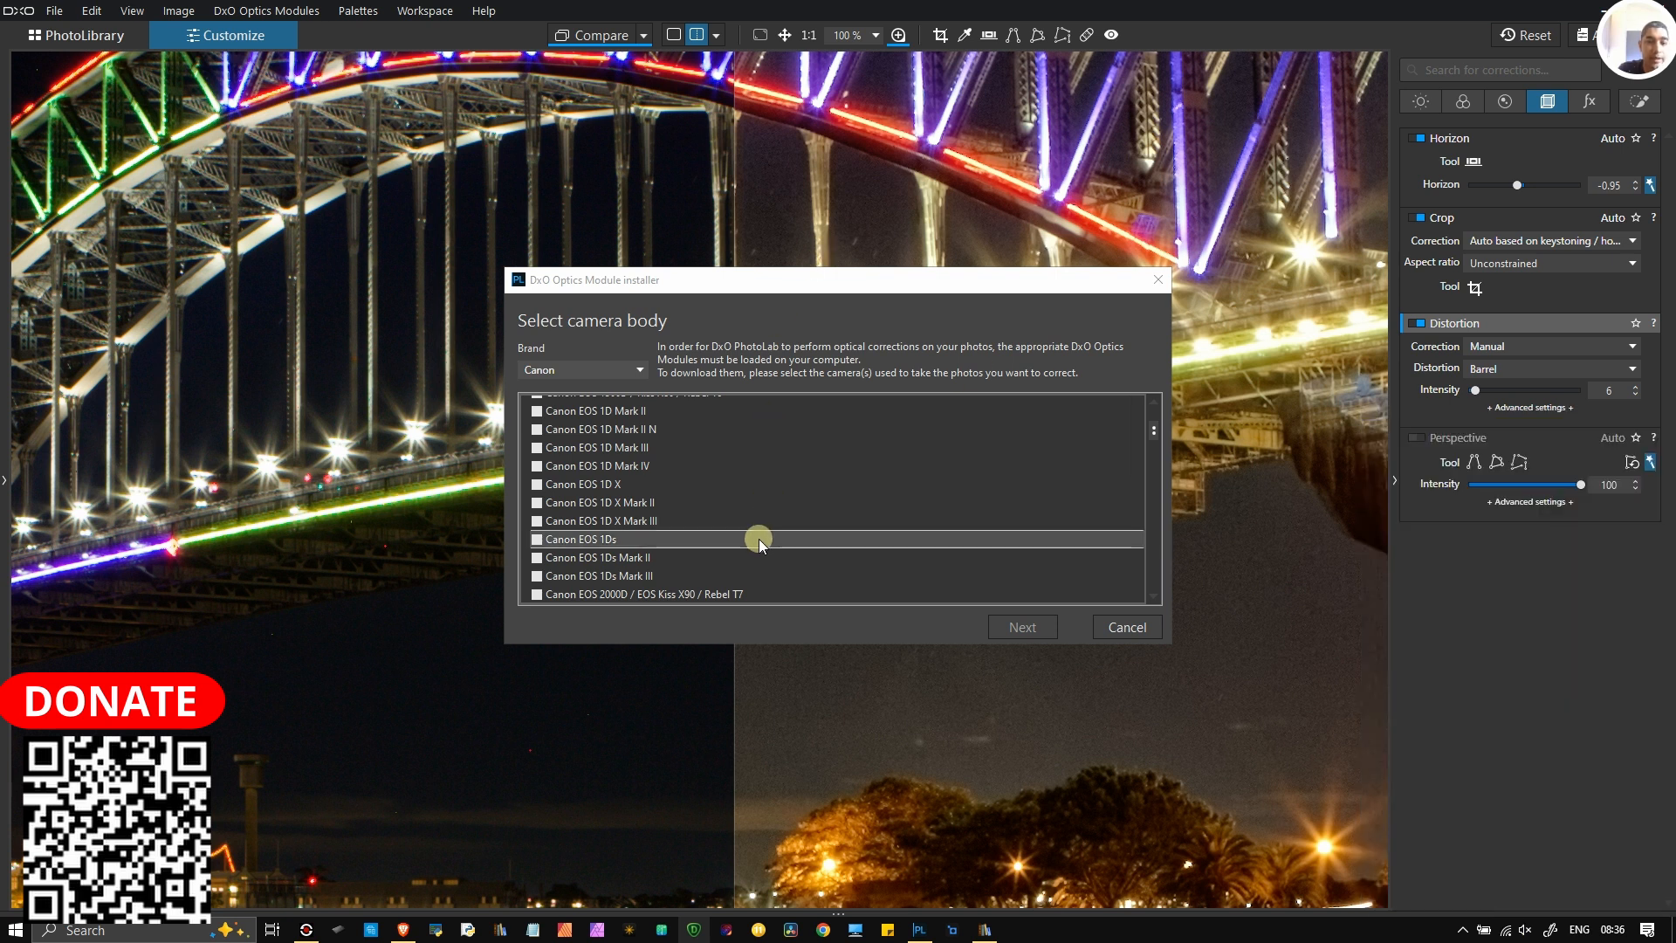
{"action": "scroll", "coordinate": [578, 528], "scroll_direction": "down", "scroll_amount": 2}
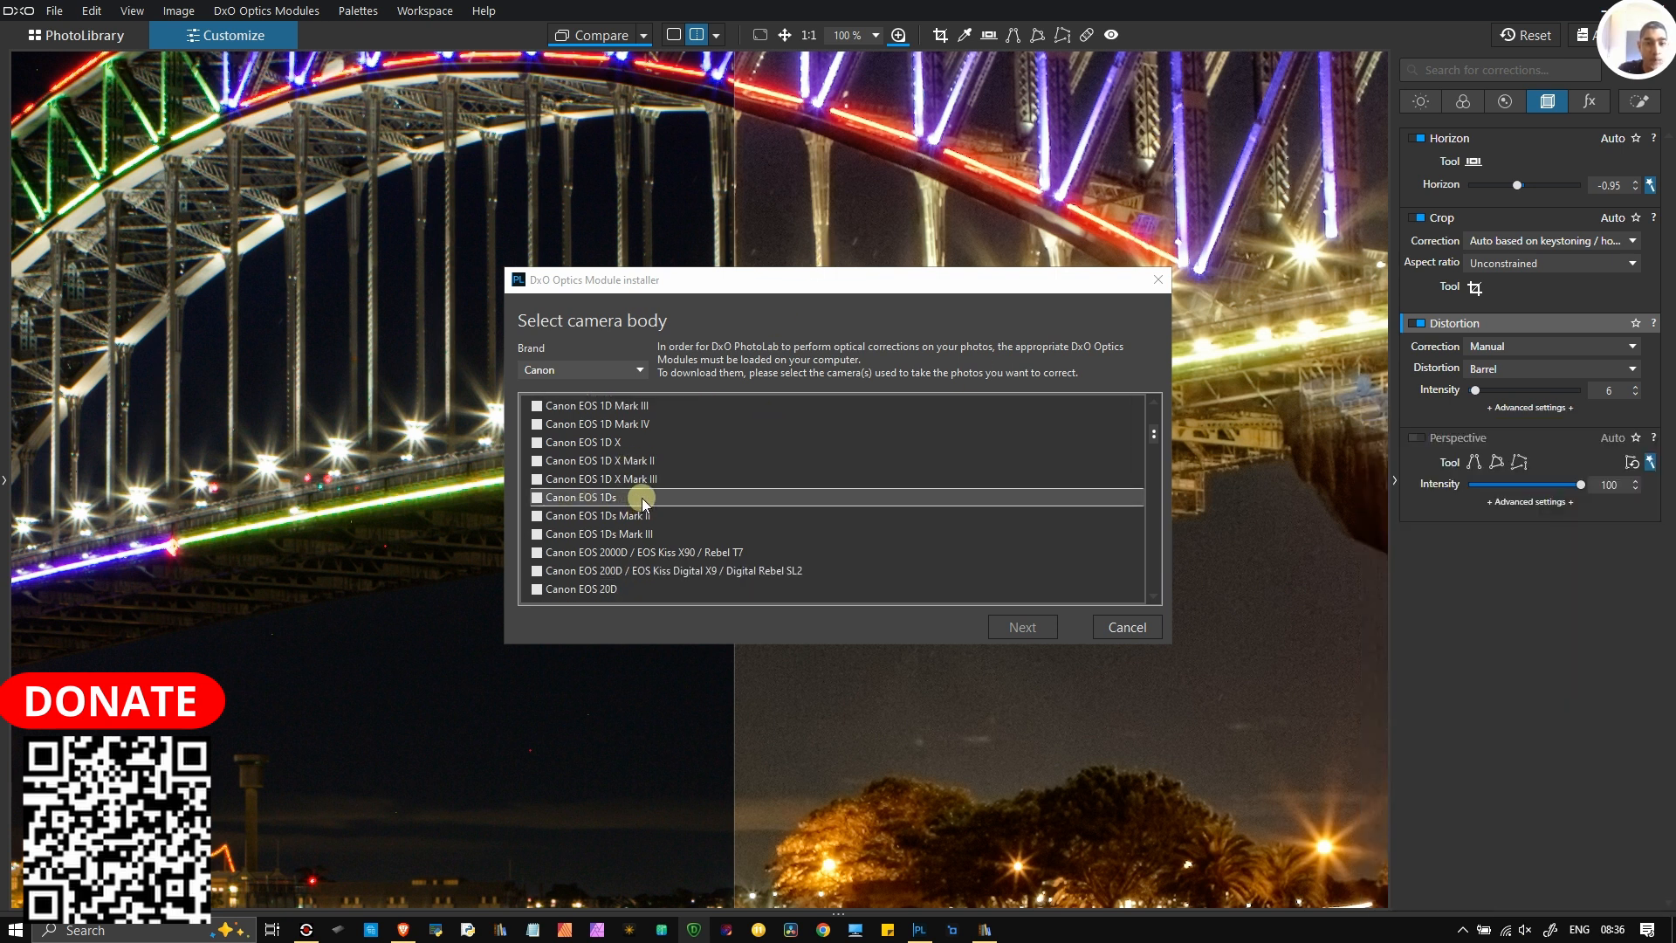
{"action": "scroll", "coordinate": [621, 531], "scroll_direction": "down", "scroll_amount": 4}
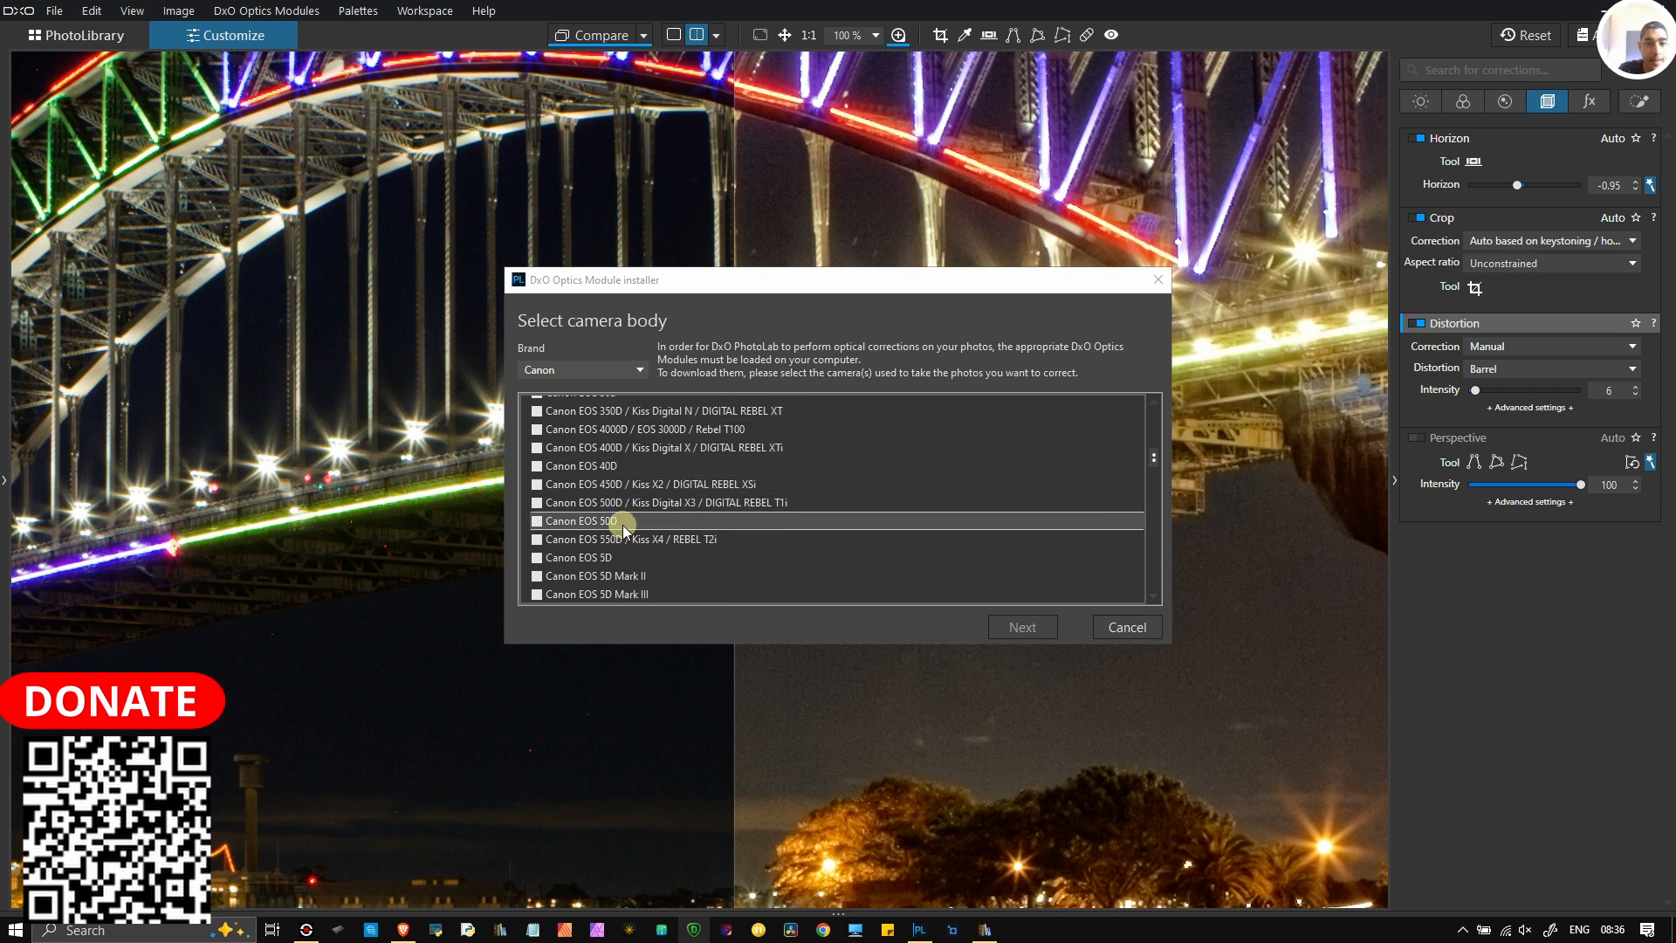
{"action": "left_click", "coordinate": [543, 577]}
{"action": "left_click", "coordinate": [995, 626]}
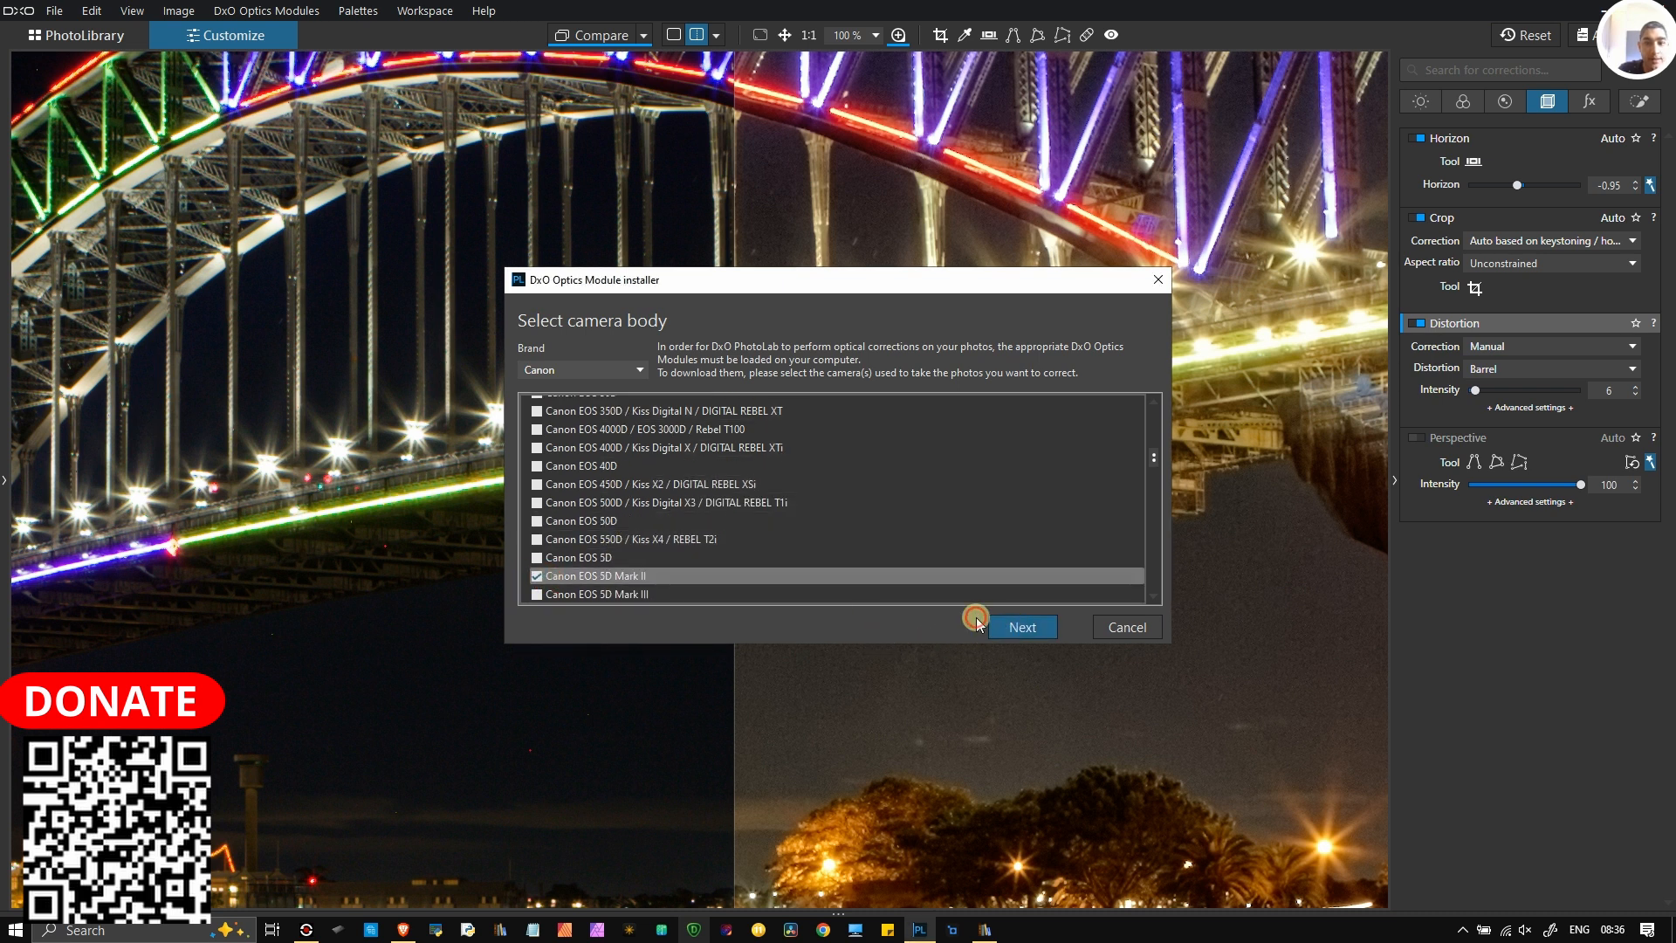
Step: Install the Canon EF24-70mm f/2.8L II USM lens module for the Canon EOS 5D Mark II
{"action": "scroll", "coordinate": [650, 515], "scroll_direction": "down", "scroll_amount": 10}
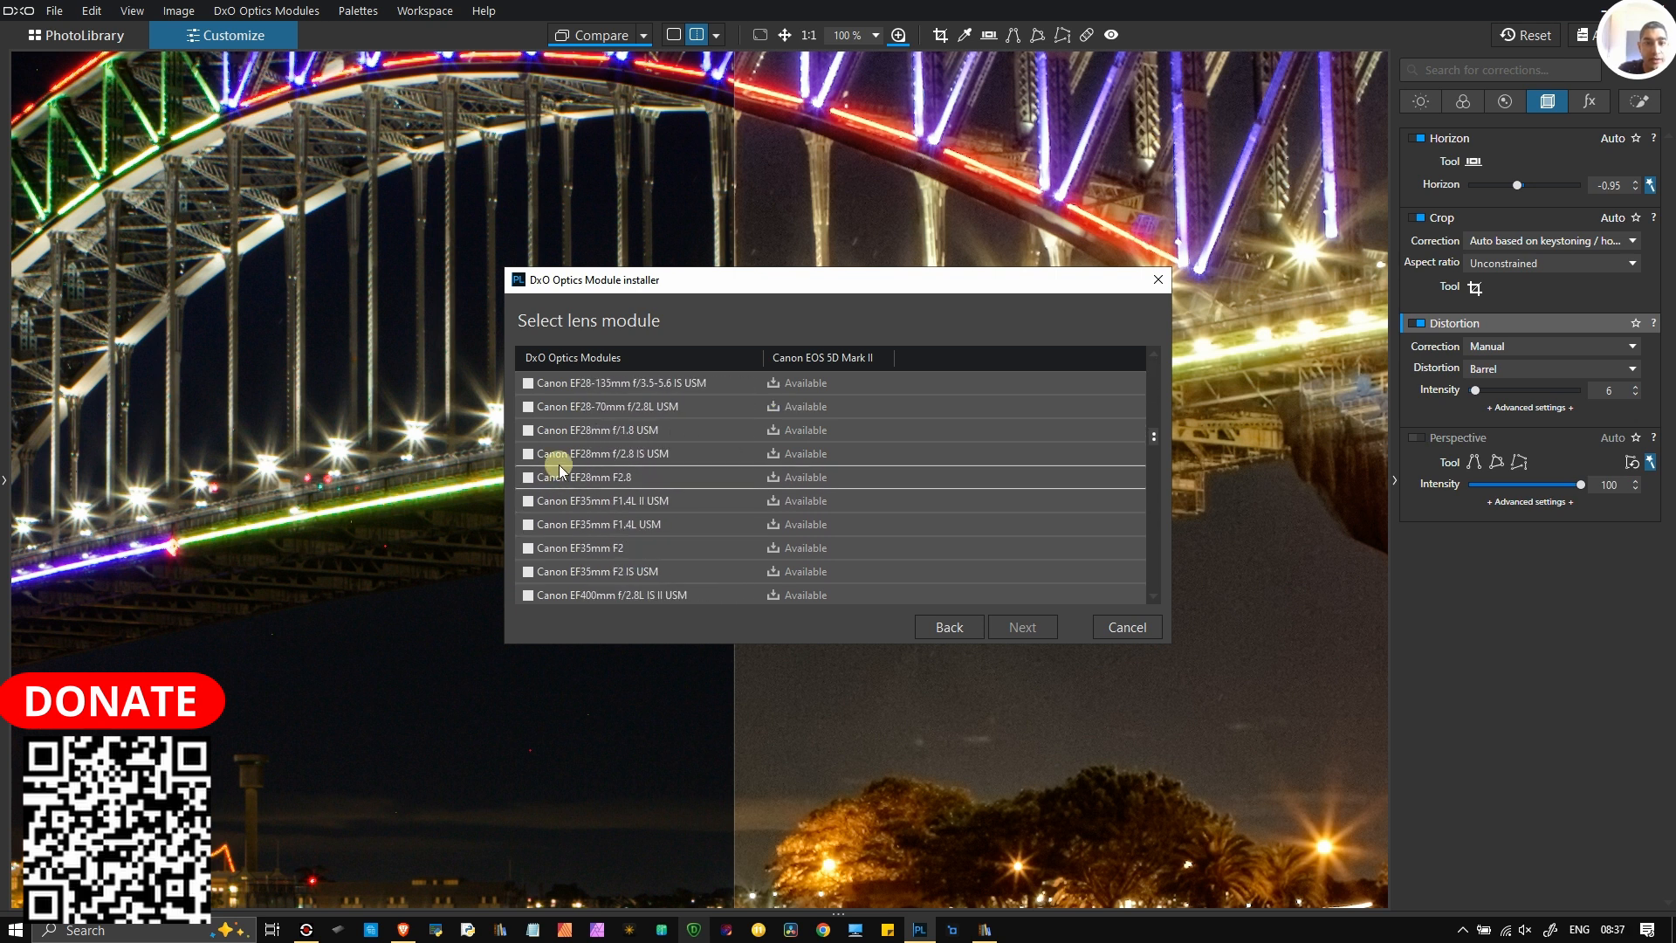
{"action": "mouse_move", "coordinate": [1153, 437]}
{"action": "left_mouse_down"}
{"action": "mouse_move", "coordinate": [1124, 550]}
{"action": "mouse_move", "coordinate": [1141, 422]}
{"action": "left_mouse_up"}
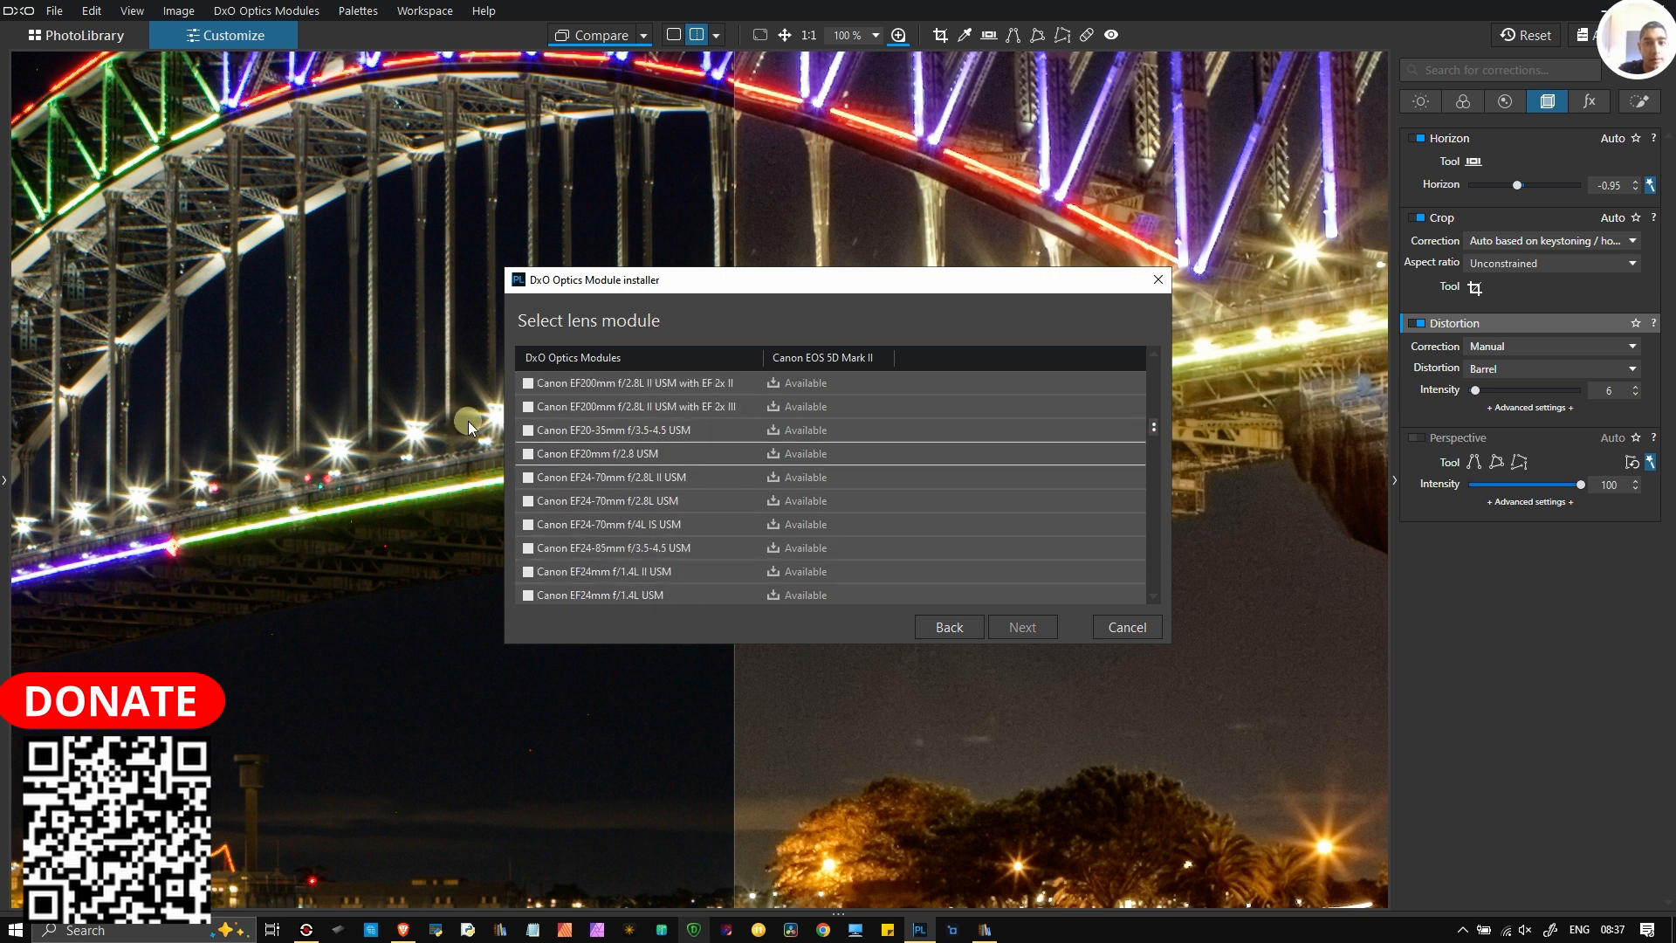
{"action": "left_click", "coordinate": [528, 478]}
{"action": "left_click", "coordinate": [1022, 626]}
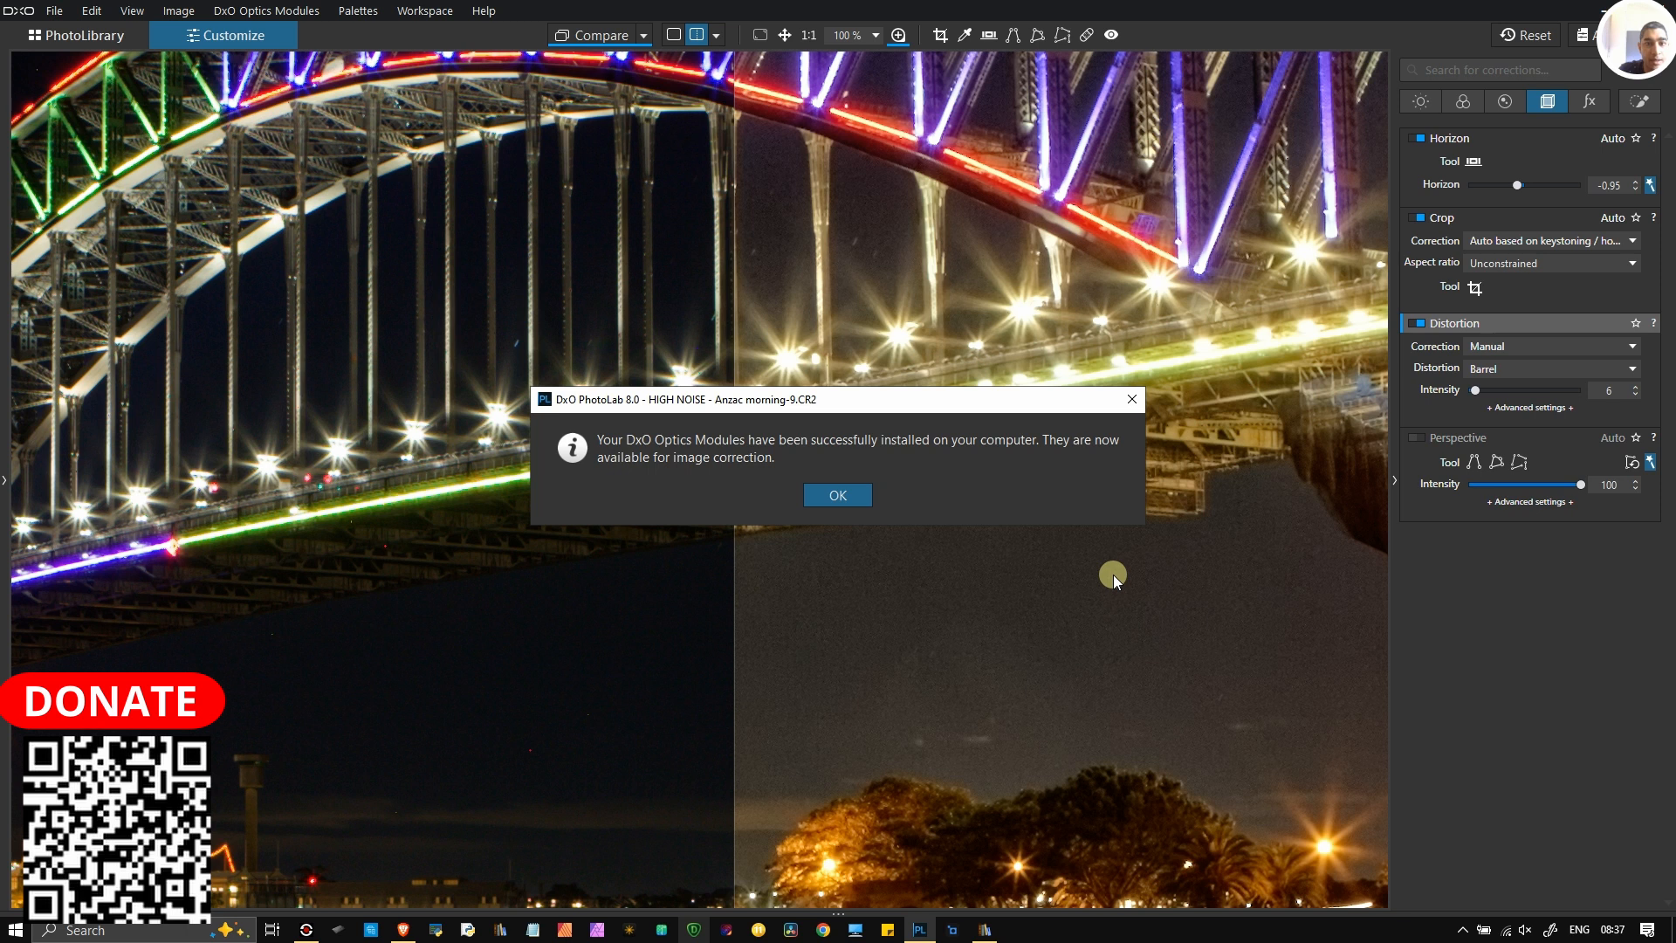
{"action": "left_click", "coordinate": [844, 499]}
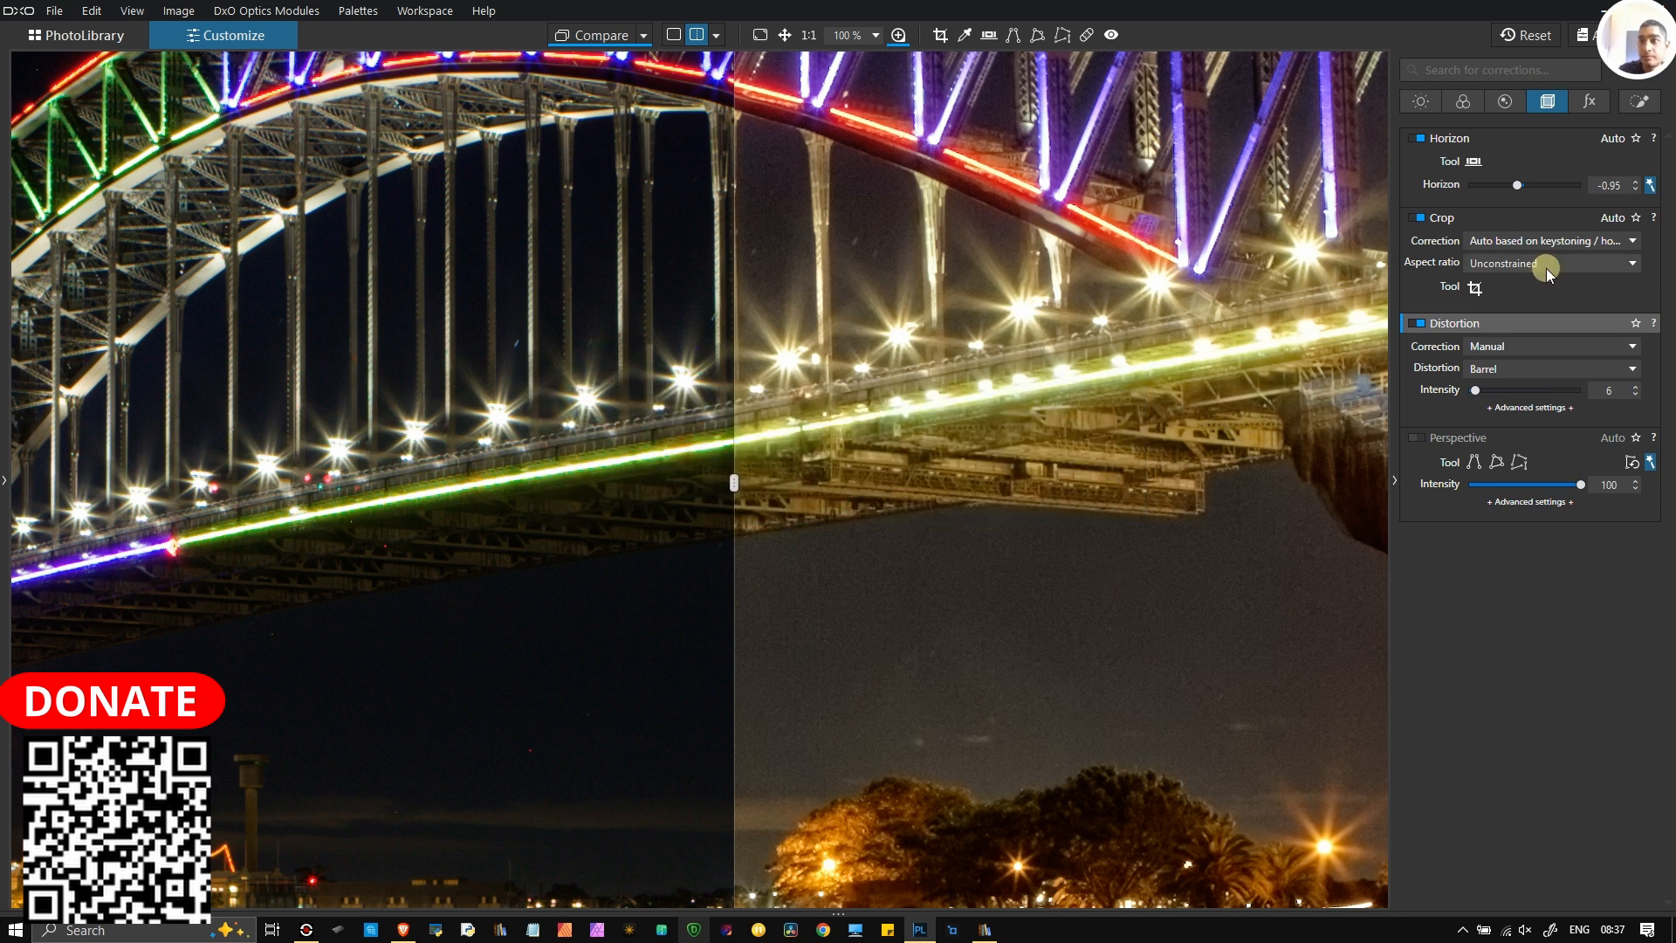
Step: Check the detail and geometry corrections of the bridge photo for newly available lens corrections
{"action": "left_click", "coordinate": [1505, 102]}
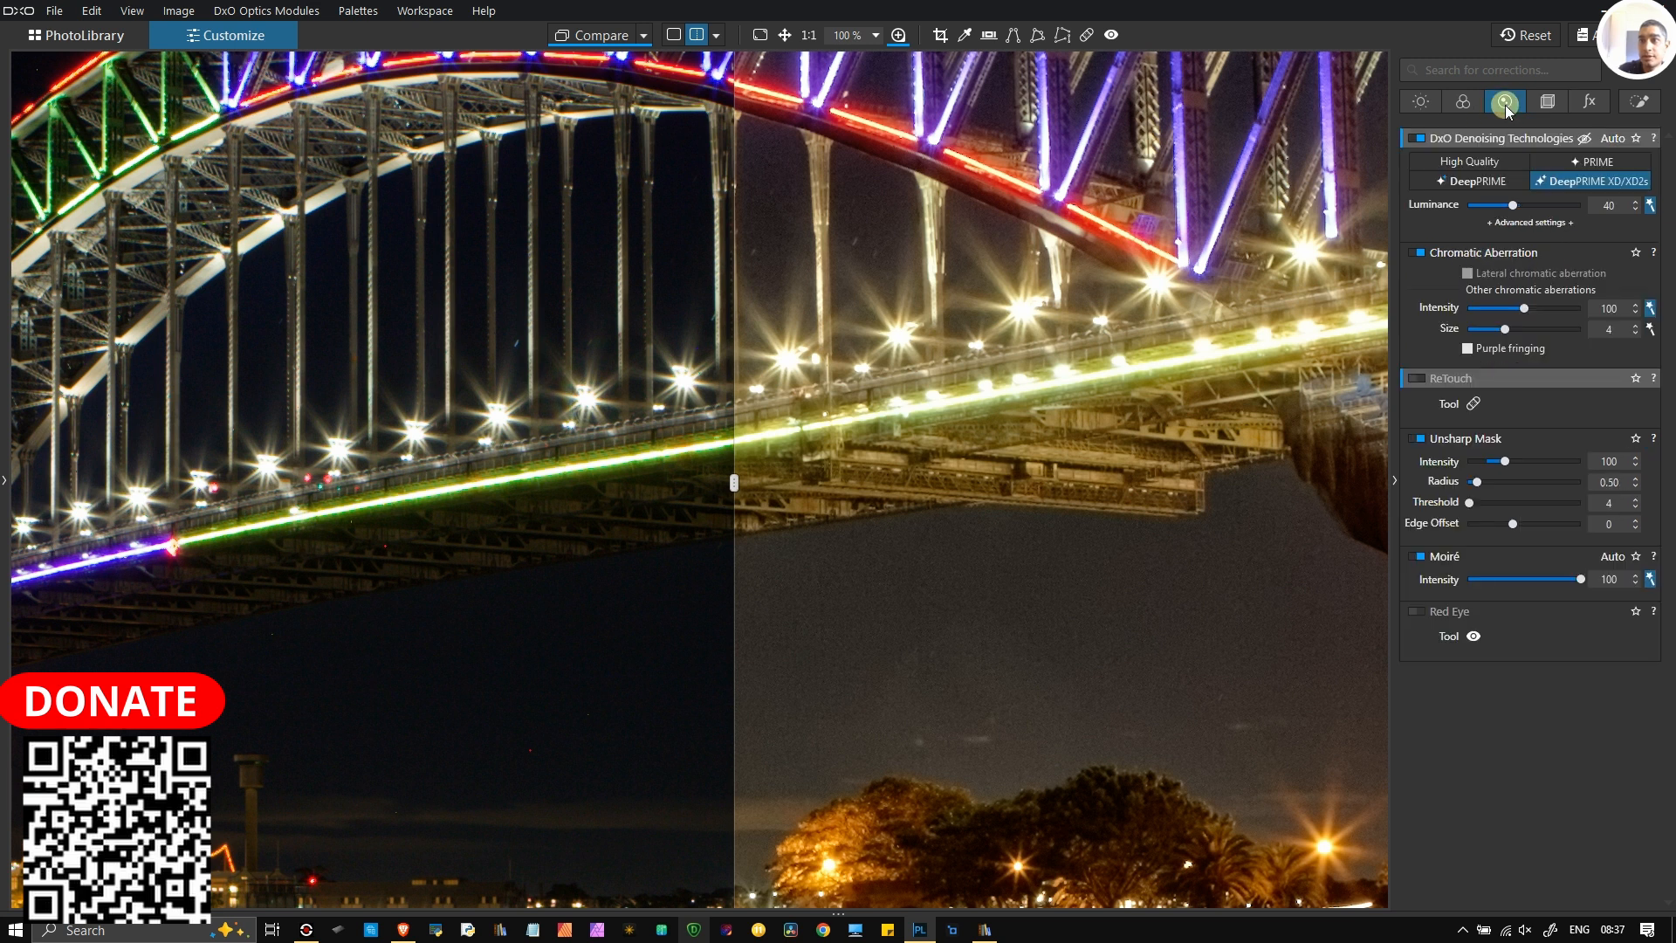
{"action": "left_click", "coordinate": [1561, 822]}
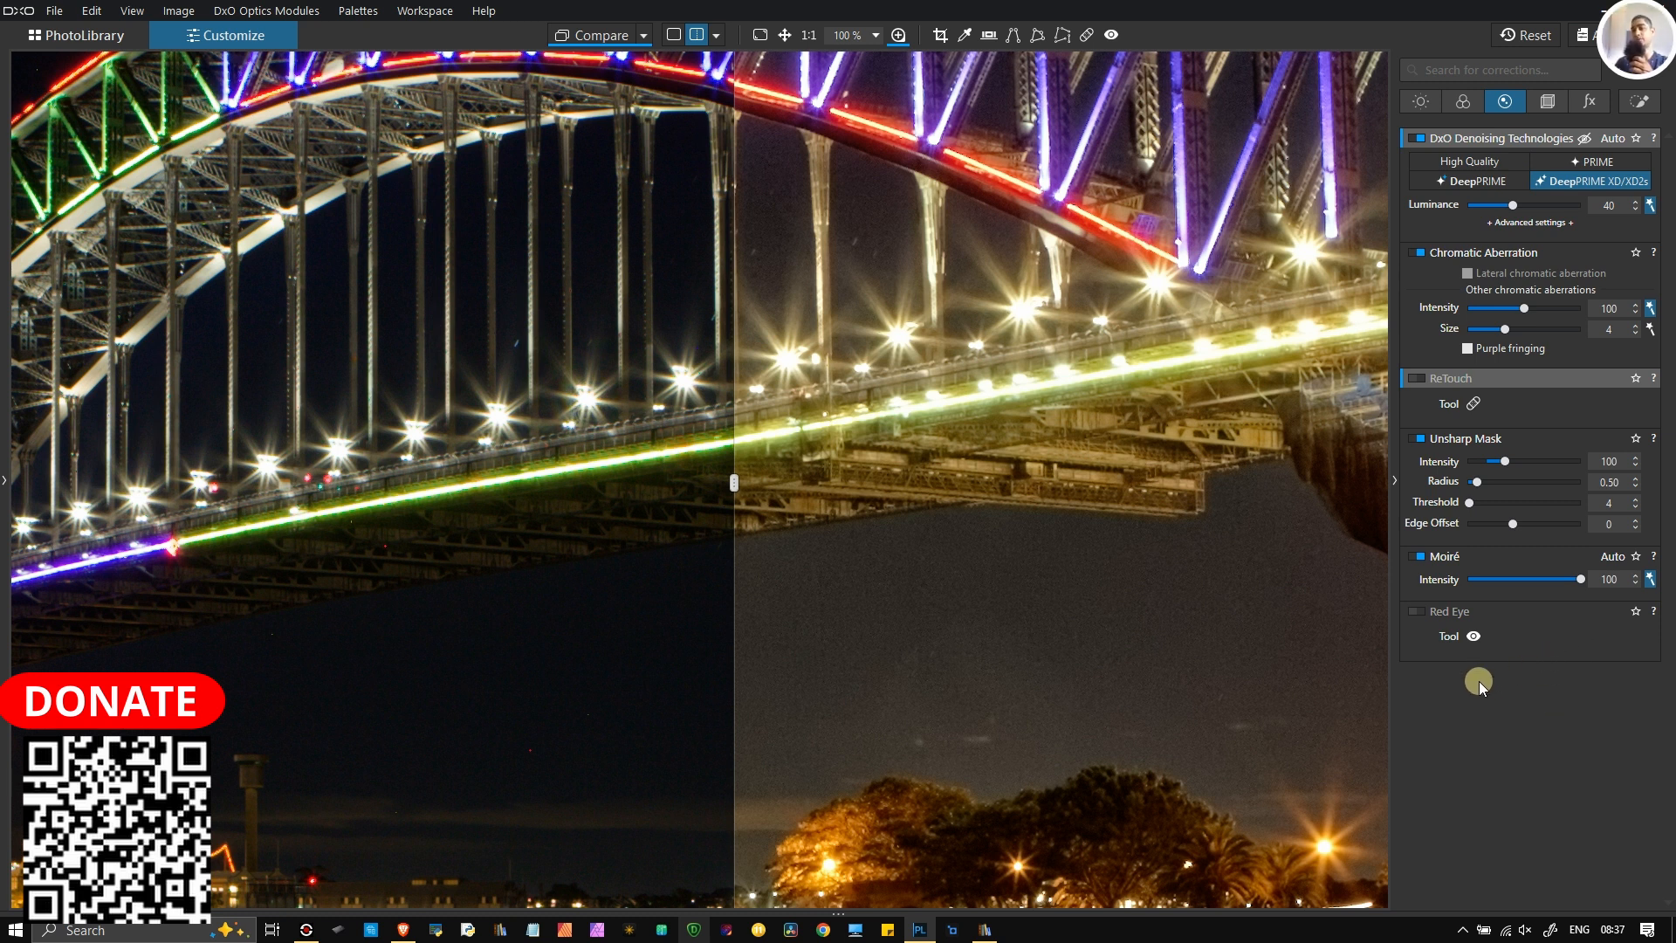
{"action": "left_click", "coordinate": [1549, 102]}
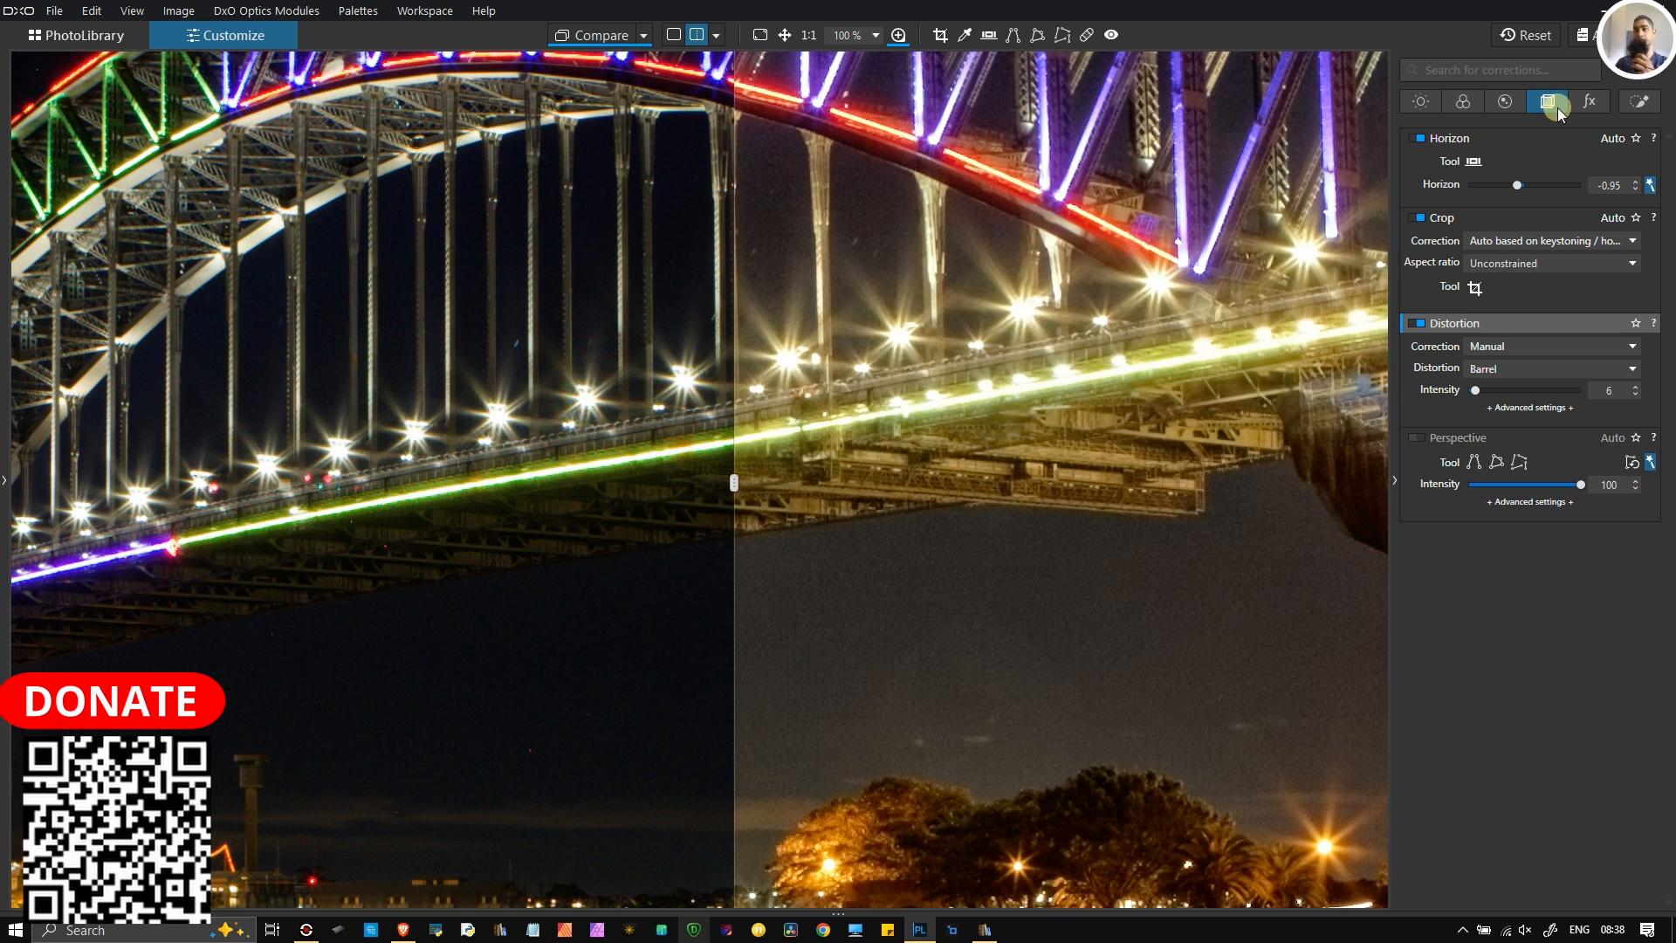
{"action": "left_click", "coordinate": [1504, 103]}
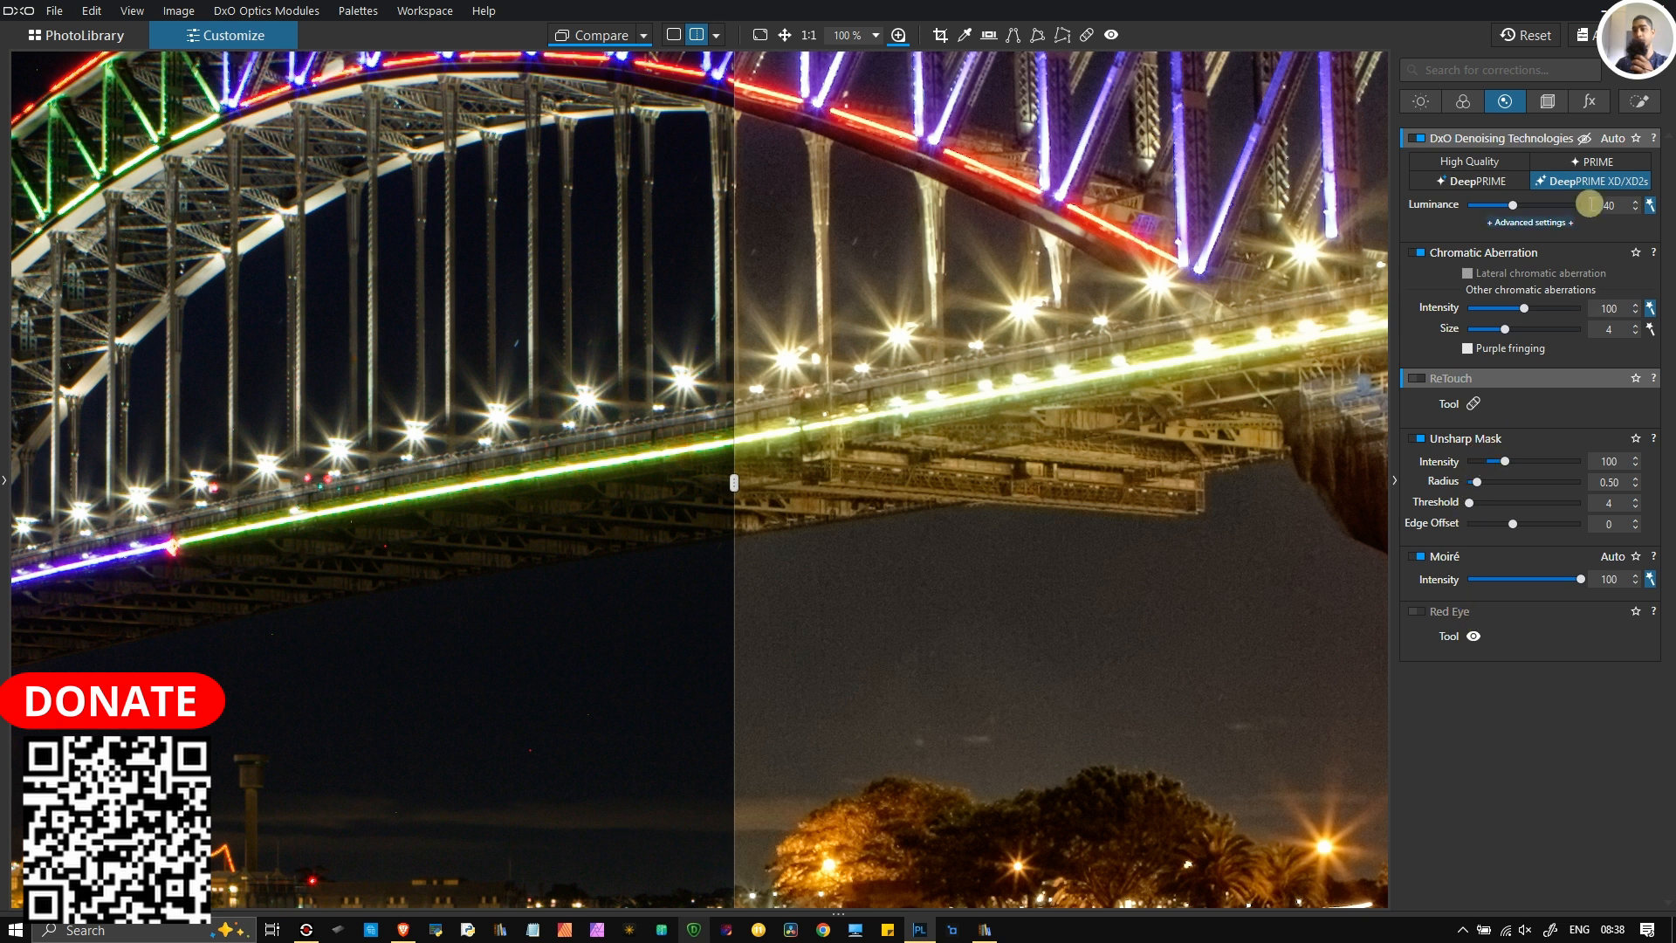
{"action": "left_click", "coordinate": [1547, 102]}
{"action": "left_click", "coordinate": [305, 929]}
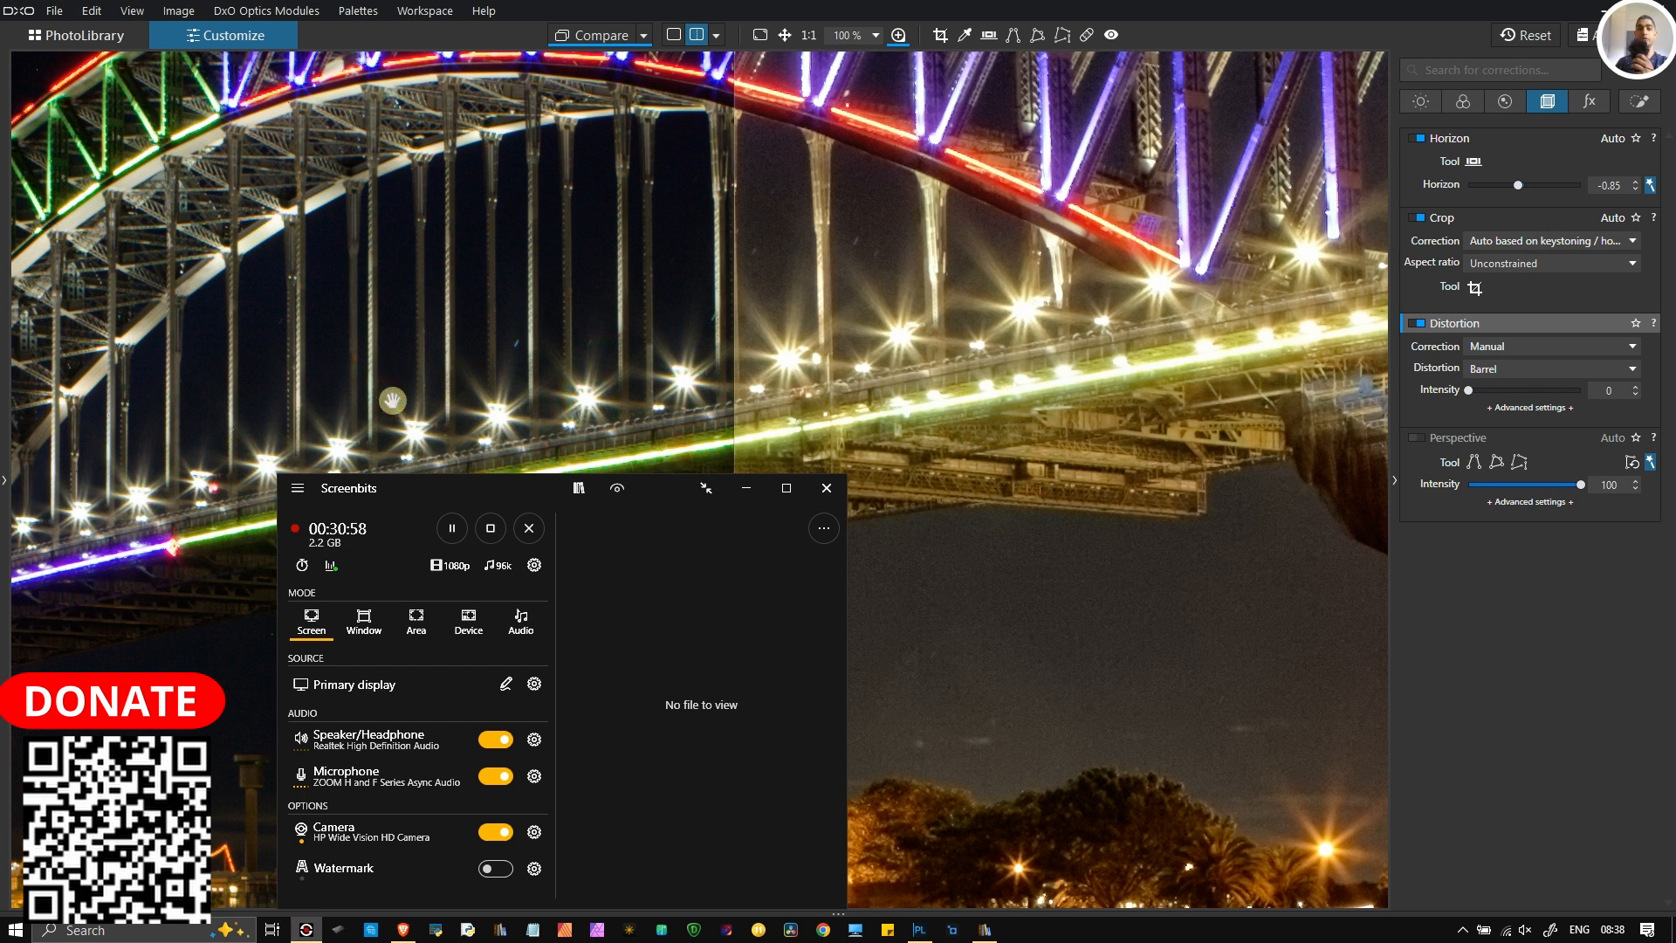
{"action": "left_click", "coordinate": [452, 529]}
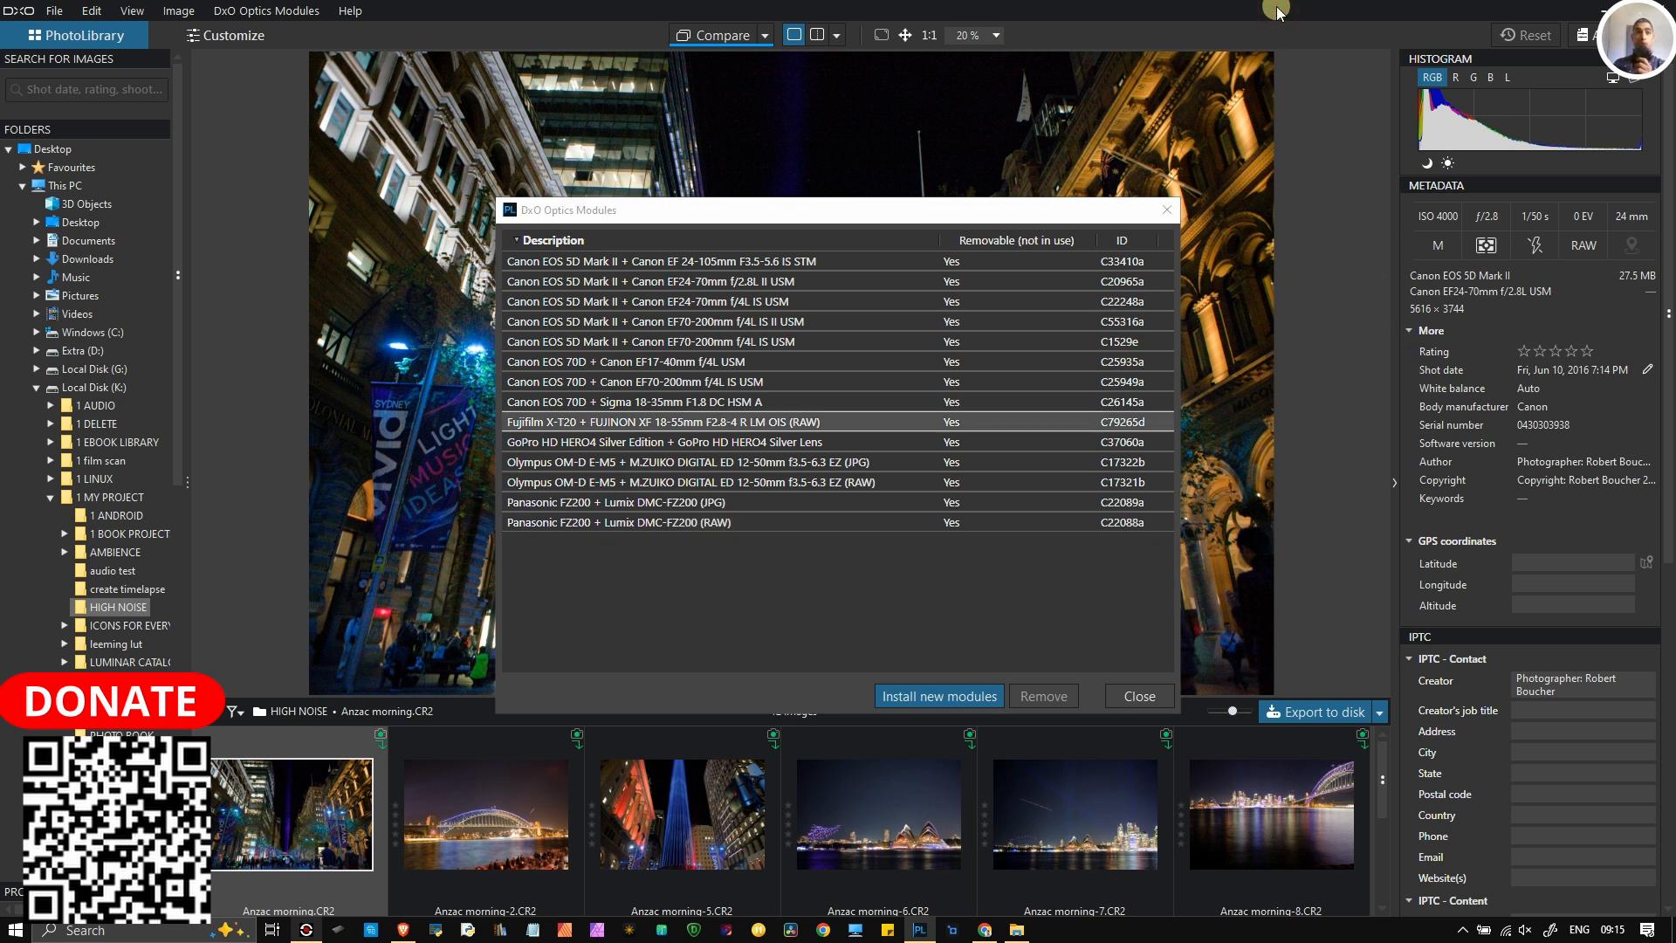
Step: Start installing new modules from the optics modules list and limit the camera bodies to Canon
{"action": "left_click", "coordinate": [997, 686]}
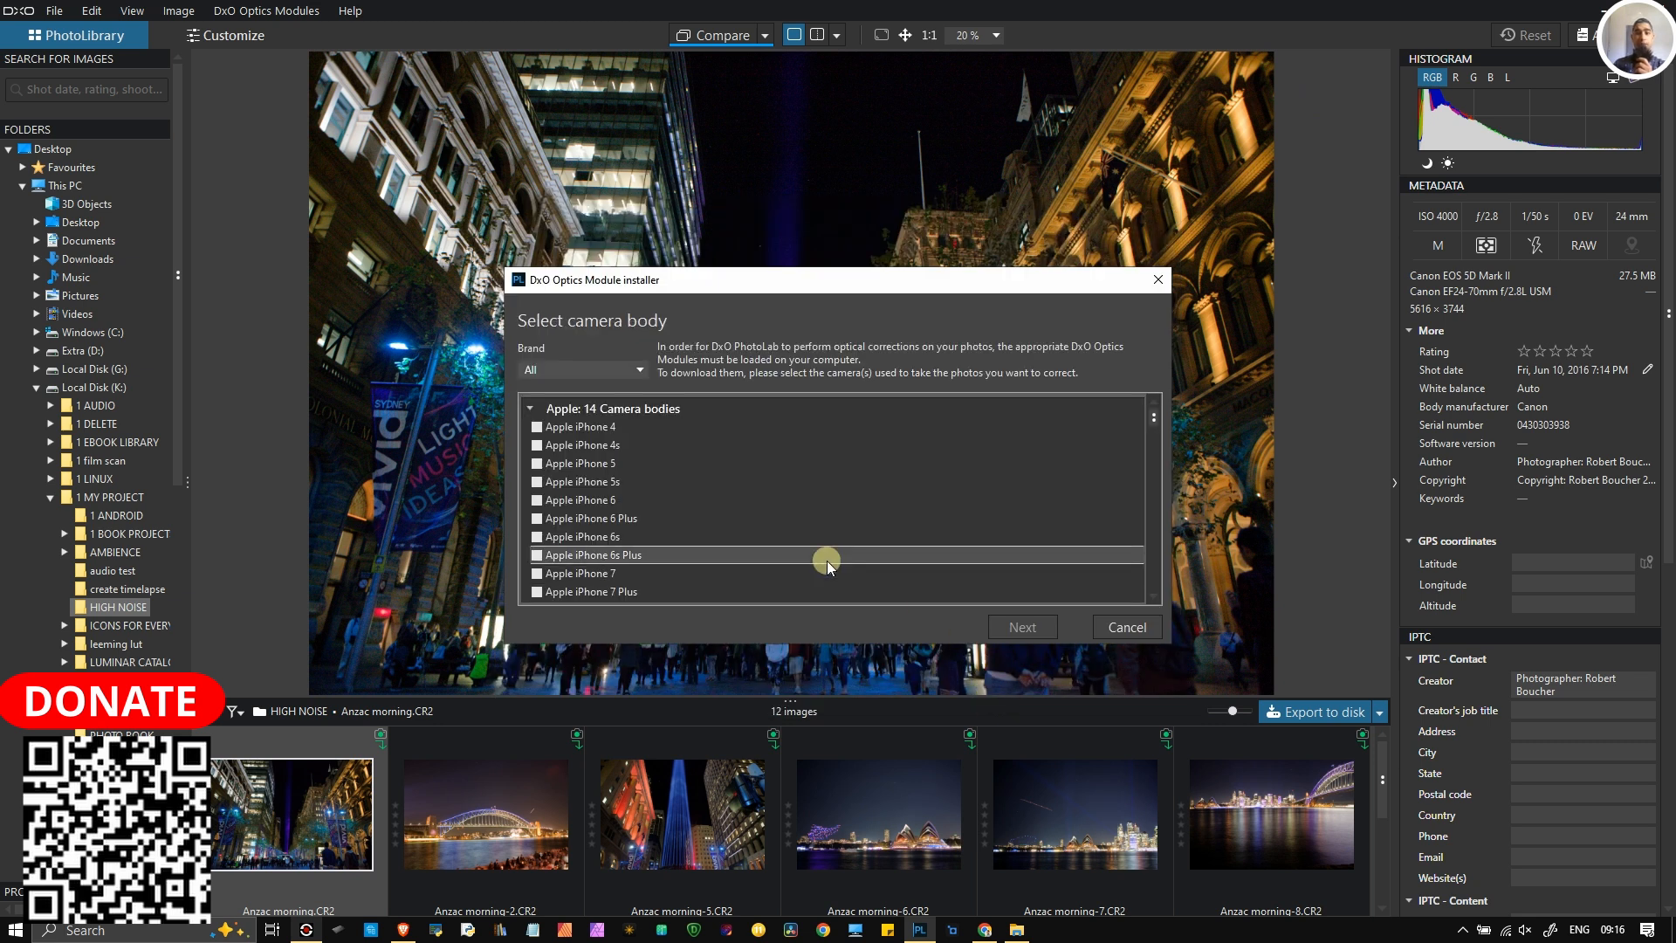
{"action": "left_click", "coordinate": [553, 369]}
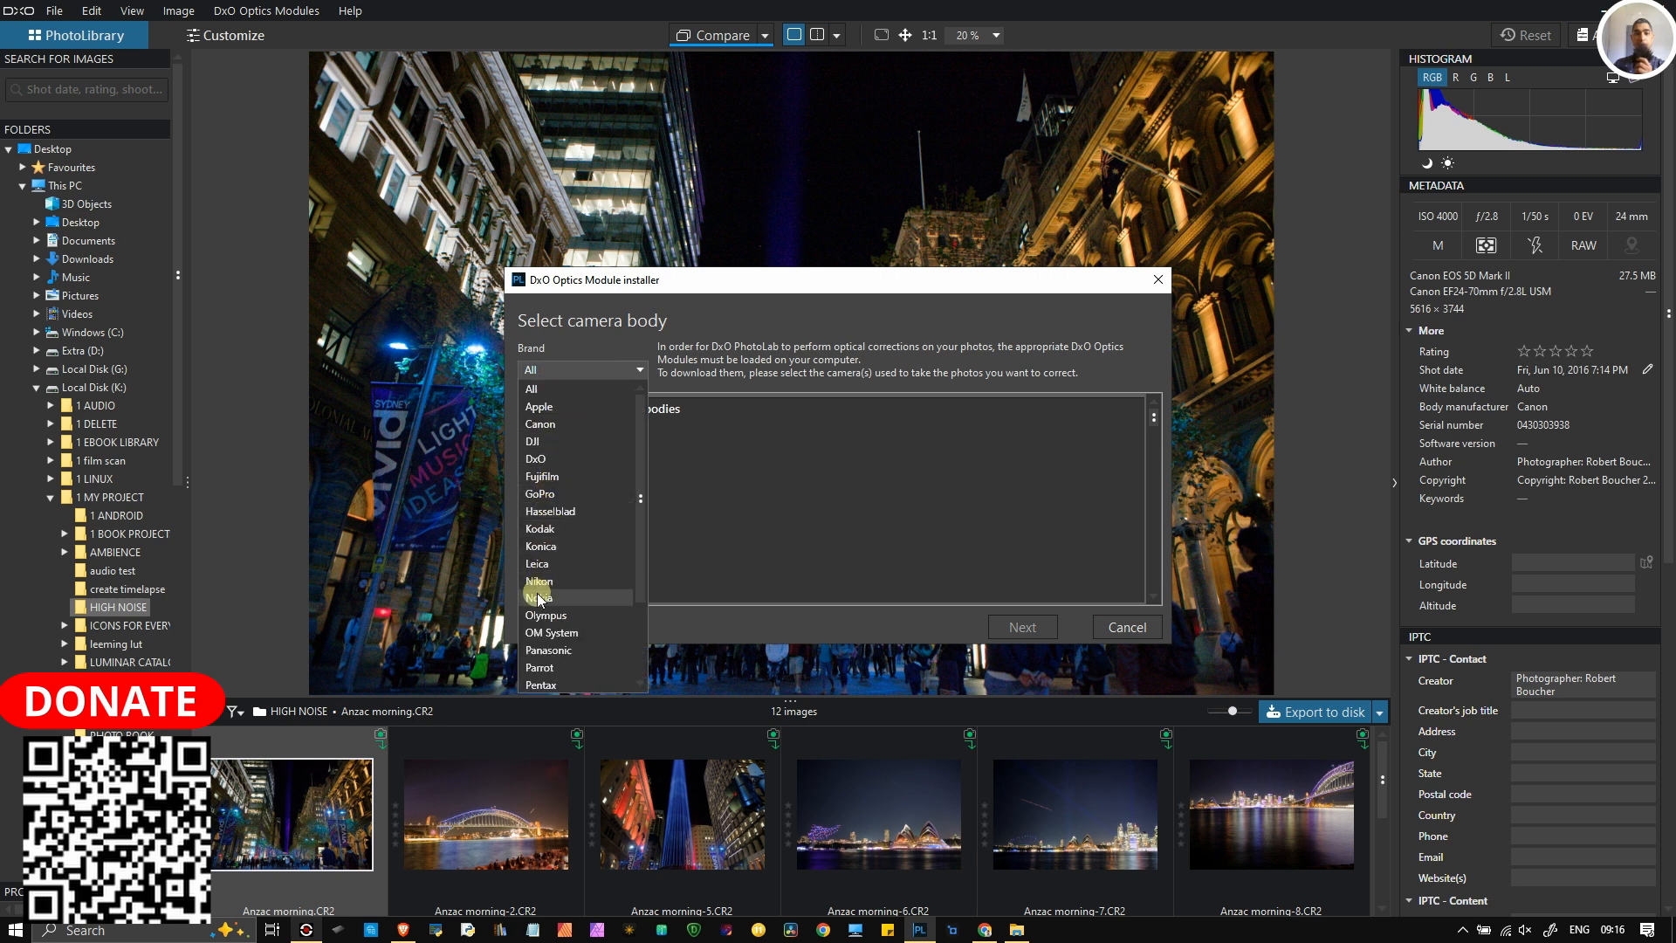
{"action": "left_click", "coordinate": [541, 423]}
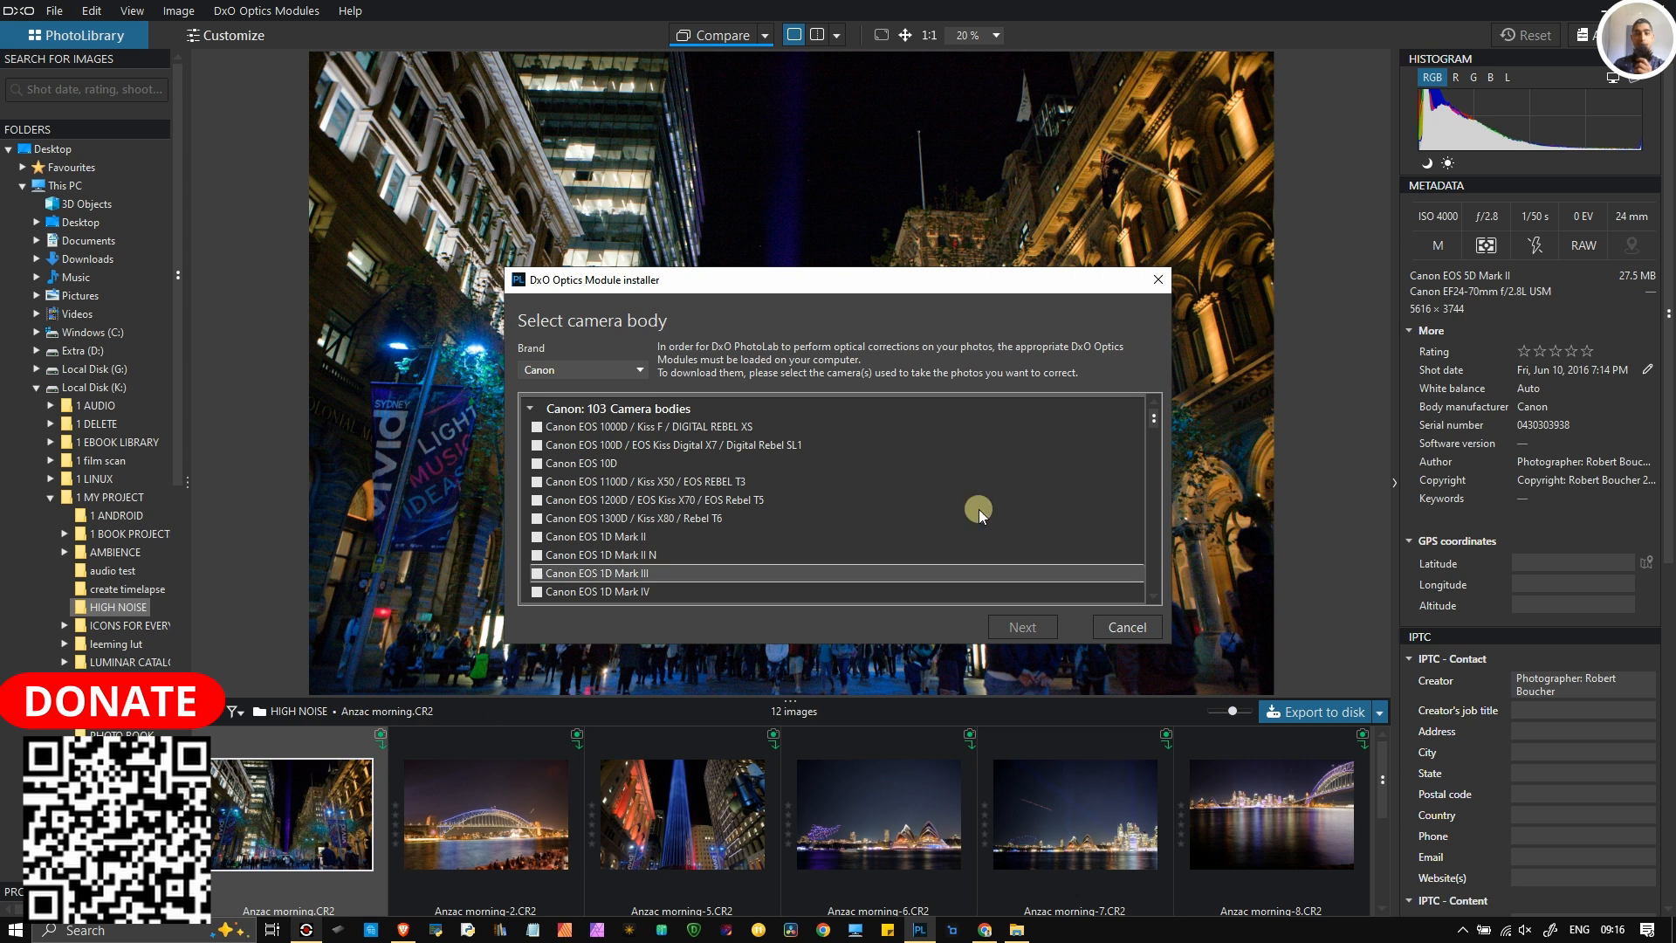
Step: Select the Canon EOS 5D Mark II body in the installer and proceed to its lens modules
{"action": "left_click", "coordinate": [1025, 632]}
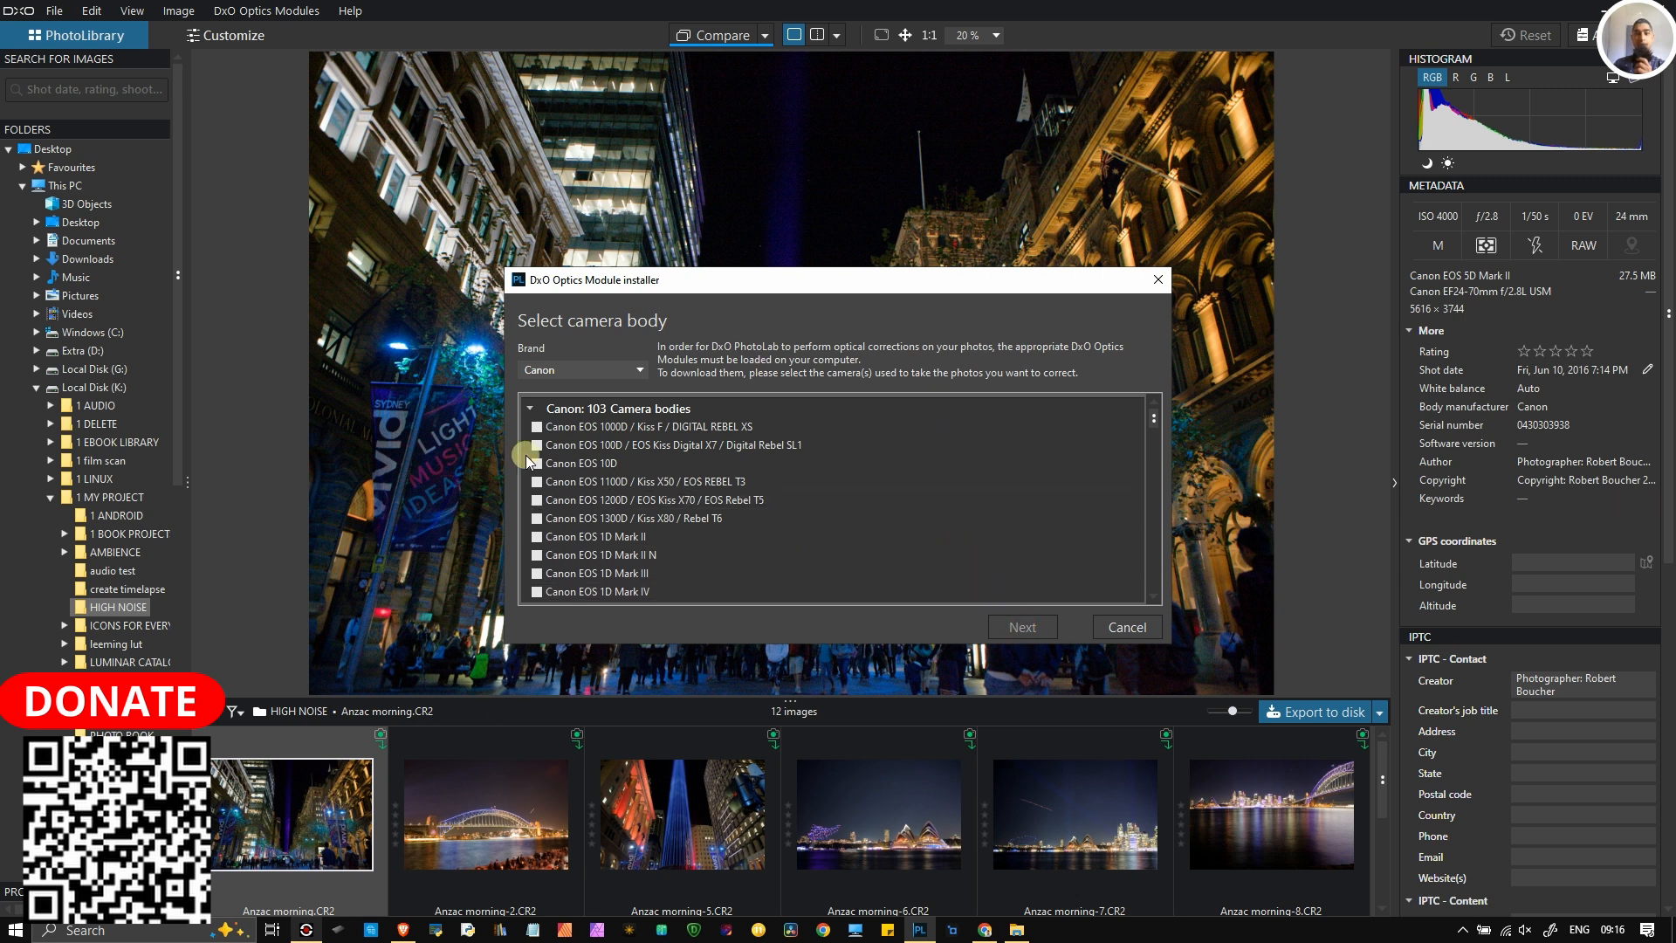
{"action": "scroll", "coordinate": [591, 496], "scroll_direction": "down", "scroll_amount": 7}
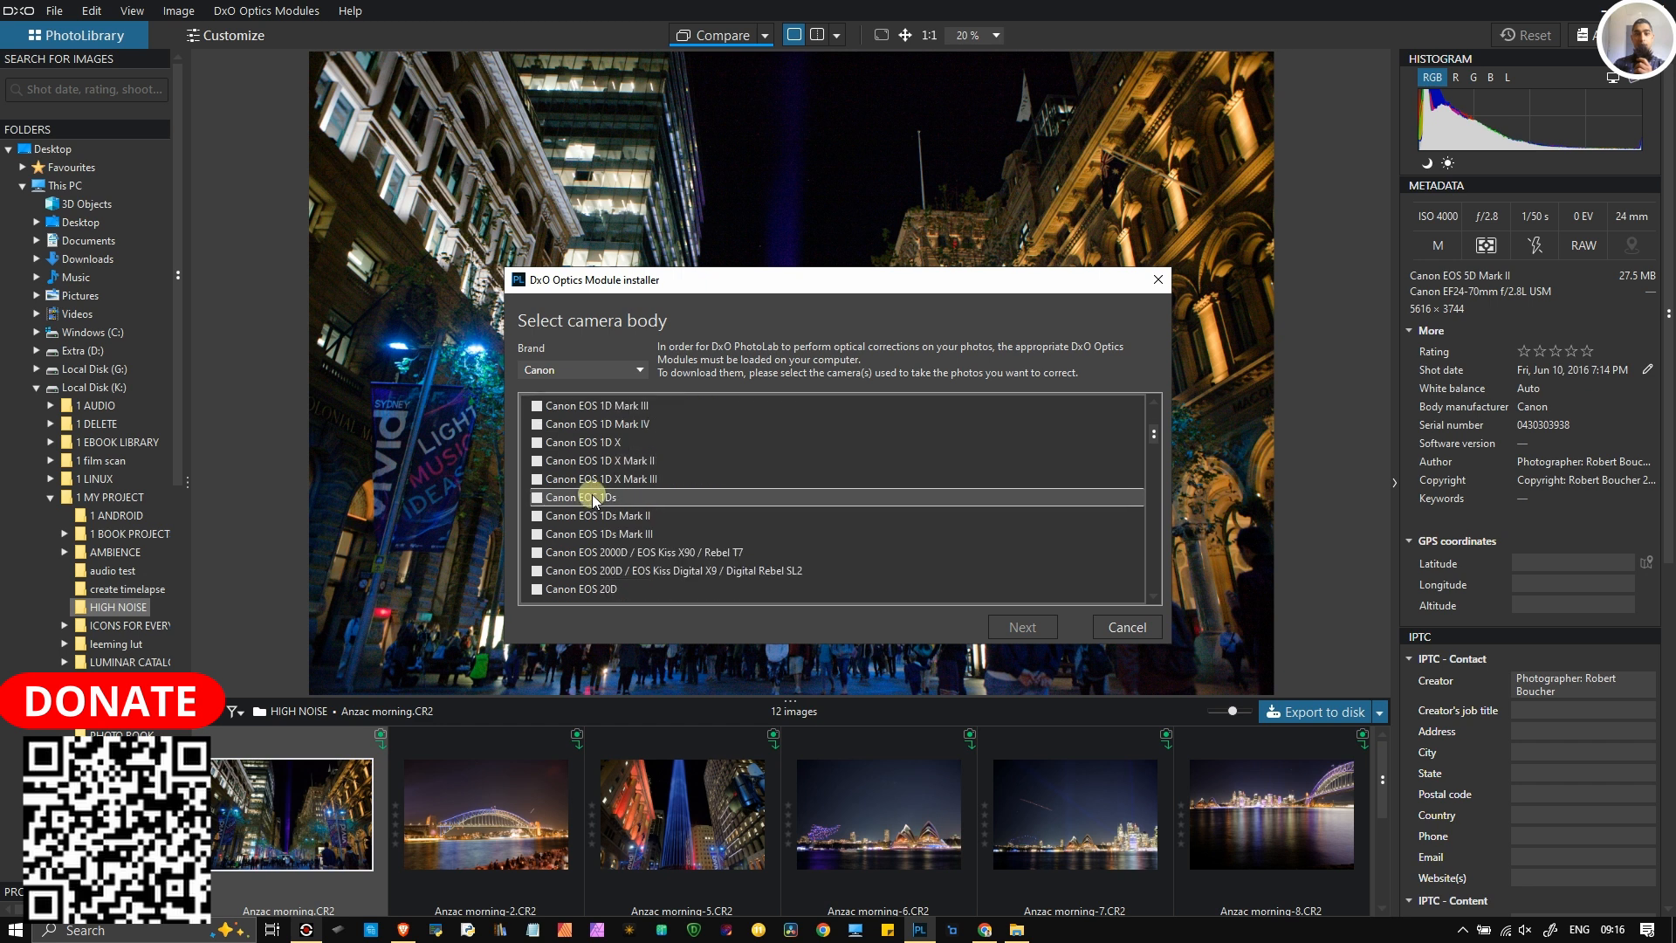
{"action": "scroll", "coordinate": [592, 494], "scroll_direction": "down", "scroll_amount": 2}
{"action": "left_click", "coordinate": [559, 492]}
{"action": "left_click", "coordinate": [1021, 627]}
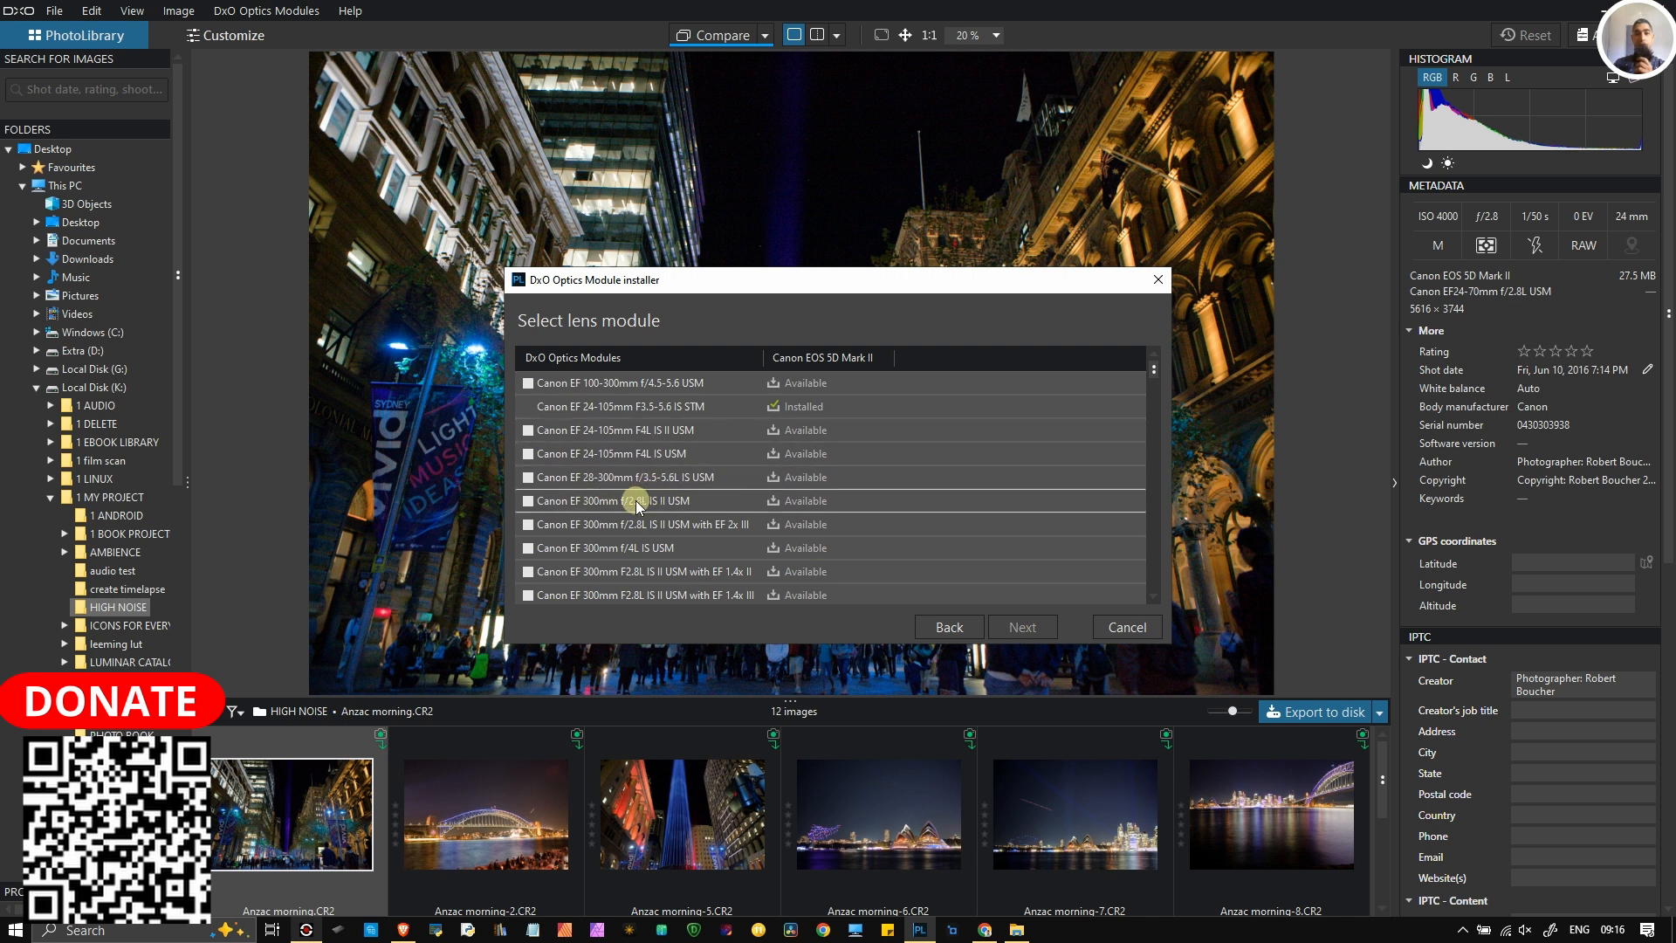
Step: Find and select the Canon EF24-70mm f/2.8L USM lens module, and proceed with its installation
{"action": "left_click_drag", "start_coordinate": [1152, 366], "coordinate": [1136, 416]}
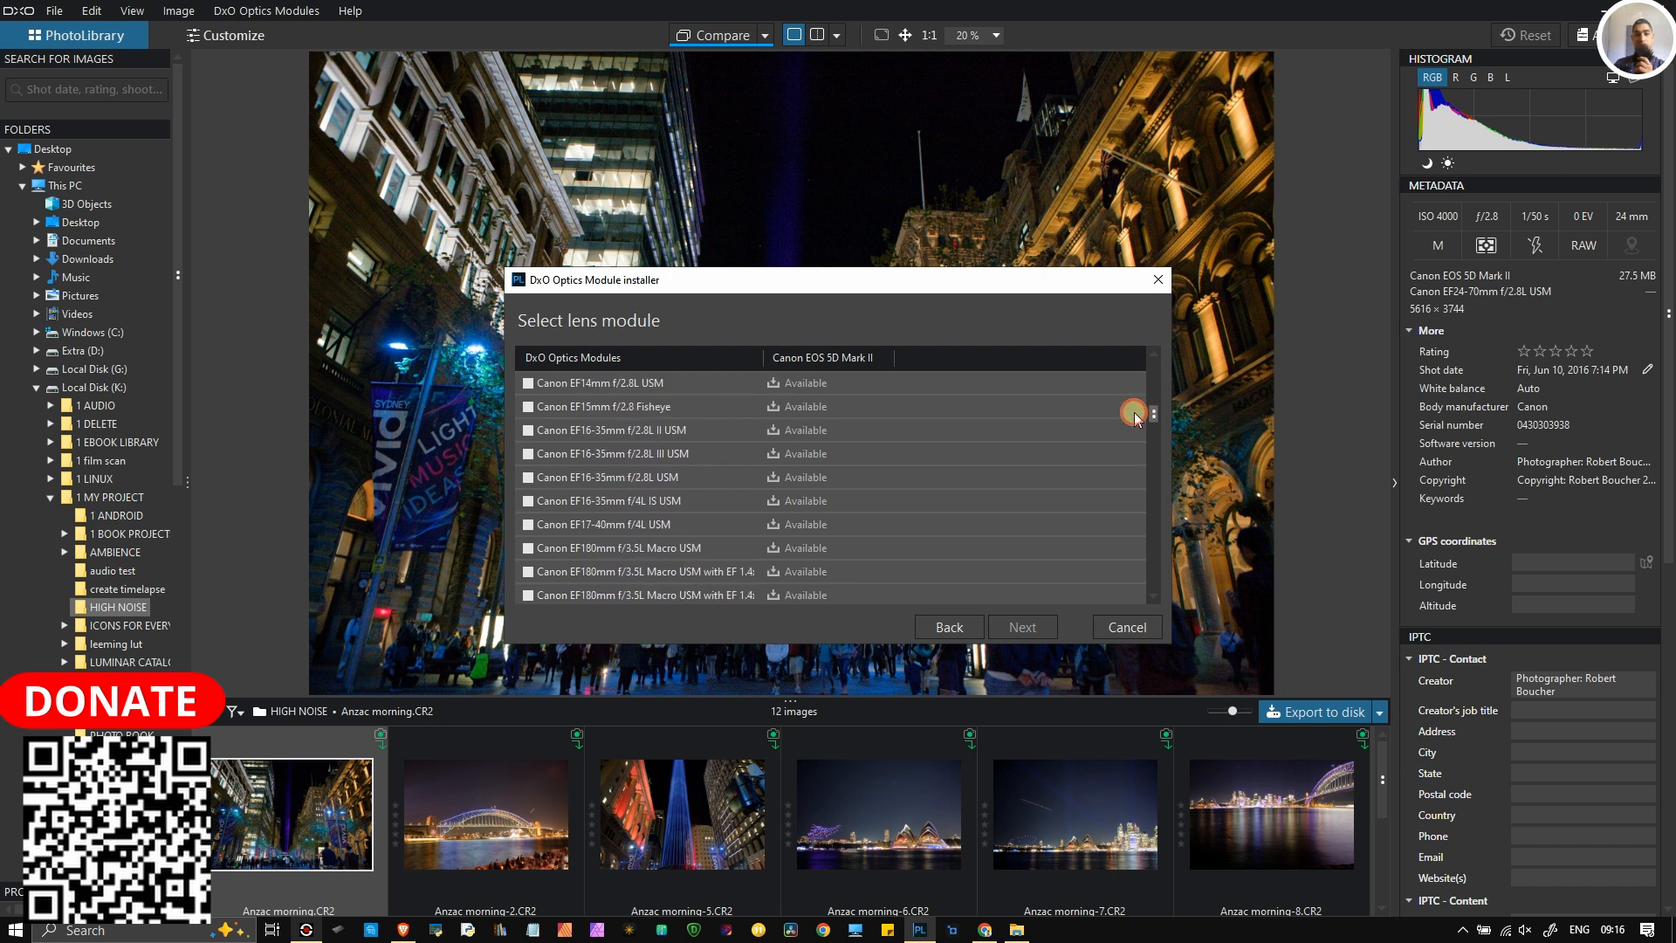
{"action": "scroll", "coordinate": [1092, 452], "scroll_direction": "down", "scroll_amount": 3}
{"action": "scroll", "coordinate": [1091, 452], "scroll_direction": "down", "scroll_amount": 3}
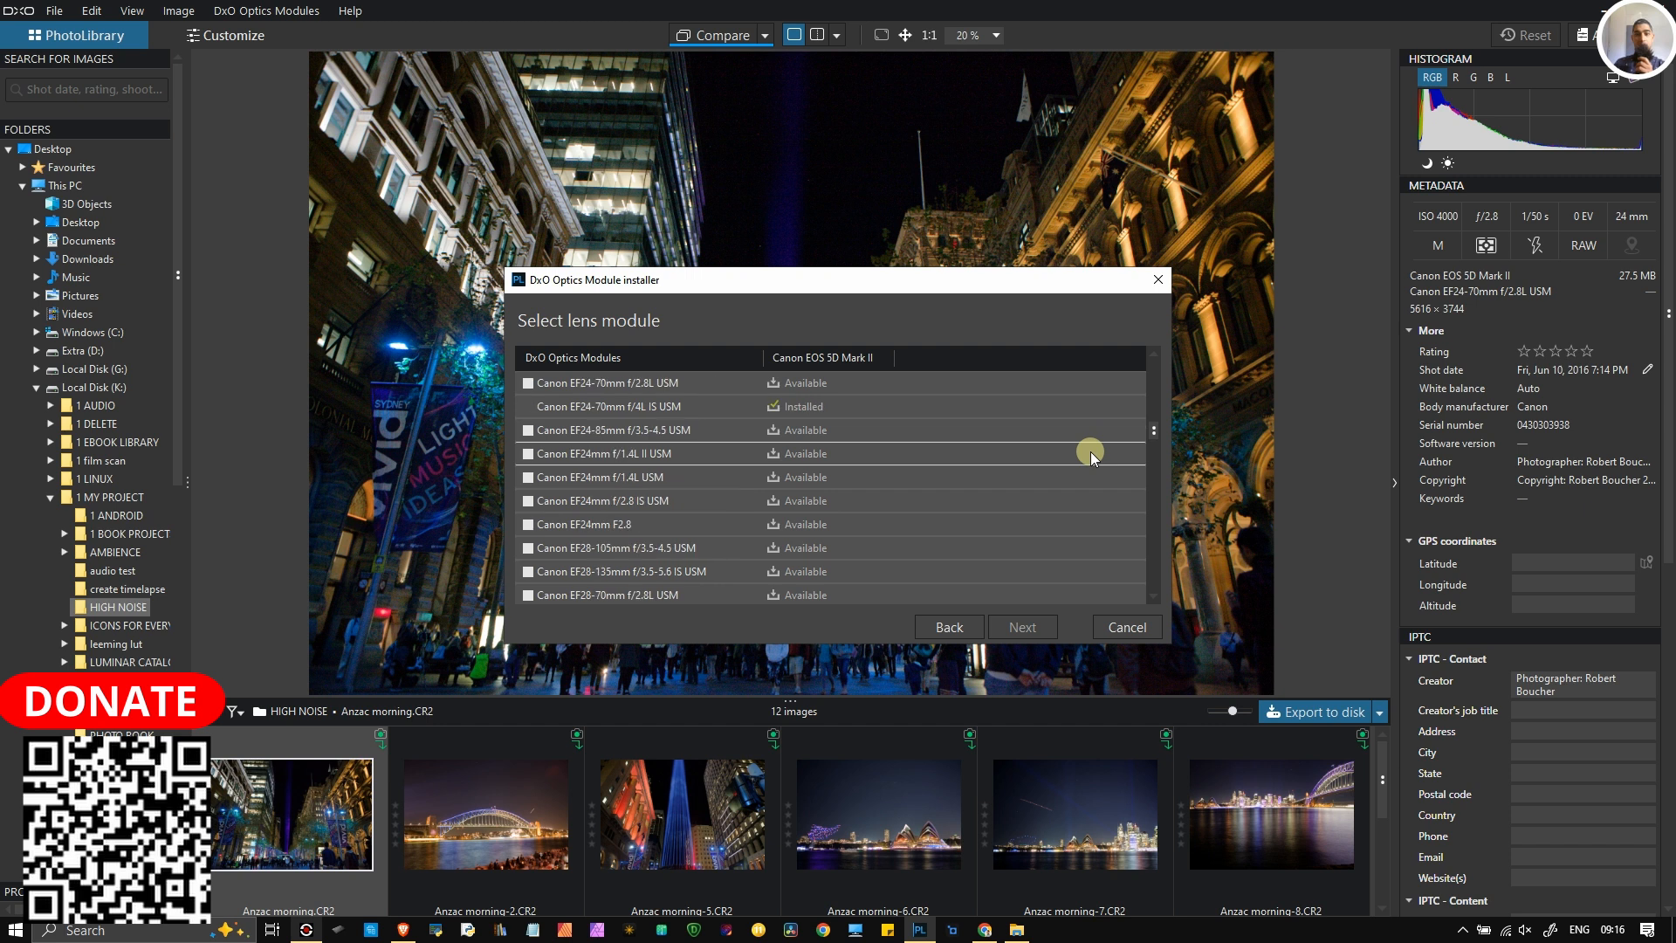
{"action": "scroll", "coordinate": [1091, 452], "scroll_direction": "down", "scroll_amount": 8}
{"action": "scroll", "coordinate": [1091, 452], "scroll_direction": "down", "scroll_amount": 6}
{"action": "scroll", "coordinate": [1091, 453], "scroll_direction": "down", "scroll_amount": 5}
{"action": "scroll", "coordinate": [1091, 452], "scroll_direction": "up", "scroll_amount": 15}
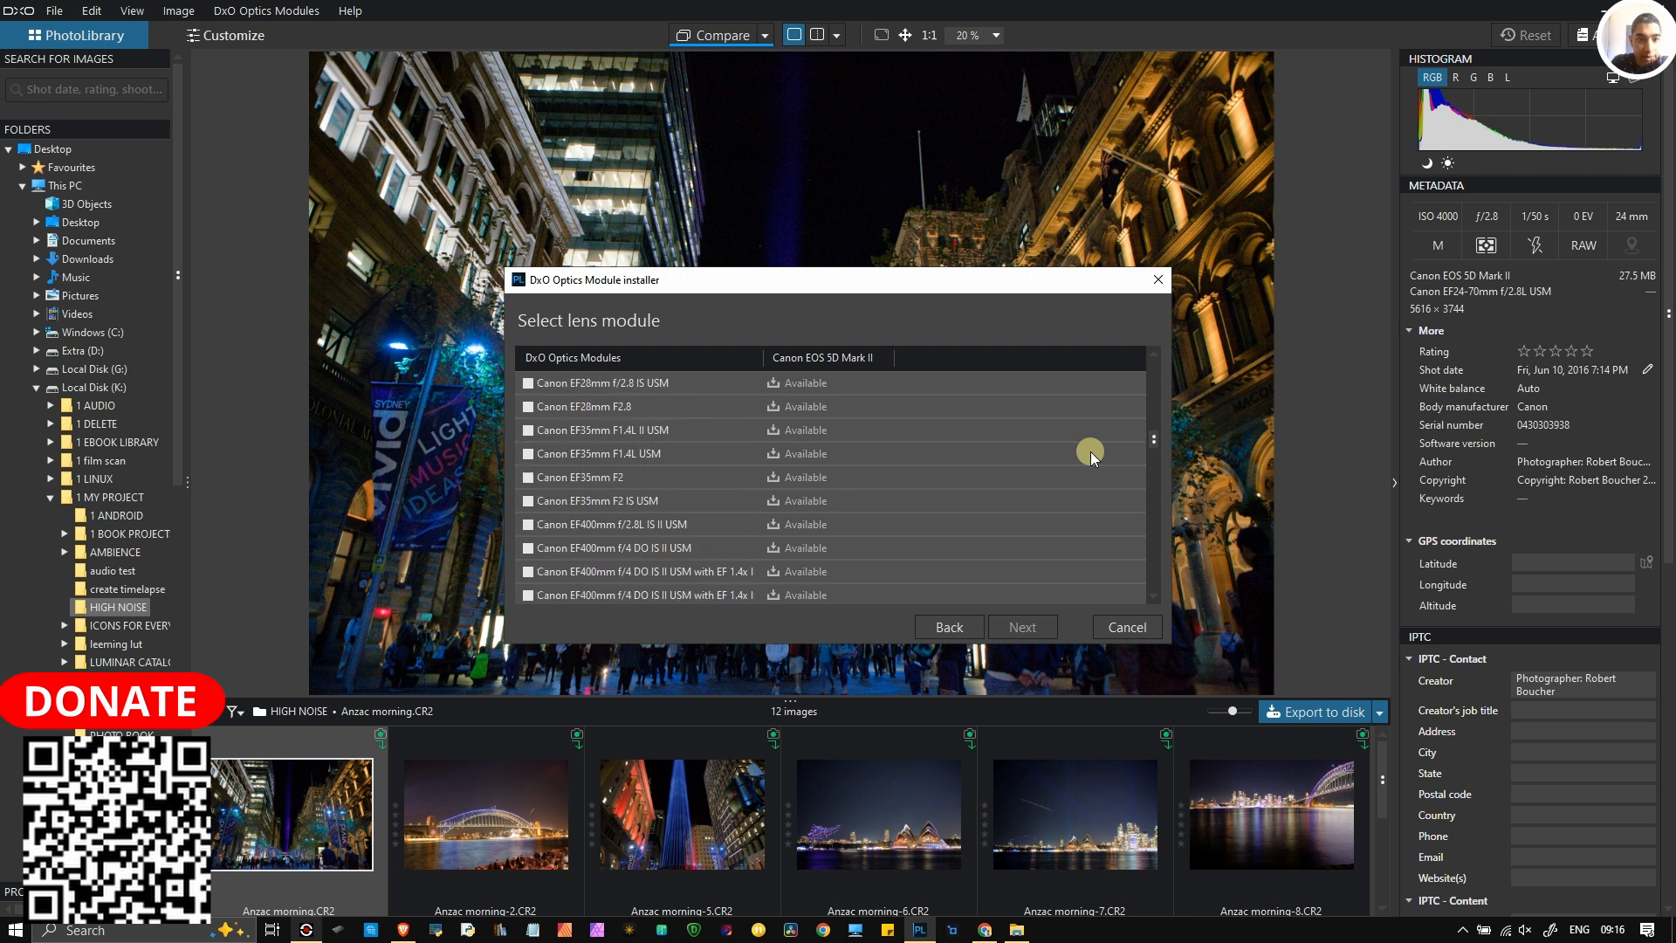
{"action": "scroll", "coordinate": [1091, 452], "scroll_direction": "up", "scroll_amount": 10}
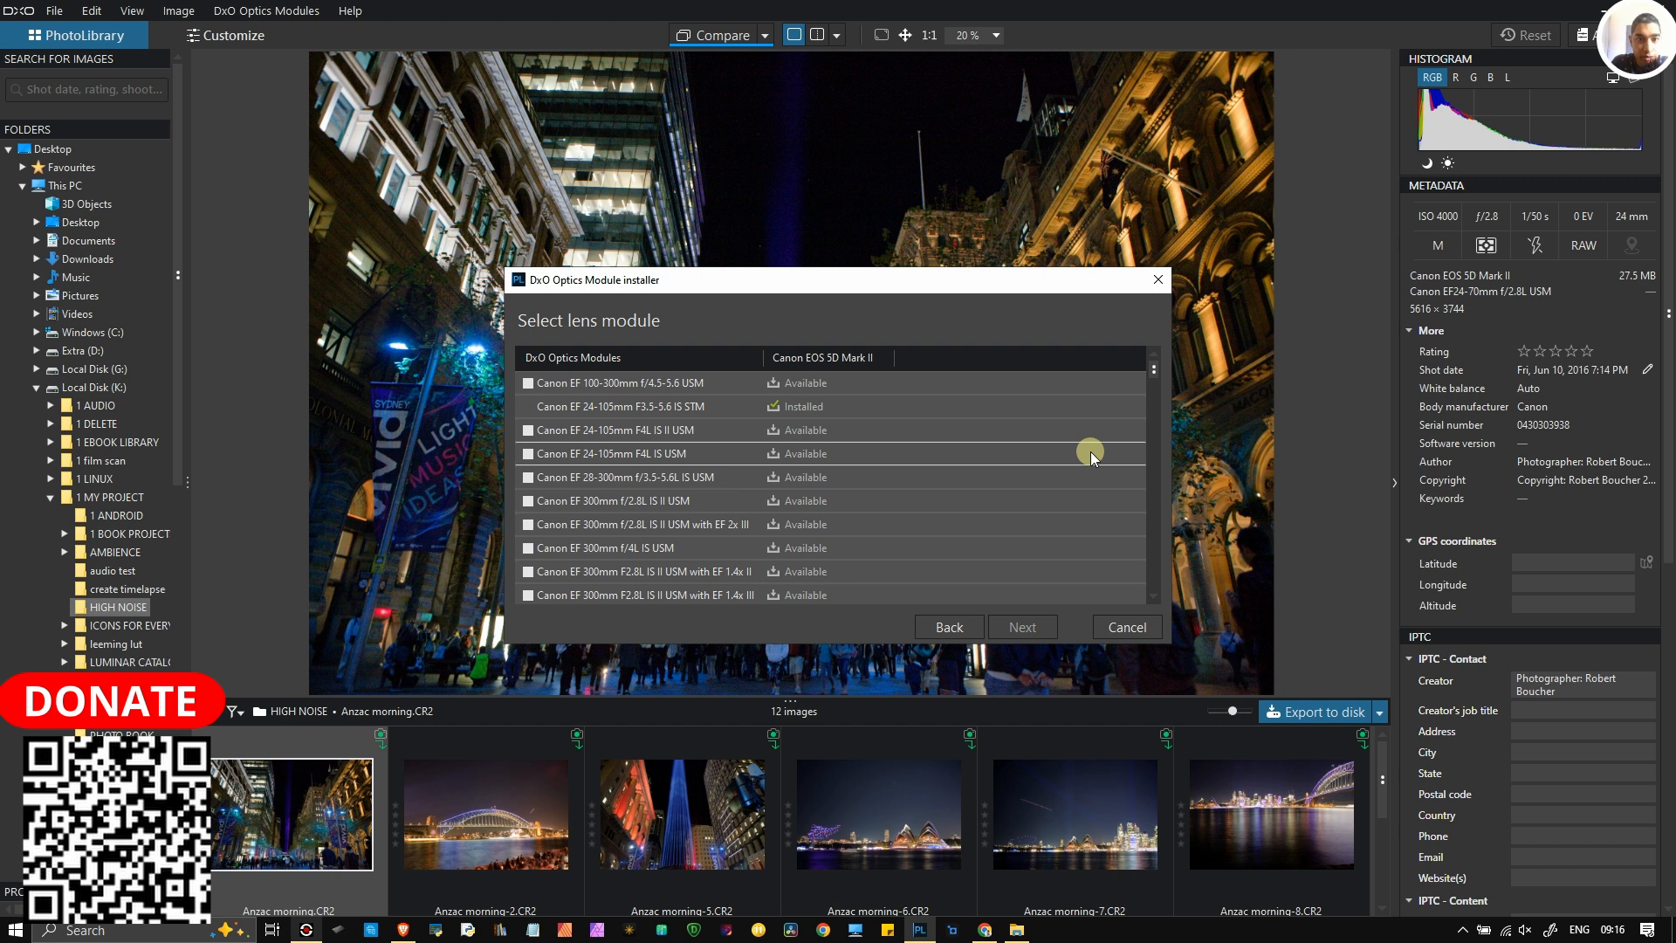
{"action": "left_click", "coordinate": [1154, 597]}
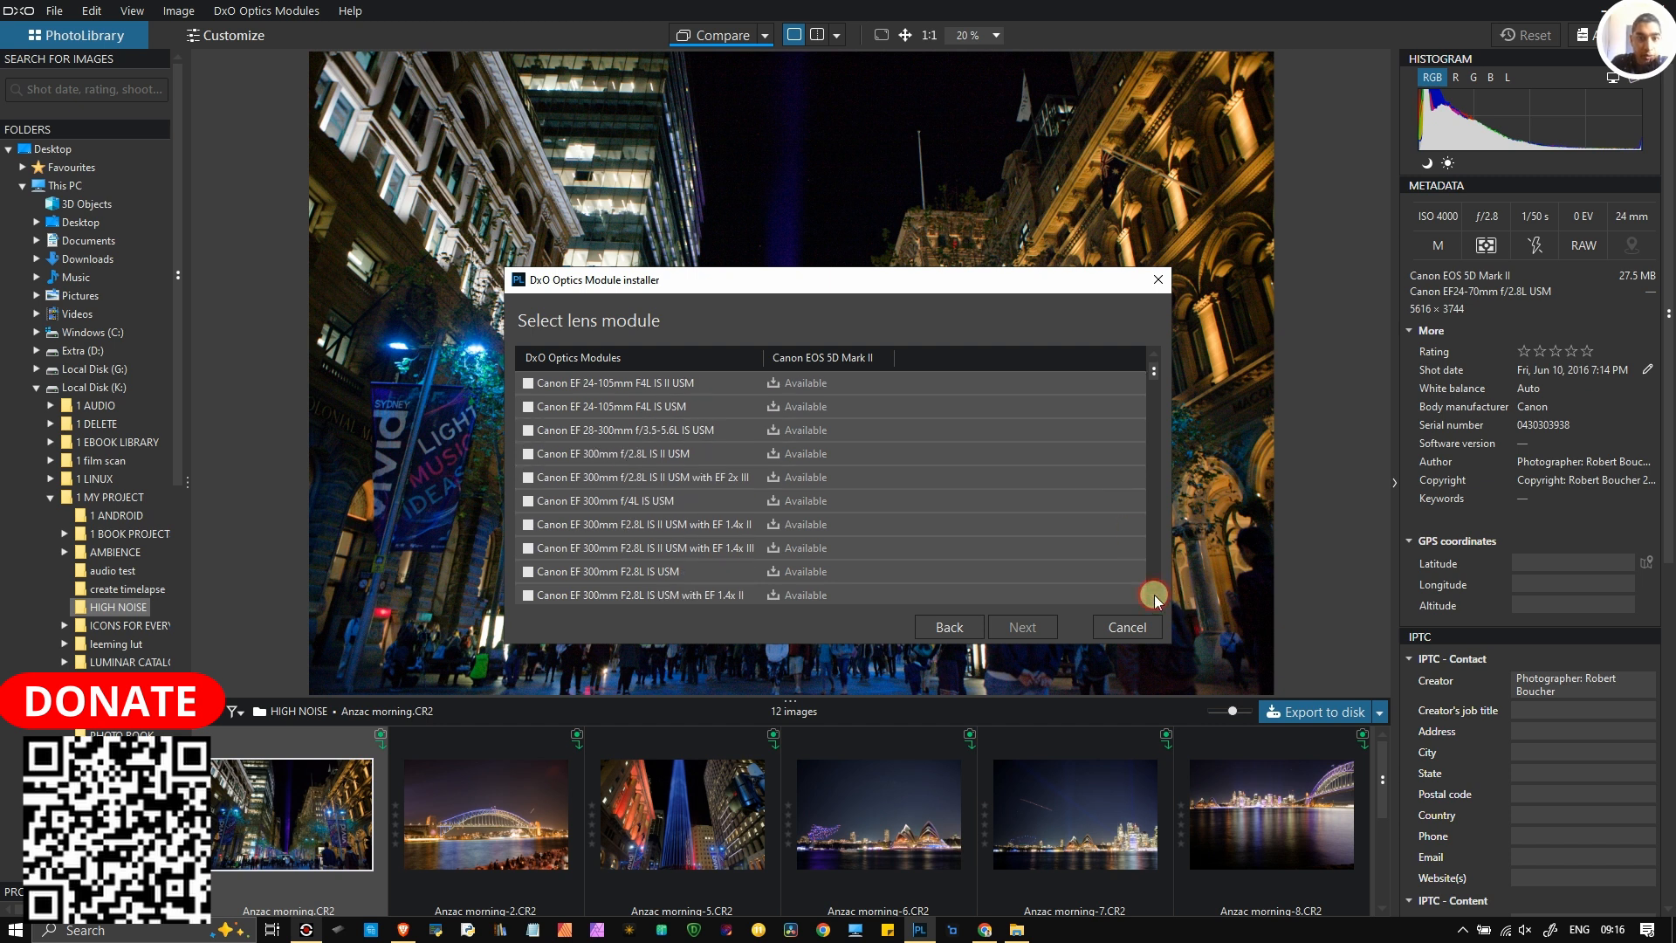
{"action": "left_click_drag", "start_coordinate": [1154, 597], "coordinate": [1154, 598]}
{"action": "left_click", "coordinate": [1154, 597]}
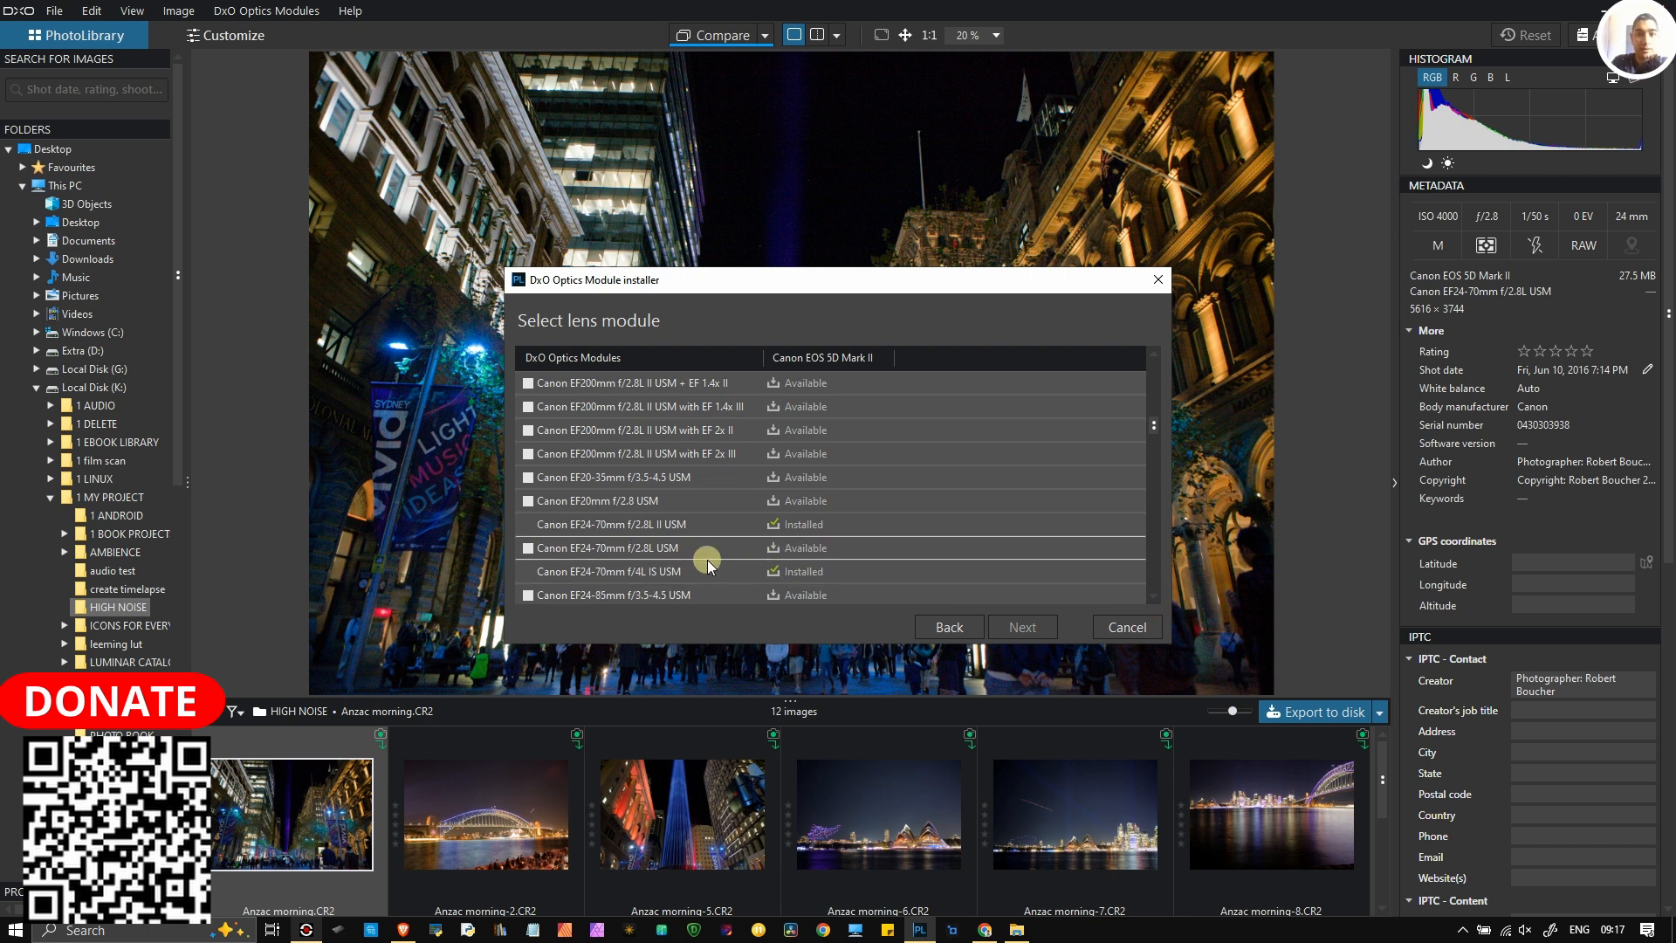
{"action": "left_click", "coordinate": [528, 549]}
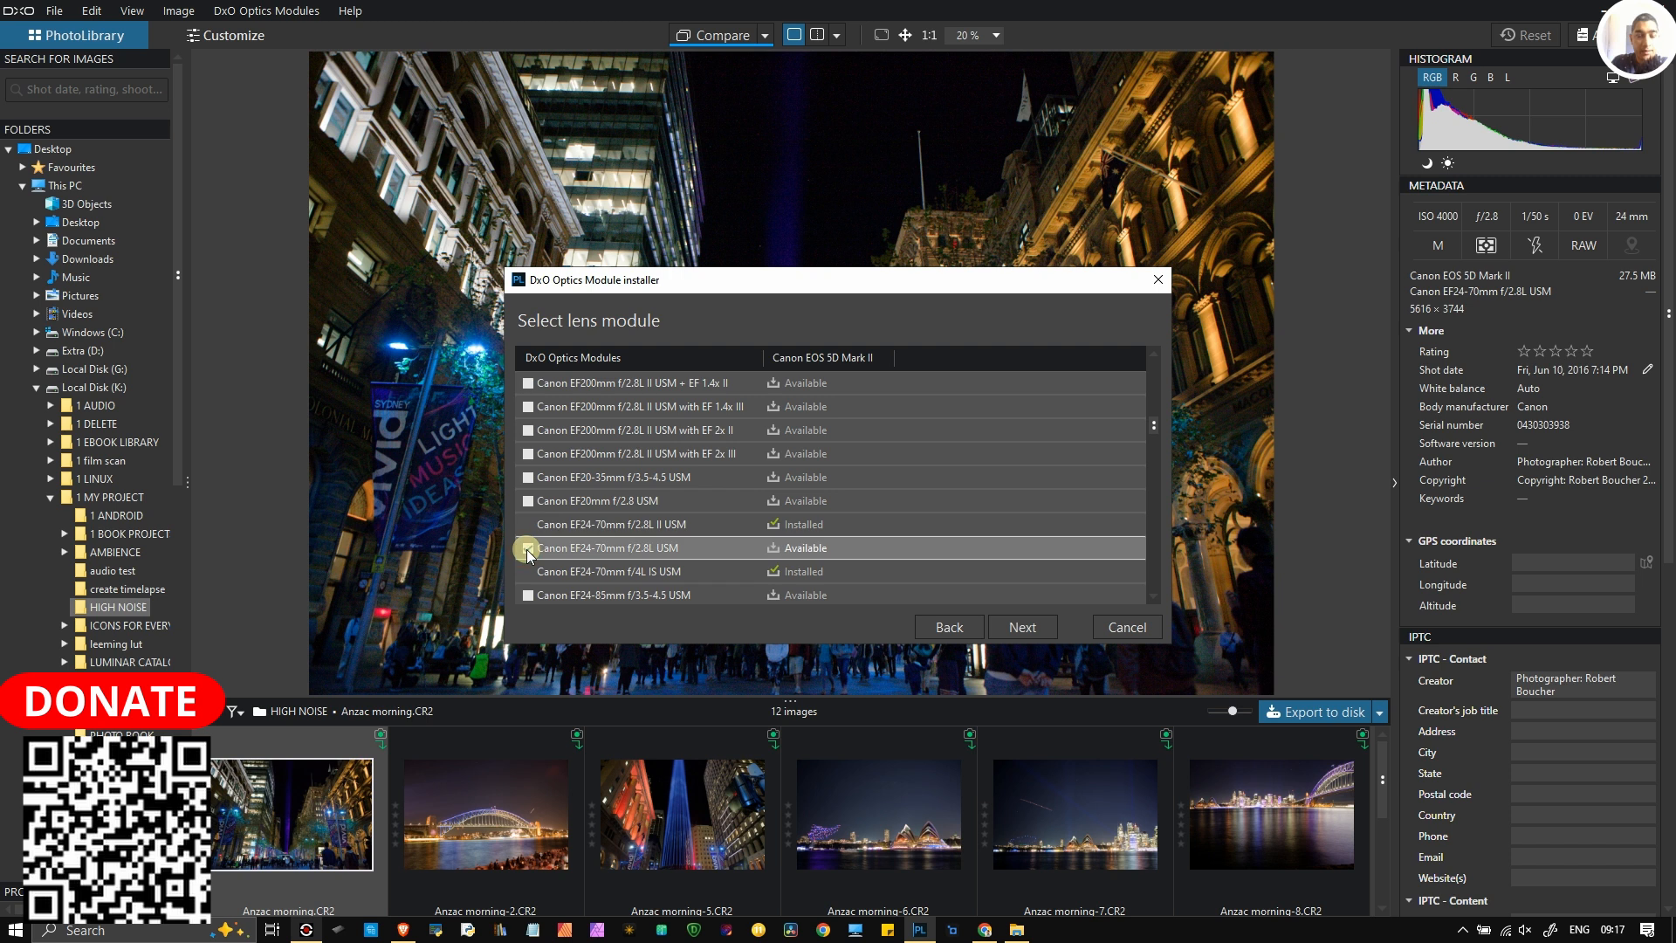
{"action": "left_click", "coordinate": [1029, 630]}
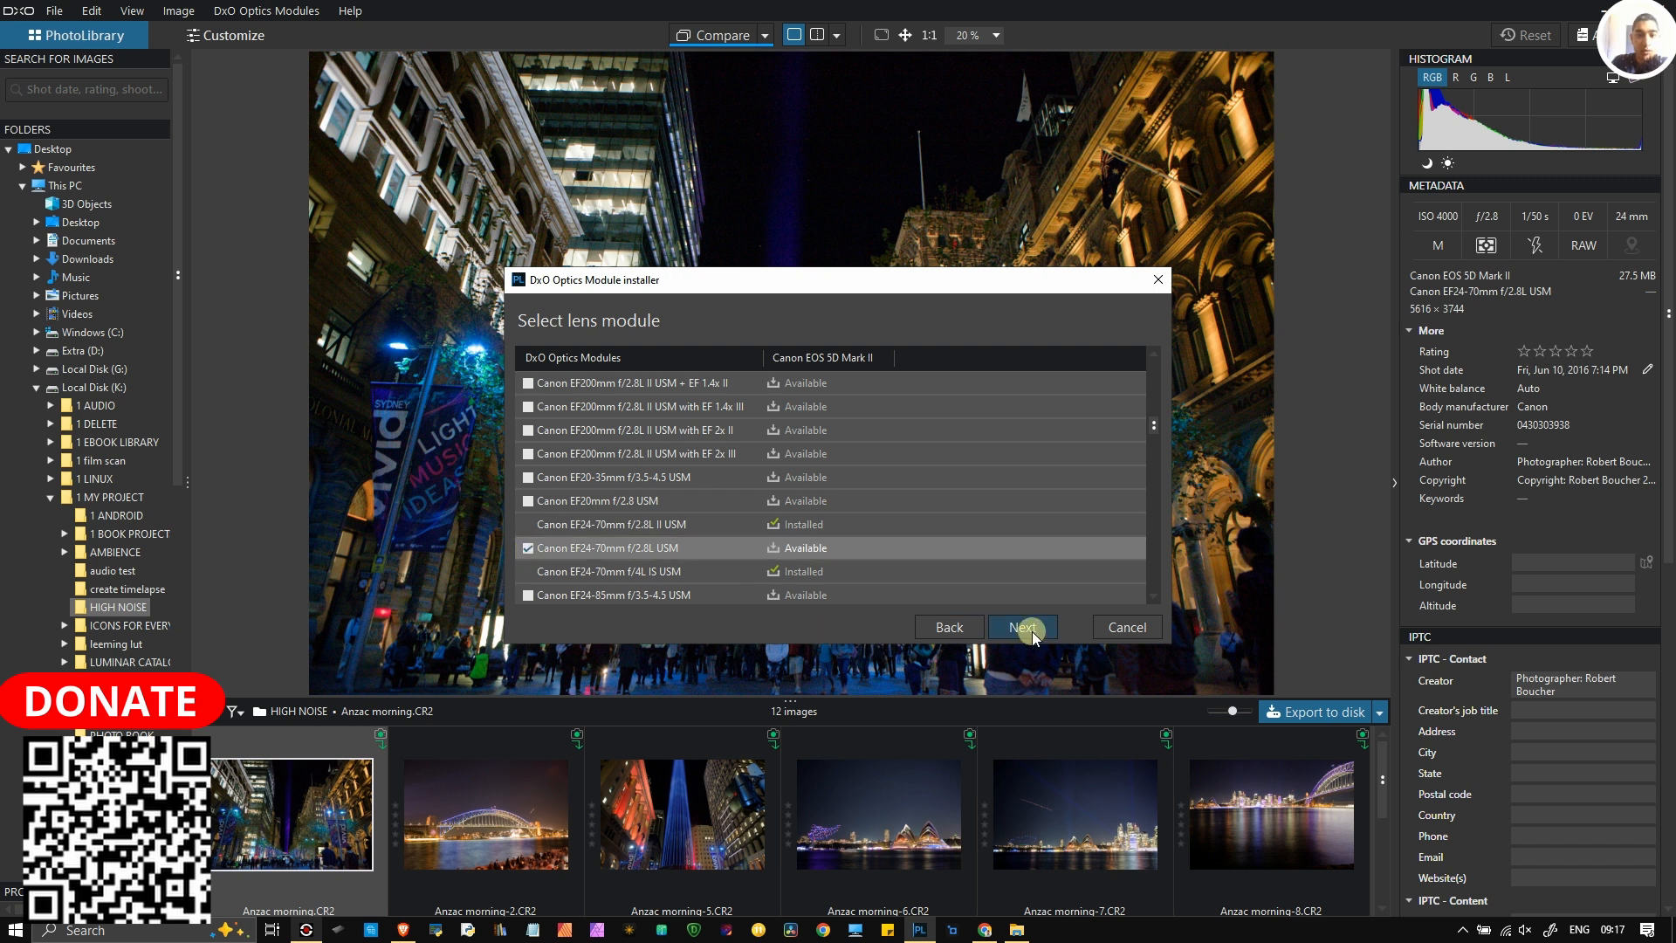
Step: Switch to File Explorer and delete the DxO.PhotoLab.txt log from the DxO PhotoLab 8 logs folder
{"action": "left_click", "coordinate": [1017, 930]}
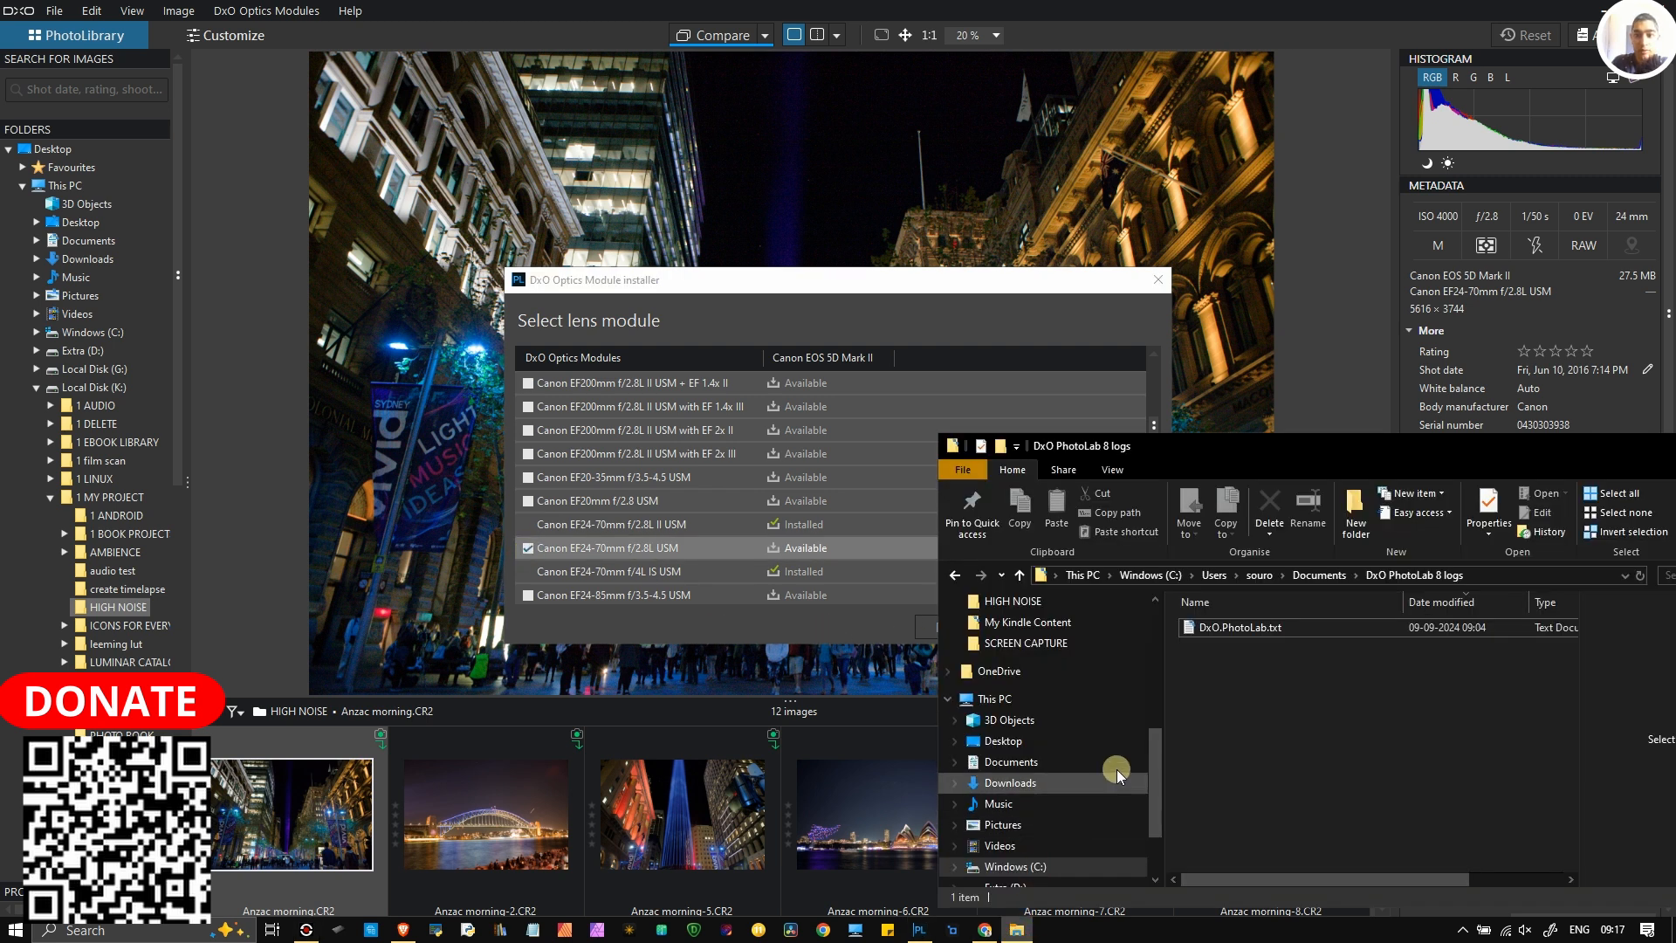
{"action": "left_click", "coordinate": [1239, 627]}
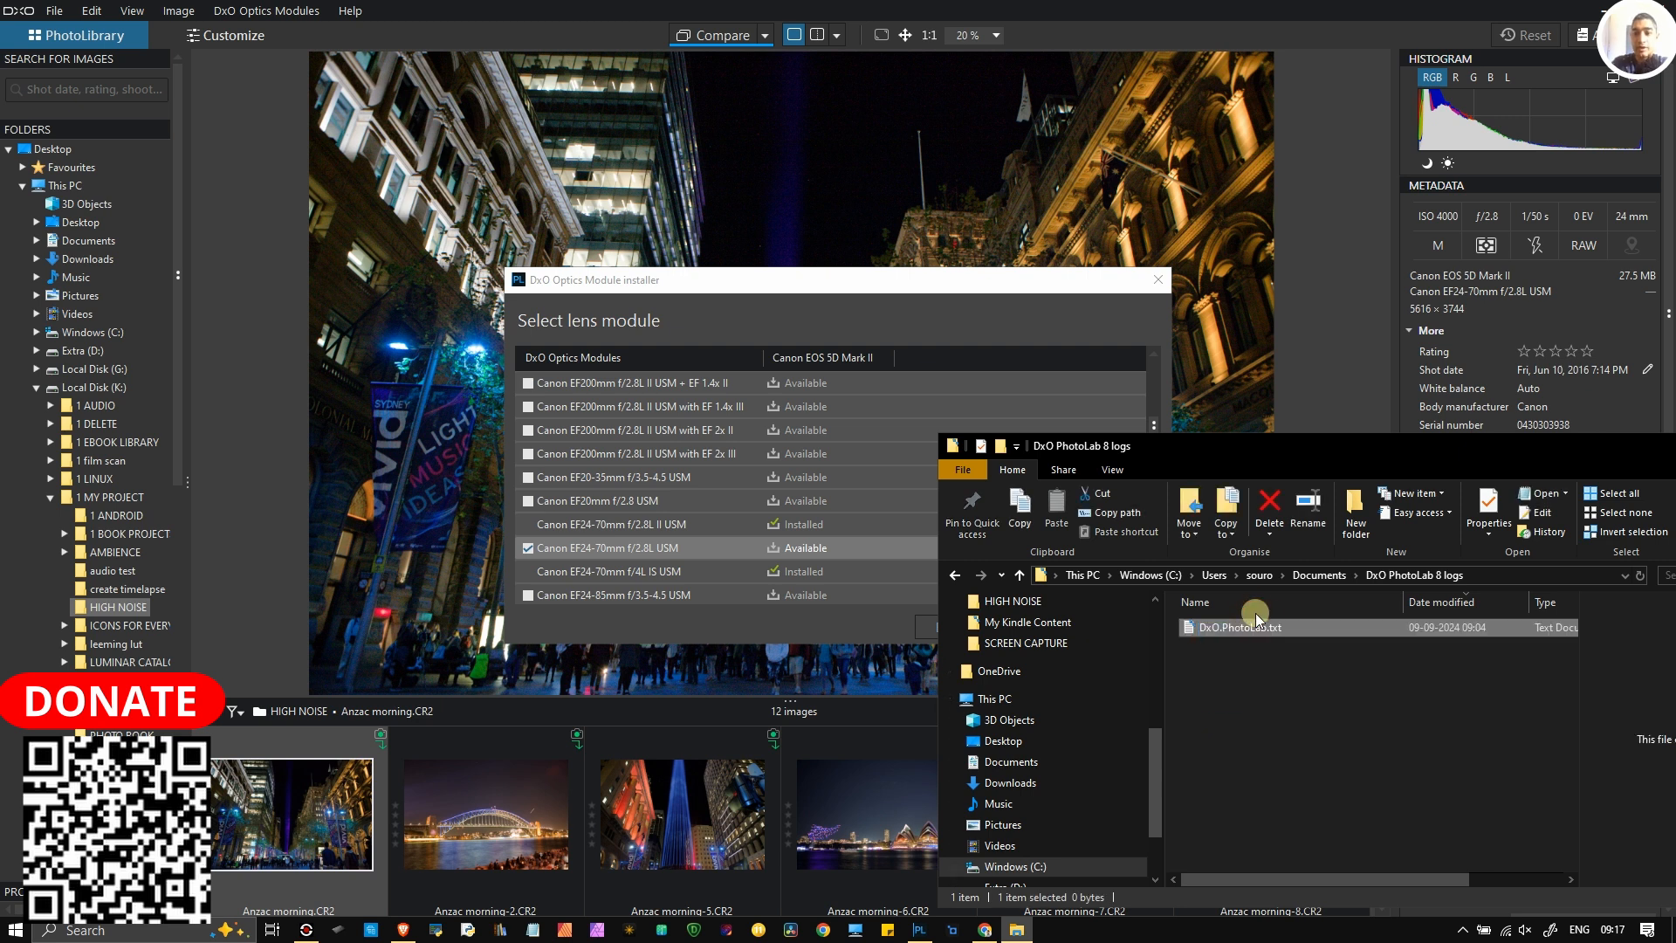
{"action": "key", "text": "Delete"}
Step: Return to the optics module installer and try to install the Canon EOS 5D Mark II + Canon EF24-70mm f/2.8L USM module
{"action": "left_click", "coordinate": [737, 281]}
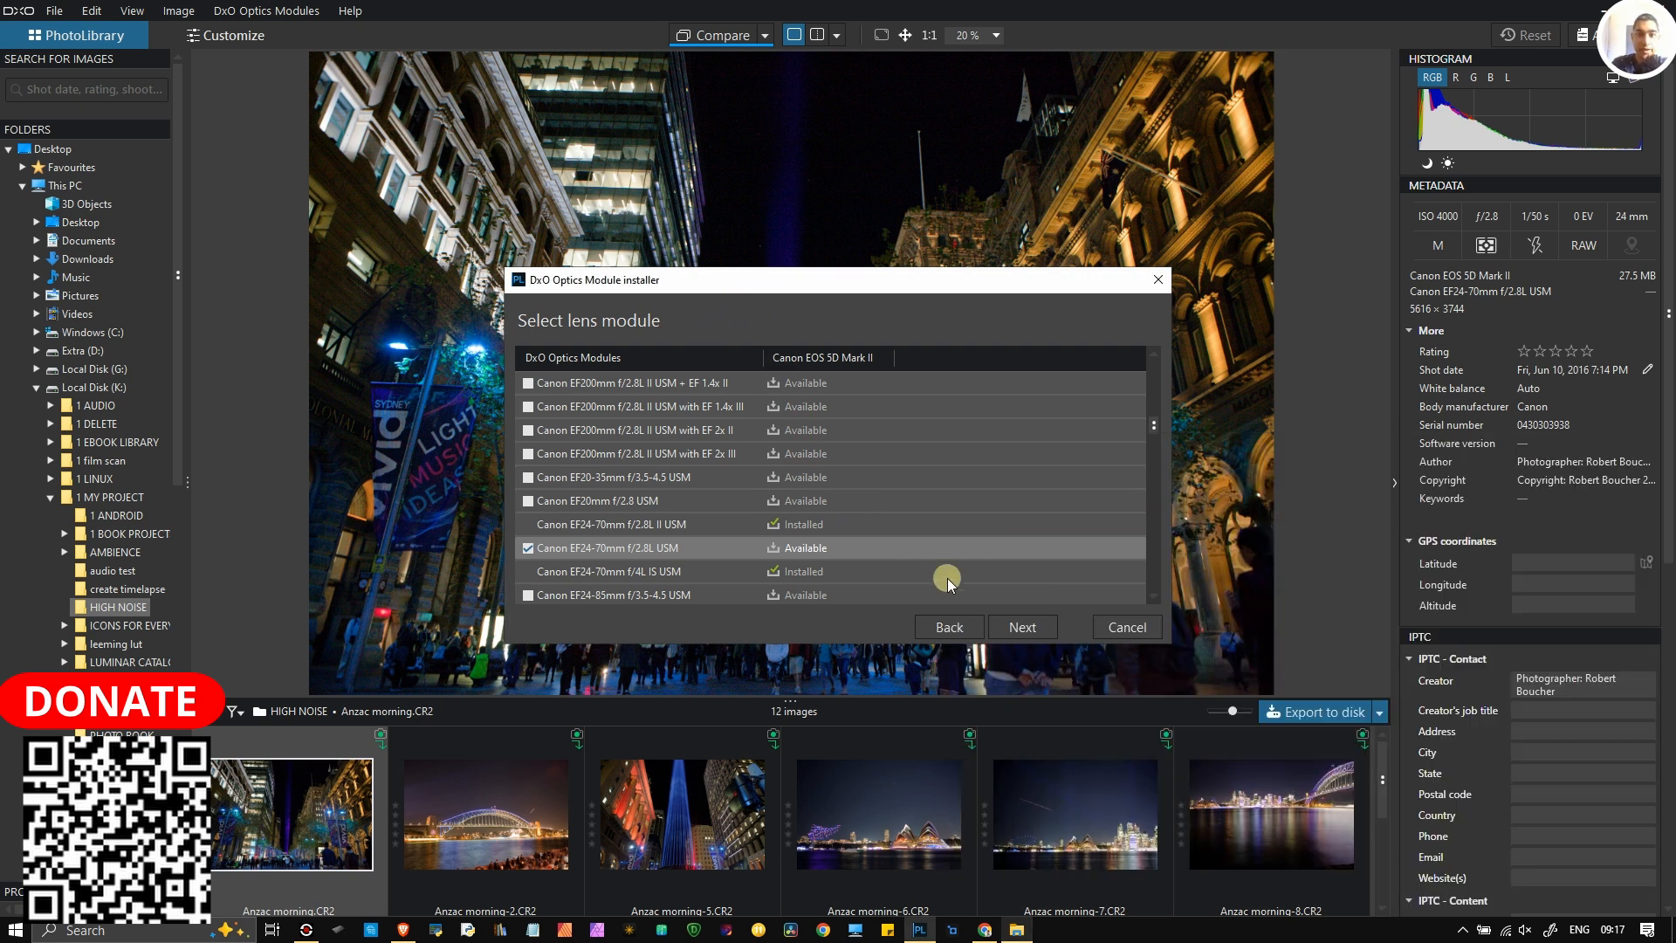
{"action": "left_click", "coordinate": [1022, 627]}
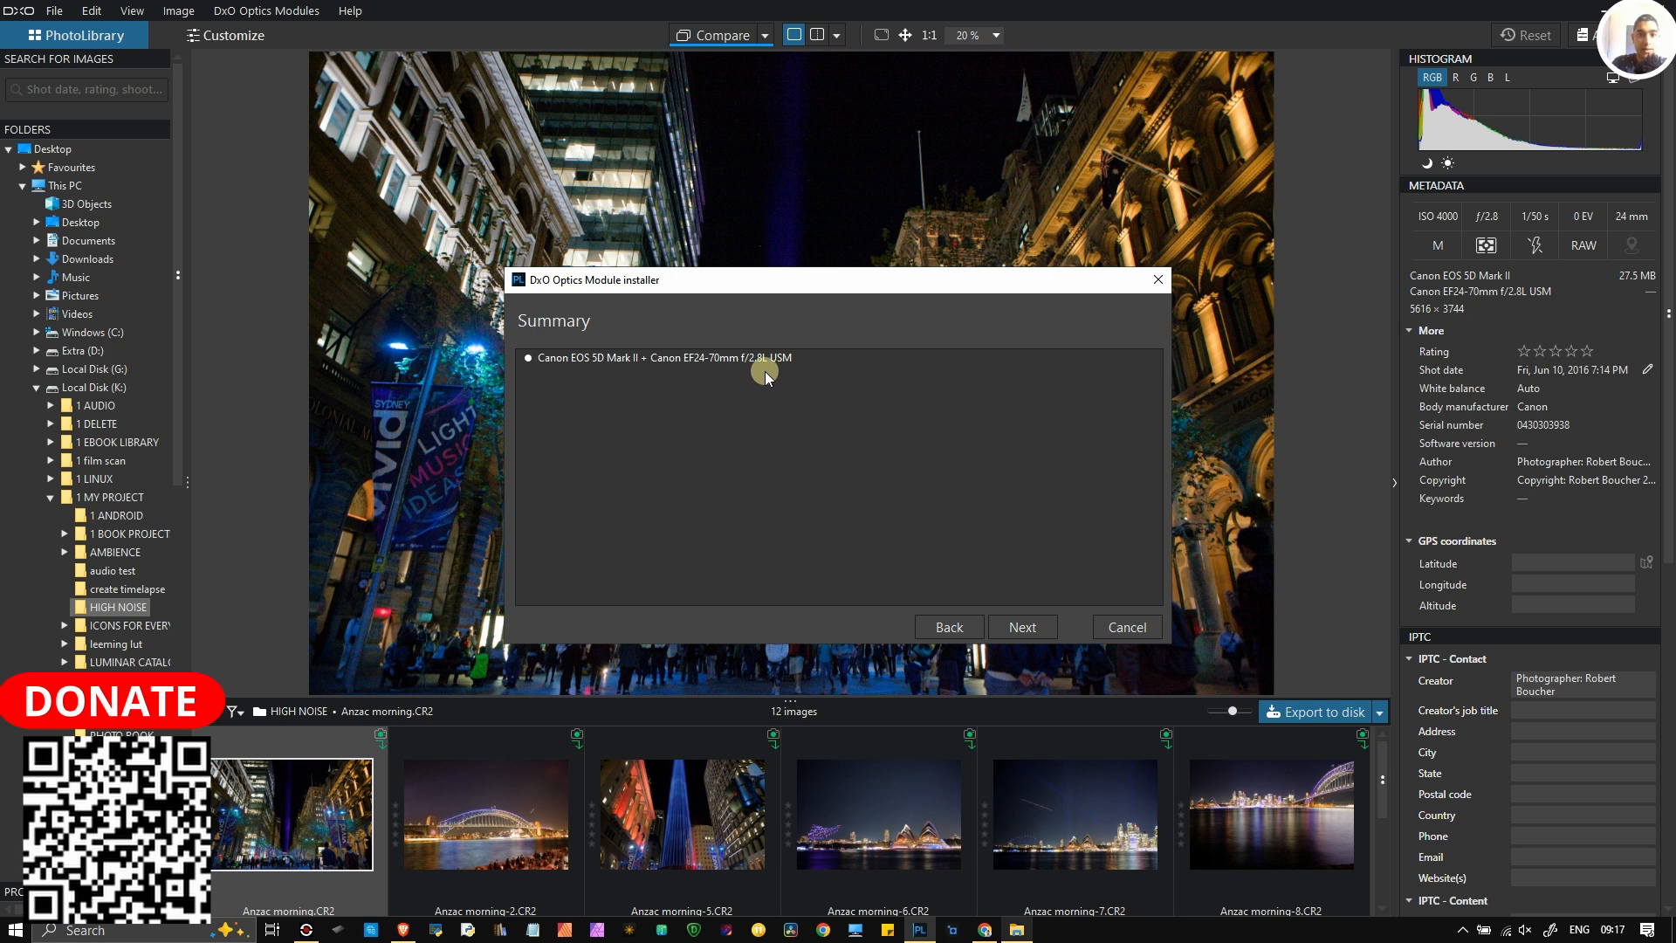
{"action": "left_click", "coordinate": [1029, 628]}
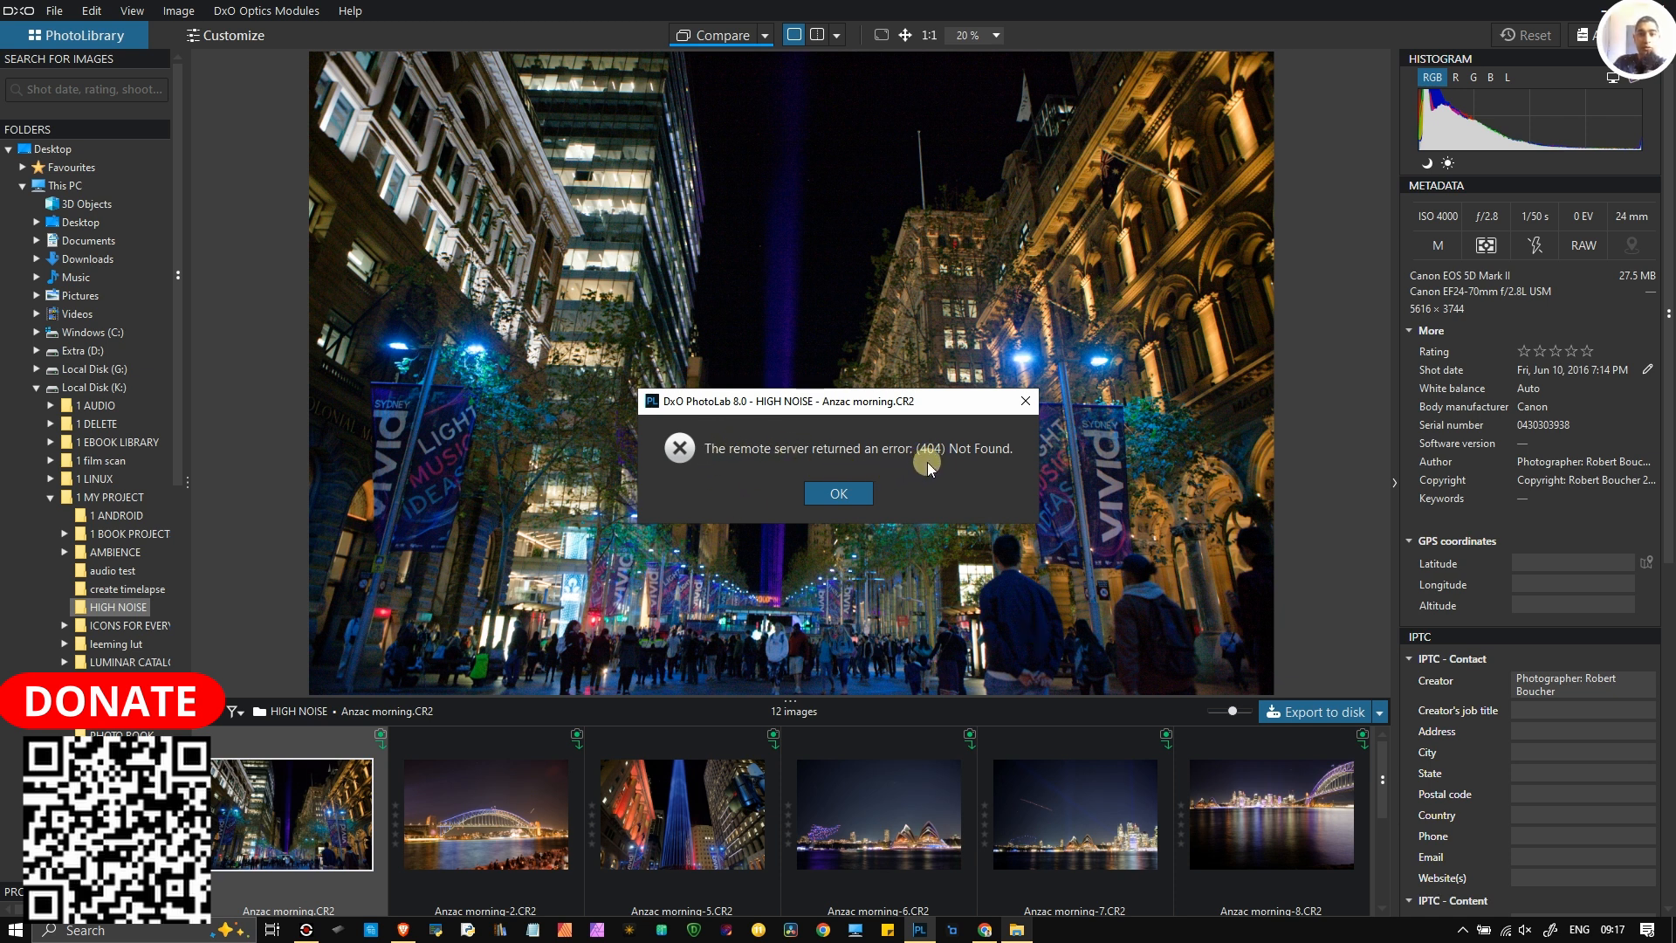
Step: Open the new DxO.PhotoLab.txt log in Notepad and highlight the name of the module file in the download address
{"action": "left_click", "coordinate": [1016, 930]}
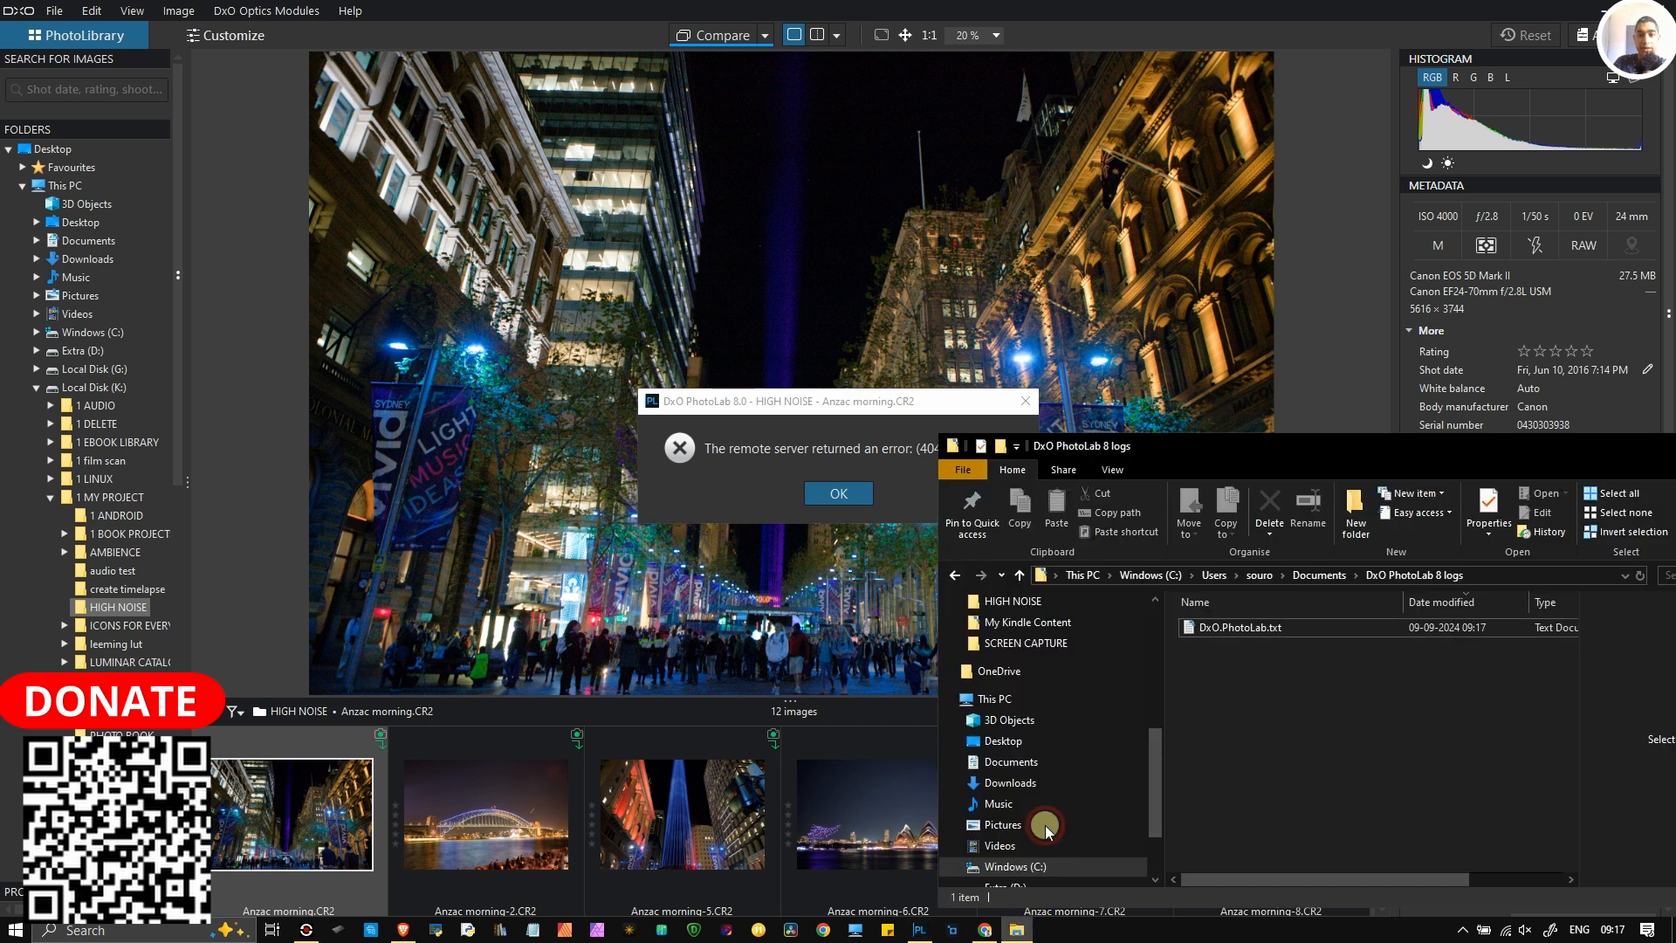
{"action": "double_click", "coordinate": [1213, 628]}
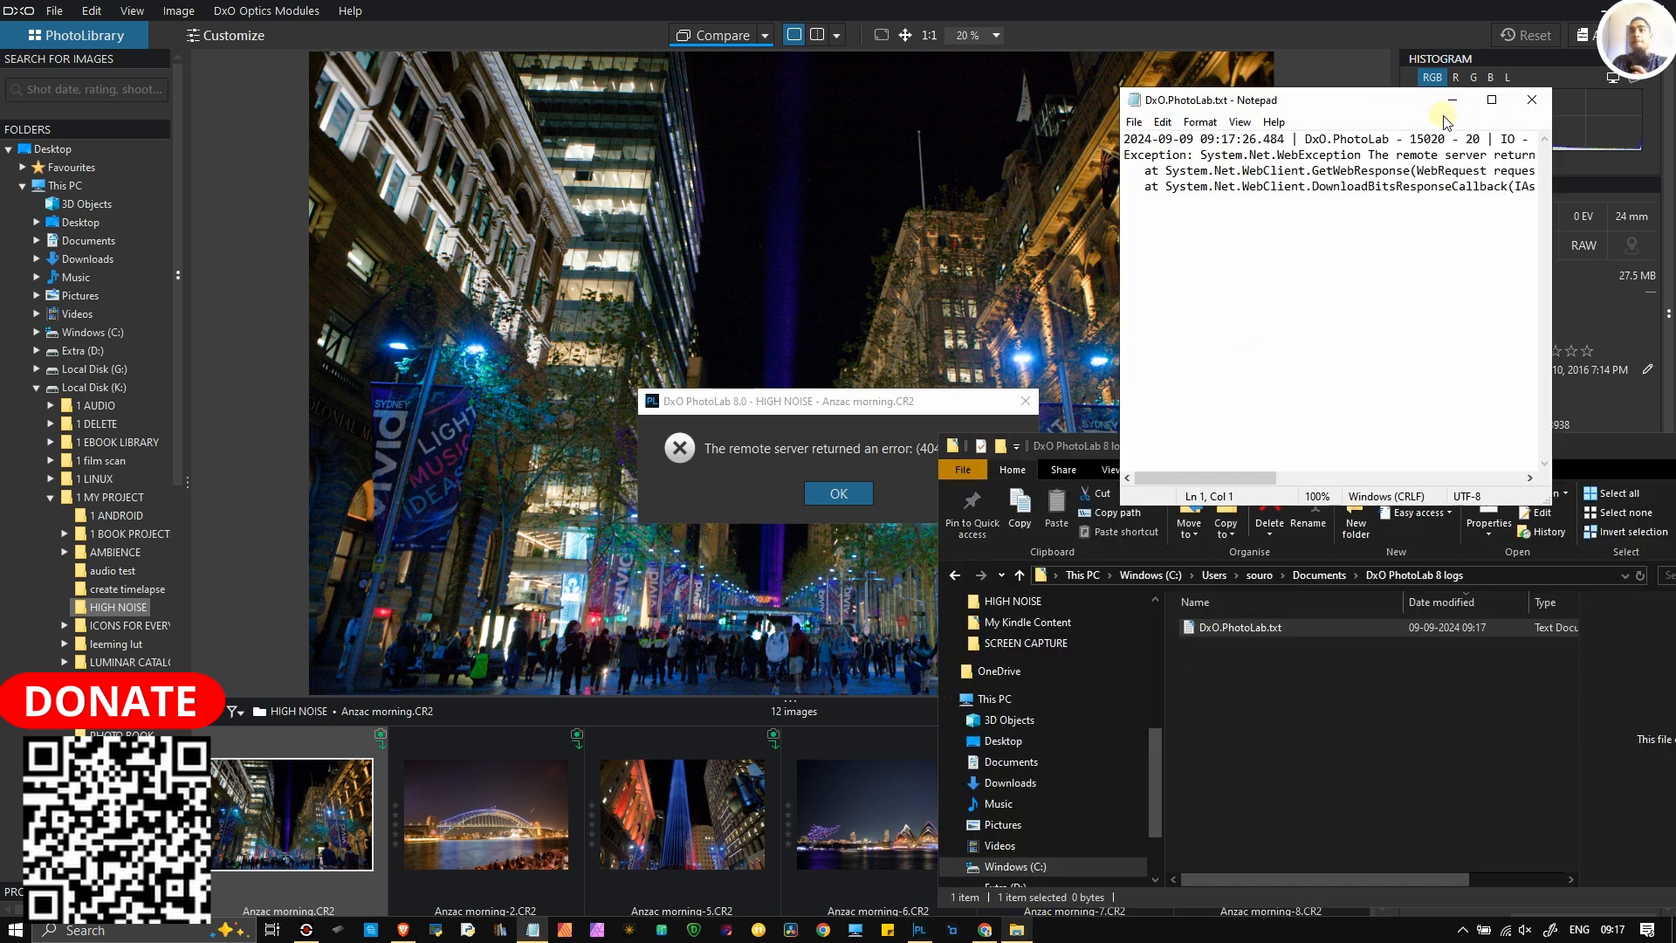
{"action": "left_click", "coordinate": [1492, 99]}
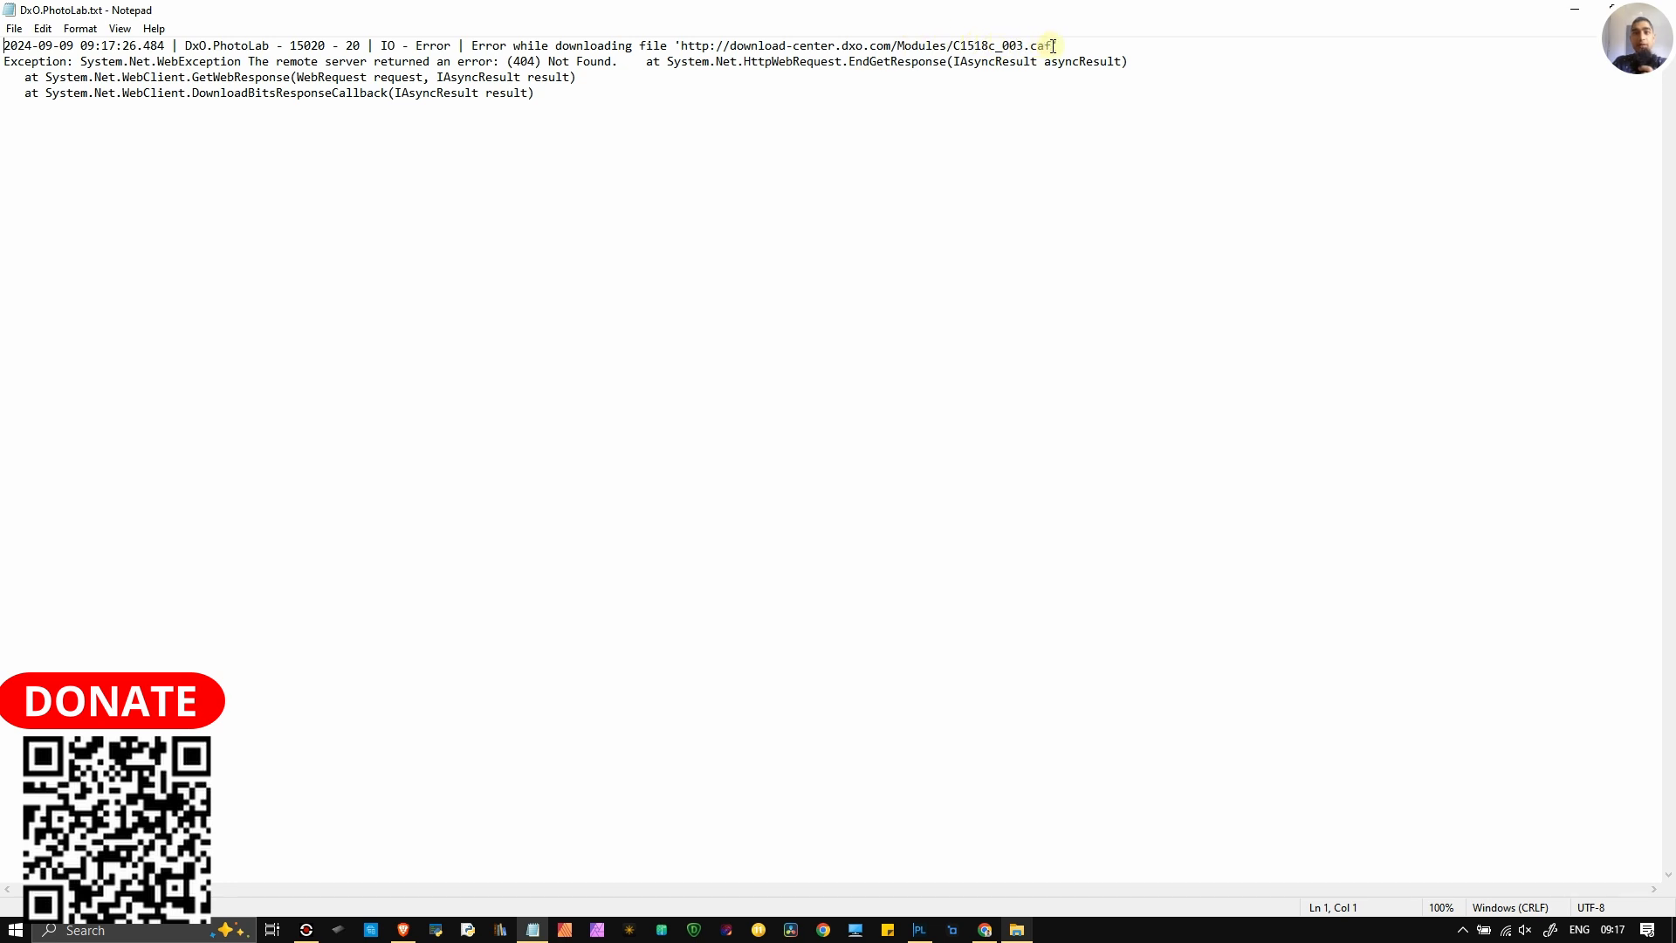
{"action": "left_click_drag", "start_coordinate": [1053, 46], "coordinate": [956, 46]}
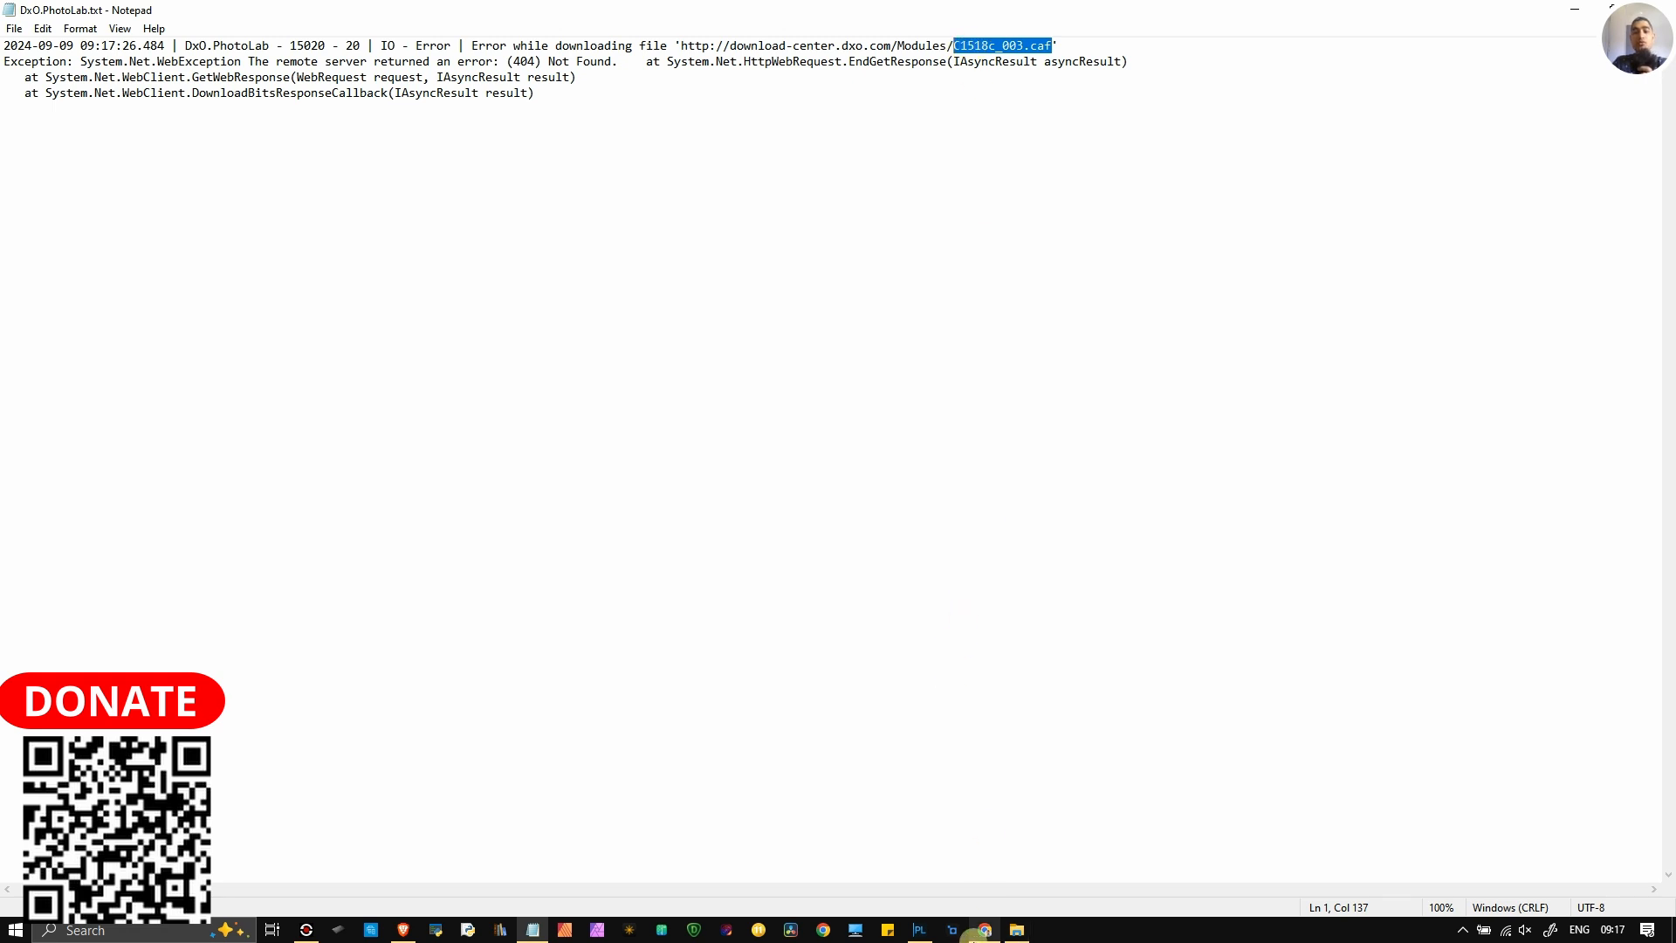
Step: Return to DxO PhotoLab, dismiss the error message and browse the HIGH NOISE photos, ending on Anzac morning-8.CR2
{"action": "left_click", "coordinate": [928, 935]}
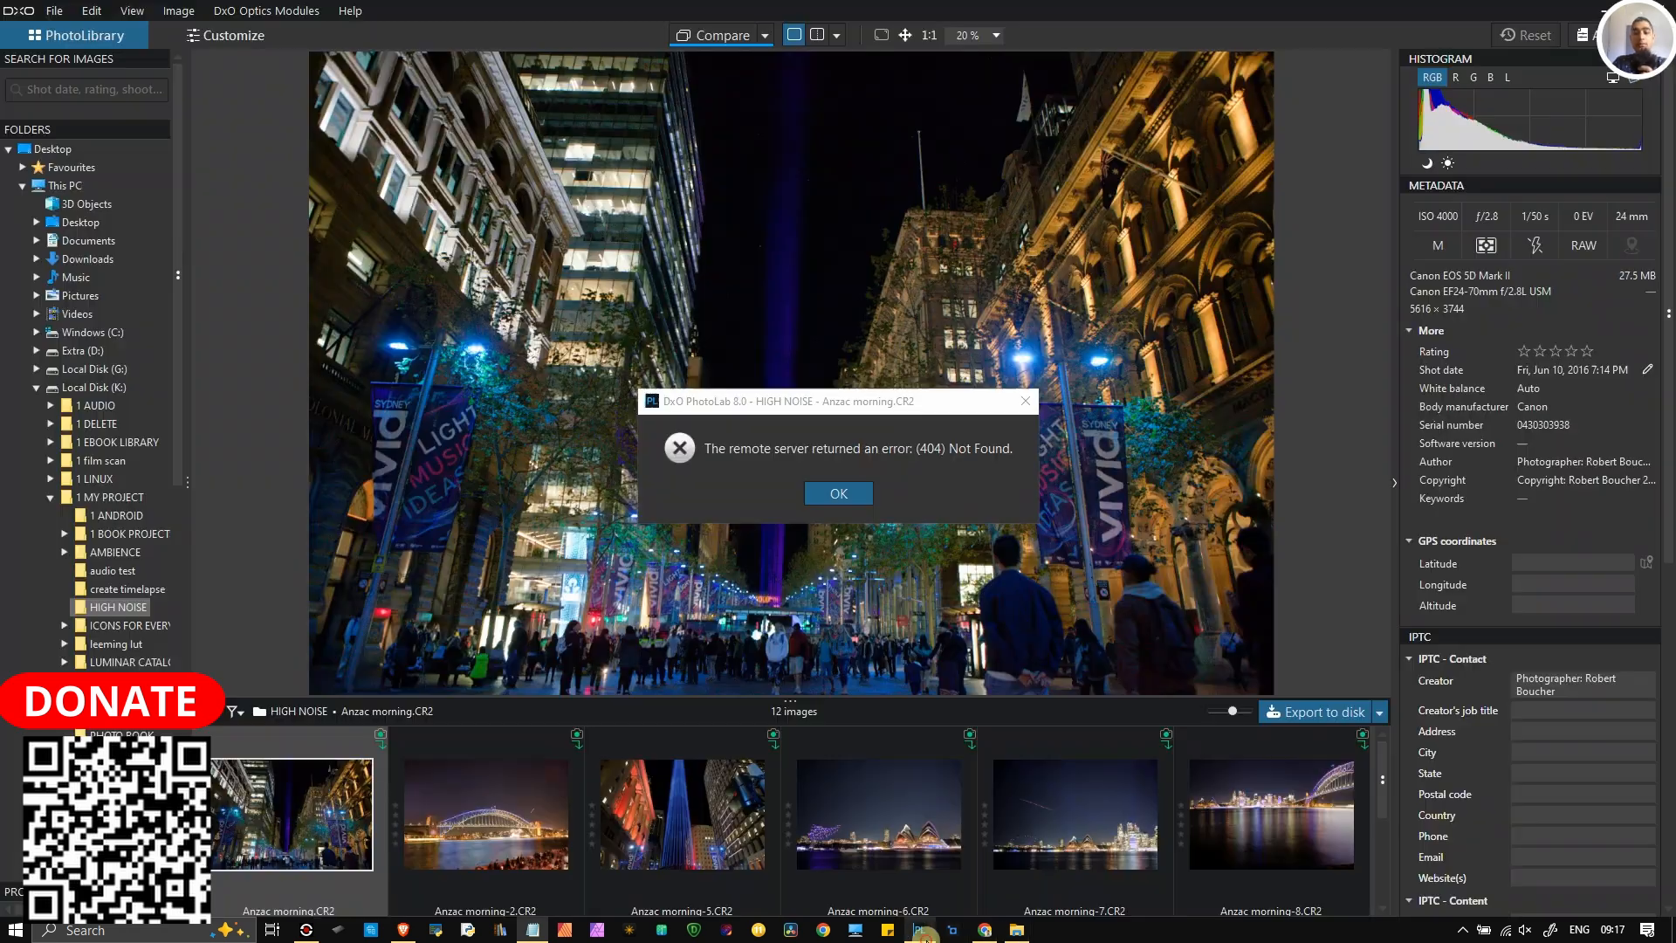
{"action": "left_click", "coordinate": [838, 494]}
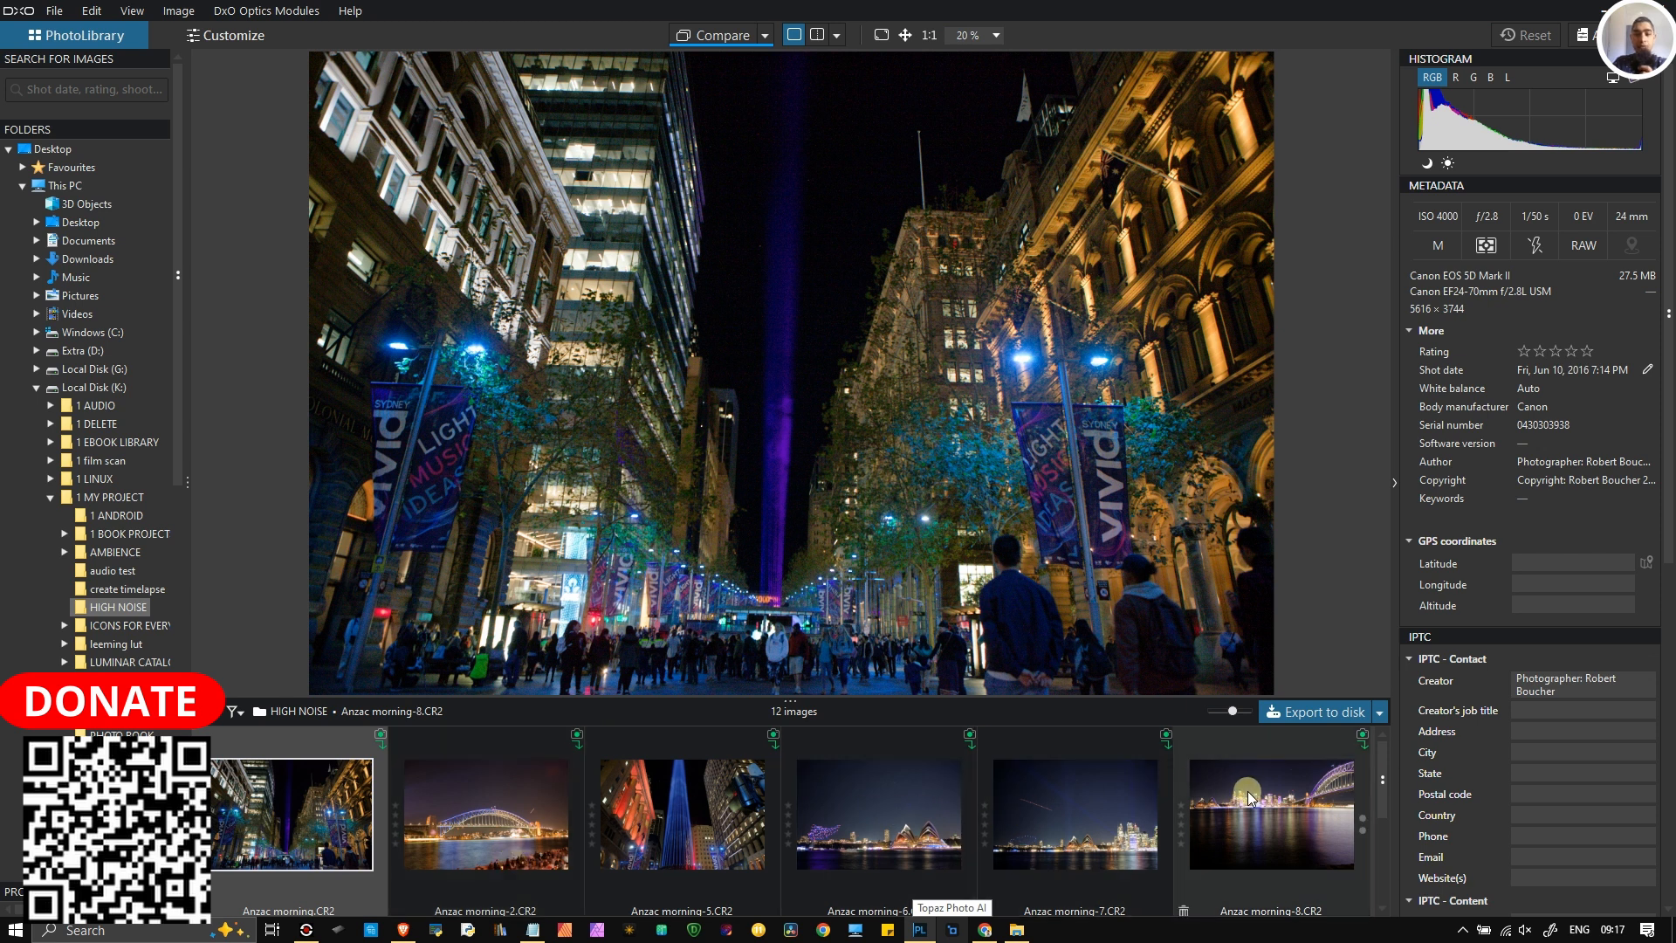
{"action": "left_click", "coordinate": [527, 876]}
{"action": "left_click", "coordinate": [637, 837]}
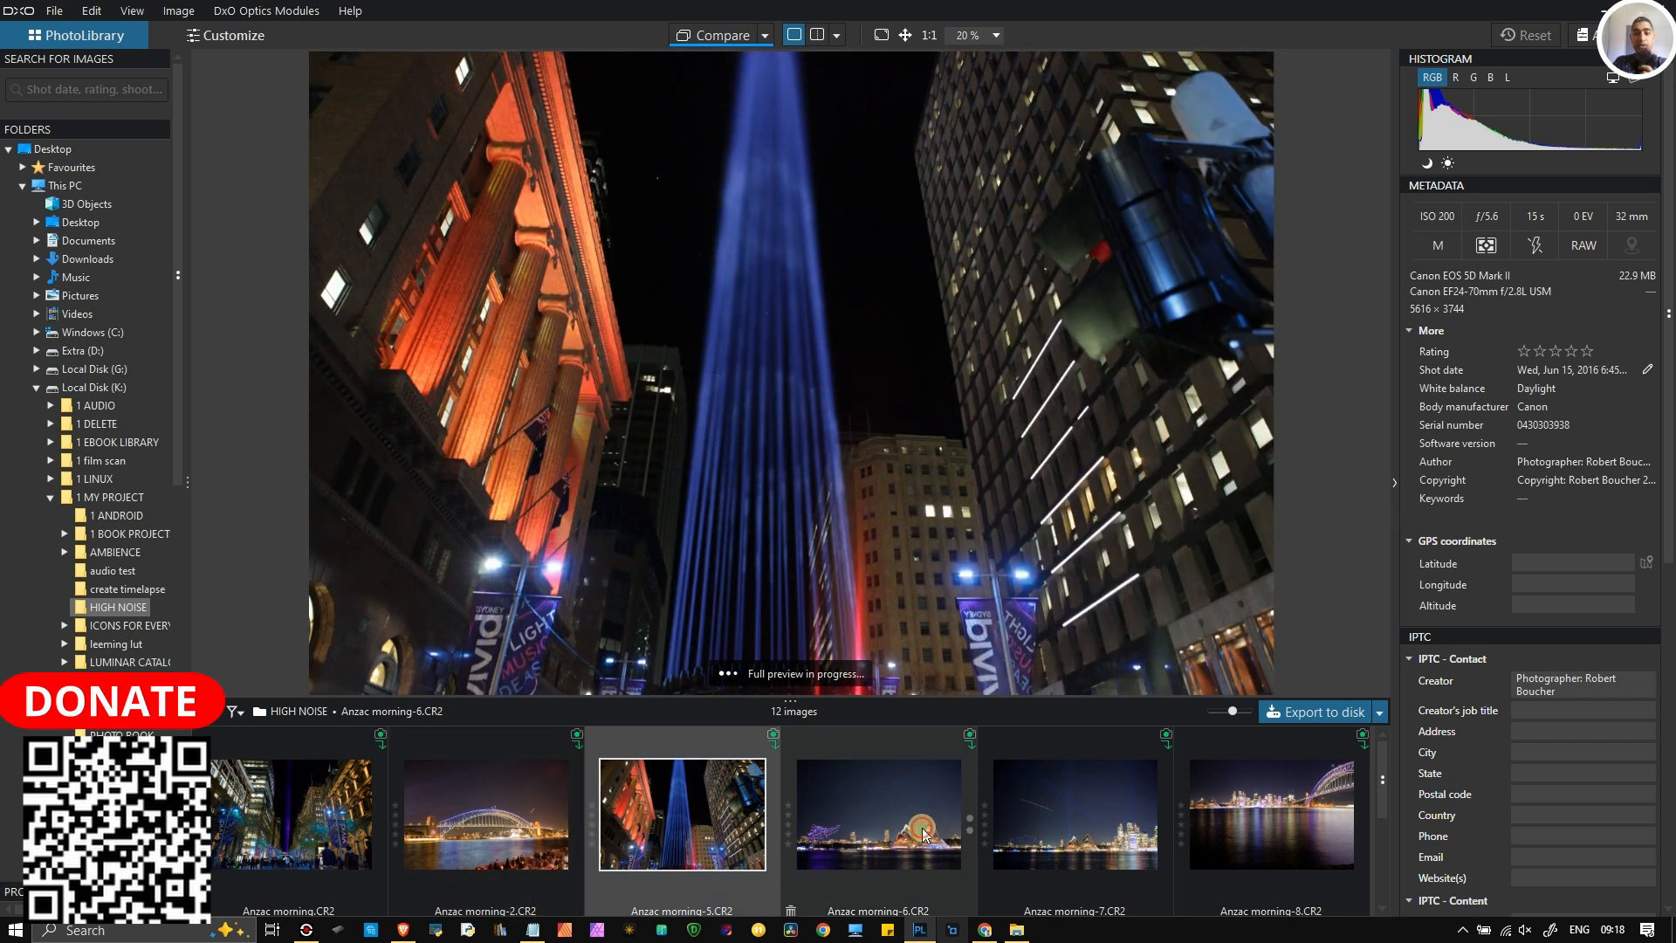
{"action": "left_click", "coordinate": [926, 833]}
{"action": "left_click", "coordinate": [1259, 815]}
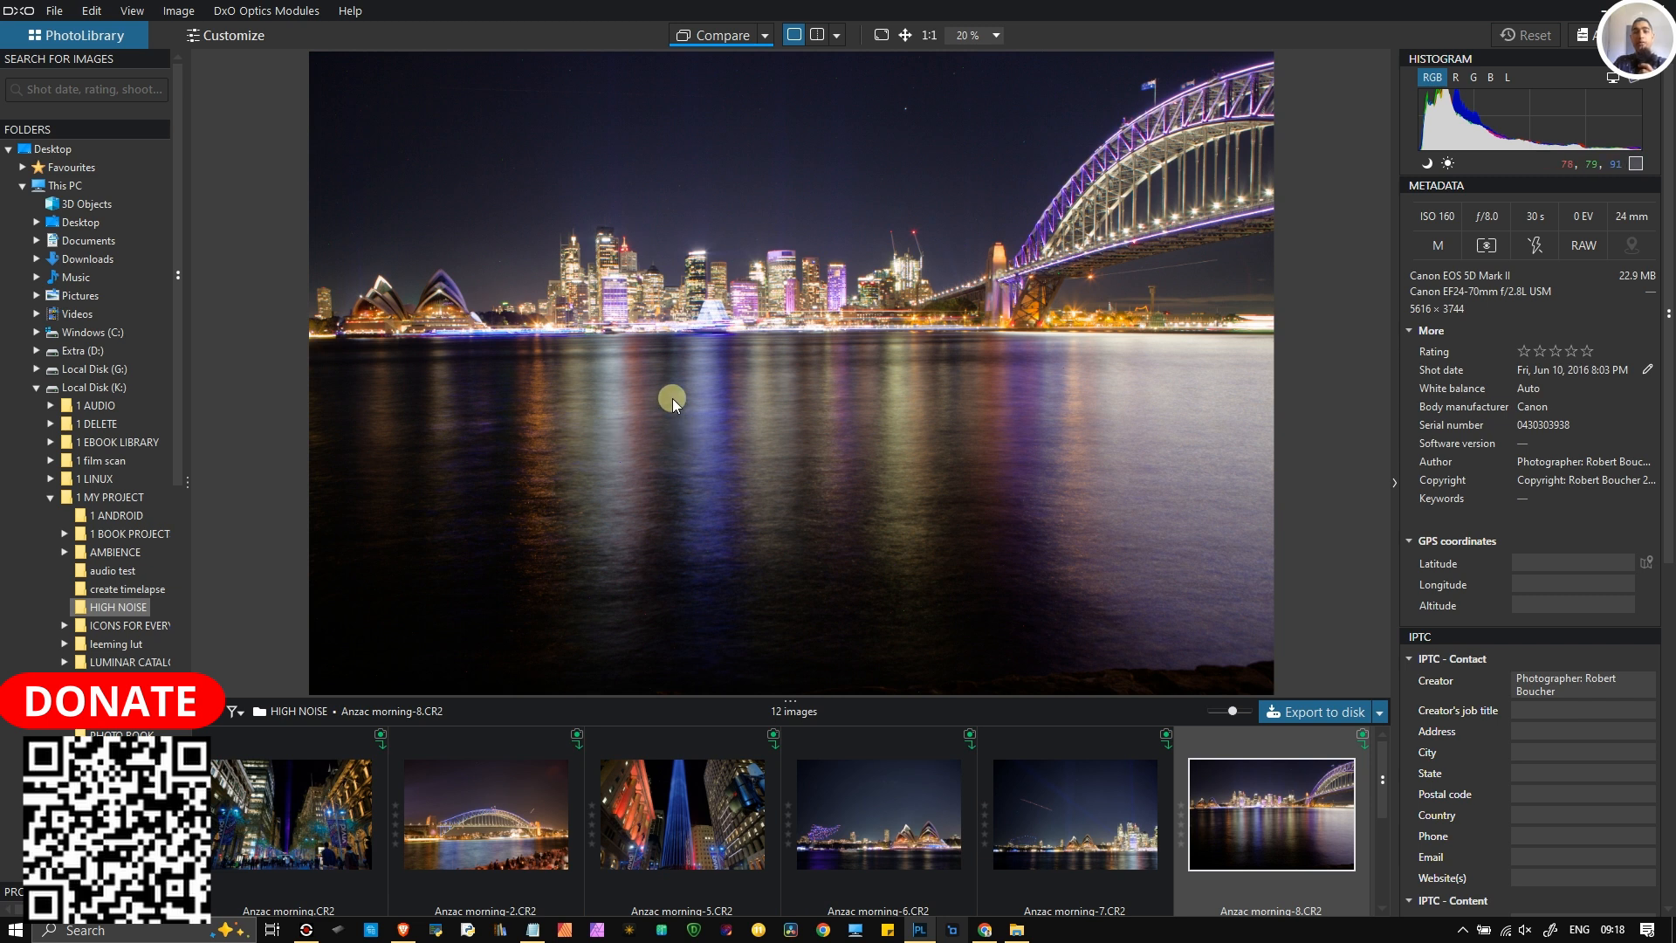
Step: Open the harbour photo for customizing, turn on its manual Barrel distortion correction and compare it with the original in split view
{"action": "left_click", "coordinate": [231, 38]}
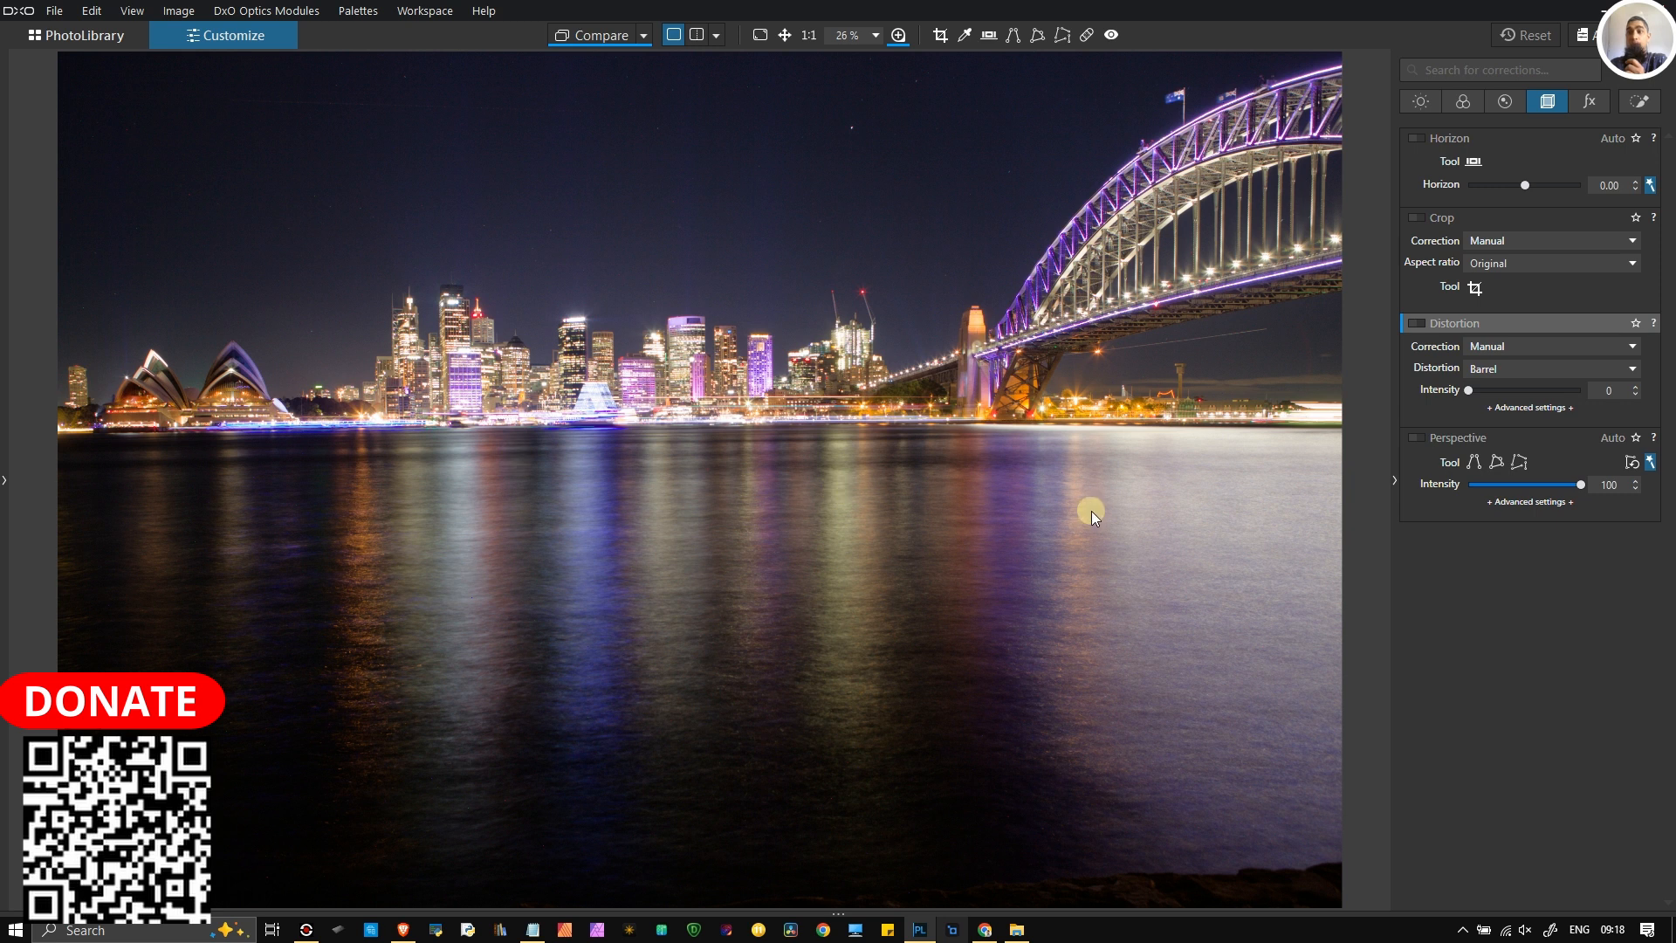
{"action": "left_click", "coordinate": [1417, 325]}
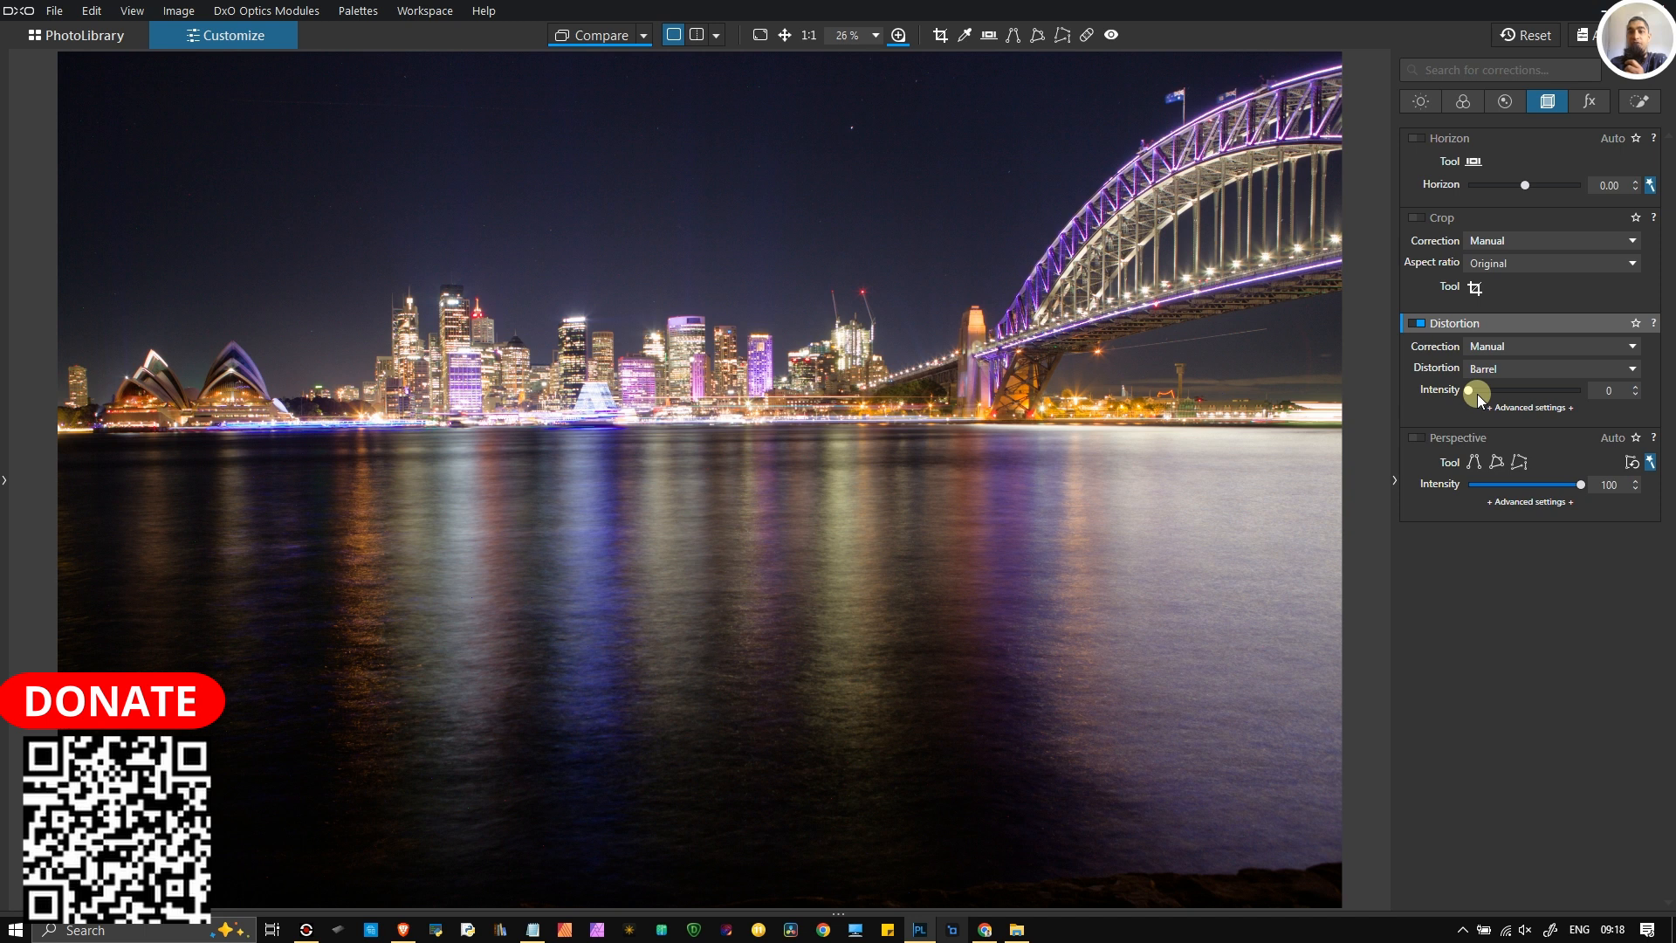
{"action": "left_click", "coordinate": [694, 36]}
{"action": "left_click_drag", "start_coordinate": [706, 482], "coordinate": [715, 636]}
{"action": "scroll", "coordinate": [740, 495], "scroll_direction": "down", "scroll_amount": 1}
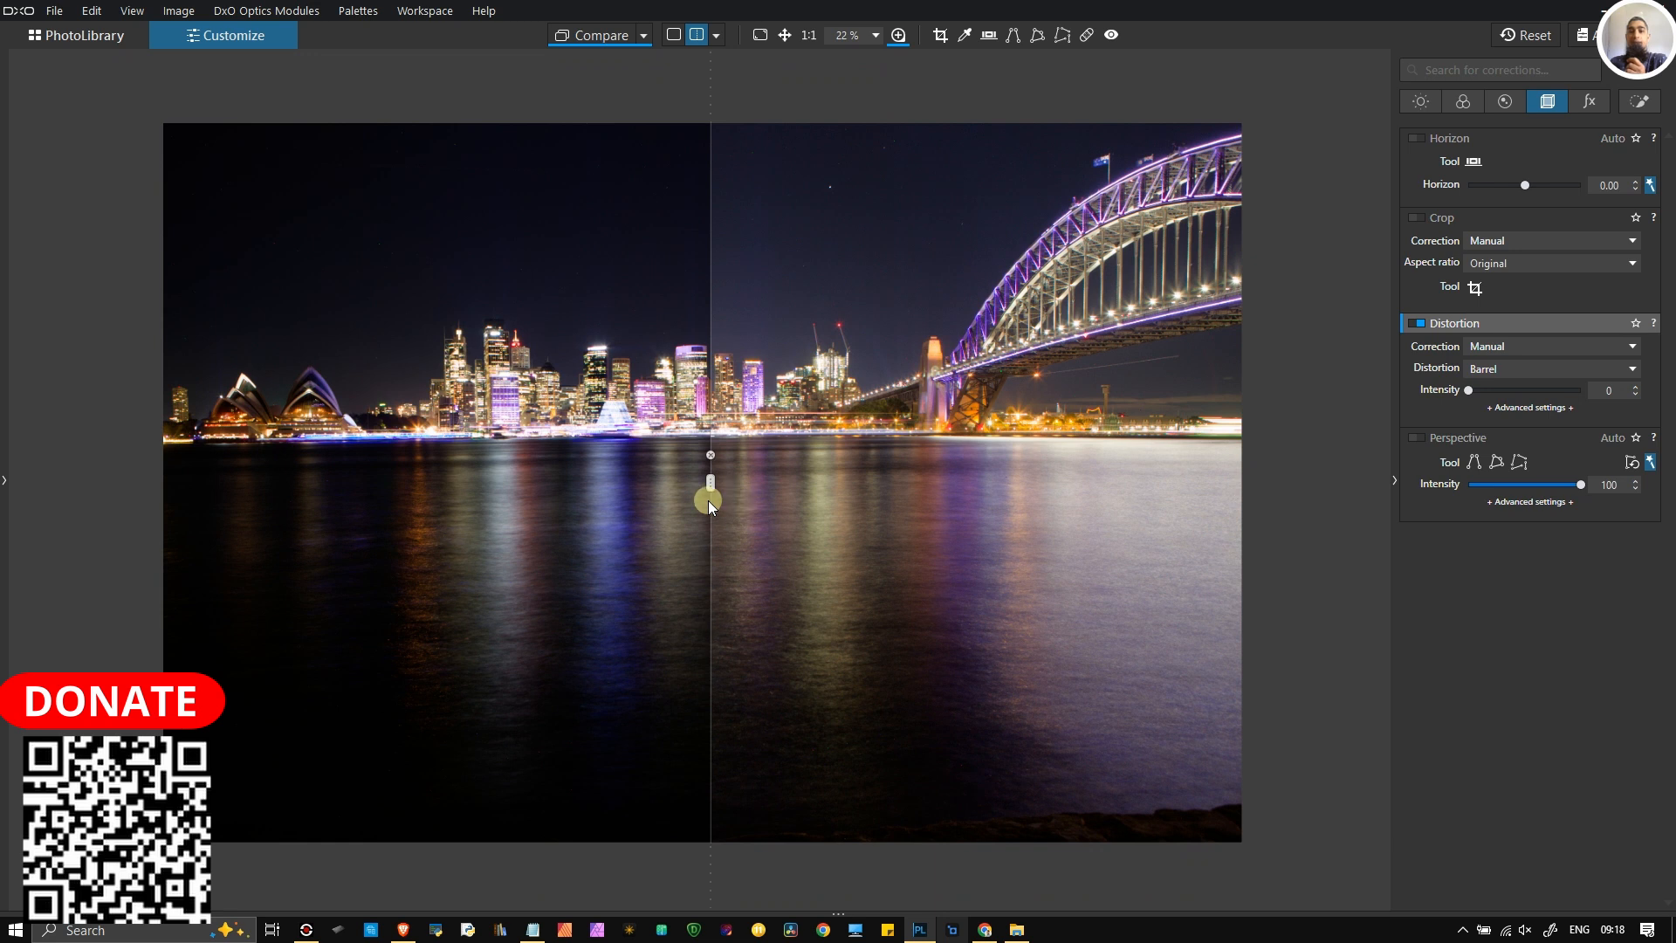